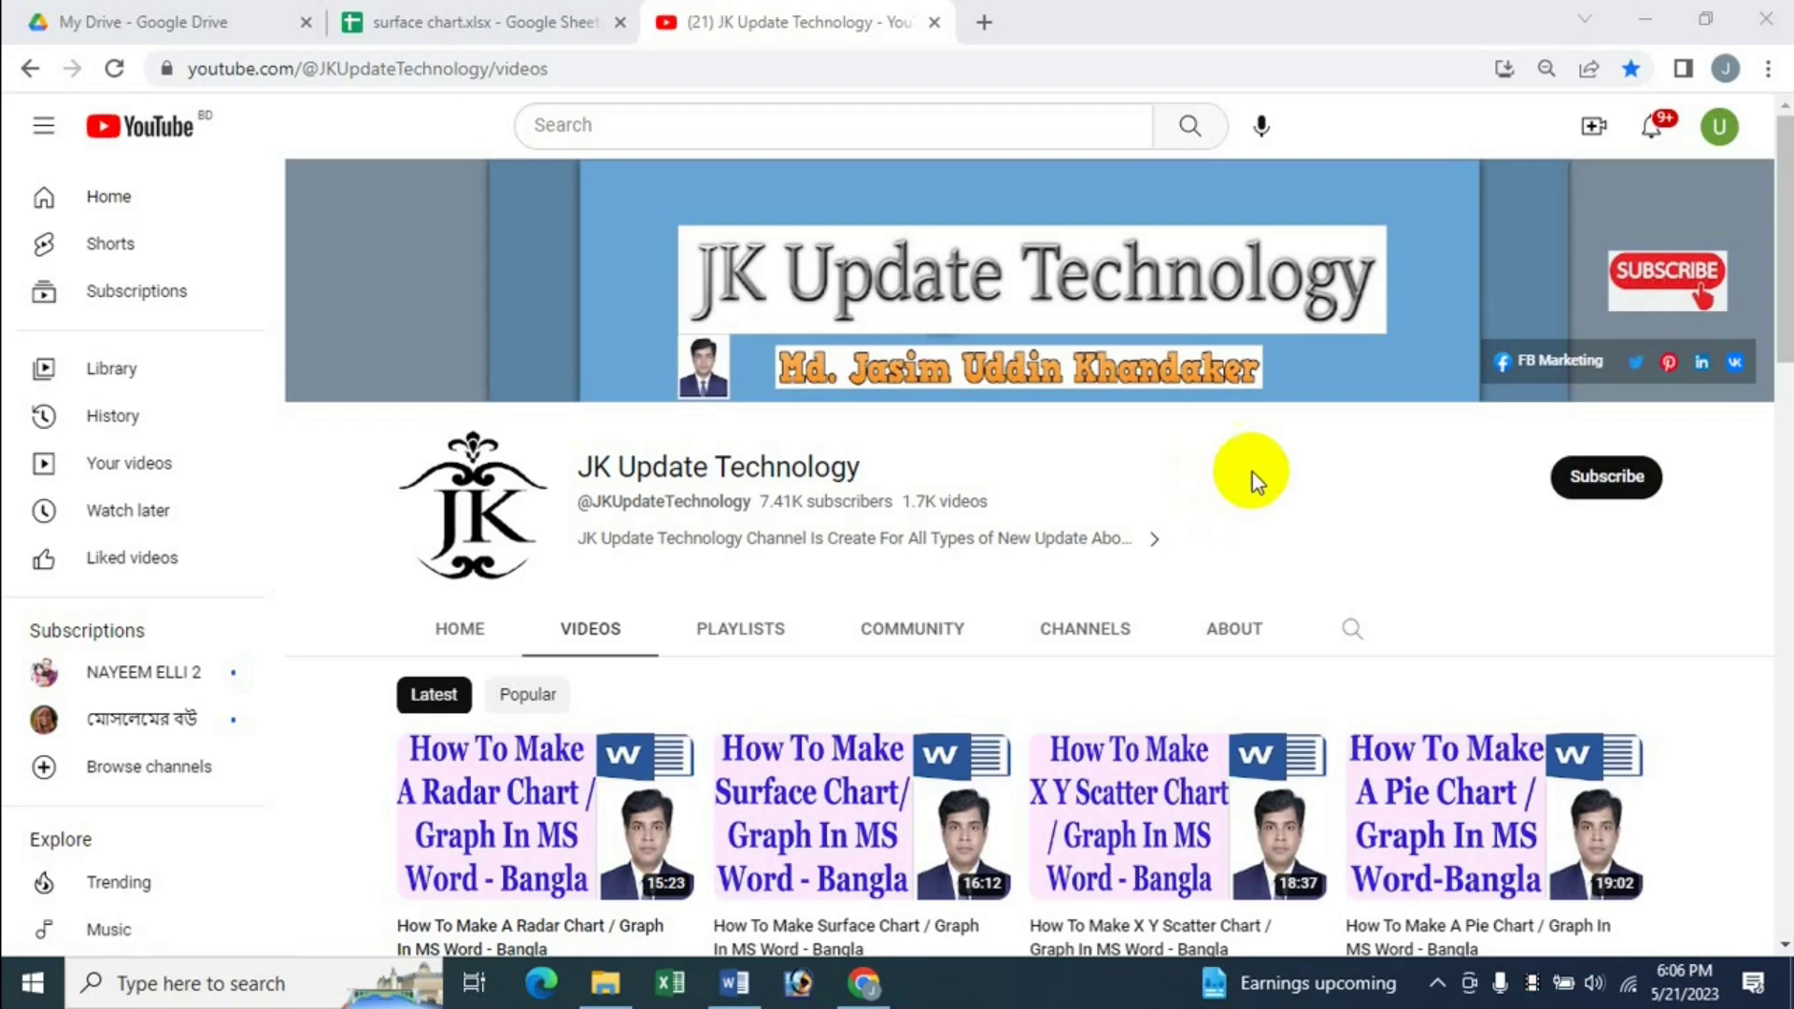
# Step: Switch from Chrome to the Word document holding the Sugar Price table
pyautogui.click(734, 984)
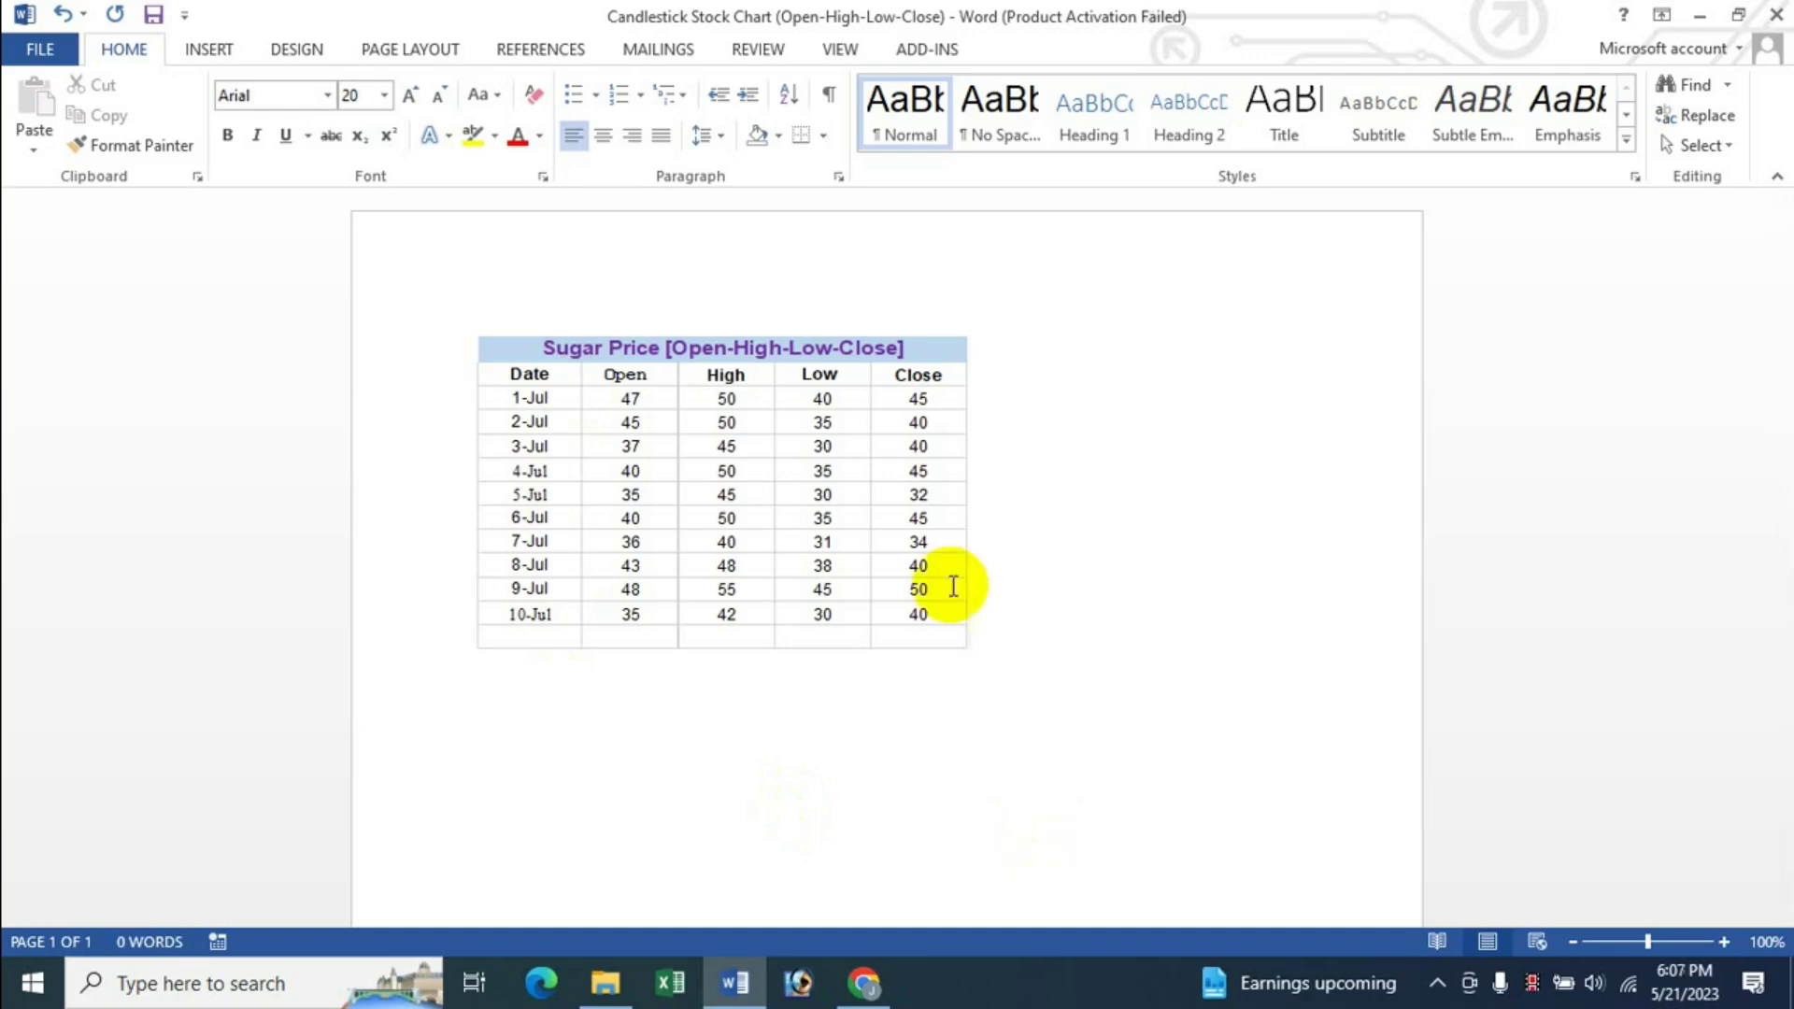
pyautogui.moveTo(665, 480)
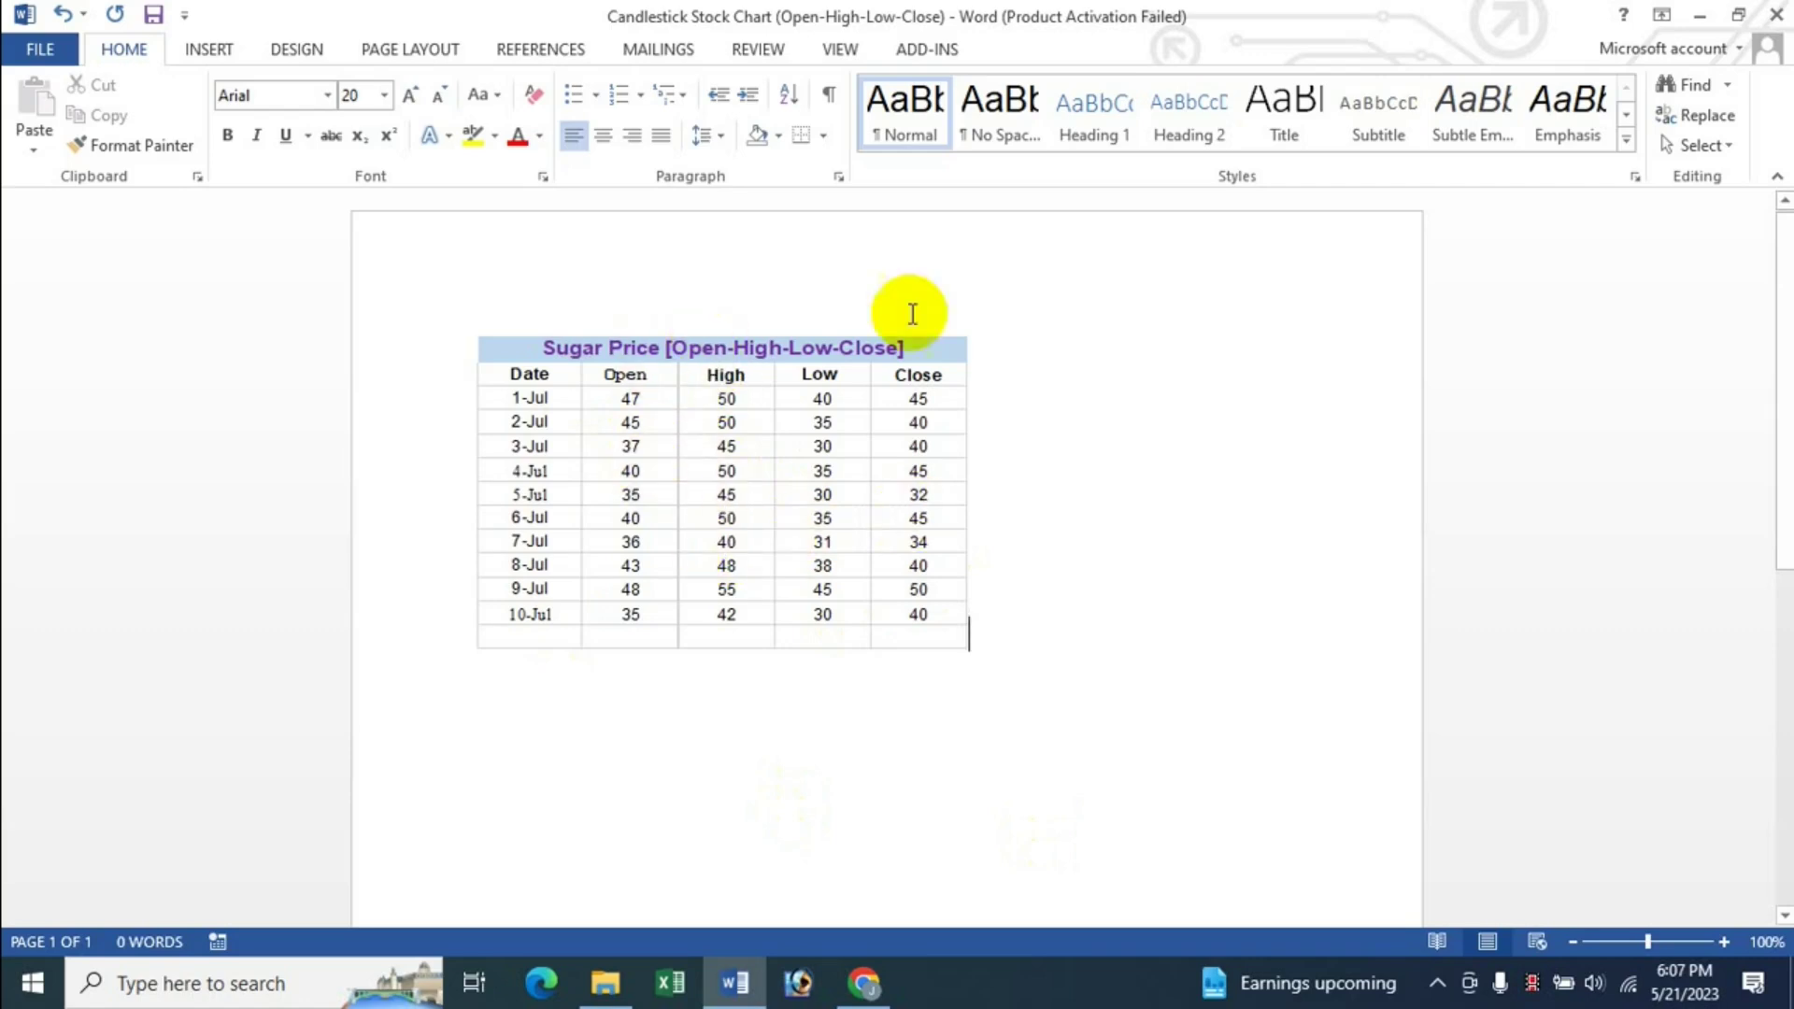
# Step: Copy the embedded worksheet's Date–Close data for 1–10 Jul, then return to the document
pyautogui.click(659, 456)
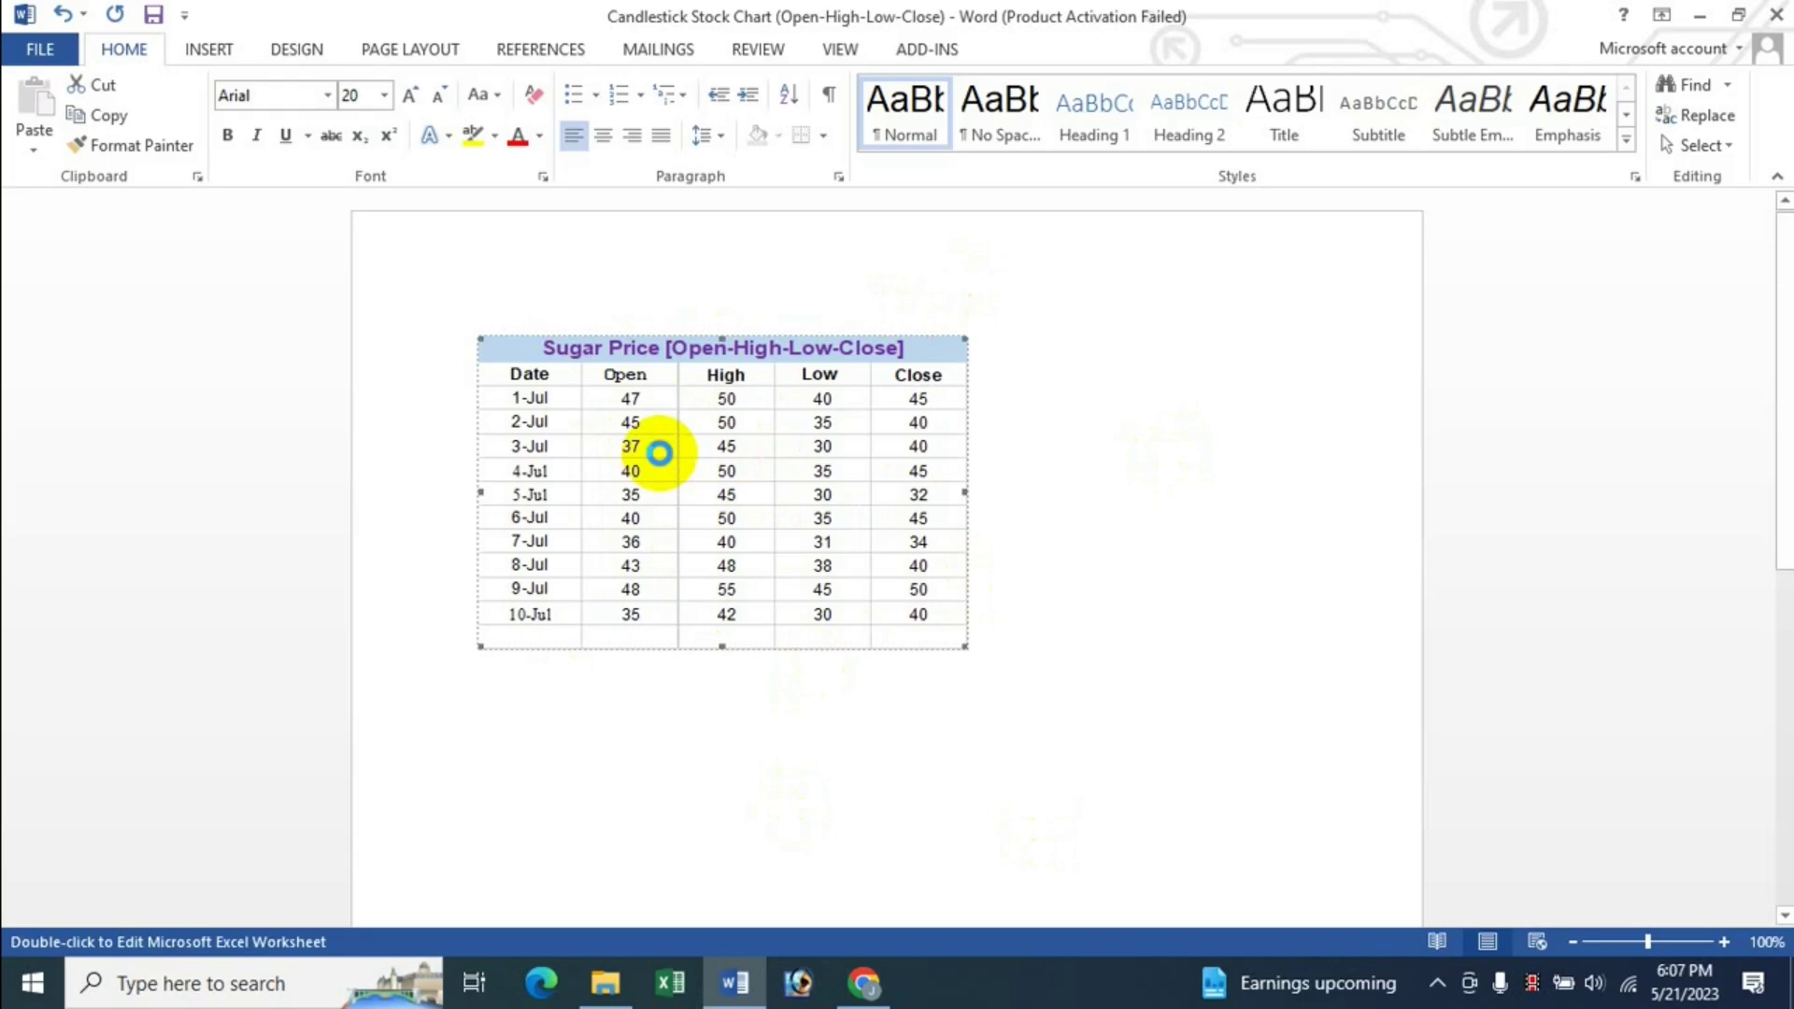
pyautogui.doubleClick(659, 454)
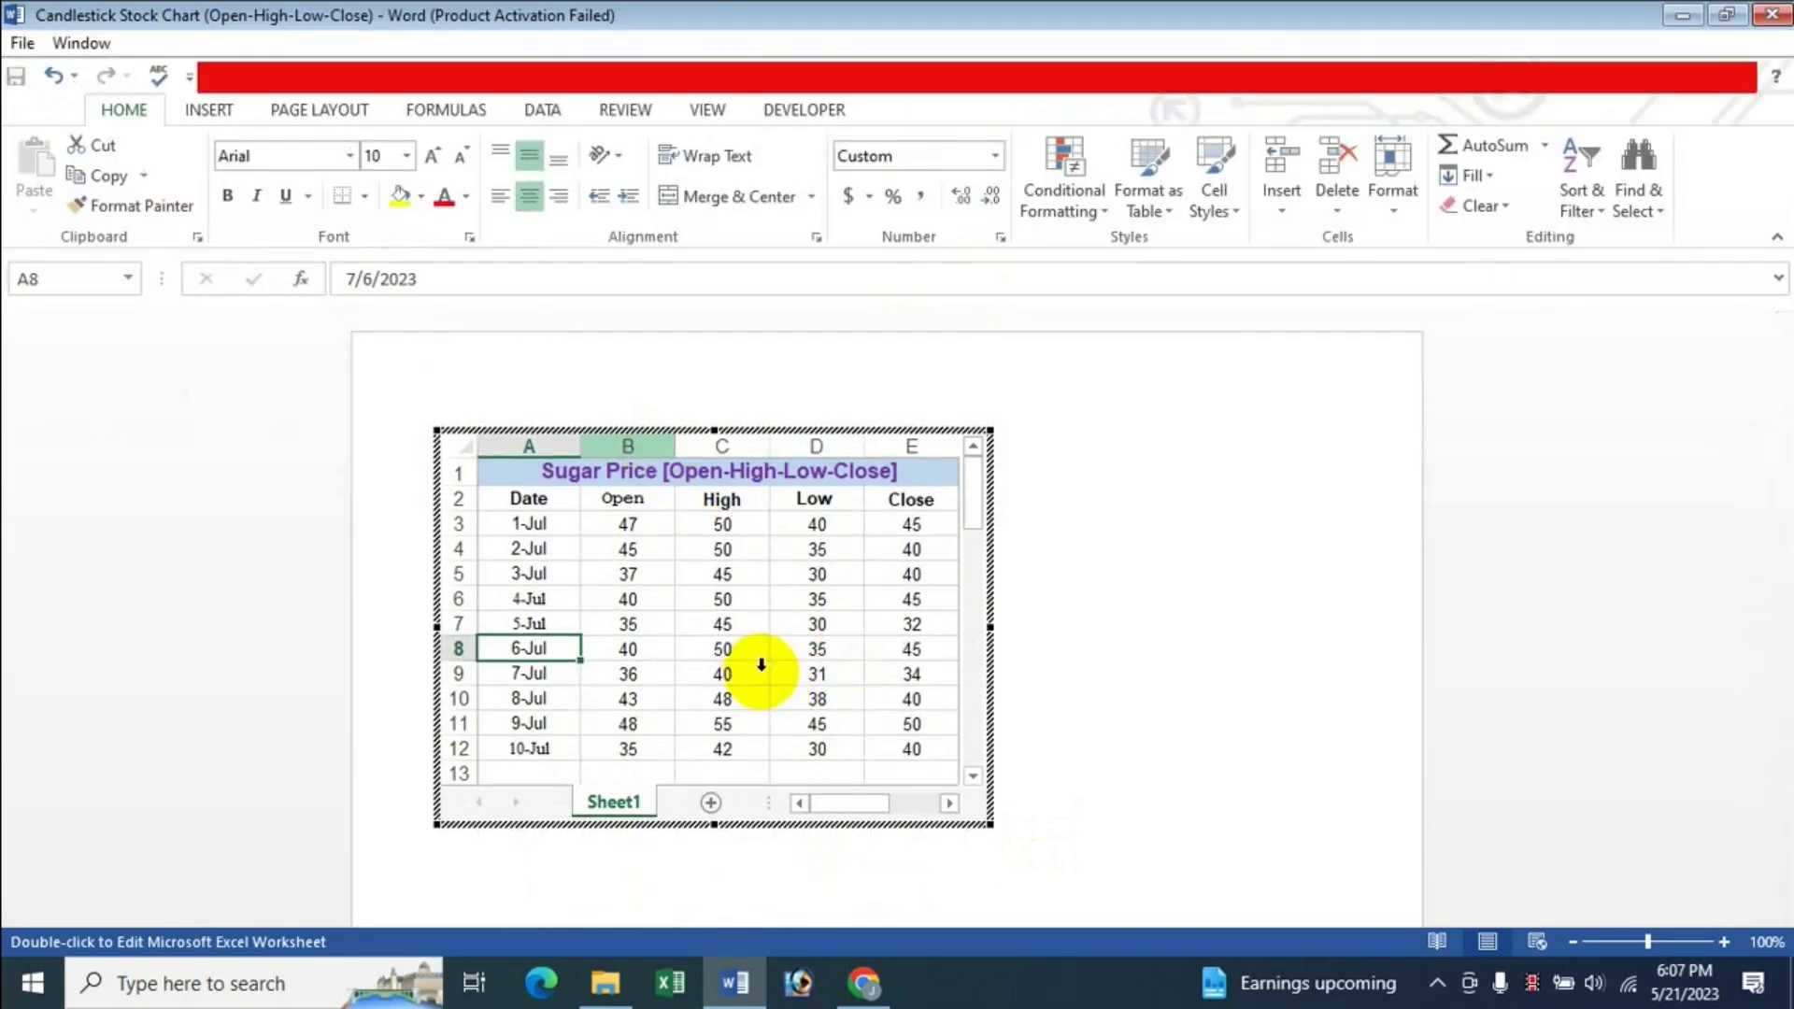
pyautogui.click(1165, 739)
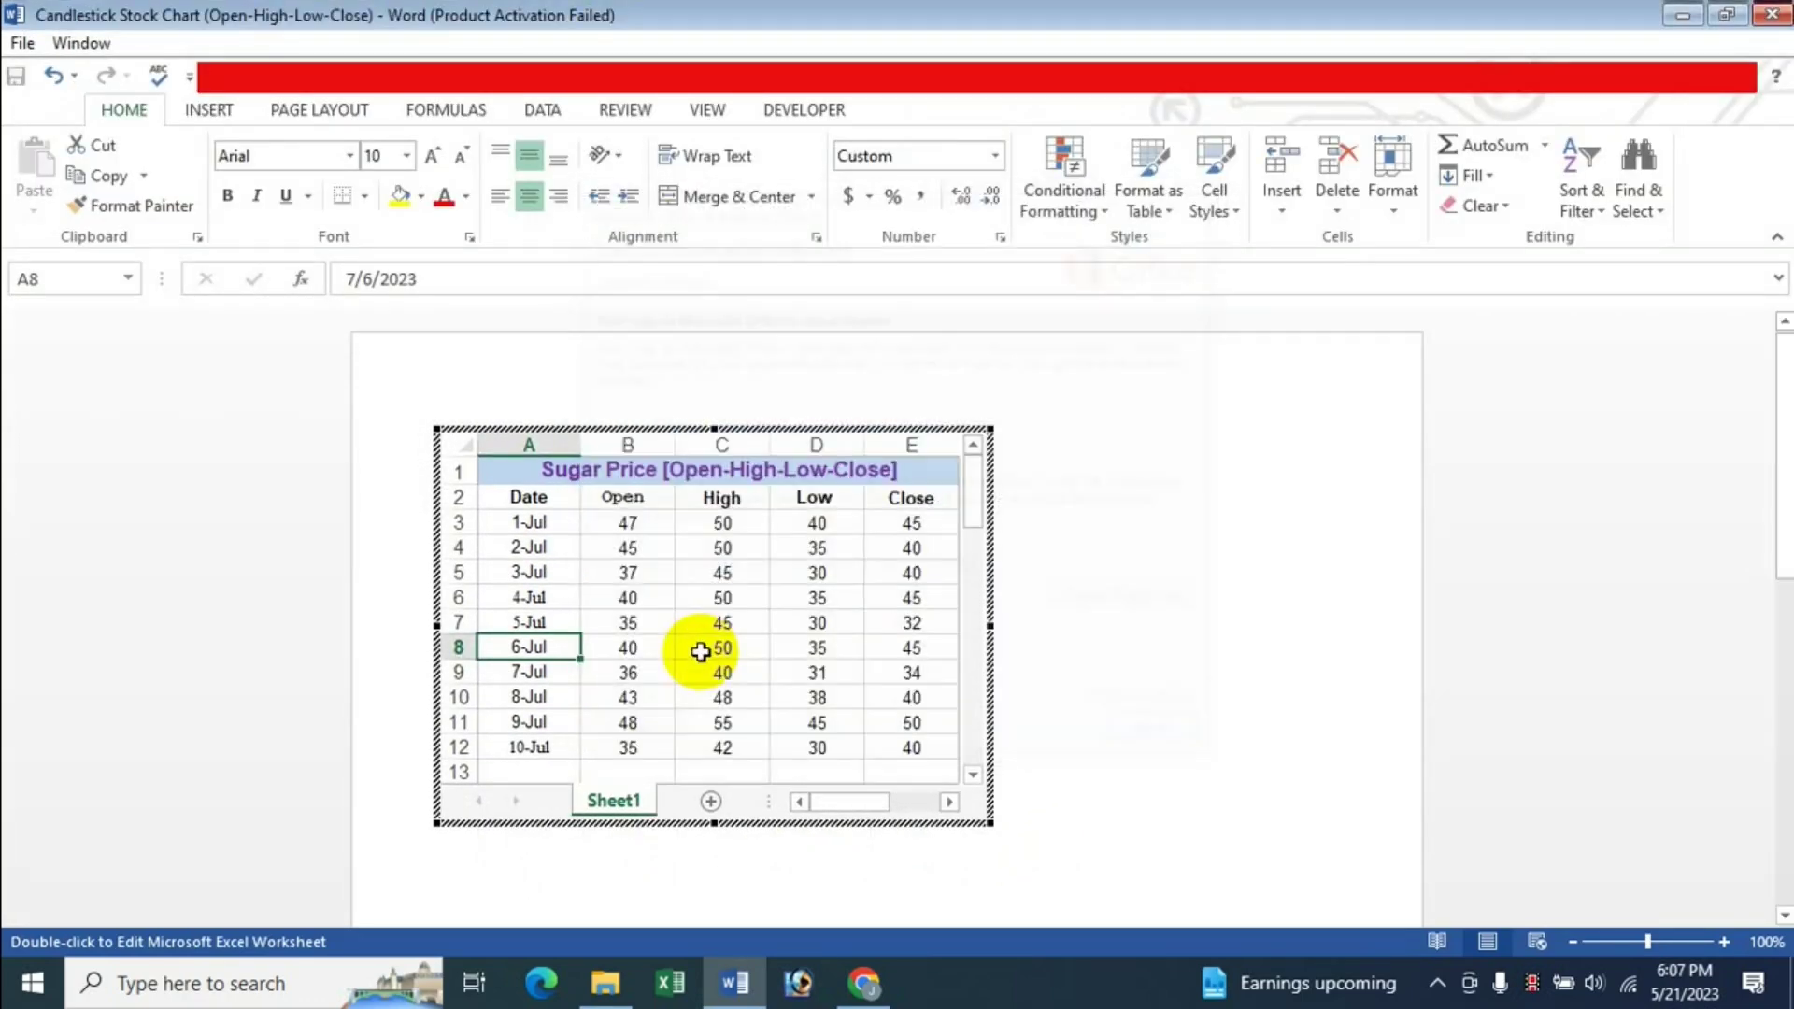
pyautogui.click(598, 551)
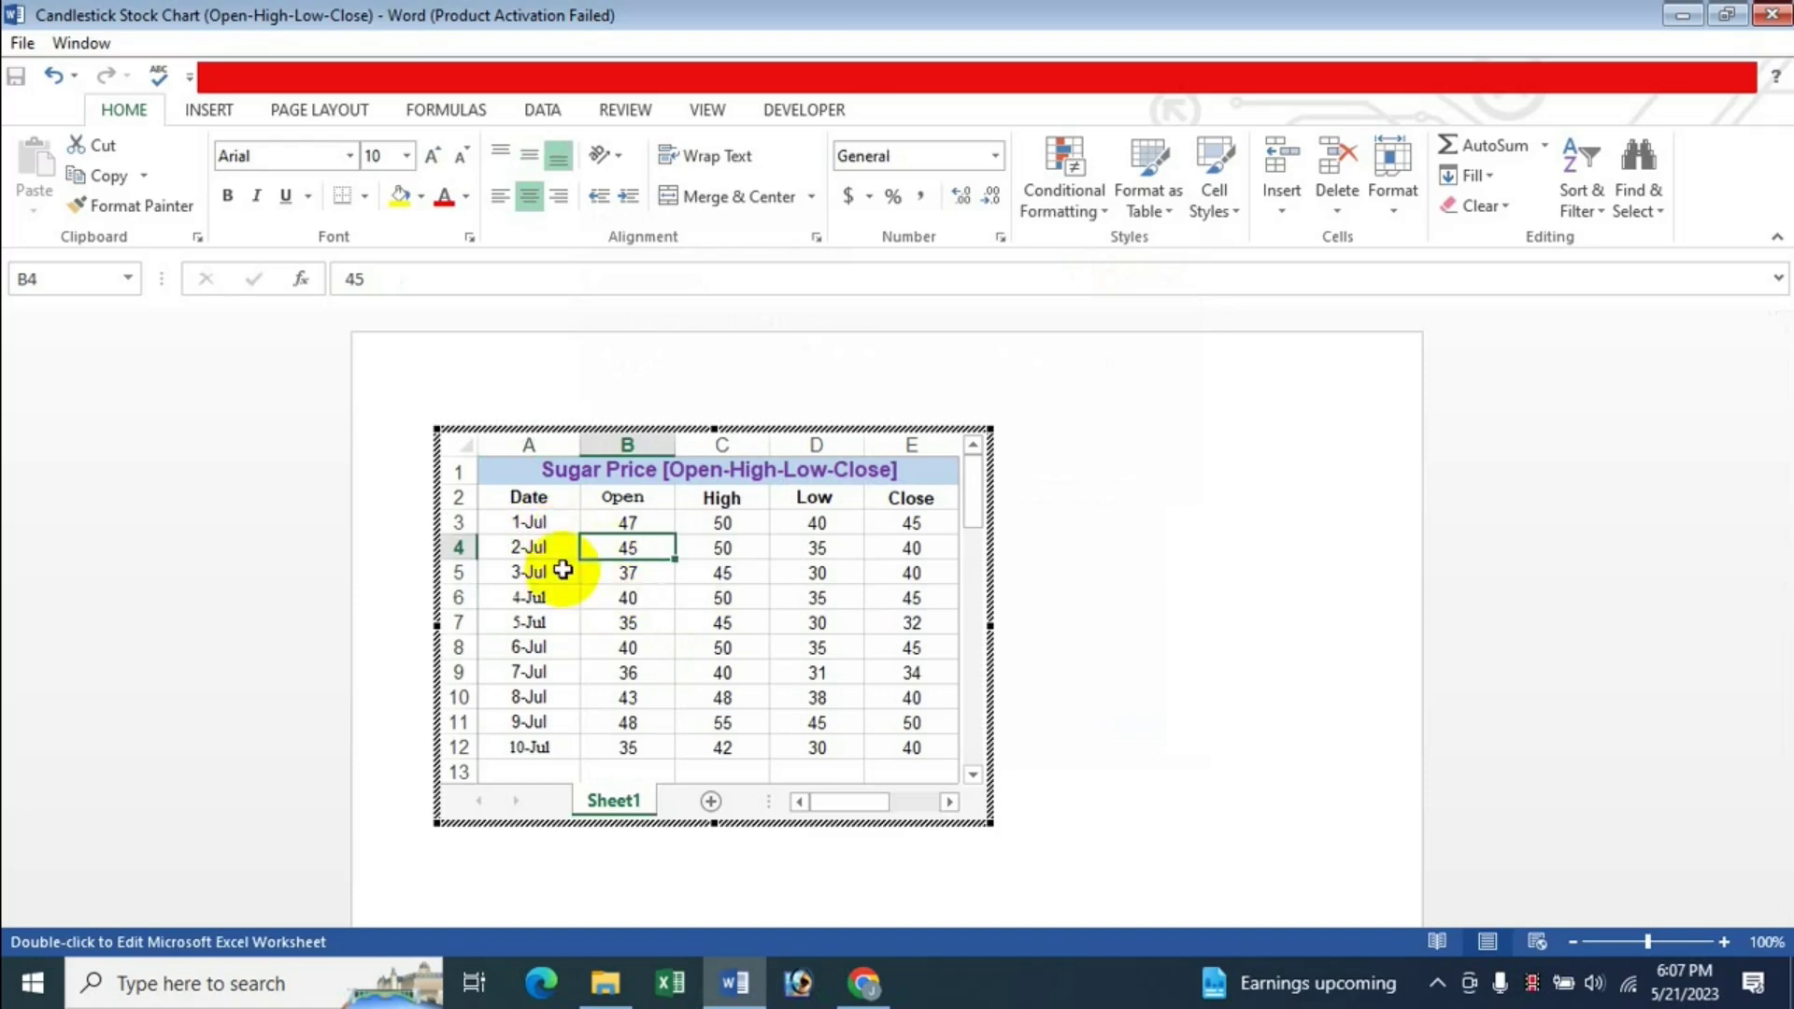
pyautogui.moveTo(526, 497)
pyautogui.mouseDown()
pyautogui.moveTo(702, 580)
pyautogui.moveTo(880, 739)
pyautogui.mouseUp()
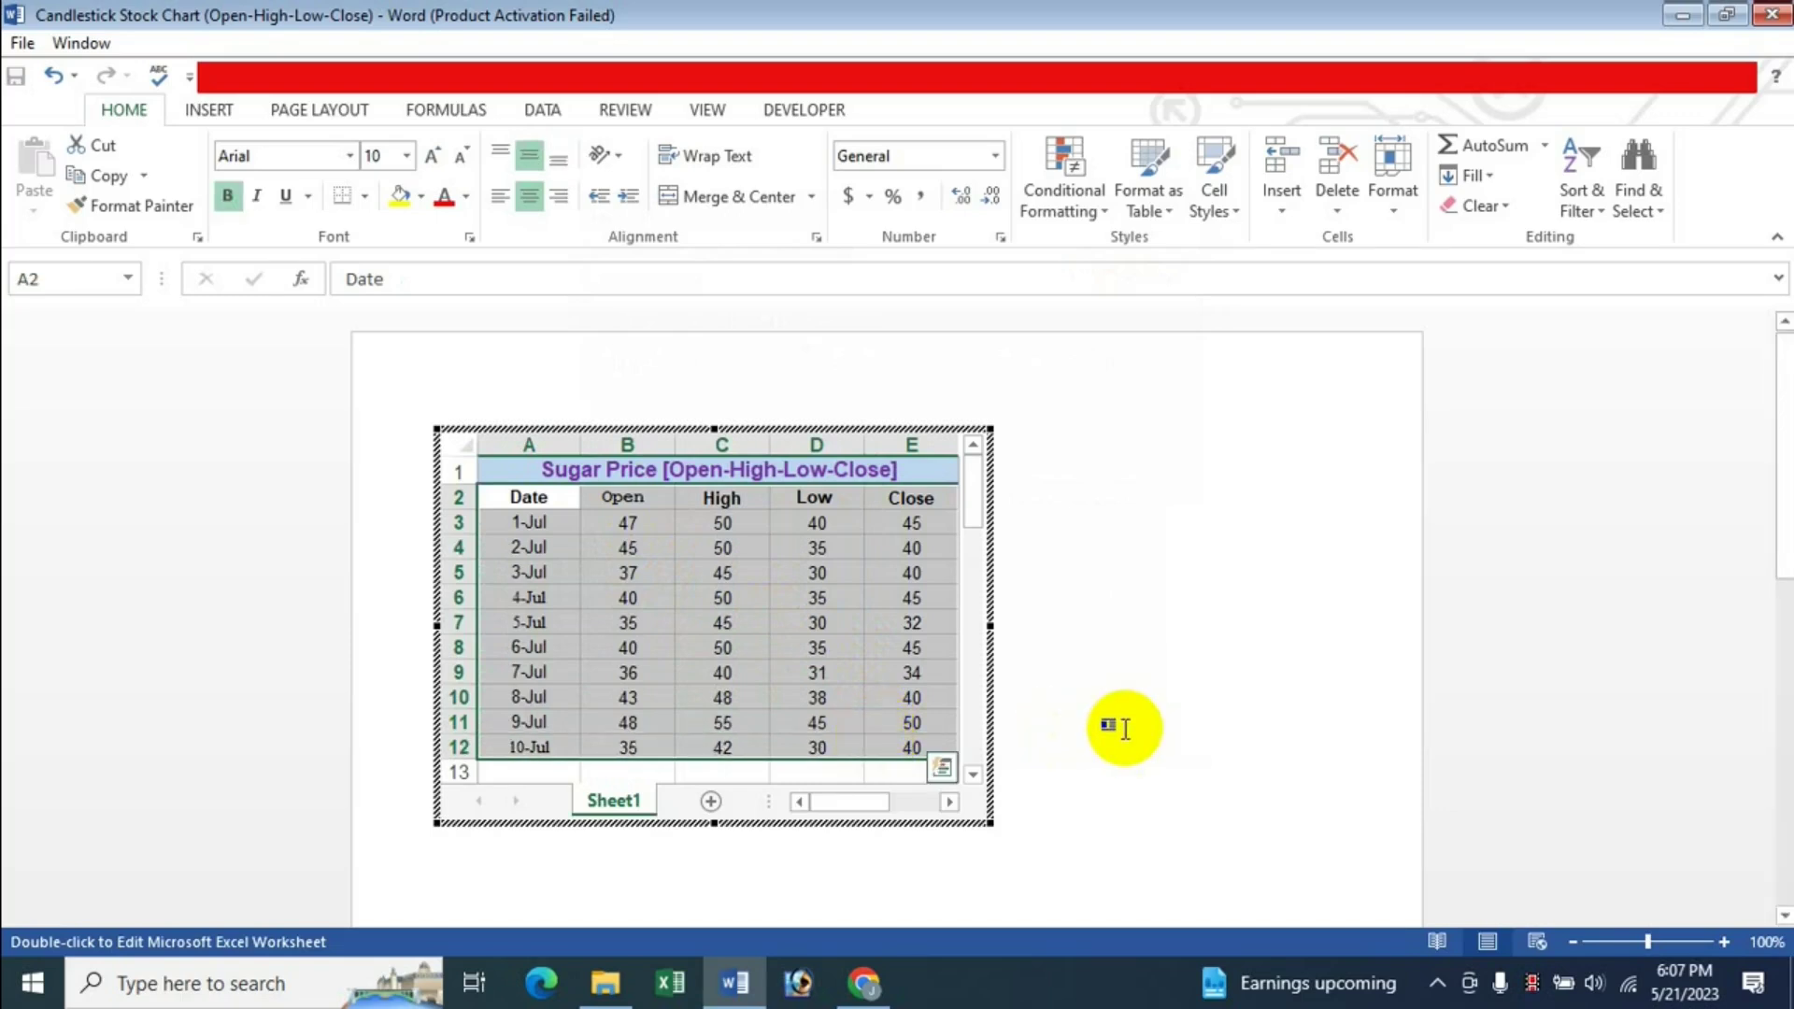
pyautogui.hotkey('ctrl', 'c')
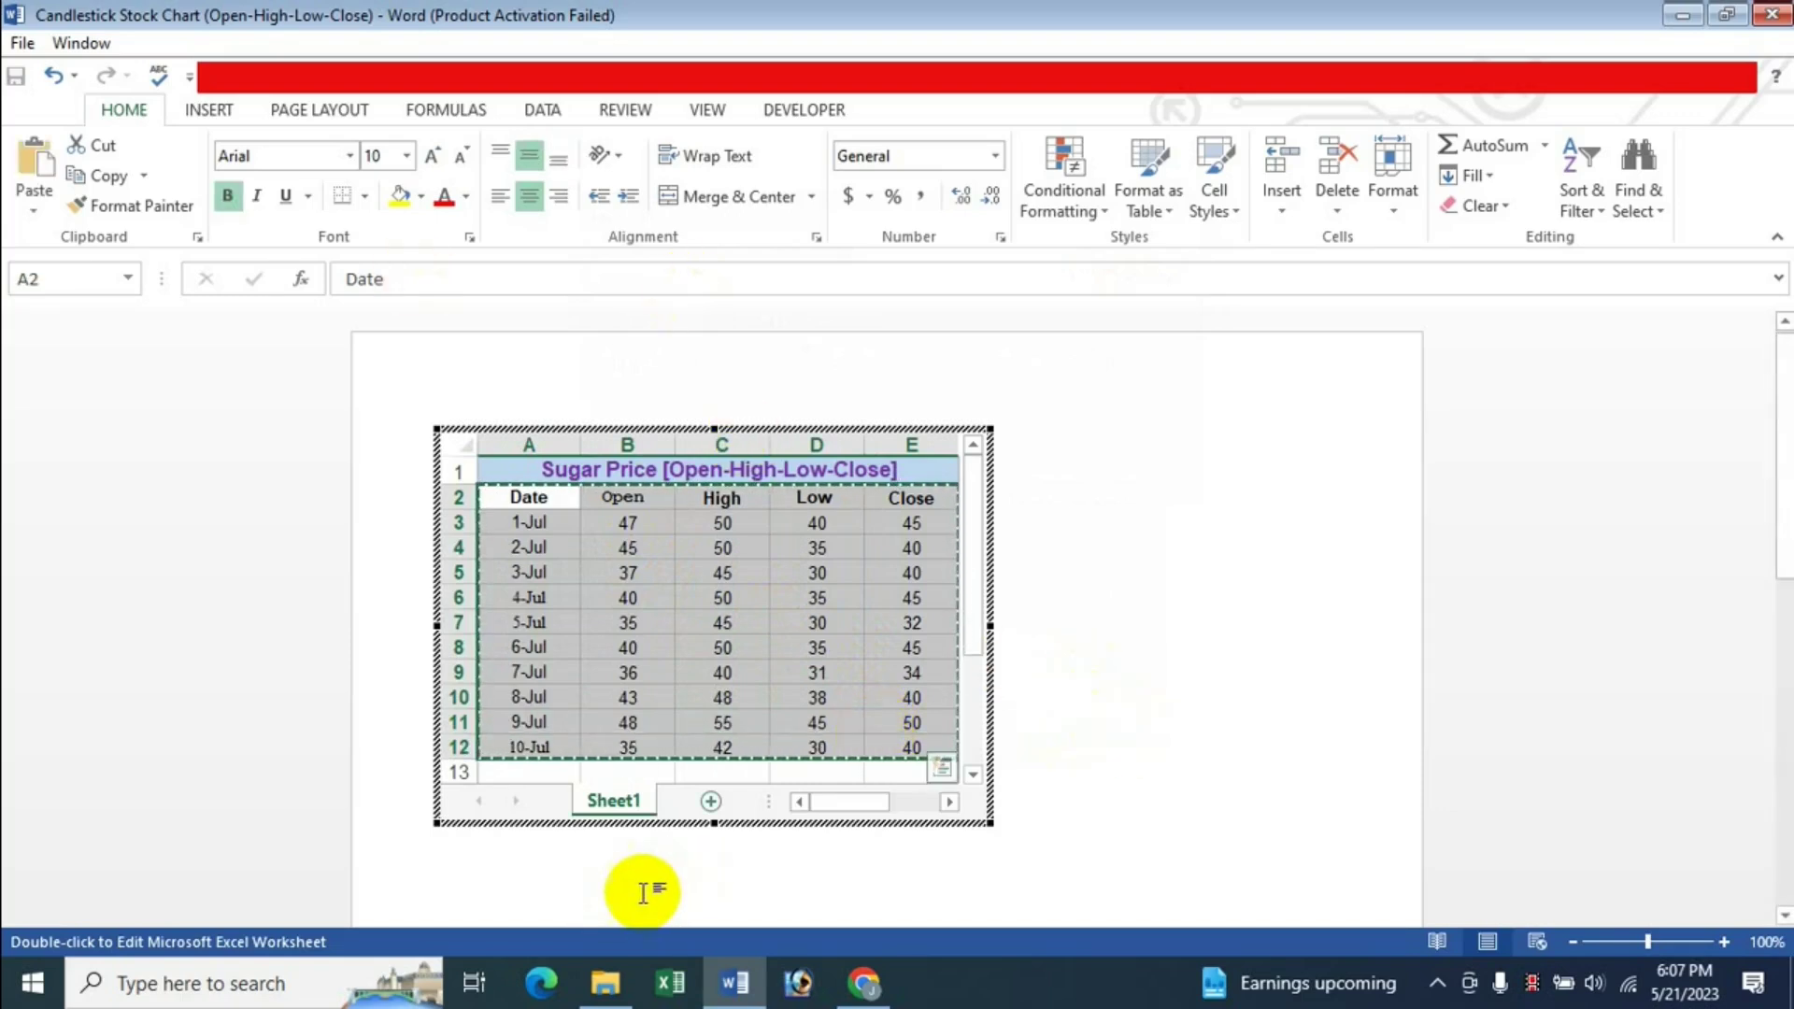
pyautogui.click(1024, 809)
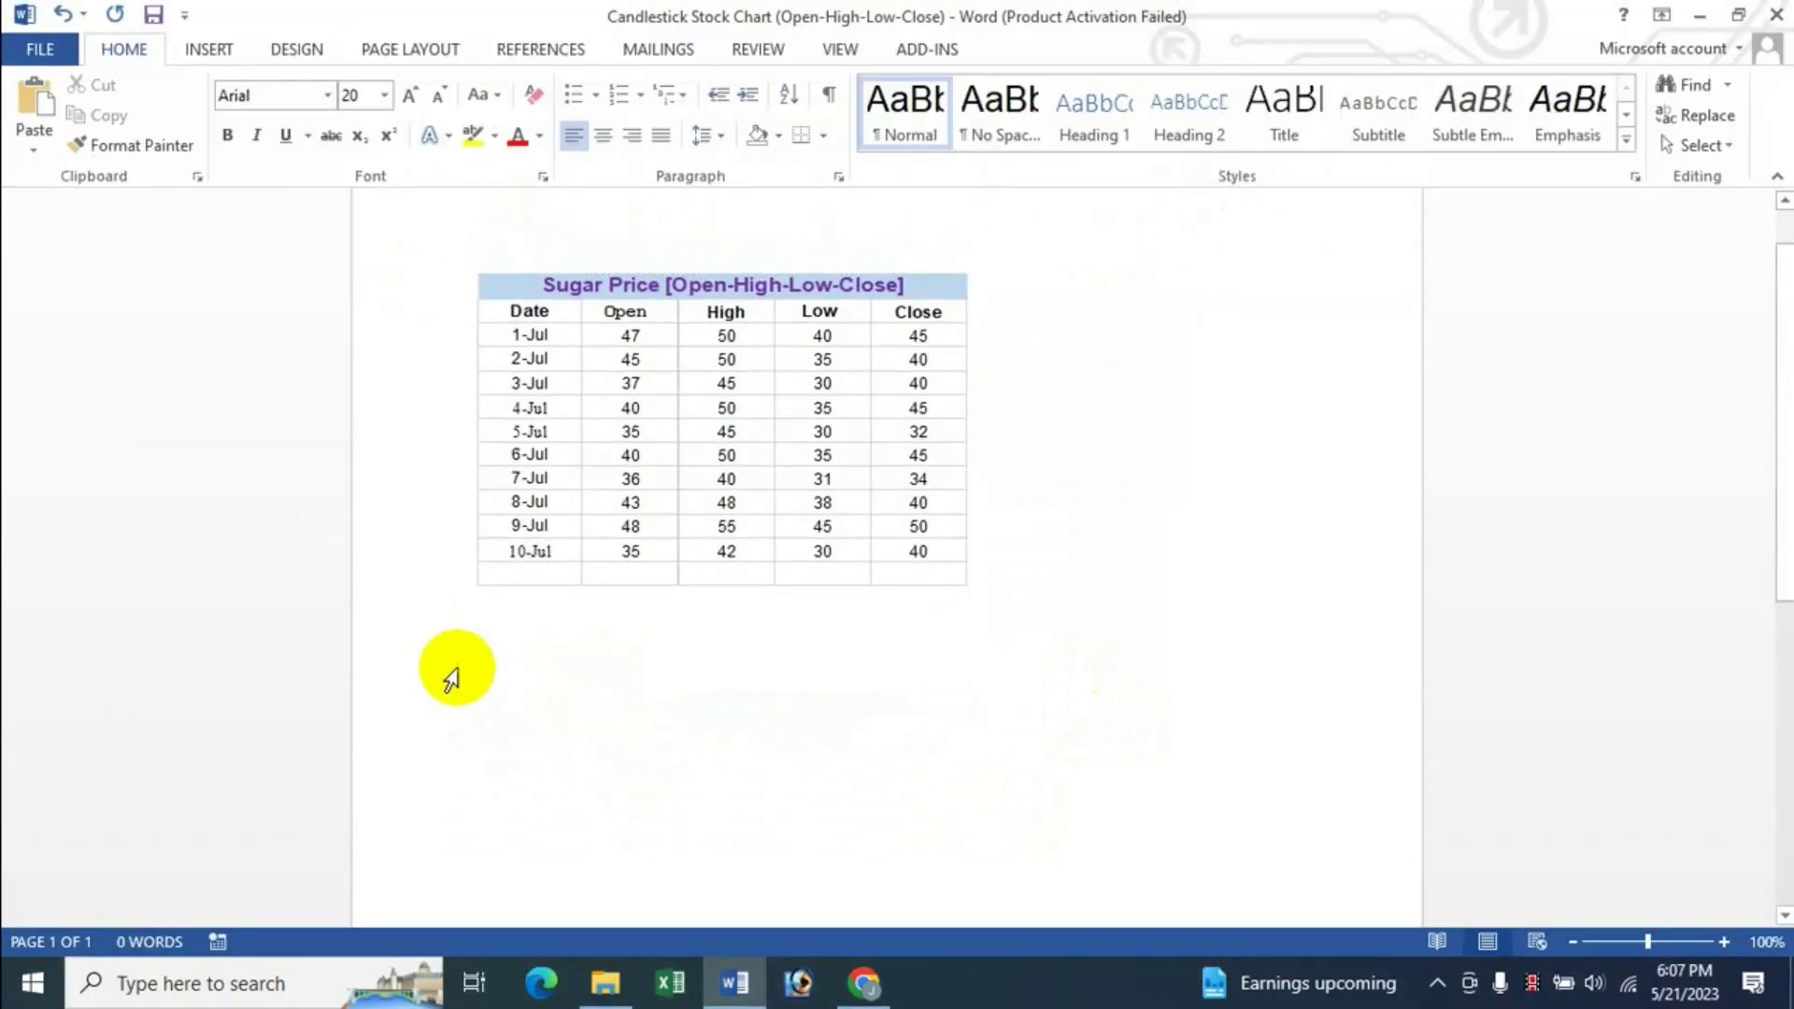
# Step: Below the Sugar Price table, begin inserting a chart with the Stock category selected
pyautogui.click(493, 664)
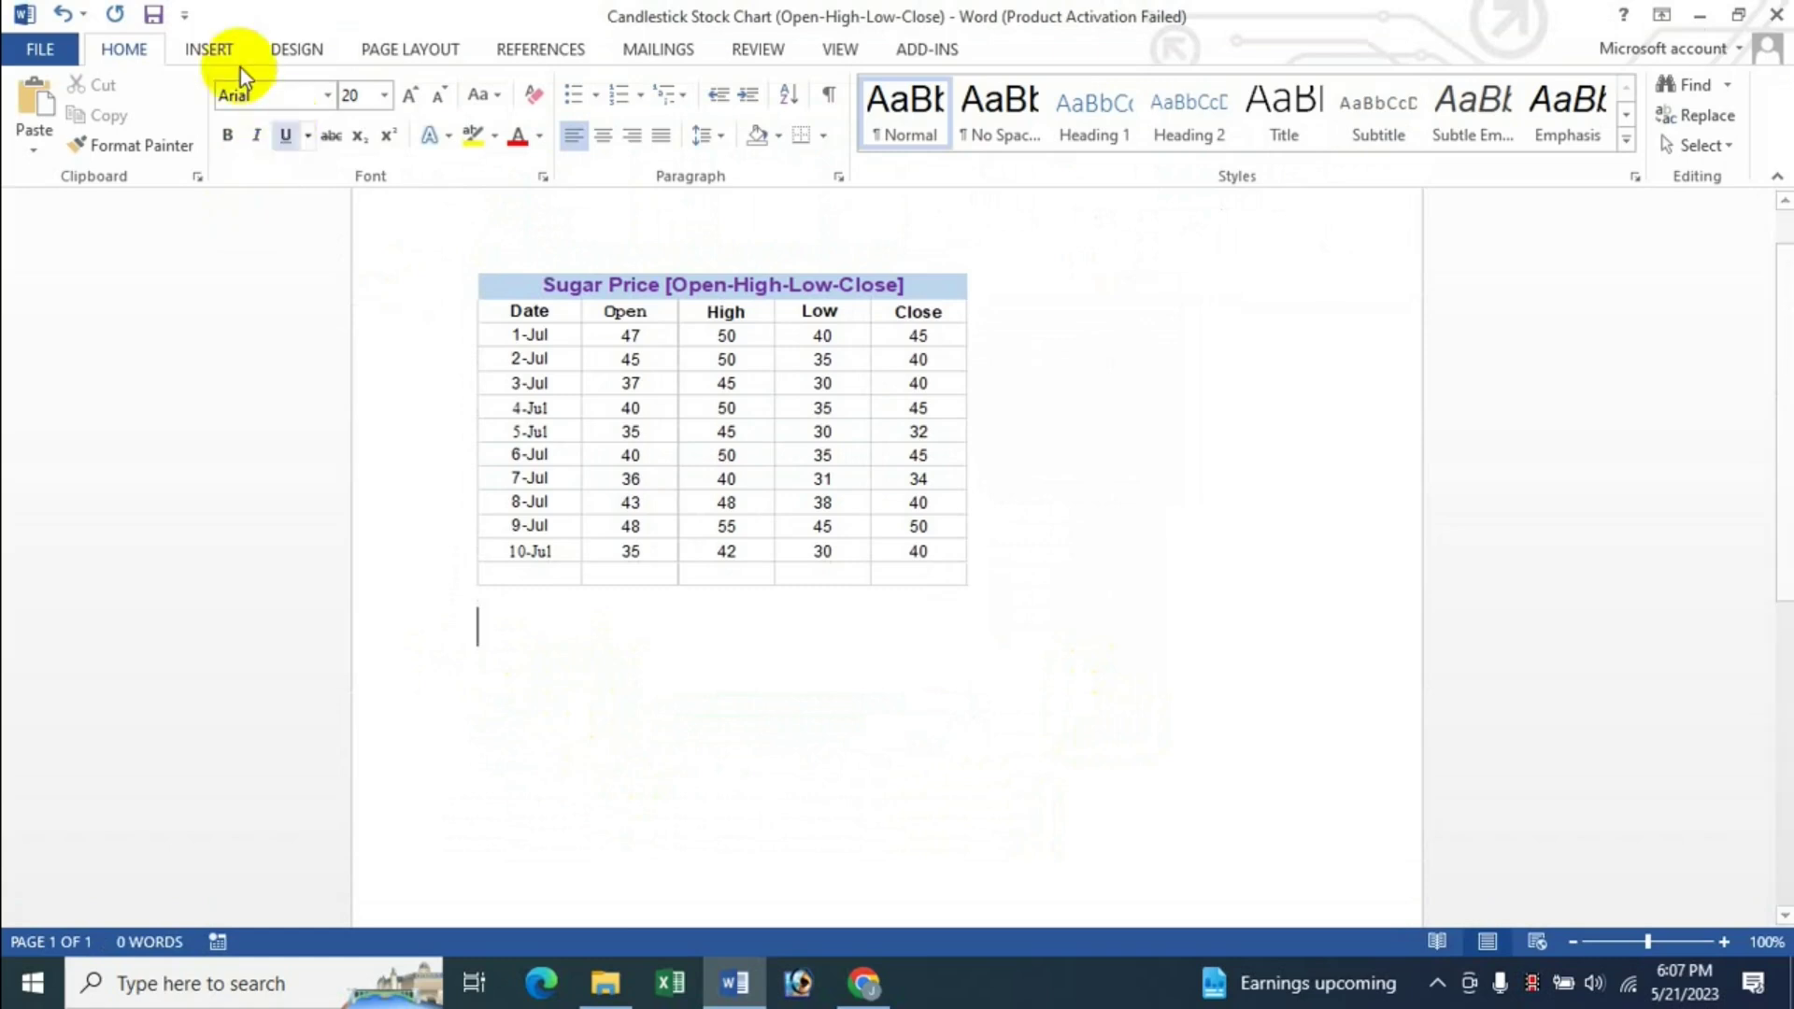
pyautogui.click(217, 51)
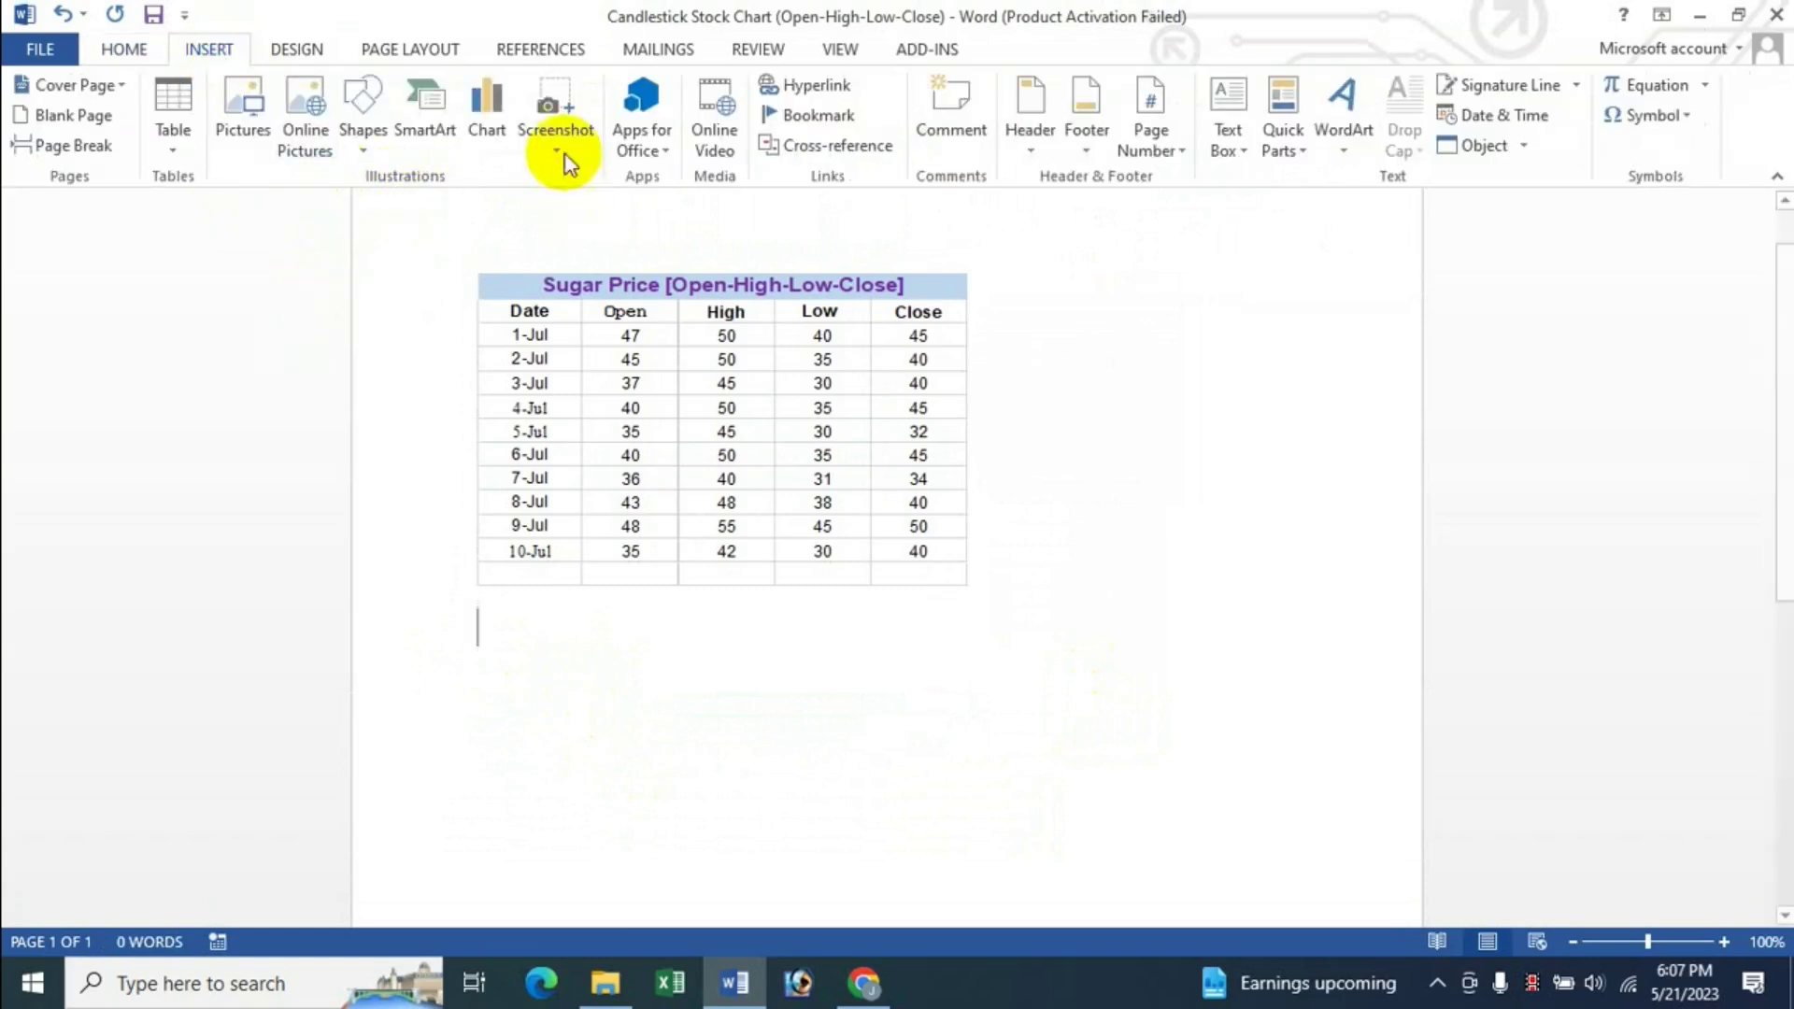
pyautogui.click(489, 120)
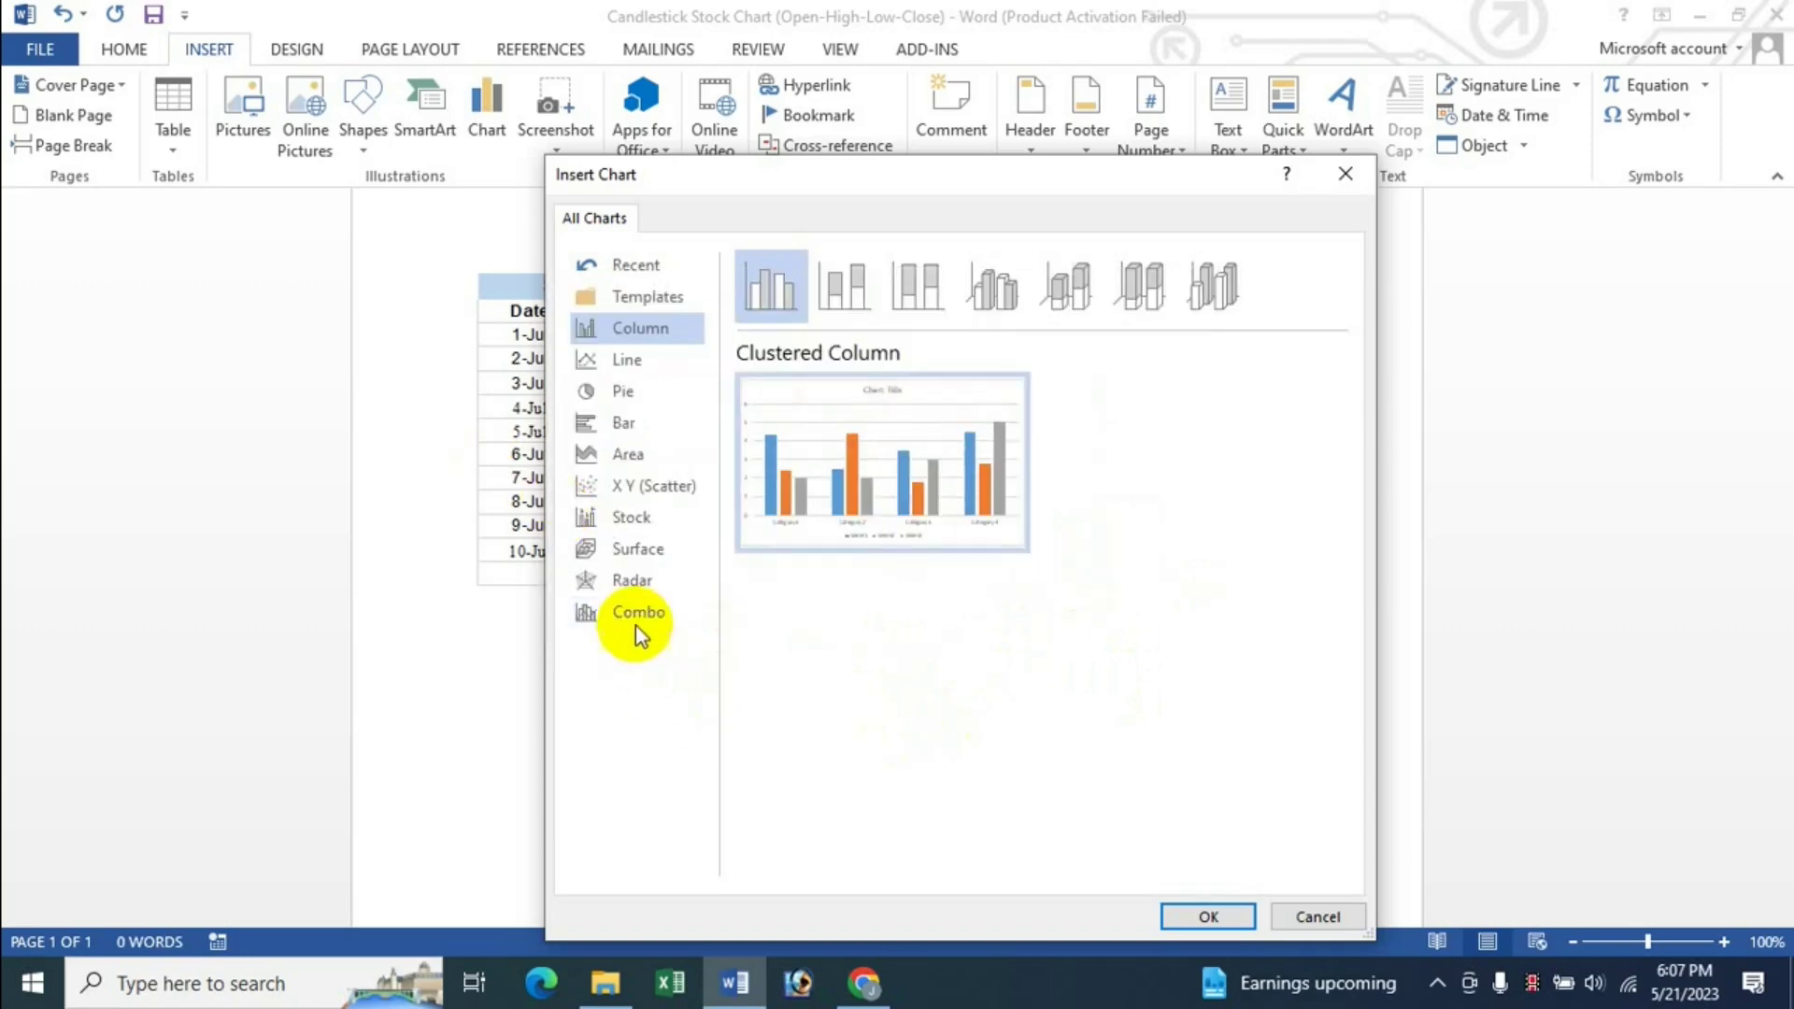
pyautogui.click(638, 520)
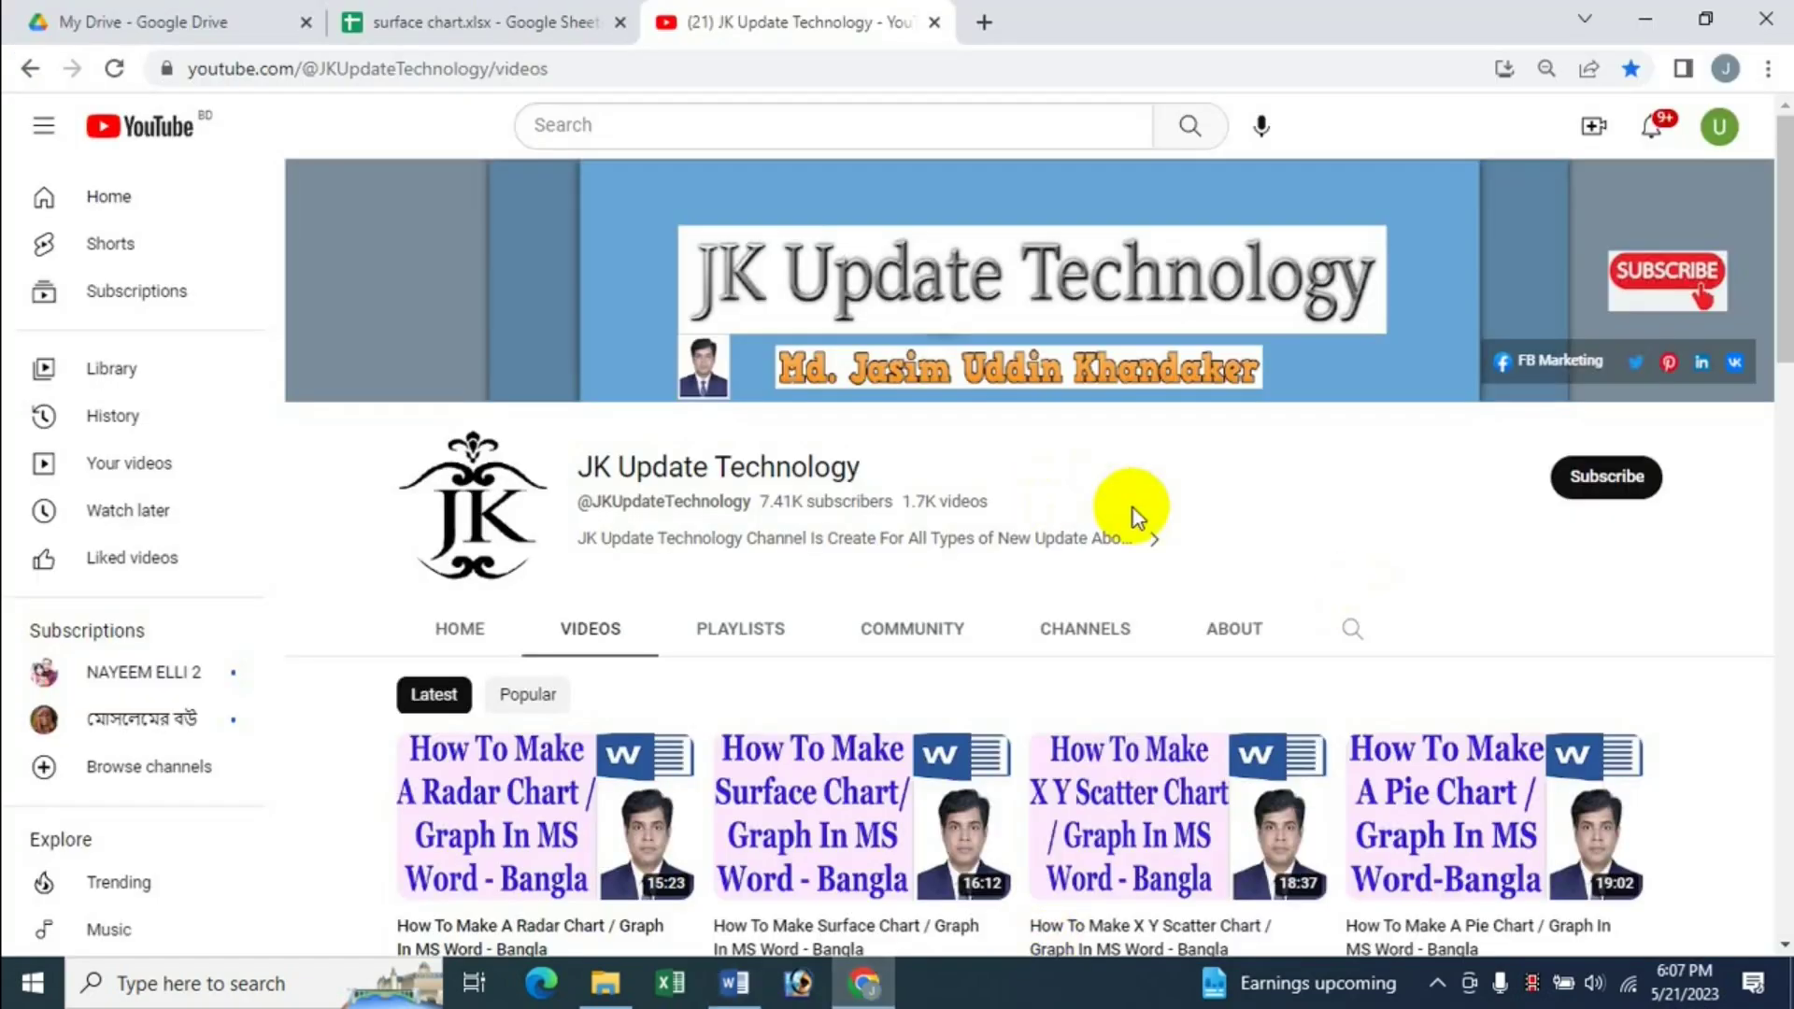
# Step: Scroll through the channel's chart tutorial videos and back up, then return to Word
pyautogui.scroll(-1, 1199, 528)
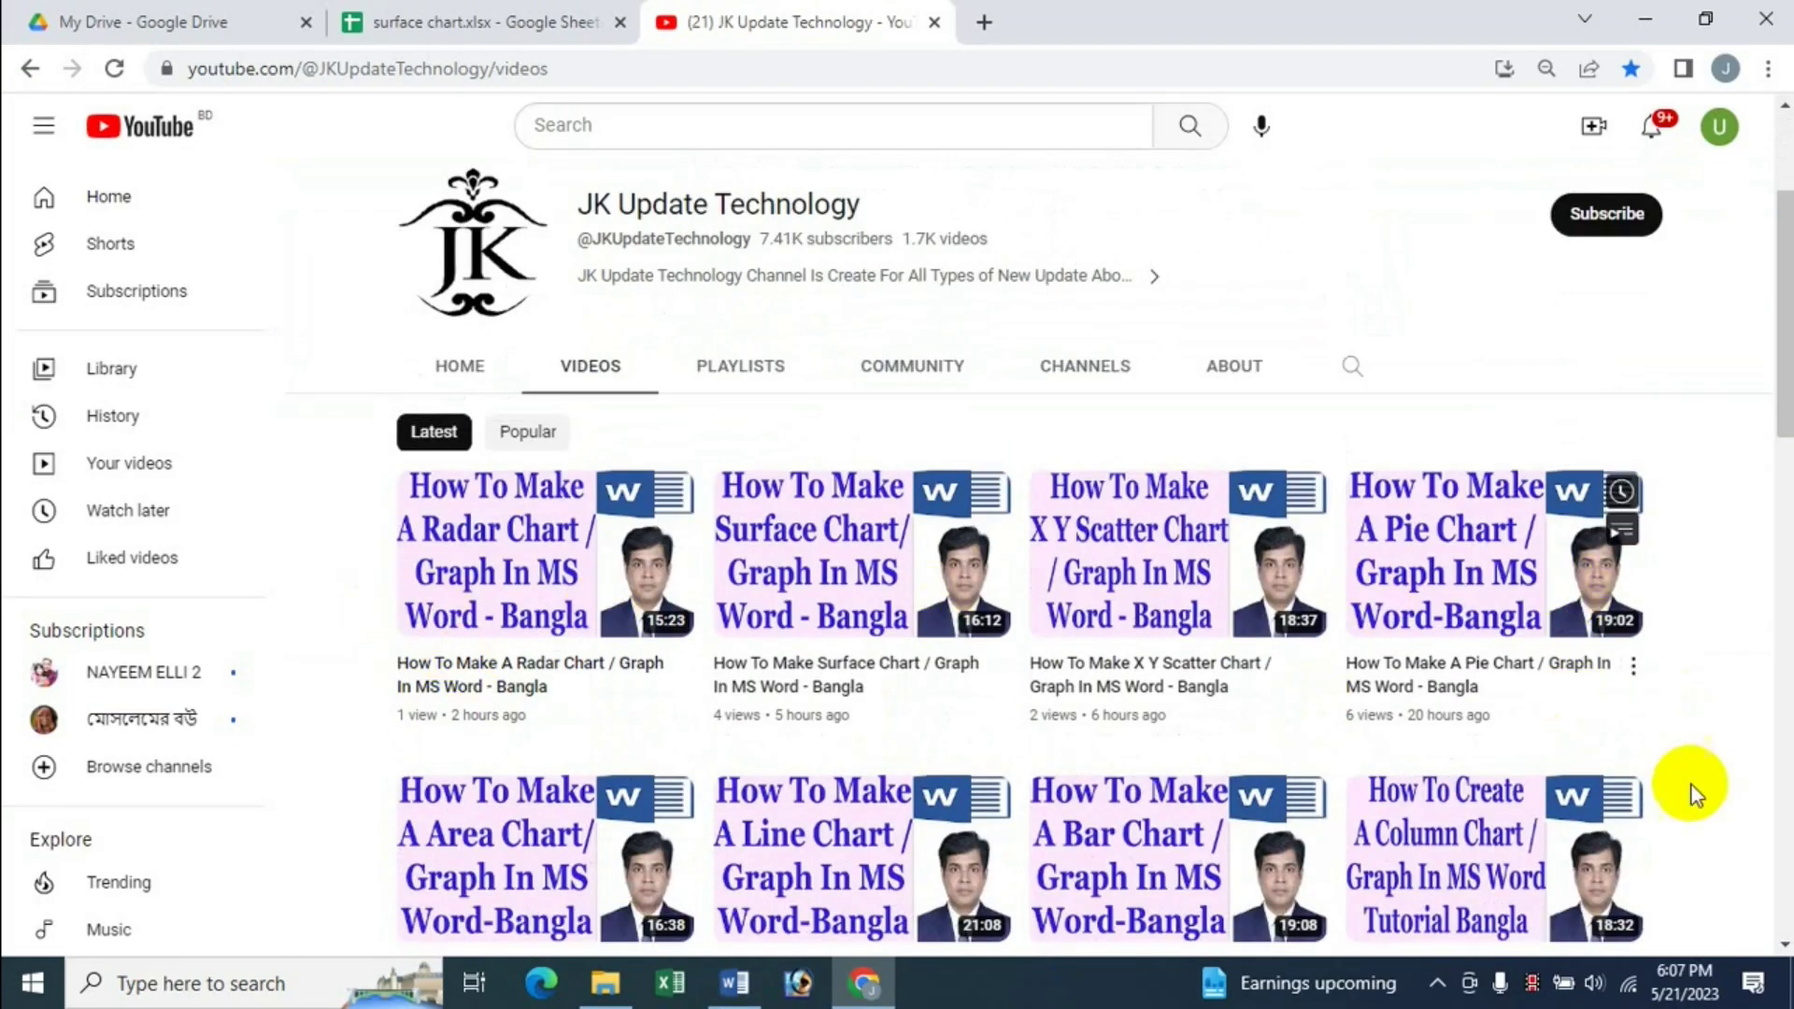
pyautogui.scroll(-3, 1313, 318)
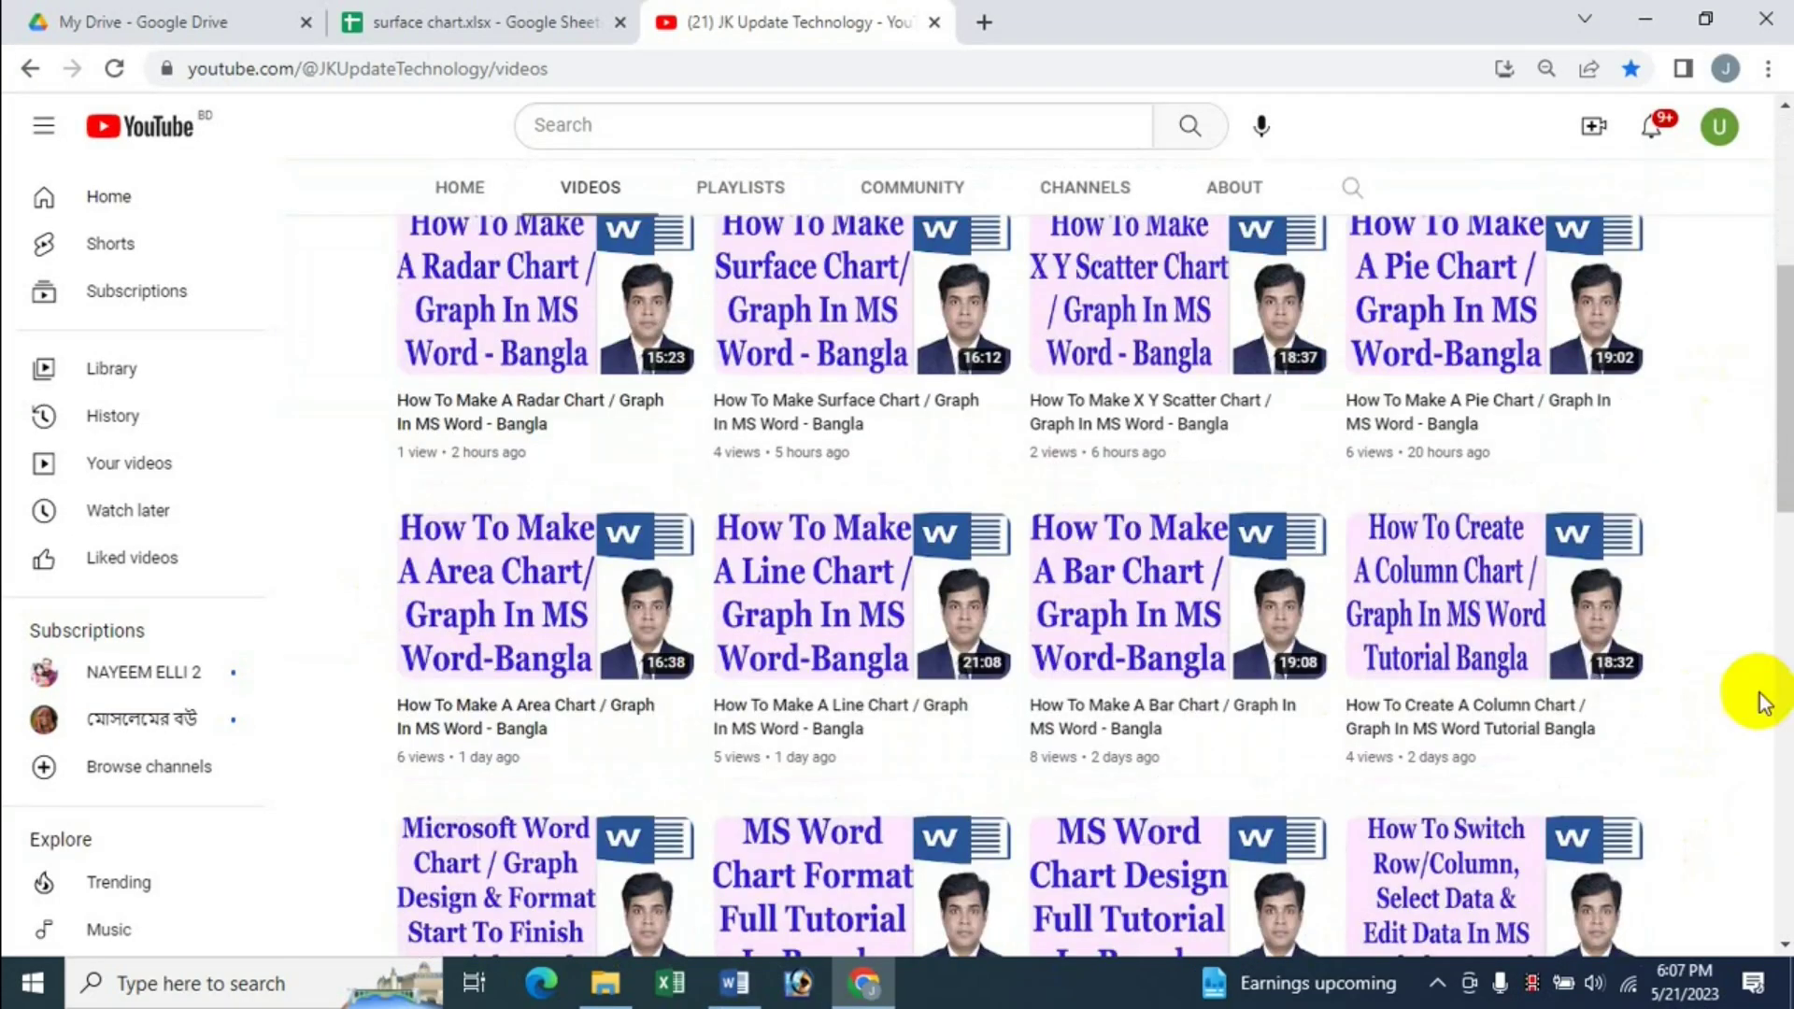
pyautogui.scroll(-3, 1738, 767)
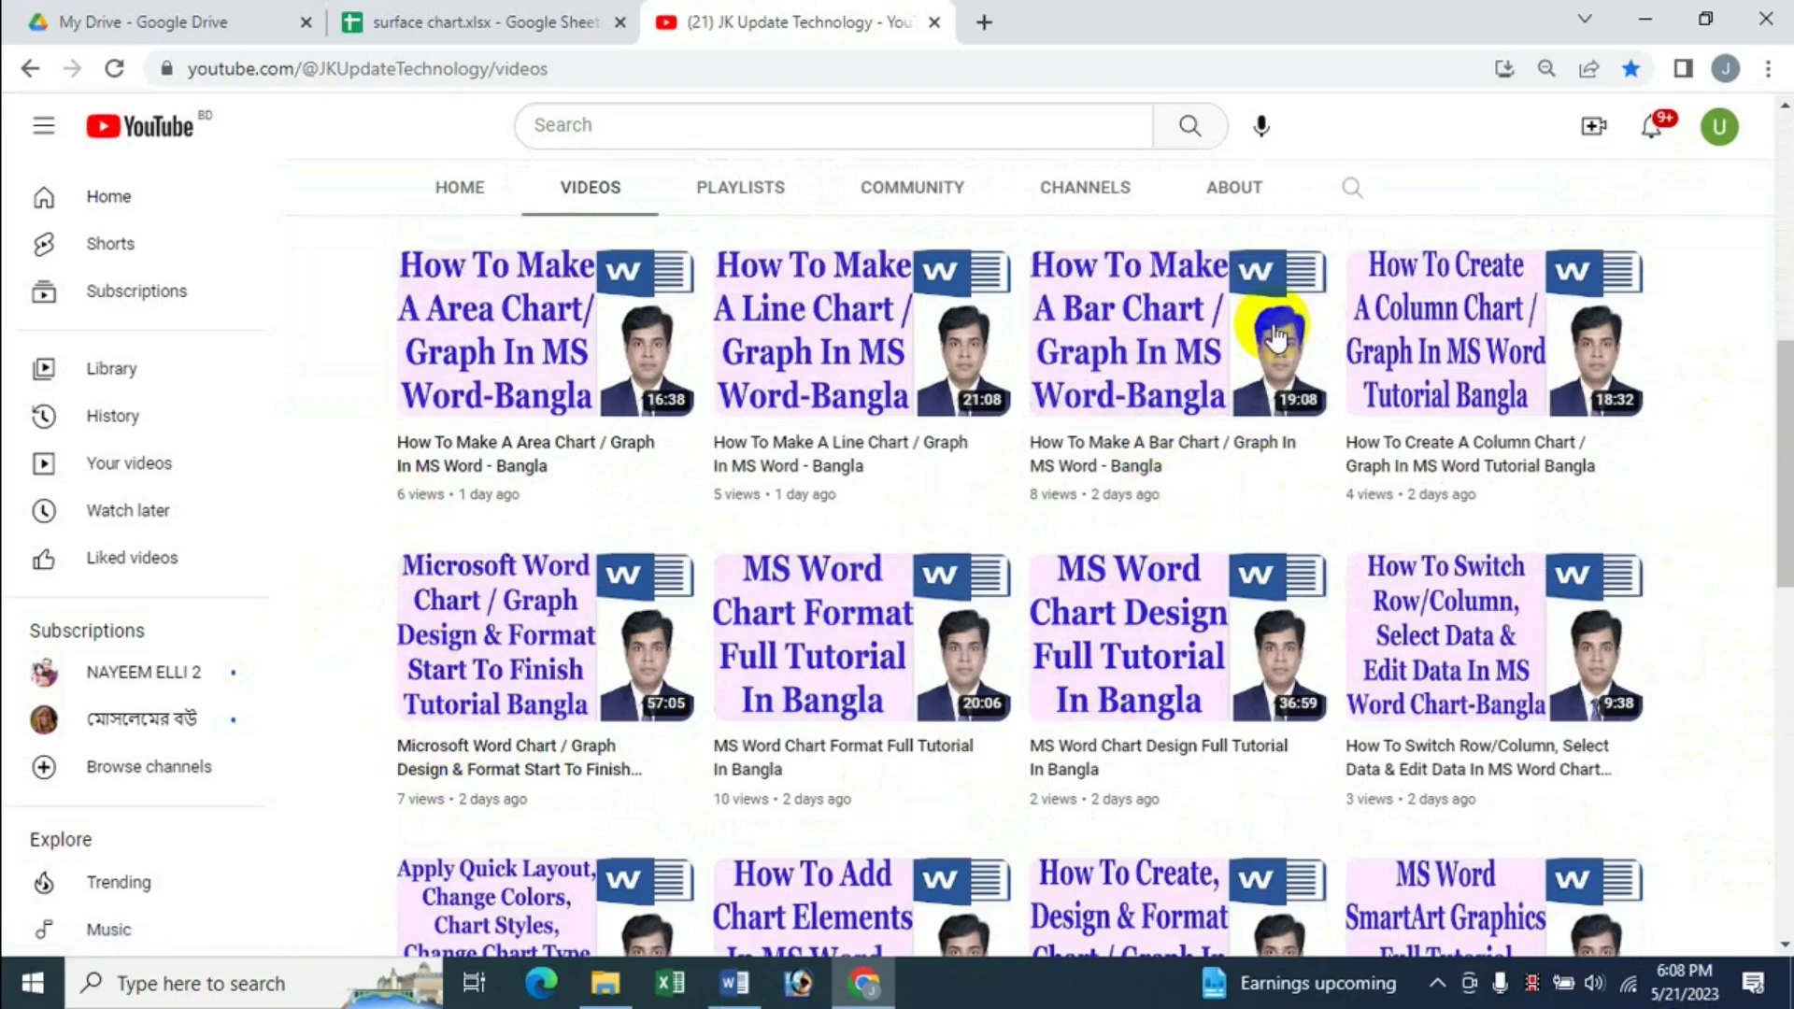
pyautogui.moveTo(861, 886)
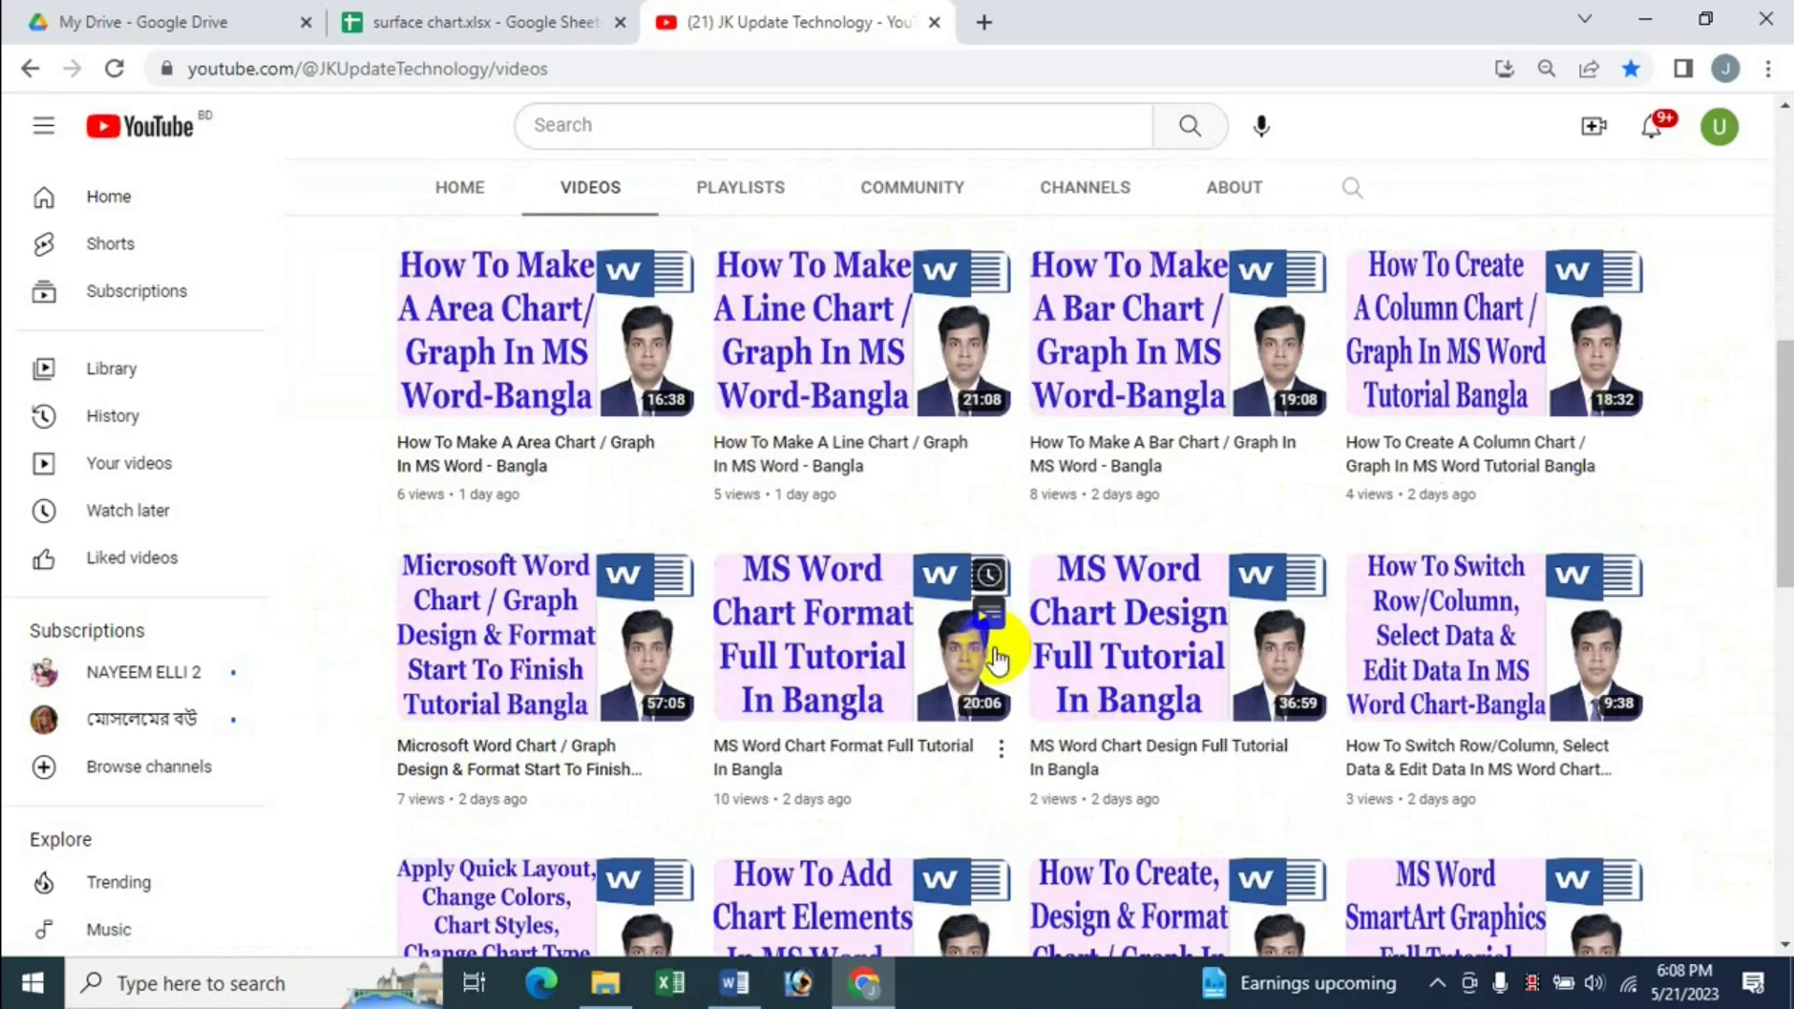
pyautogui.moveTo(1784, 595); pyautogui.dragTo(1762, 468)
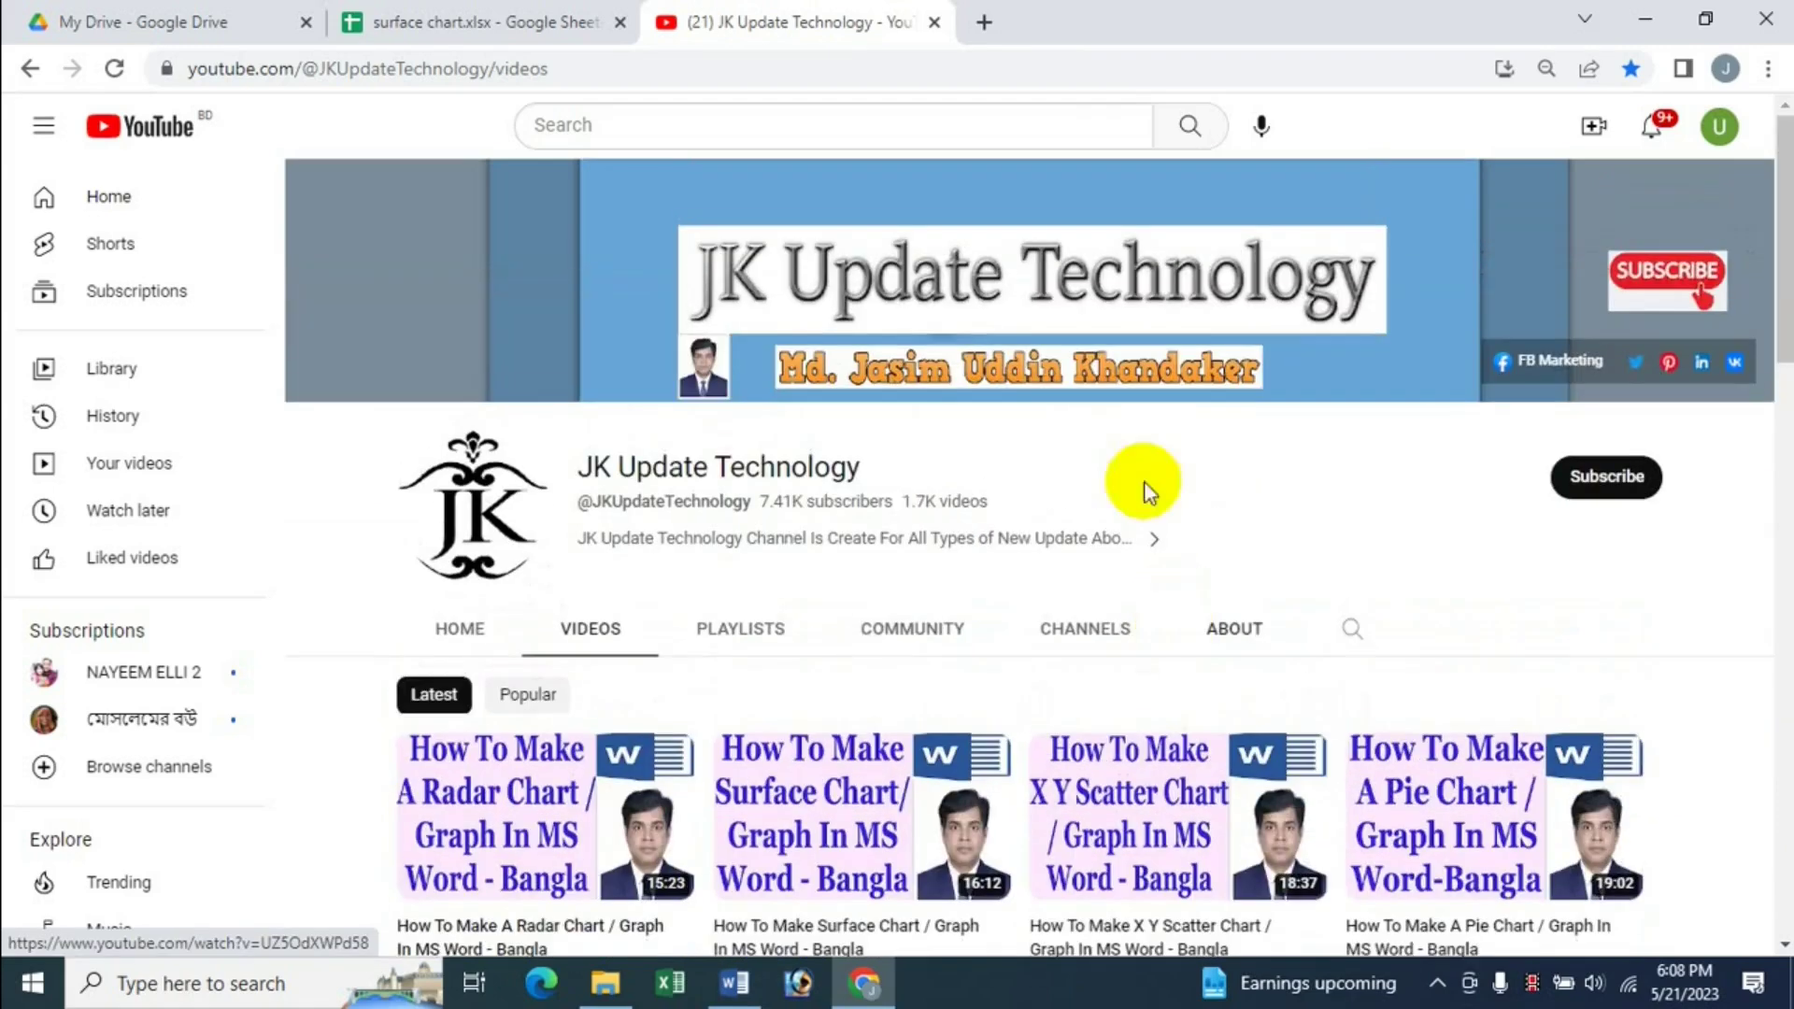
pyautogui.click(736, 987)
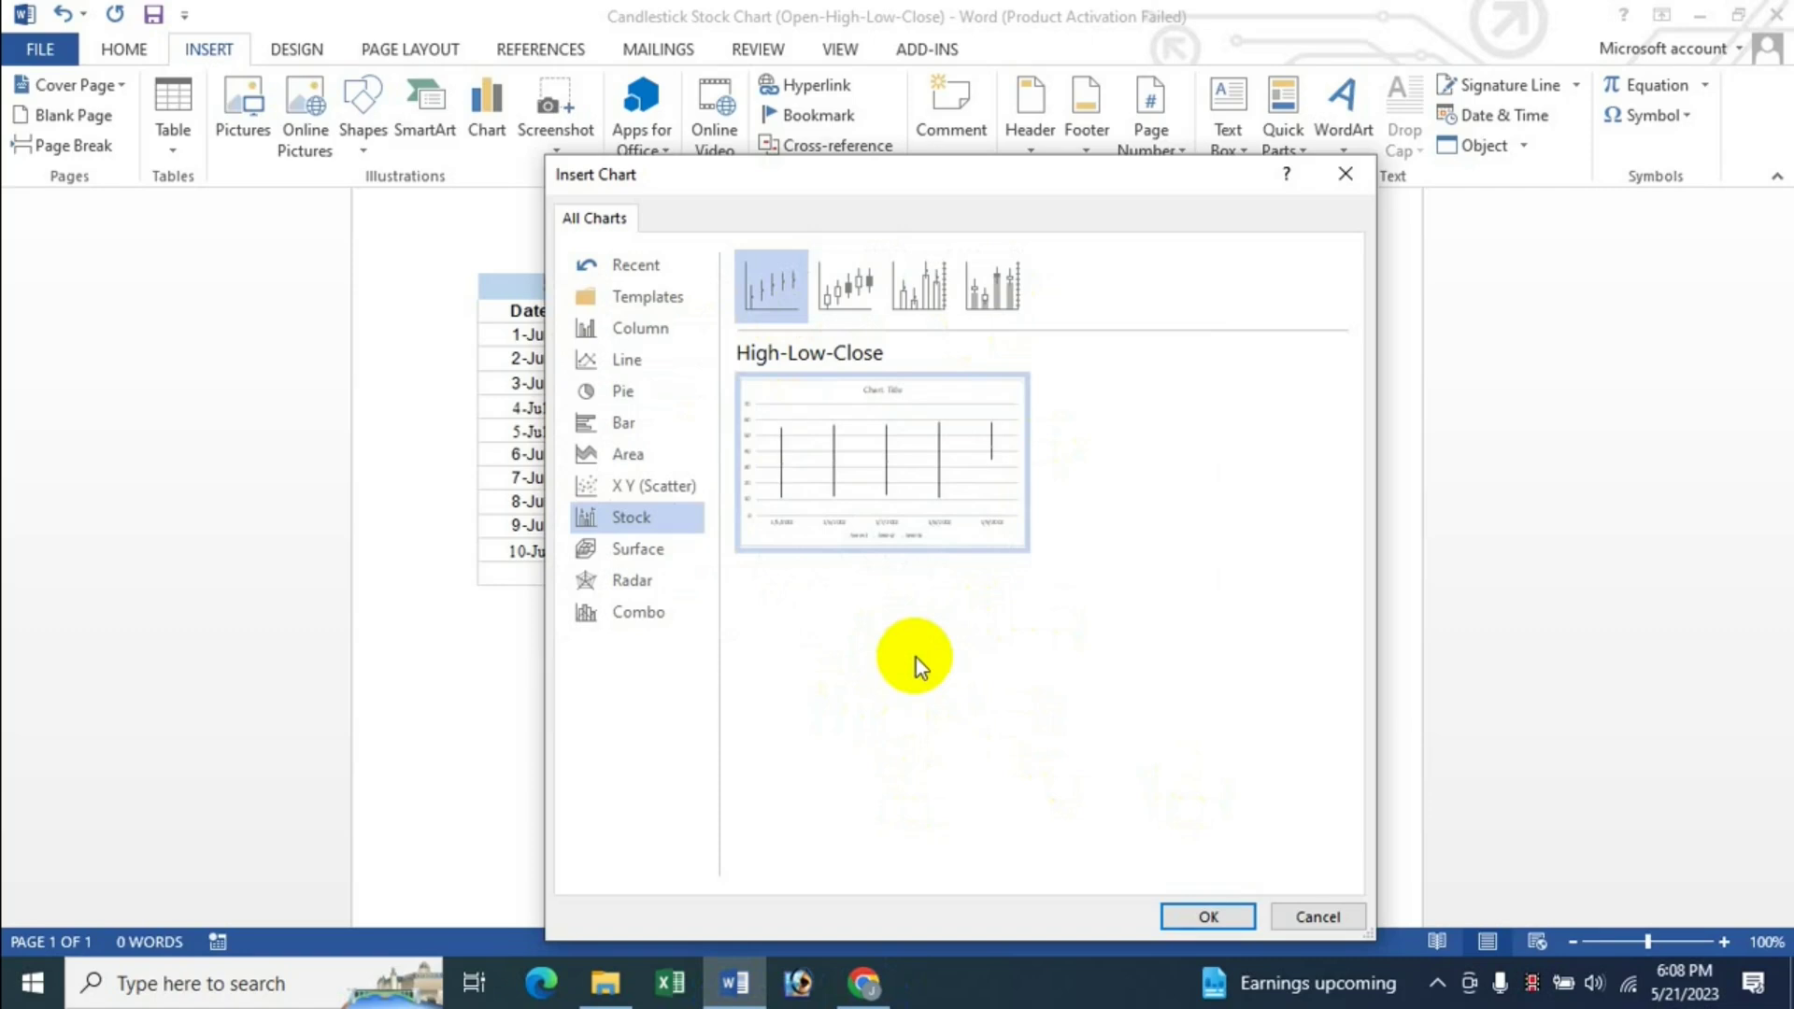
# Step: Compare stock subtypes, then insert the Open-High-Low-Close candlestick chart below the table
pyautogui.moveTo(886, 178); pyautogui.dragTo(703, 612)
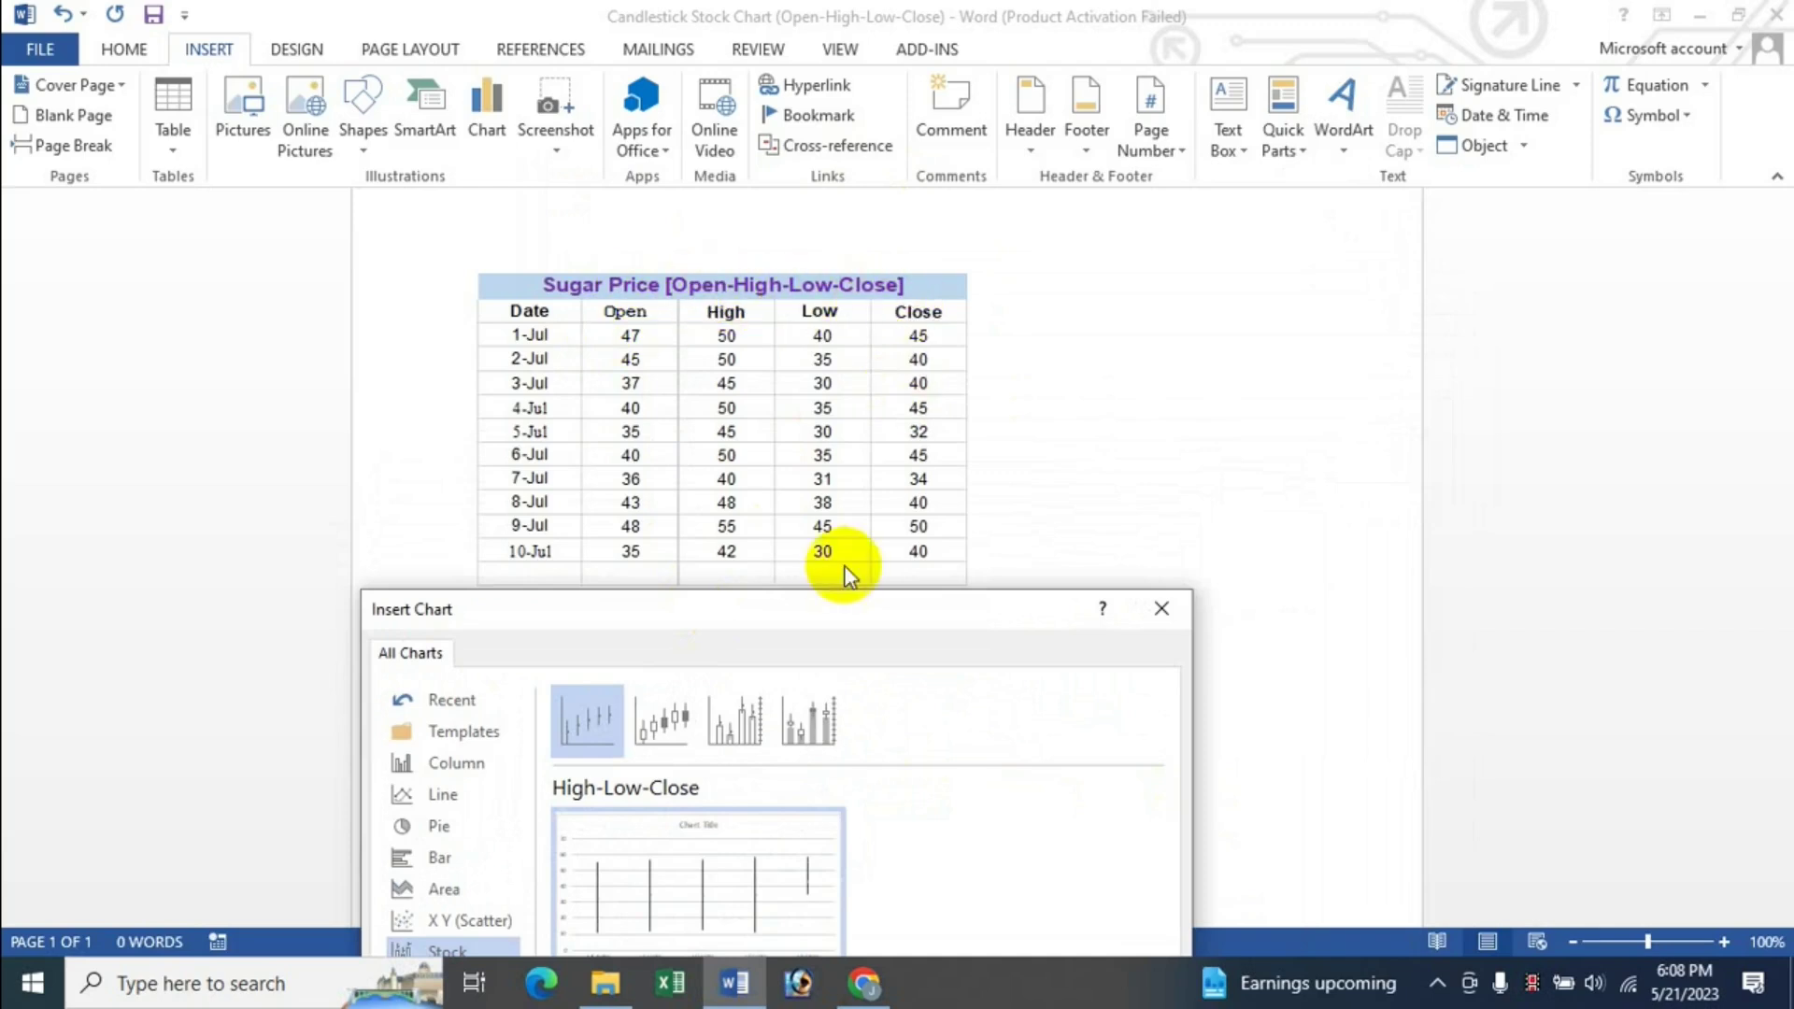
pyautogui.moveTo(846, 622); pyautogui.dragTo(1039, 256)
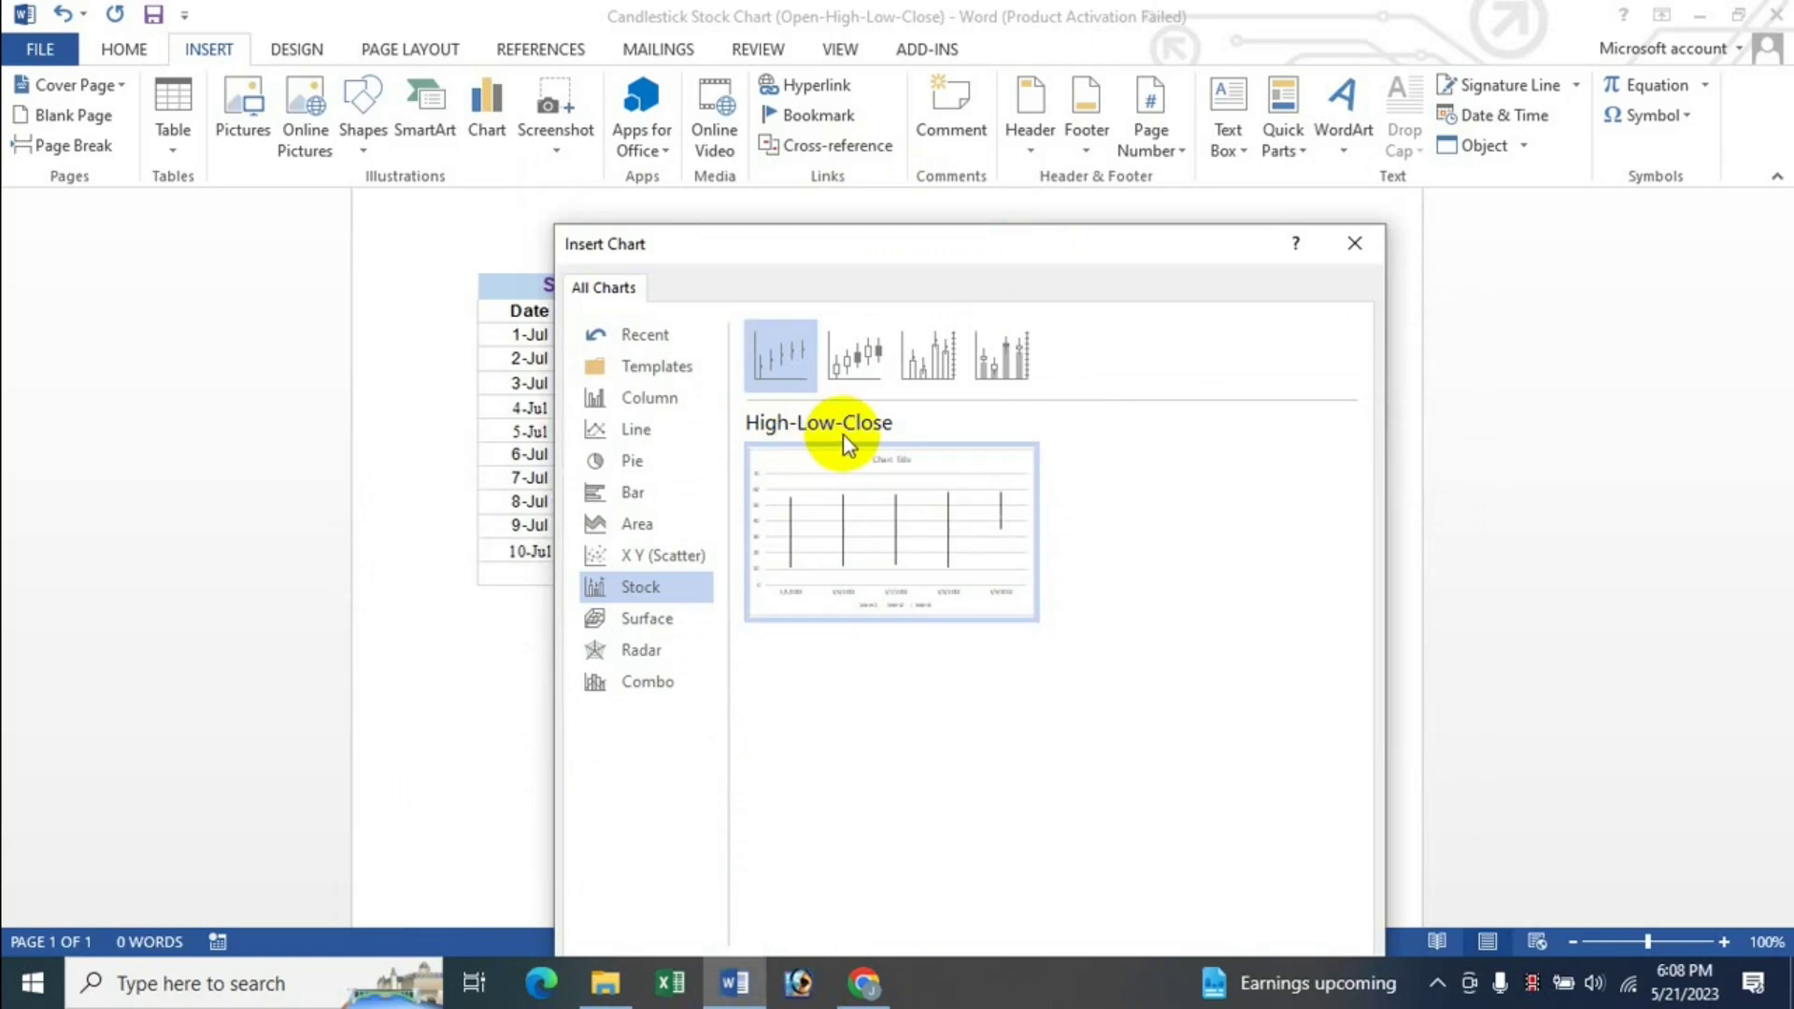
pyautogui.moveTo(888, 243); pyautogui.dragTo(814, 435)
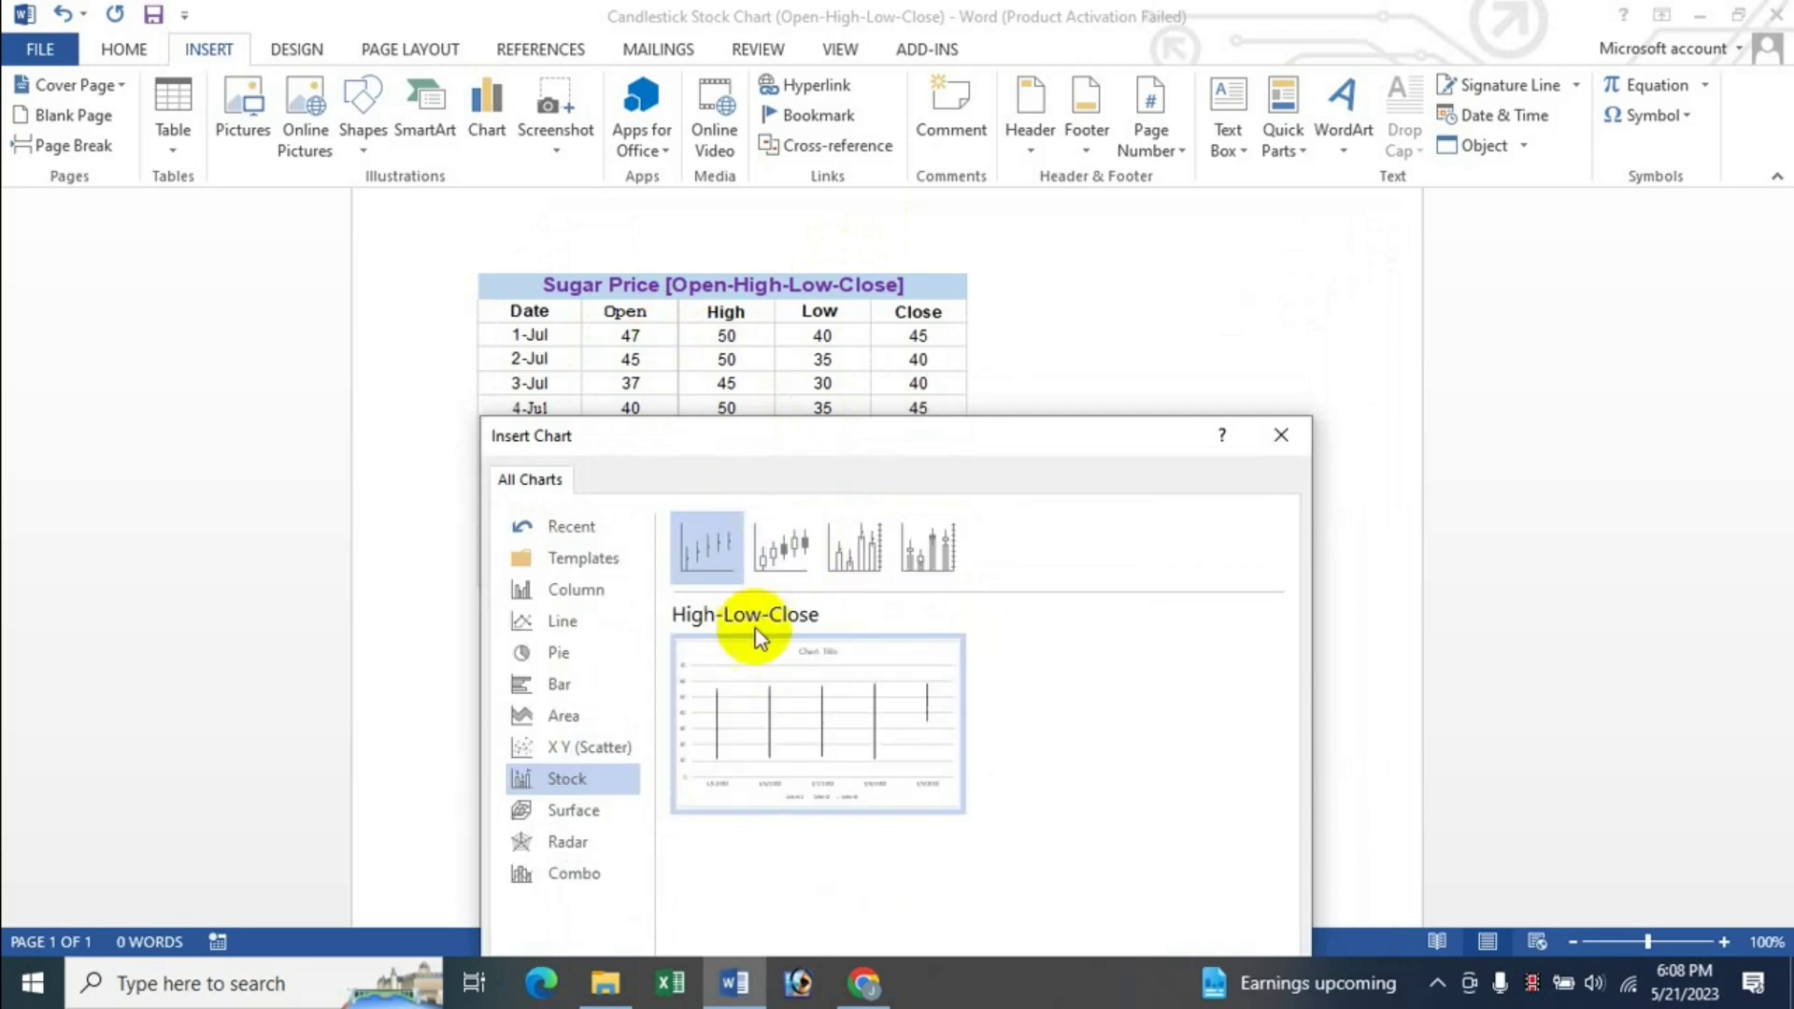
pyautogui.click(778, 550)
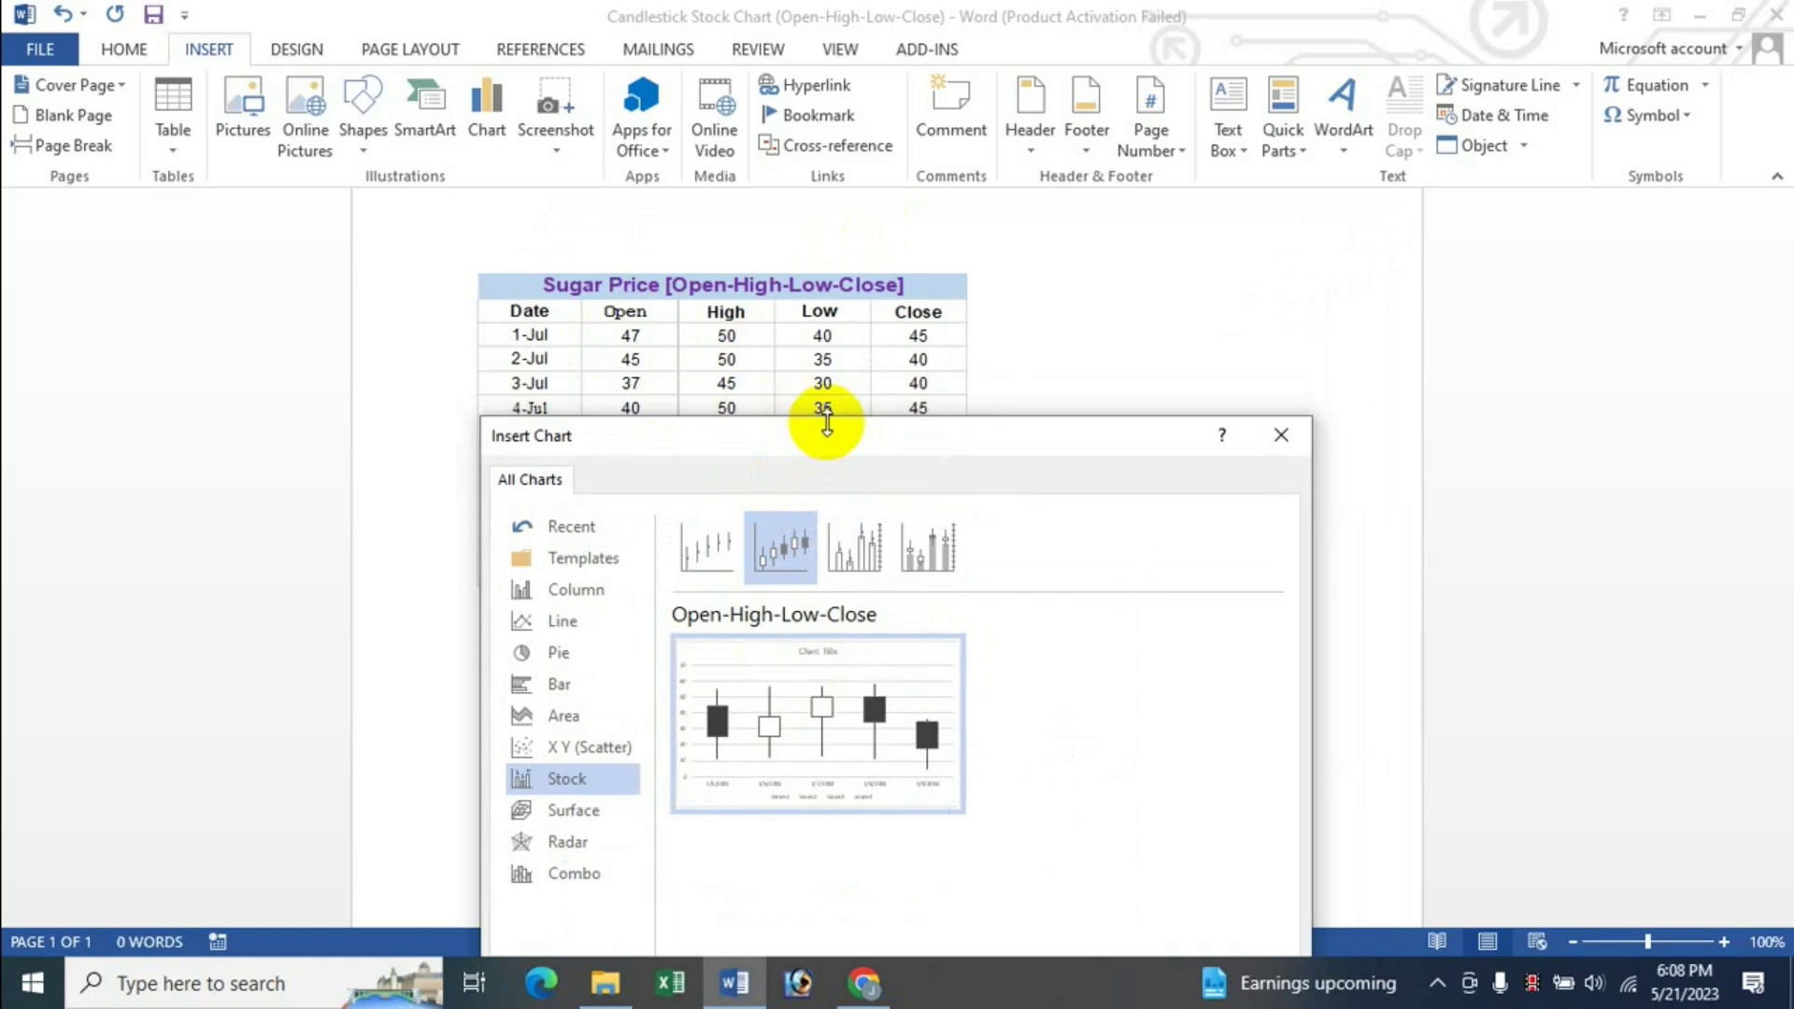
pyautogui.click(856, 551)
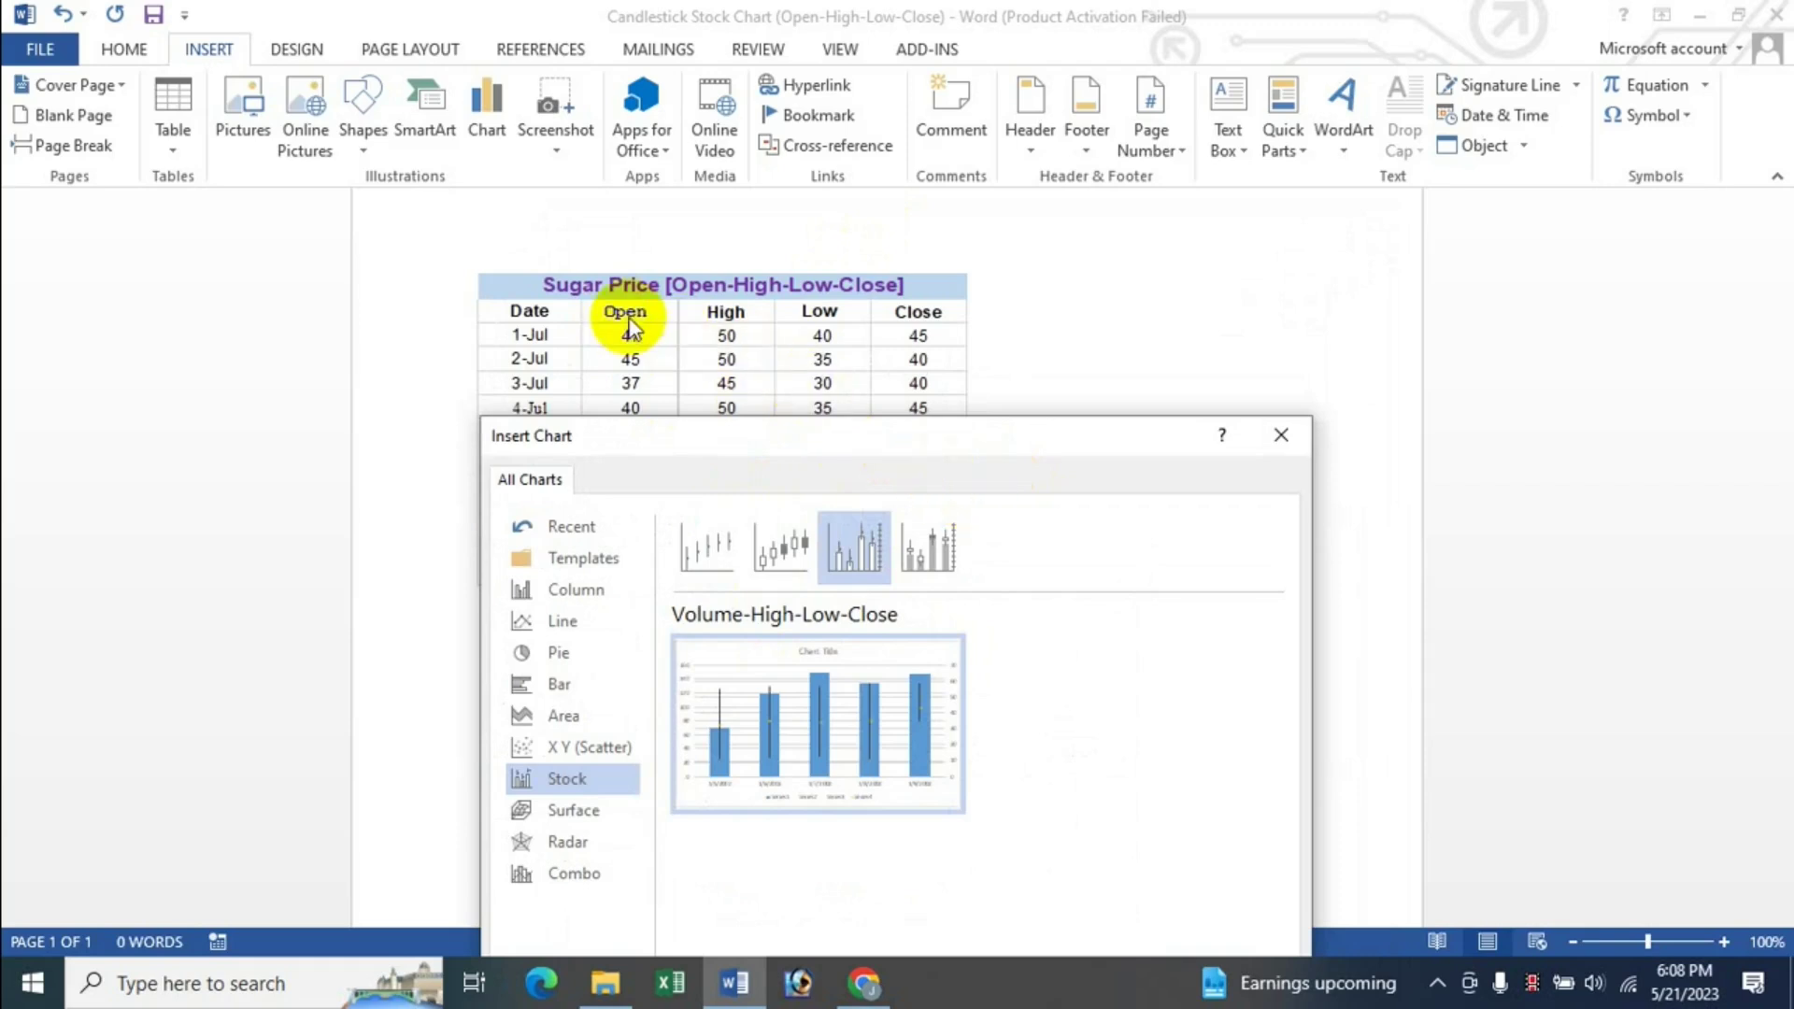
pyautogui.click(770, 552)
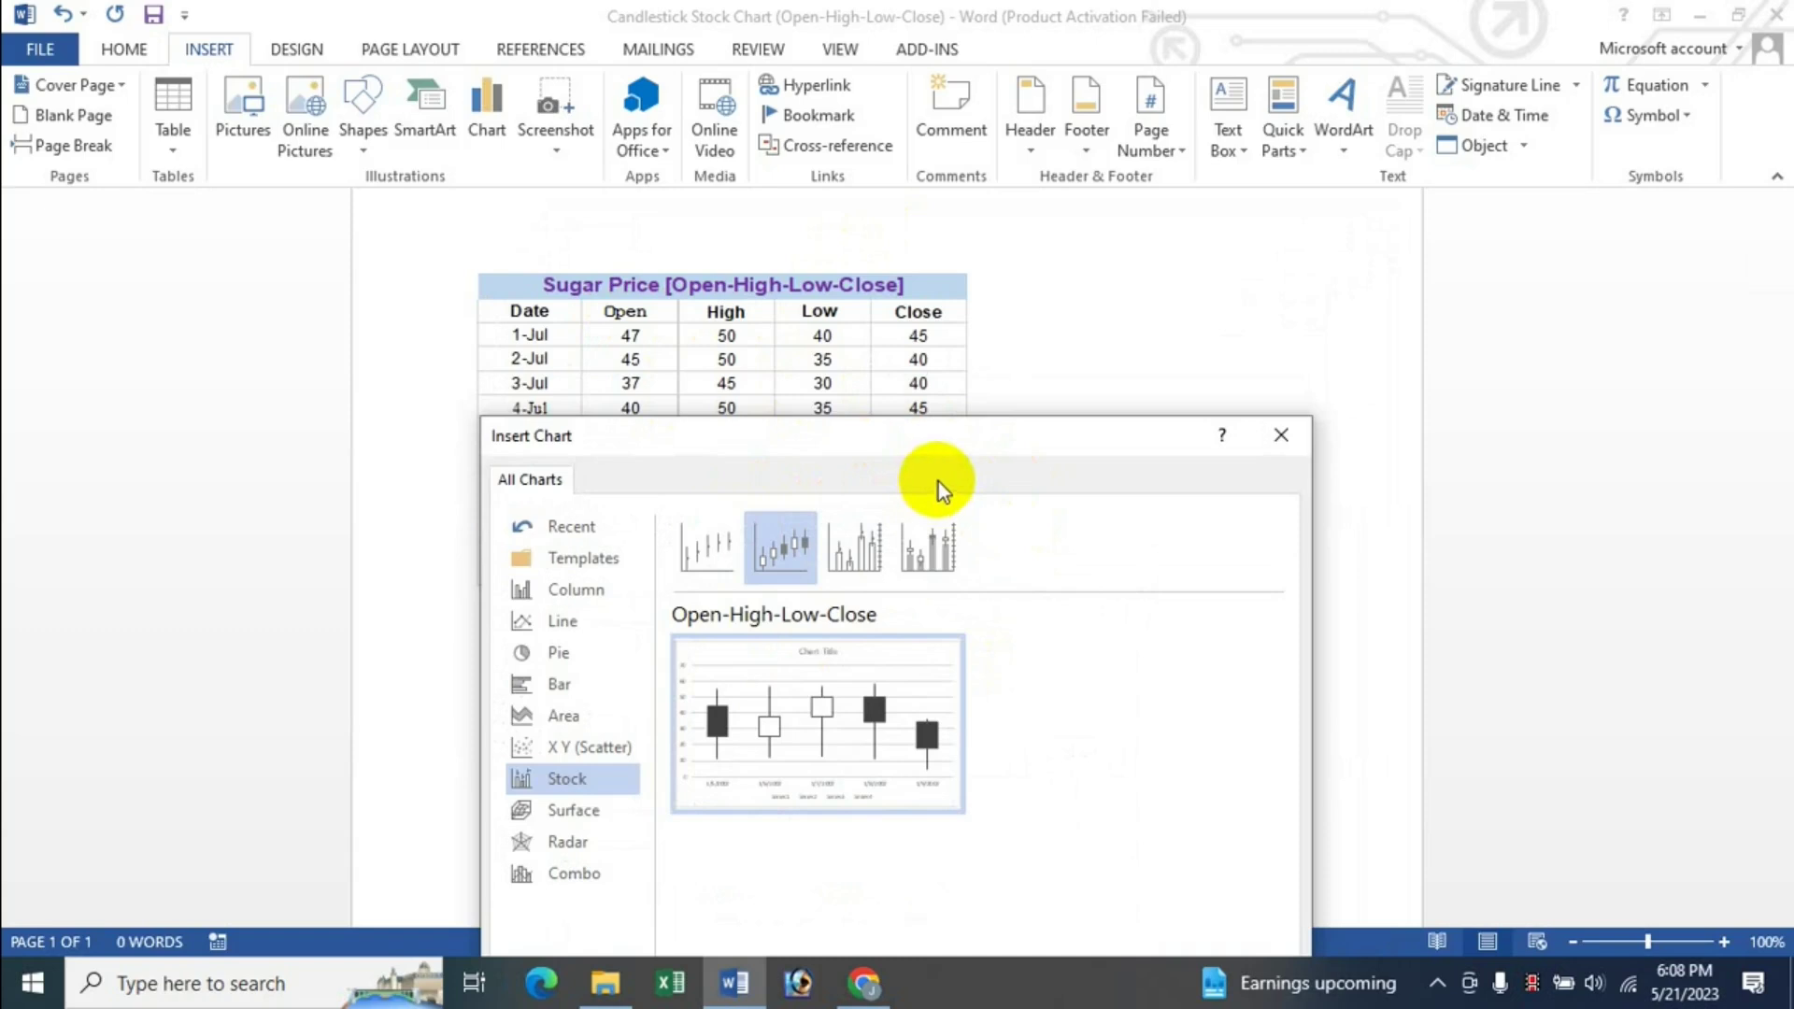
pyautogui.moveTo(976, 442); pyautogui.dragTo(1076, 196)
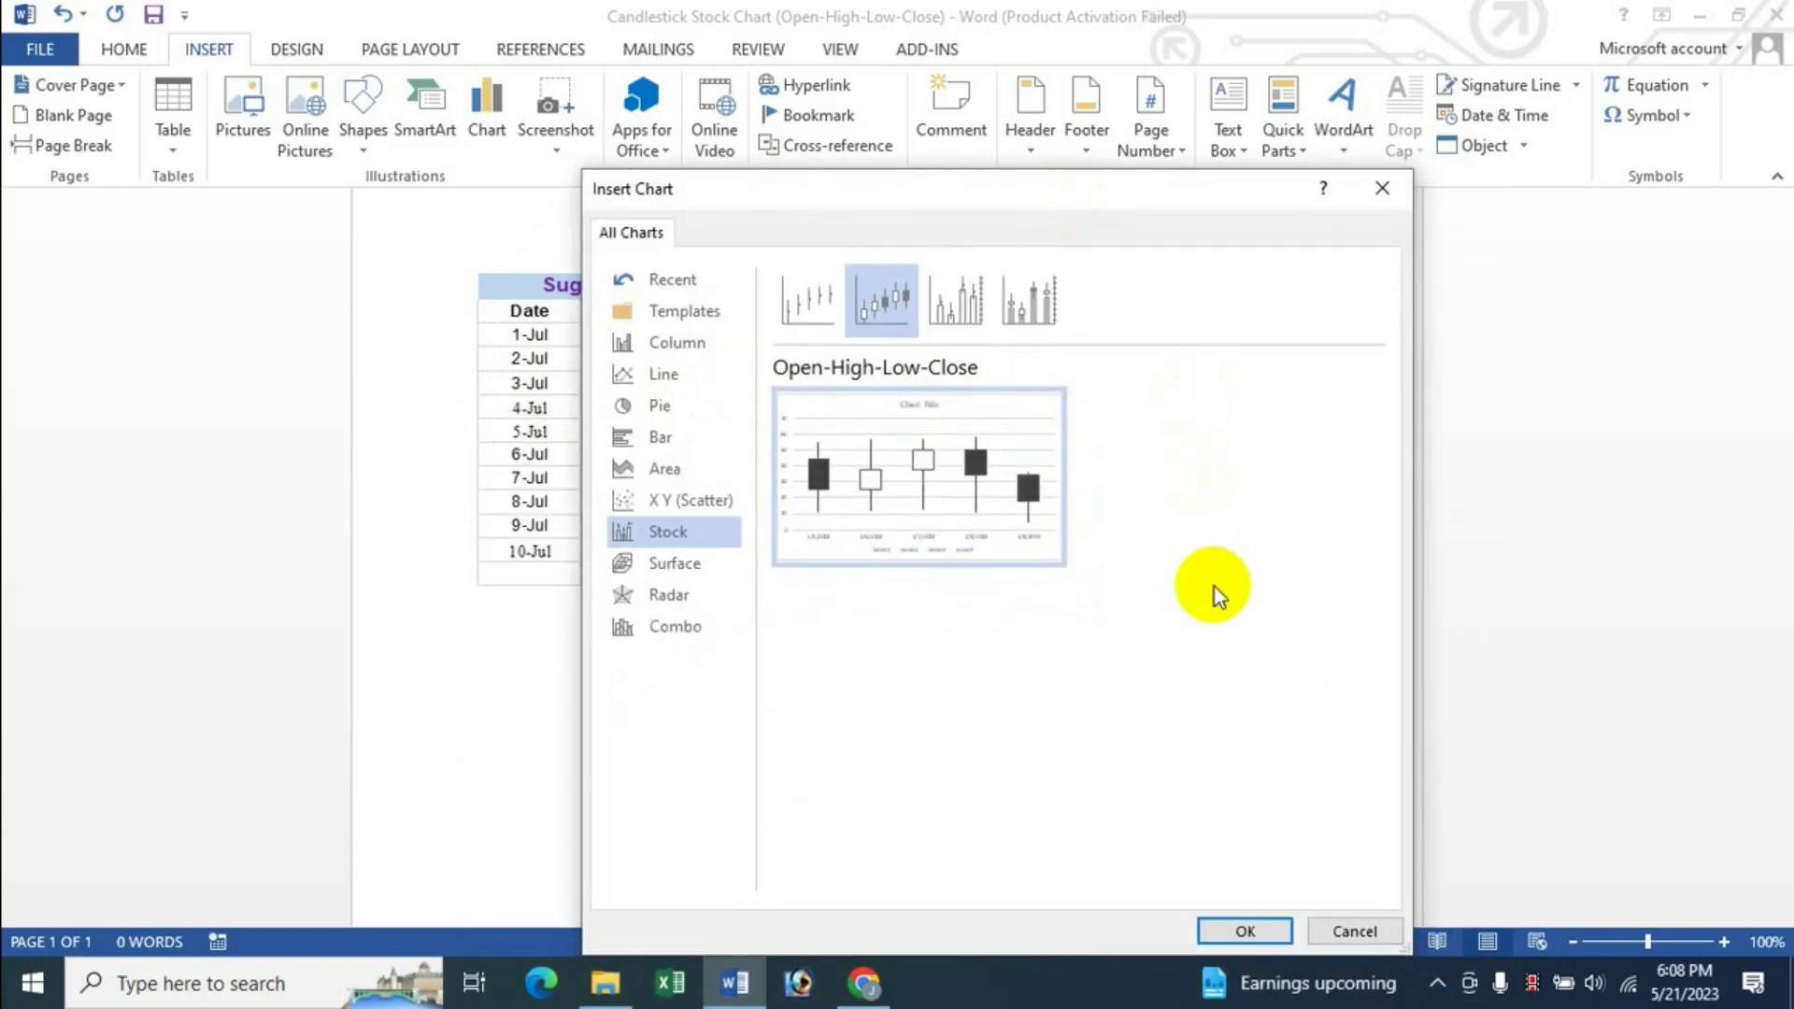
pyautogui.click(1243, 932)
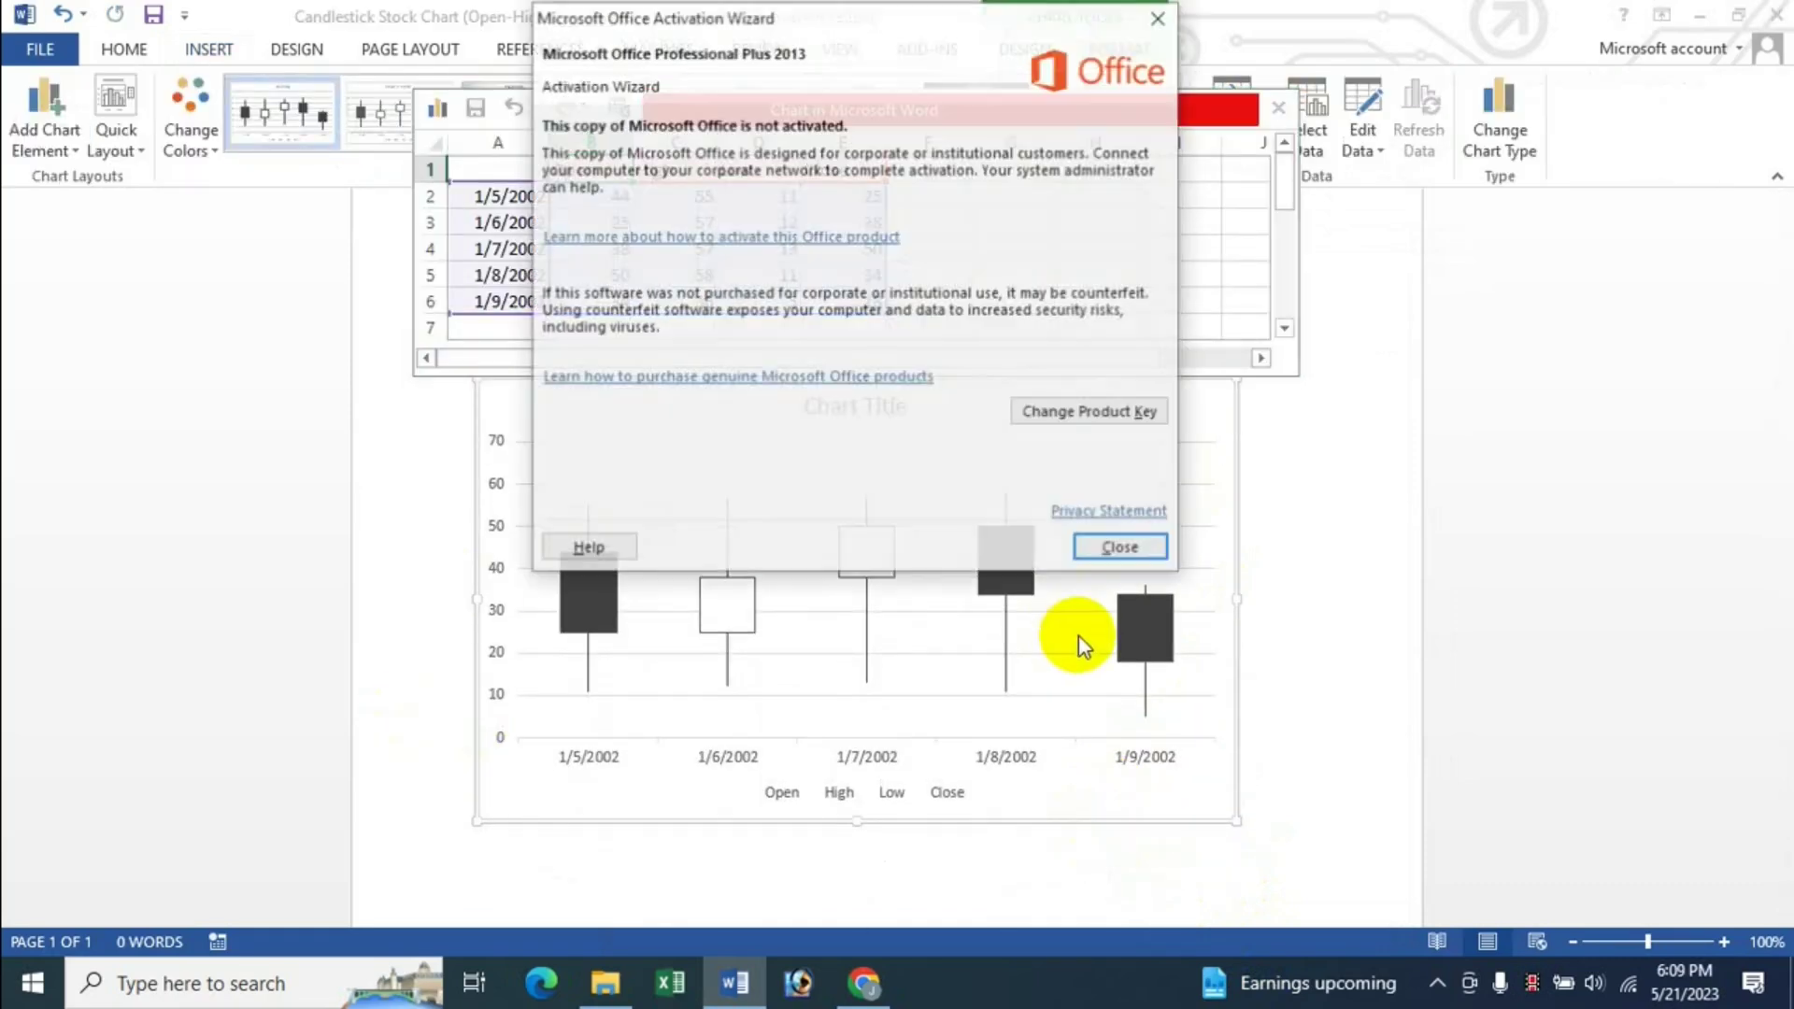
# Step: Replace the sample chart data with the copied Sugar Price rows from A1 and enlarge the sheet
pyautogui.click(1117, 545)
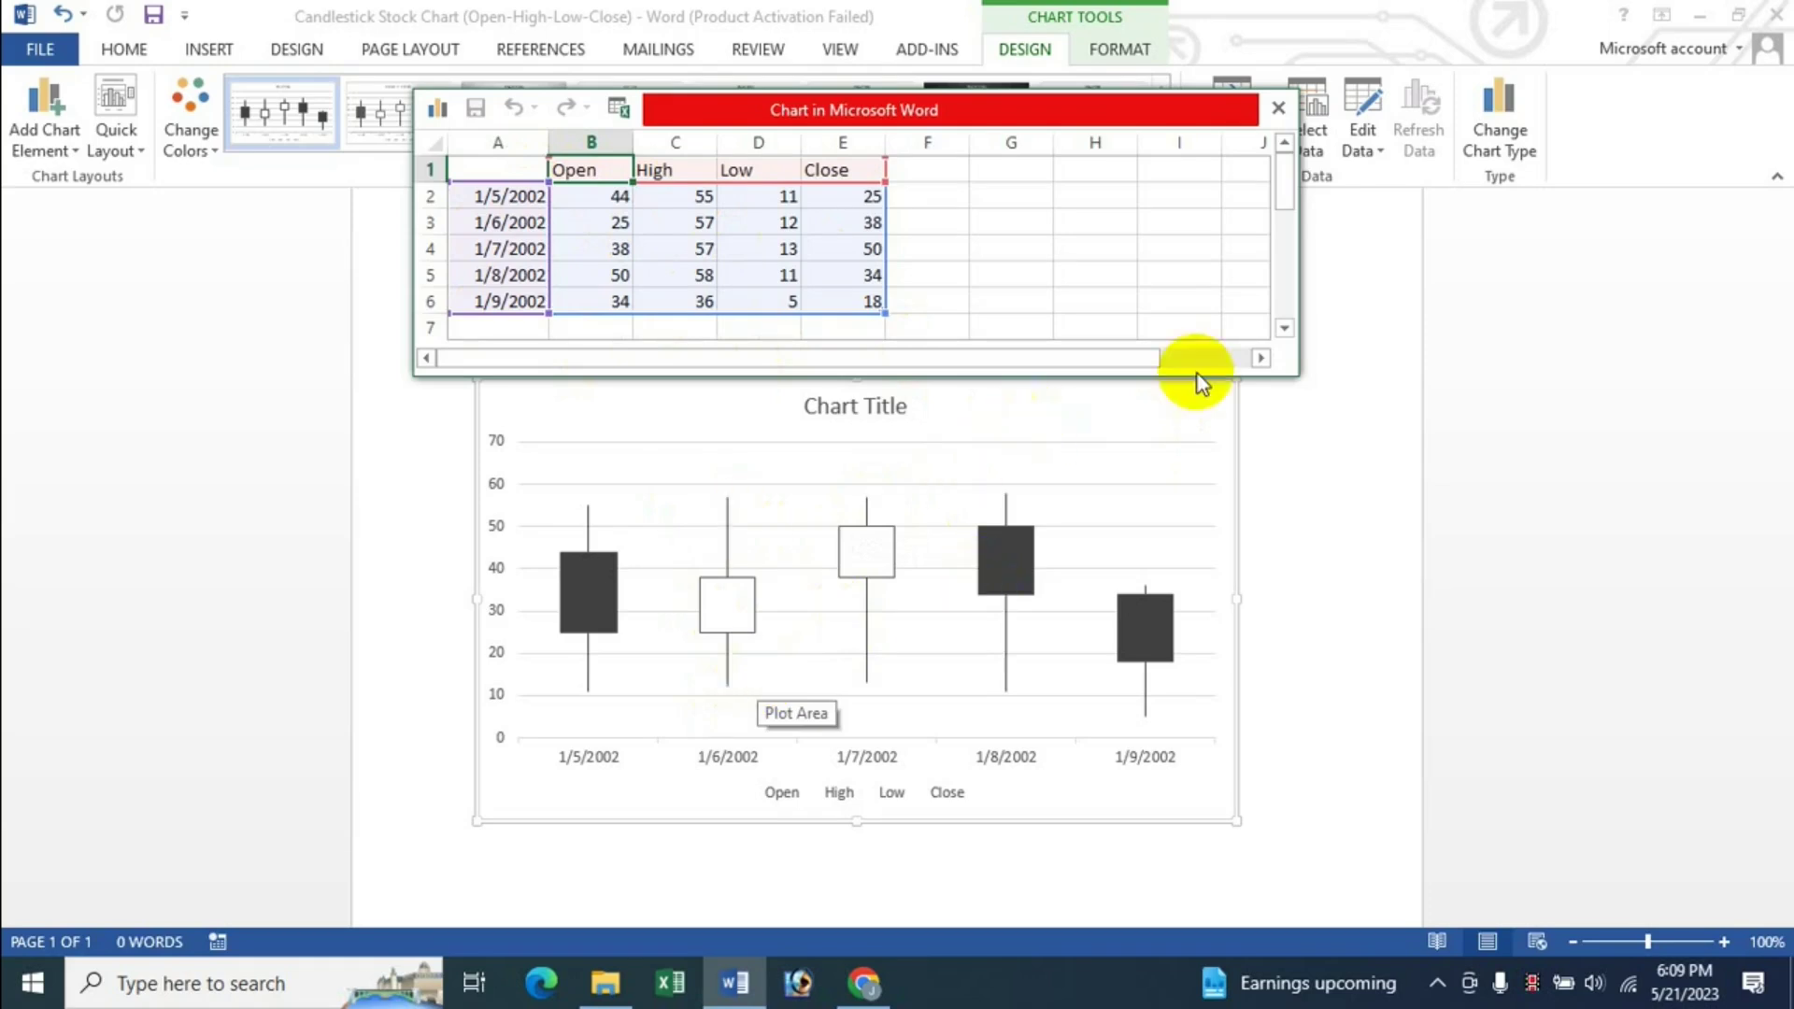
pyautogui.moveTo(504, 177); pyautogui.dragTo(850, 318)
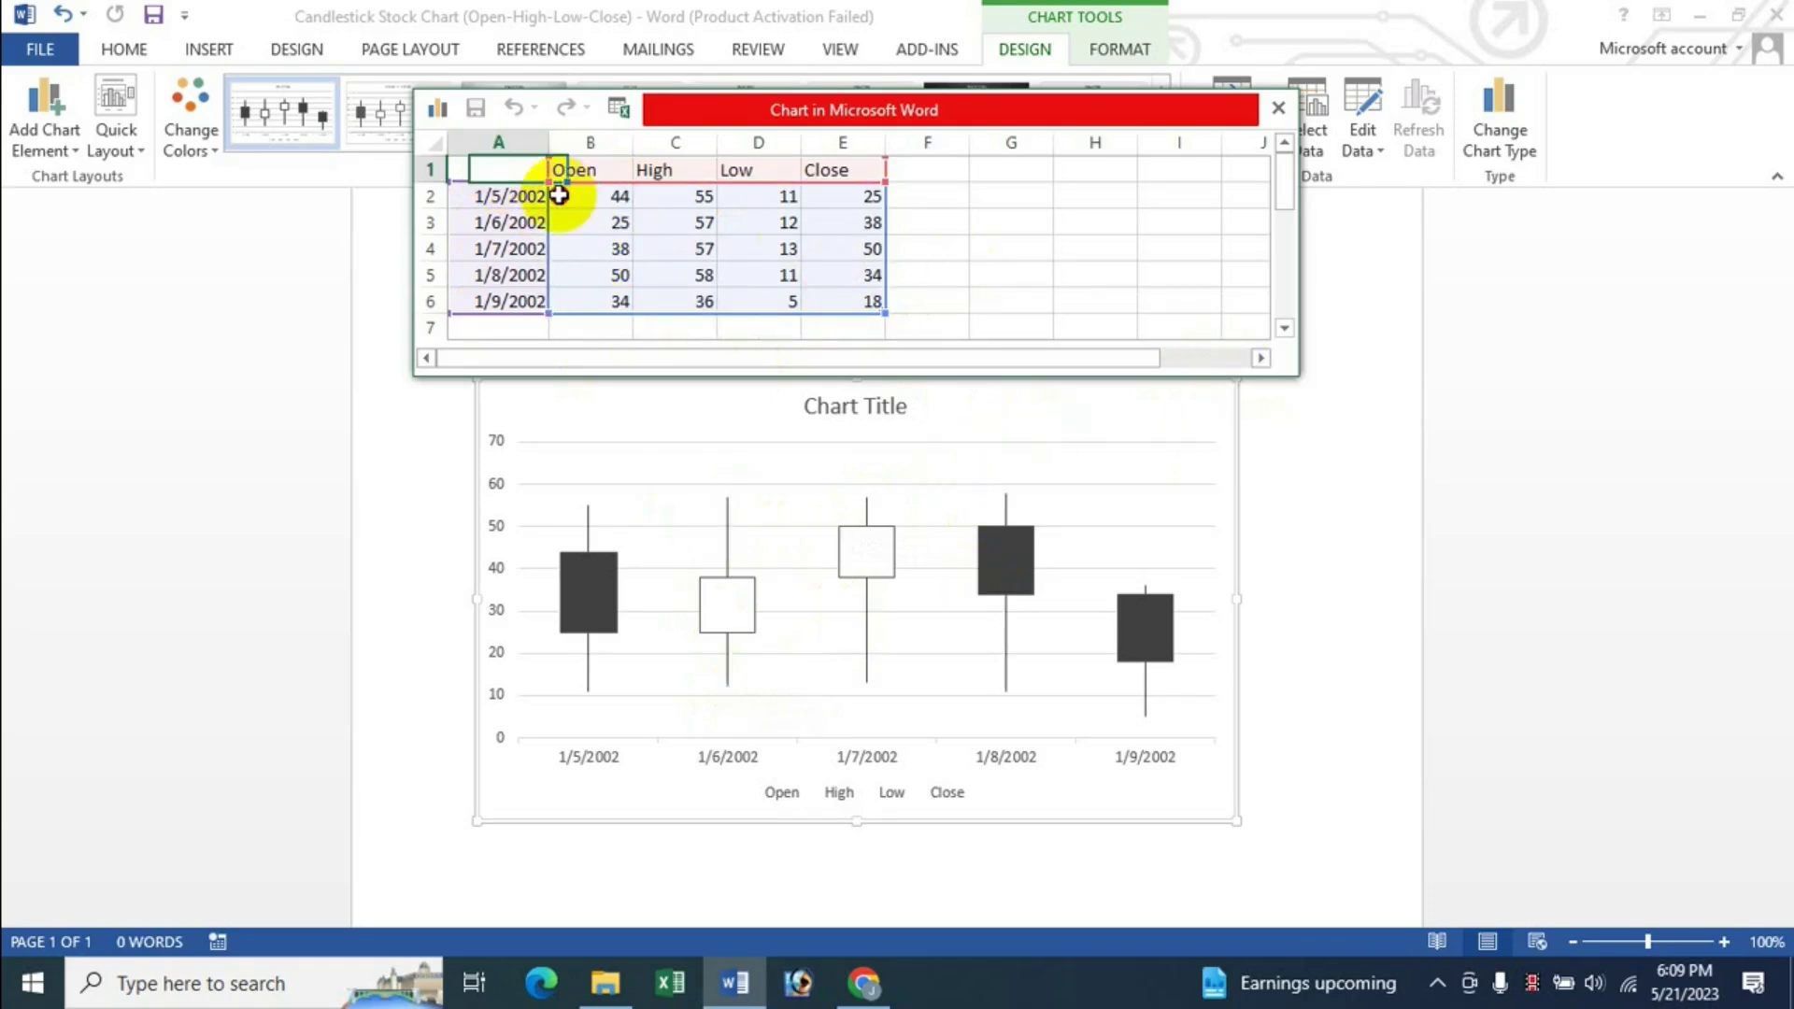
pyautogui.press('Delete')
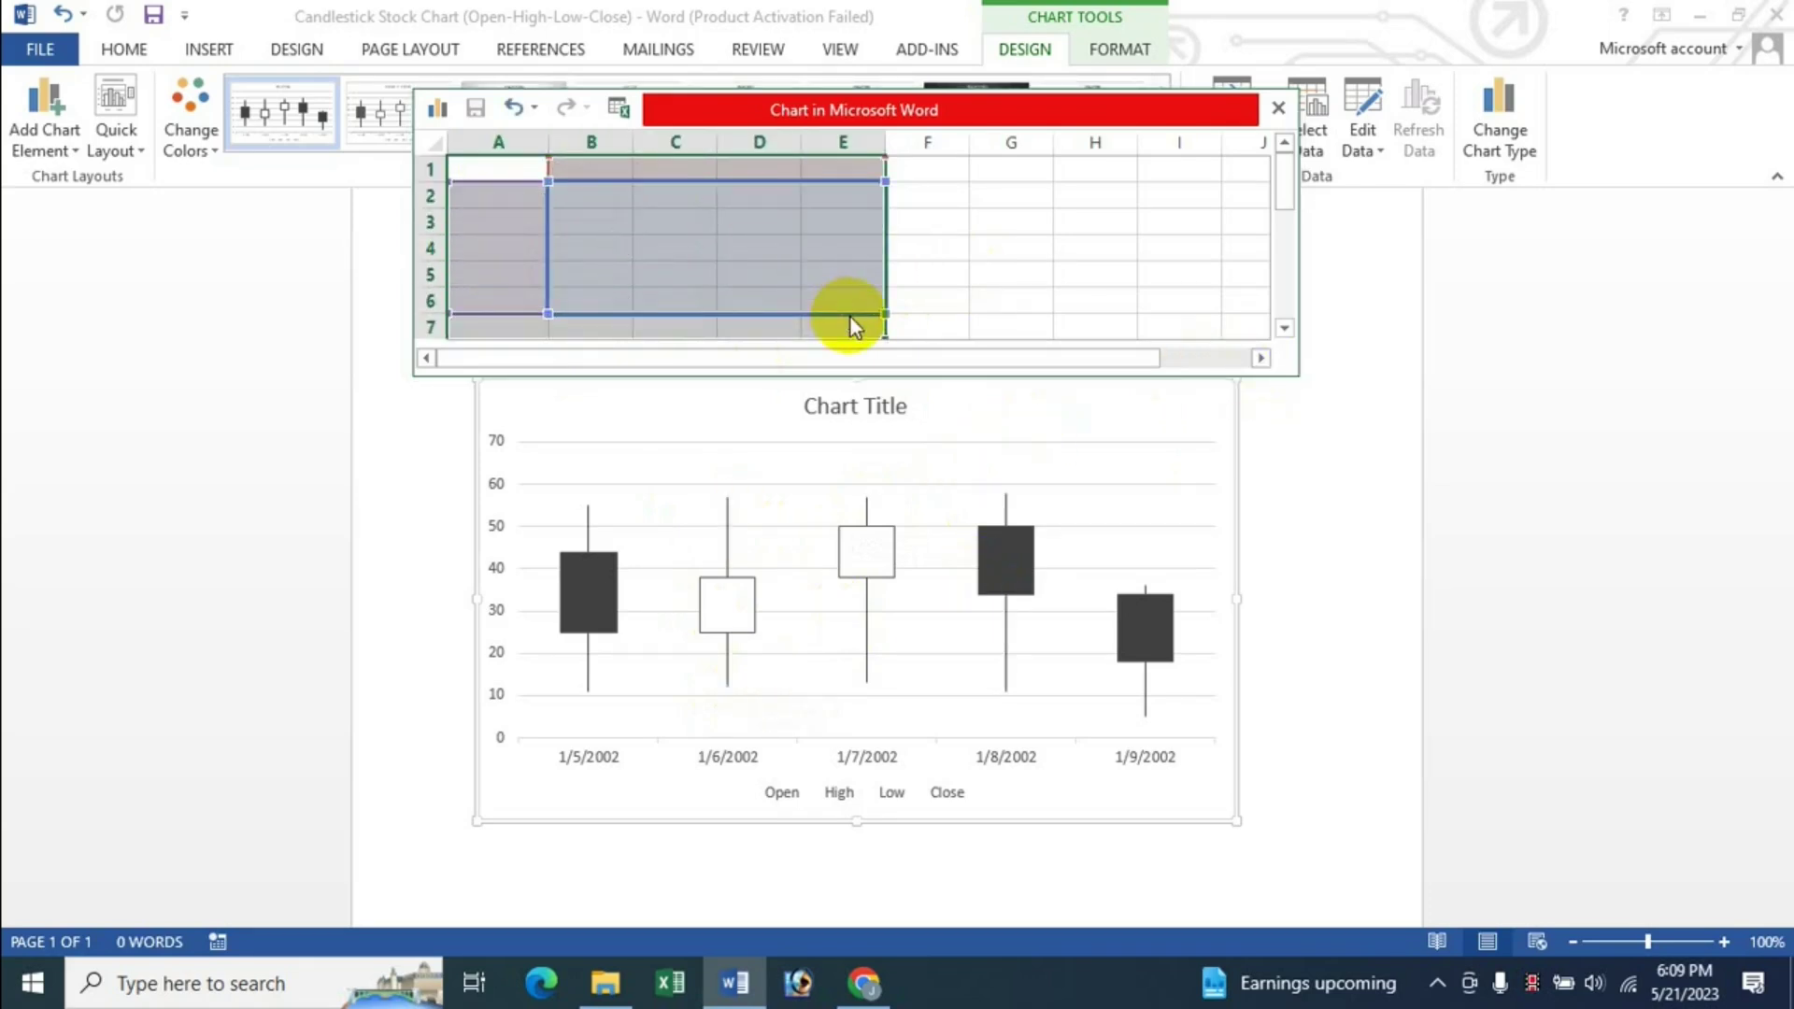
pyautogui.click(757, 247)
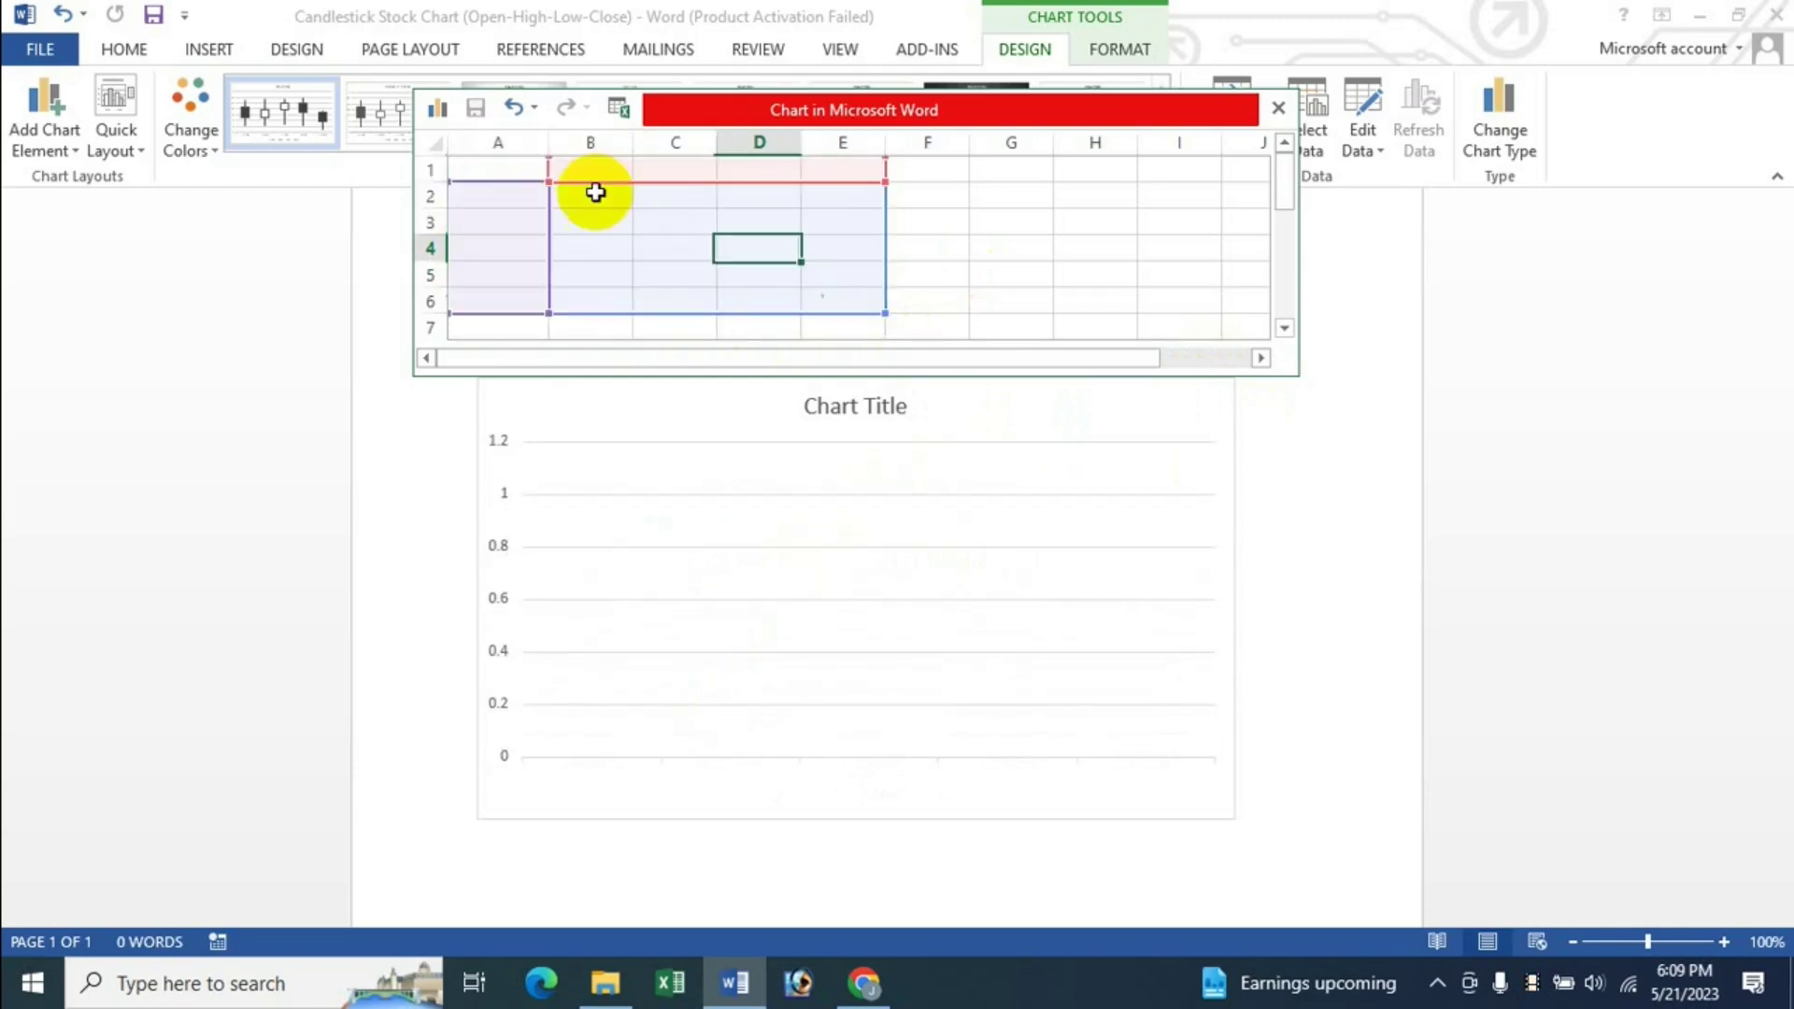
pyautogui.click(496, 174)
pyautogui.hotkey('ctrl', 'v')
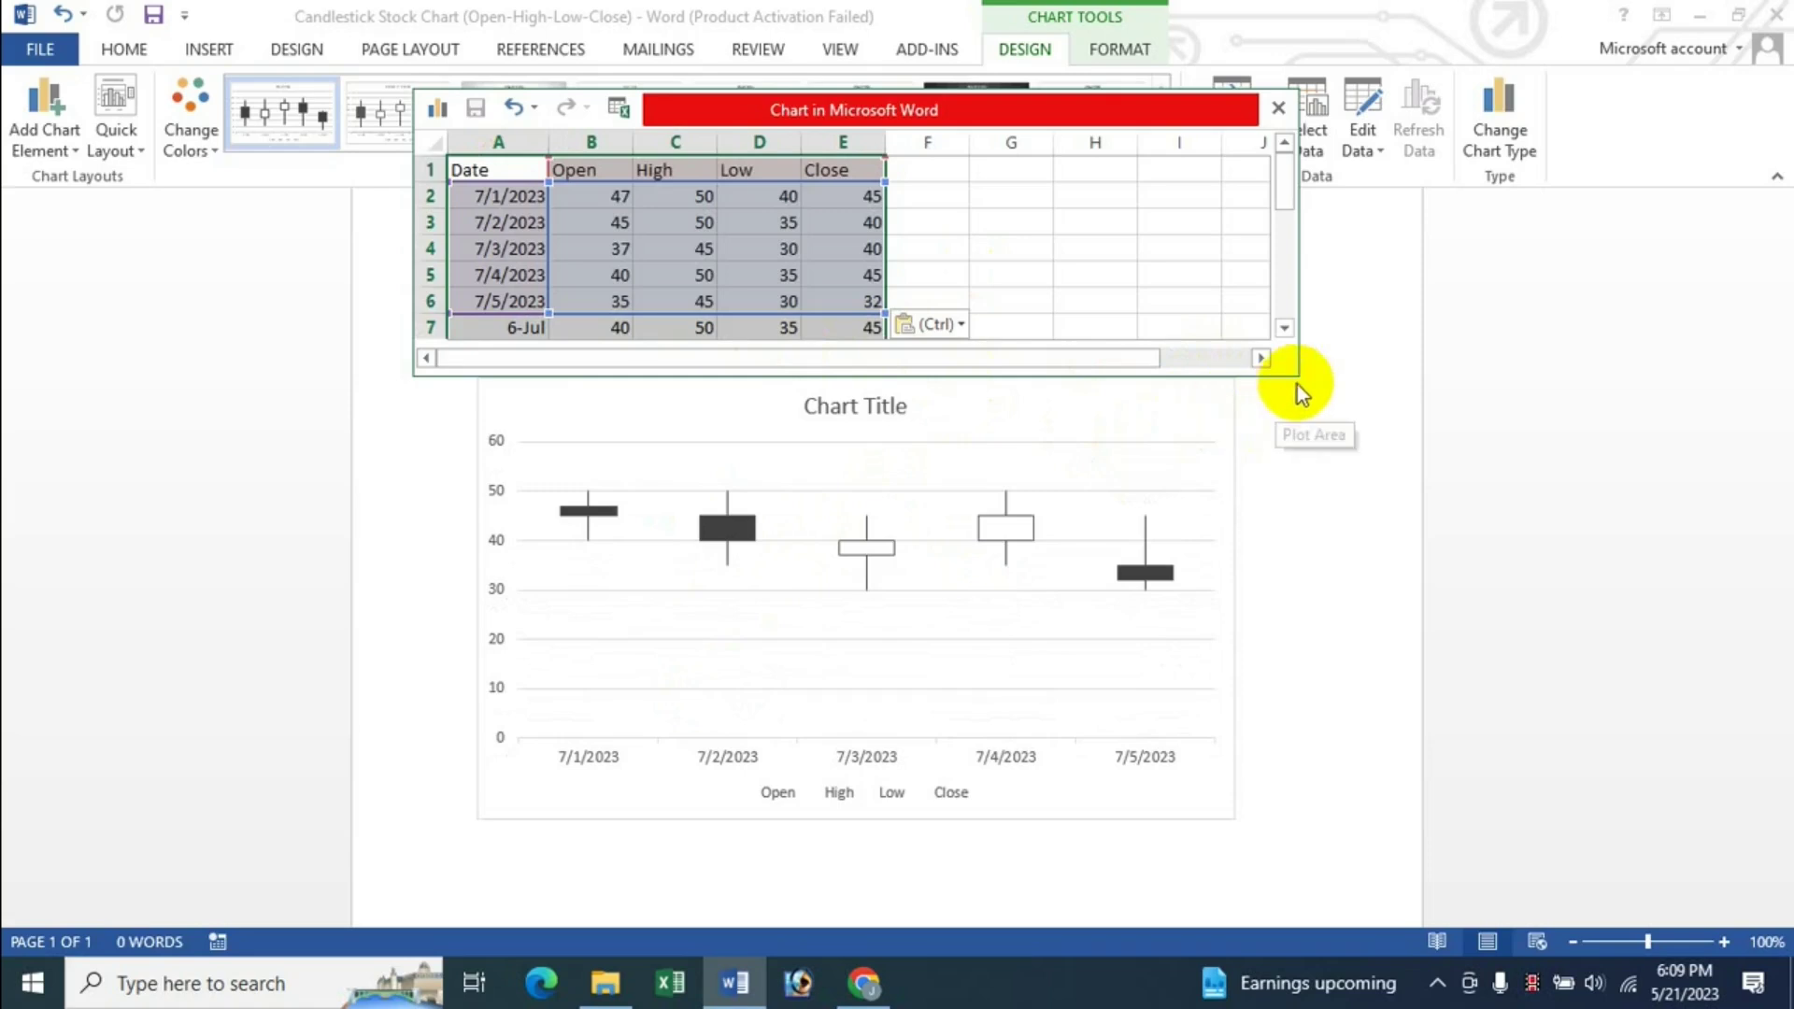
pyautogui.moveTo(1298, 376)
pyautogui.mouseDown()
pyautogui.moveTo(1399, 506)
pyautogui.moveTo(1062, 461)
pyautogui.moveTo(1069, 493)
pyautogui.mouseUp()
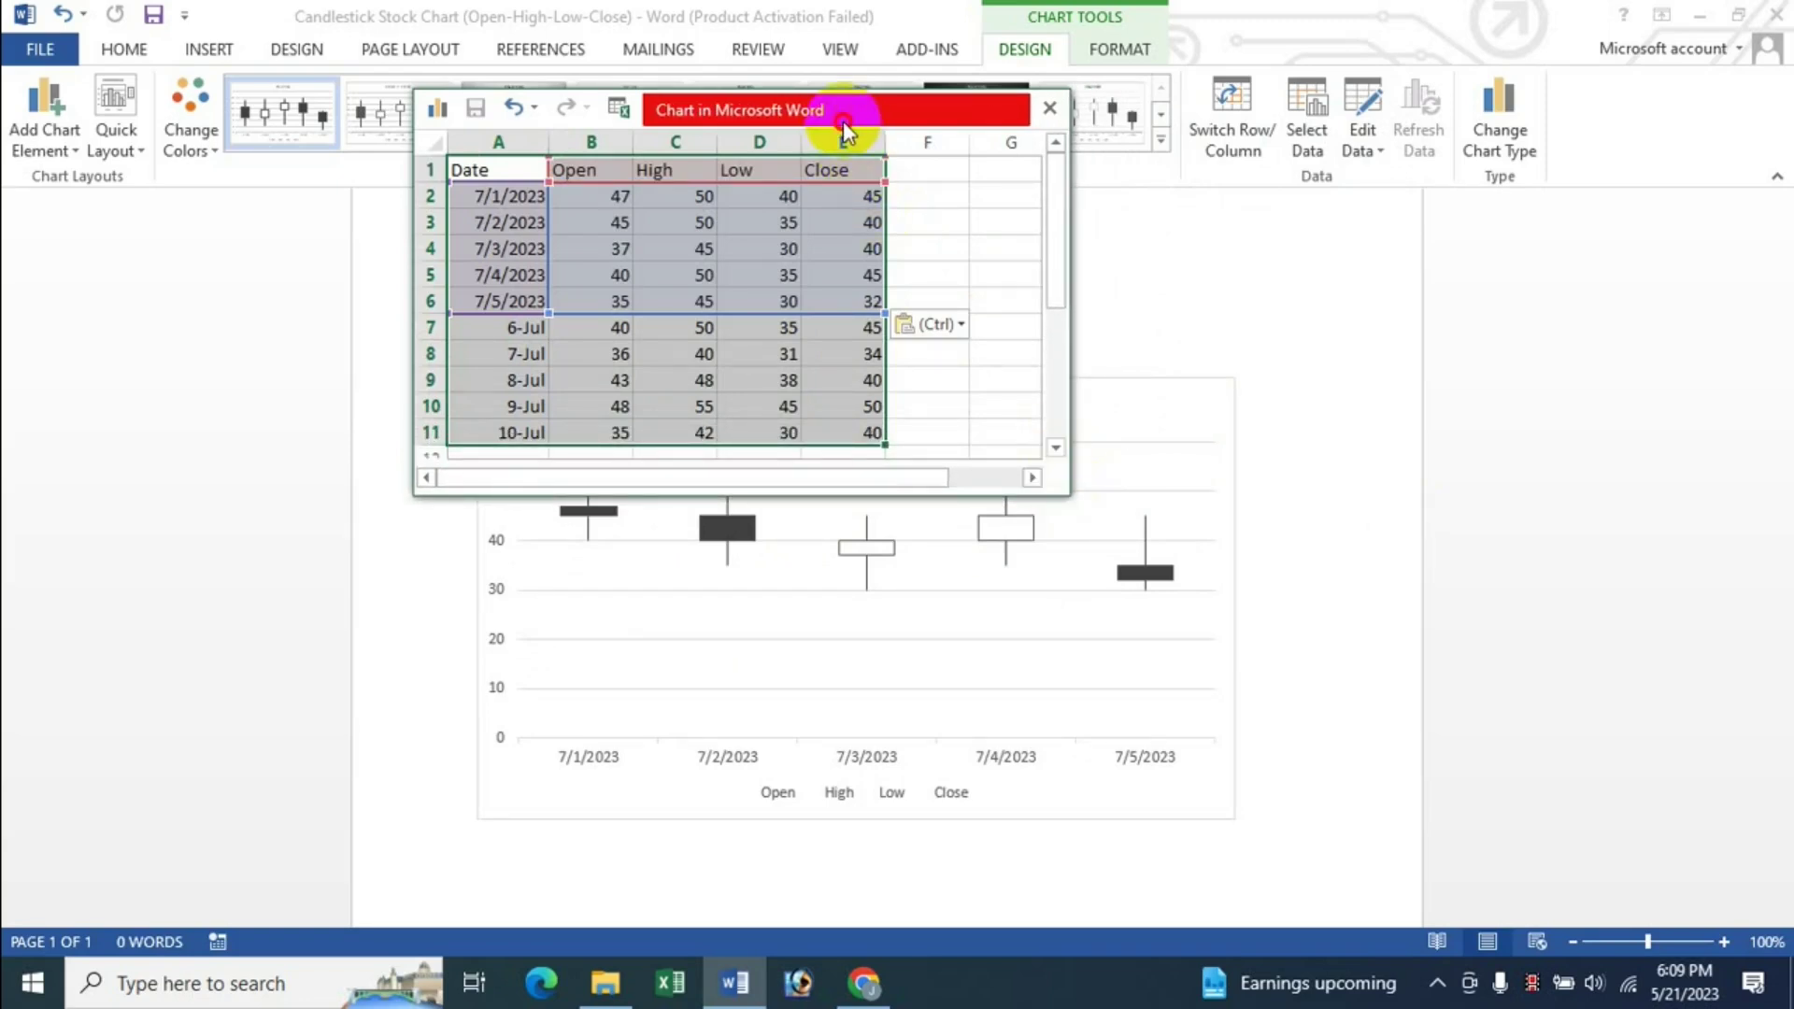
# Step: Extend the chart's data range to row 11 so all ten days, 7/1–7/10, plot
pyautogui.moveTo(843, 121); pyautogui.dragTo(870, 33)
pyautogui.click(788, 133)
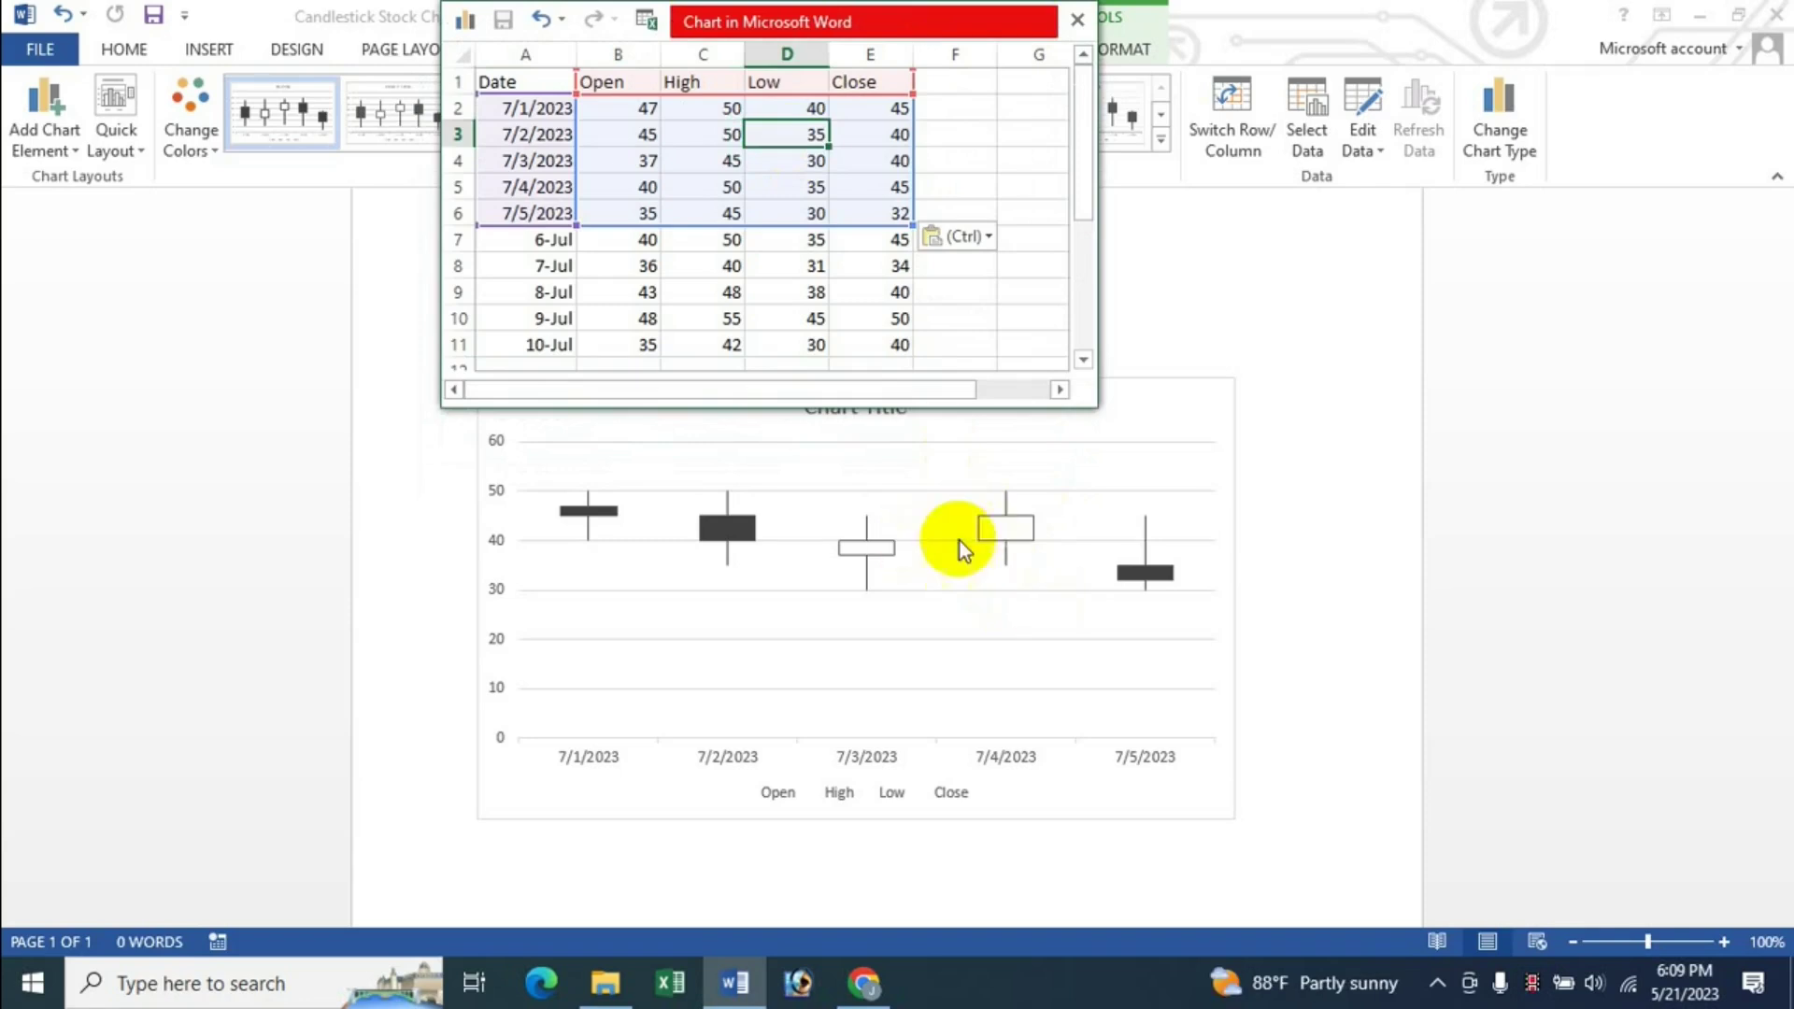
pyautogui.click(550, 138)
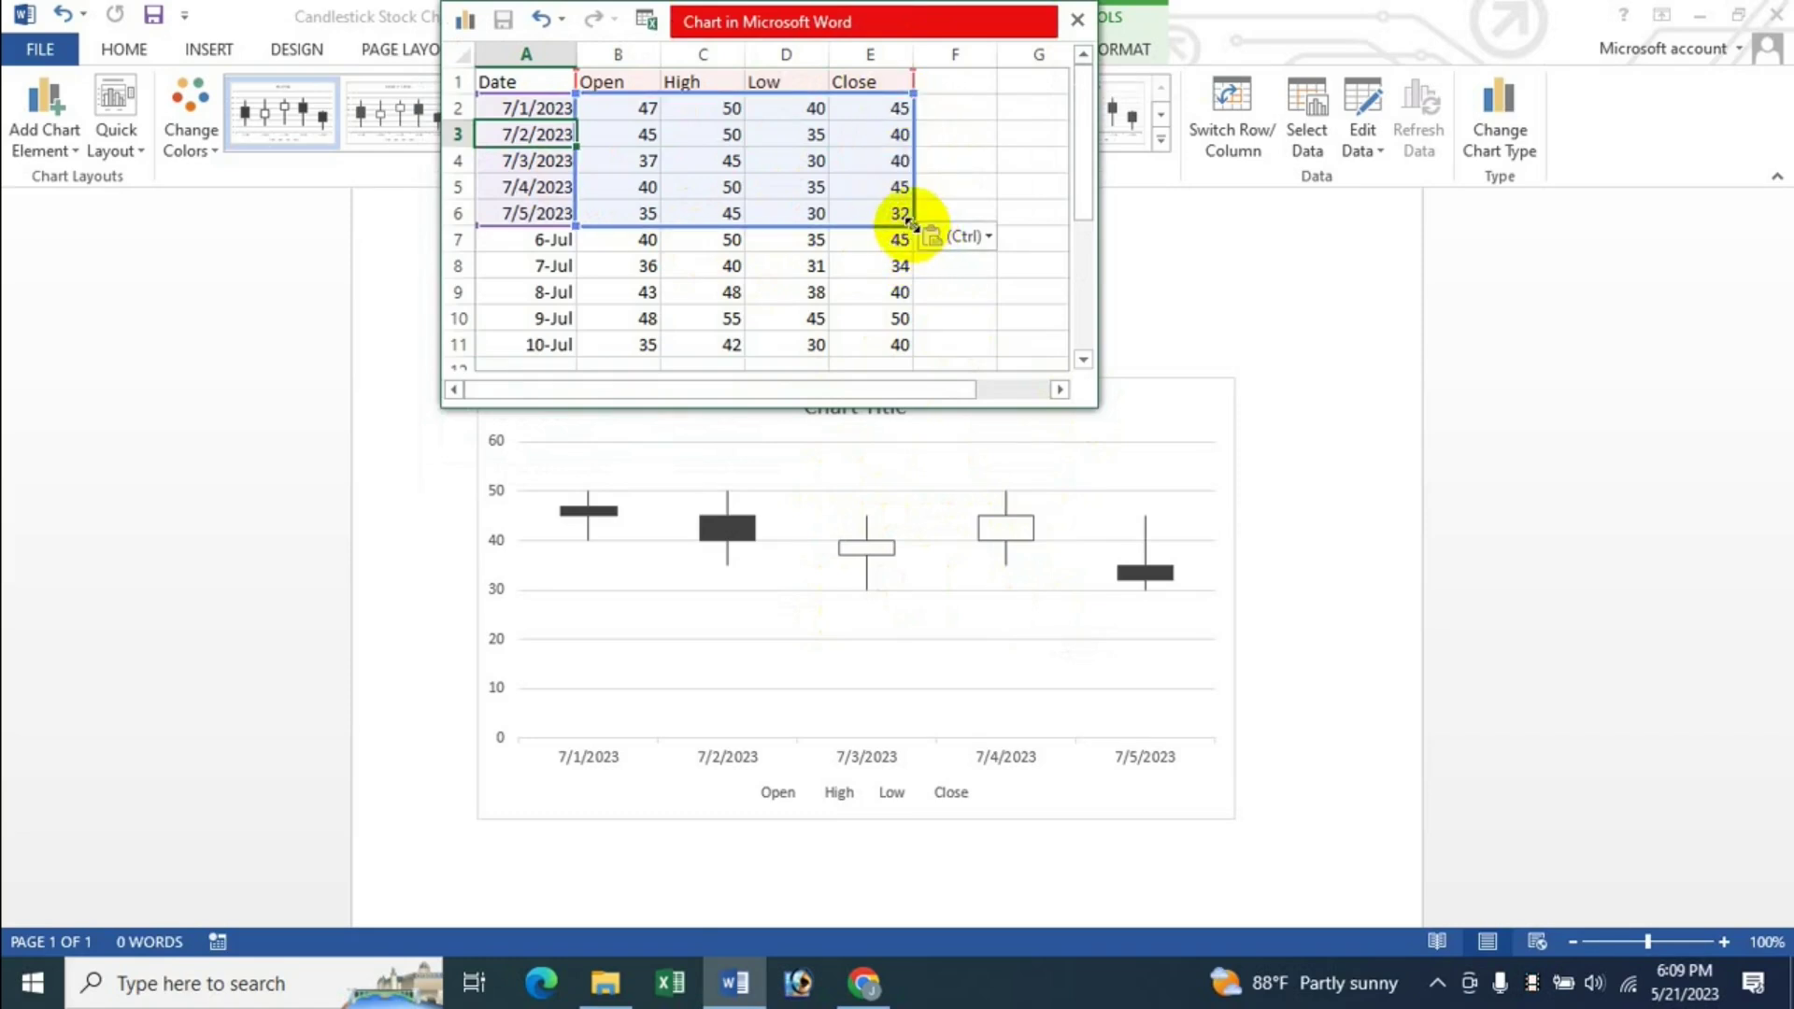
pyautogui.moveTo(912, 225); pyautogui.dragTo(923, 351)
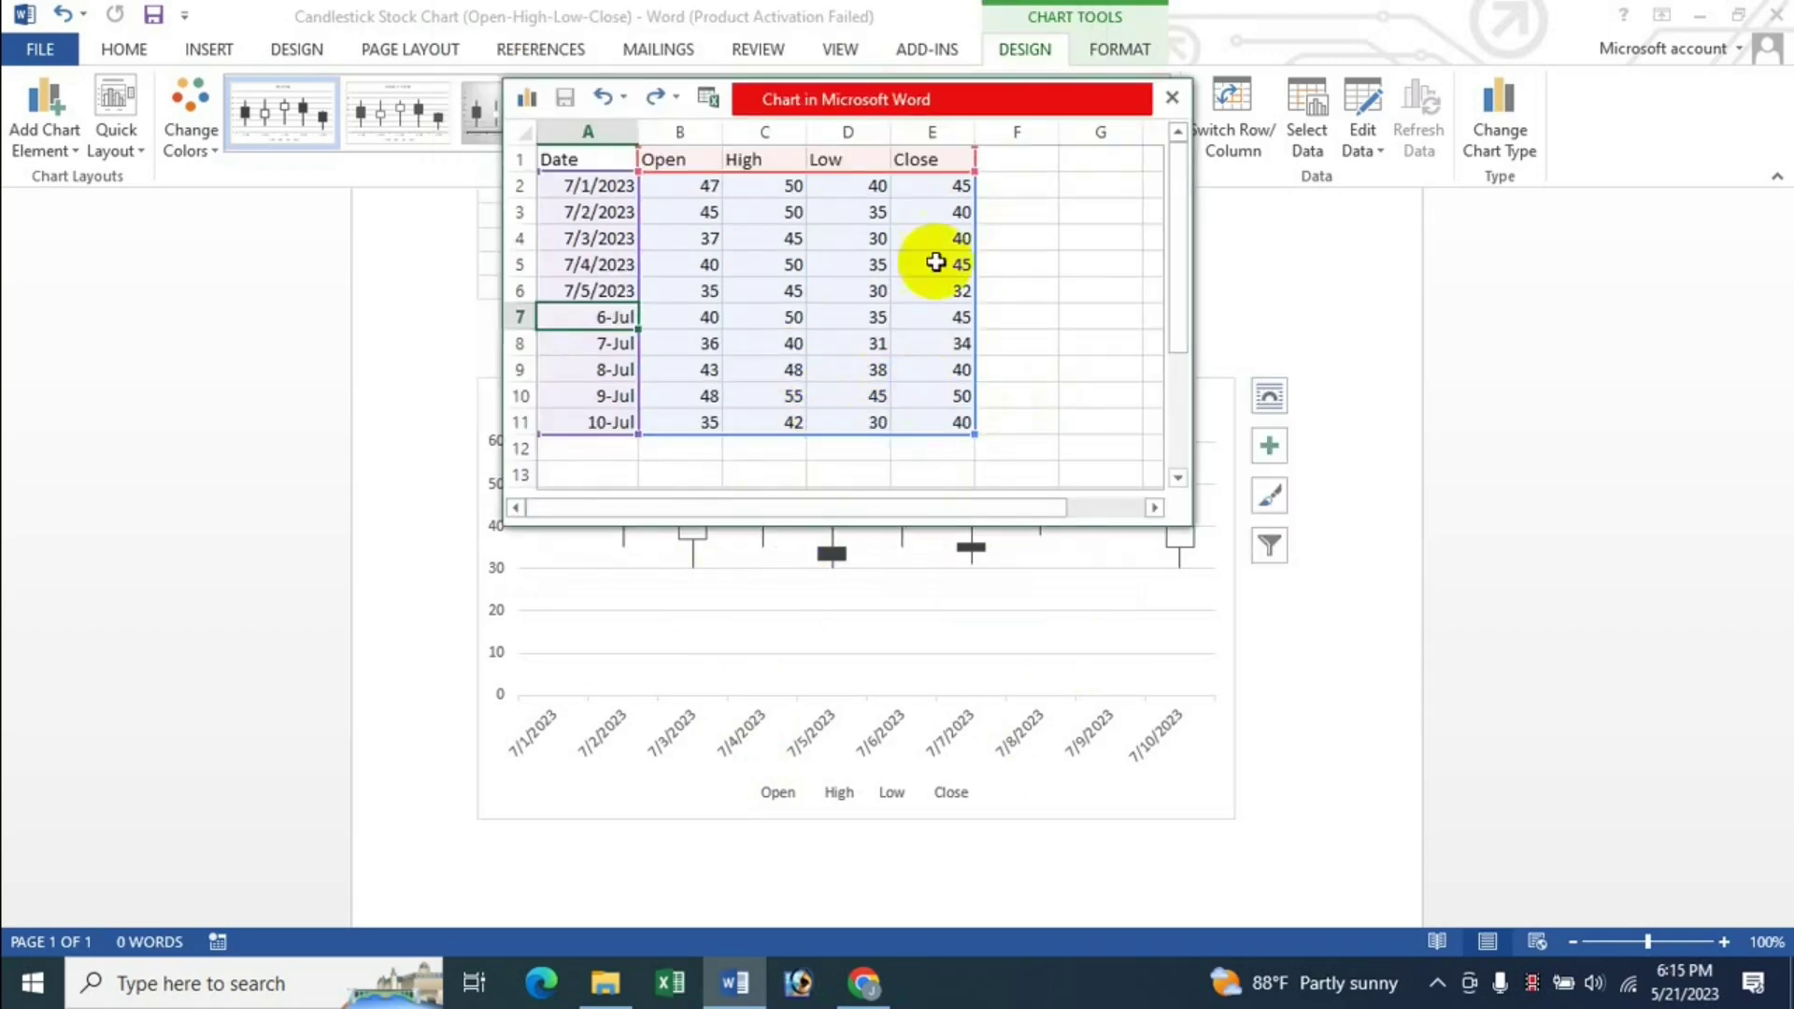
pyautogui.click(971, 118)
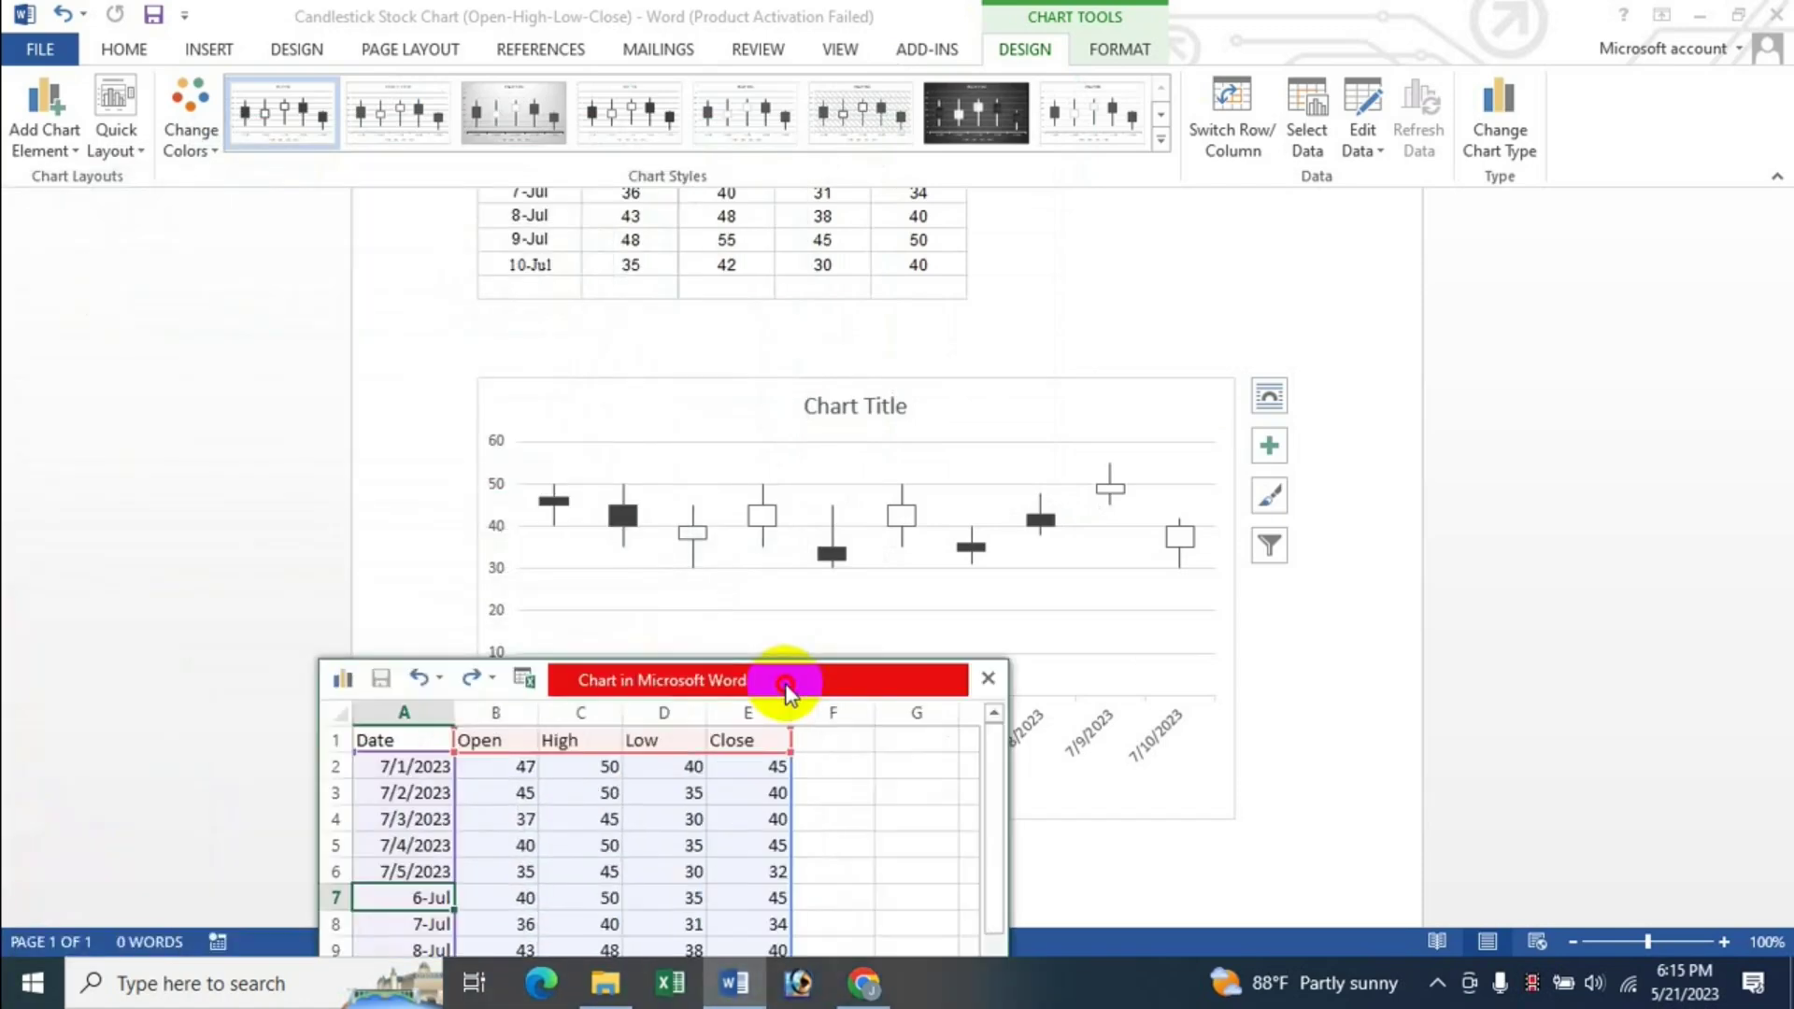
pyautogui.moveTo(971, 110)
pyautogui.mouseDown()
pyautogui.moveTo(1102, 398)
pyautogui.moveTo(929, 179)
pyautogui.mouseUp()
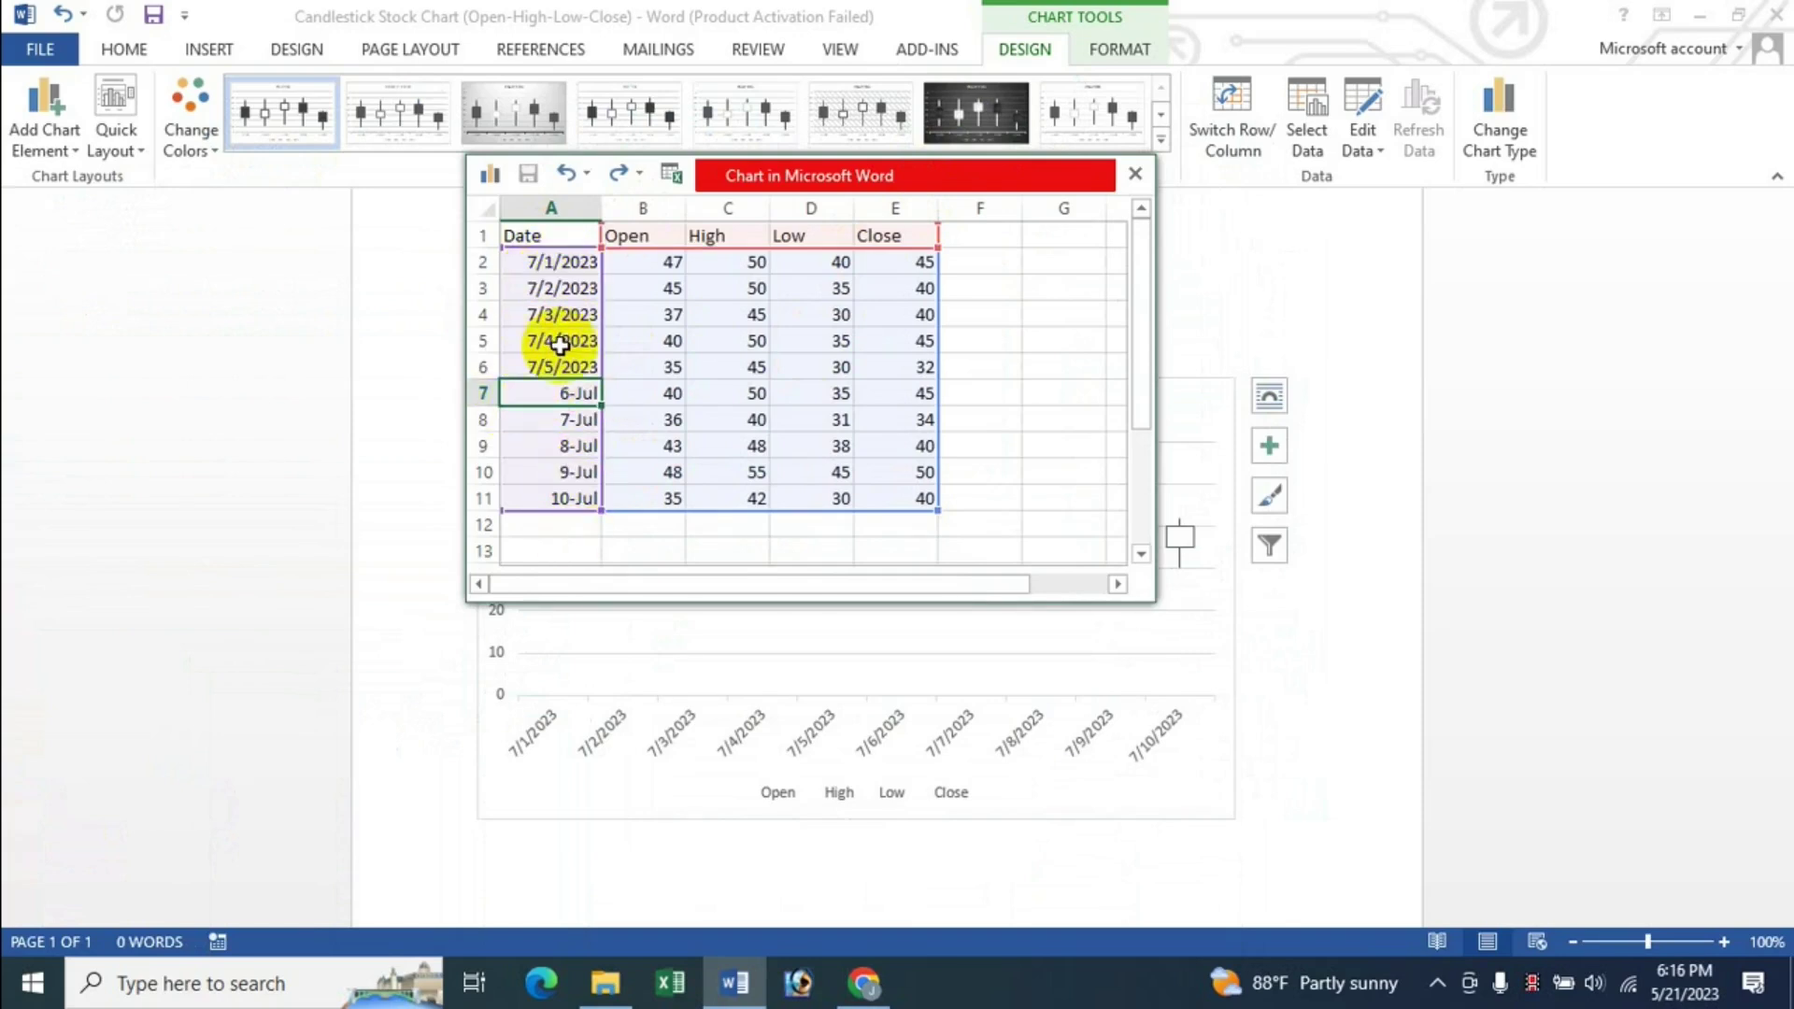
# Step: Format dates A2:A6 with the 14-Mar day-month date format
pyautogui.click(579, 443)
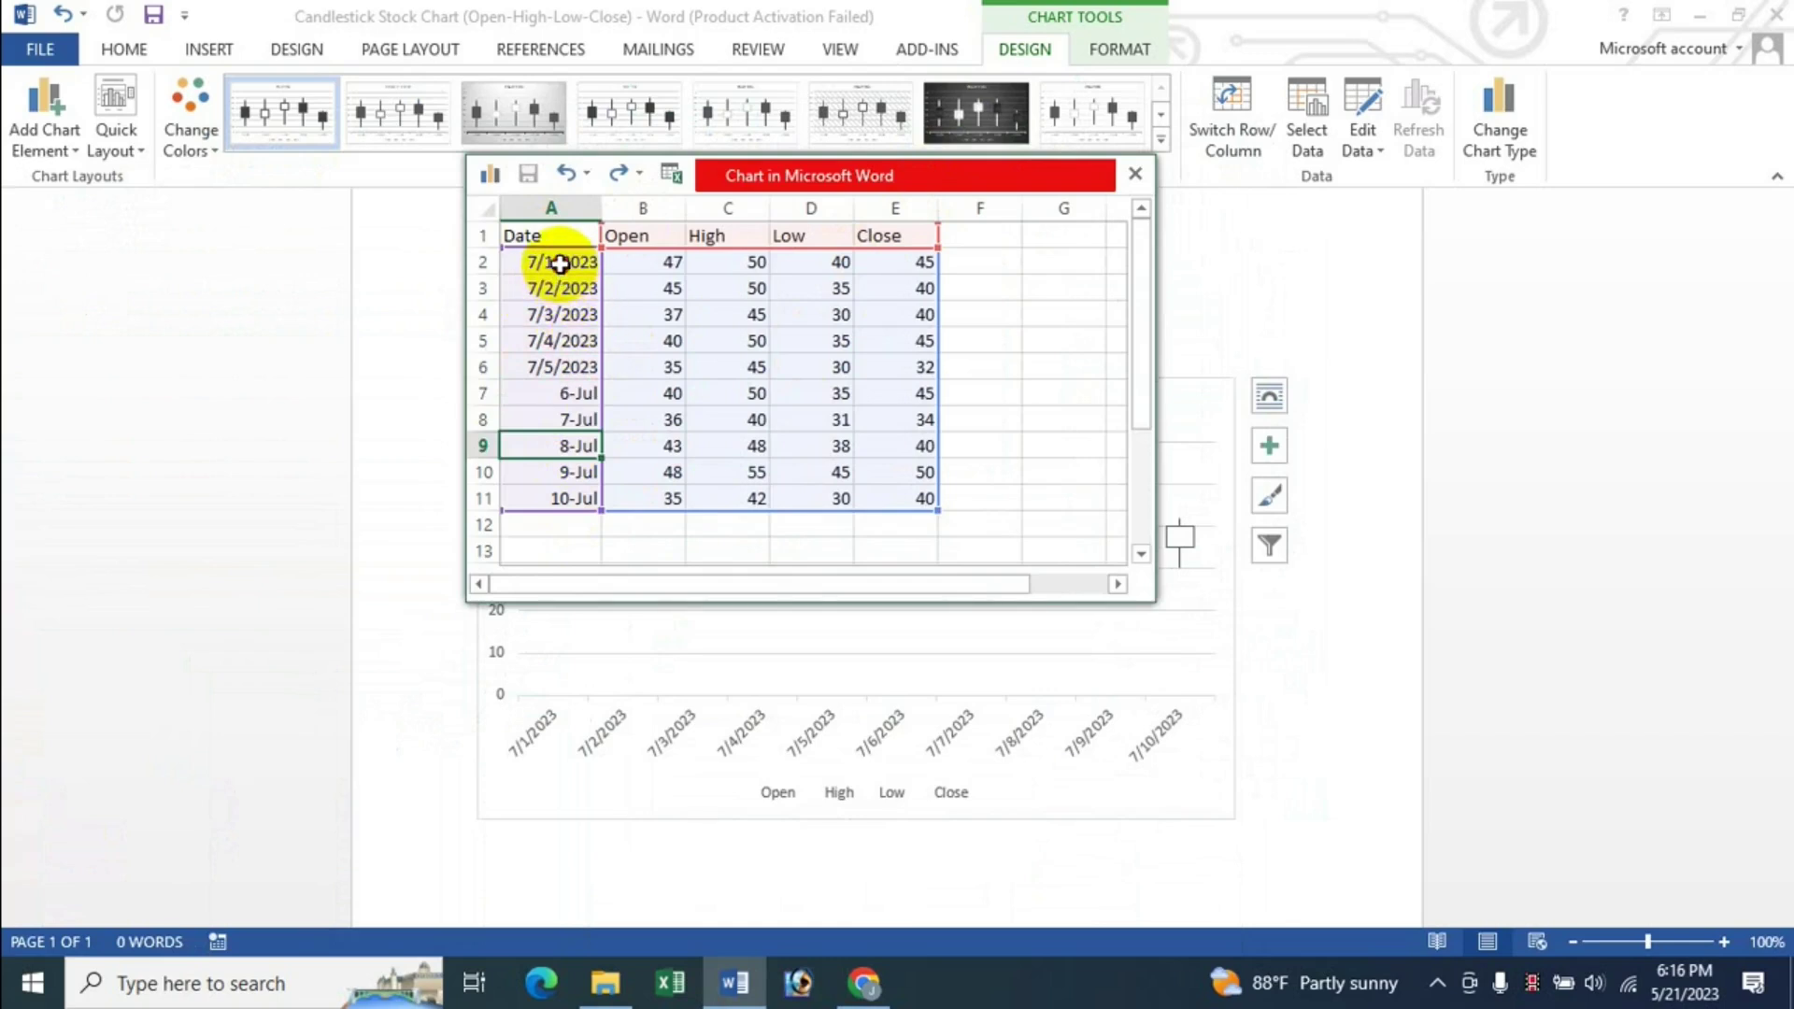
pyautogui.moveTo(559, 265); pyautogui.dragTo(558, 360)
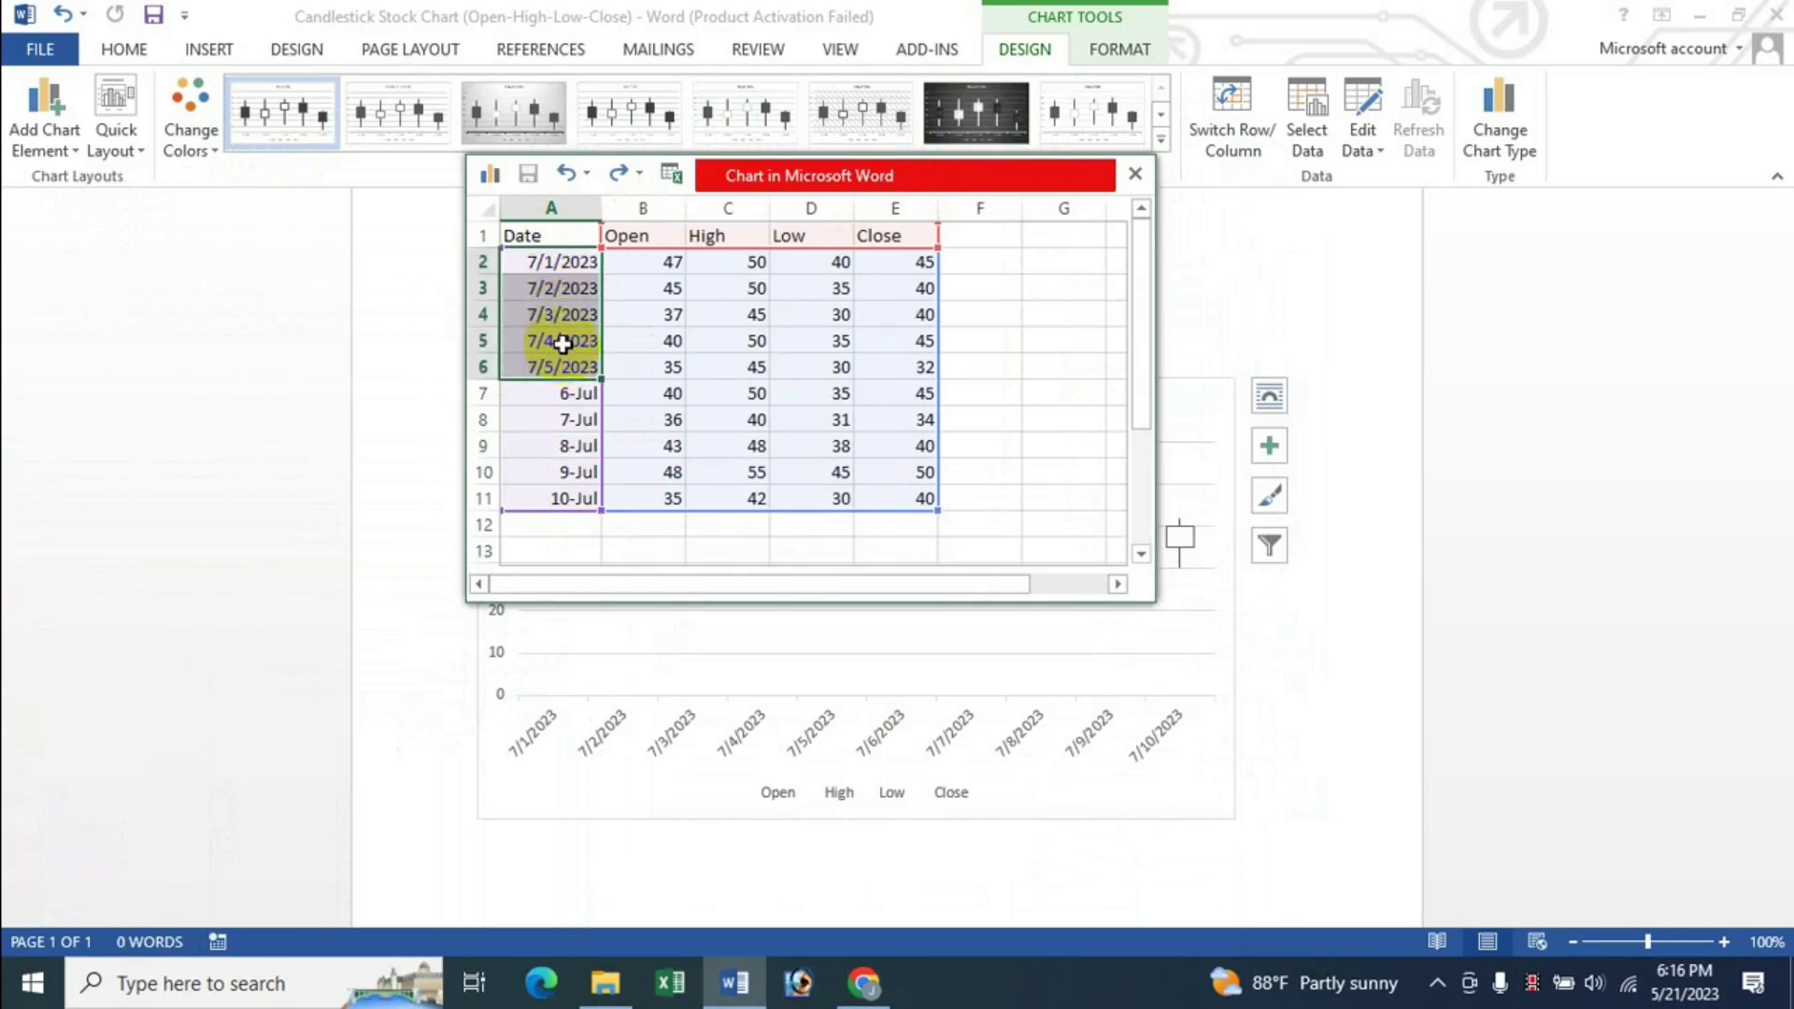
pyautogui.rightClick(559, 339)
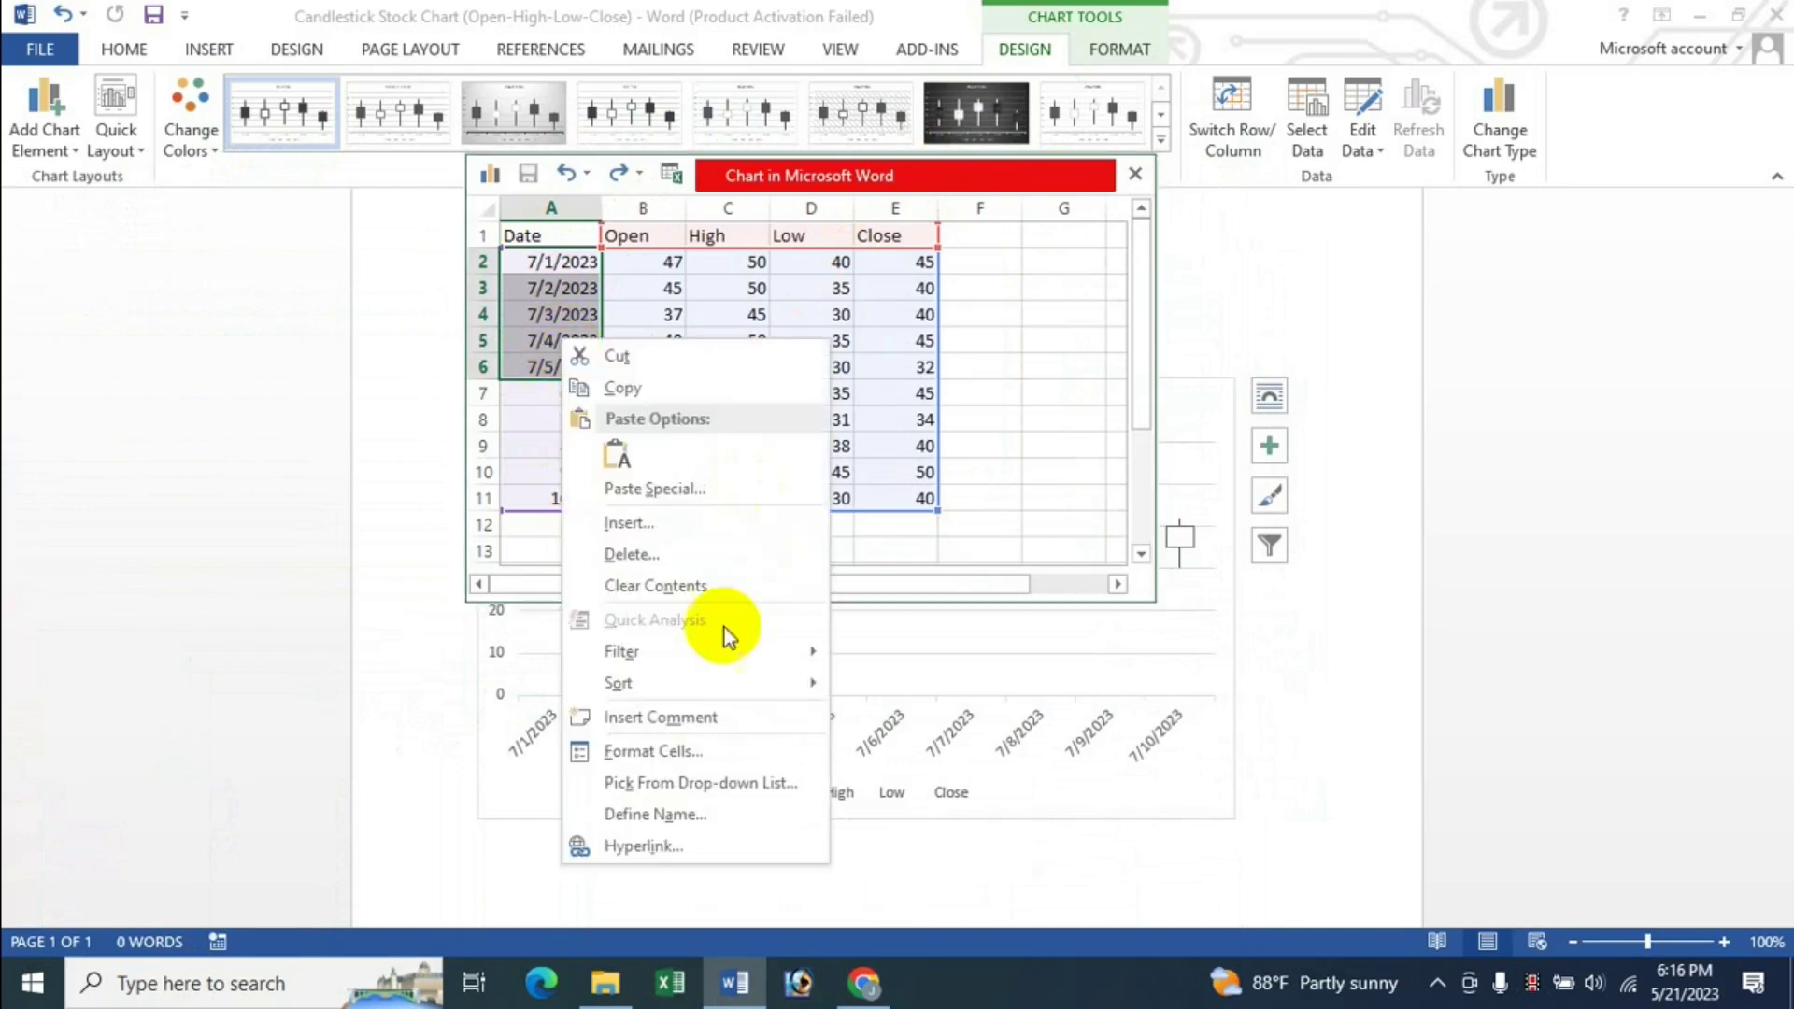
pyautogui.click(673, 747)
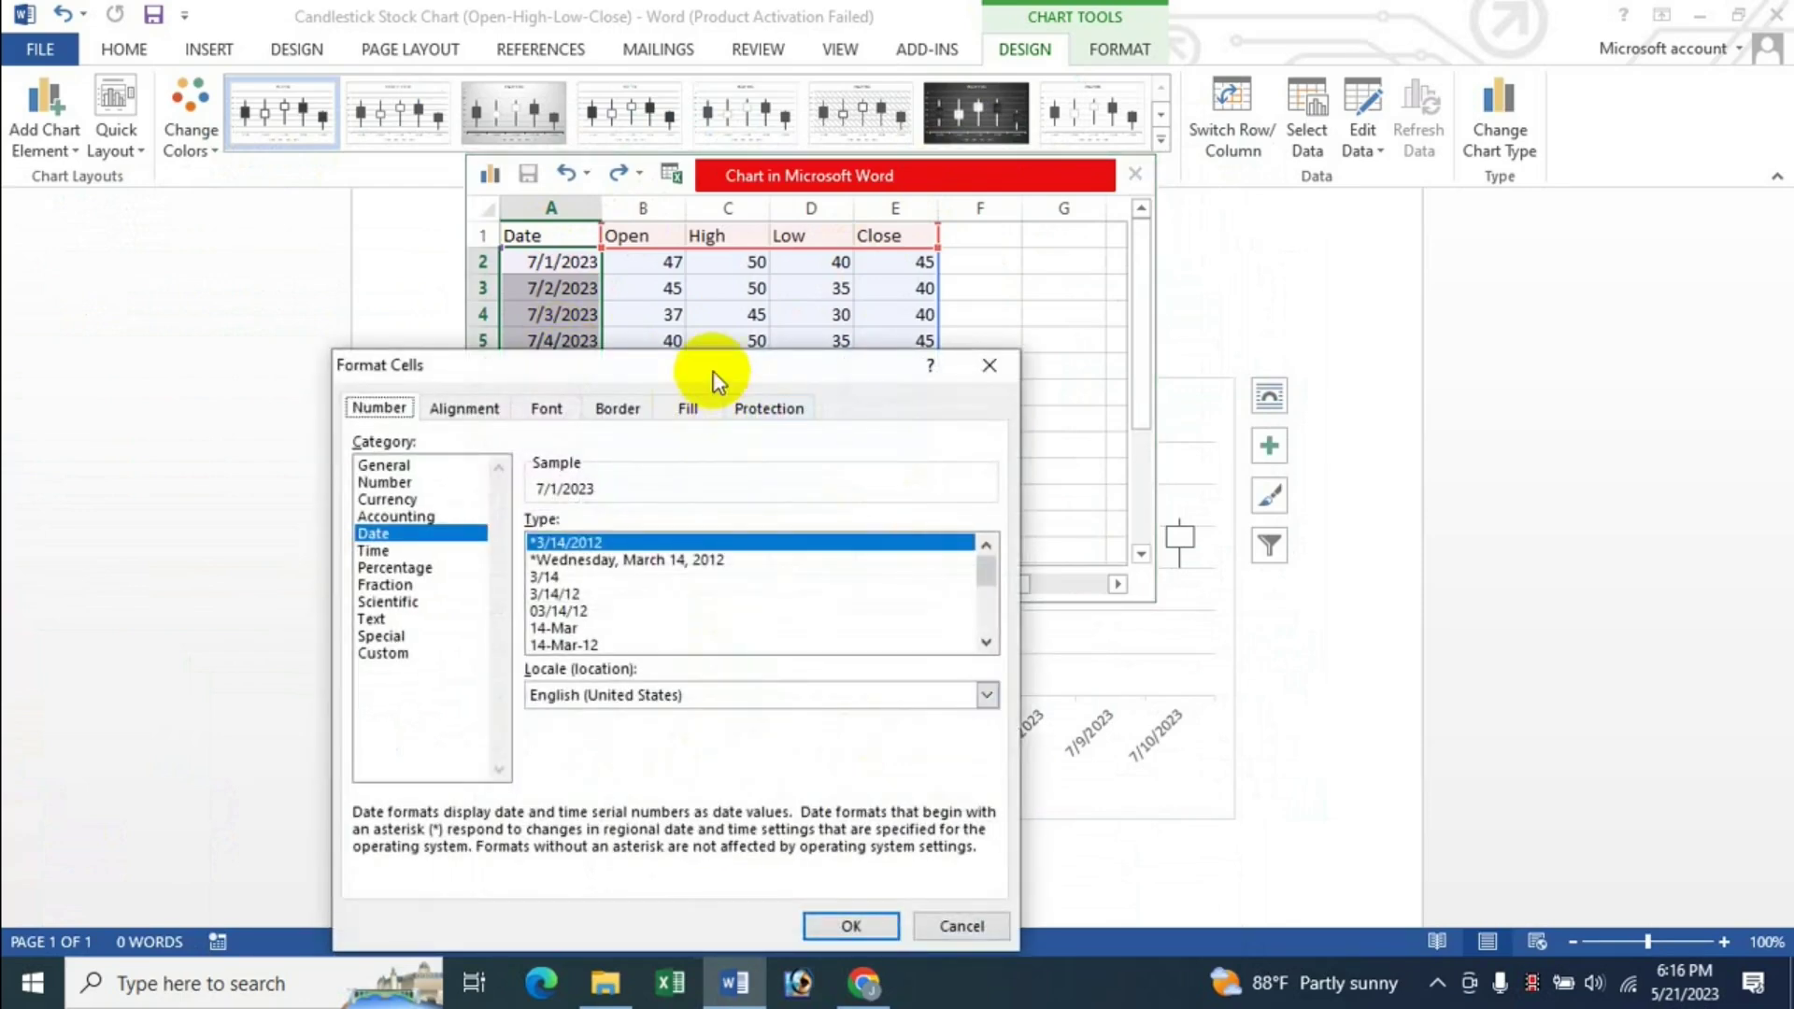
pyautogui.moveTo(718, 378); pyautogui.dragTo(1120, 241)
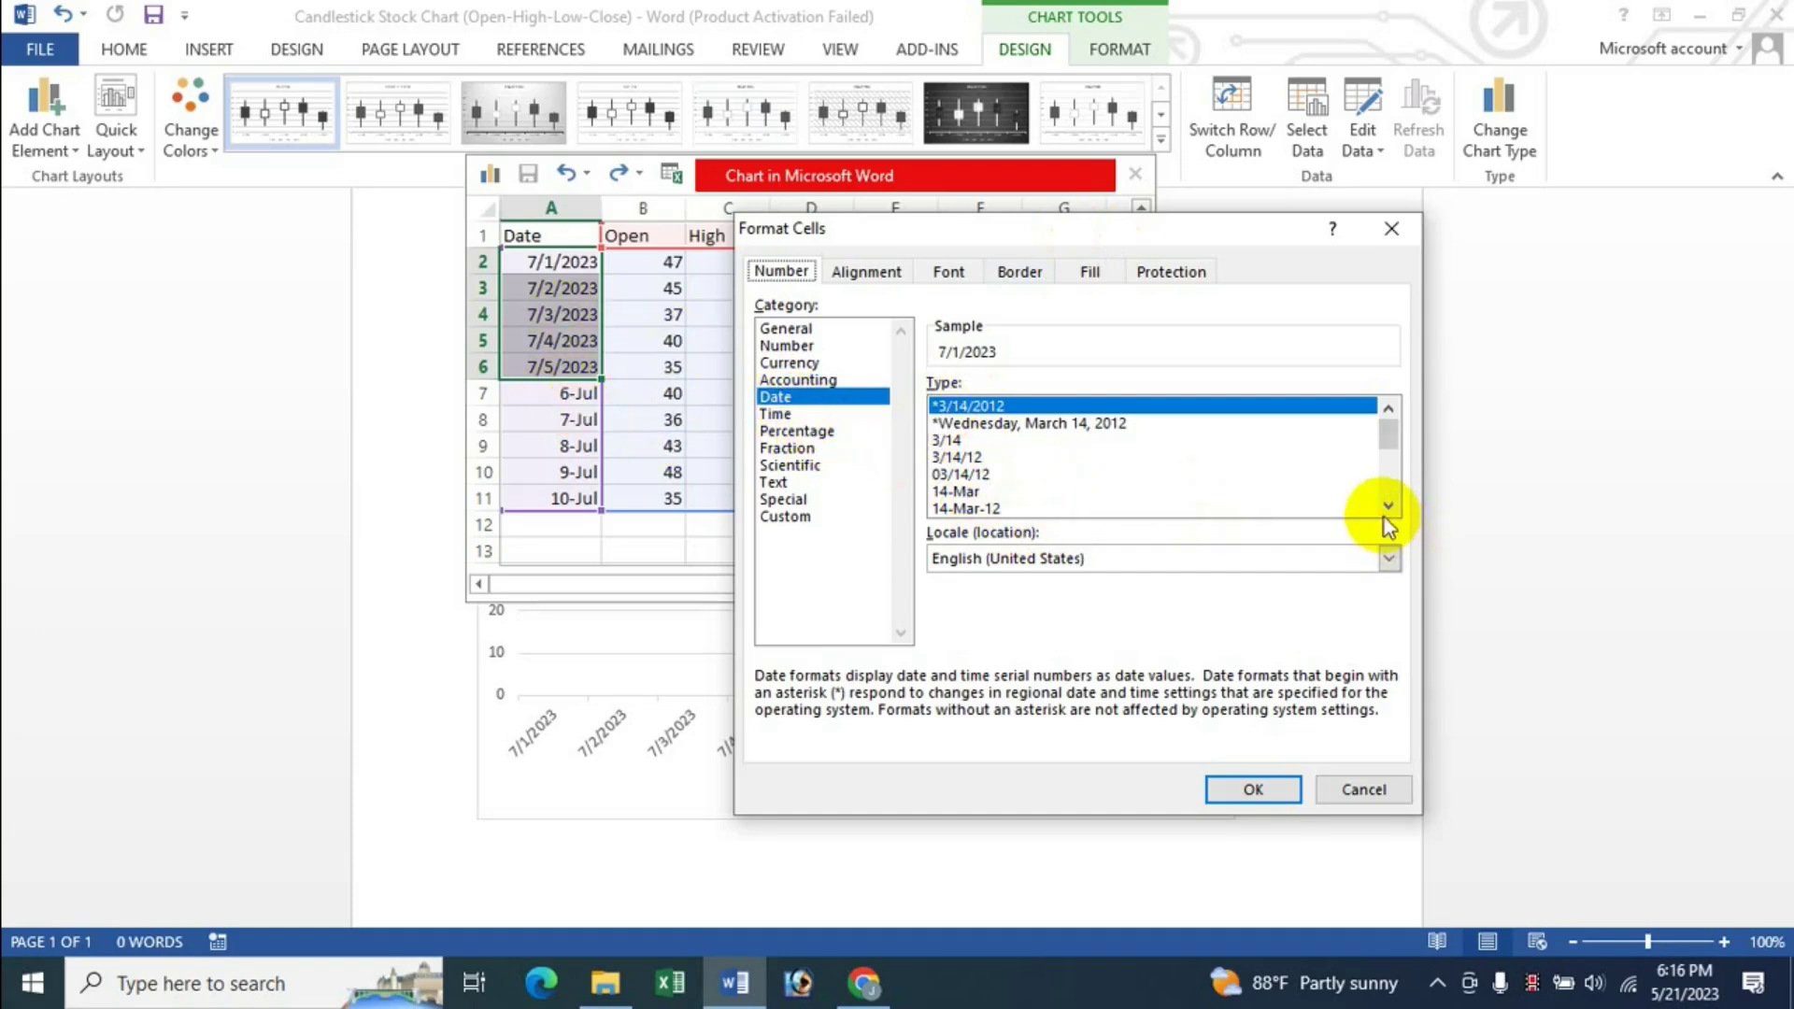
pyautogui.click(963, 492)
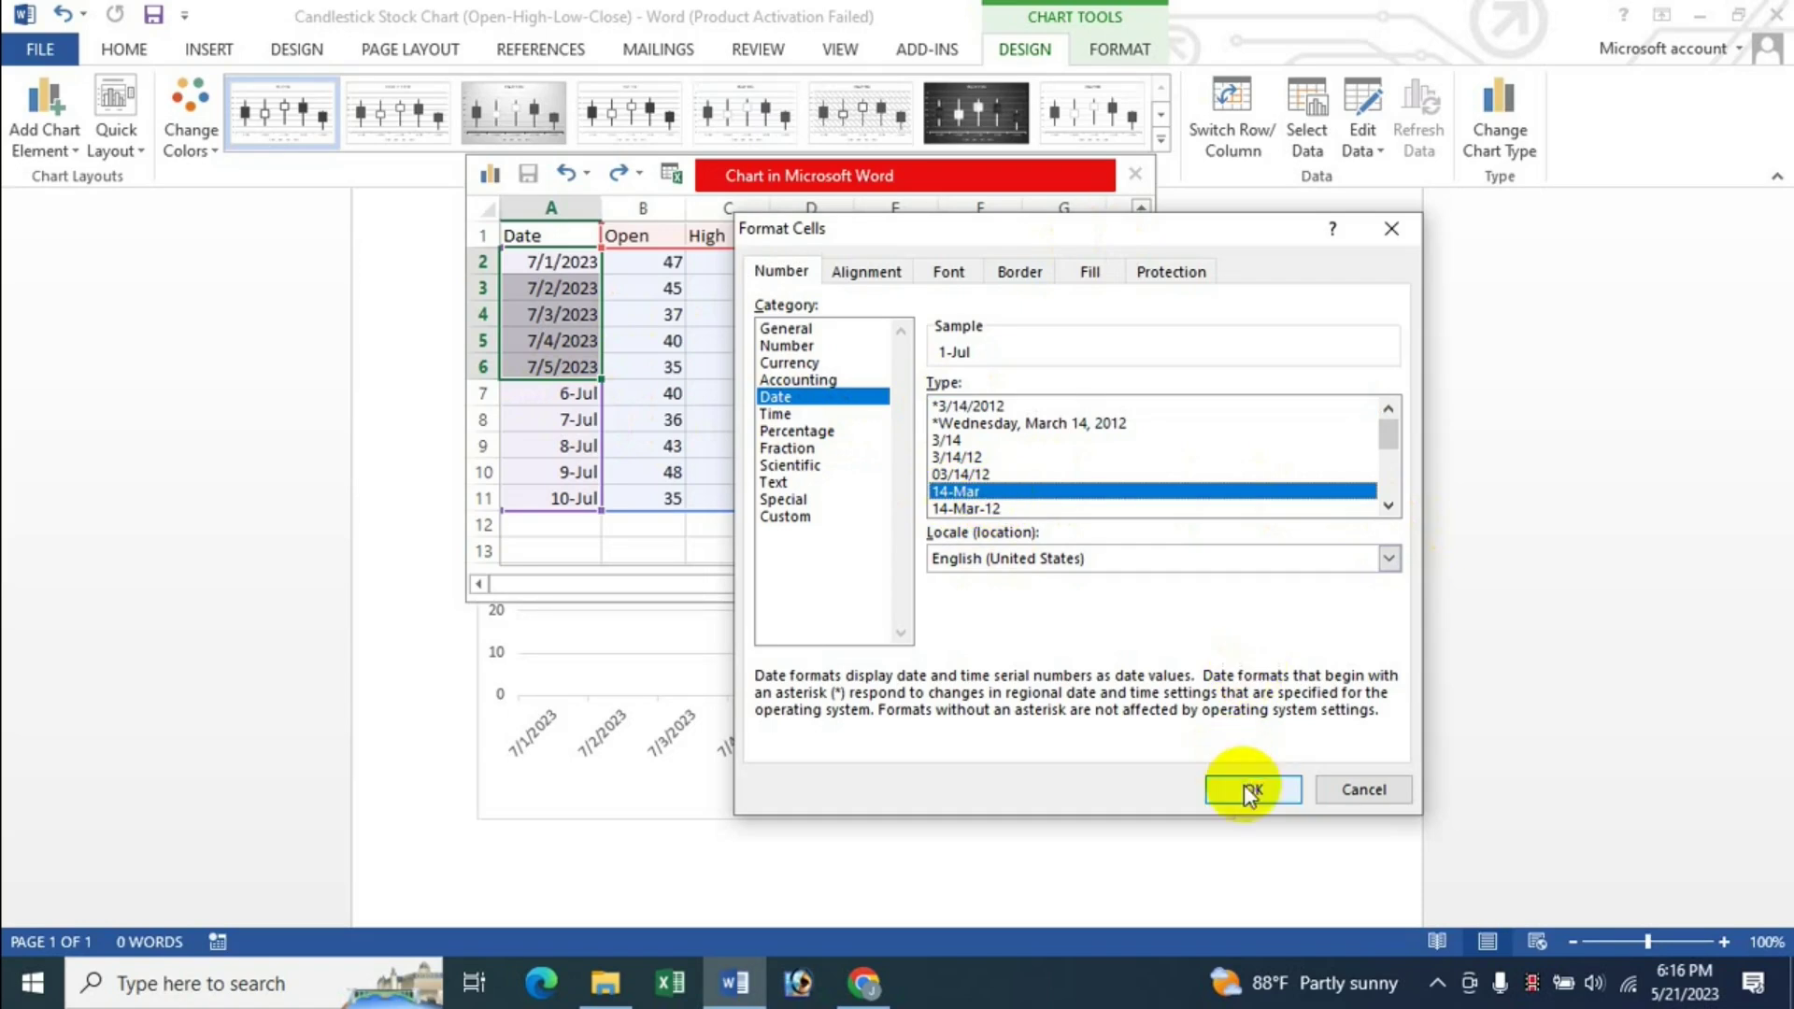
pyautogui.click(1250, 793)
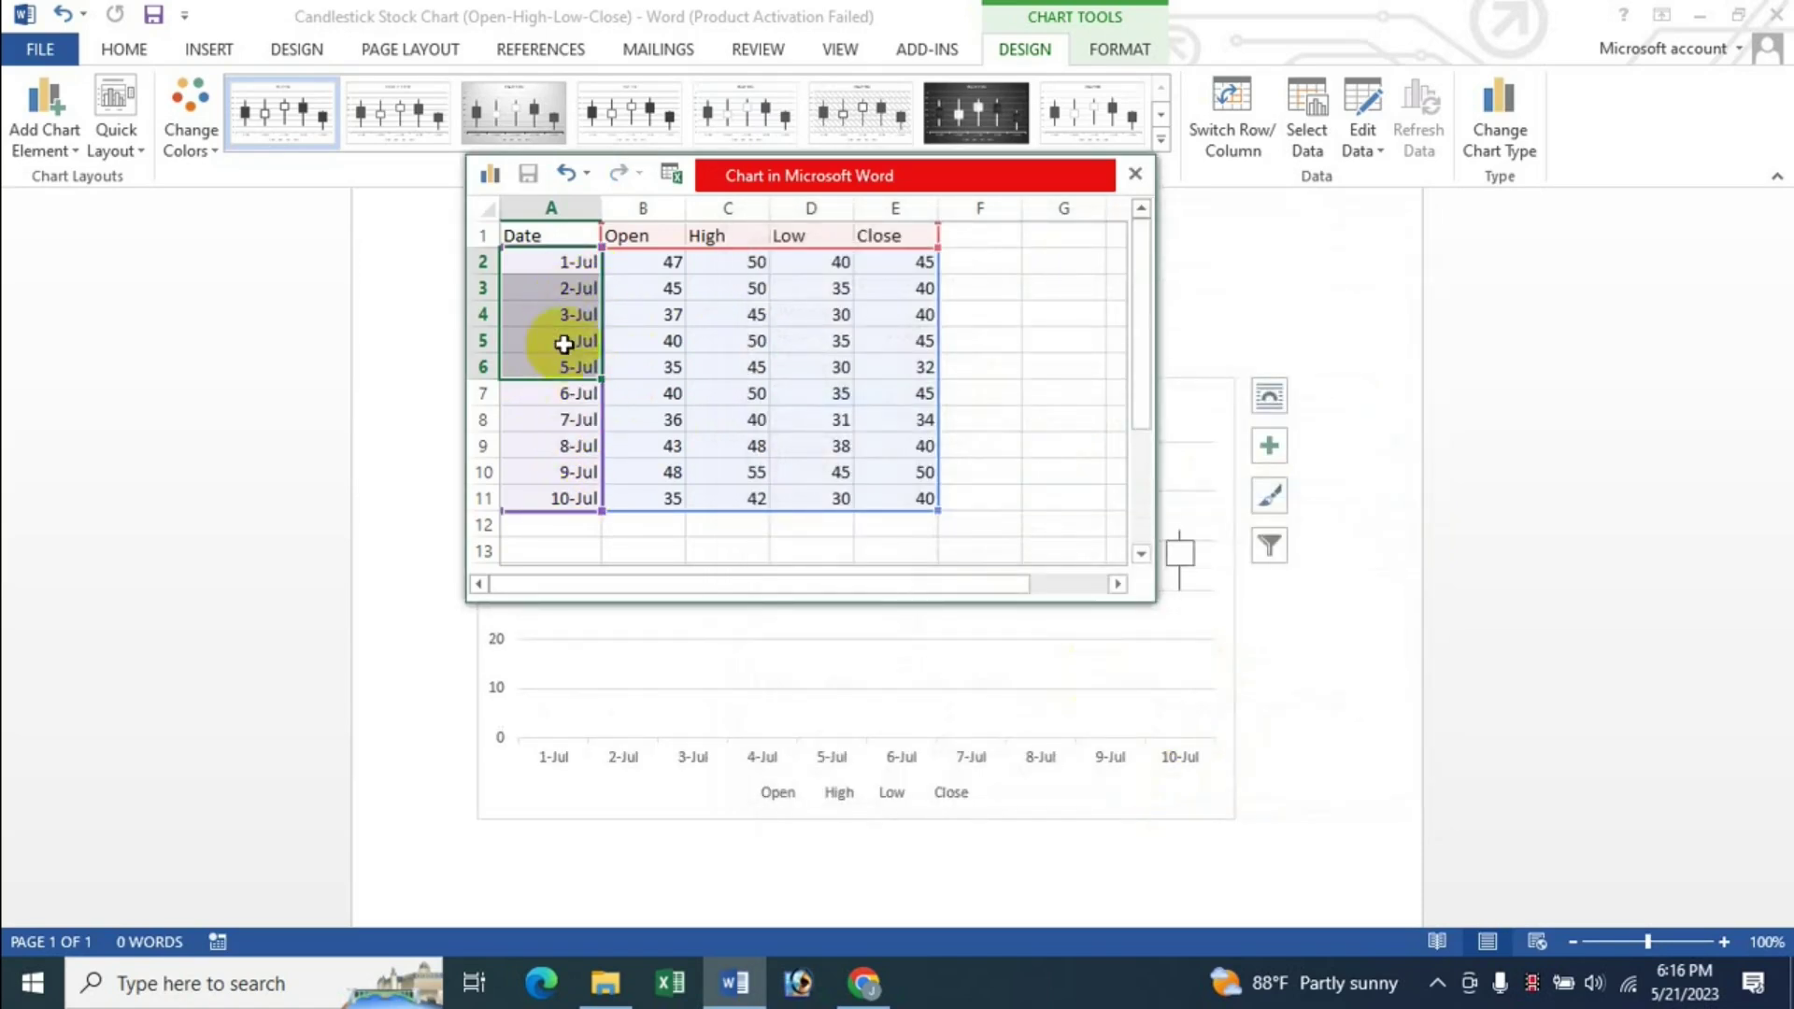
pyautogui.click(575, 314)
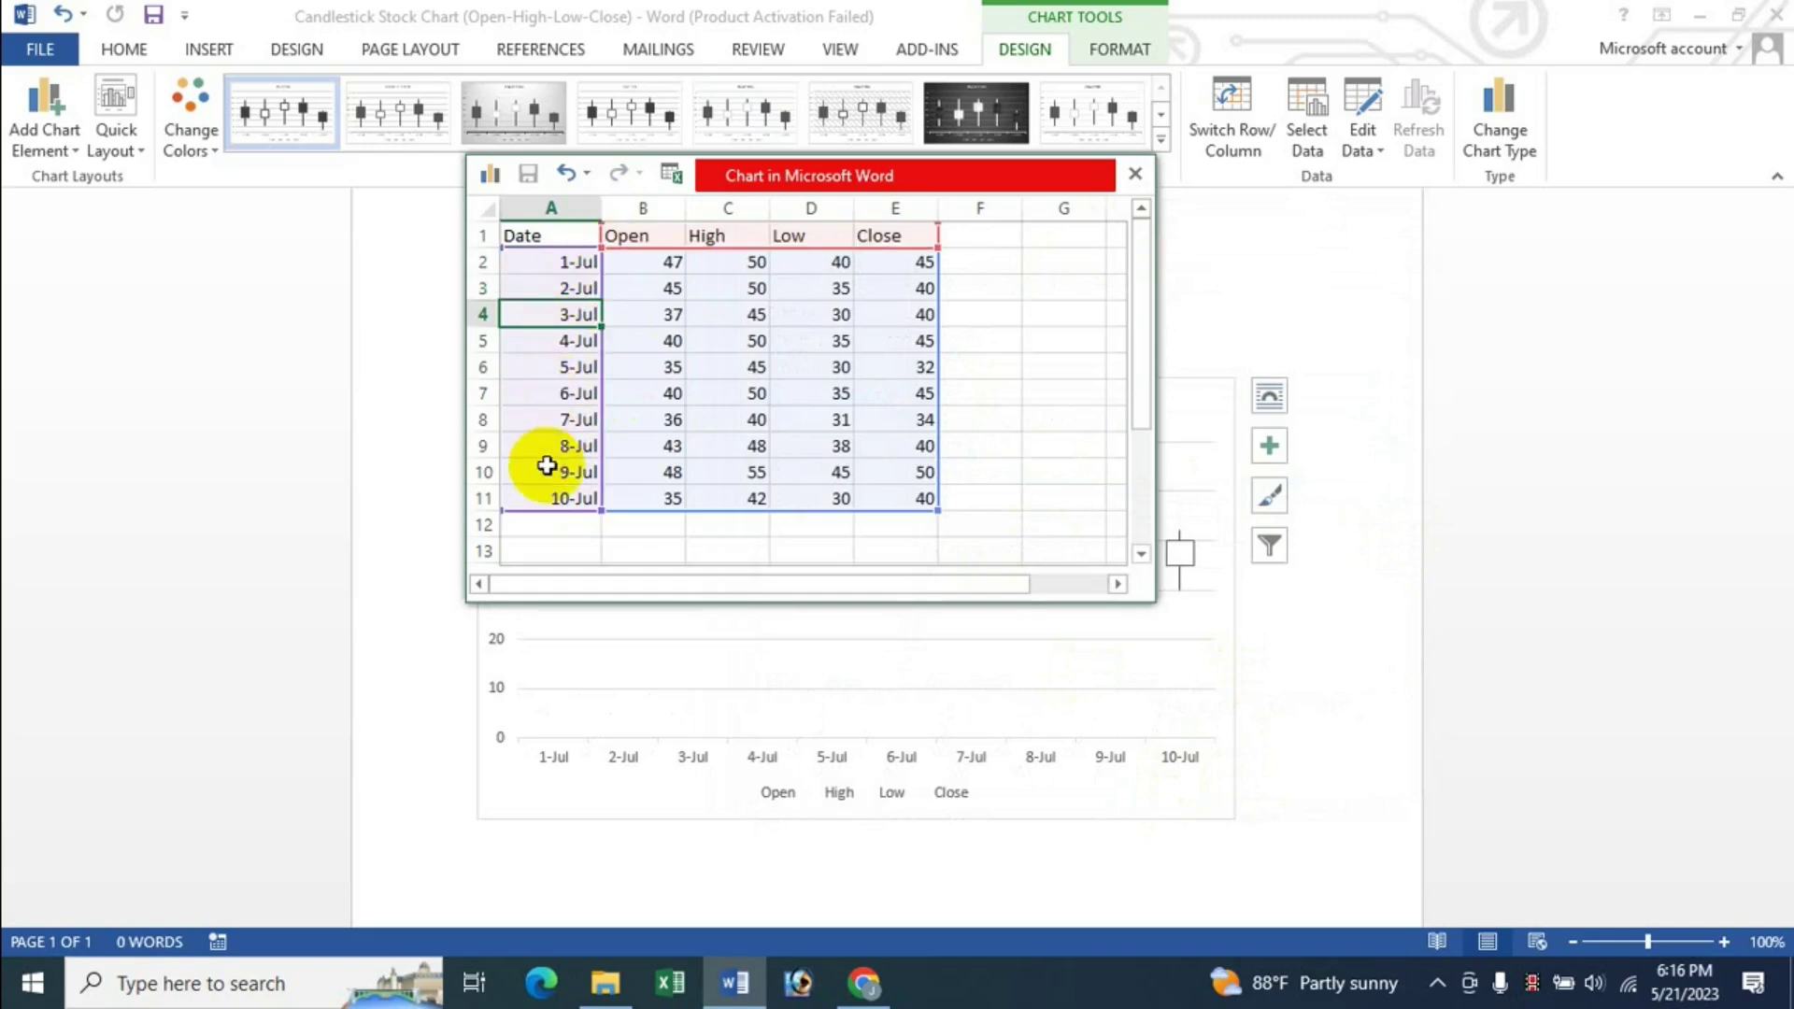
# Step: Close the chart's data sheet
pyautogui.click(989, 189)
pyautogui.moveTo(983, 190); pyautogui.dragTo(1051, 200)
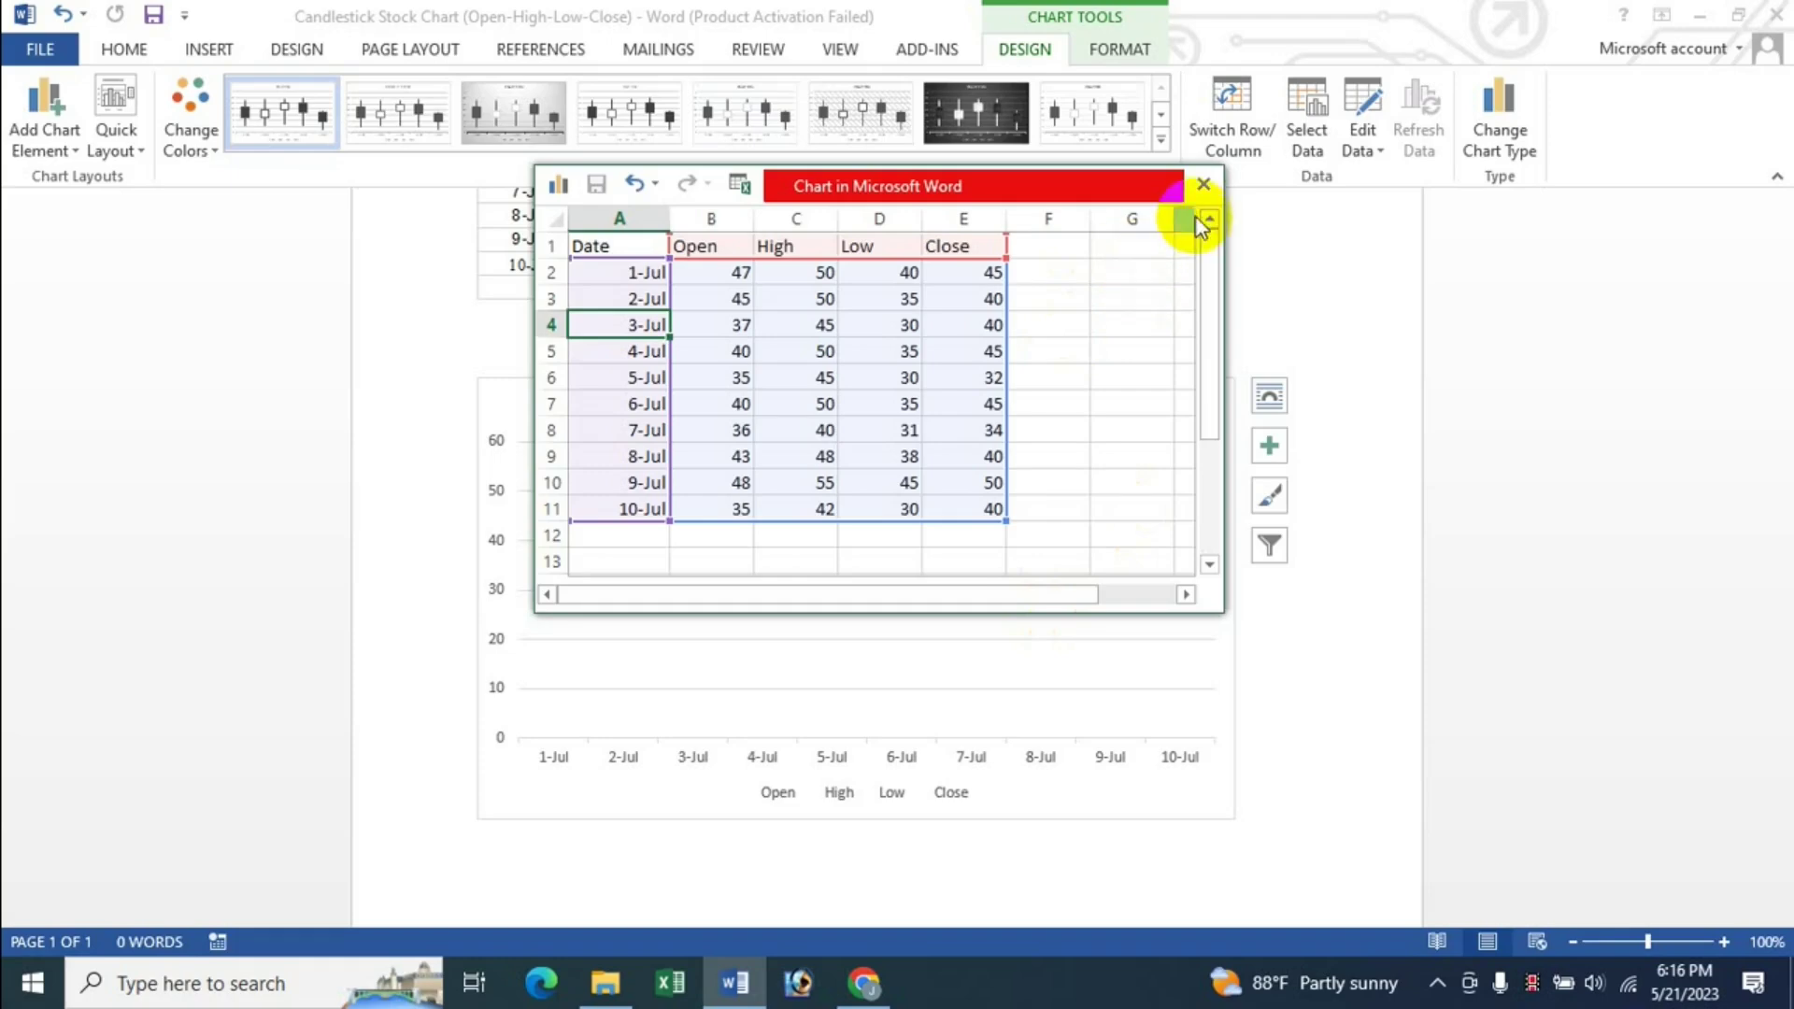
pyautogui.click(1204, 184)
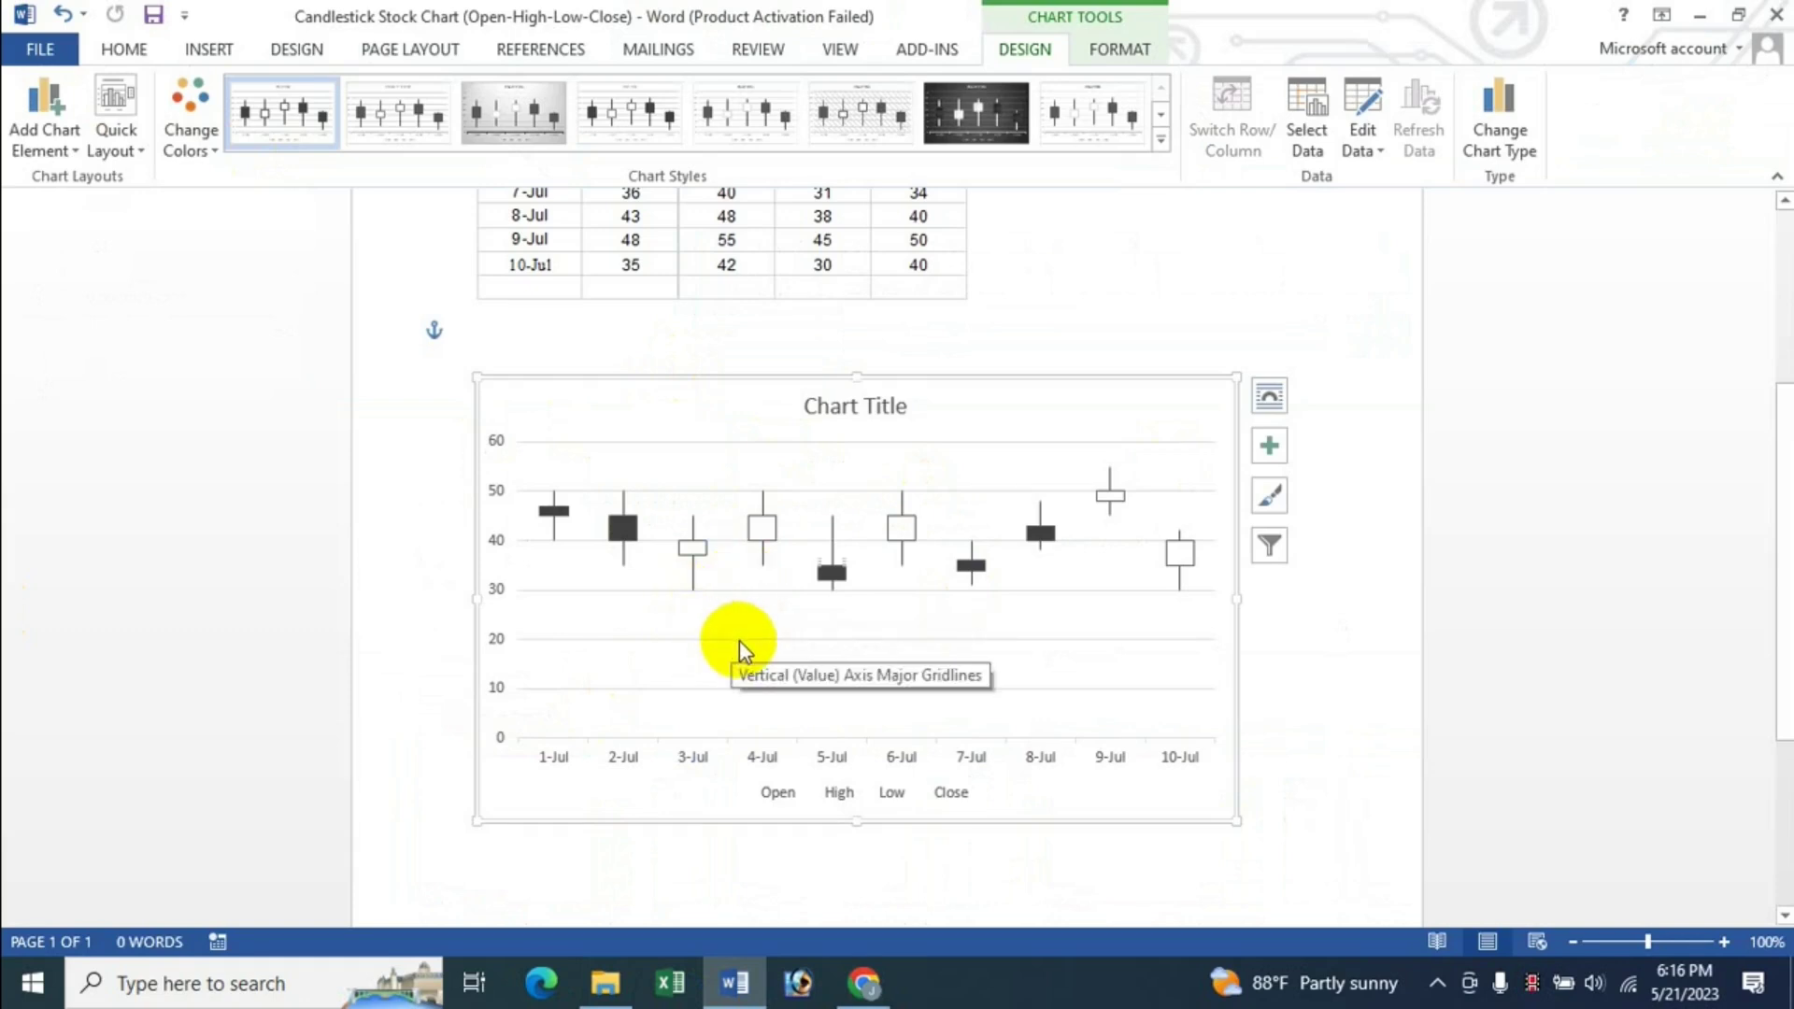
pyautogui.scroll(3, 822, 505)
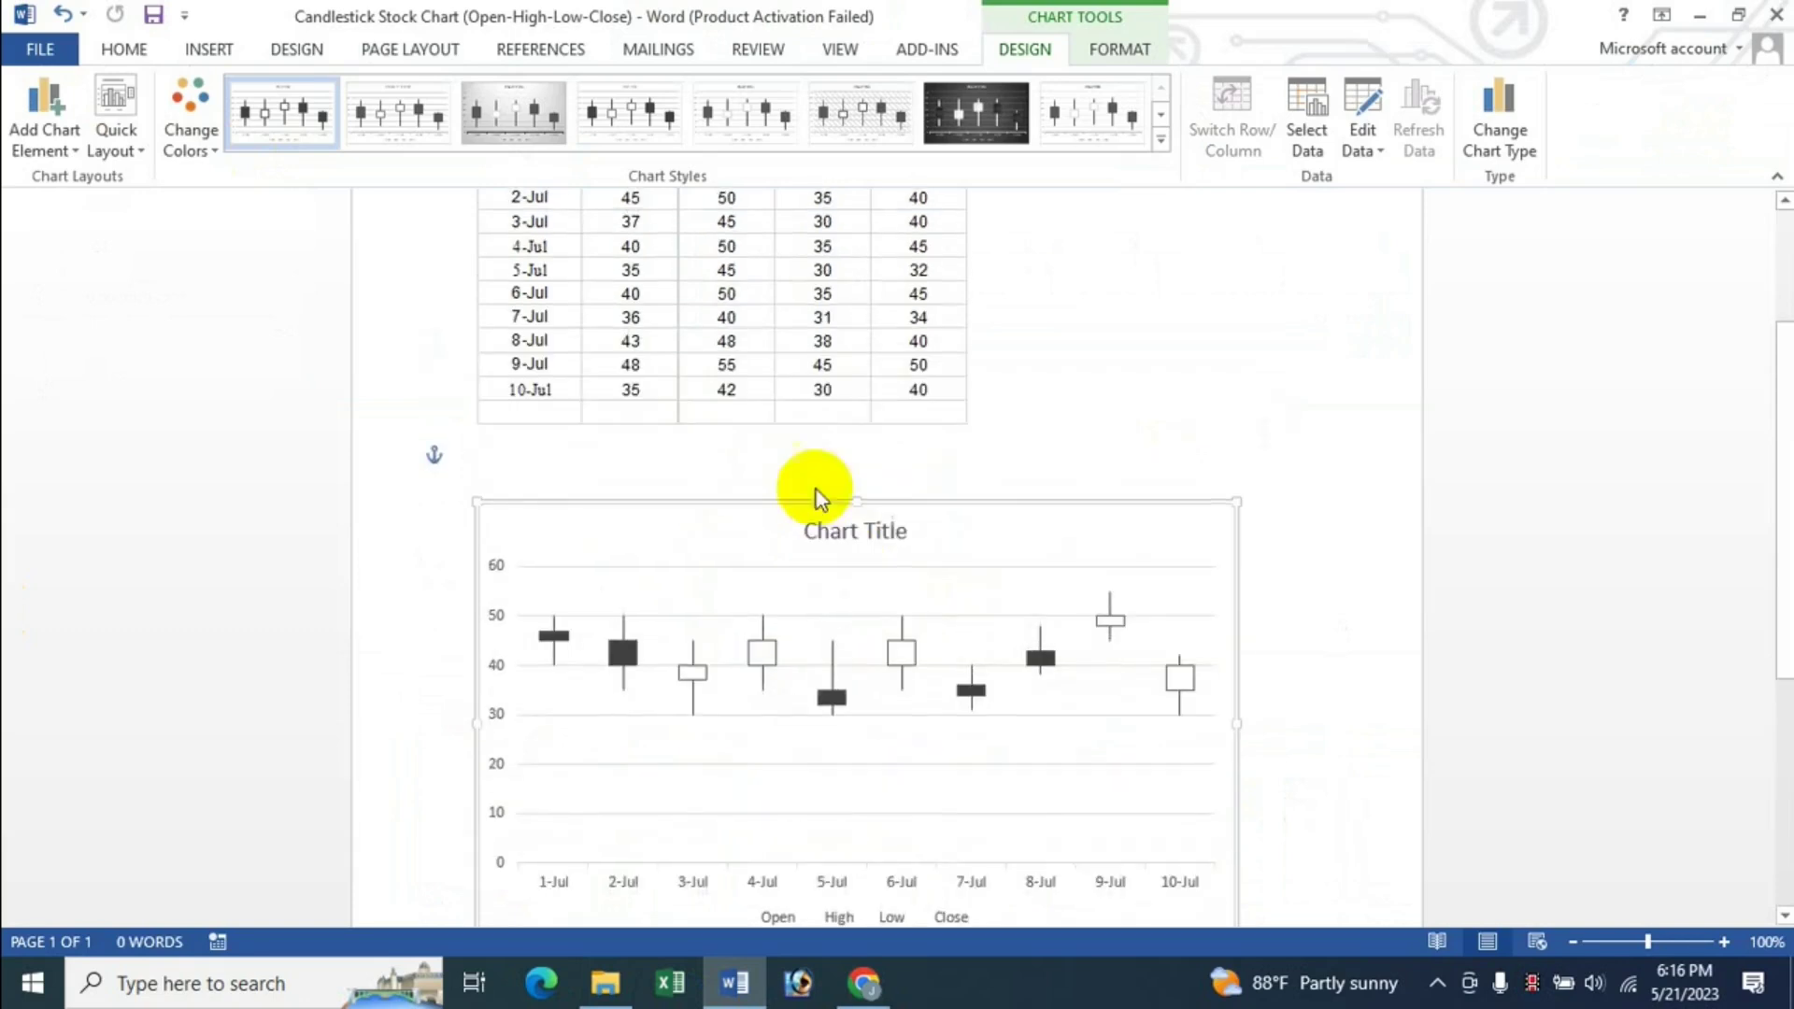
pyautogui.scroll(-1, 906, 743)
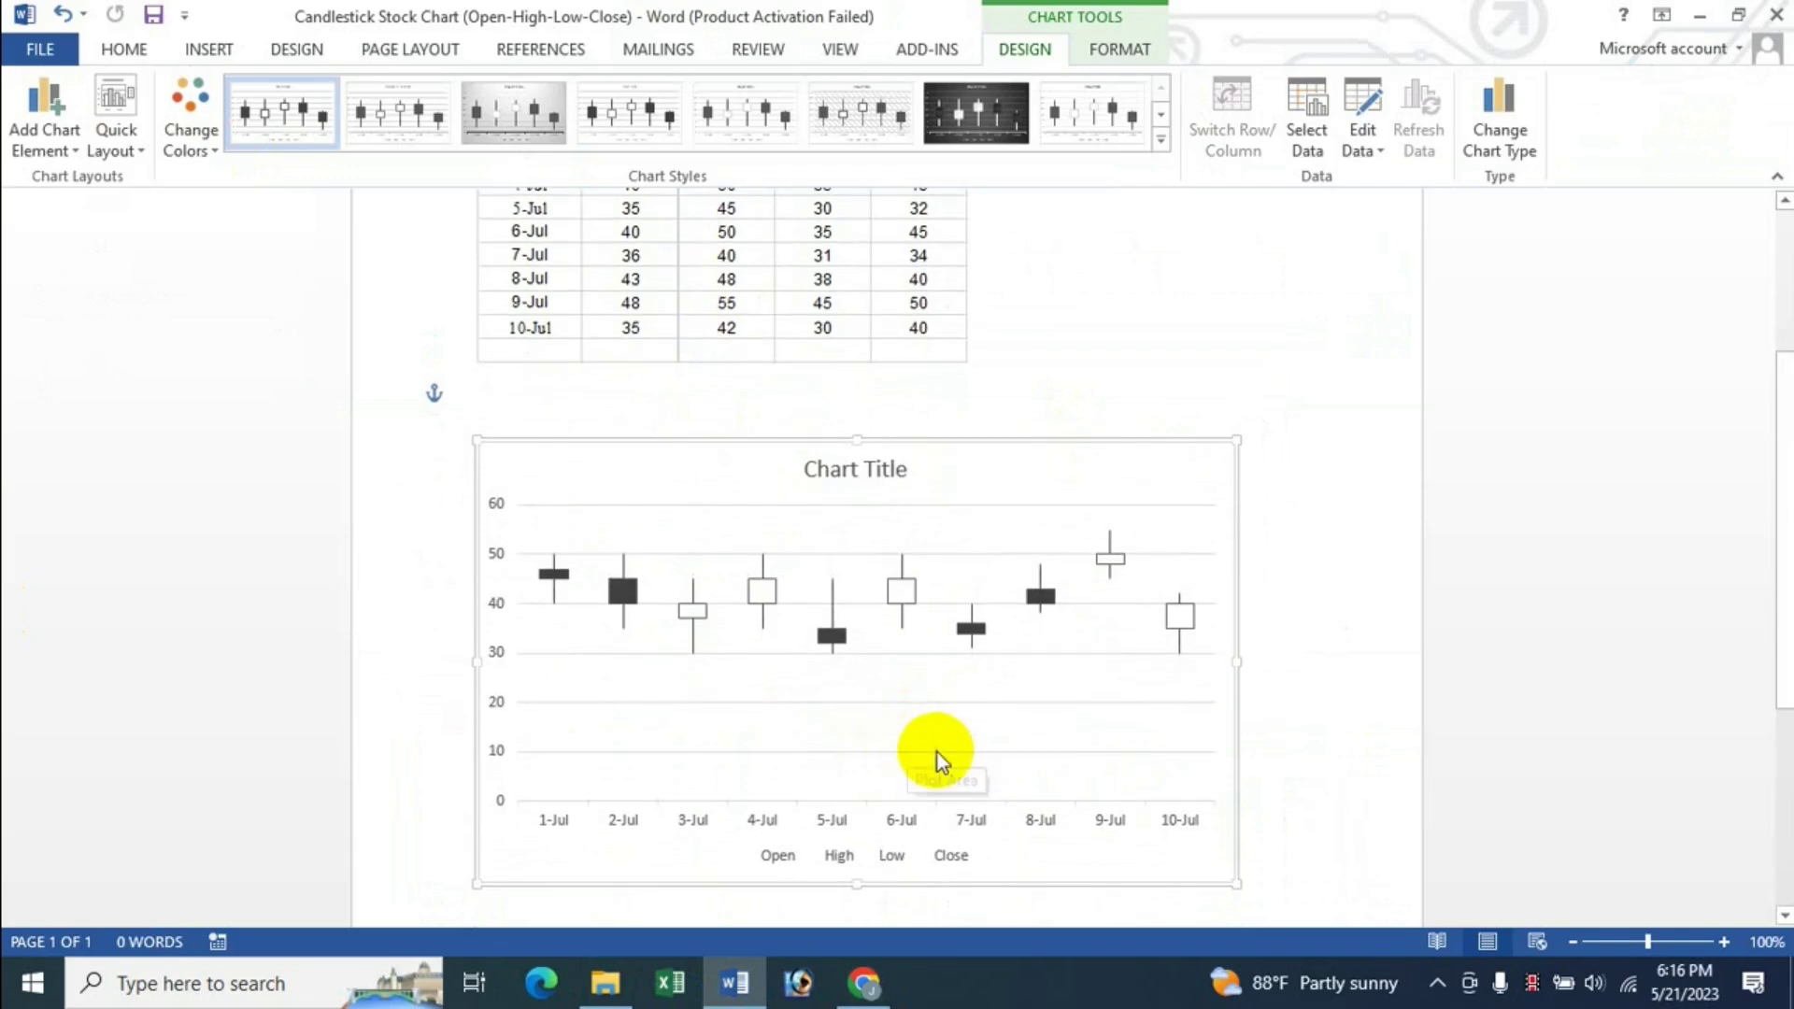
pyautogui.scroll(-1, 849, 747)
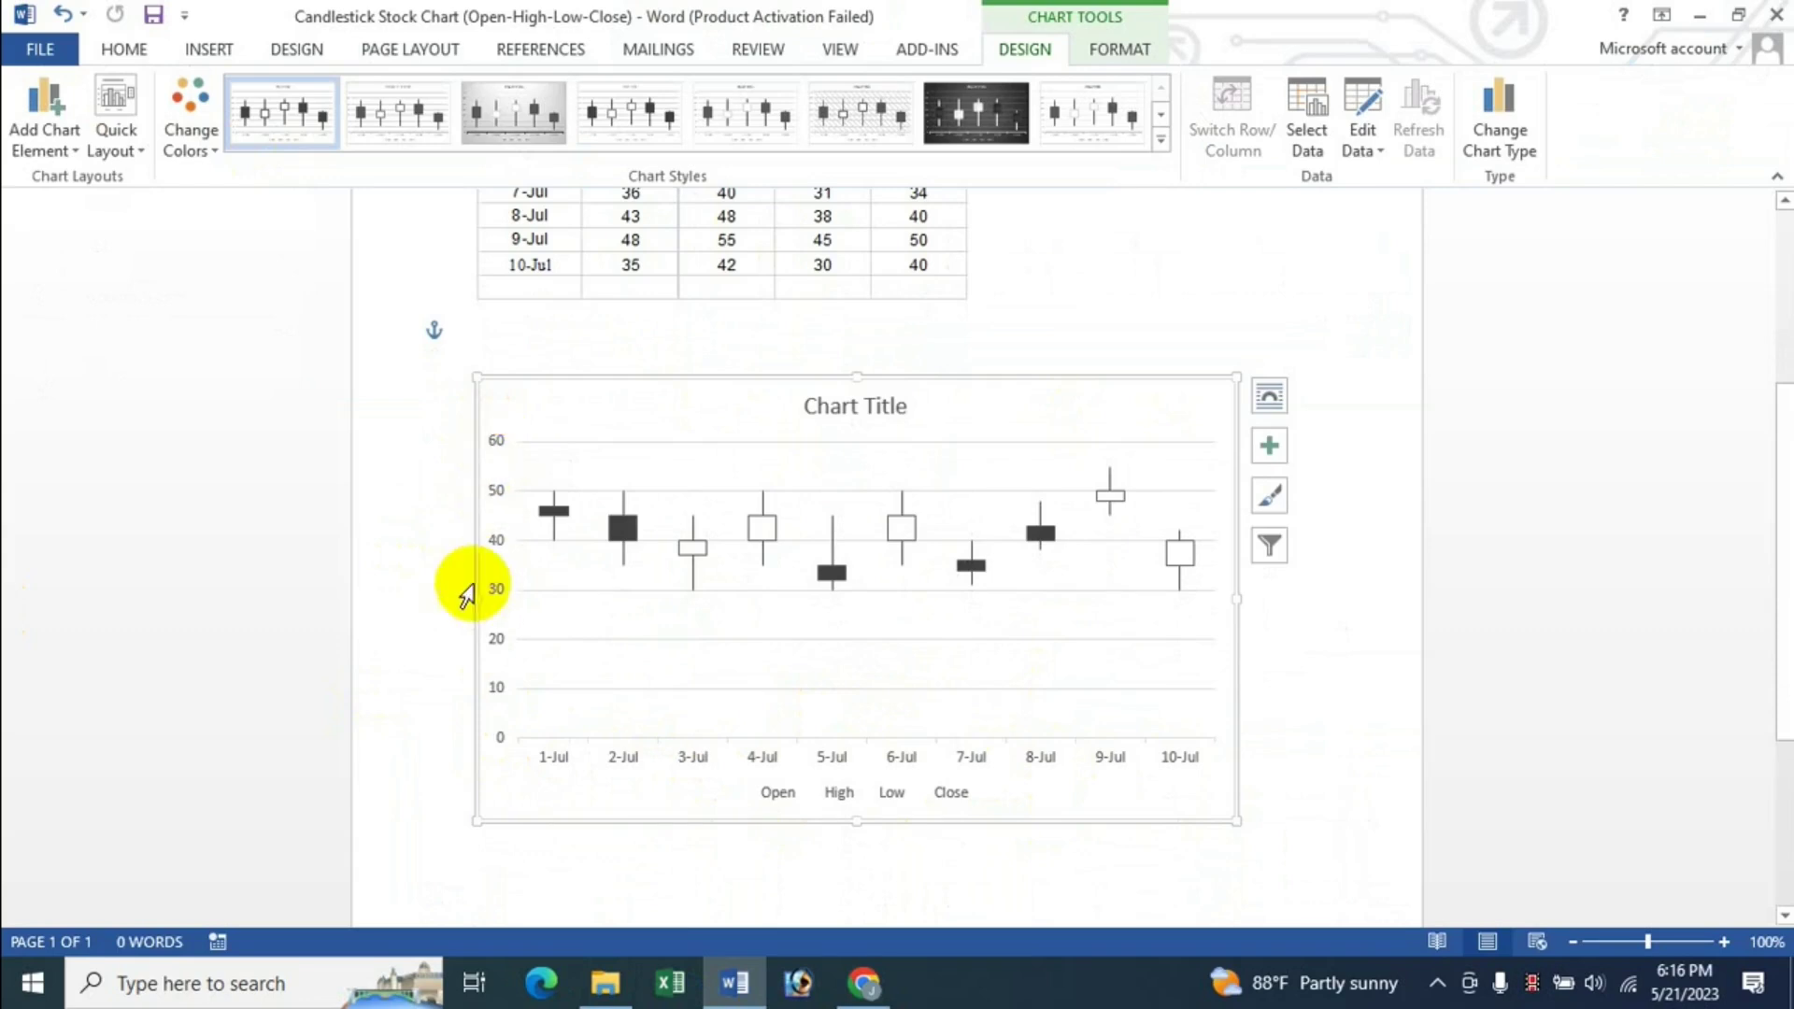
pyautogui.scroll(1, 360, 573)
pyautogui.scroll(3, 308, 524)
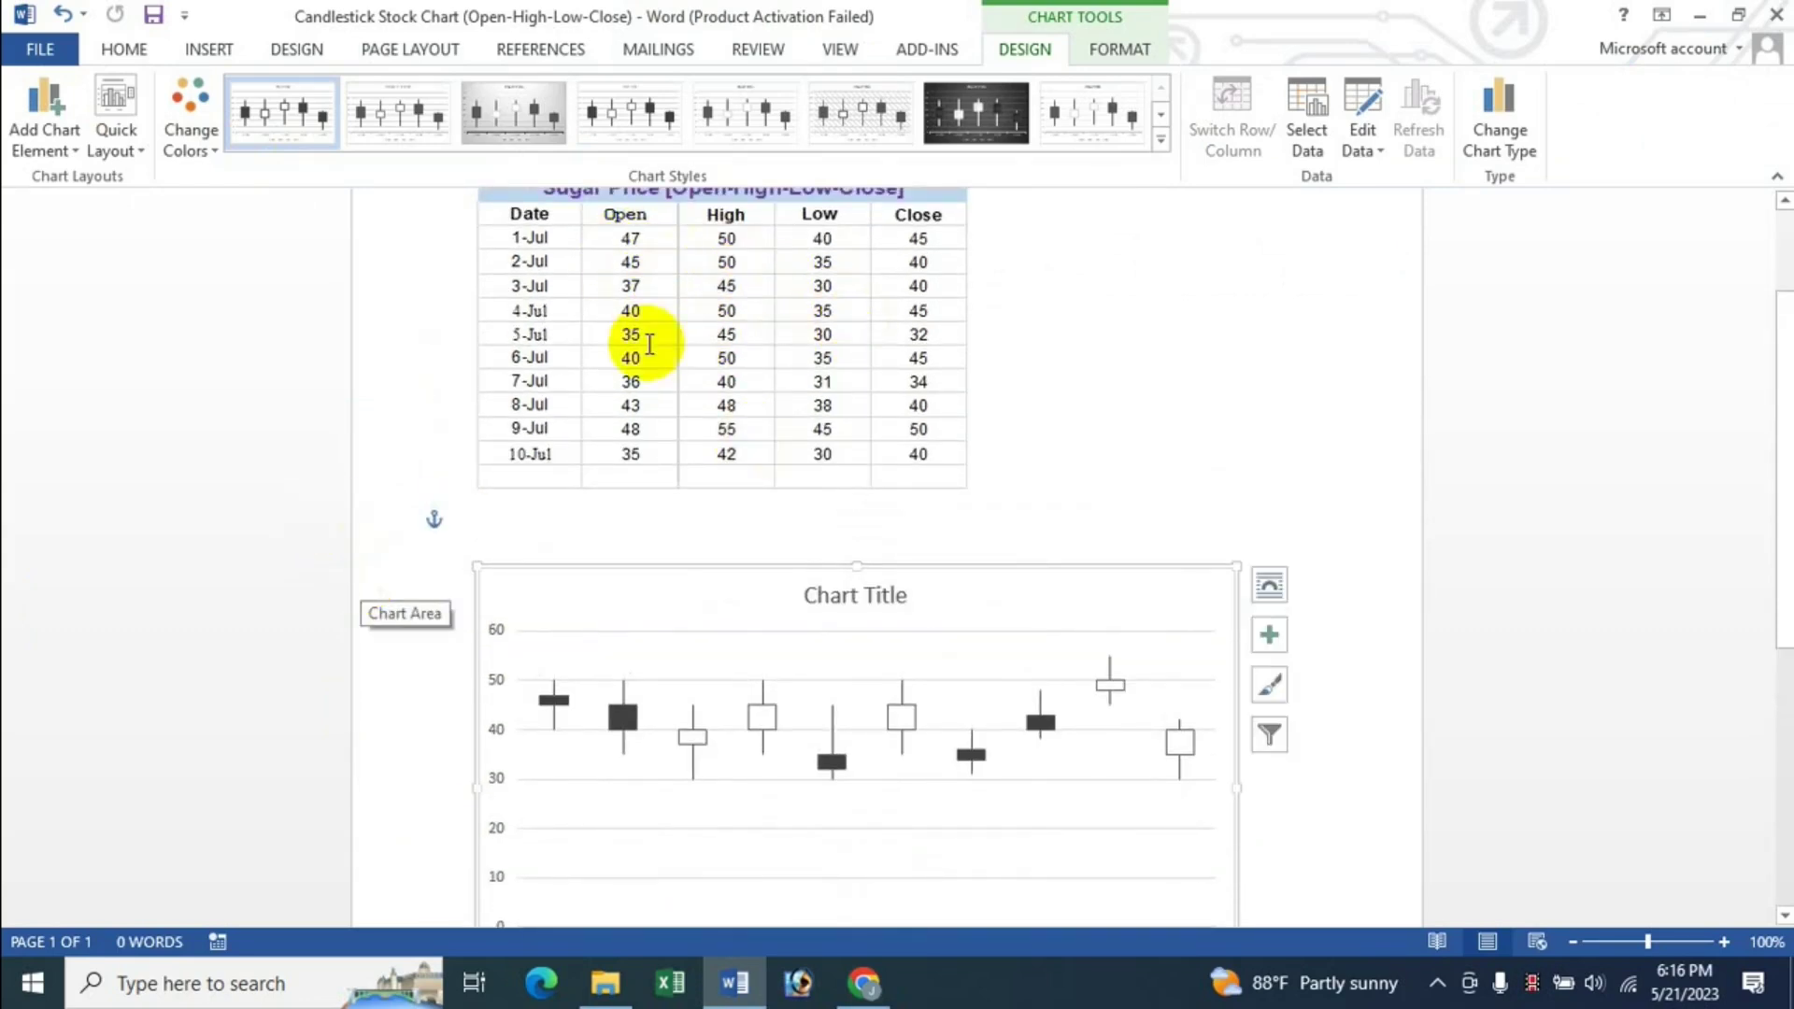
pyautogui.scroll(-3, 861, 501)
pyautogui.scroll(3, 834, 496)
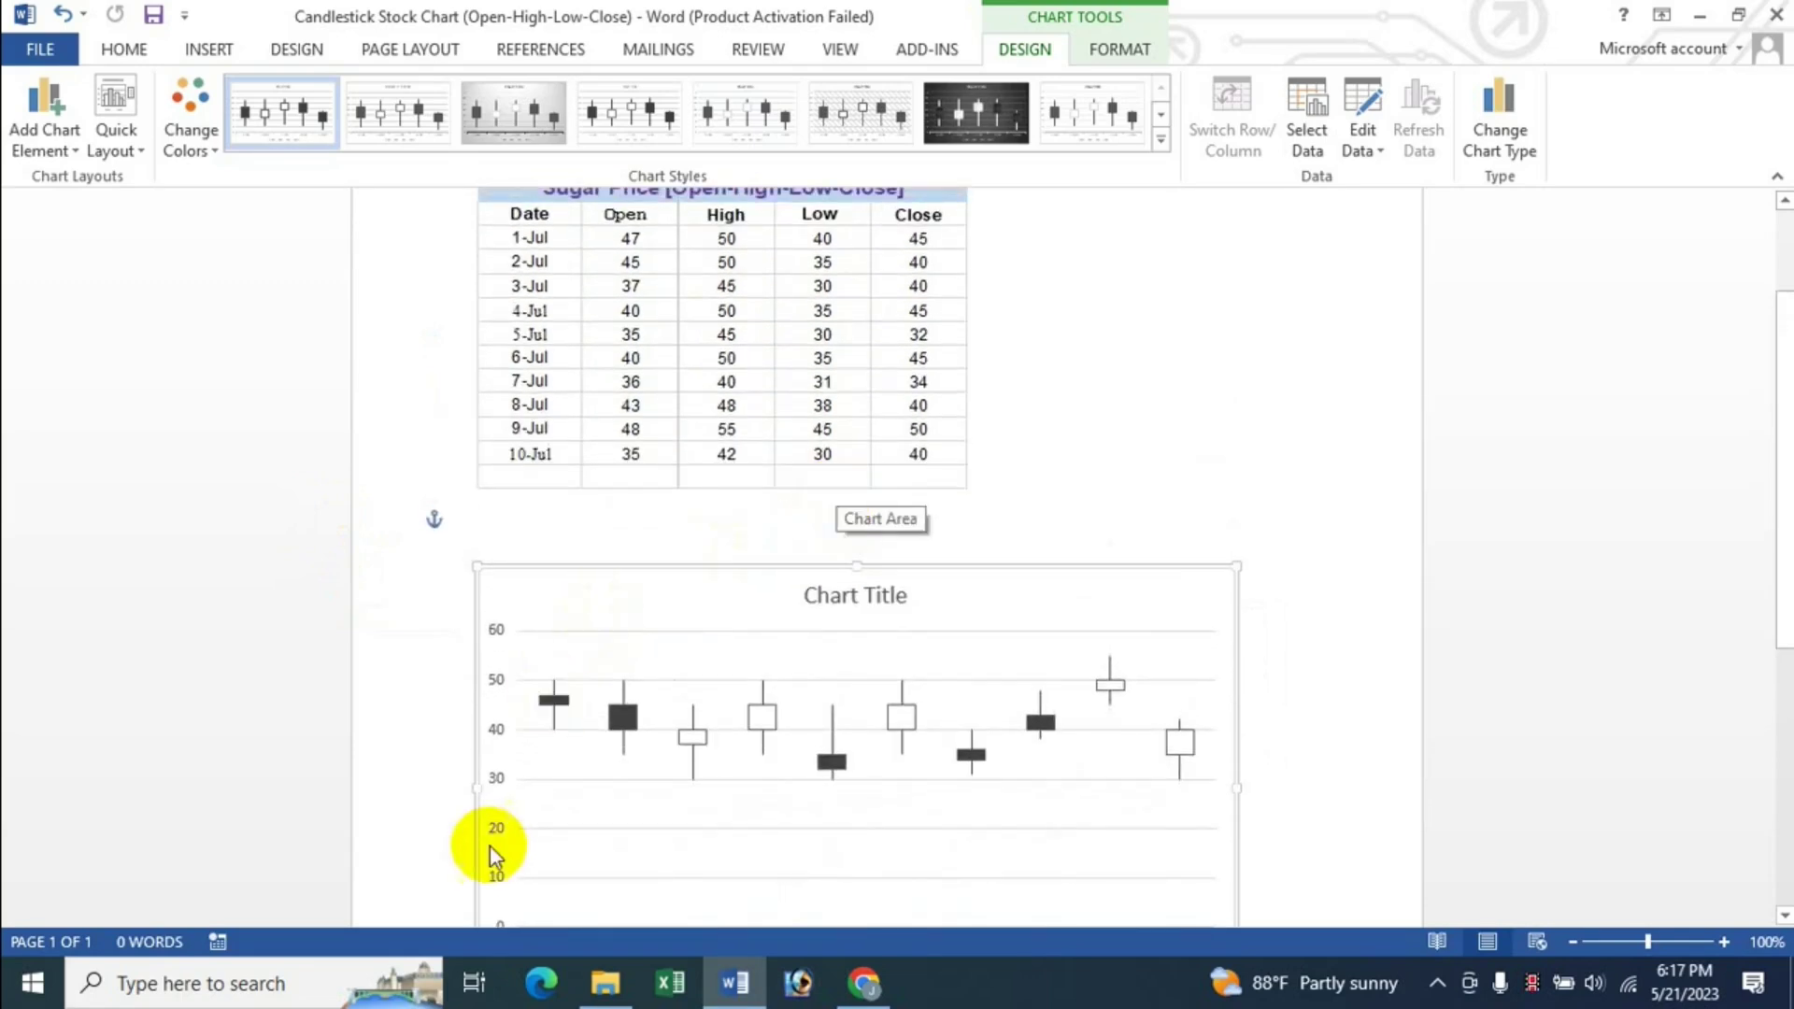
pyautogui.scroll(-3, 439, 724)
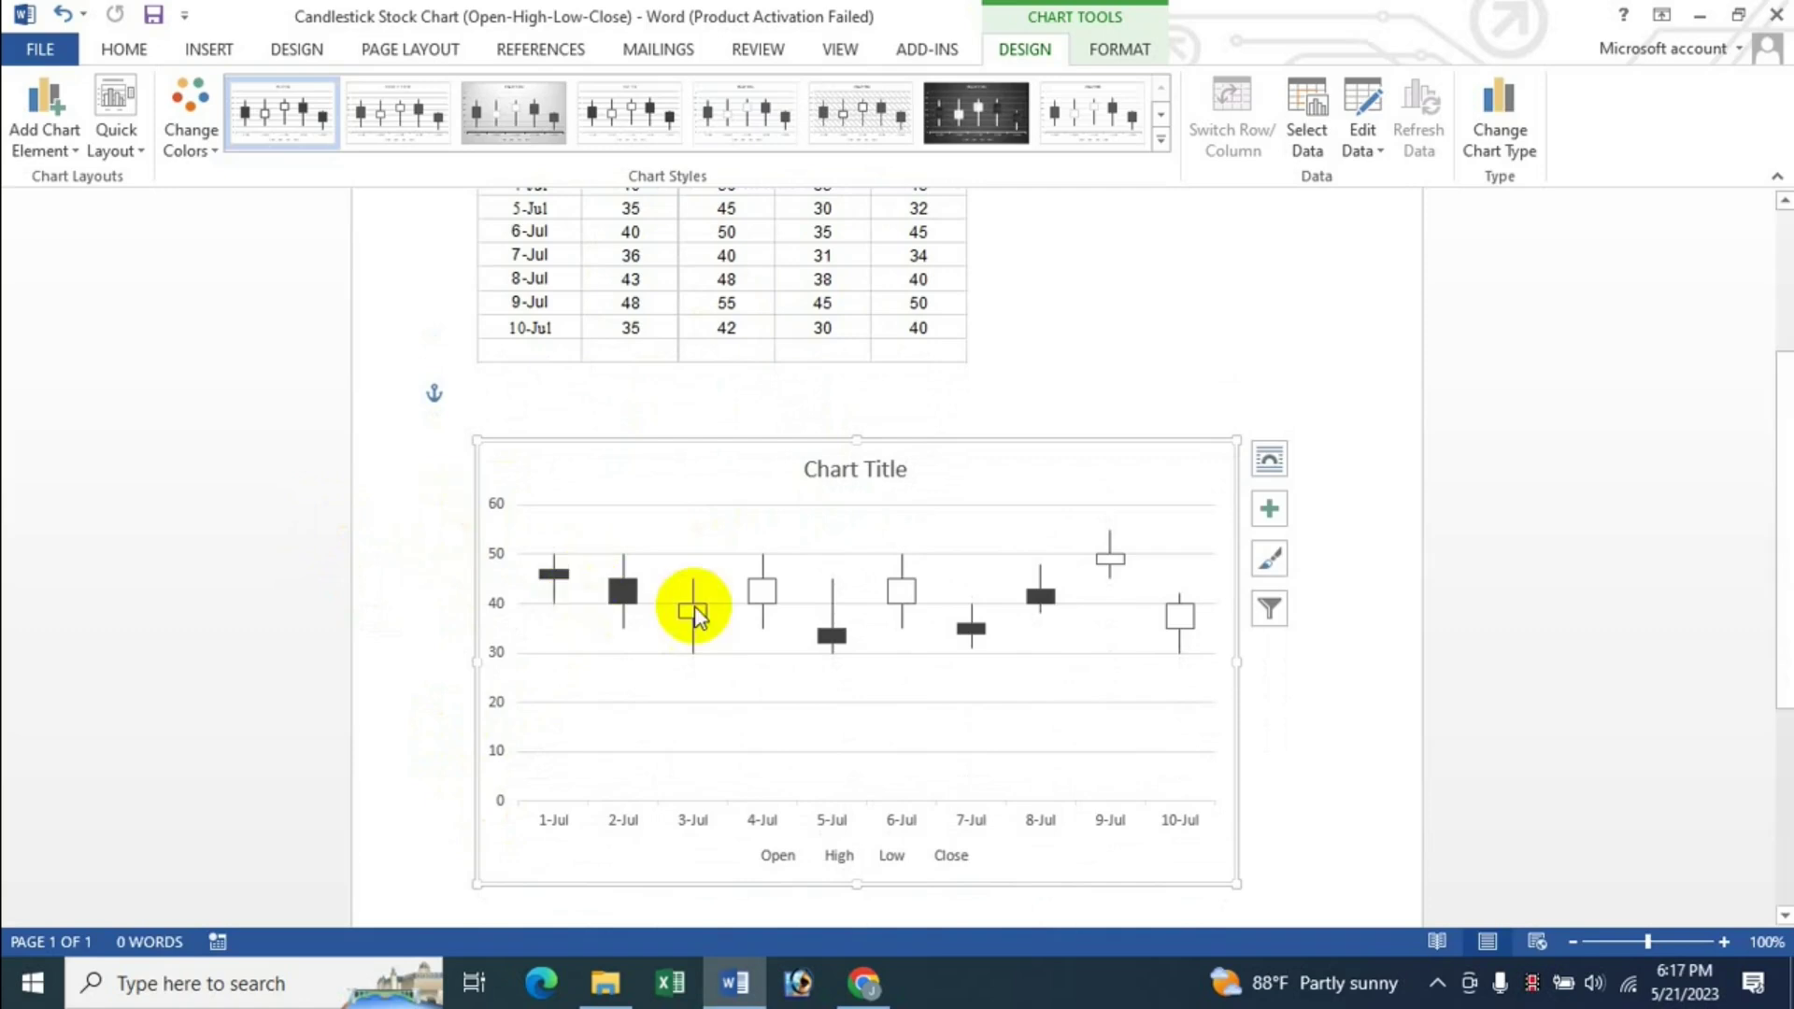
pyautogui.scroll(3, 834, 504)
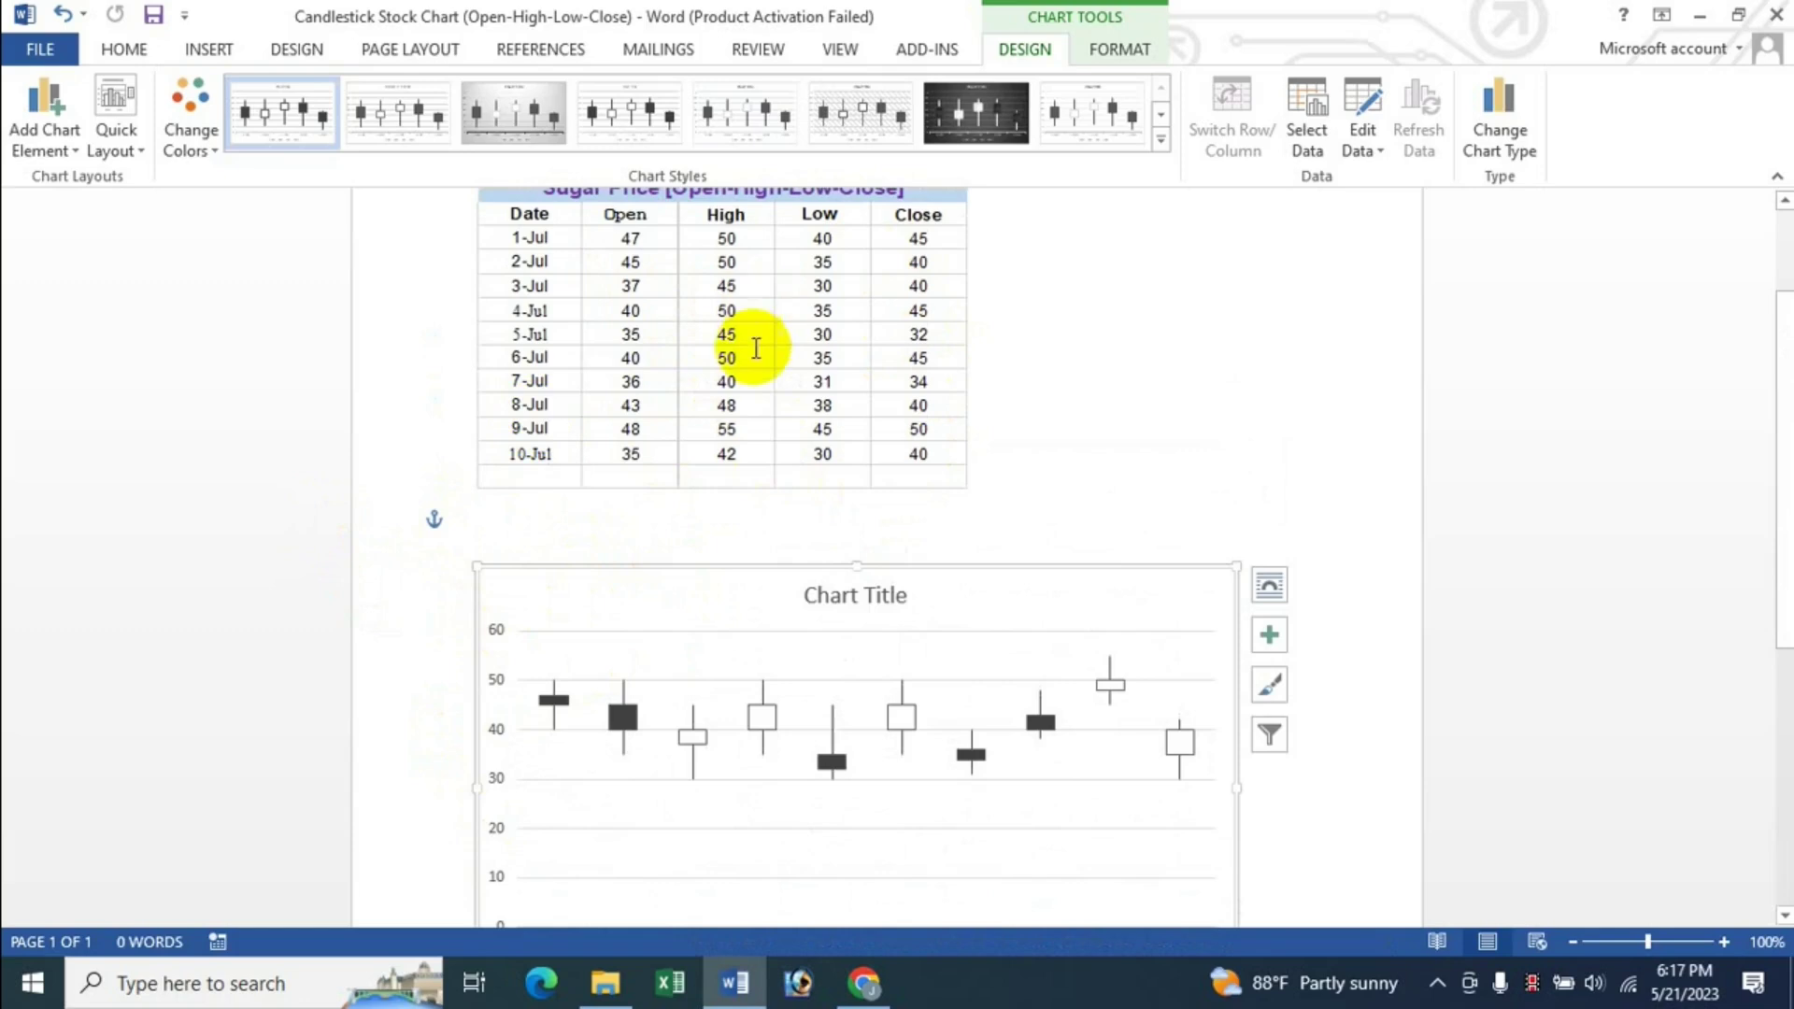
pyautogui.scroll(-3, 585, 663)
pyautogui.click(496, 527)
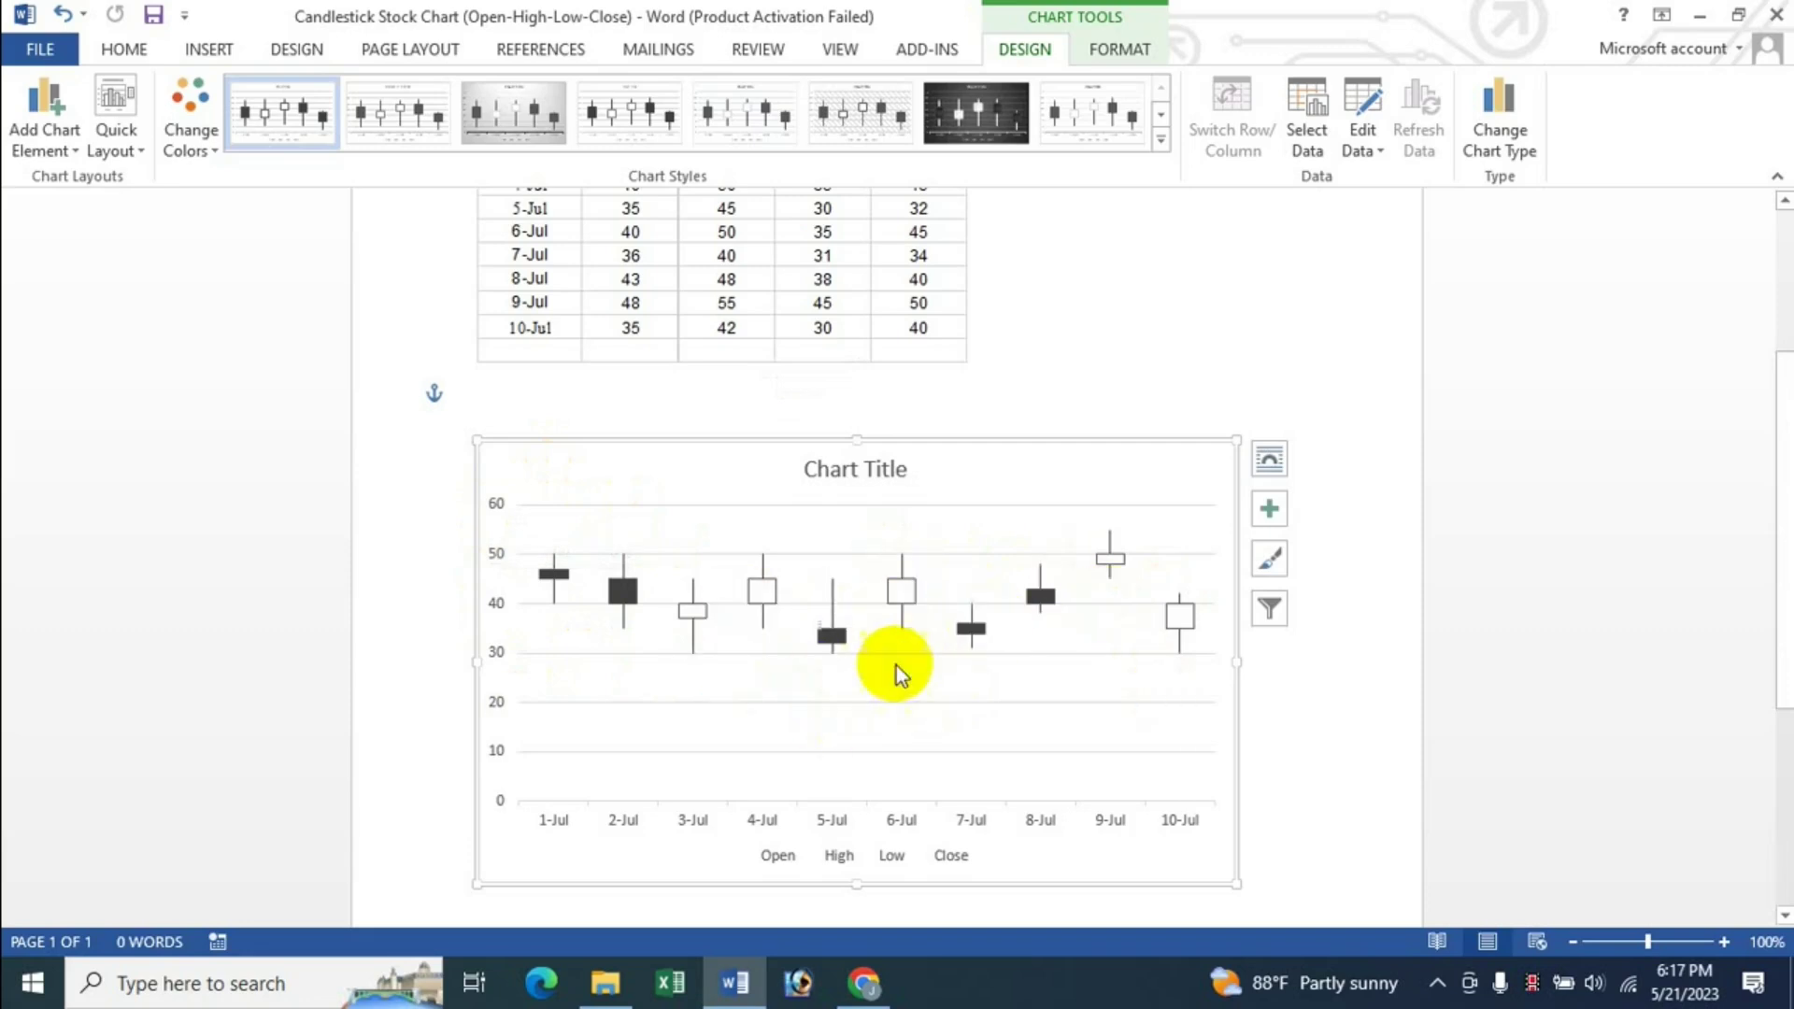
pyautogui.scroll(3, 962, 713)
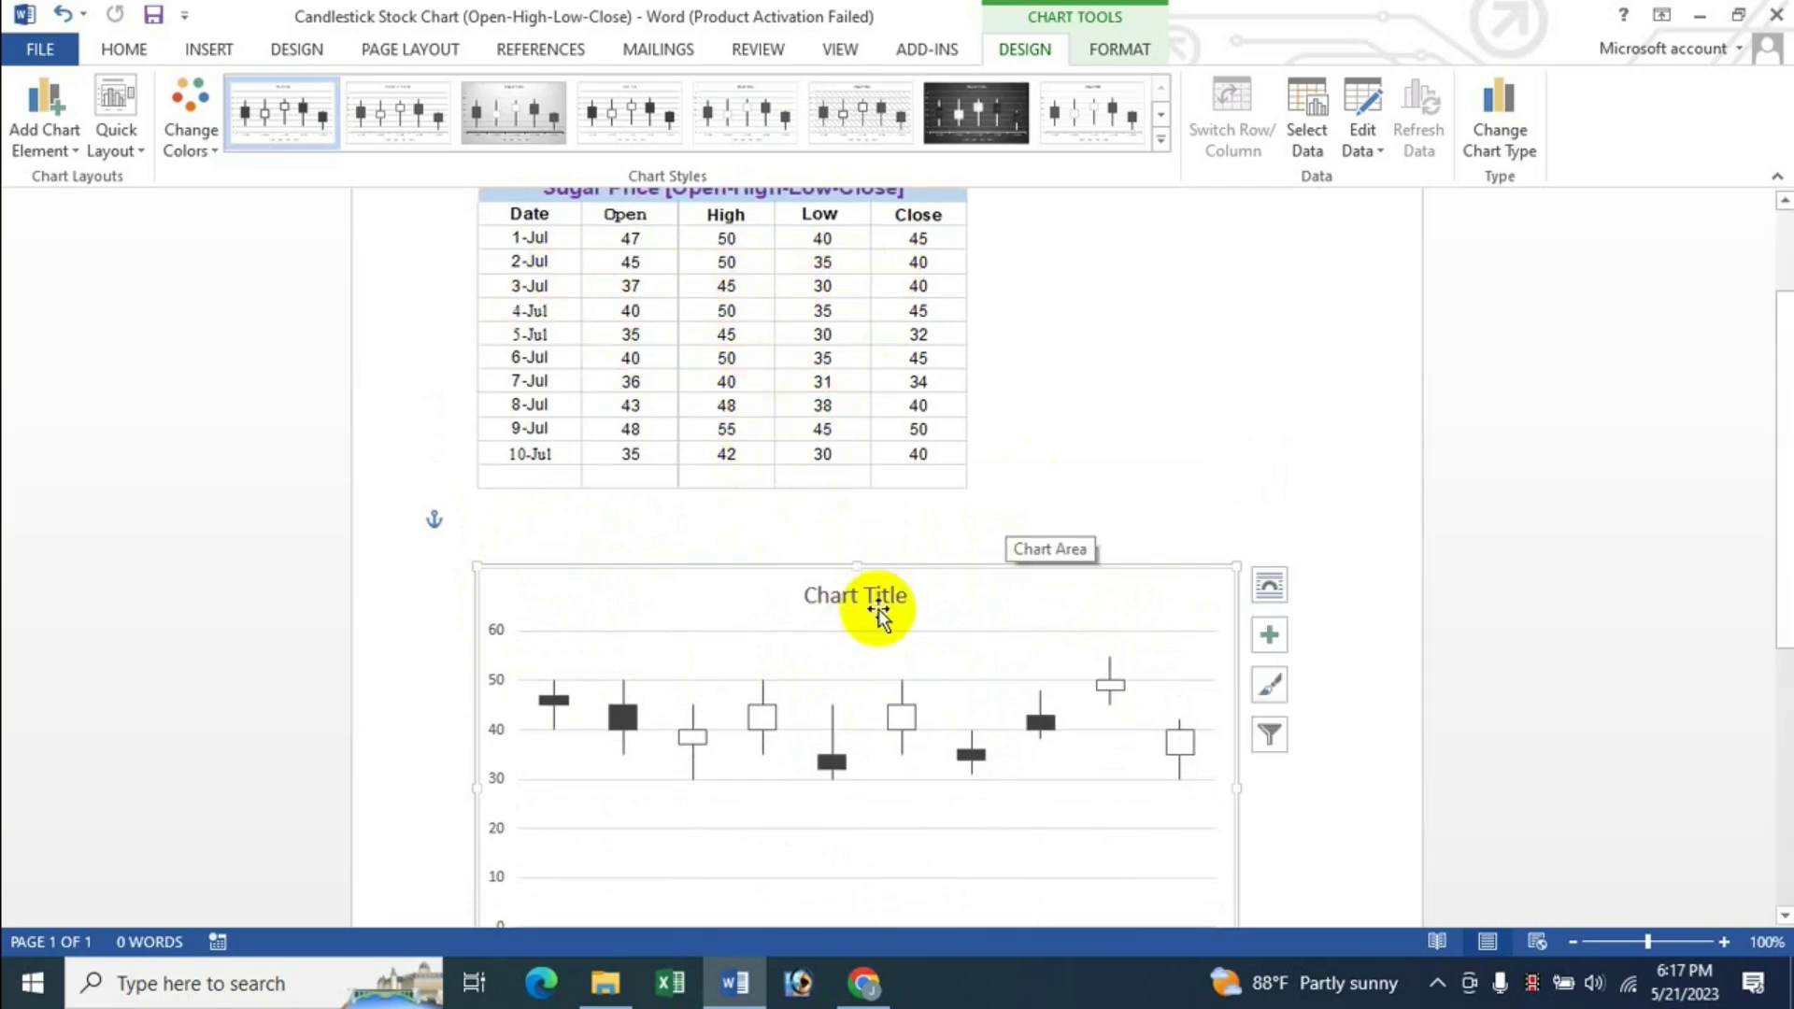
pyautogui.scroll(-3, 937, 759)
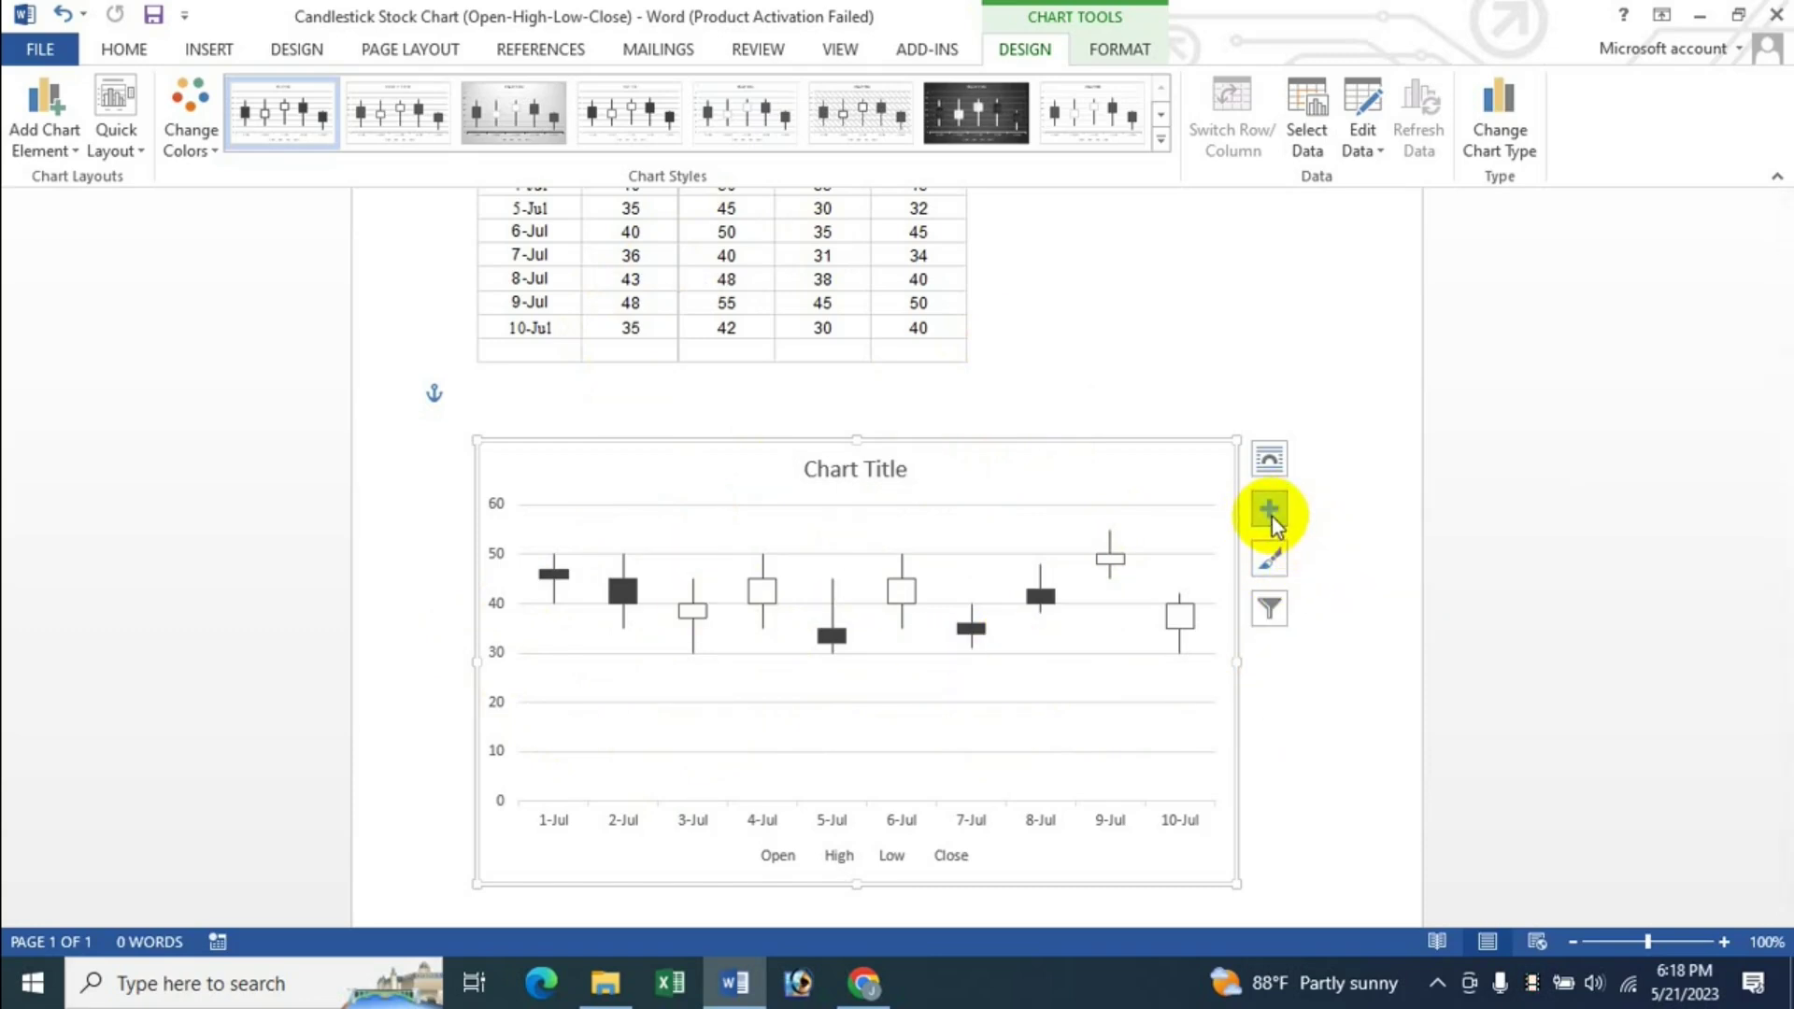
# Step: Add data labels to the candlestick chart and show them as callouts
pyautogui.click(1271, 517)
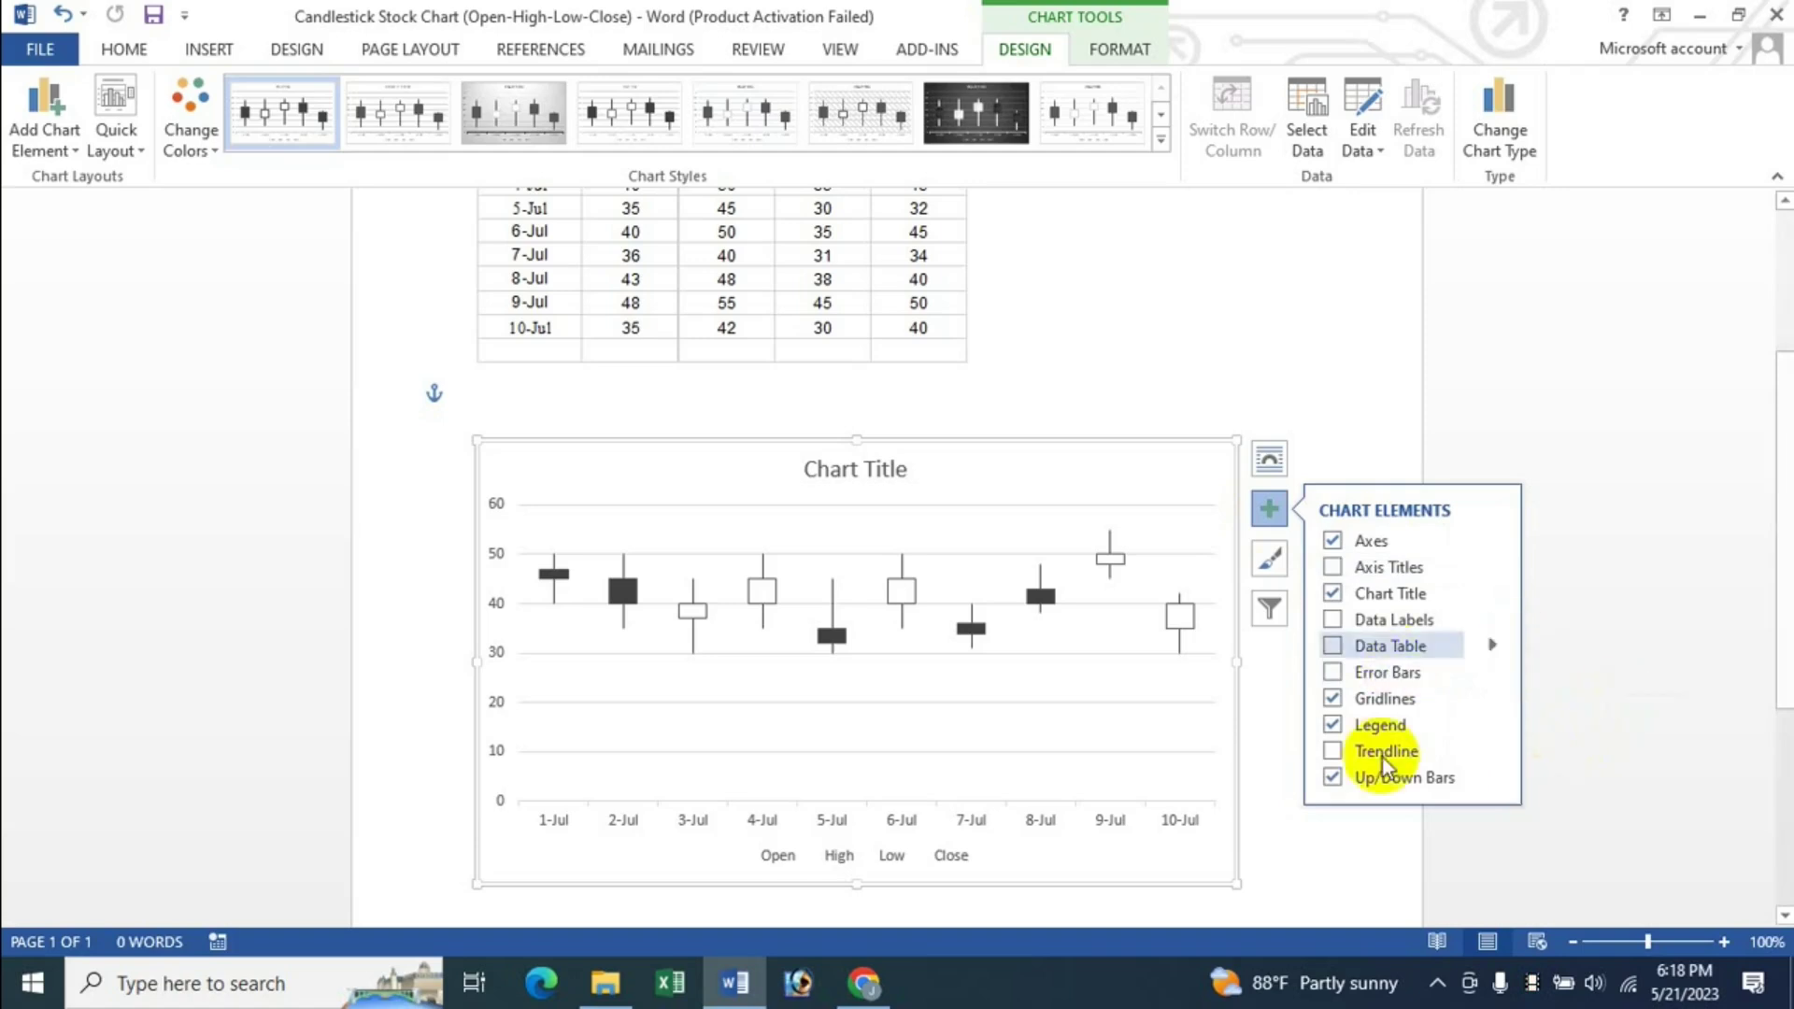
pyautogui.click(1334, 623)
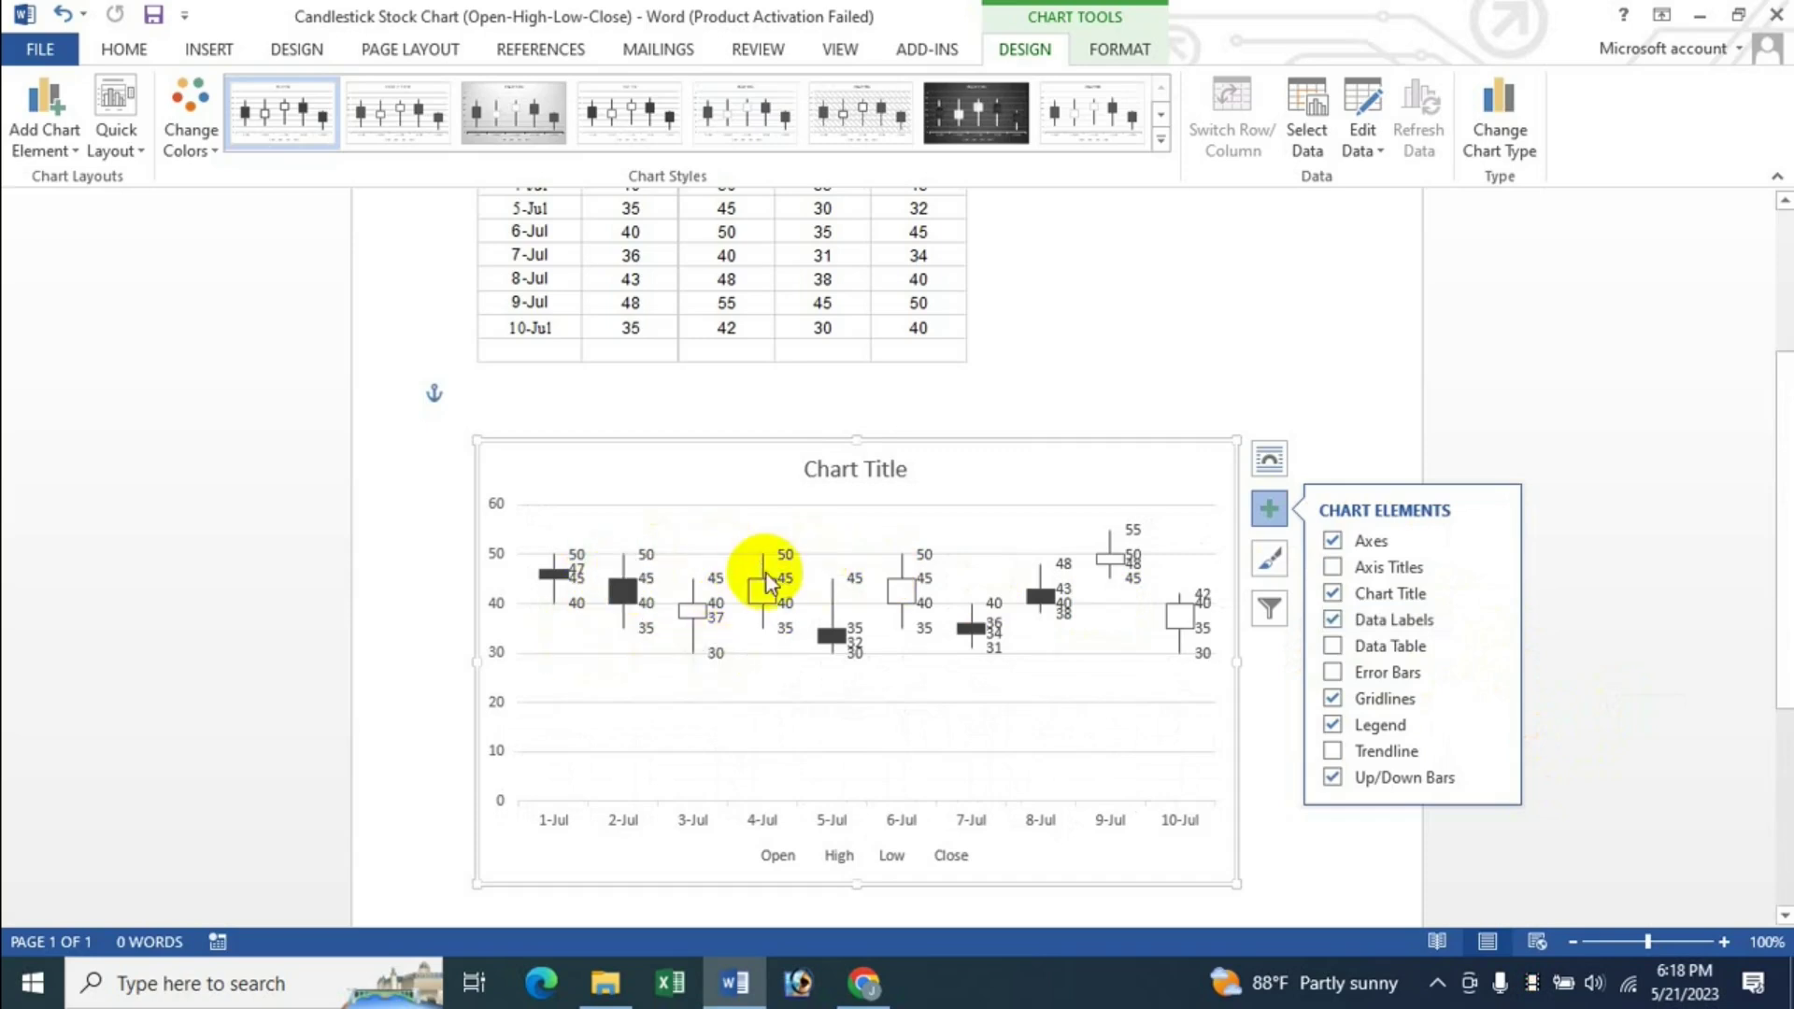
pyautogui.click(1037, 596)
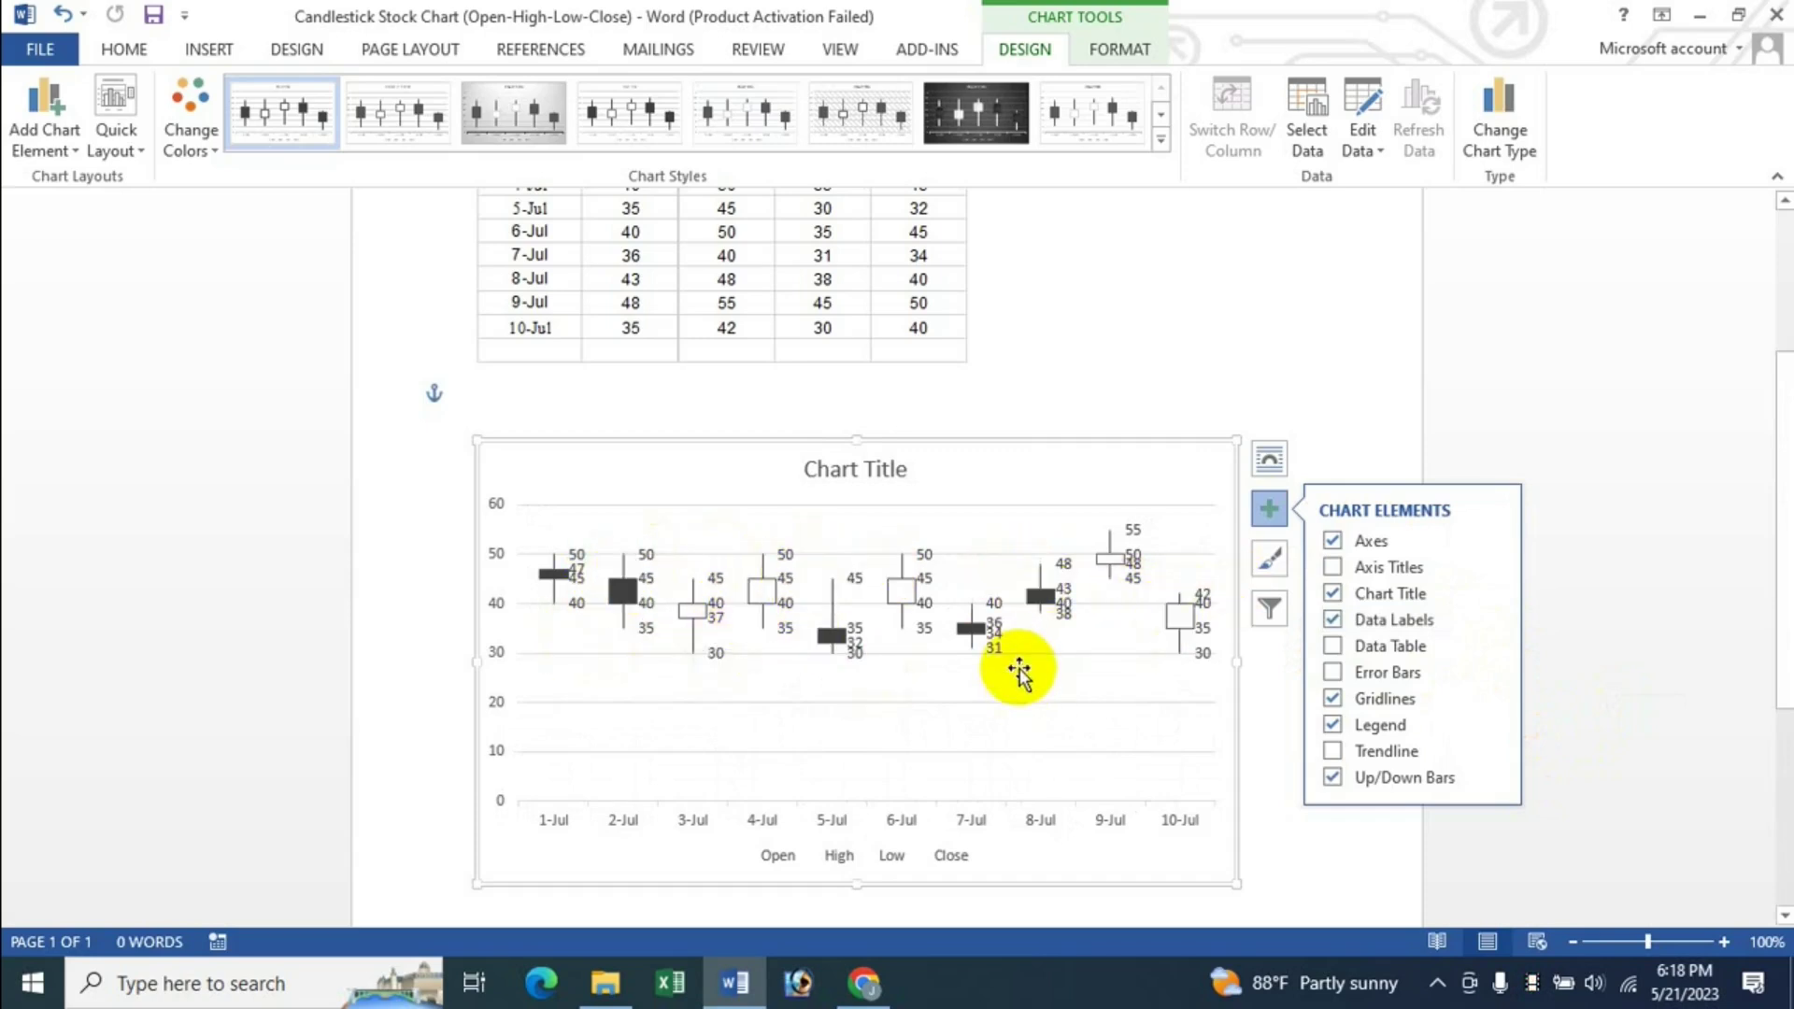
pyautogui.click(1494, 620)
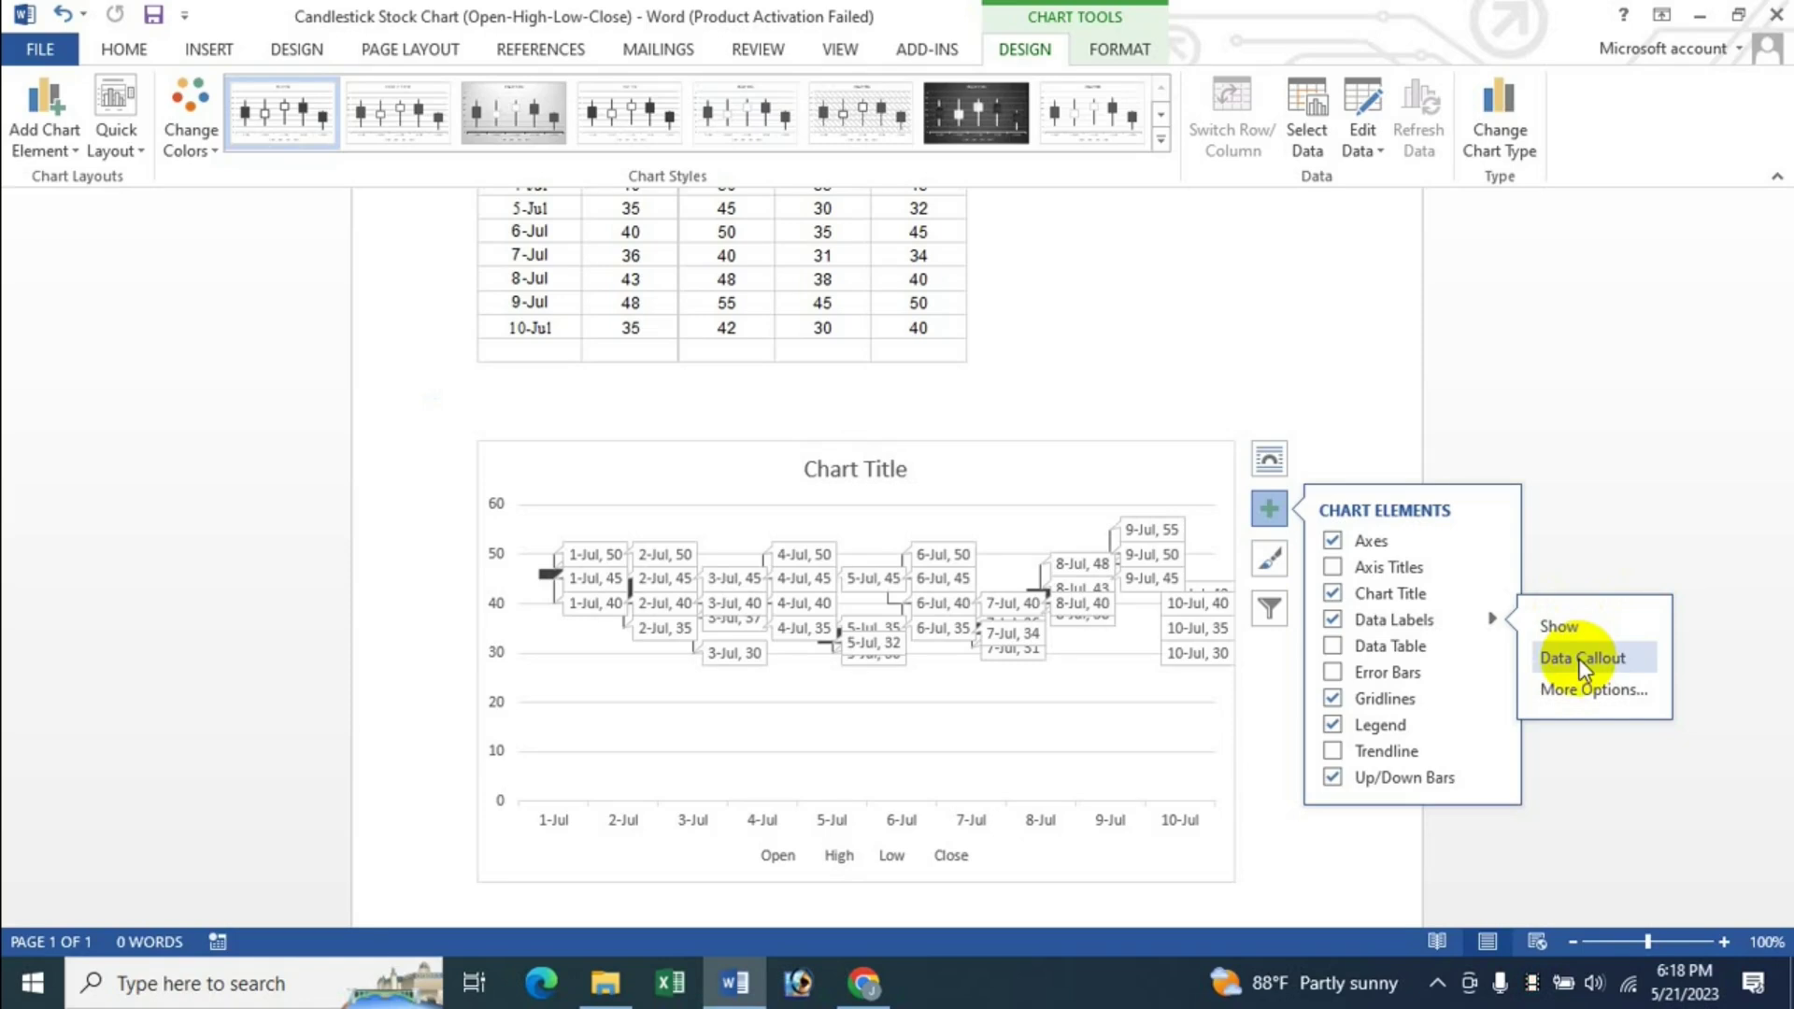
pyautogui.click(1582, 664)
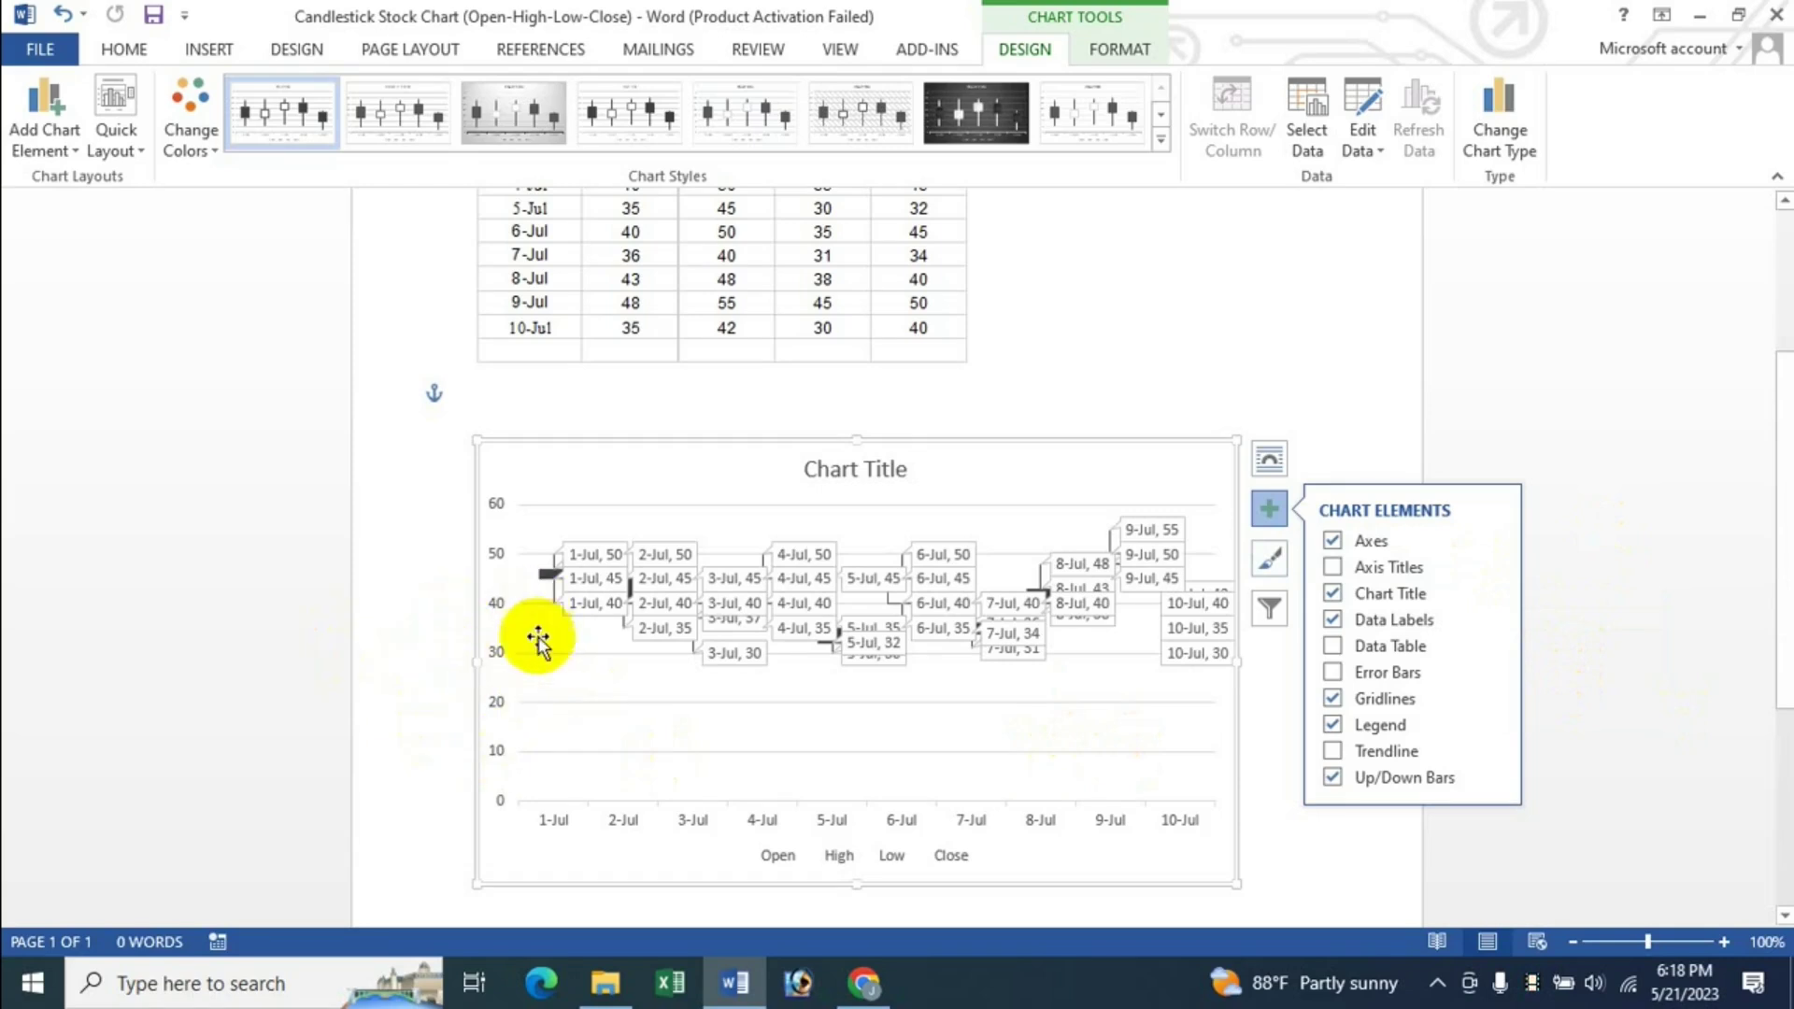
# Step: Look at the data label formatting settings, then turn Data Labels off entirely
pyautogui.click(585, 582)
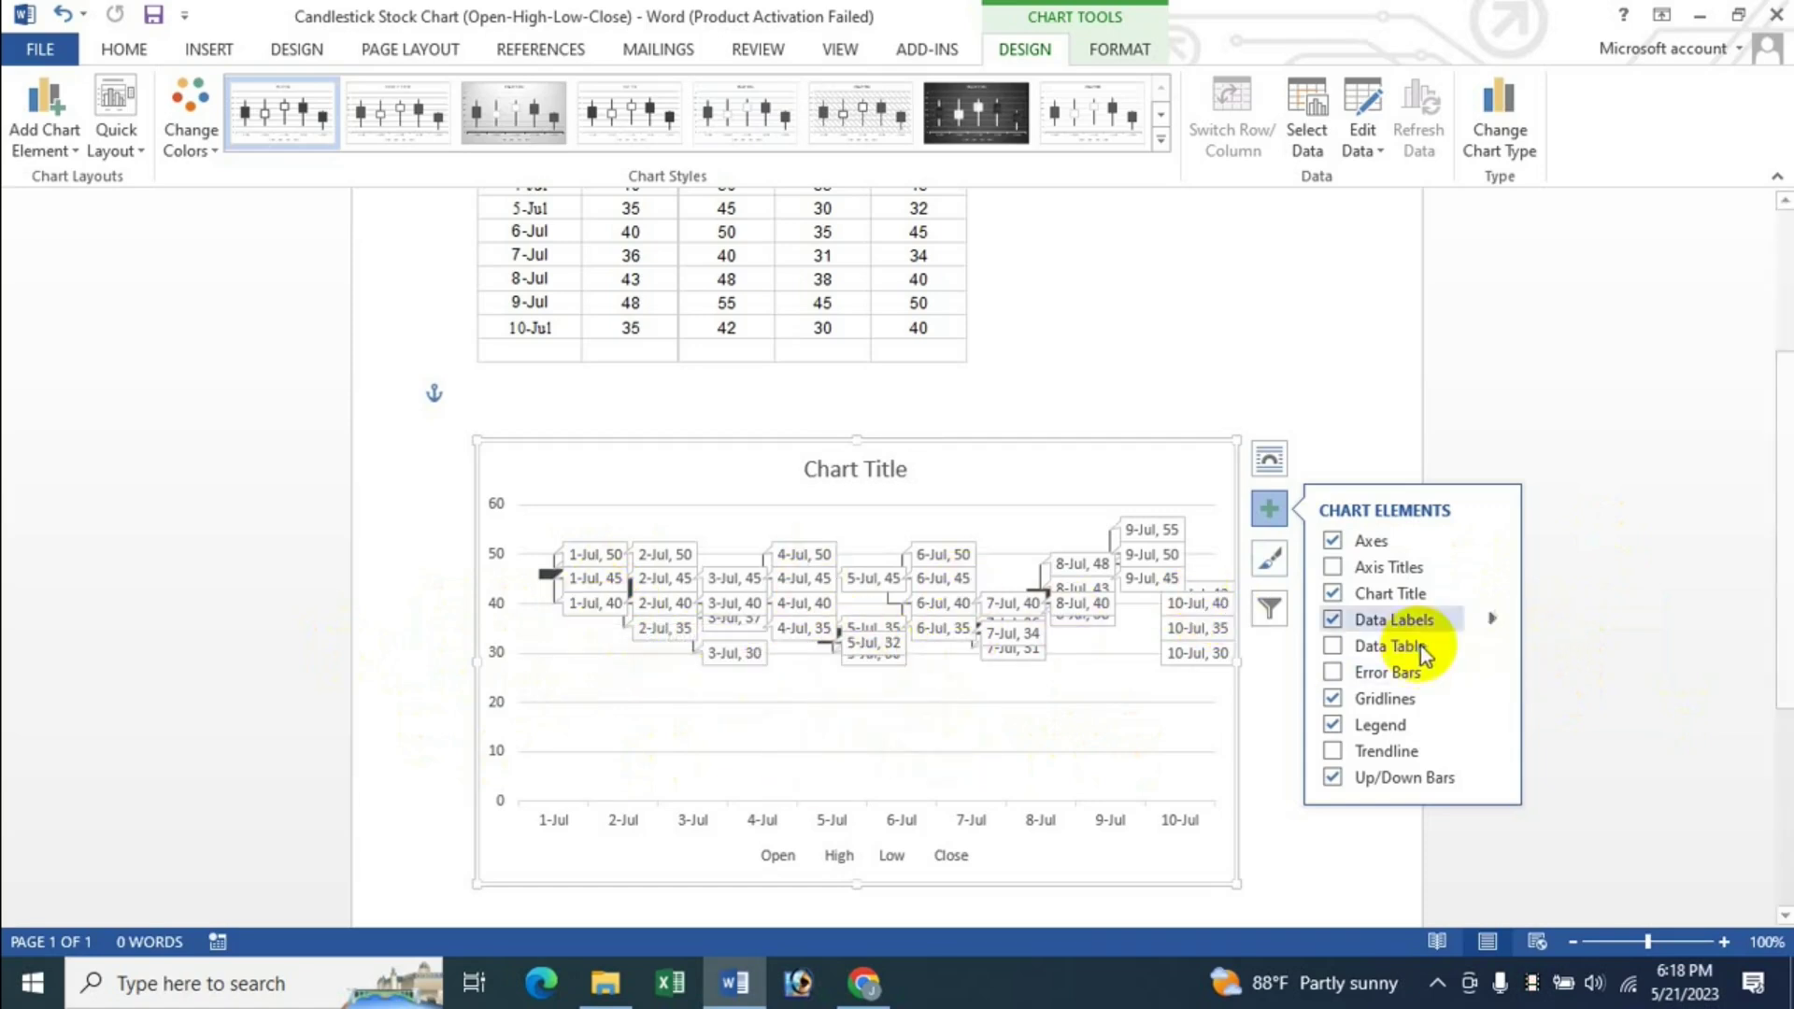
pyautogui.click(1492, 621)
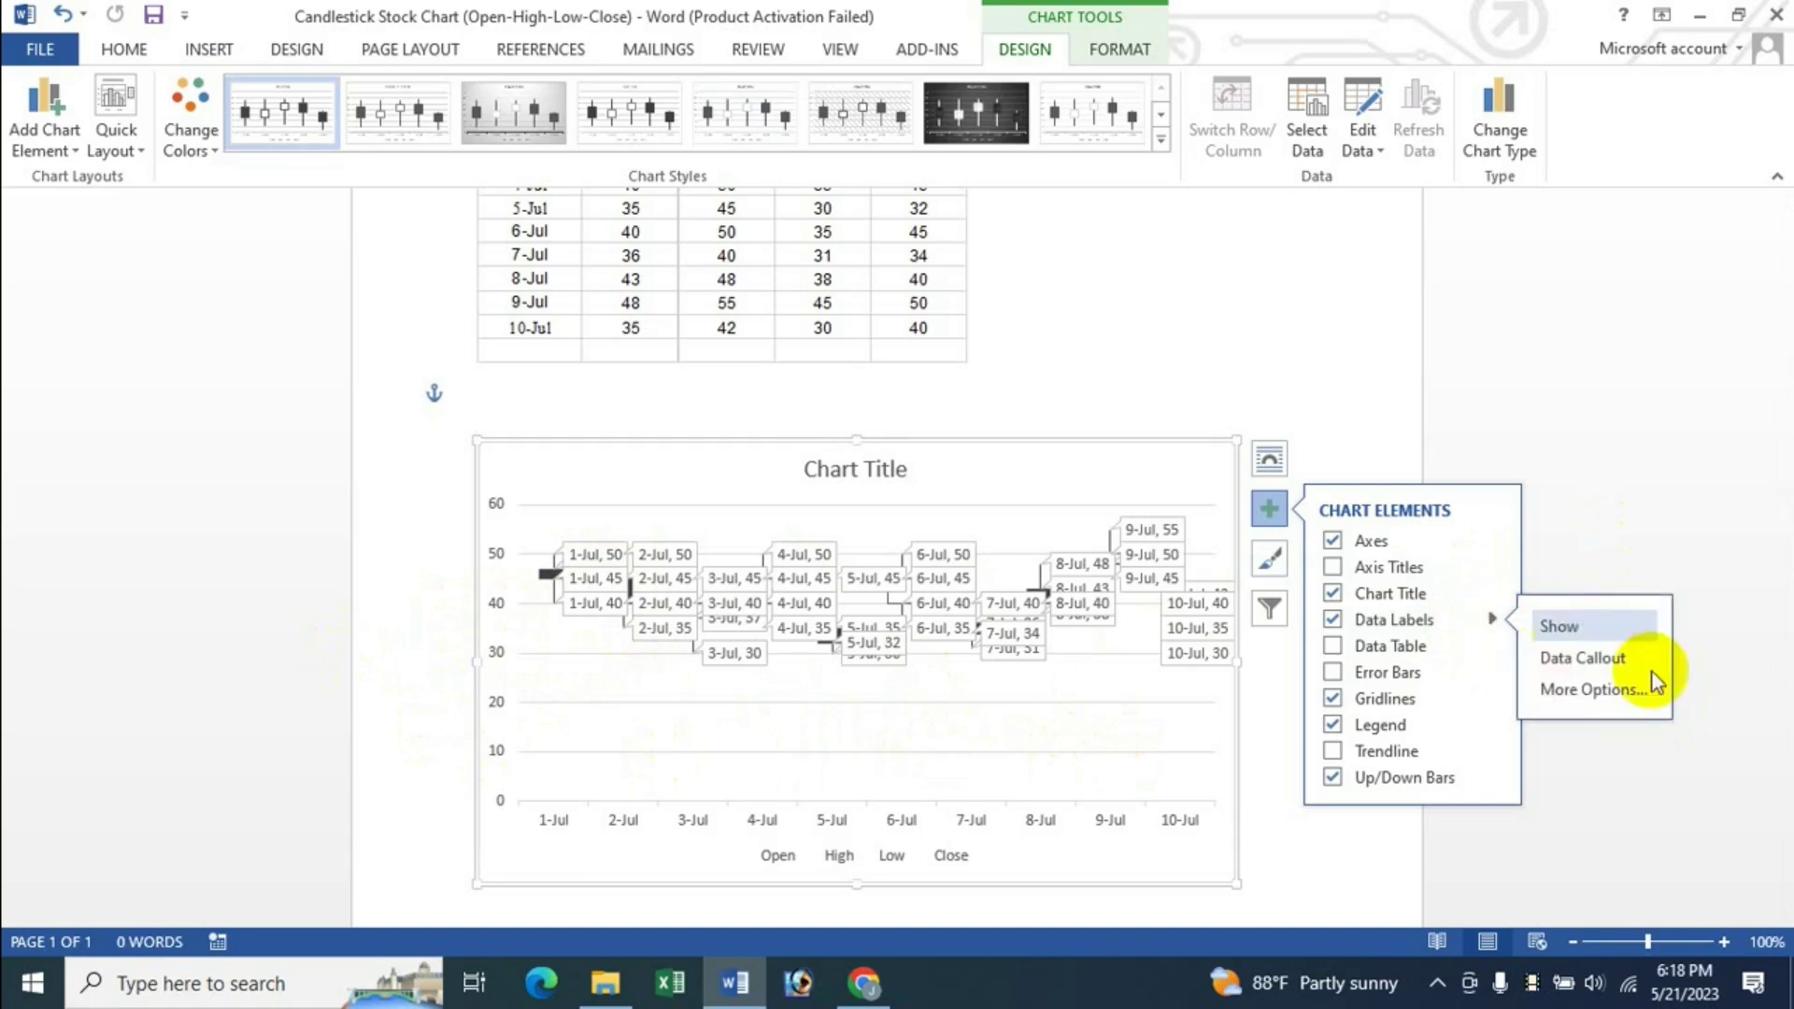
pyautogui.click(1591, 697)
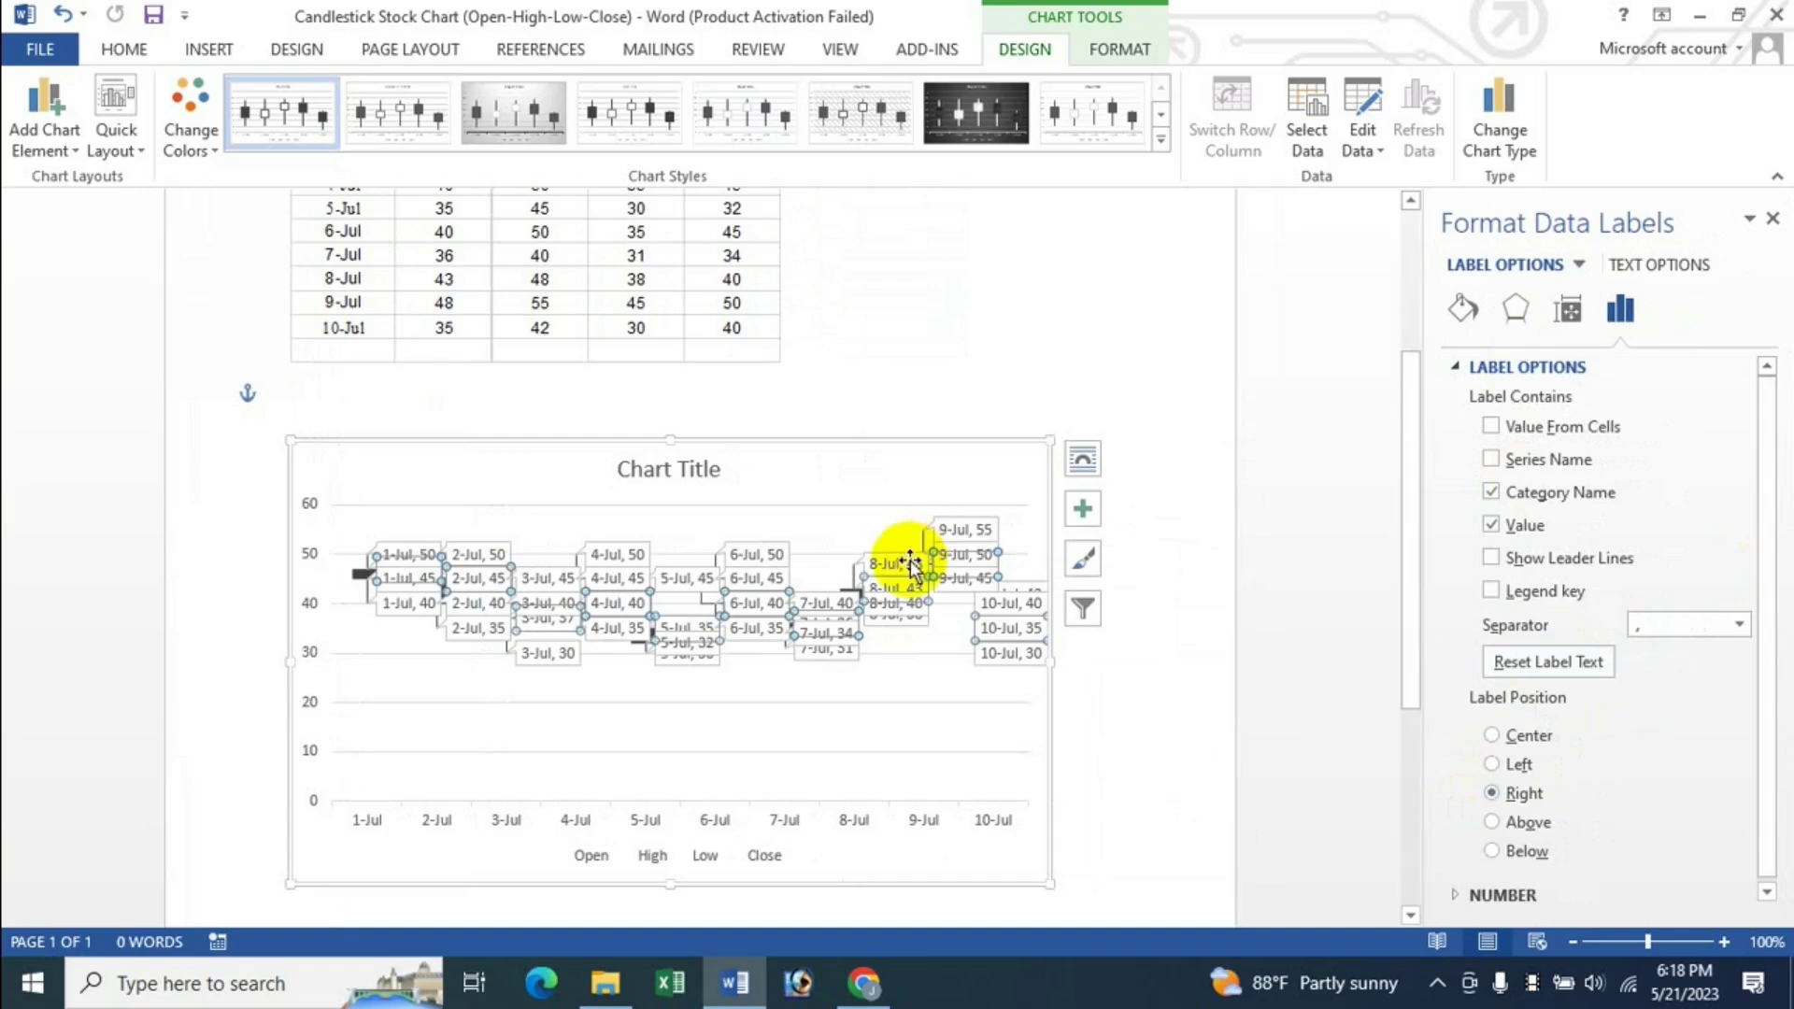
pyautogui.click(1771, 220)
pyautogui.click(1267, 510)
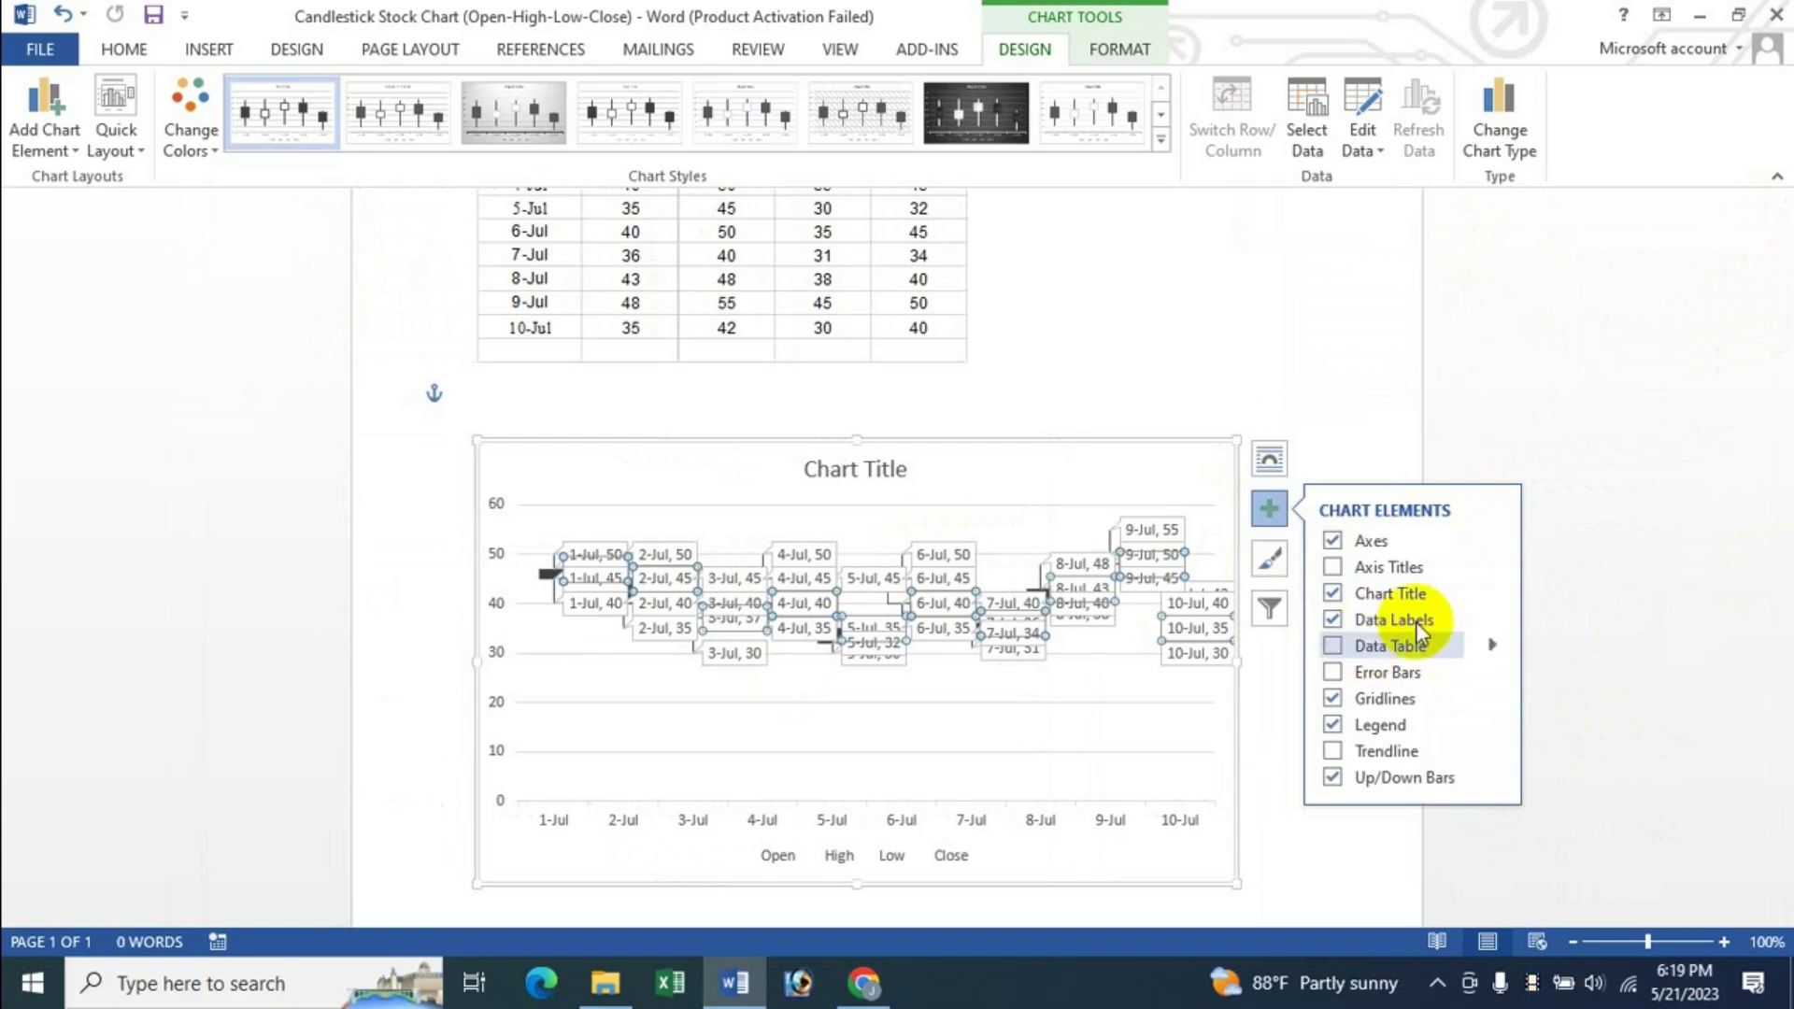
pyautogui.click(1335, 621)
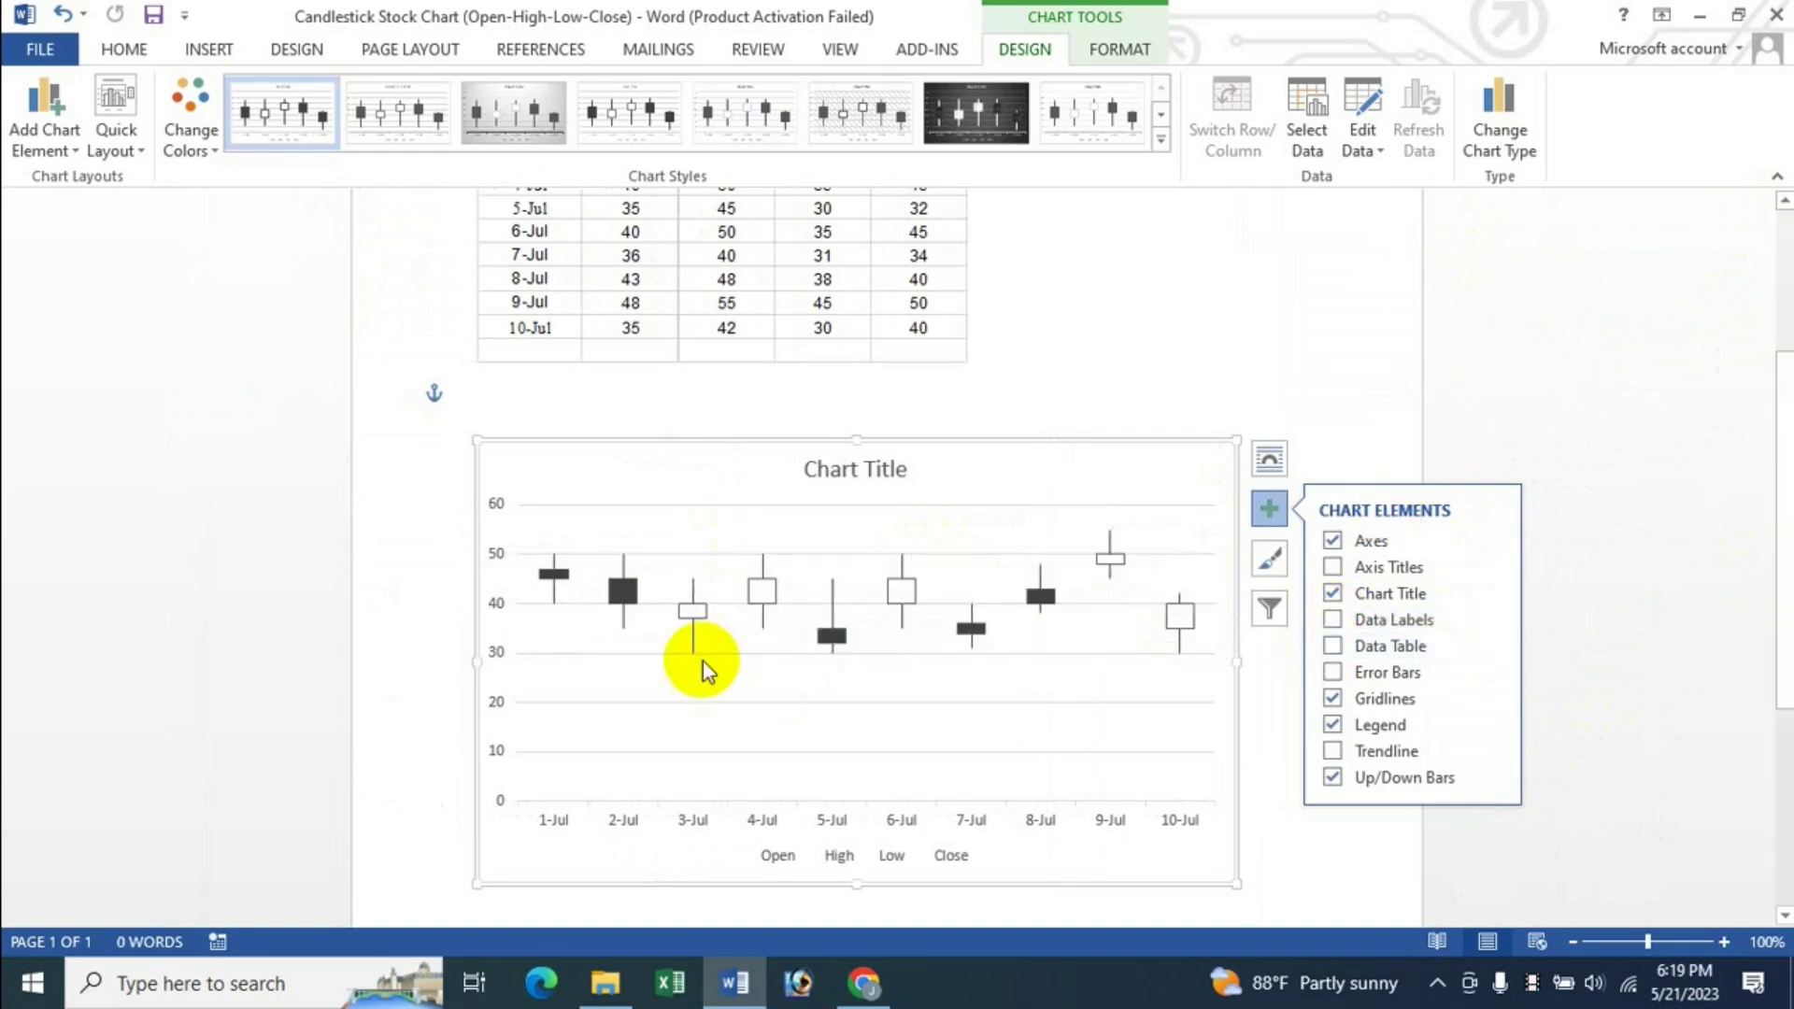
pyautogui.moveTo(678, 624)
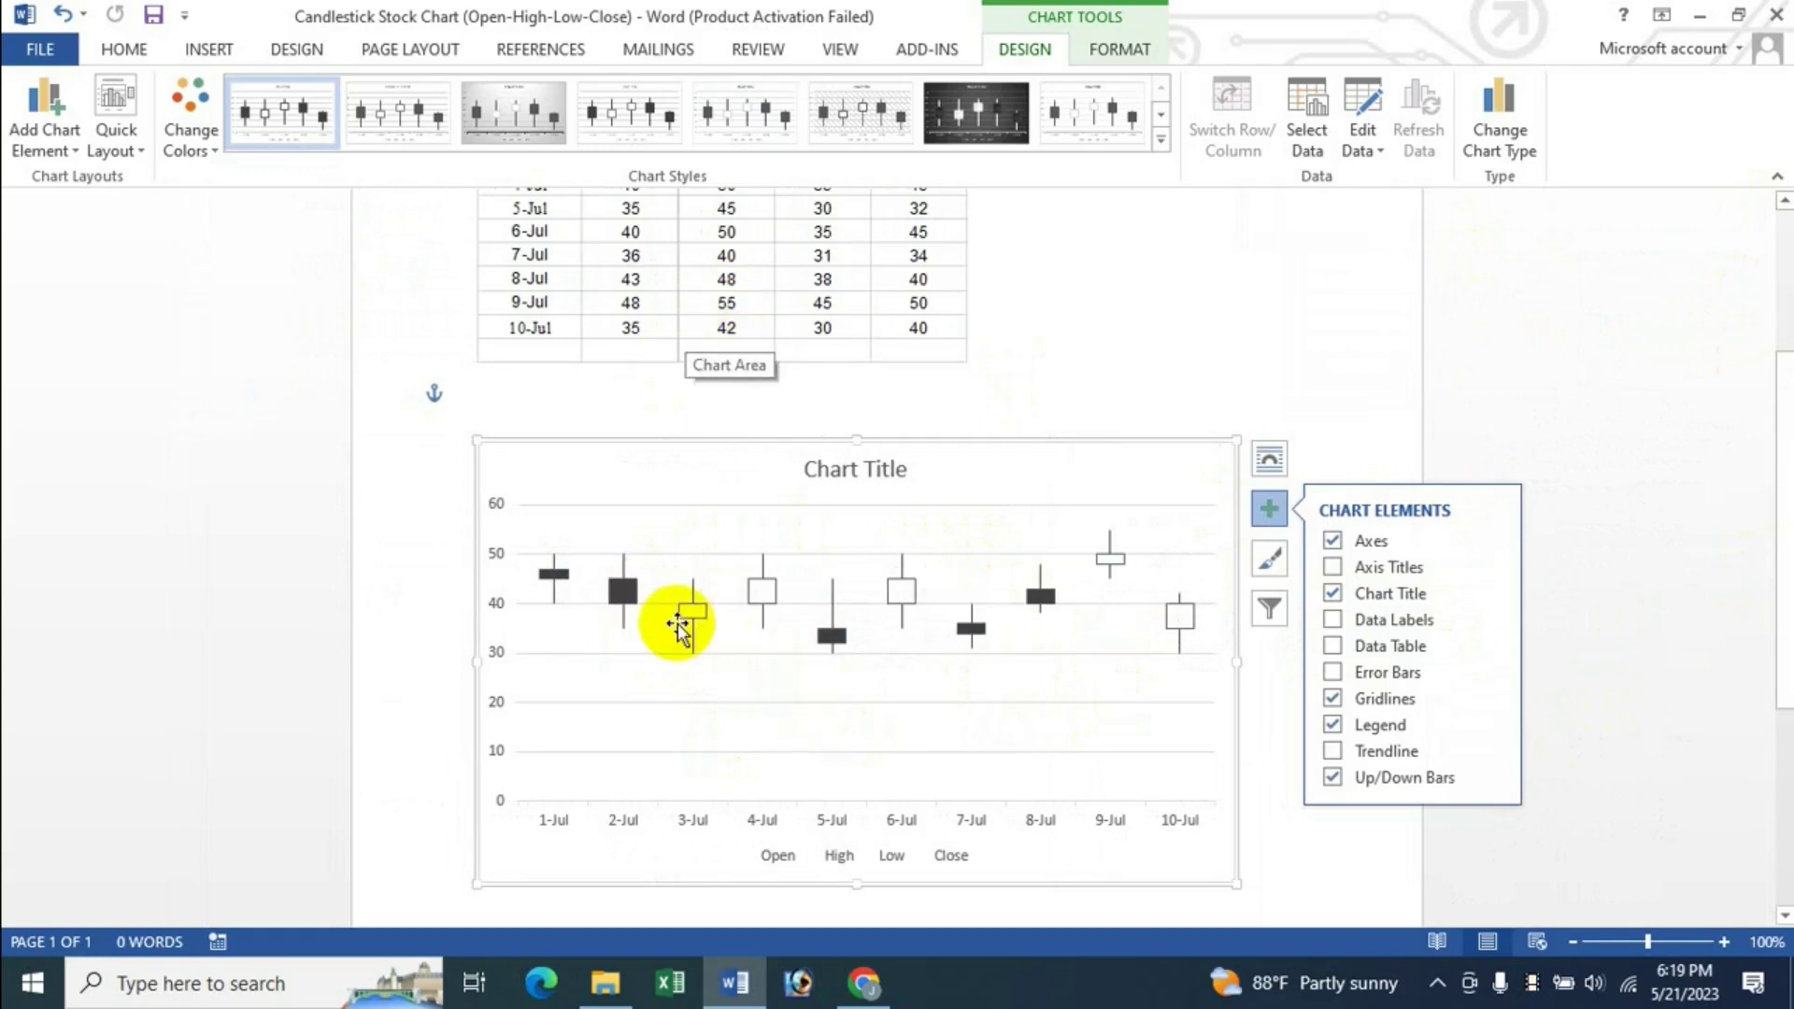
pyautogui.click(1126, 52)
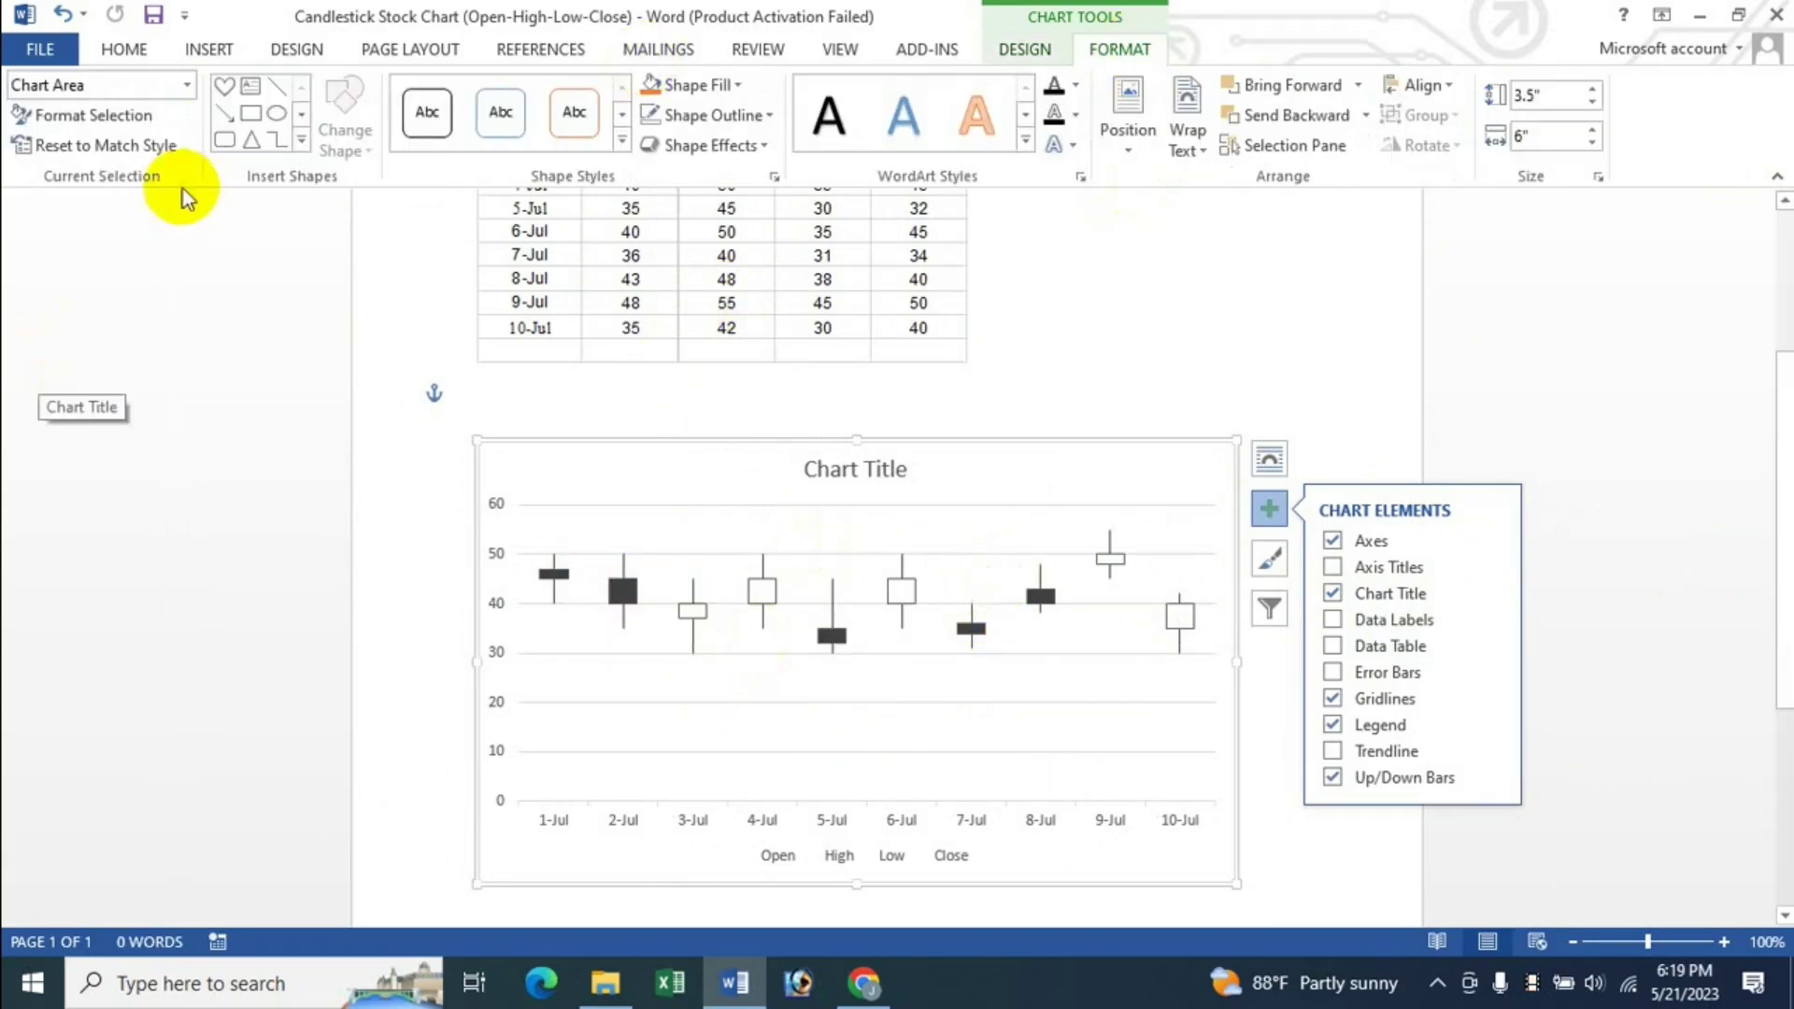
pyautogui.click(185, 88)
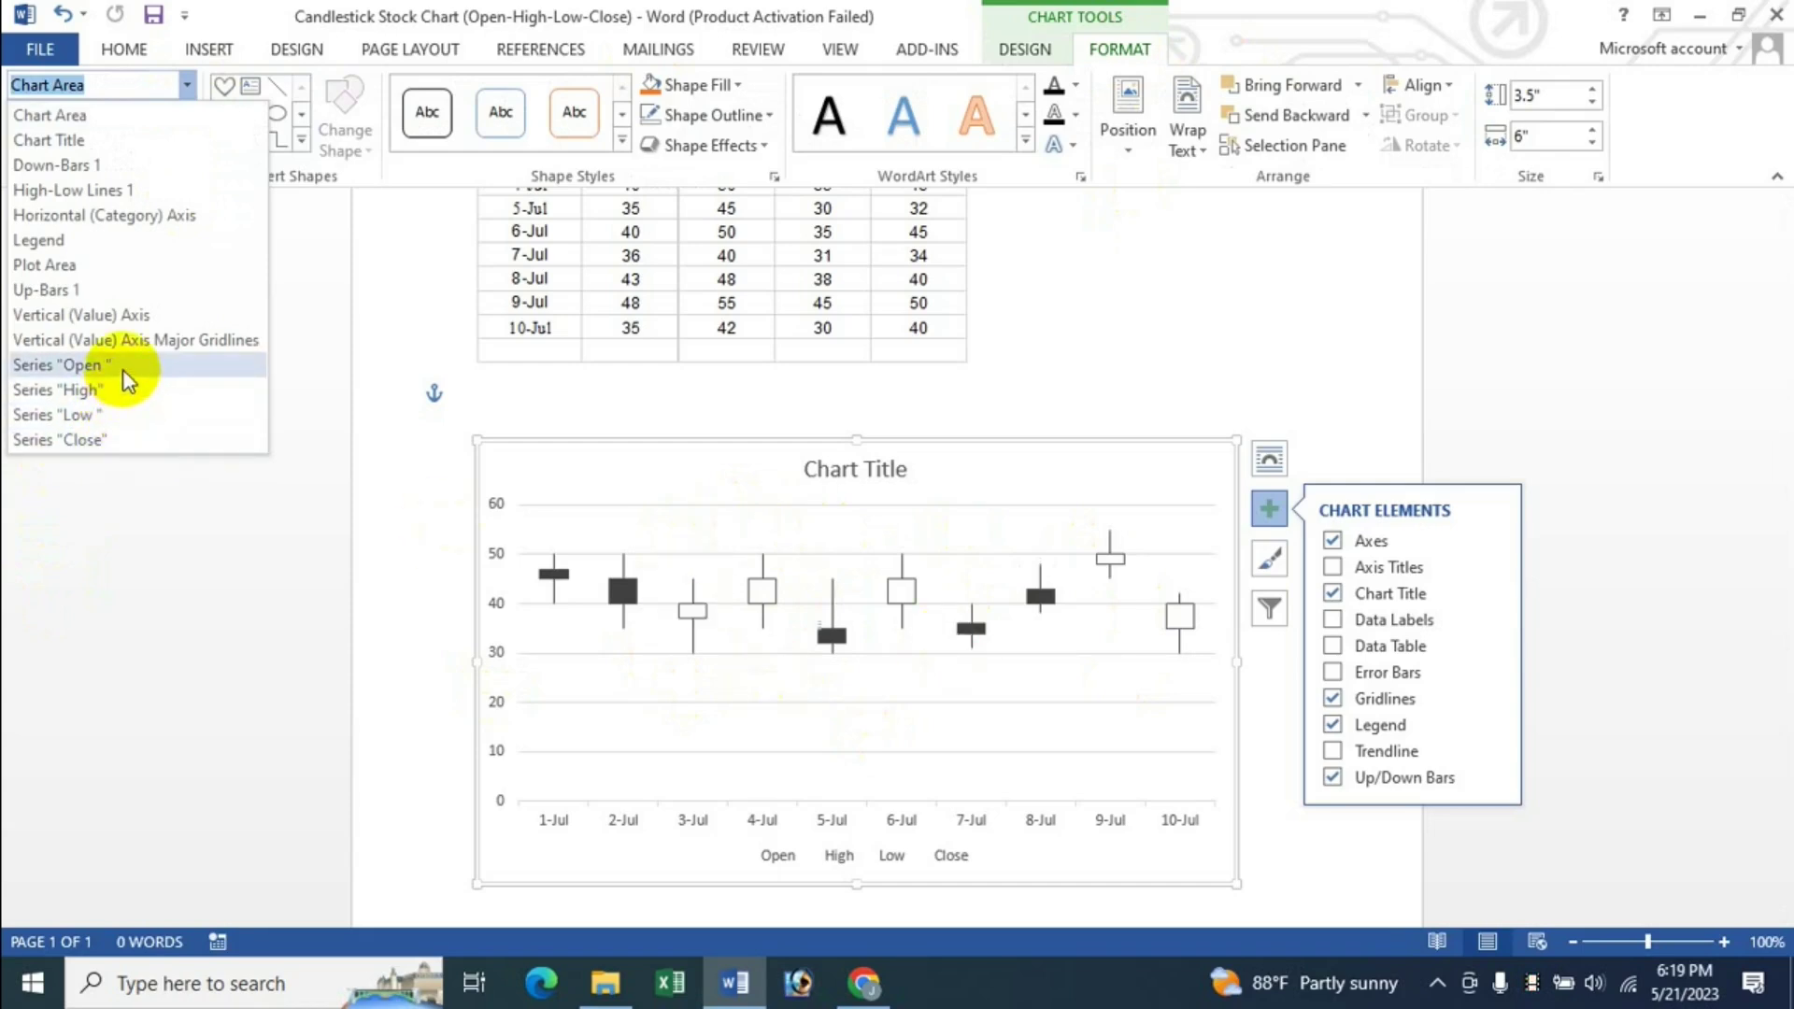
pyautogui.click(62, 365)
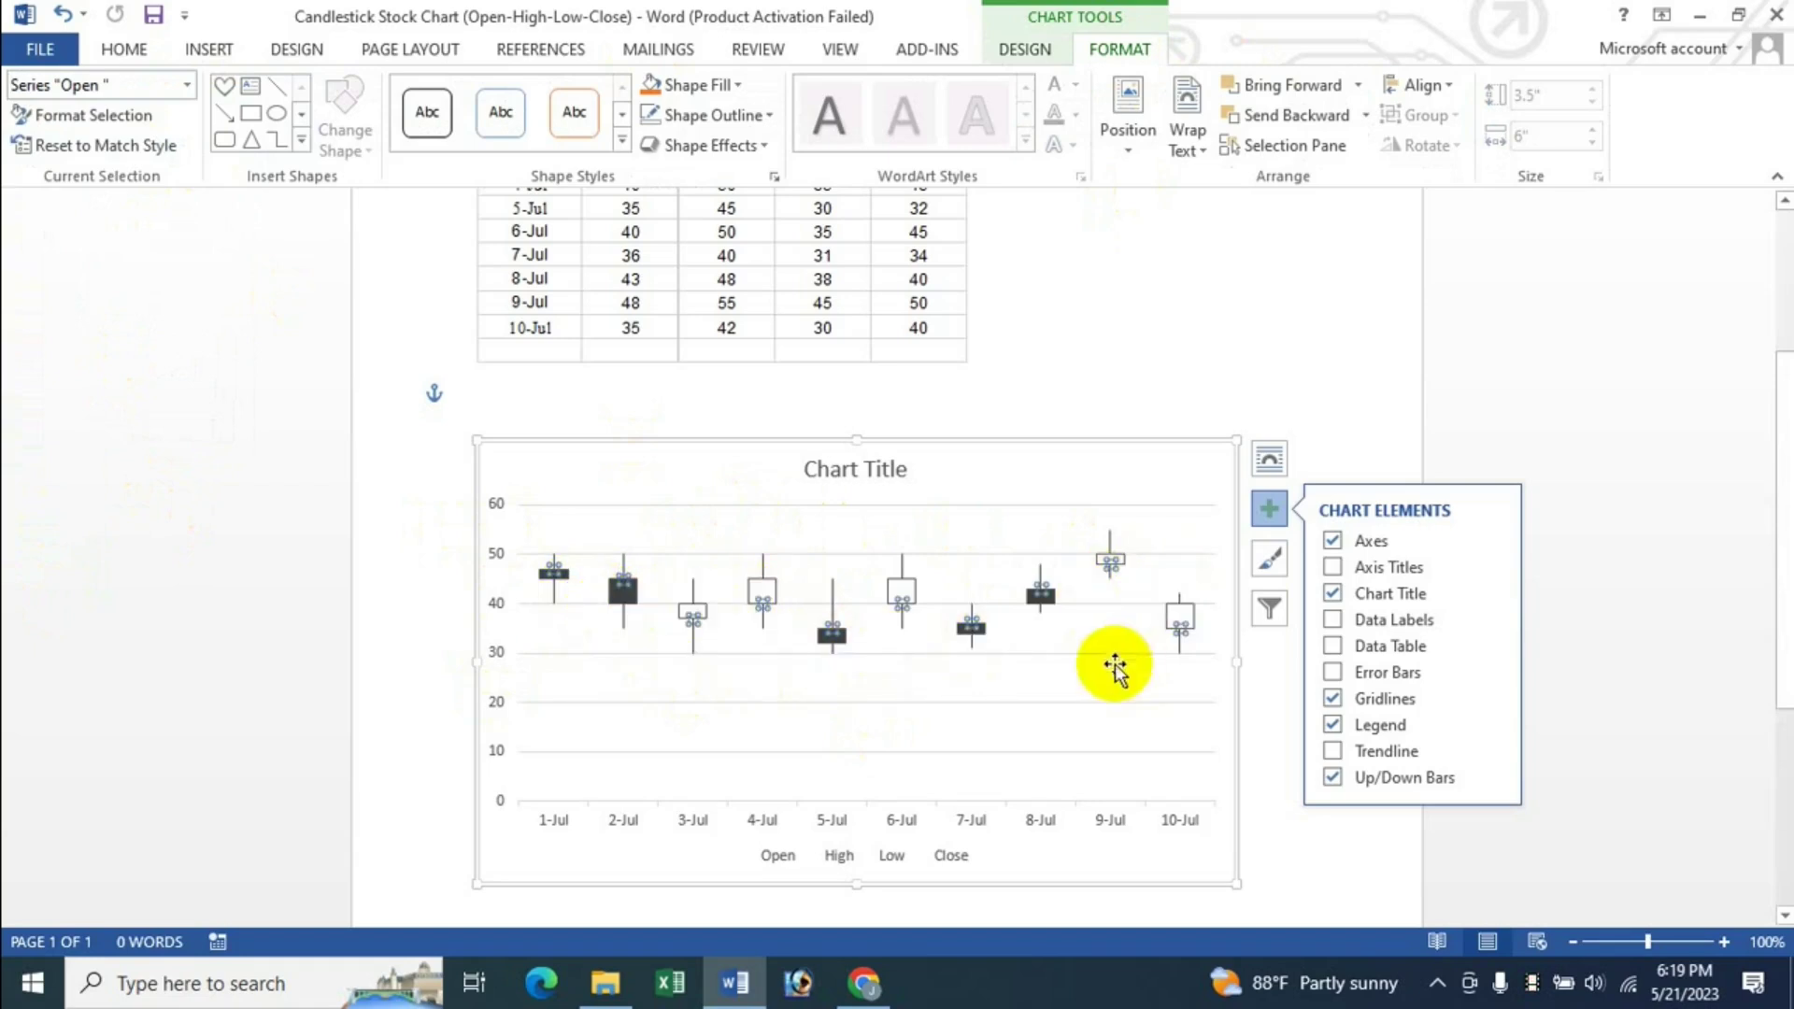
pyautogui.click(93, 114)
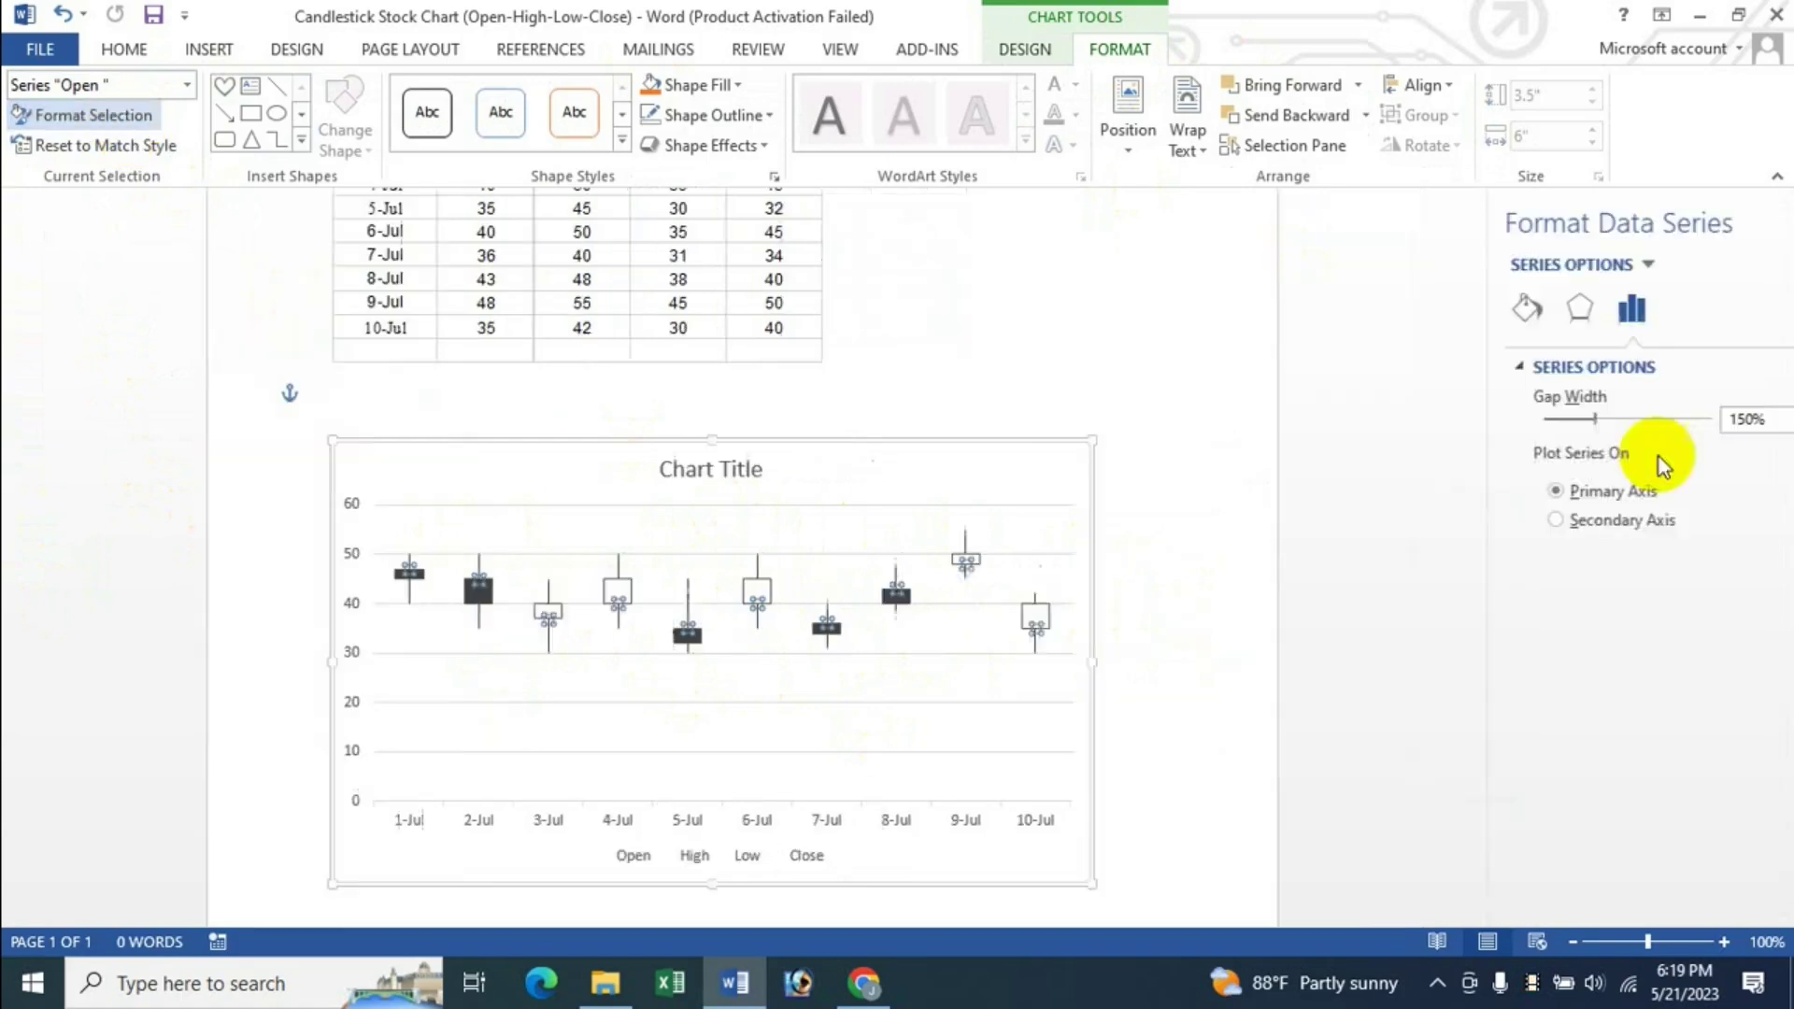
pyautogui.click(1466, 311)
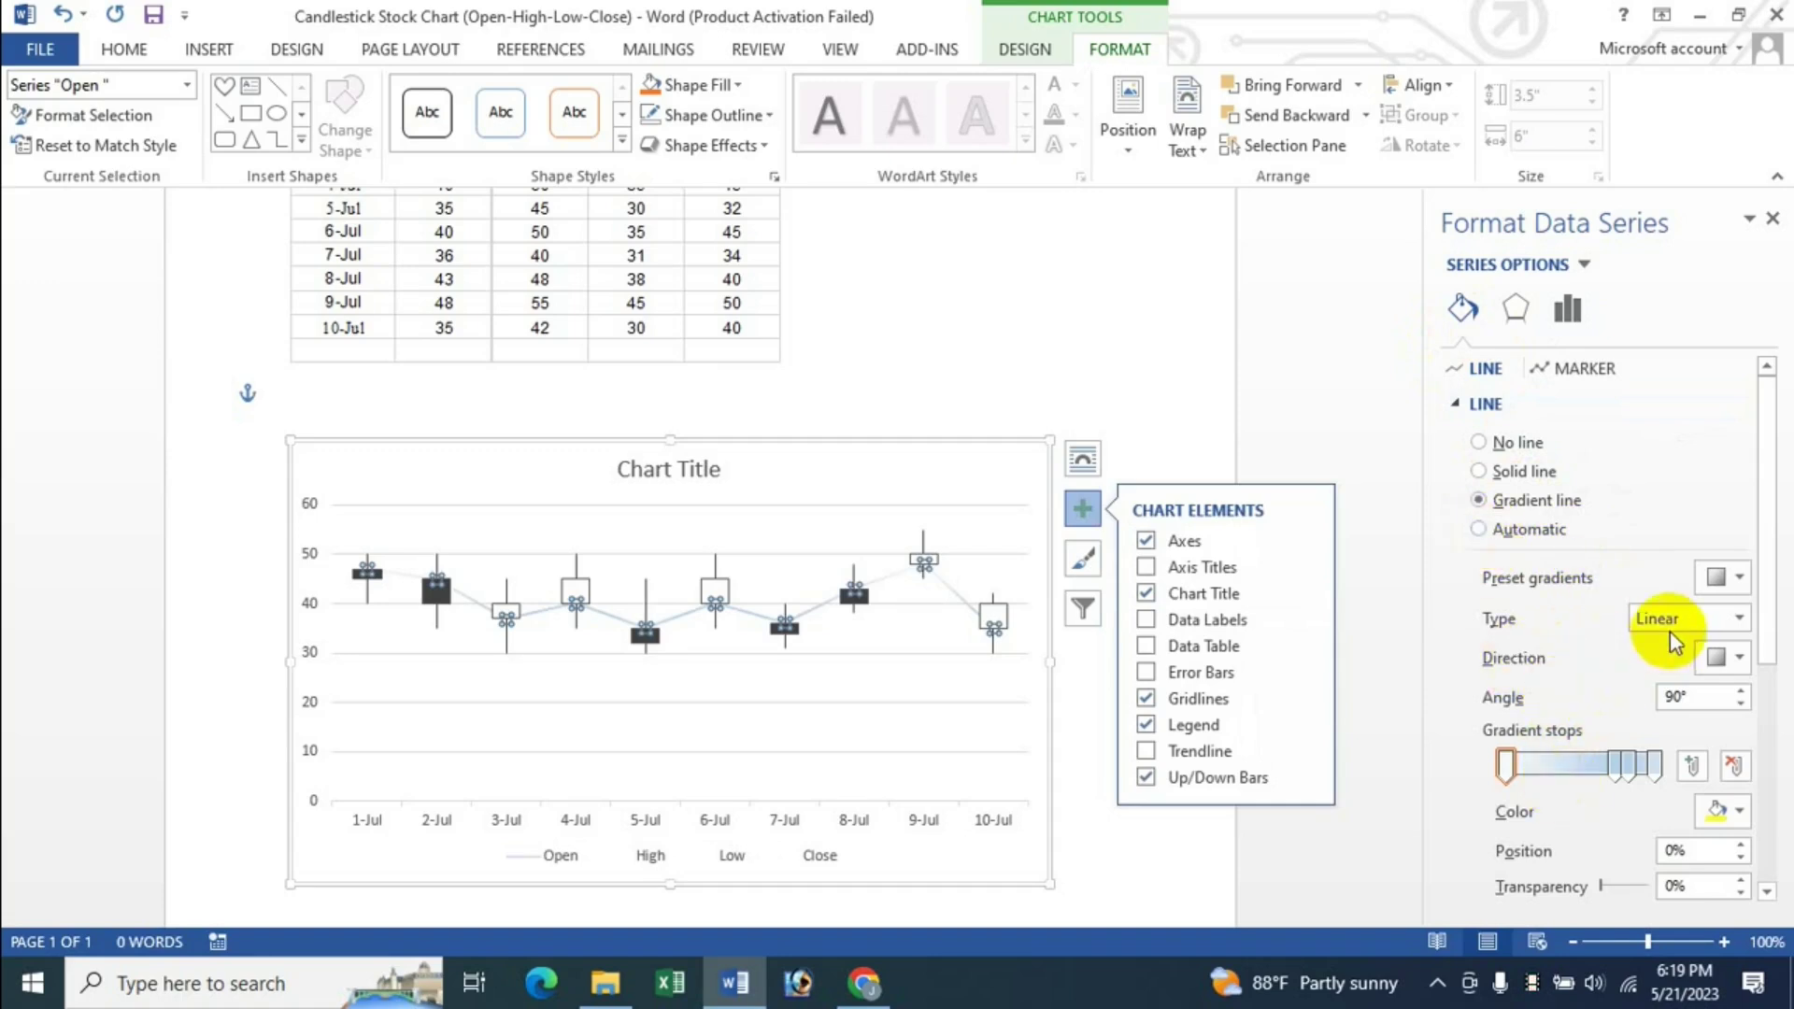
pyautogui.click(1734, 584)
pyautogui.click(1643, 738)
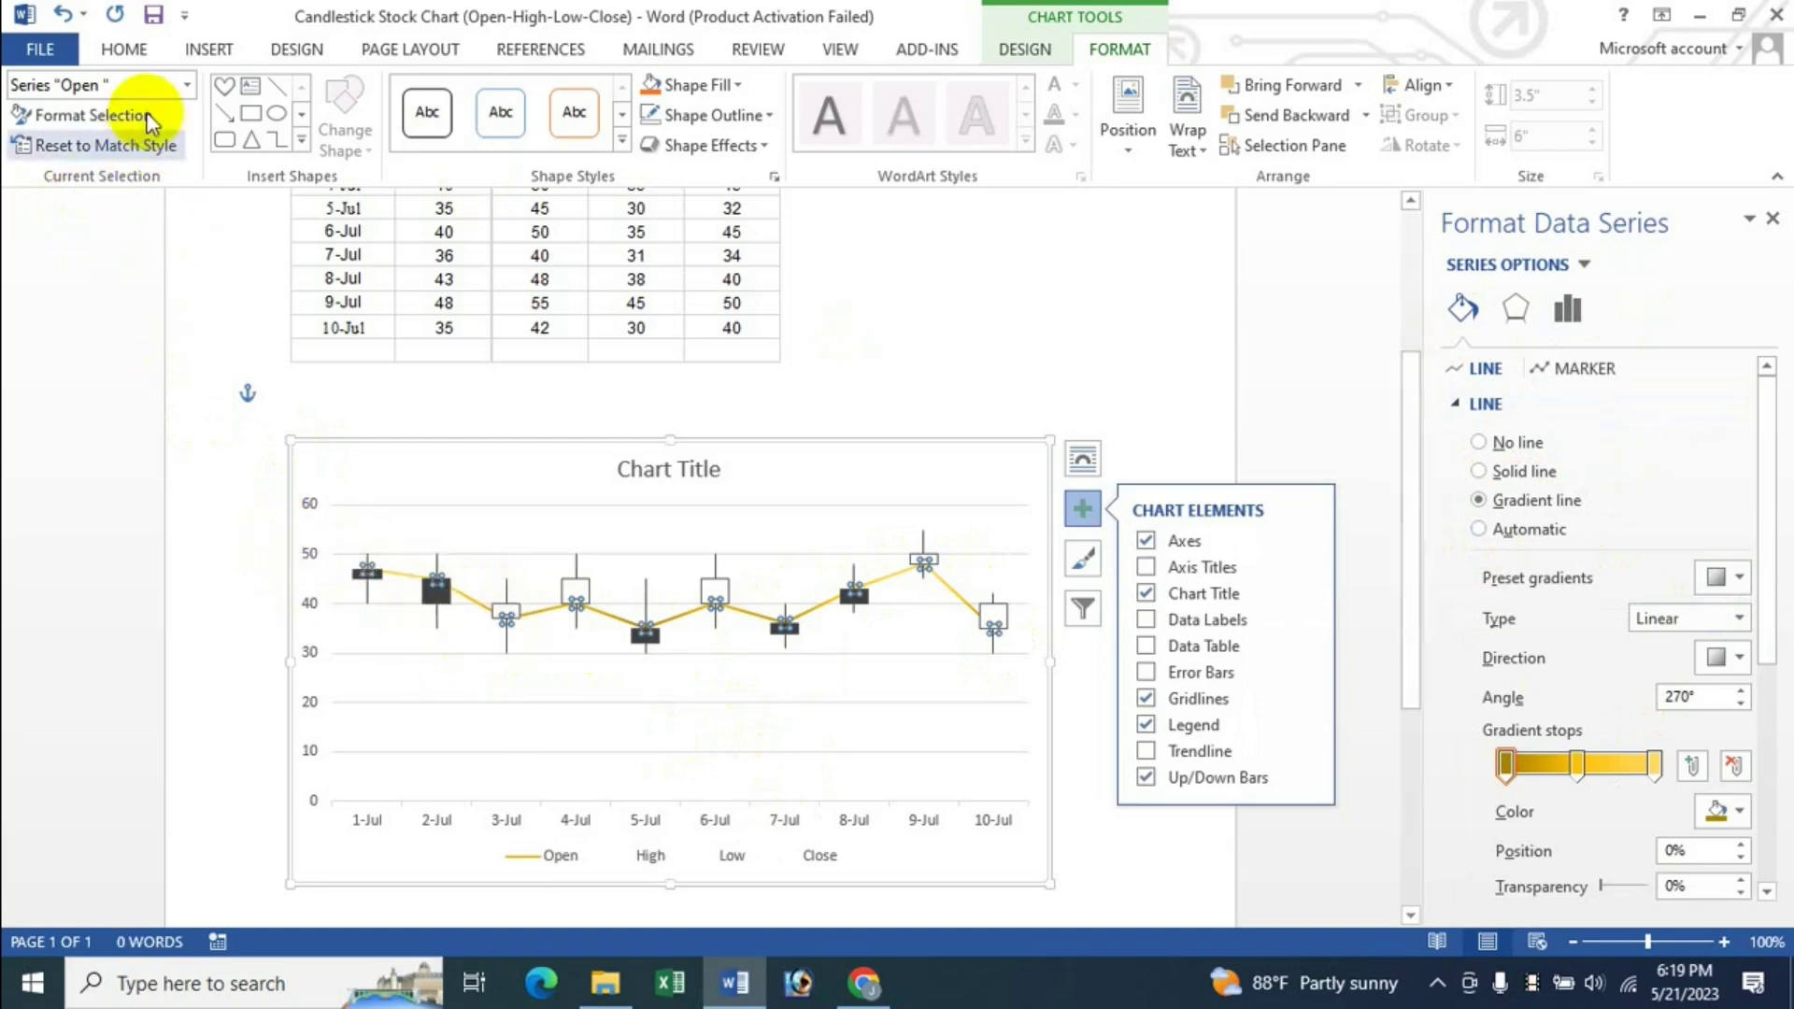
pyautogui.click(187, 85)
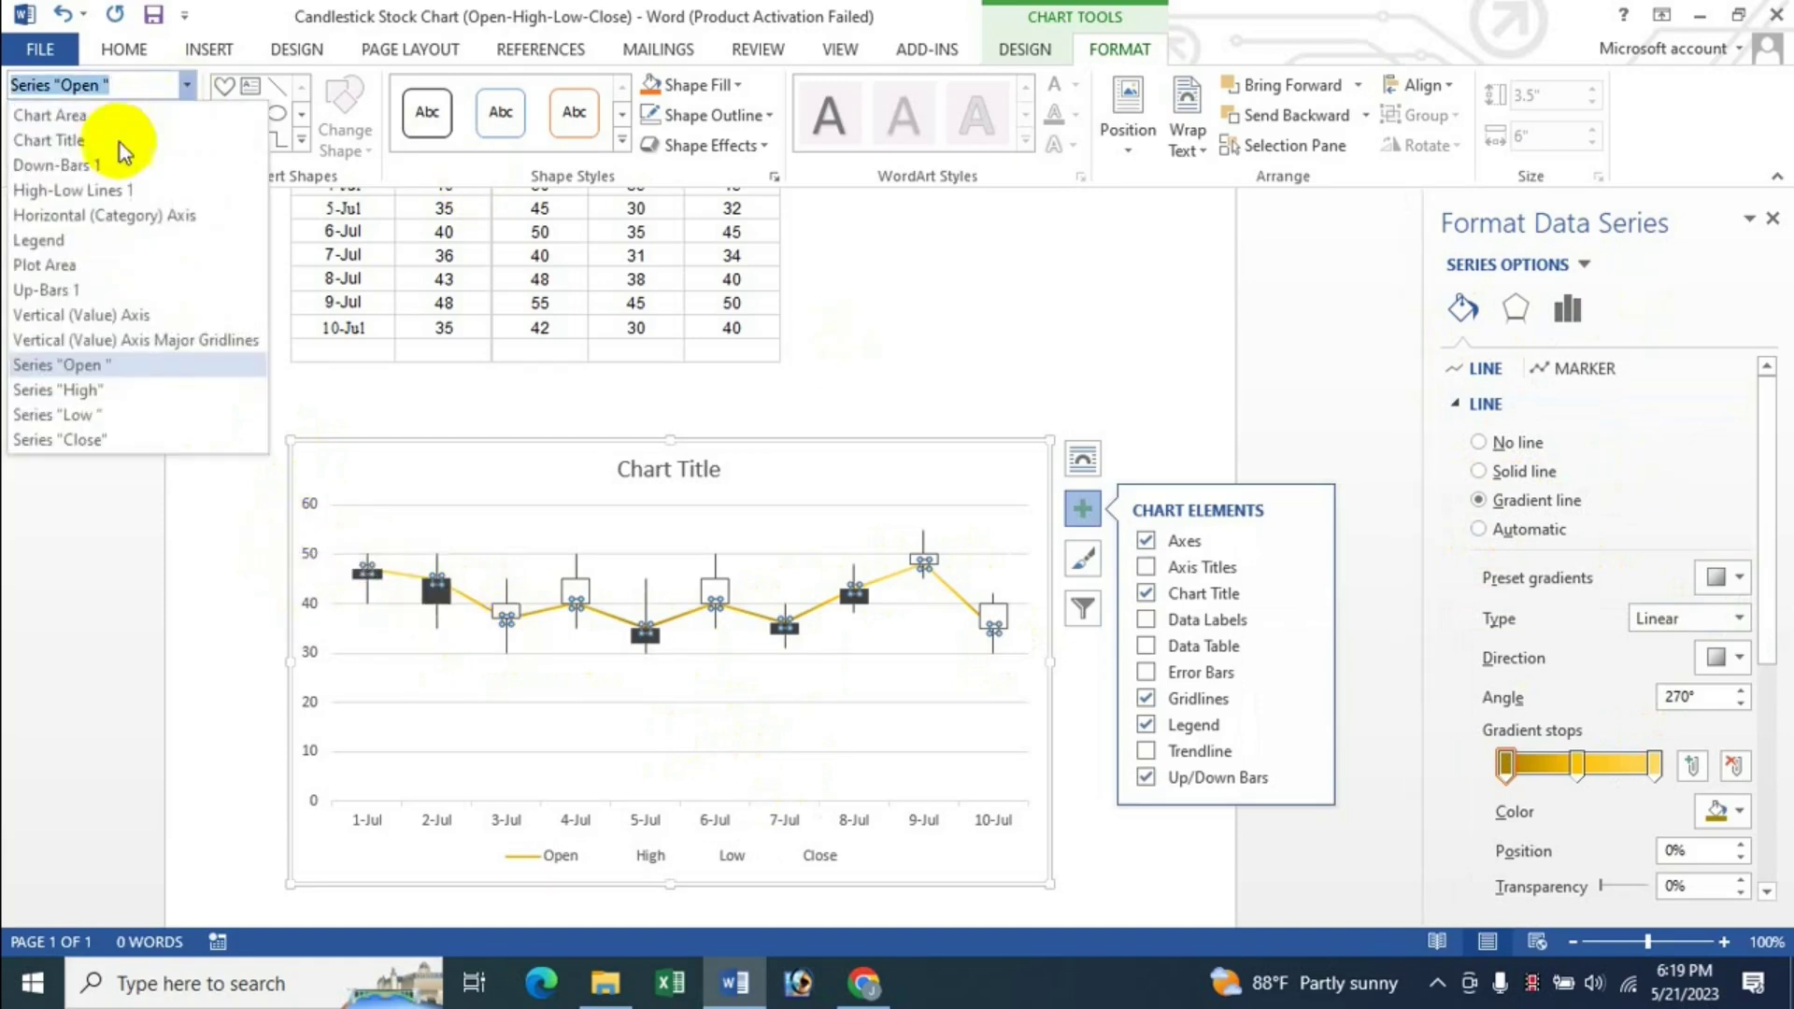
pyautogui.click(93, 391)
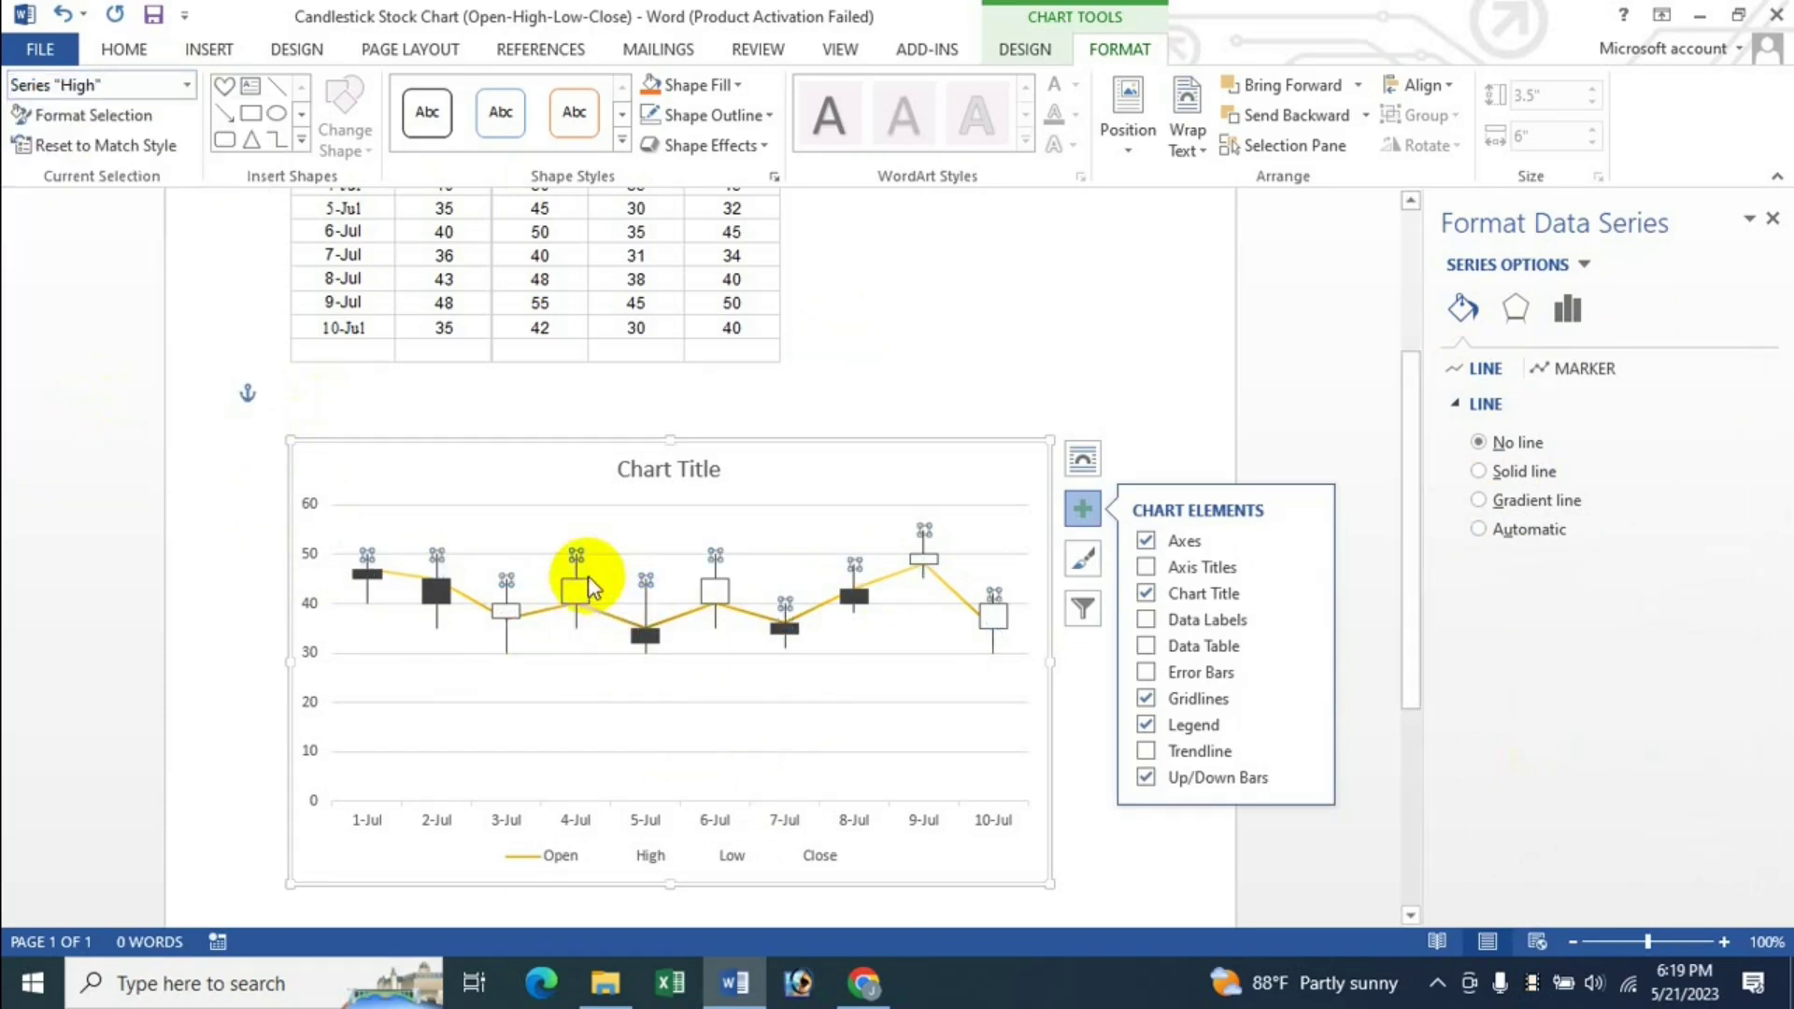
pyautogui.click(1493, 471)
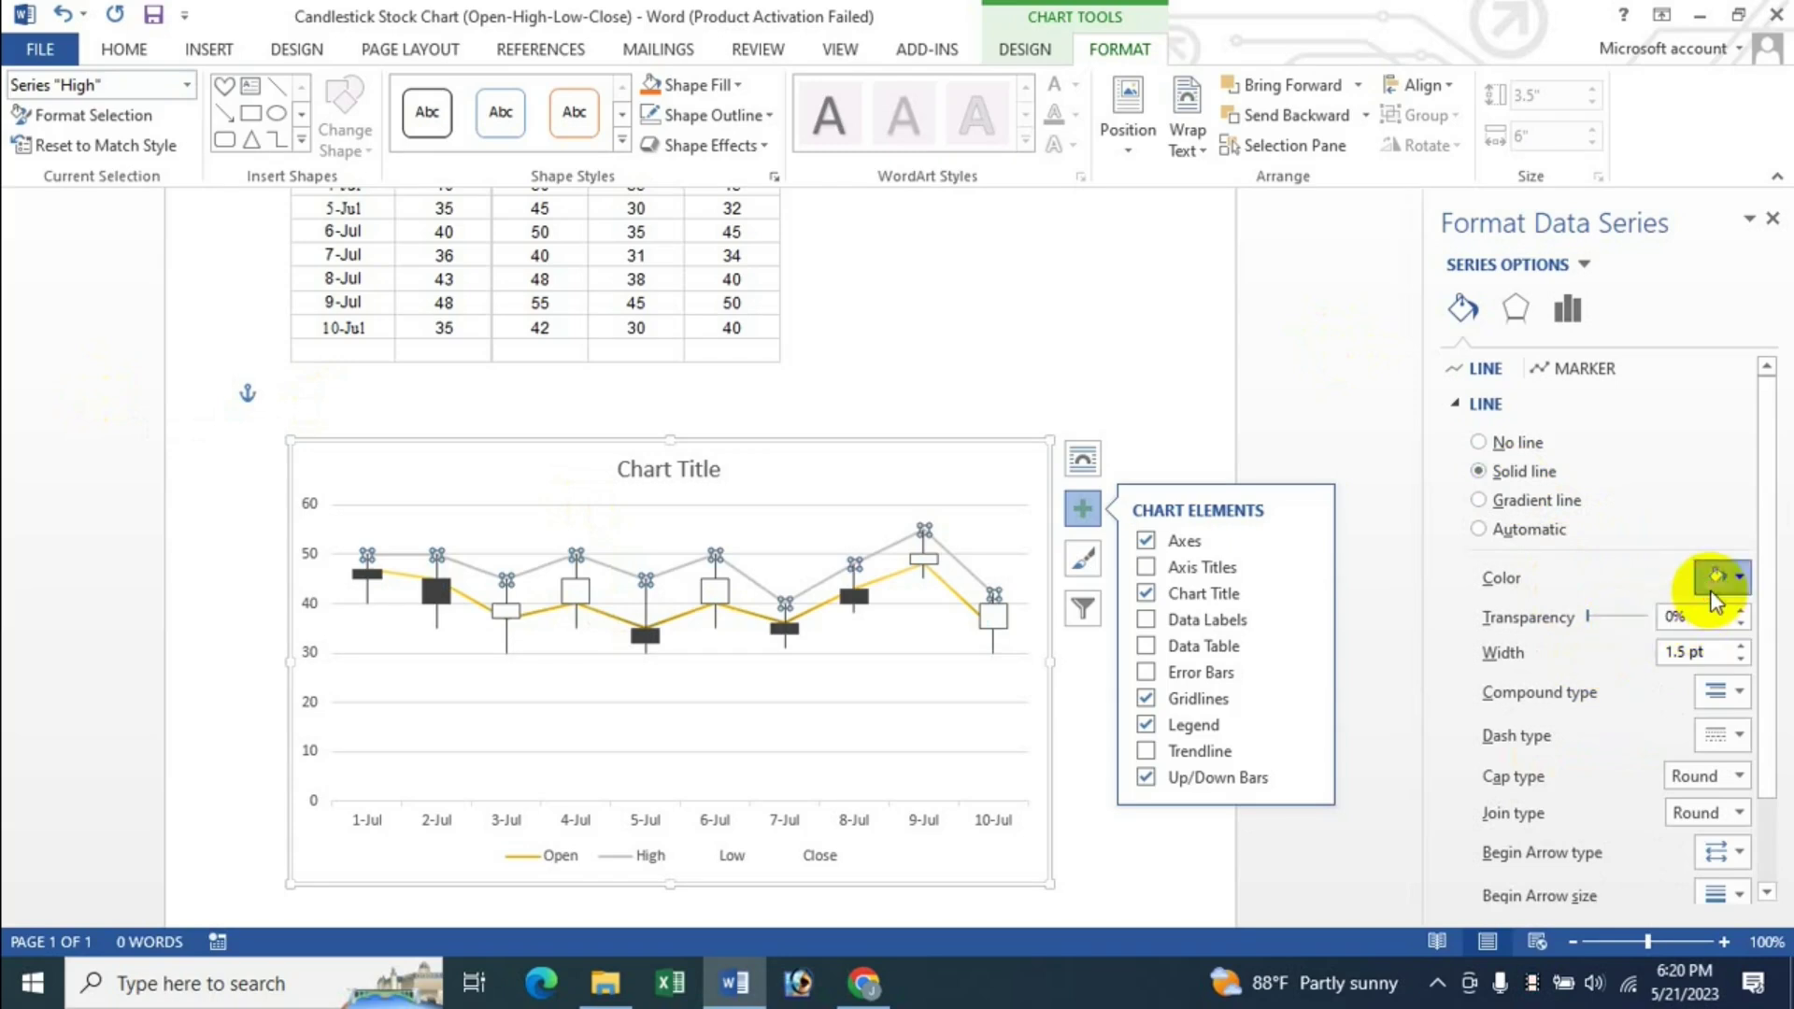
pyautogui.click(1713, 588)
pyautogui.click(1698, 703)
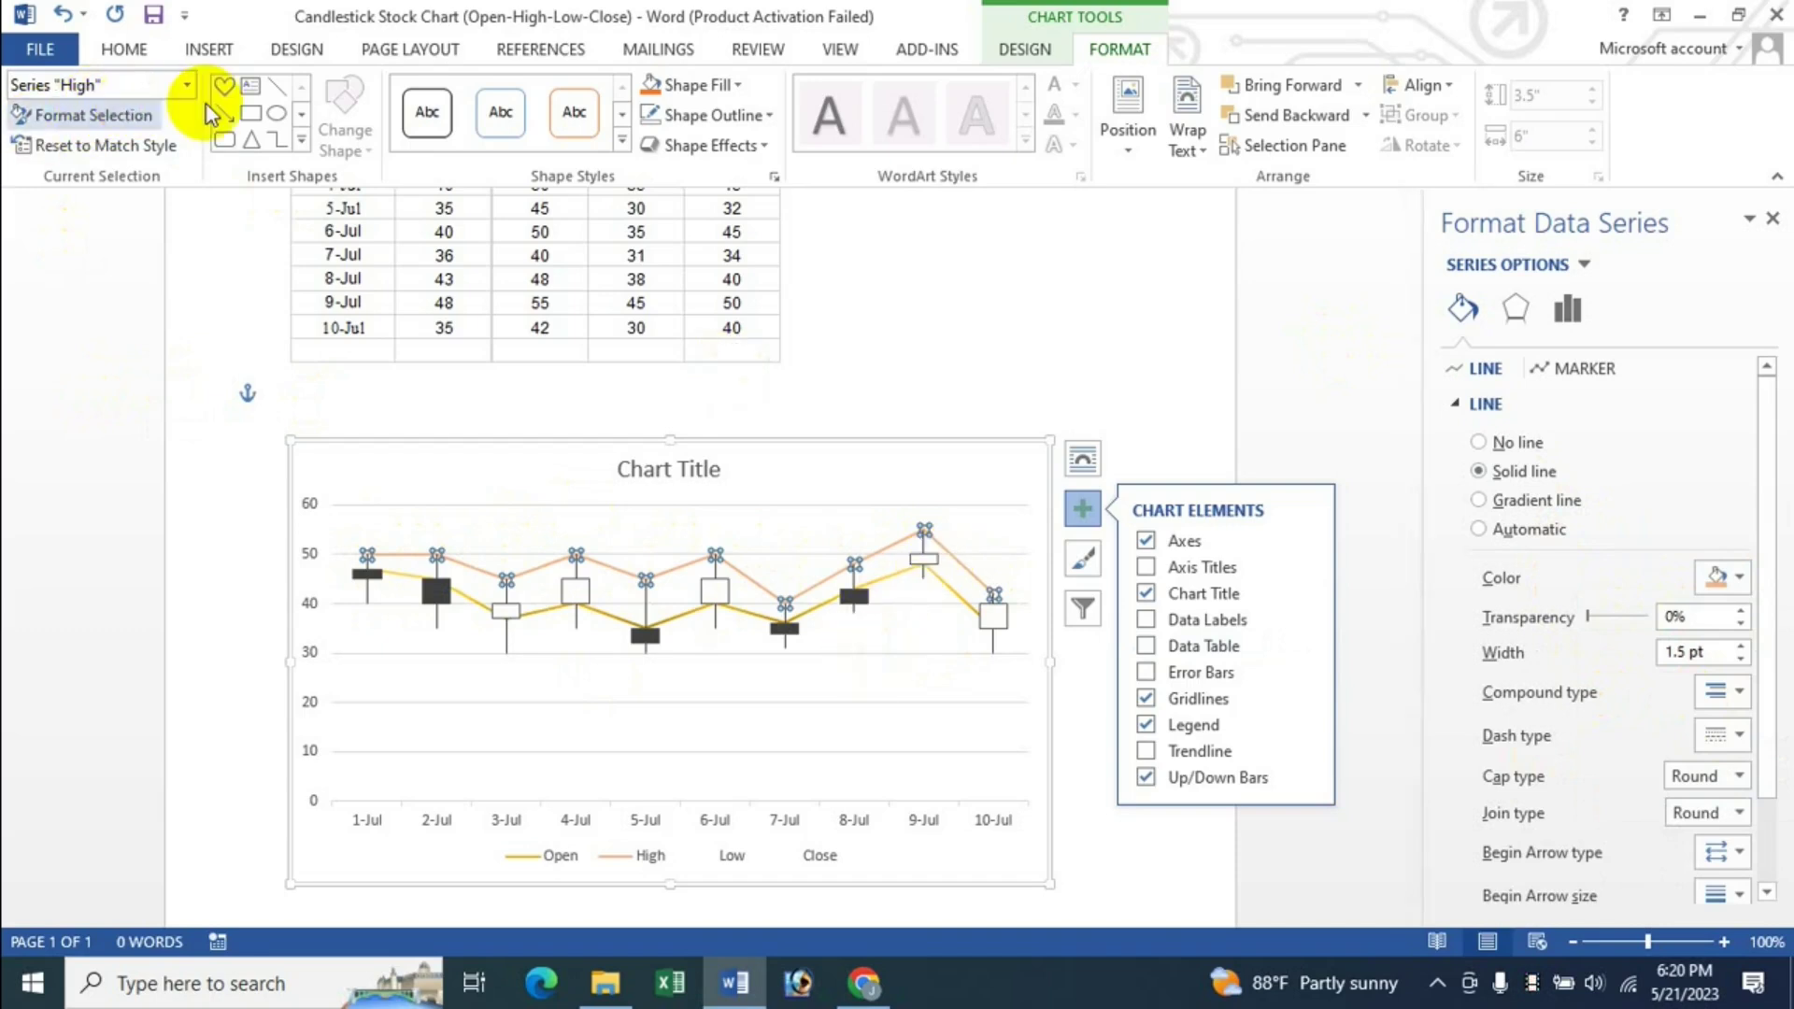
pyautogui.click(192, 85)
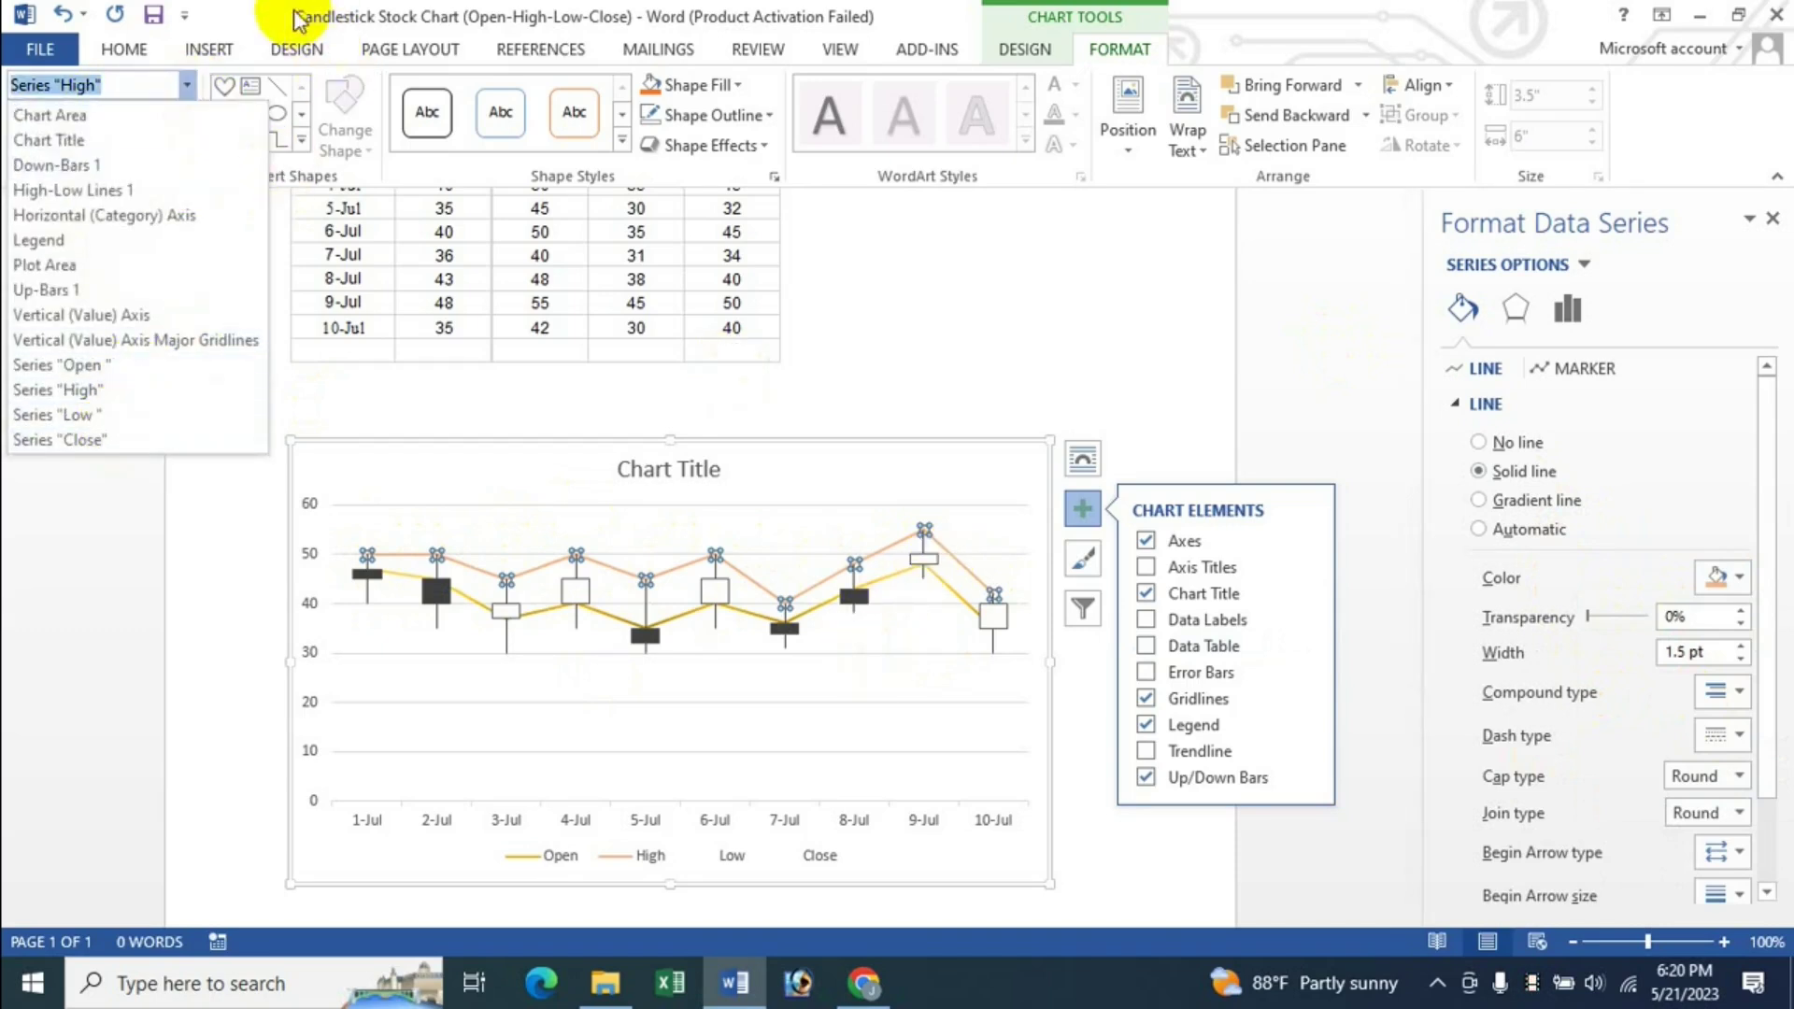
pyautogui.click(610, 563)
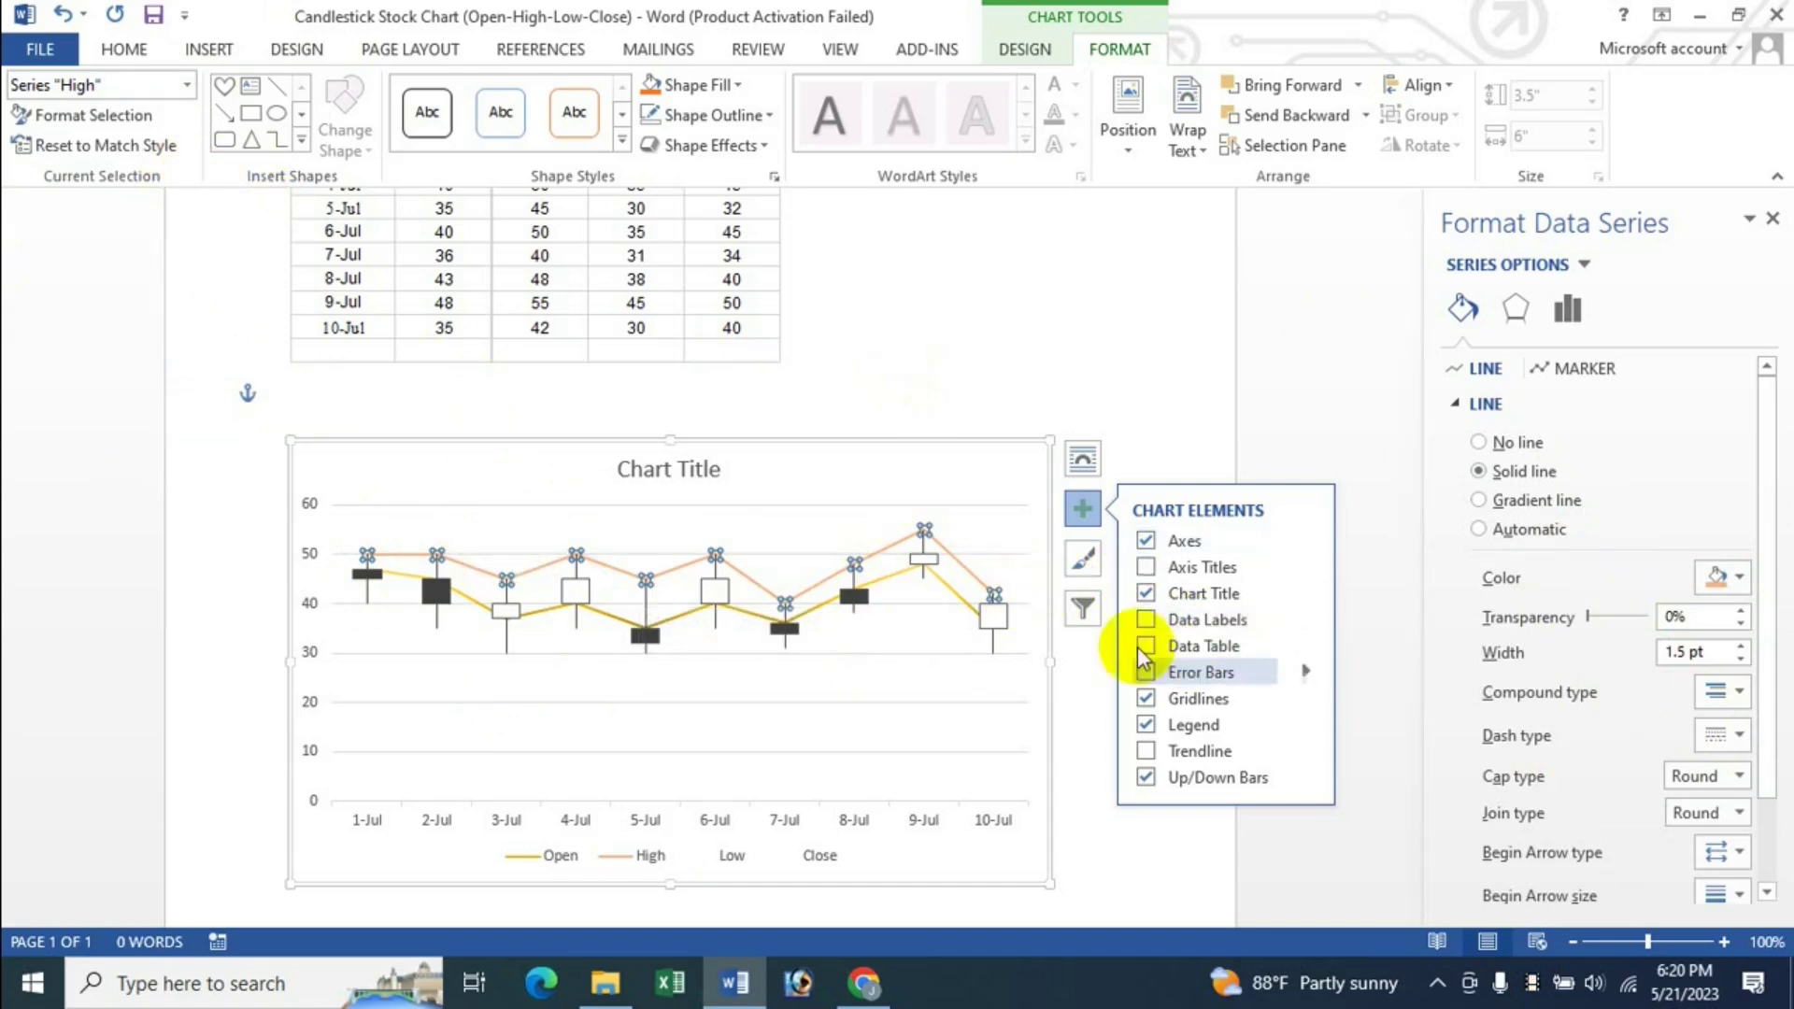
pyautogui.click(1480, 442)
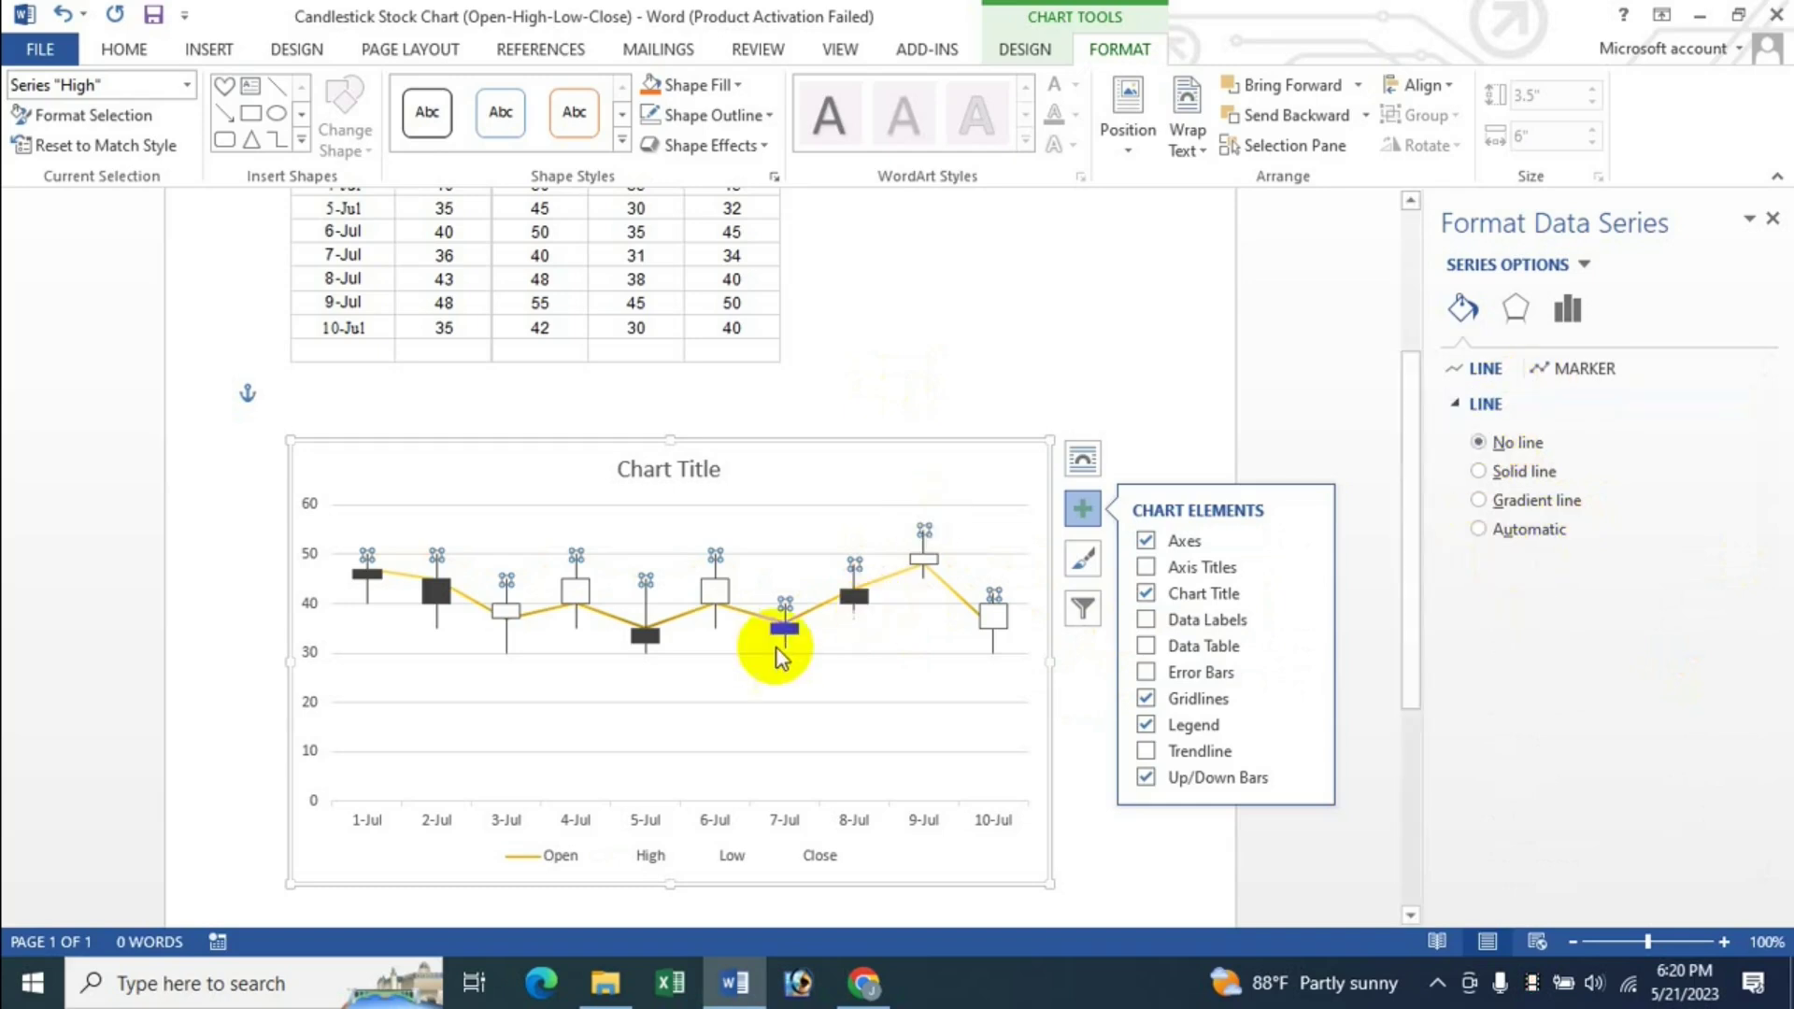
pyautogui.click(186, 85)
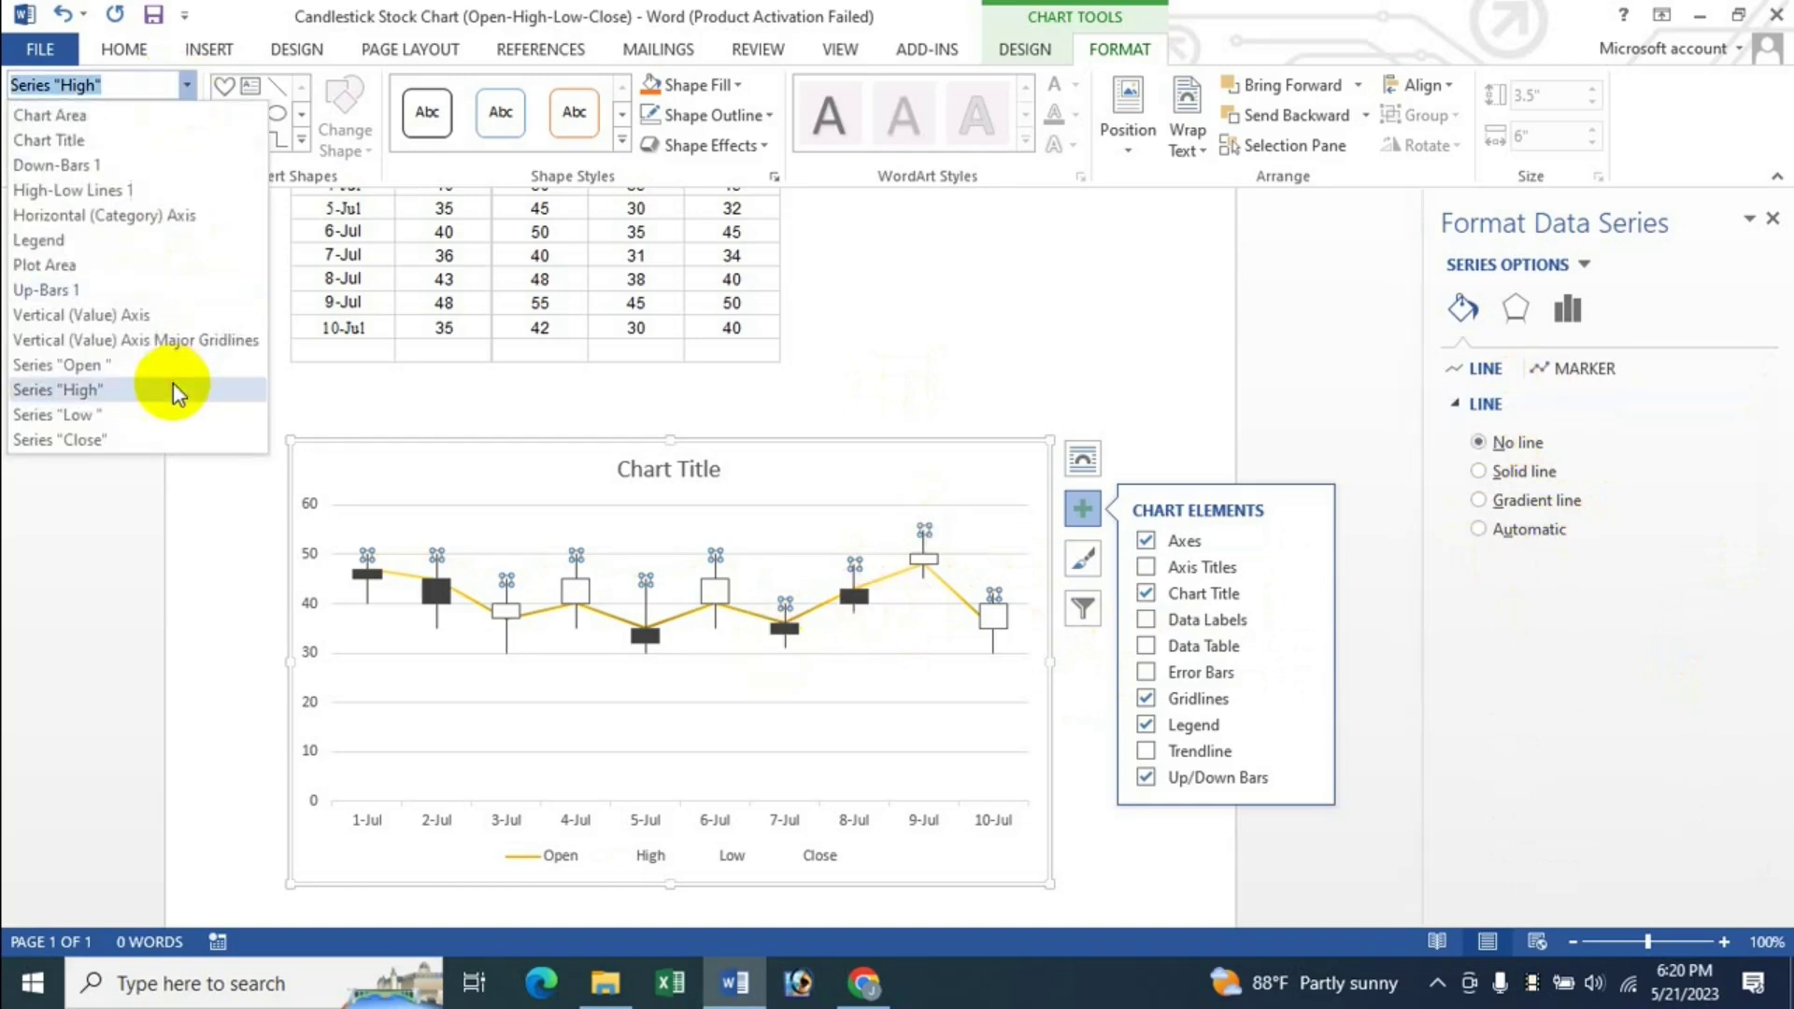
pyautogui.click(128, 363)
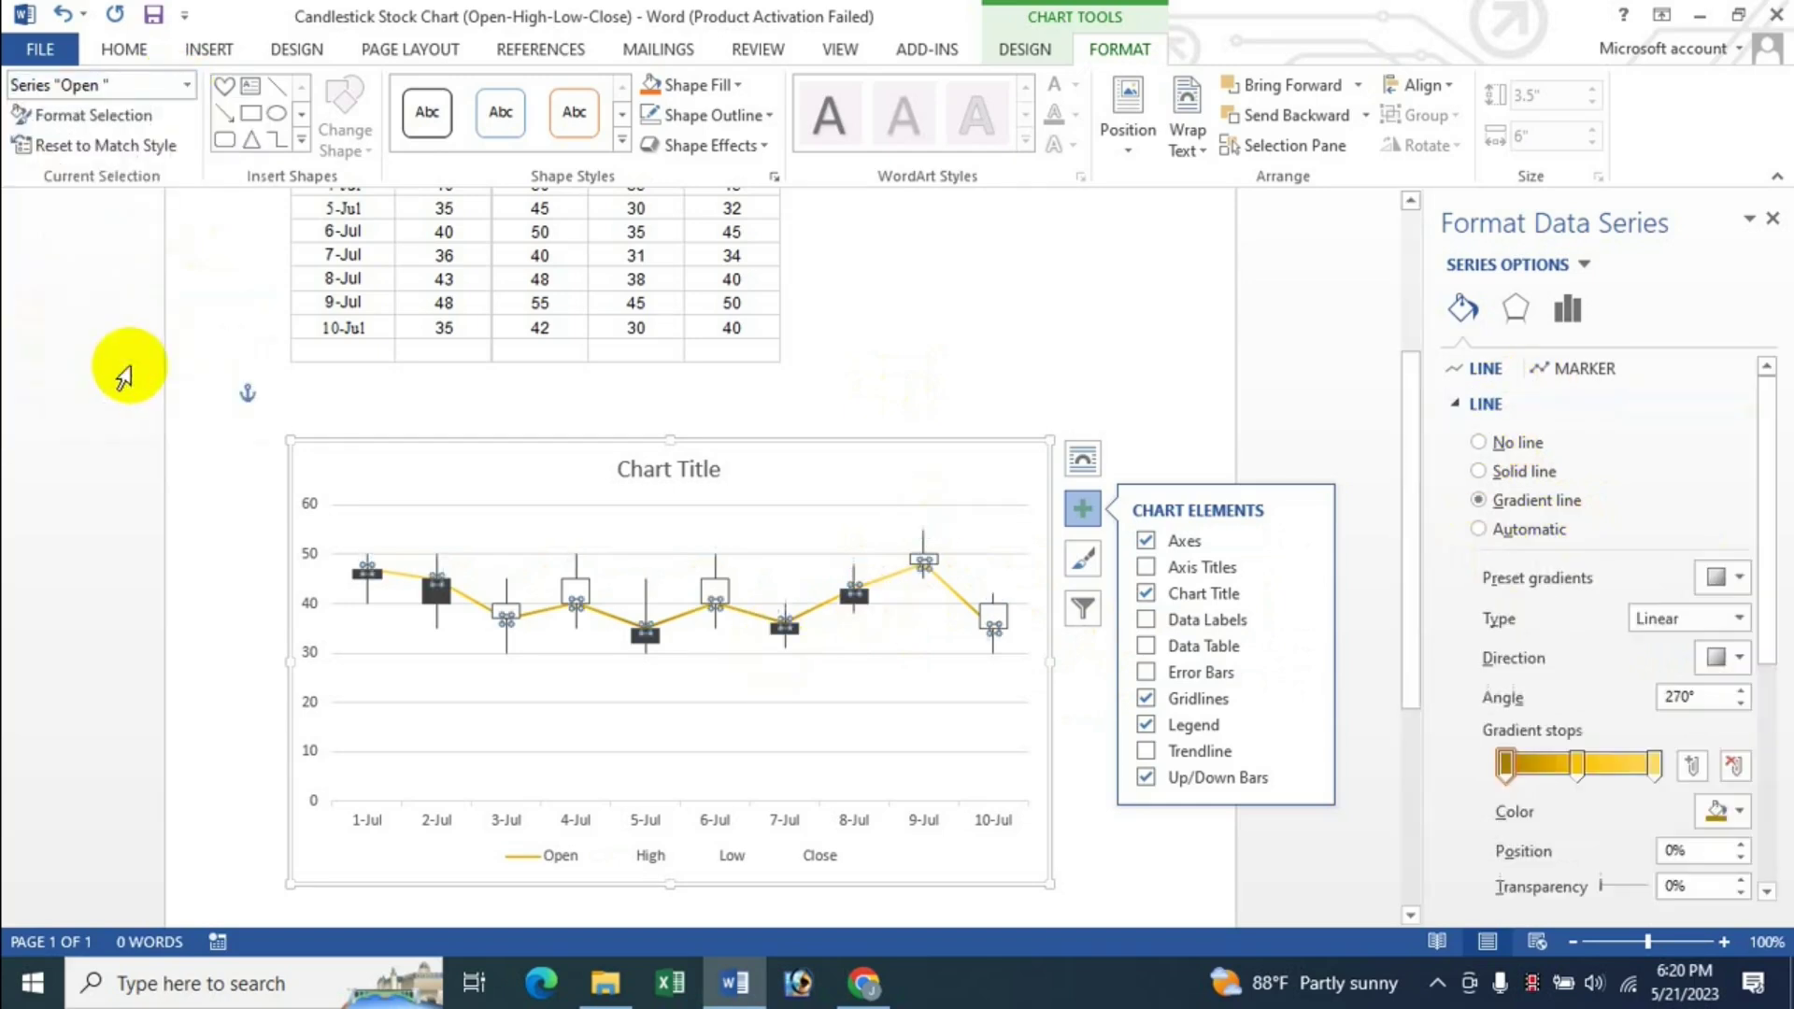
pyautogui.click(1507, 445)
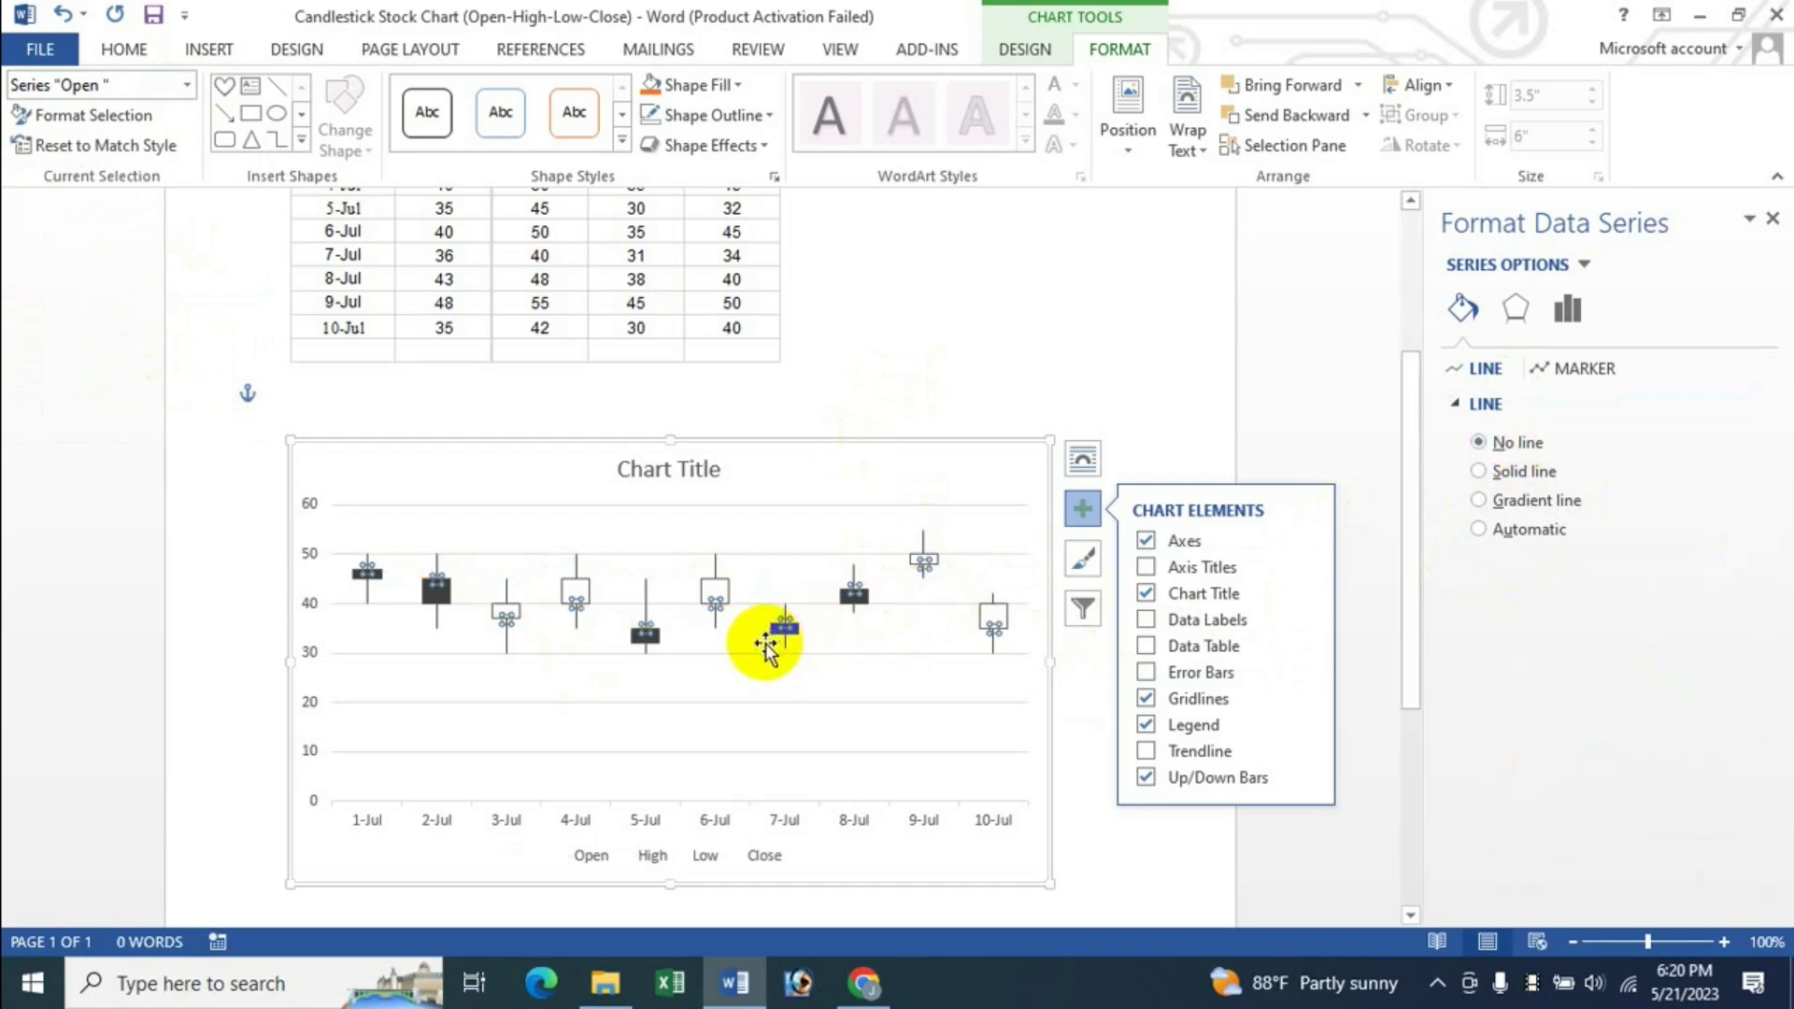
pyautogui.click(189, 87)
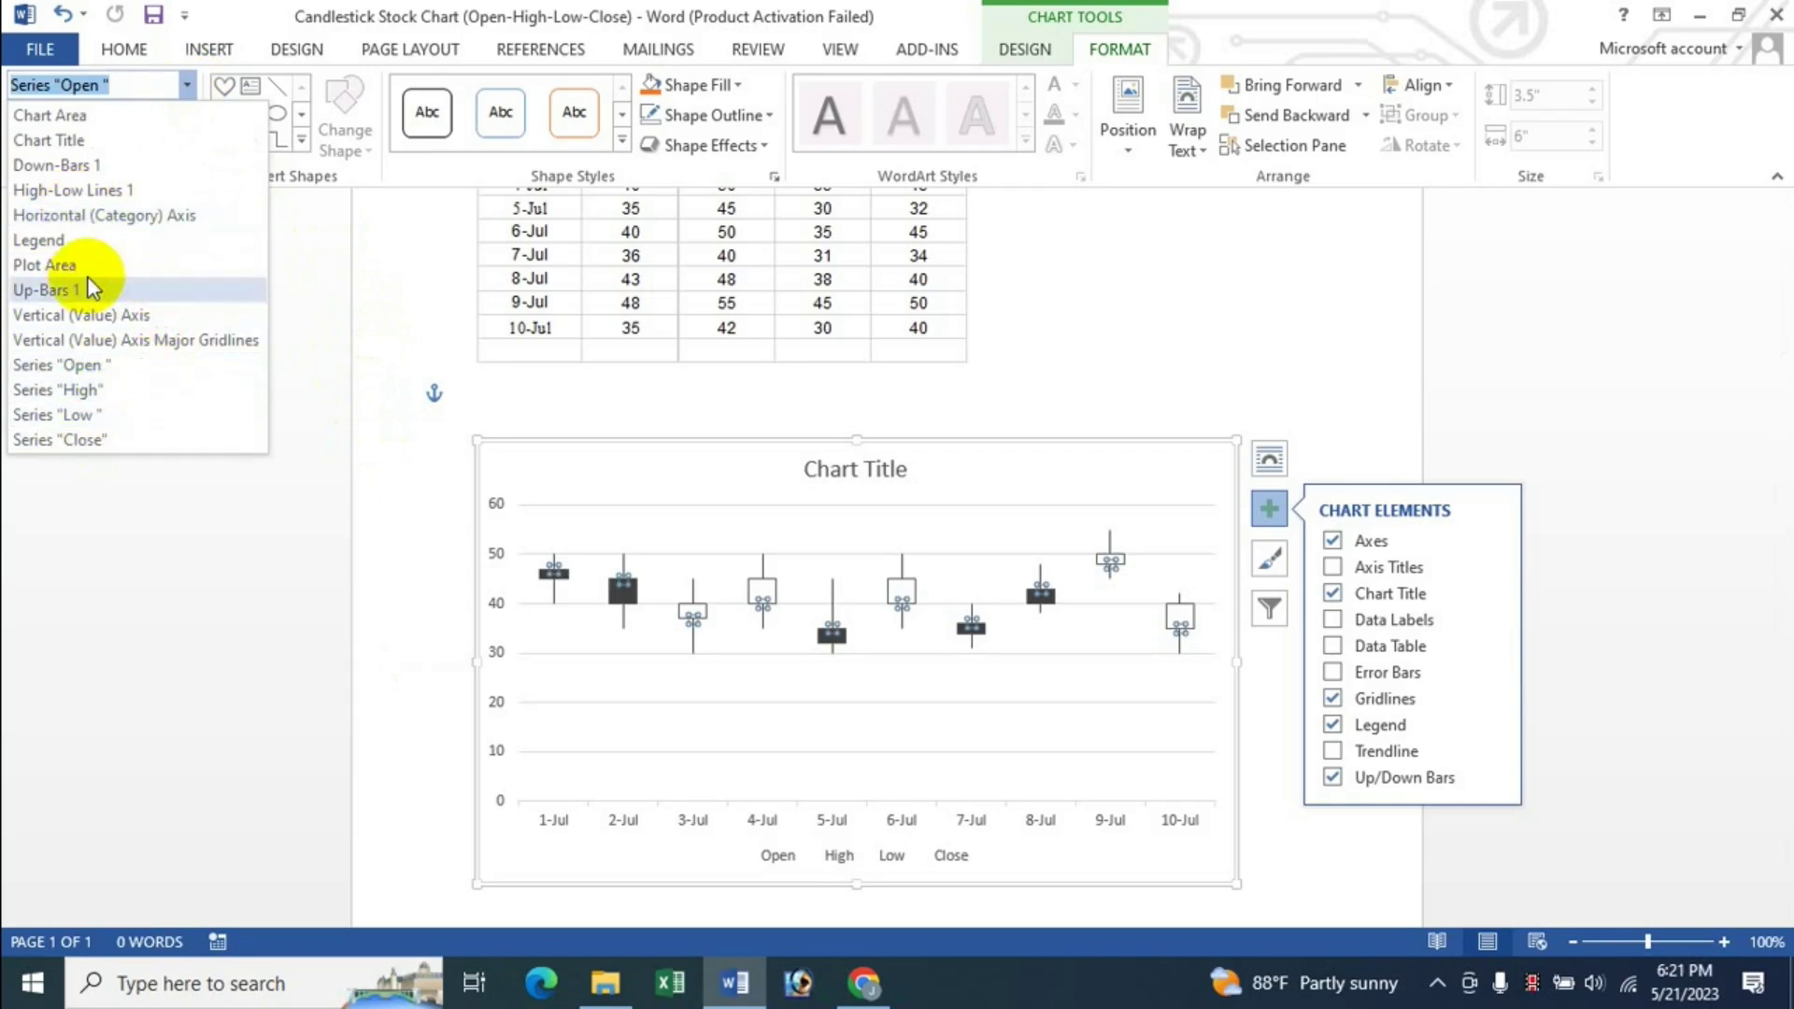
pyautogui.click(82, 266)
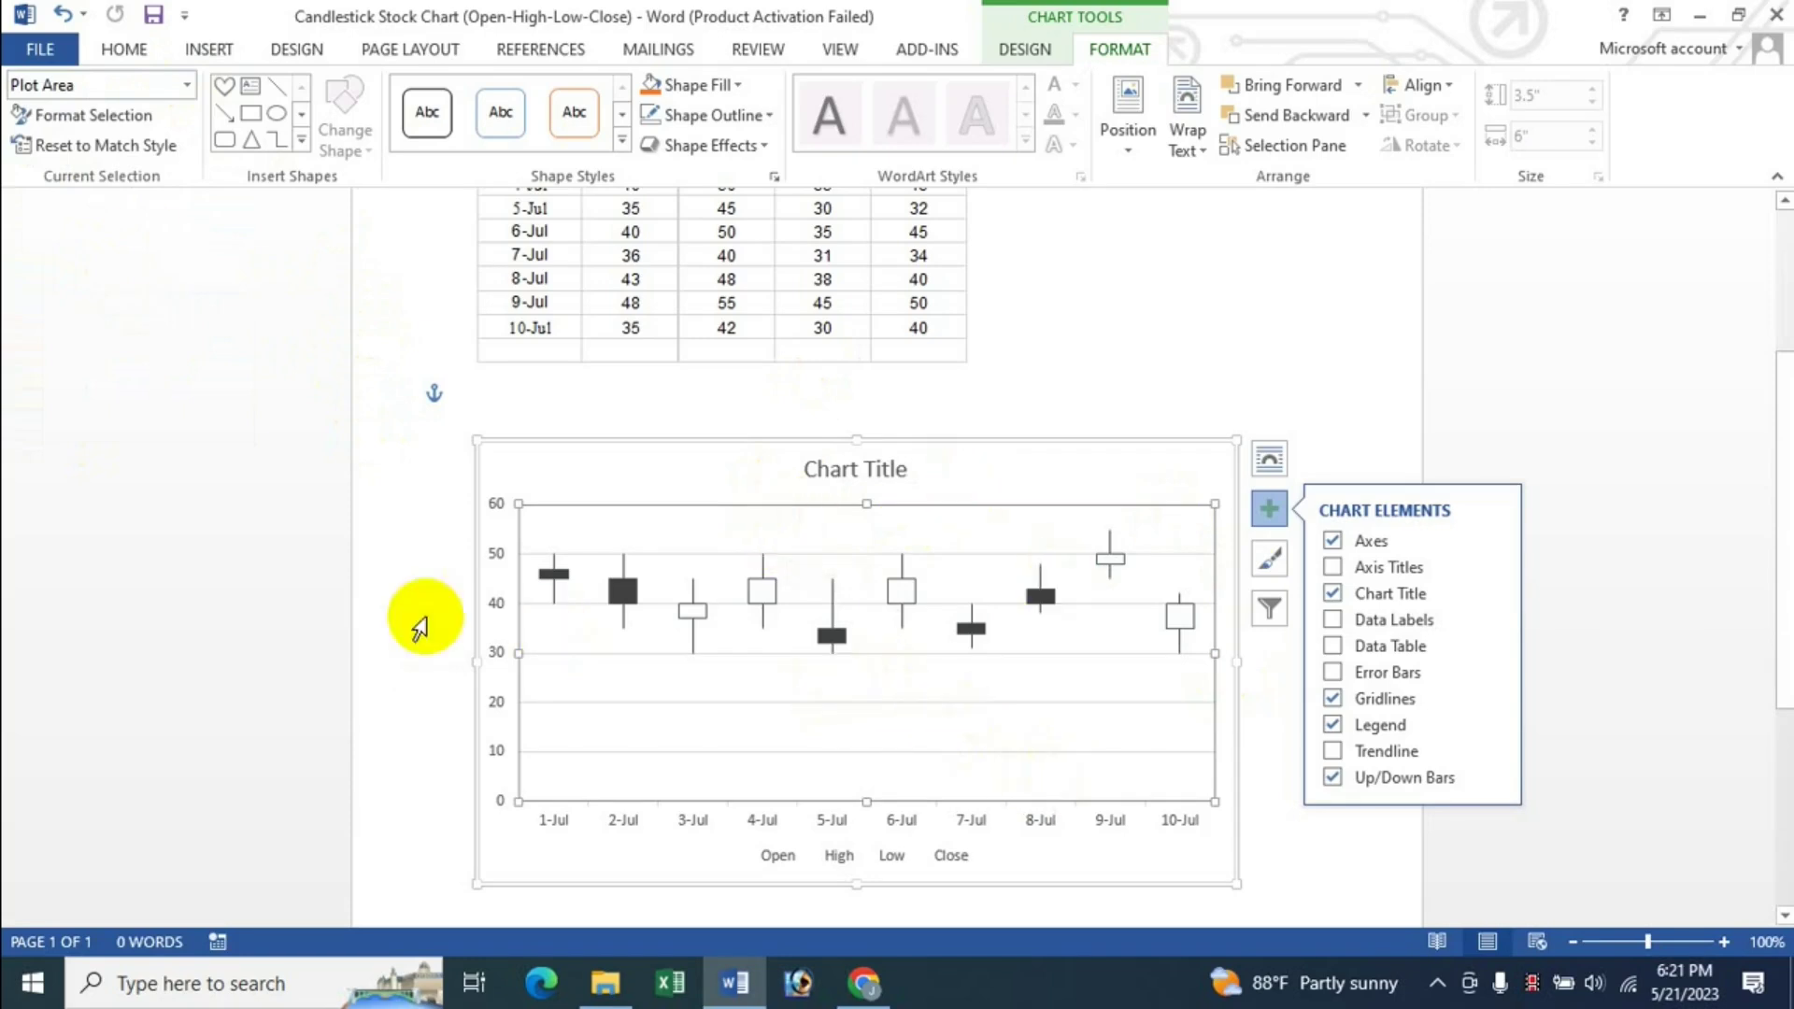
pyautogui.click(107, 127)
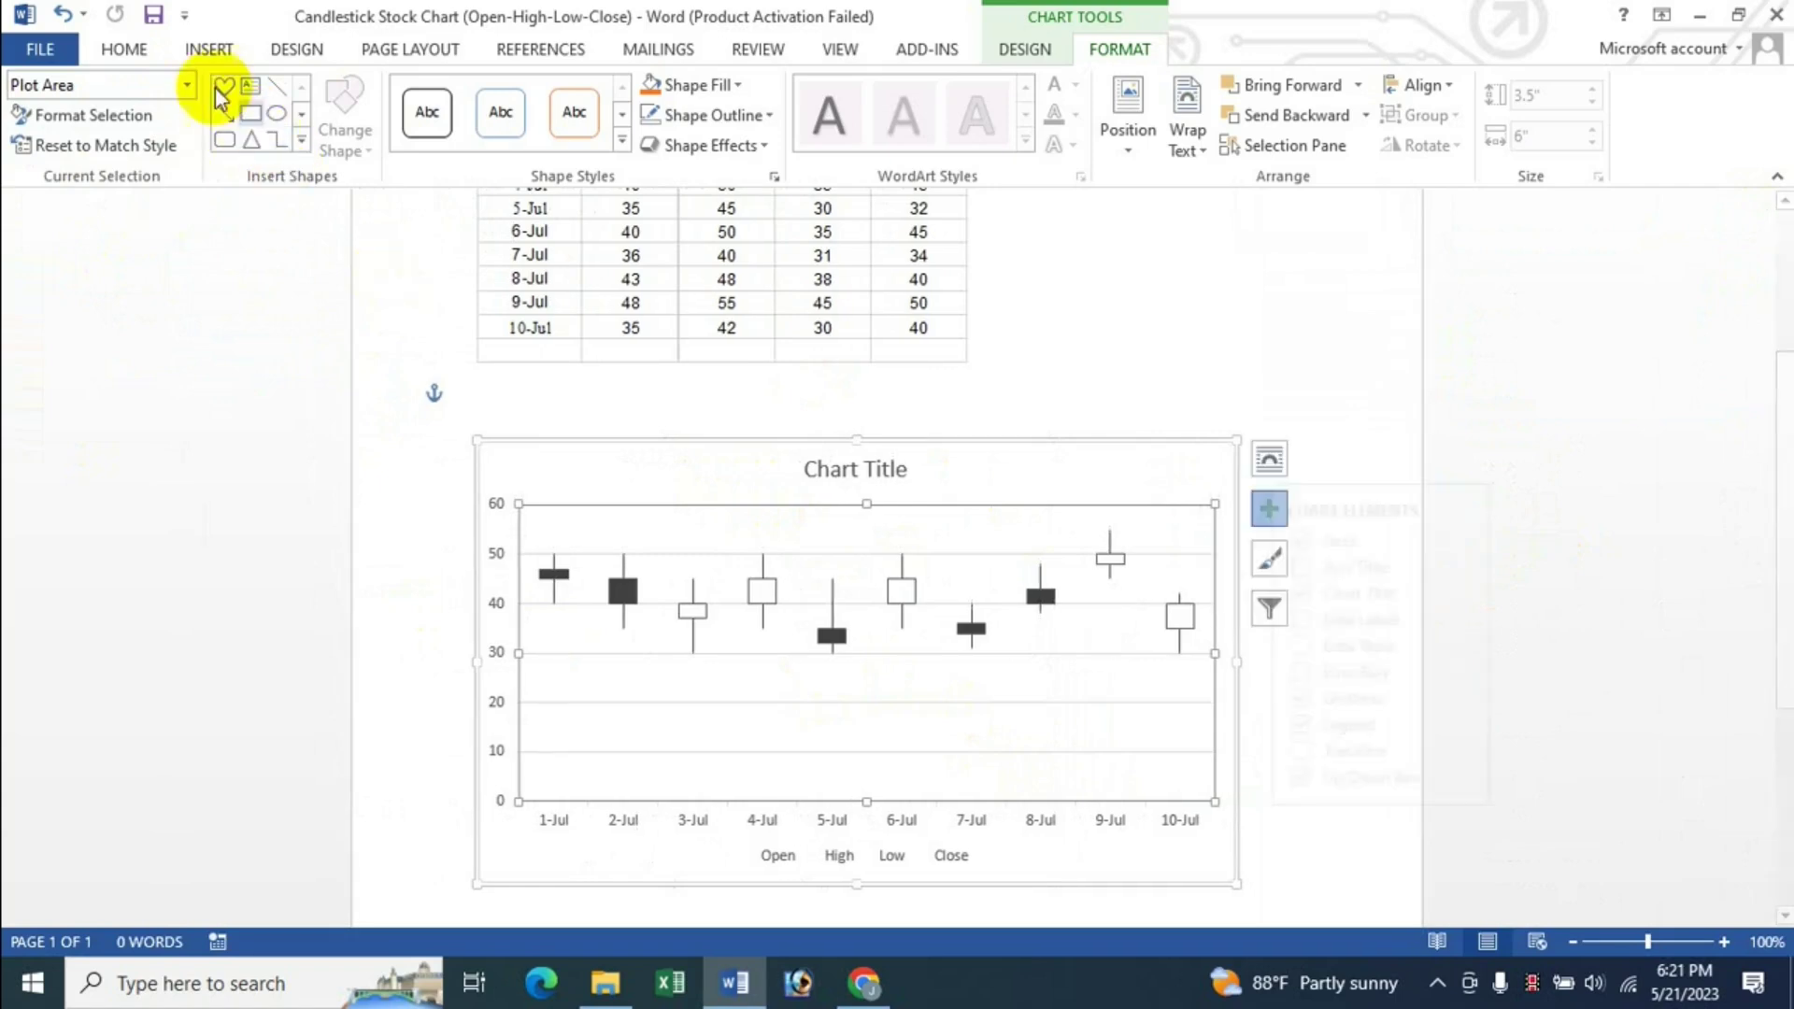
pyautogui.click(186, 84)
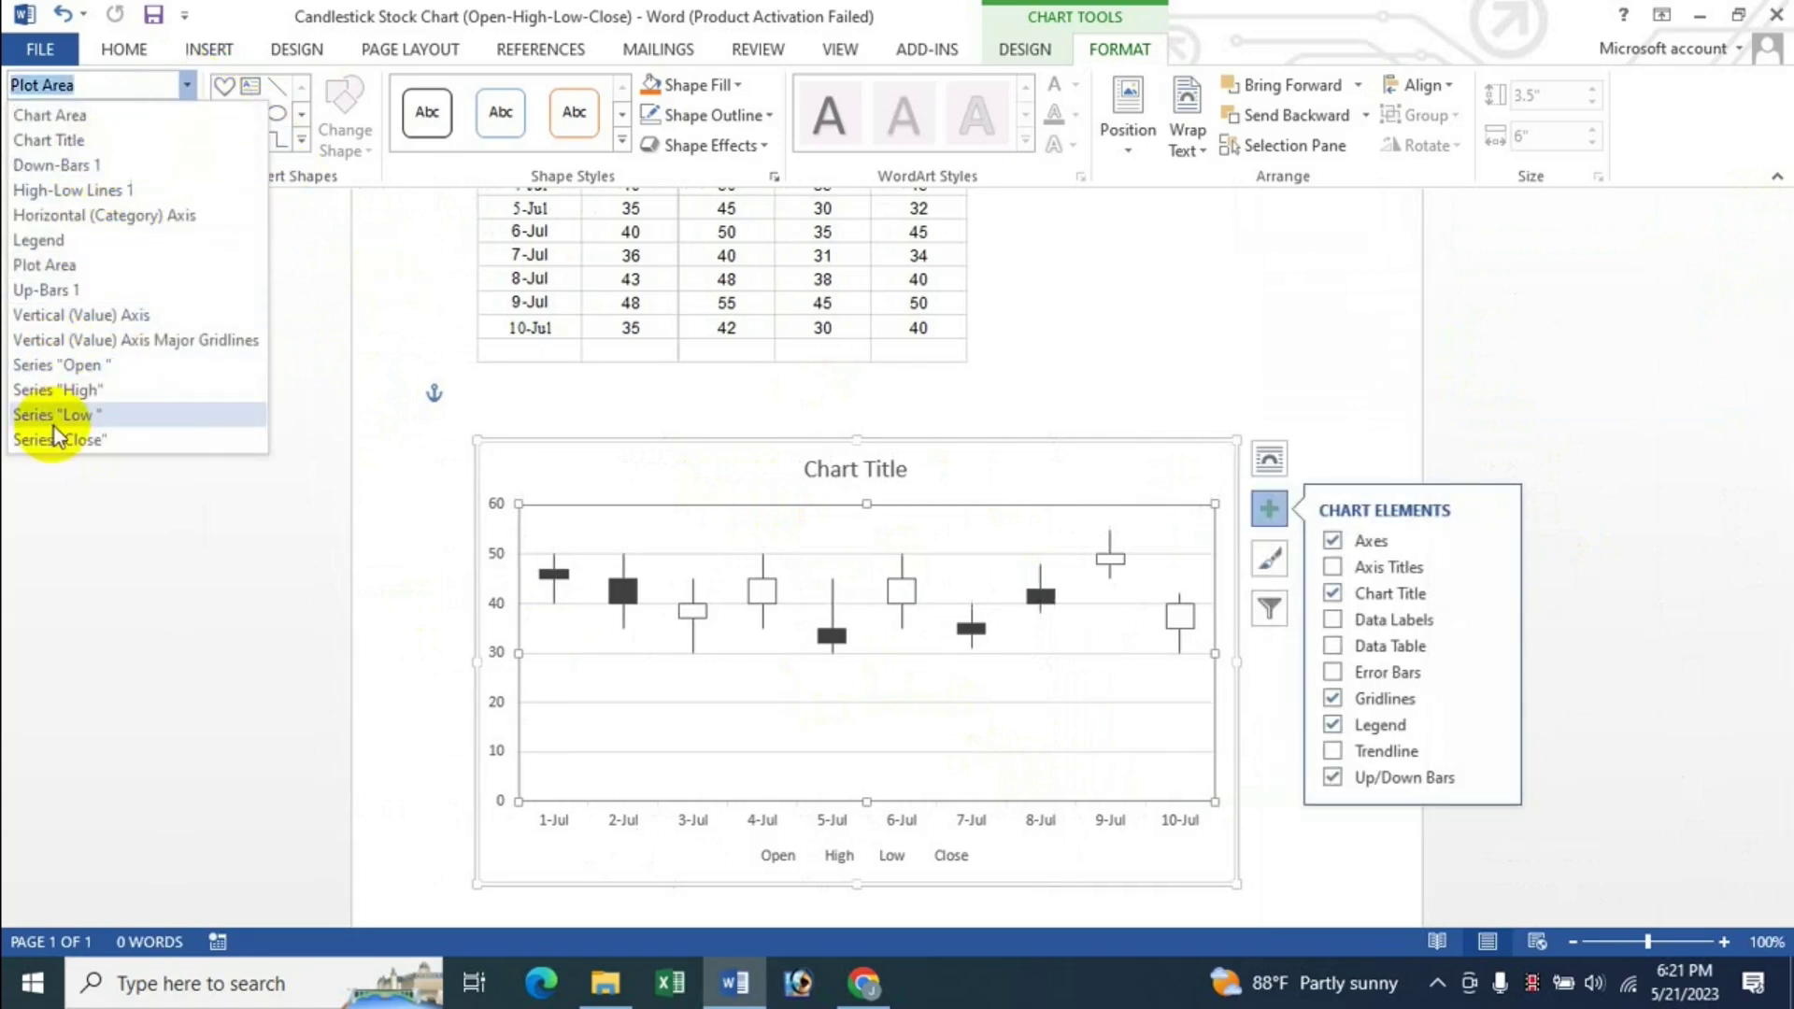
pyautogui.click(953, 458)
pyautogui.click(828, 479)
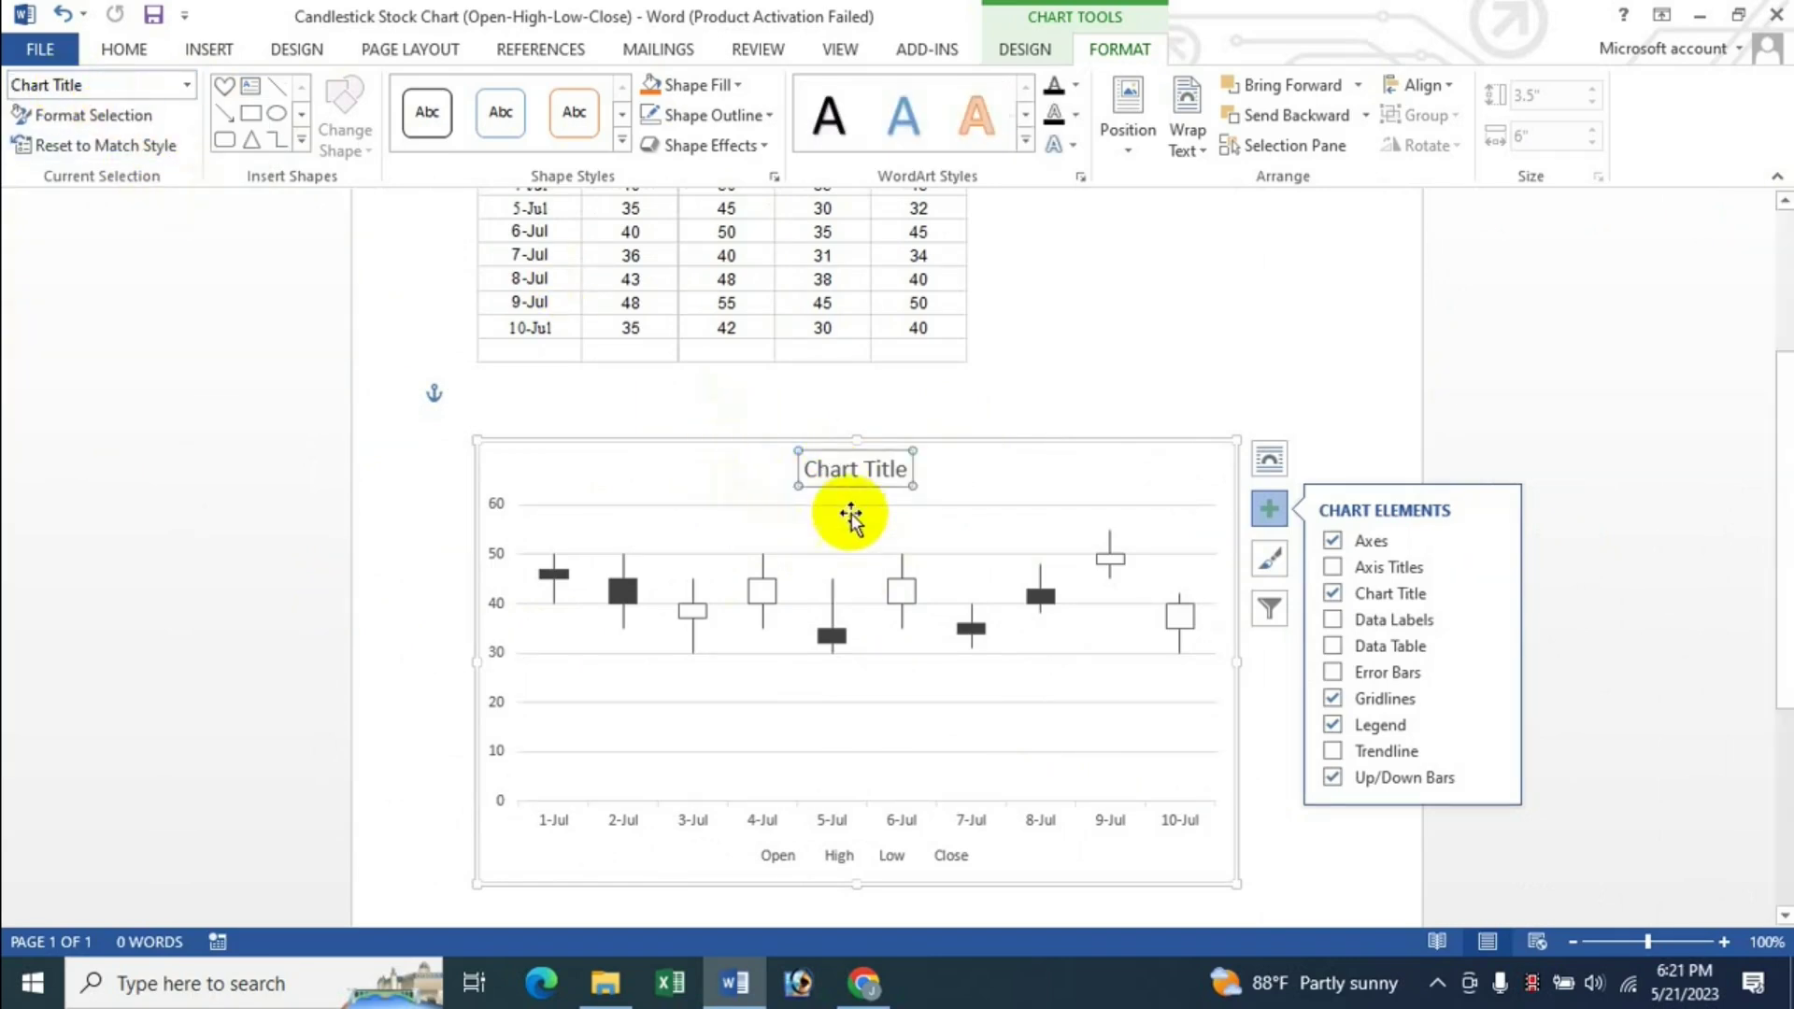
pyautogui.click(102, 114)
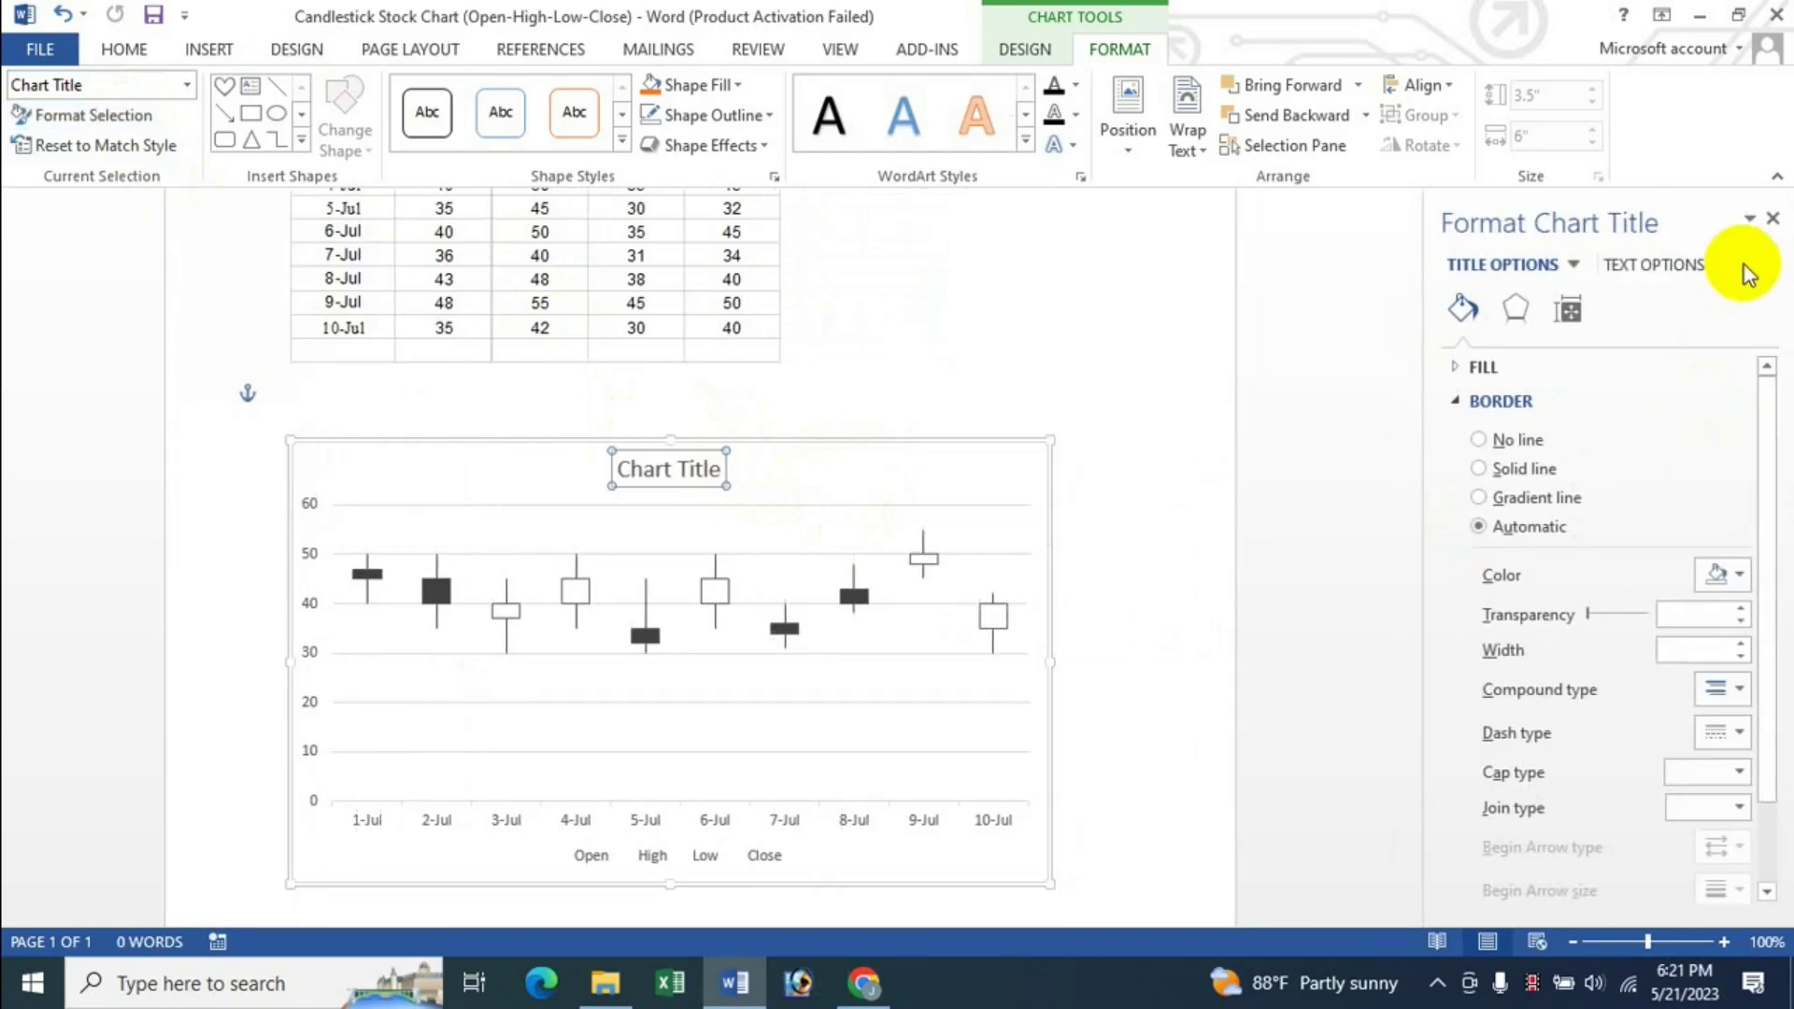
pyautogui.click(1780, 221)
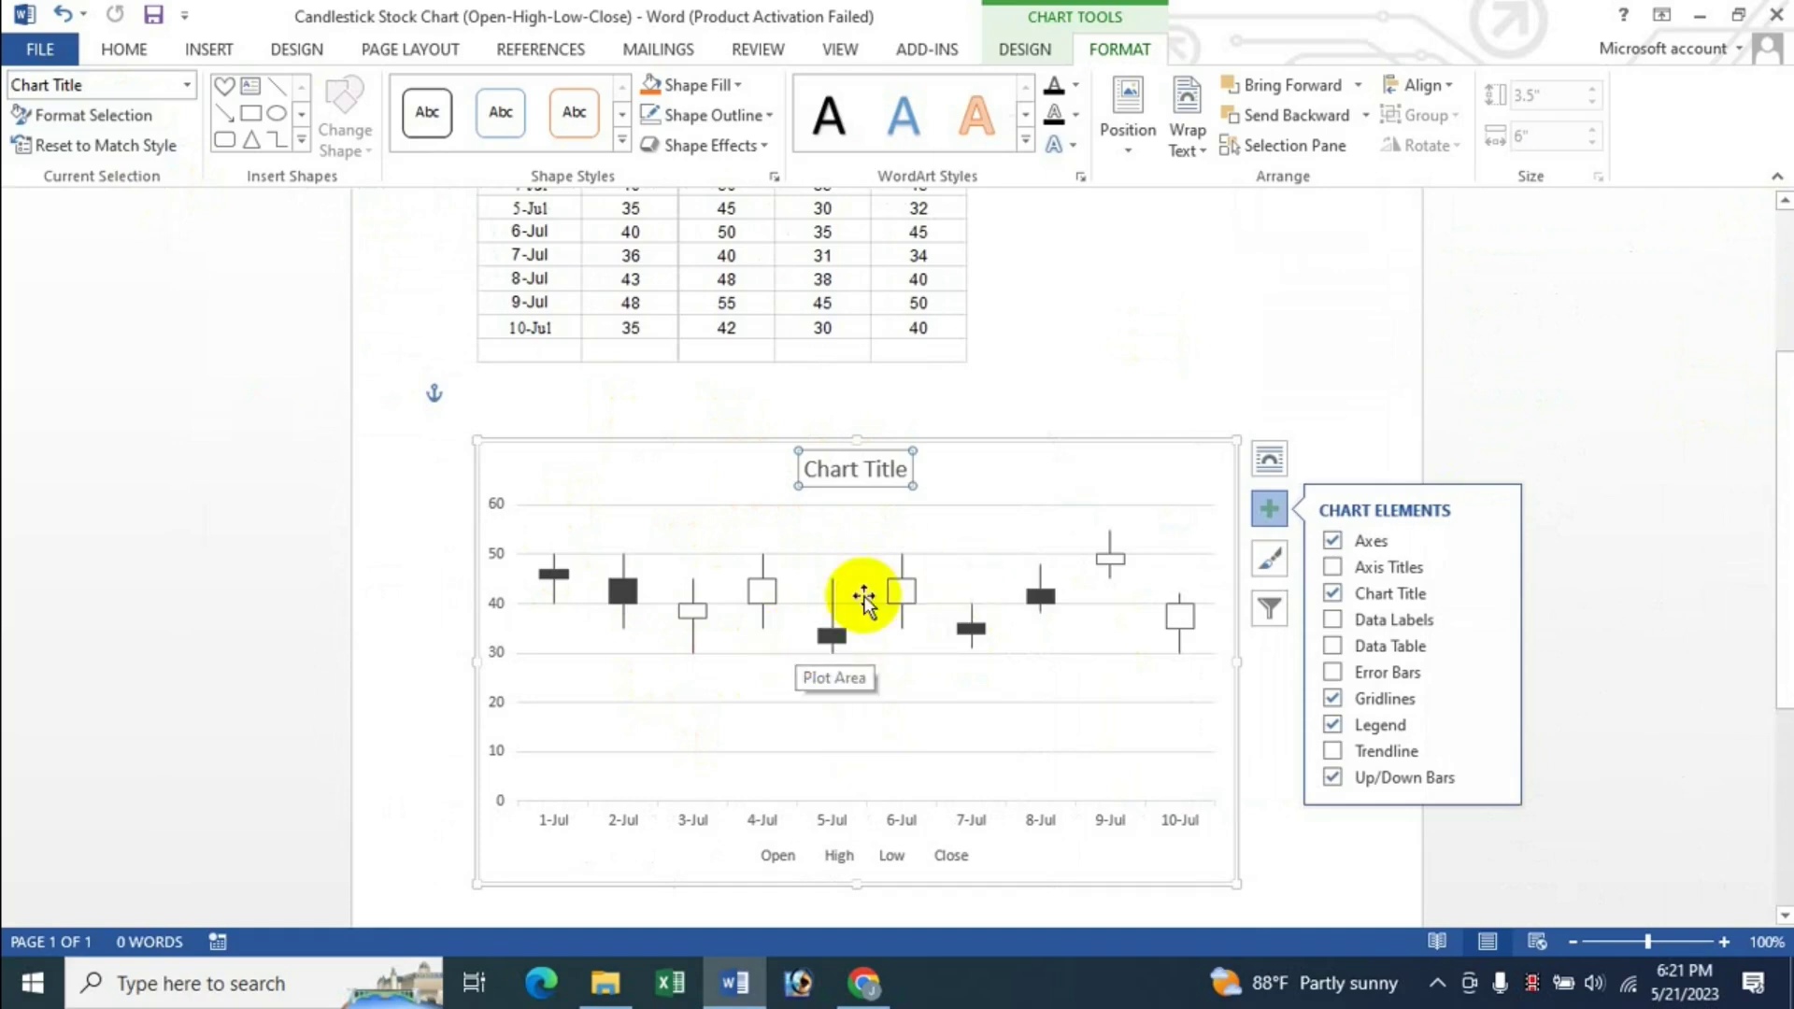
pyautogui.click(188, 85)
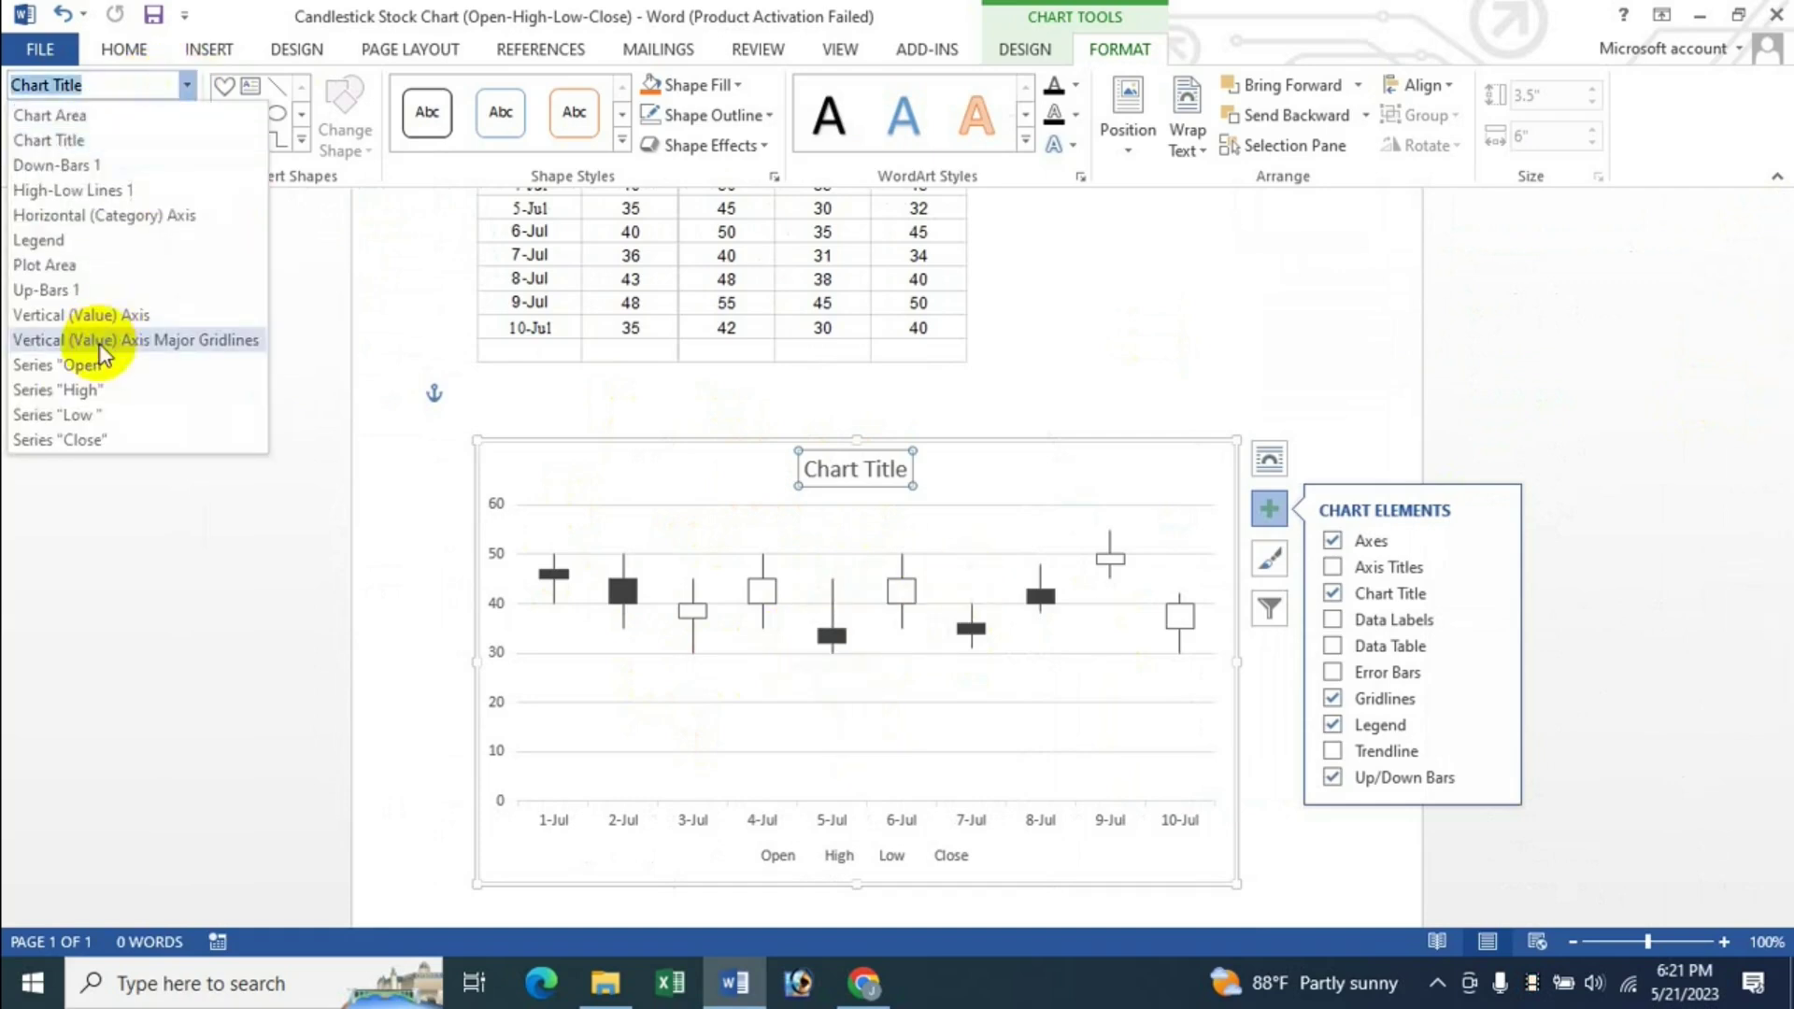
pyautogui.click(643, 11)
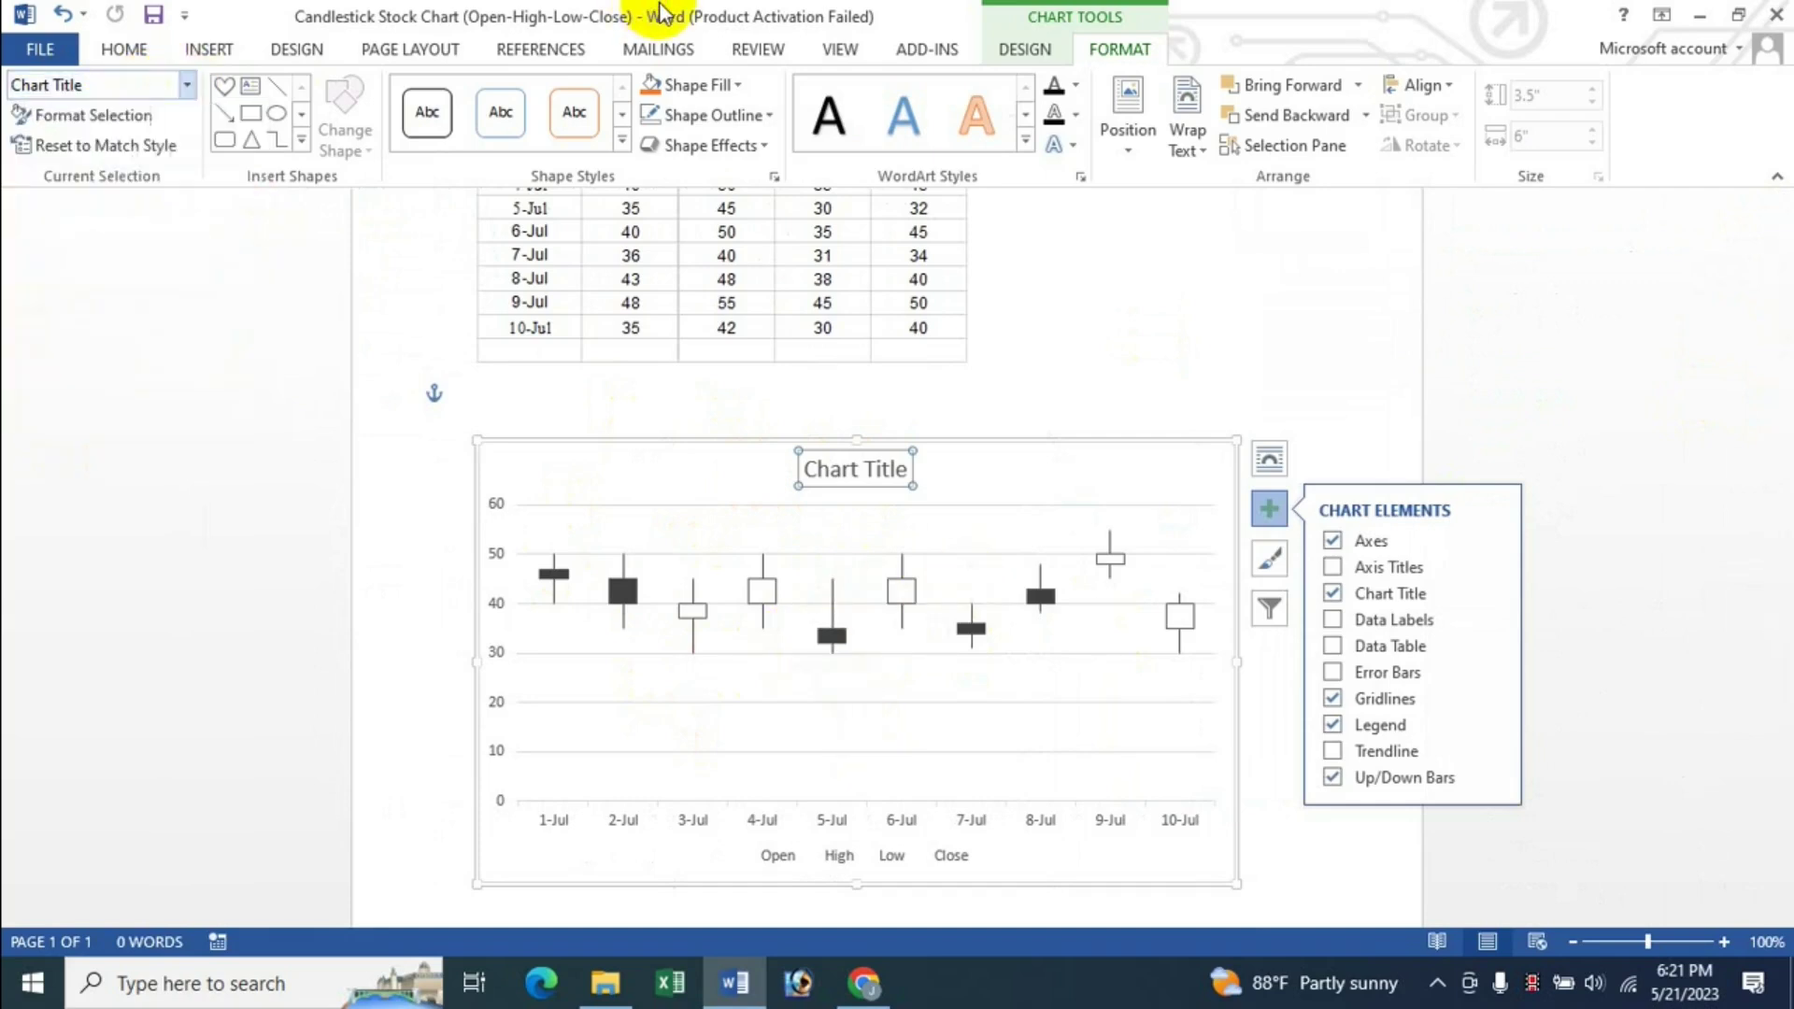
# Step: Turn on Data Labels and open the Current Selection chart element list
pyautogui.click(1332, 620)
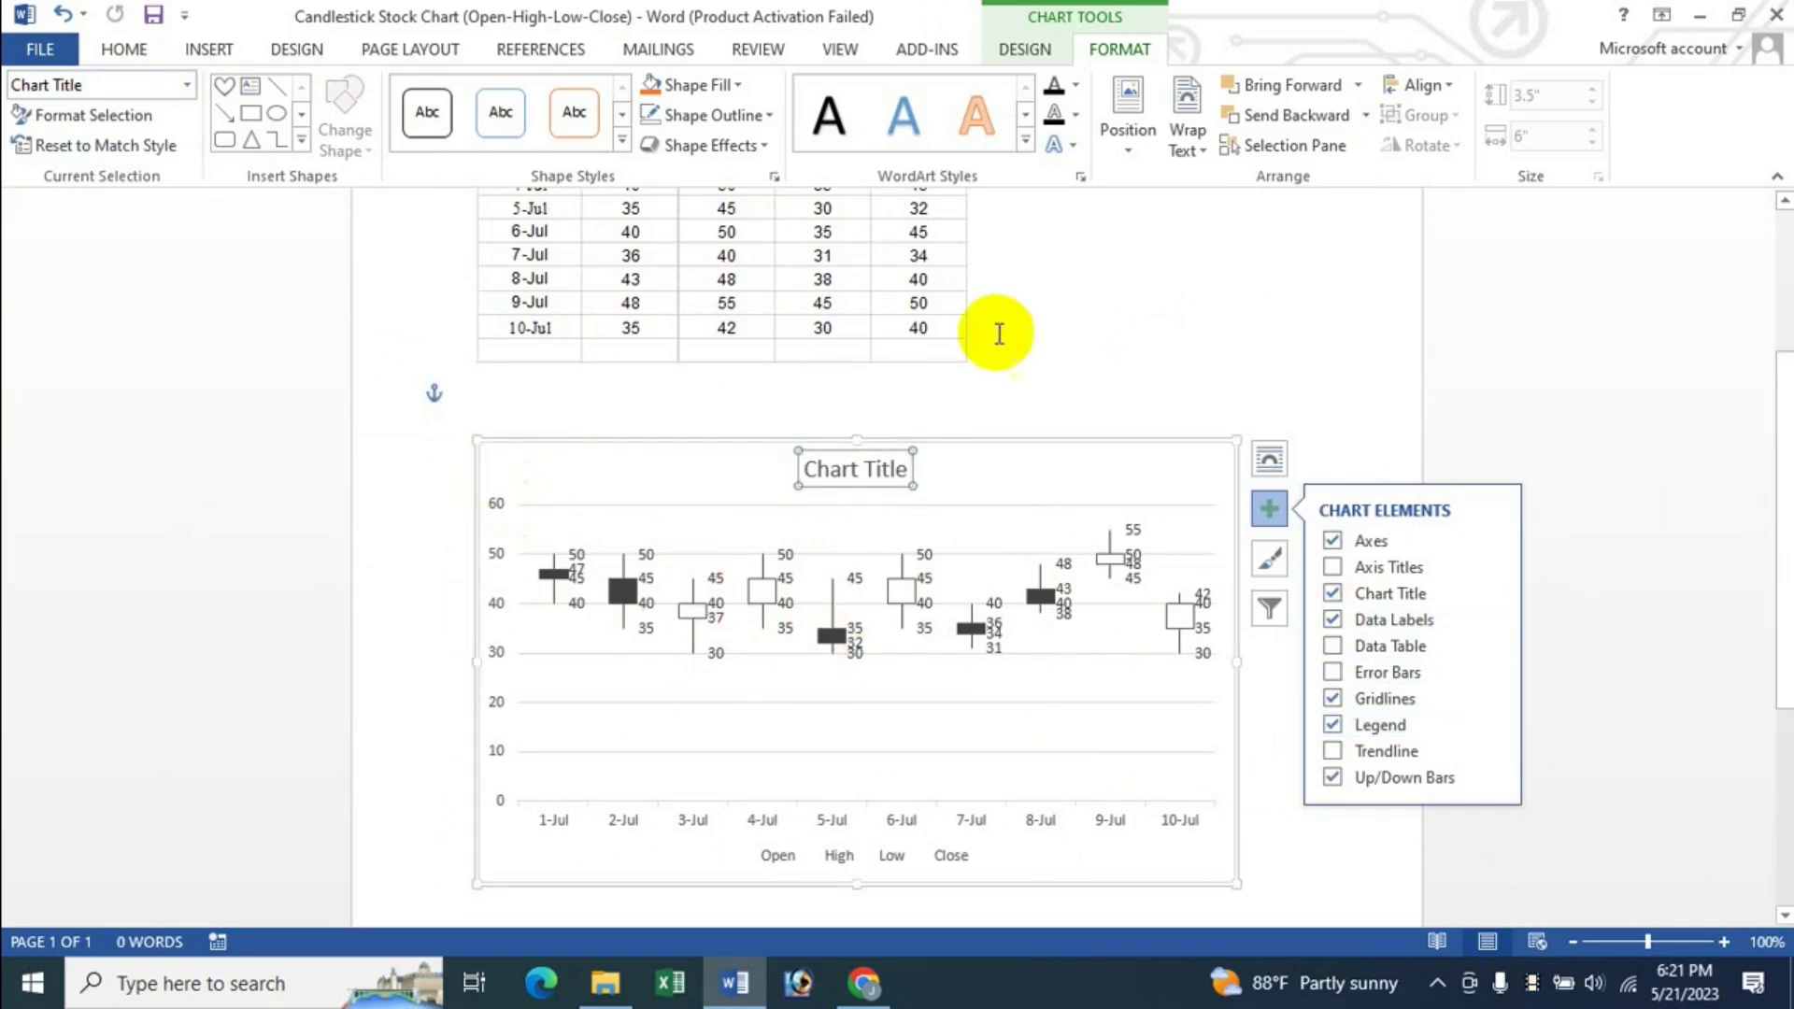
pyautogui.click(188, 87)
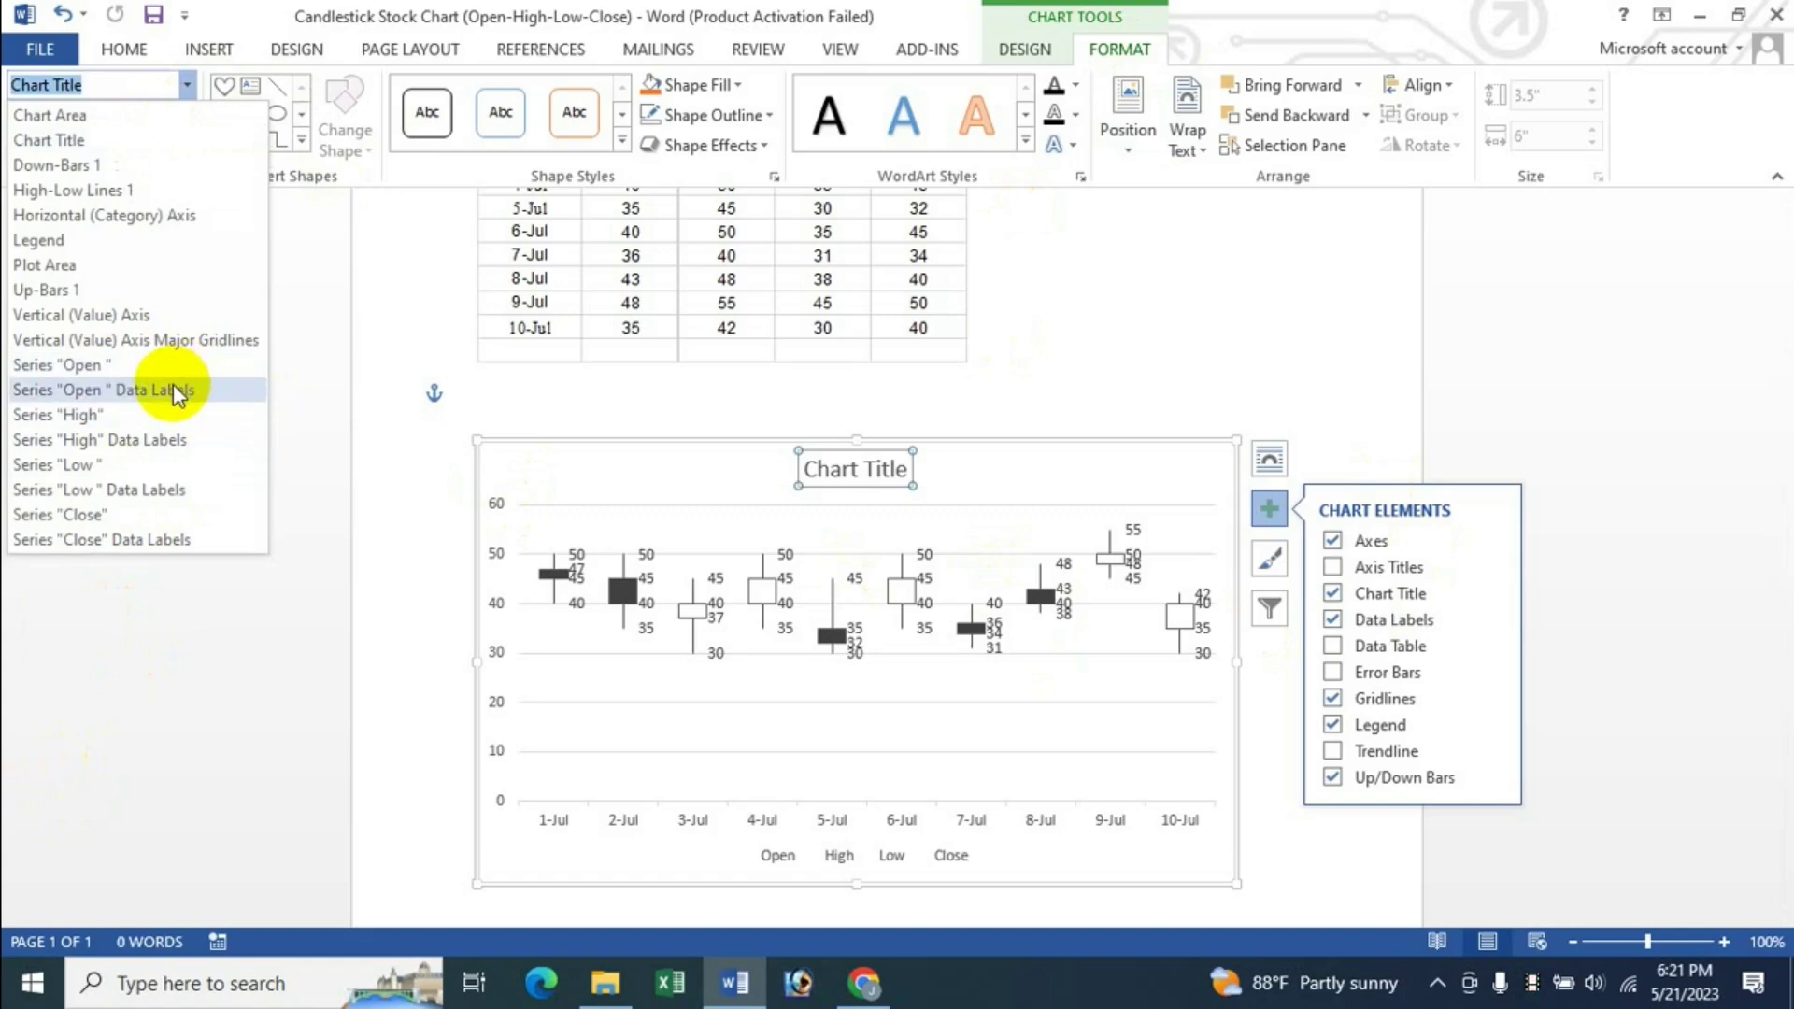
# Step: Open Format Selection for Series "Open" Data Labels, leaving Value as their only content
pyautogui.click(176, 393)
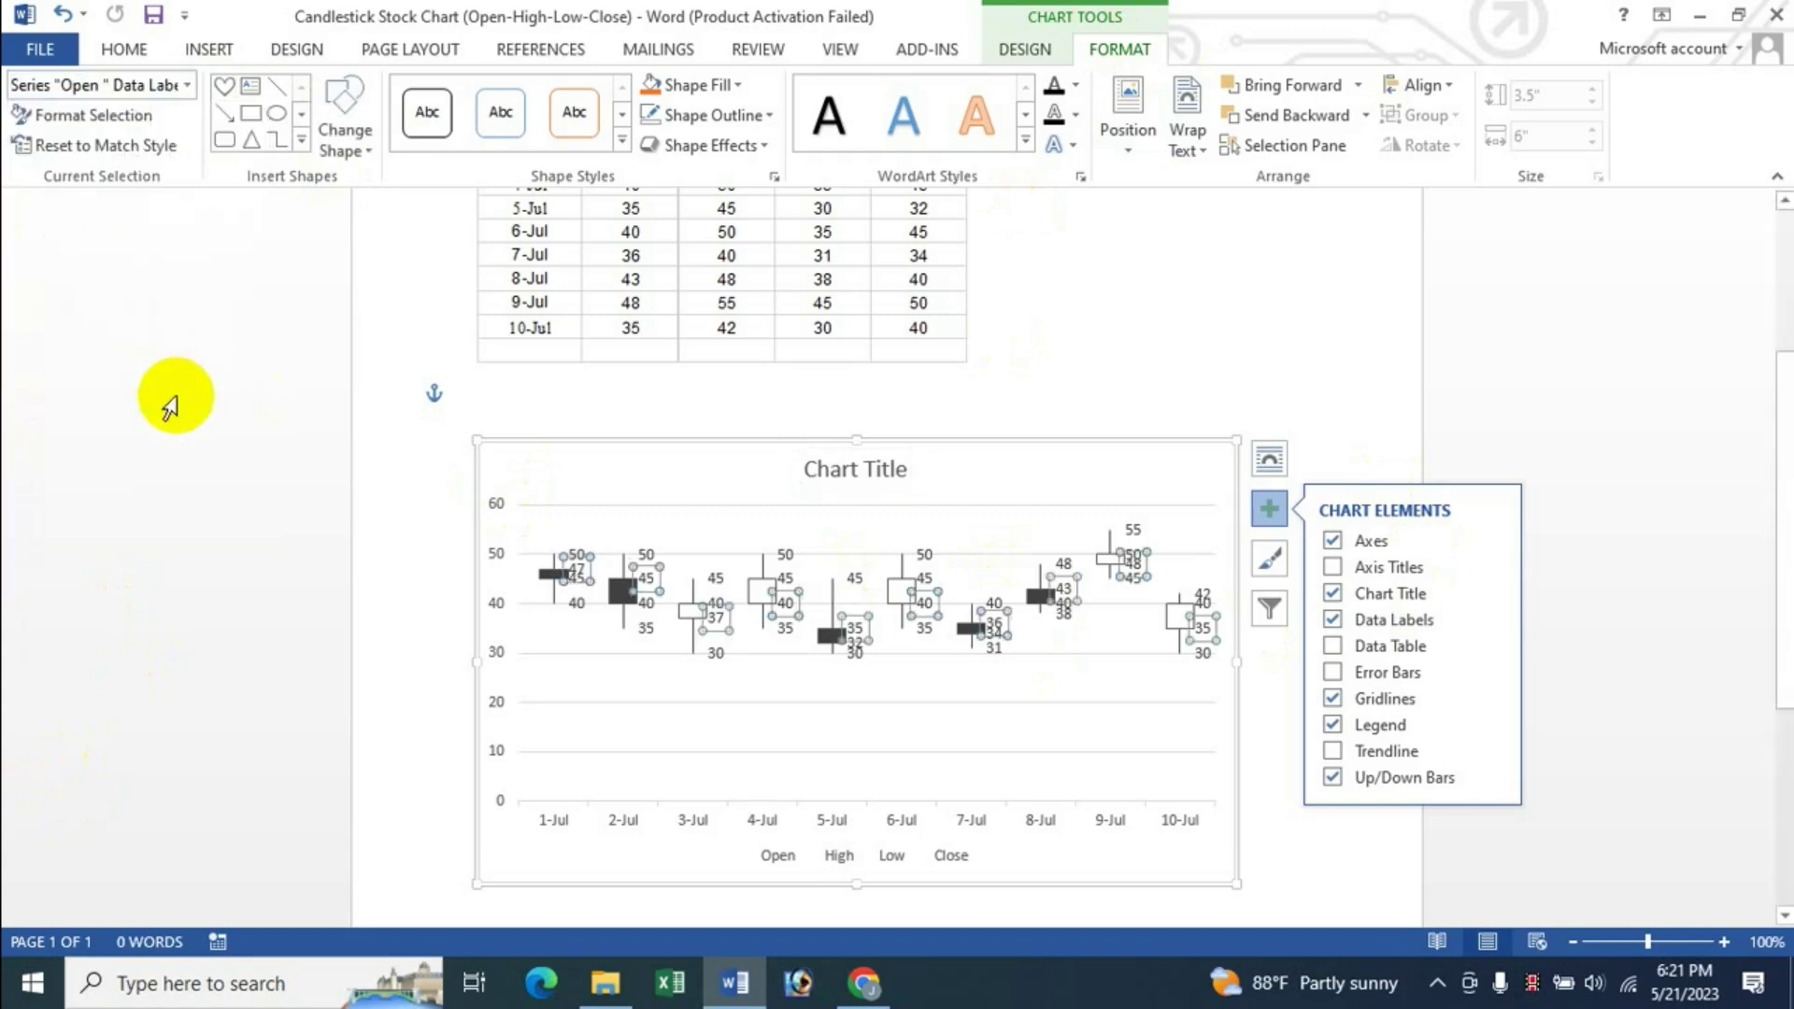
pyautogui.click(115, 125)
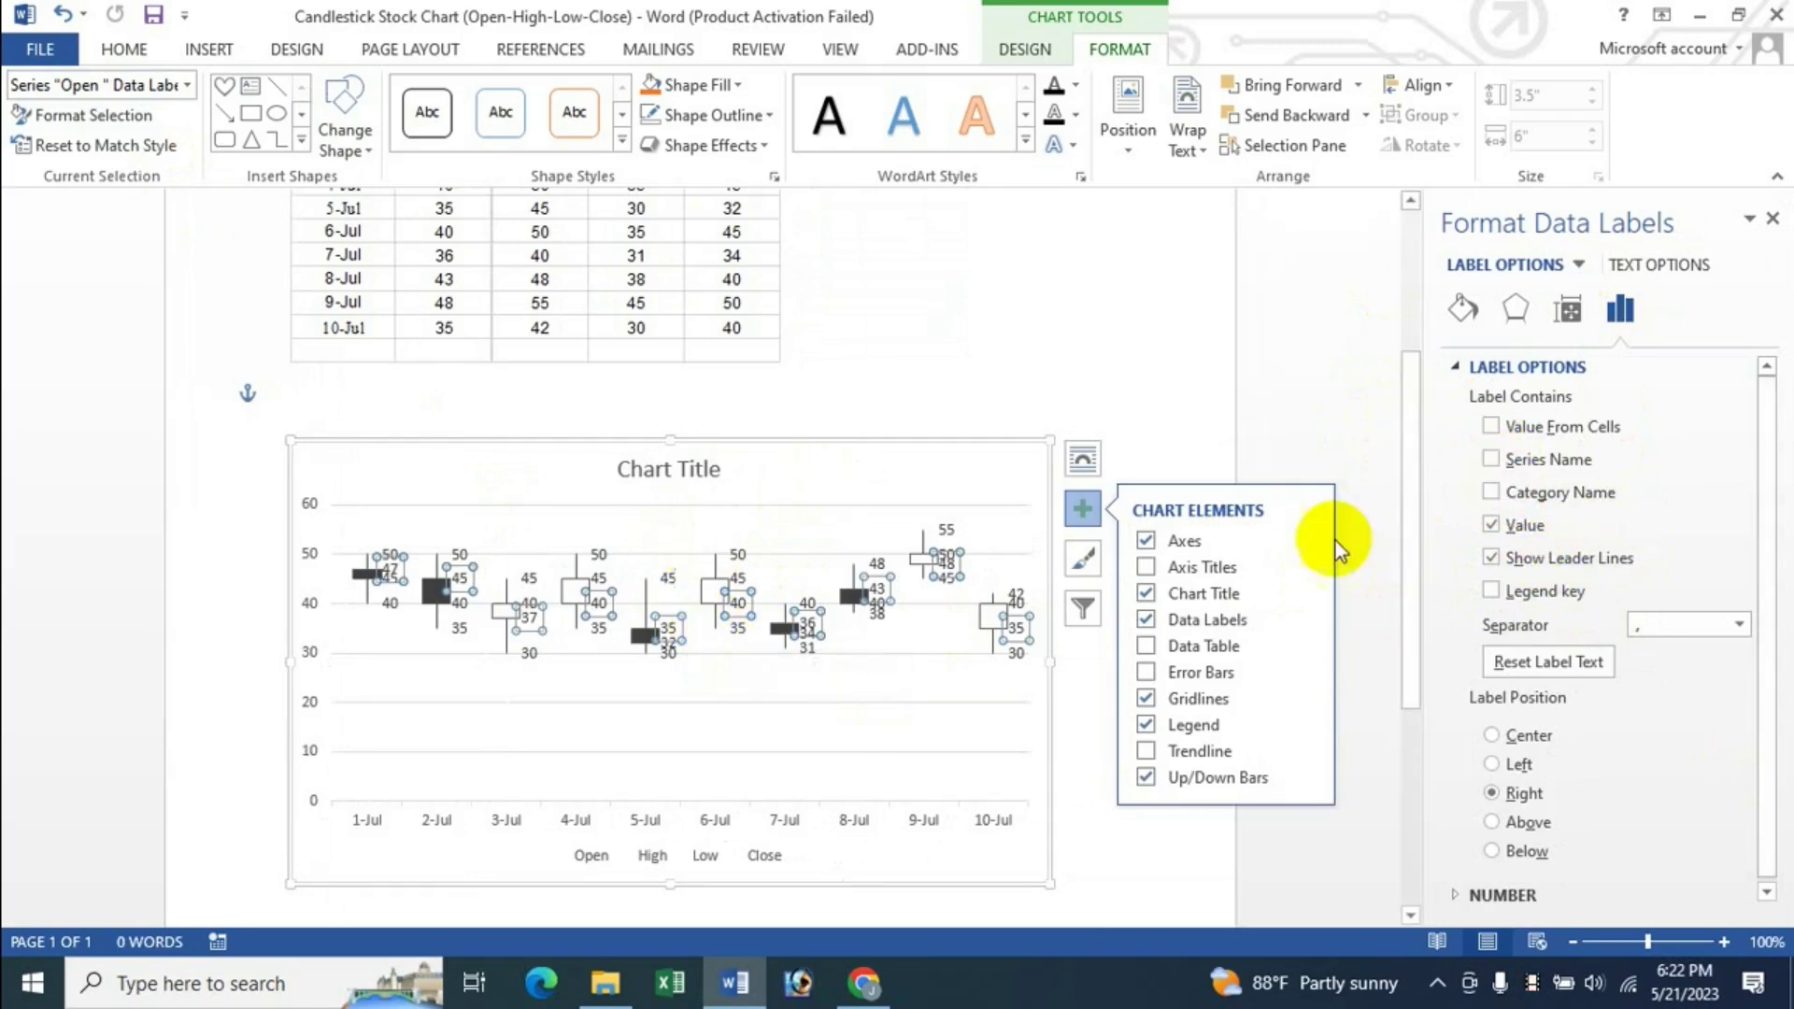
pyautogui.click(1491, 492)
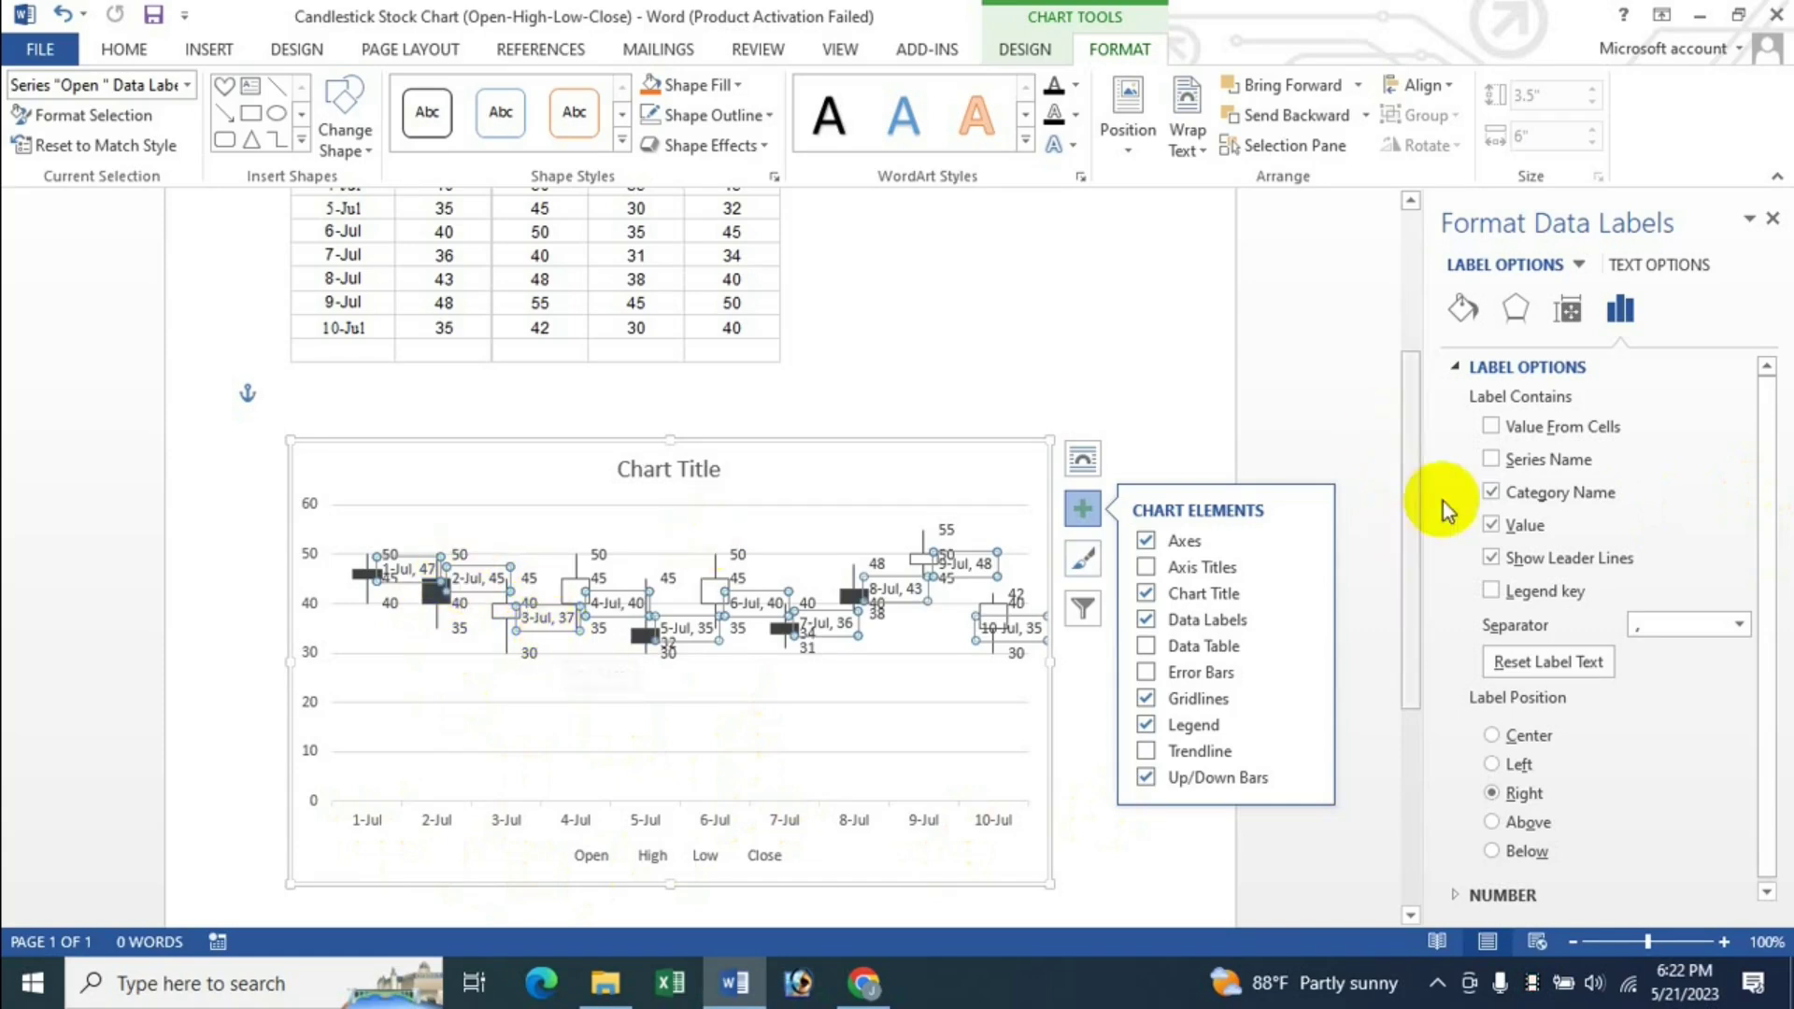
pyautogui.click(1492, 460)
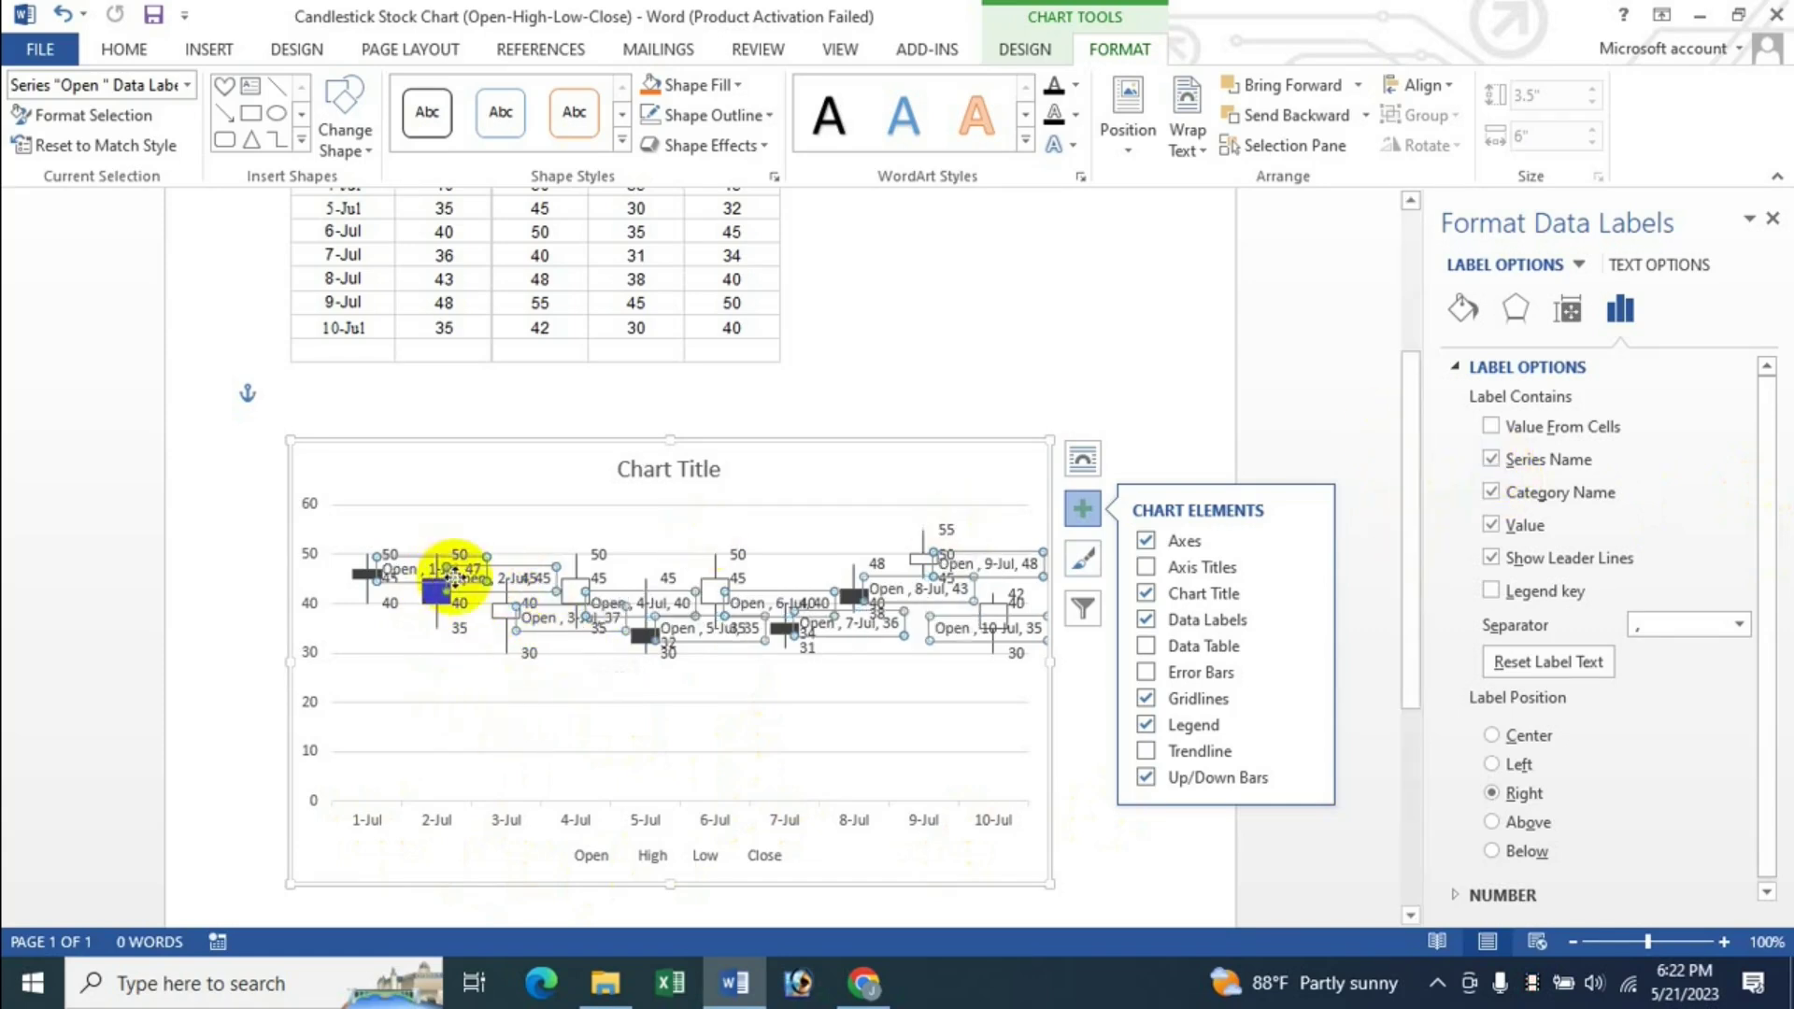
pyautogui.click(1492, 493)
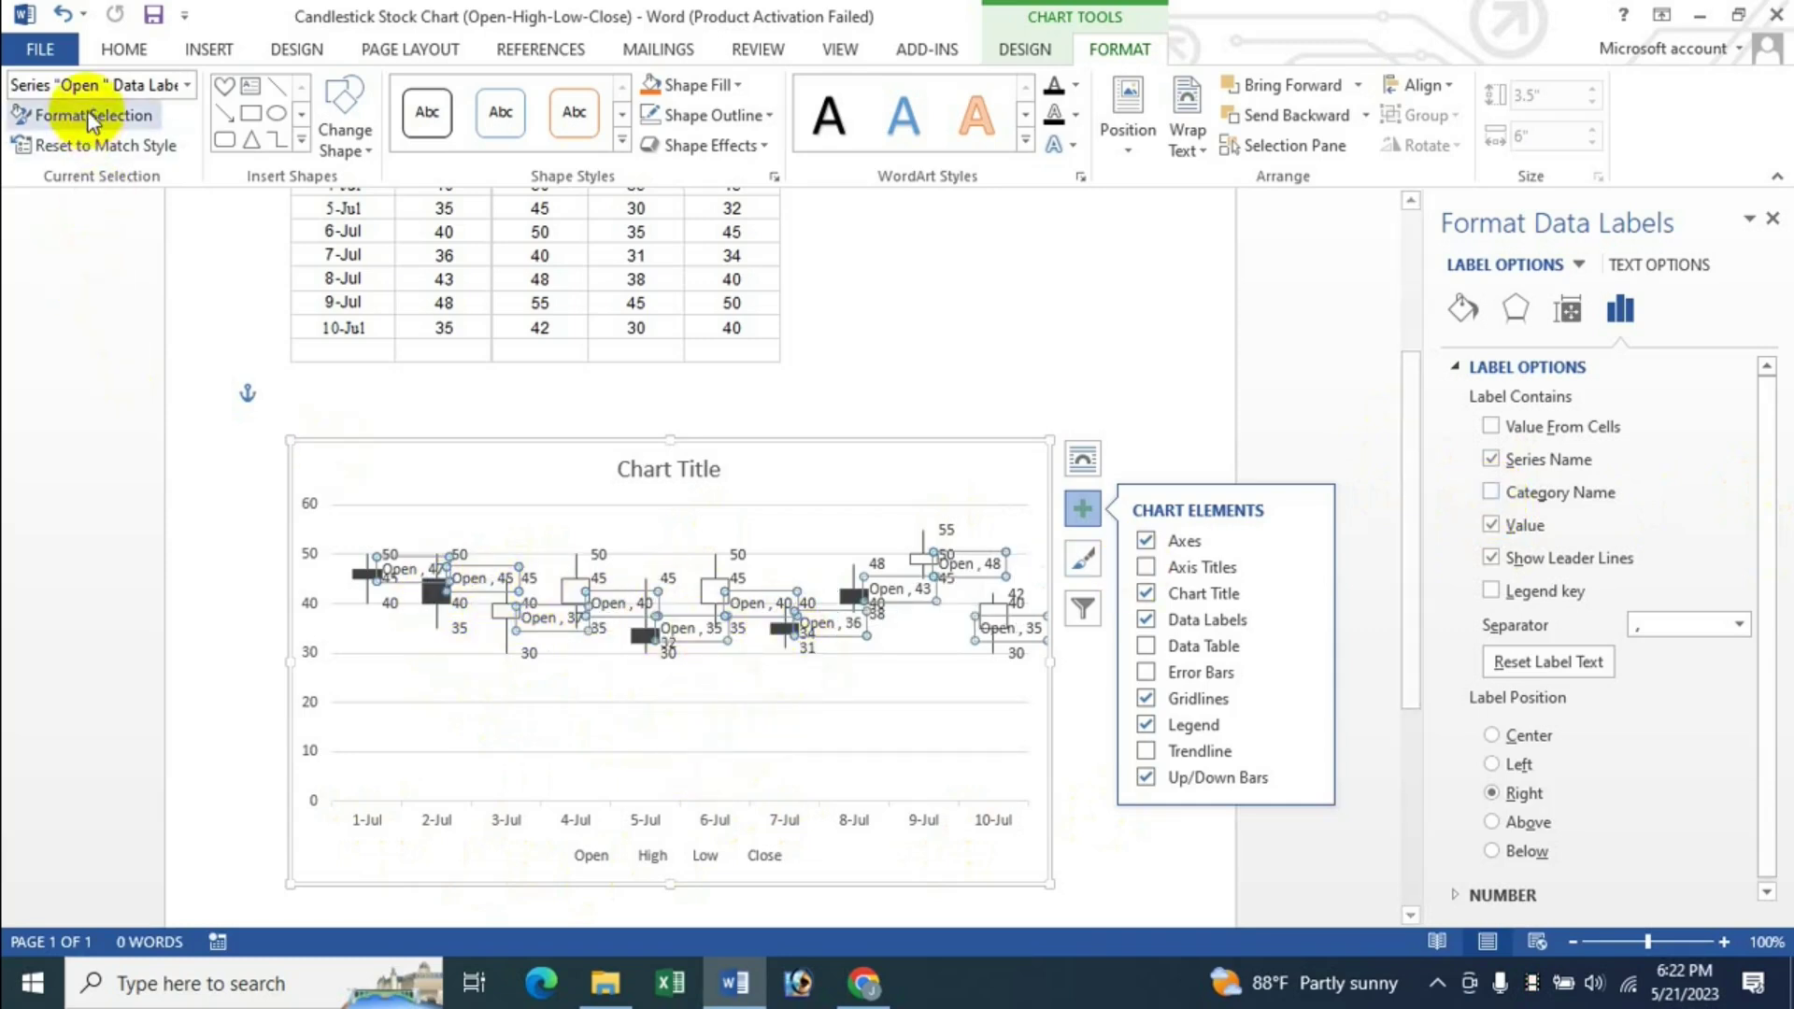
pyautogui.click(1542, 460)
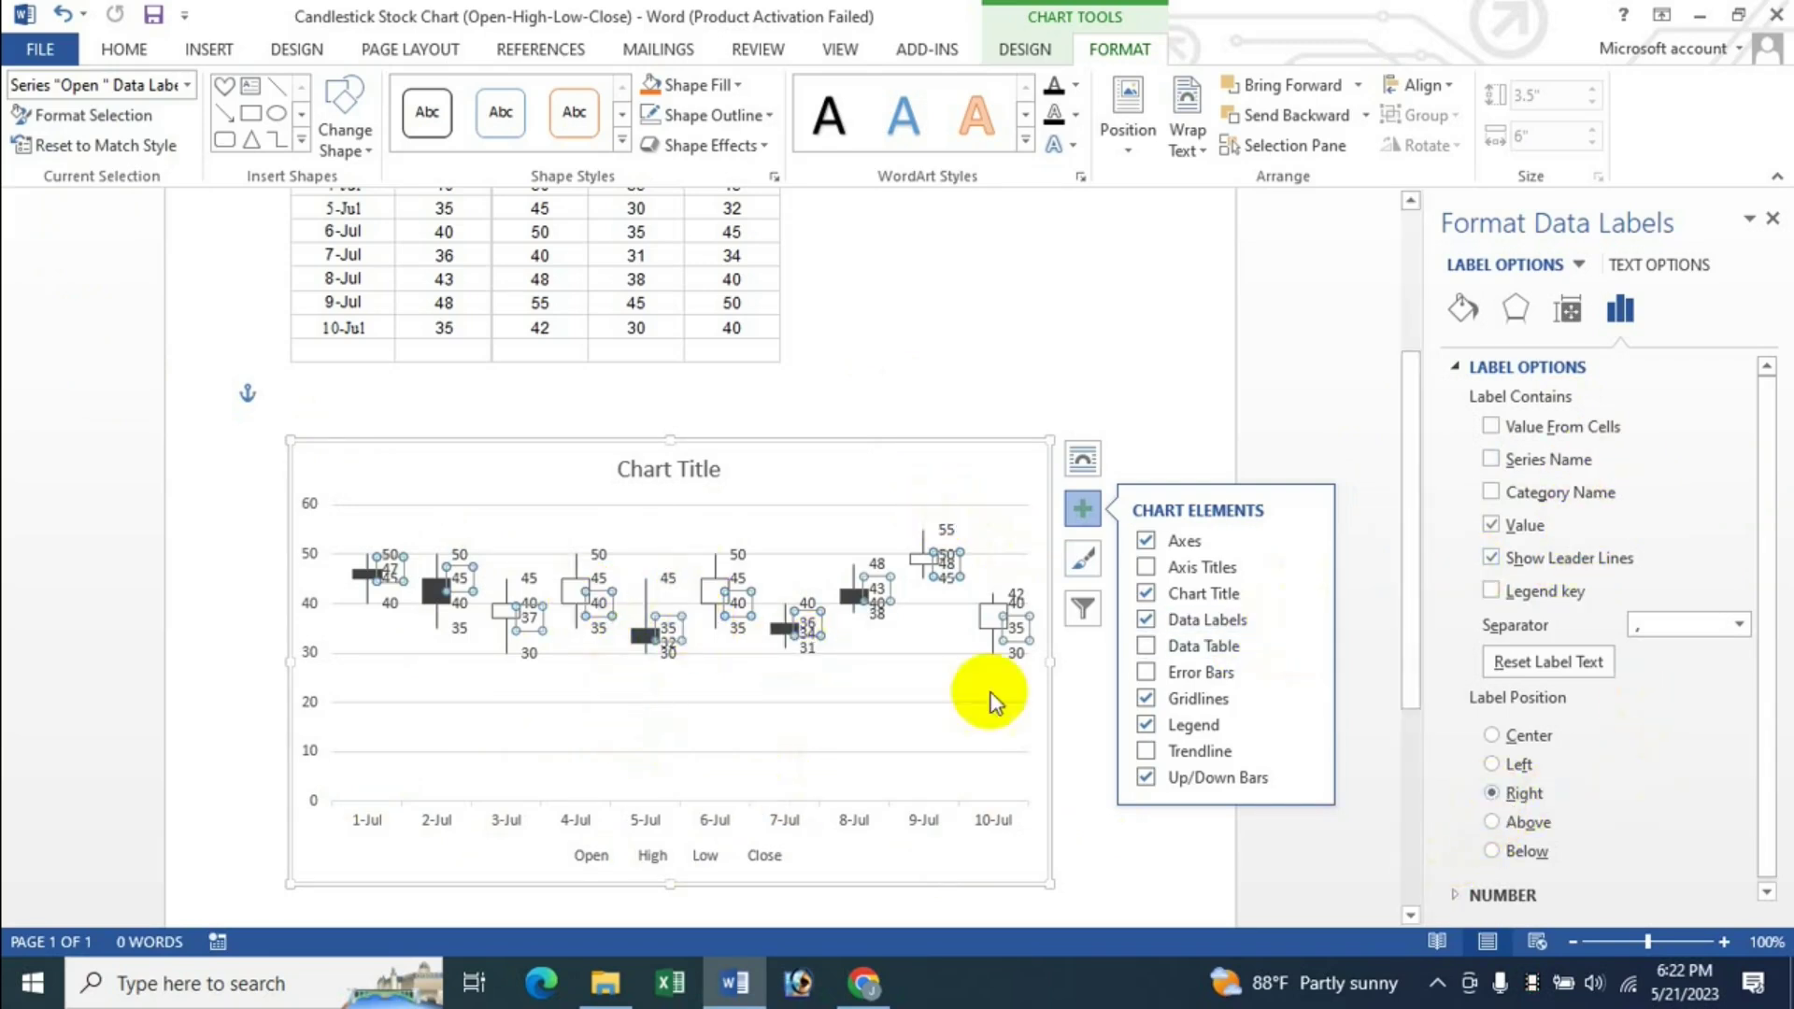
# Step: Set the Open data labels' Label Position to Above after trying Center and Below
pyautogui.click(1511, 766)
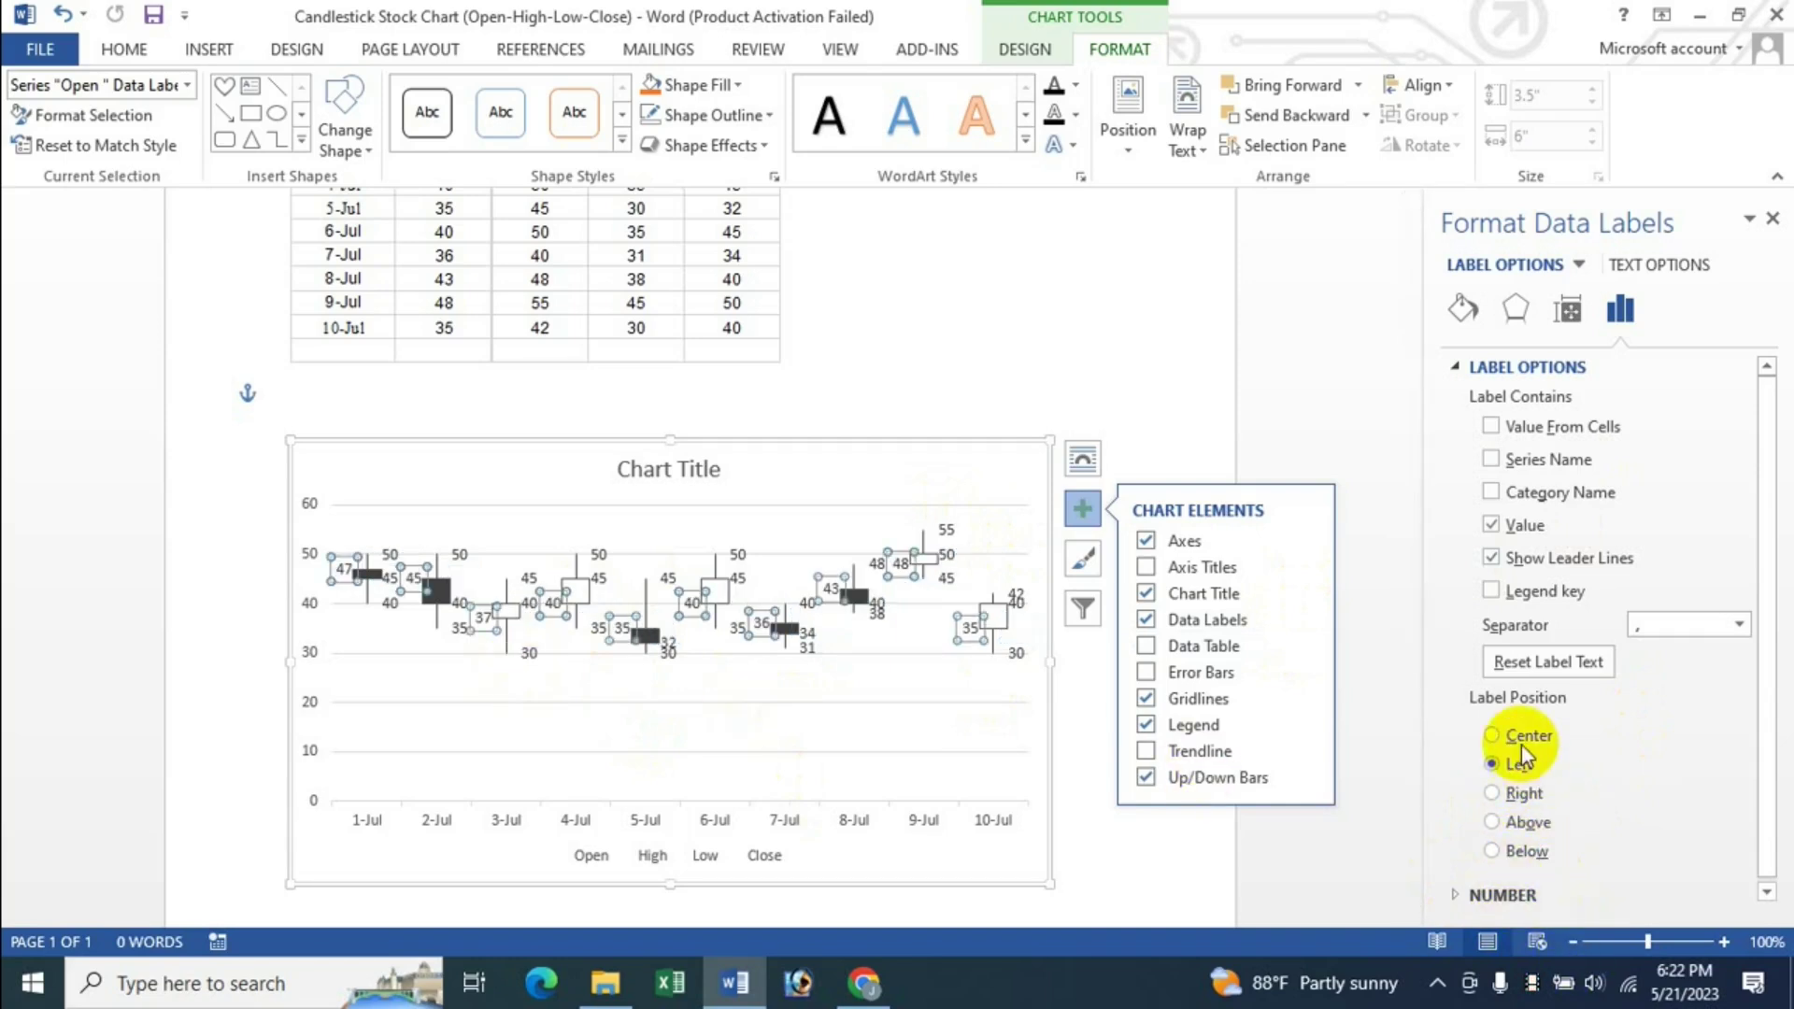
pyautogui.click(1519, 828)
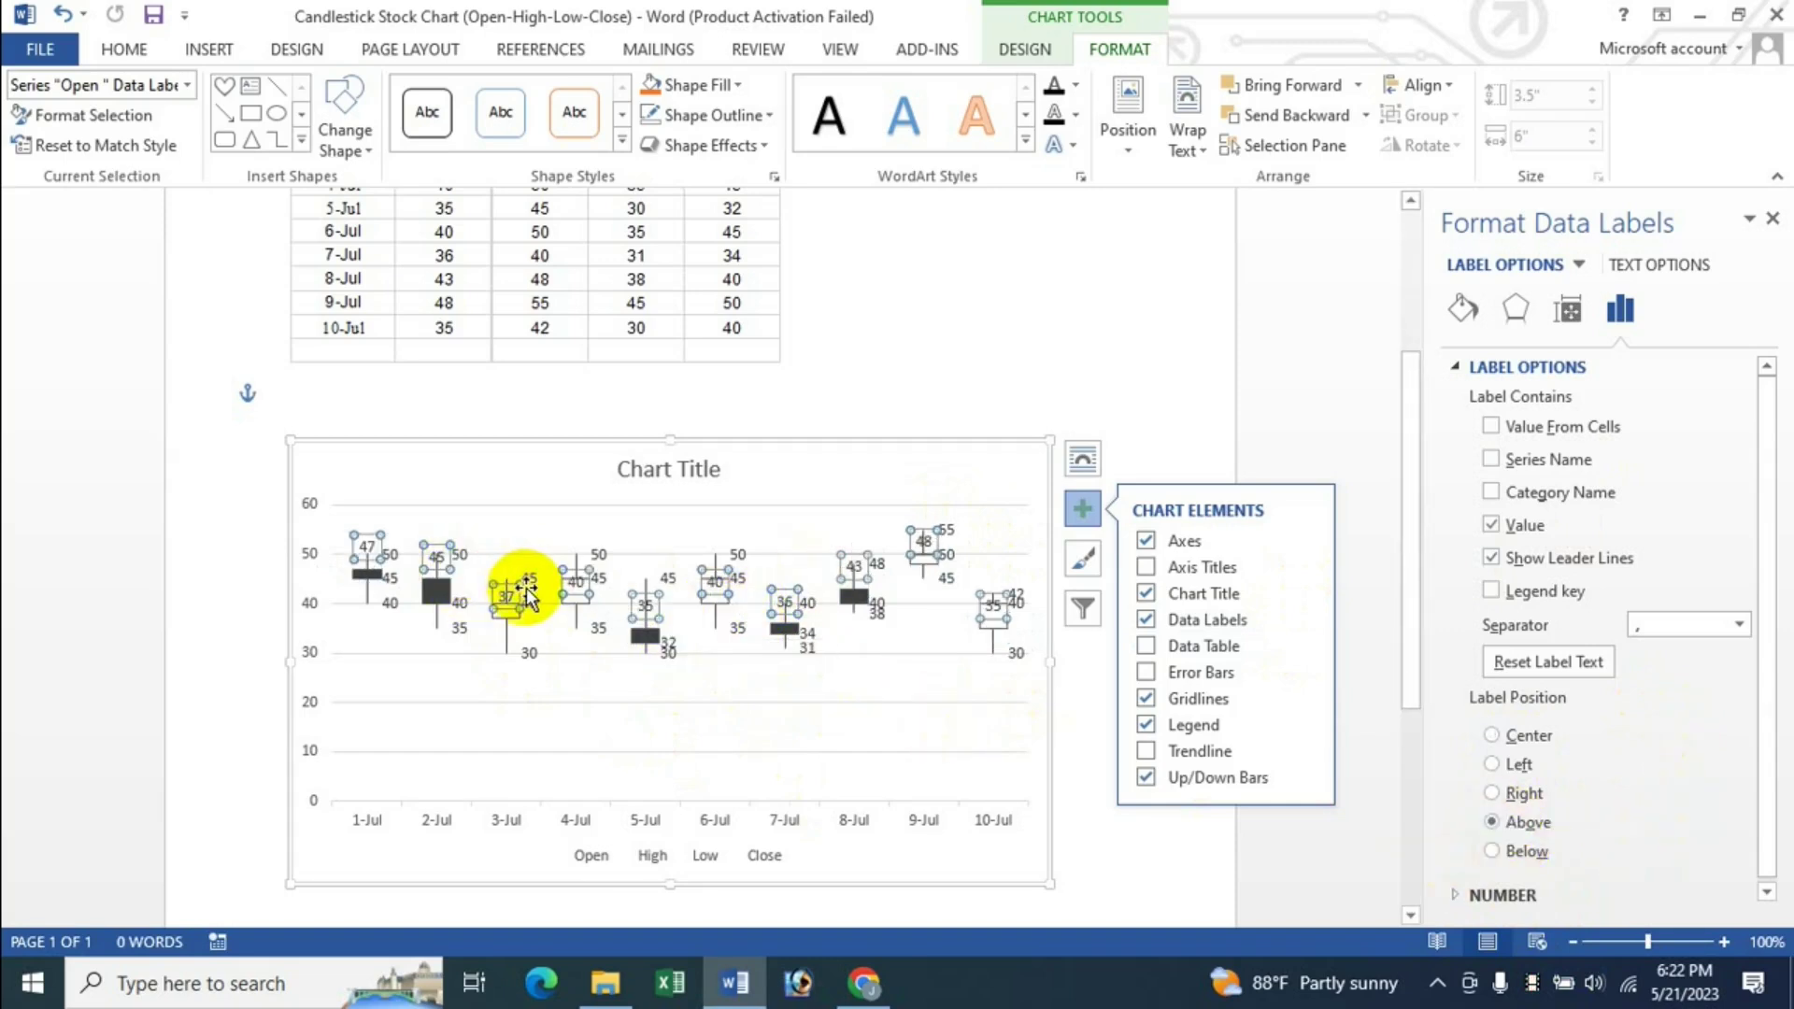
pyautogui.click(1521, 852)
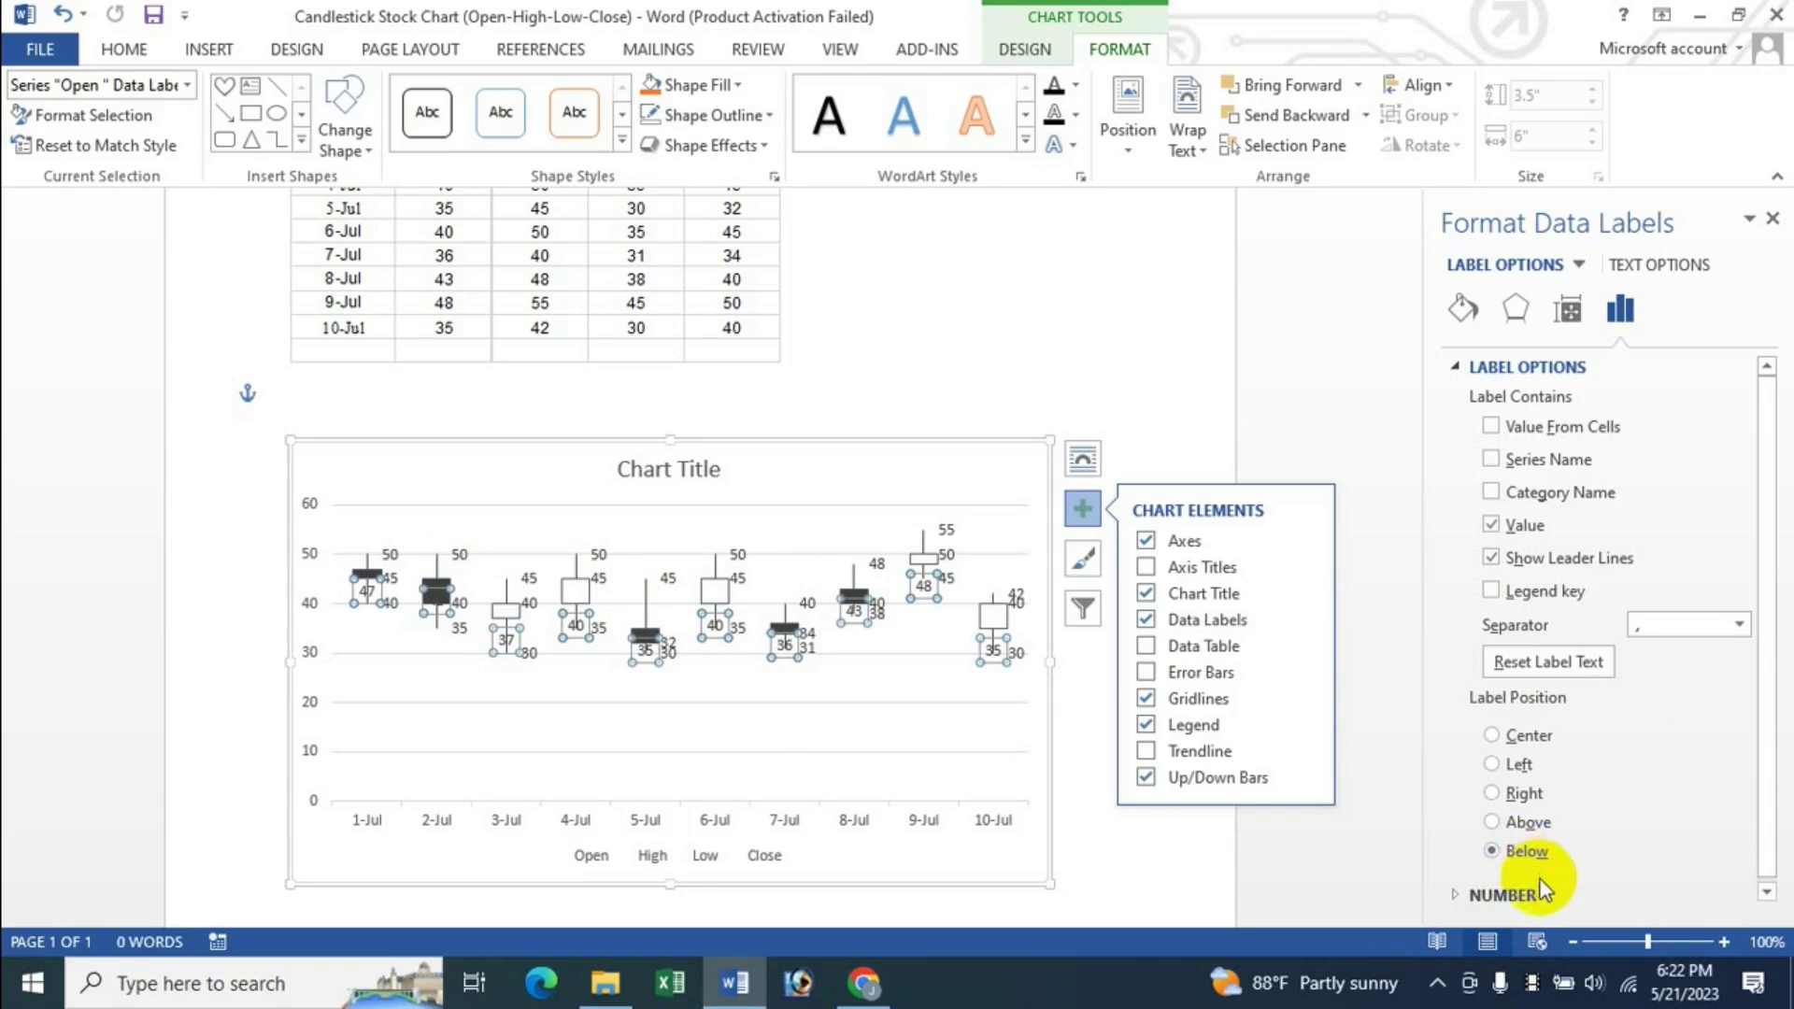
pyautogui.click(1521, 822)
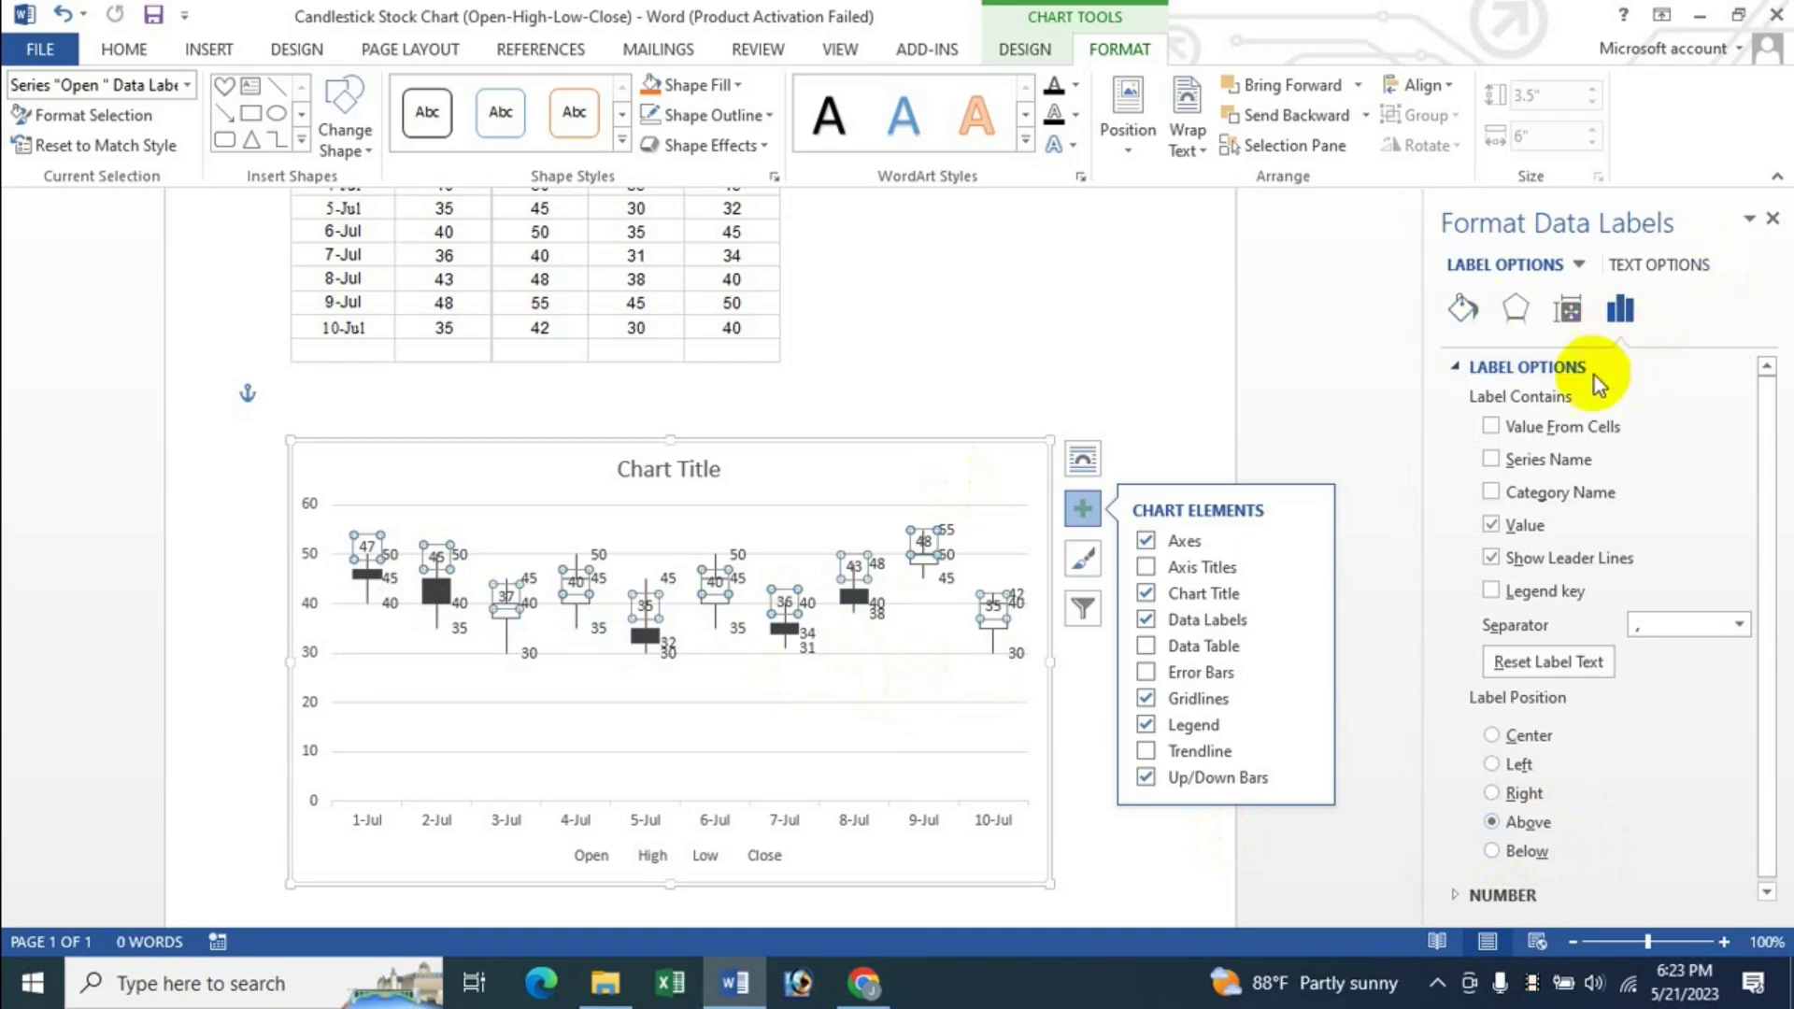
# Step: Fill the Open data labels with a yellow-gold preset gradient (linear, 270°)
pyautogui.click(1464, 309)
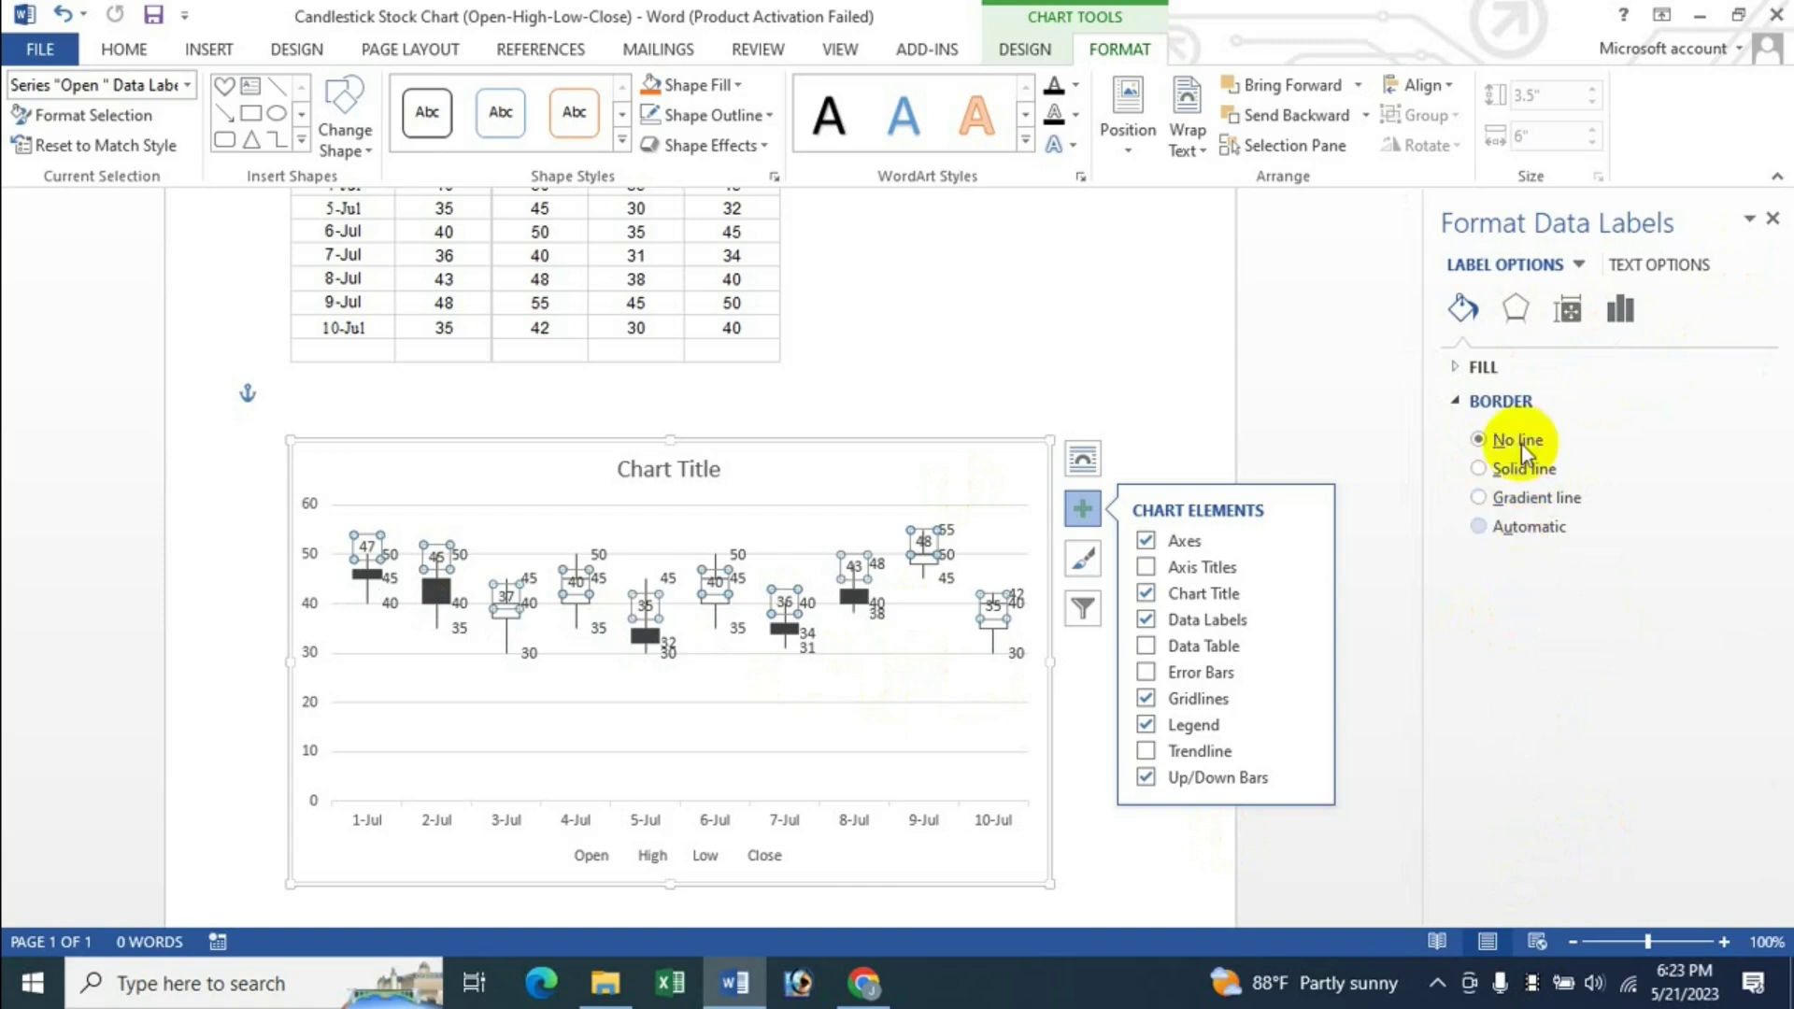
pyautogui.click(1484, 369)
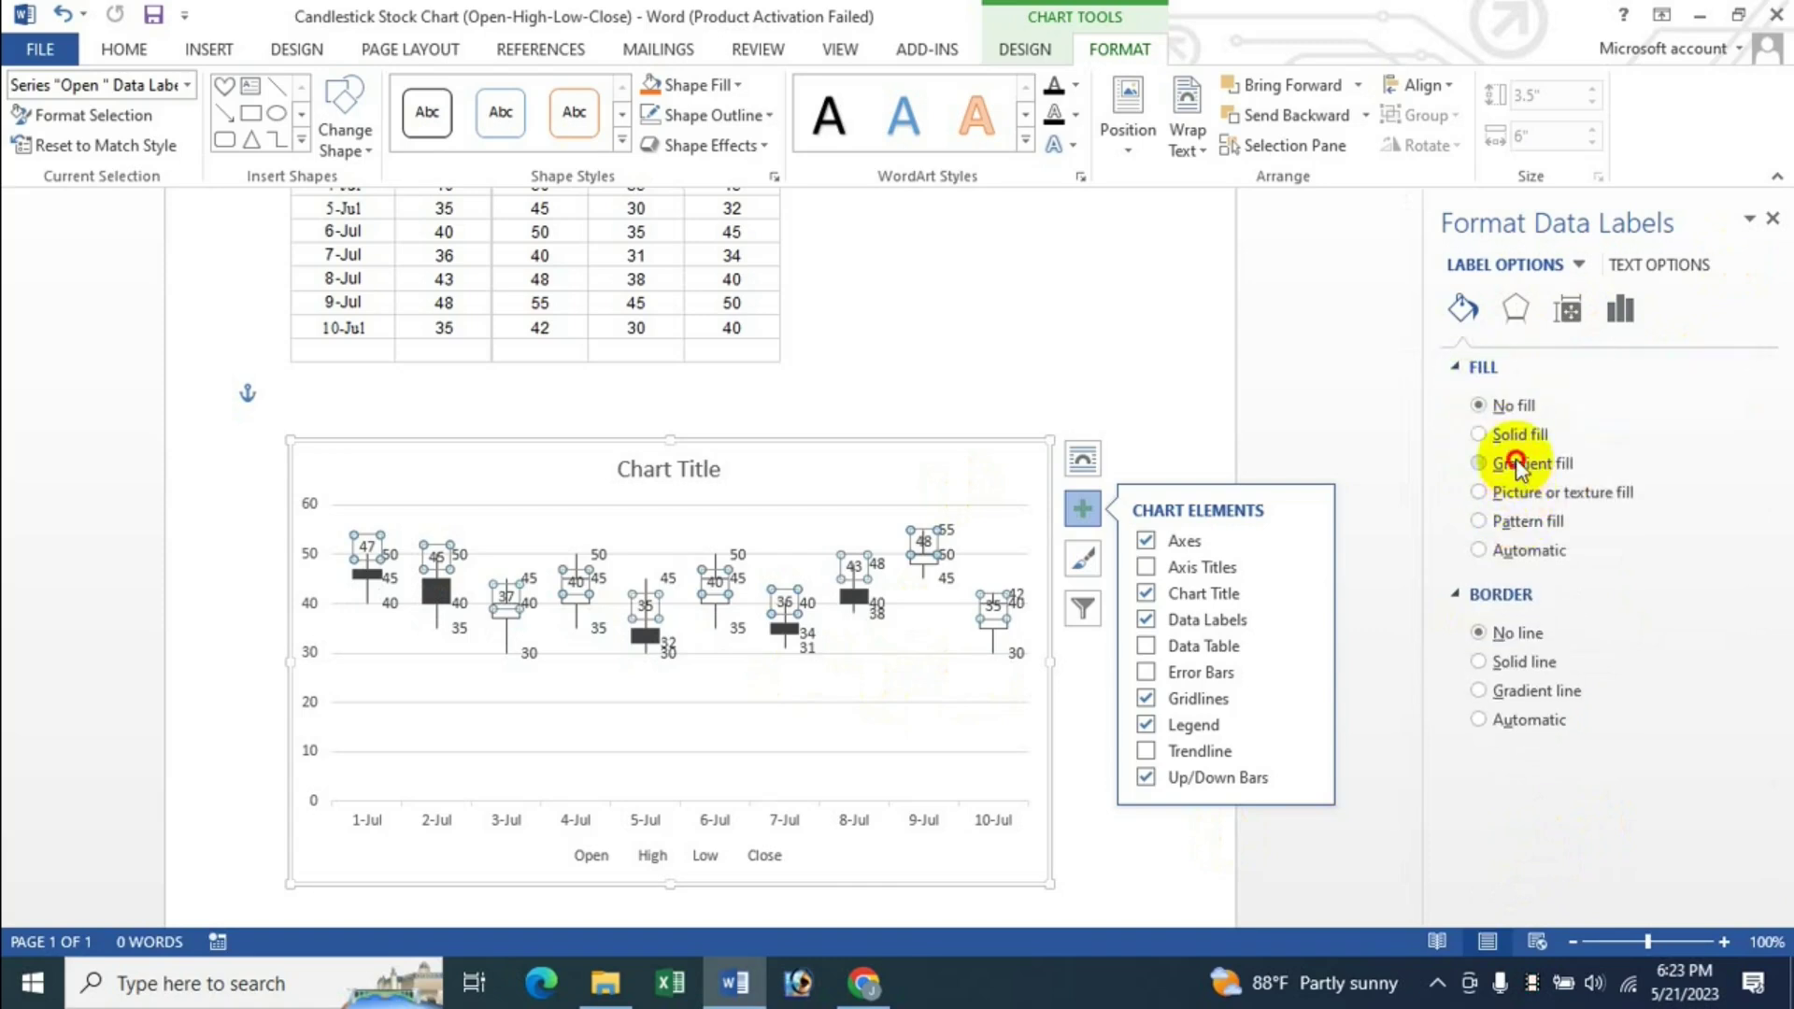
pyautogui.click(1516, 465)
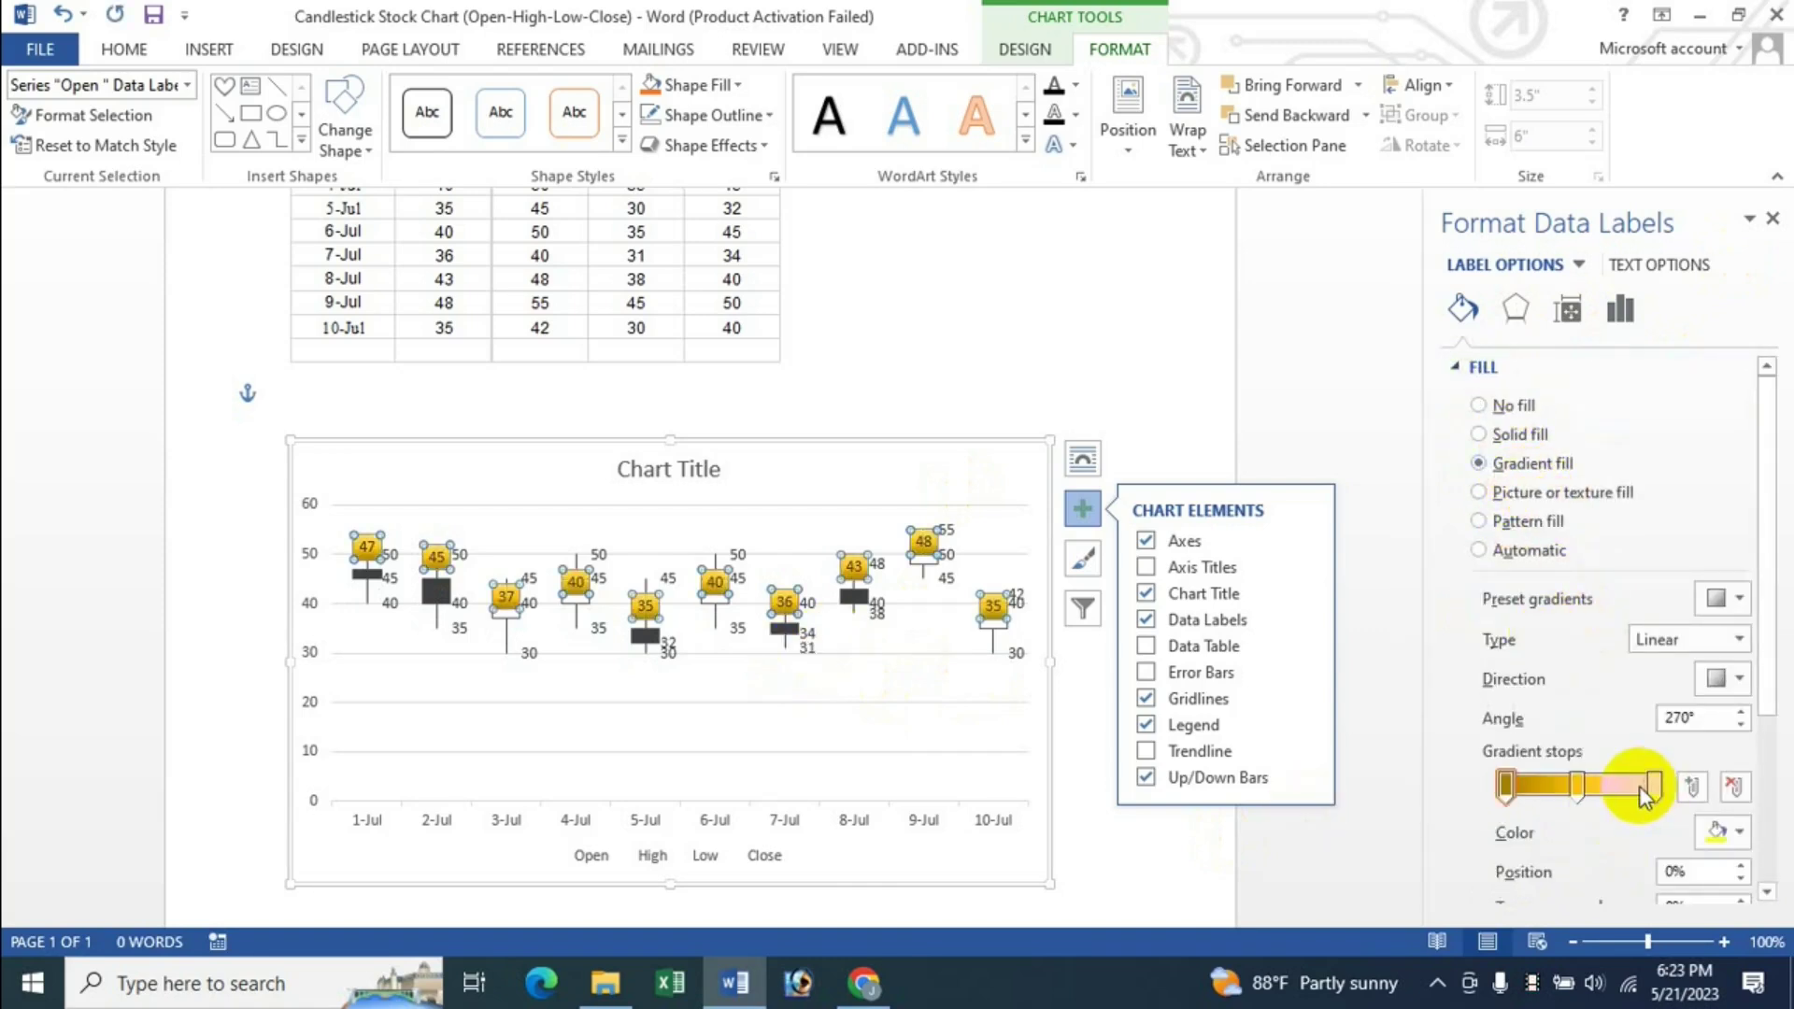
pyautogui.click(774, 606)
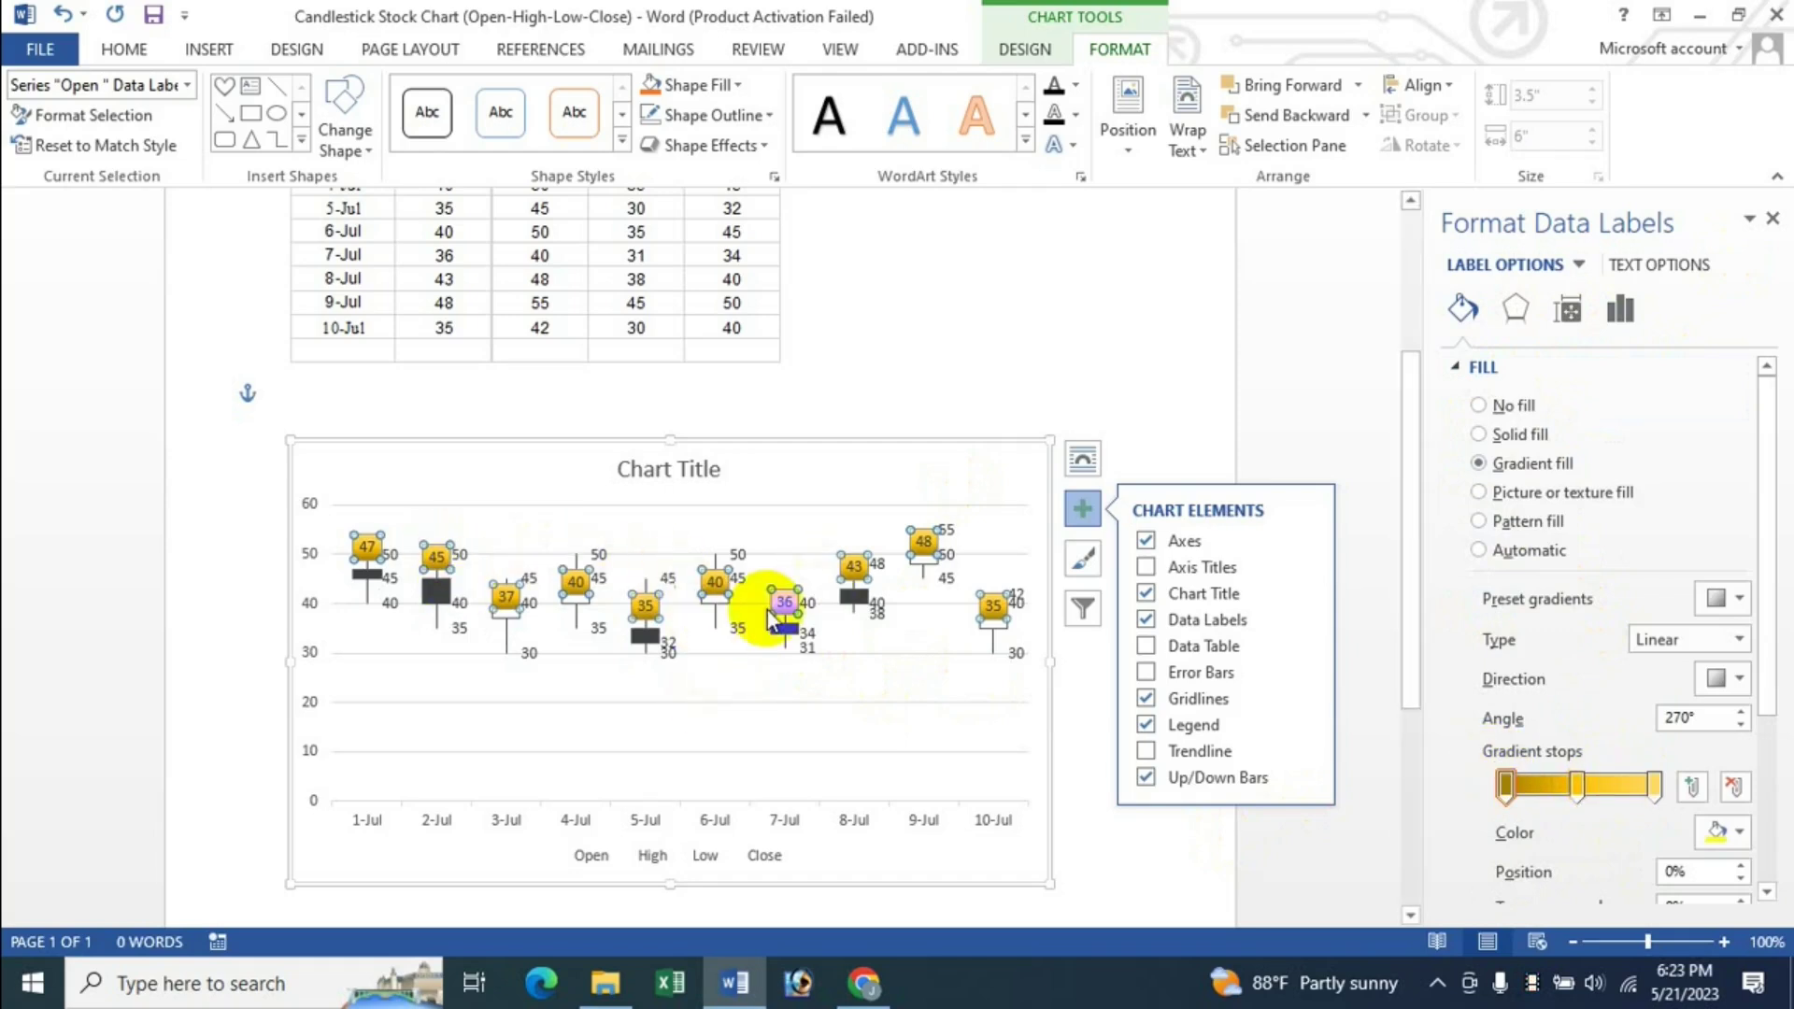
pyautogui.click(1740, 600)
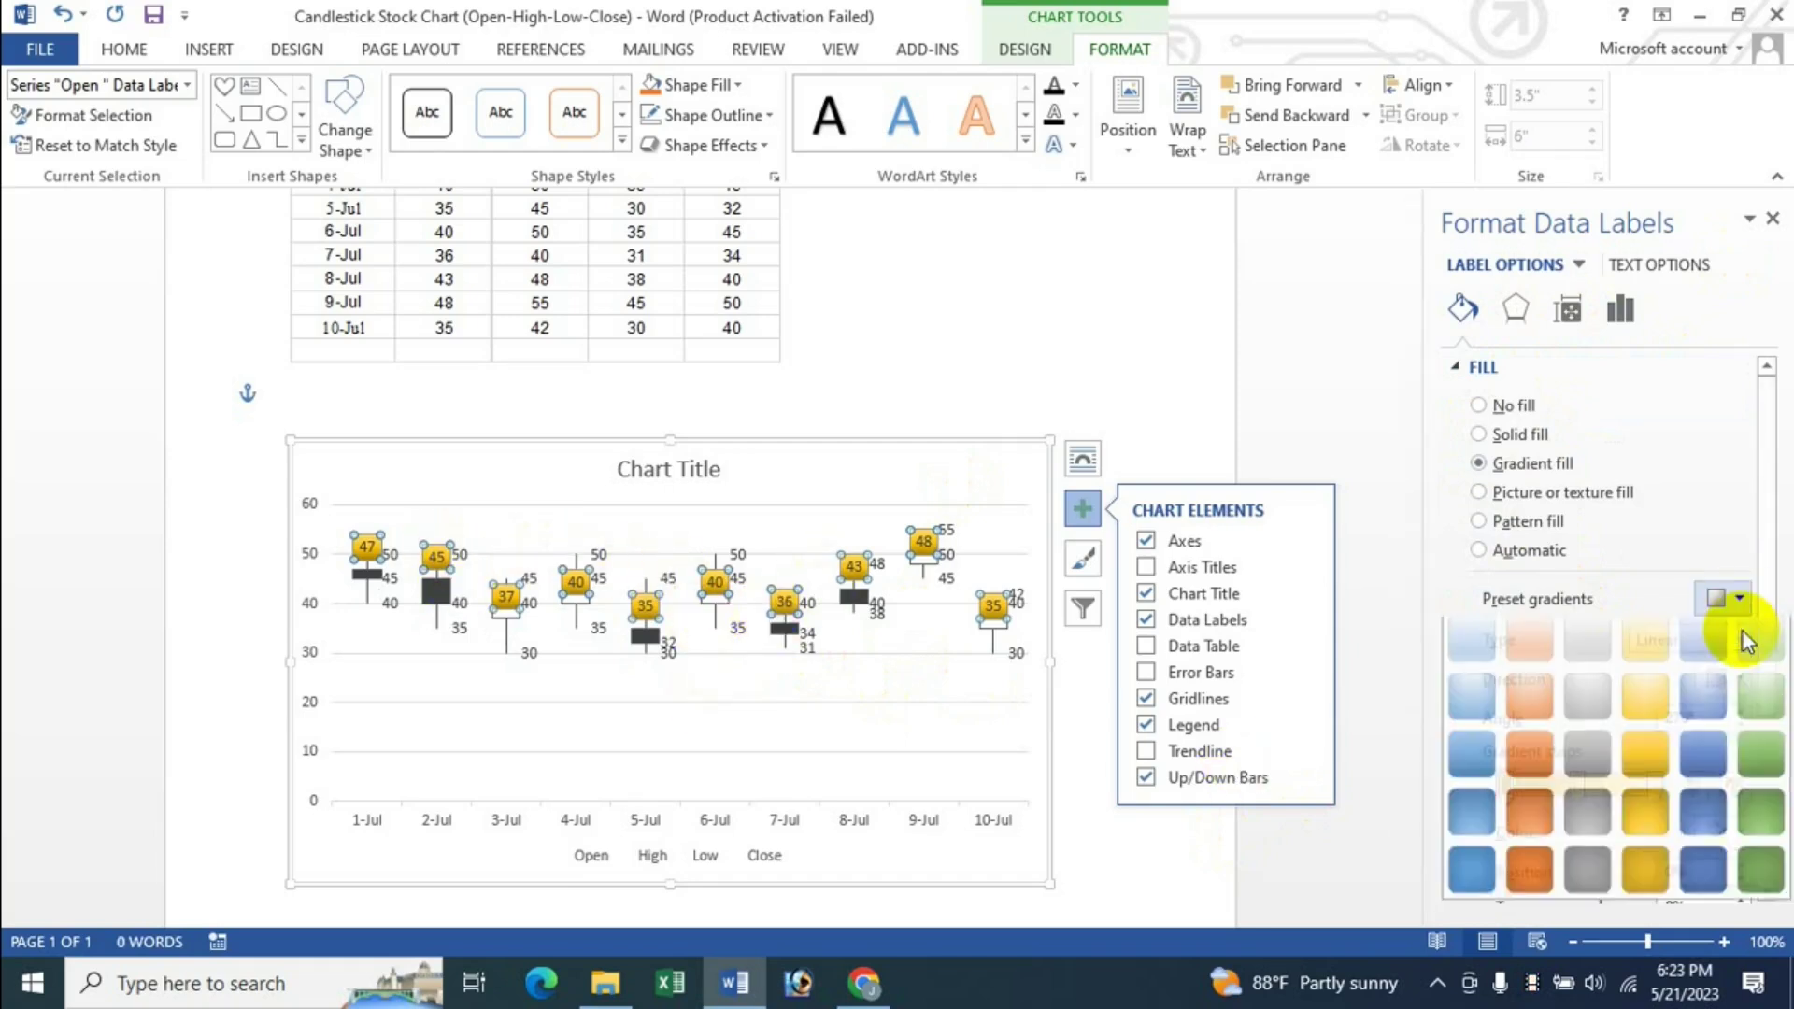
pyautogui.click(1689, 772)
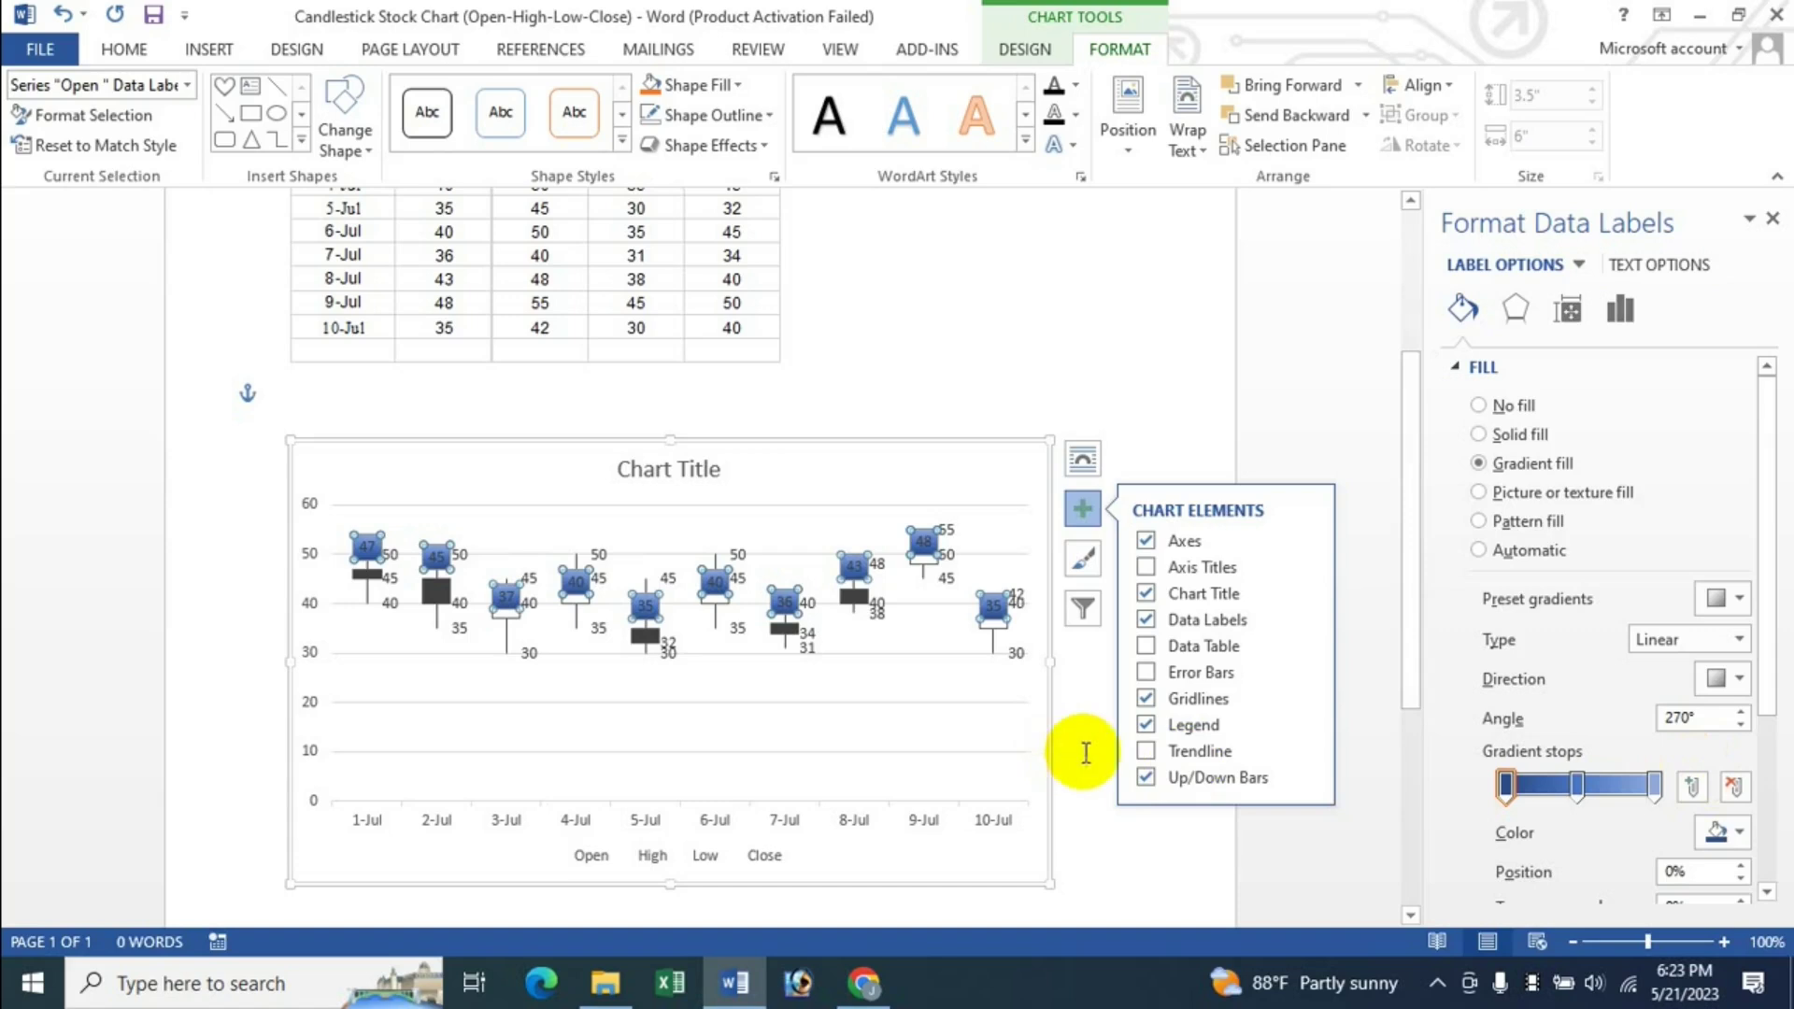
pyautogui.click(1716, 606)
pyautogui.click(1646, 761)
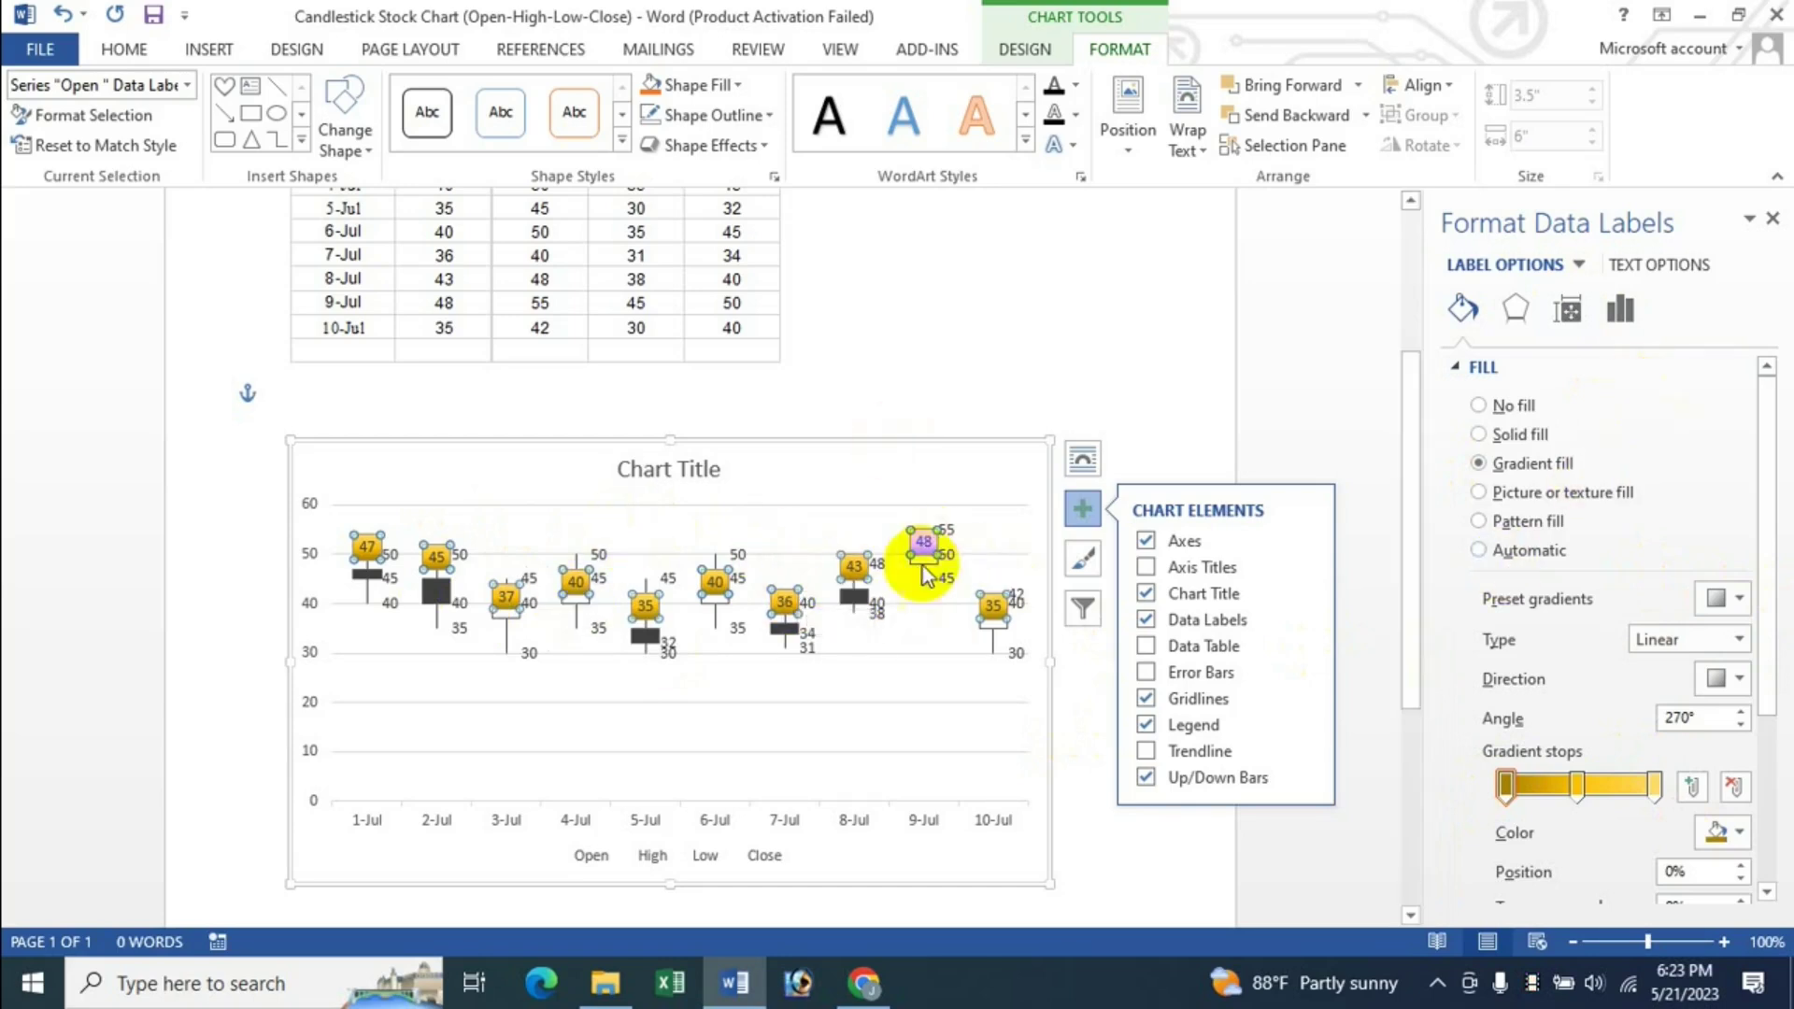
pyautogui.click(1773, 218)
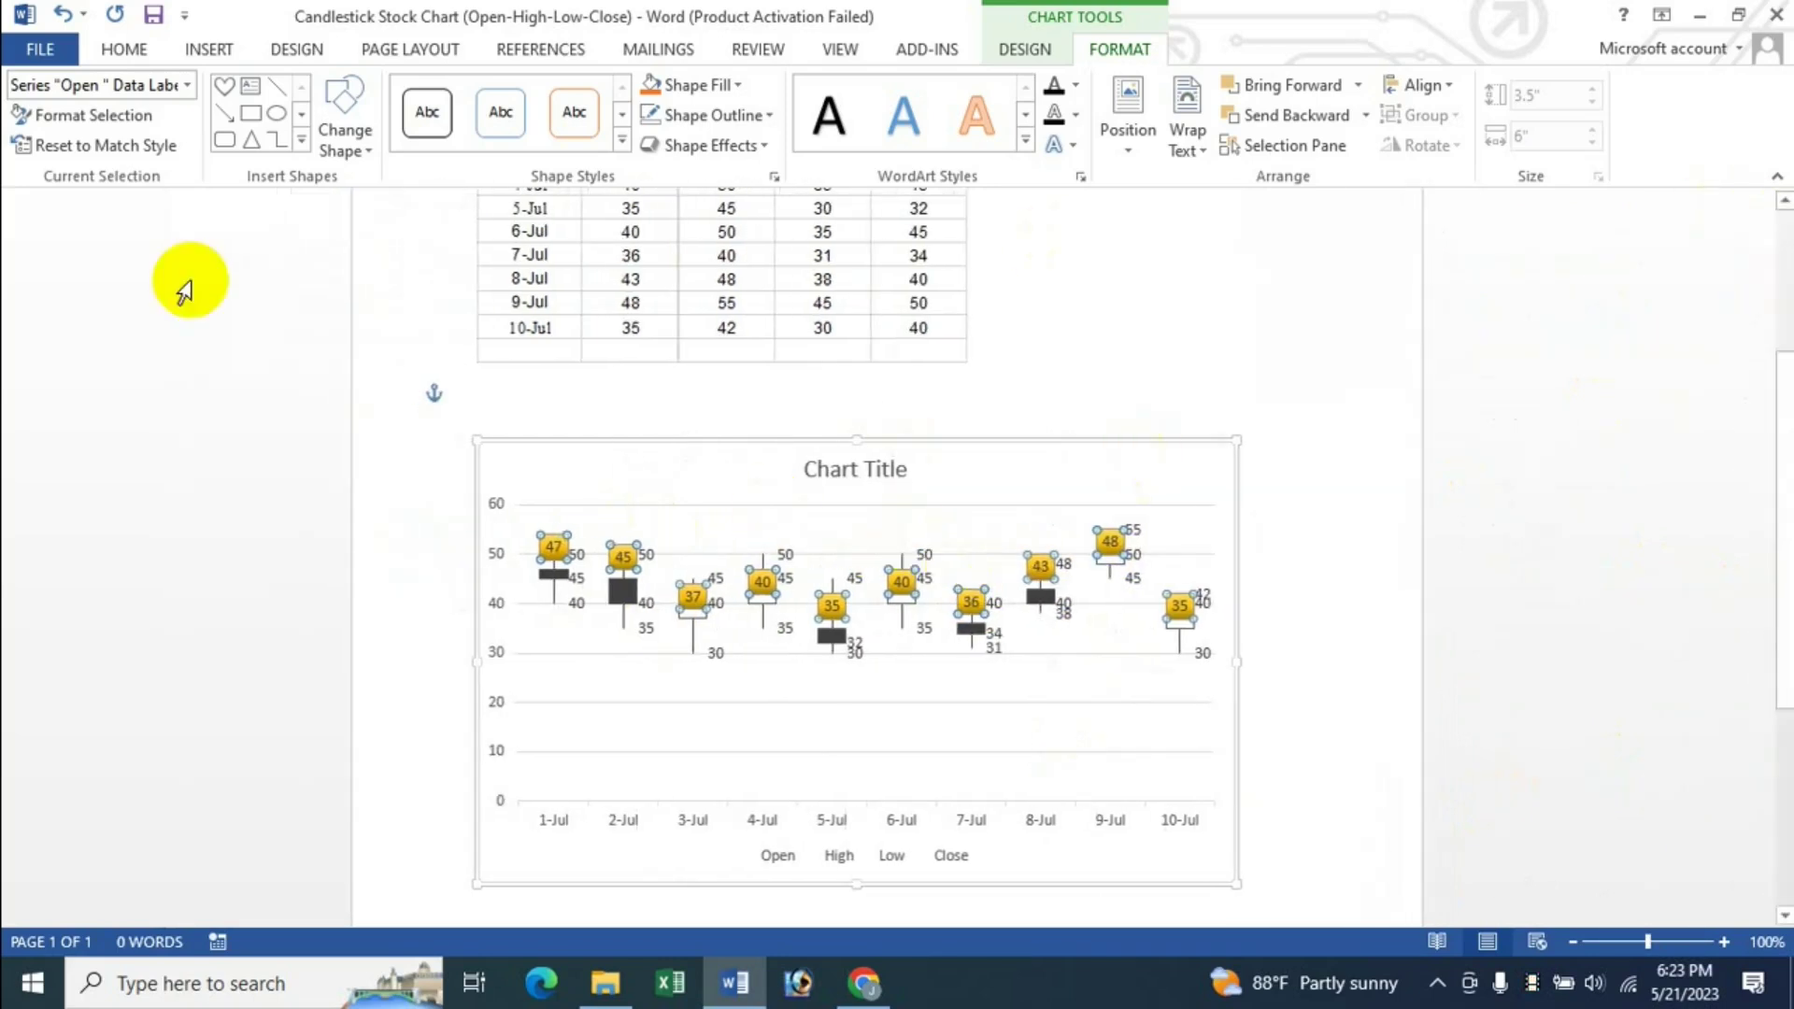
# Step: Set Series "Open" to a pale blue gradient line linking the candles
pyautogui.click(189, 84)
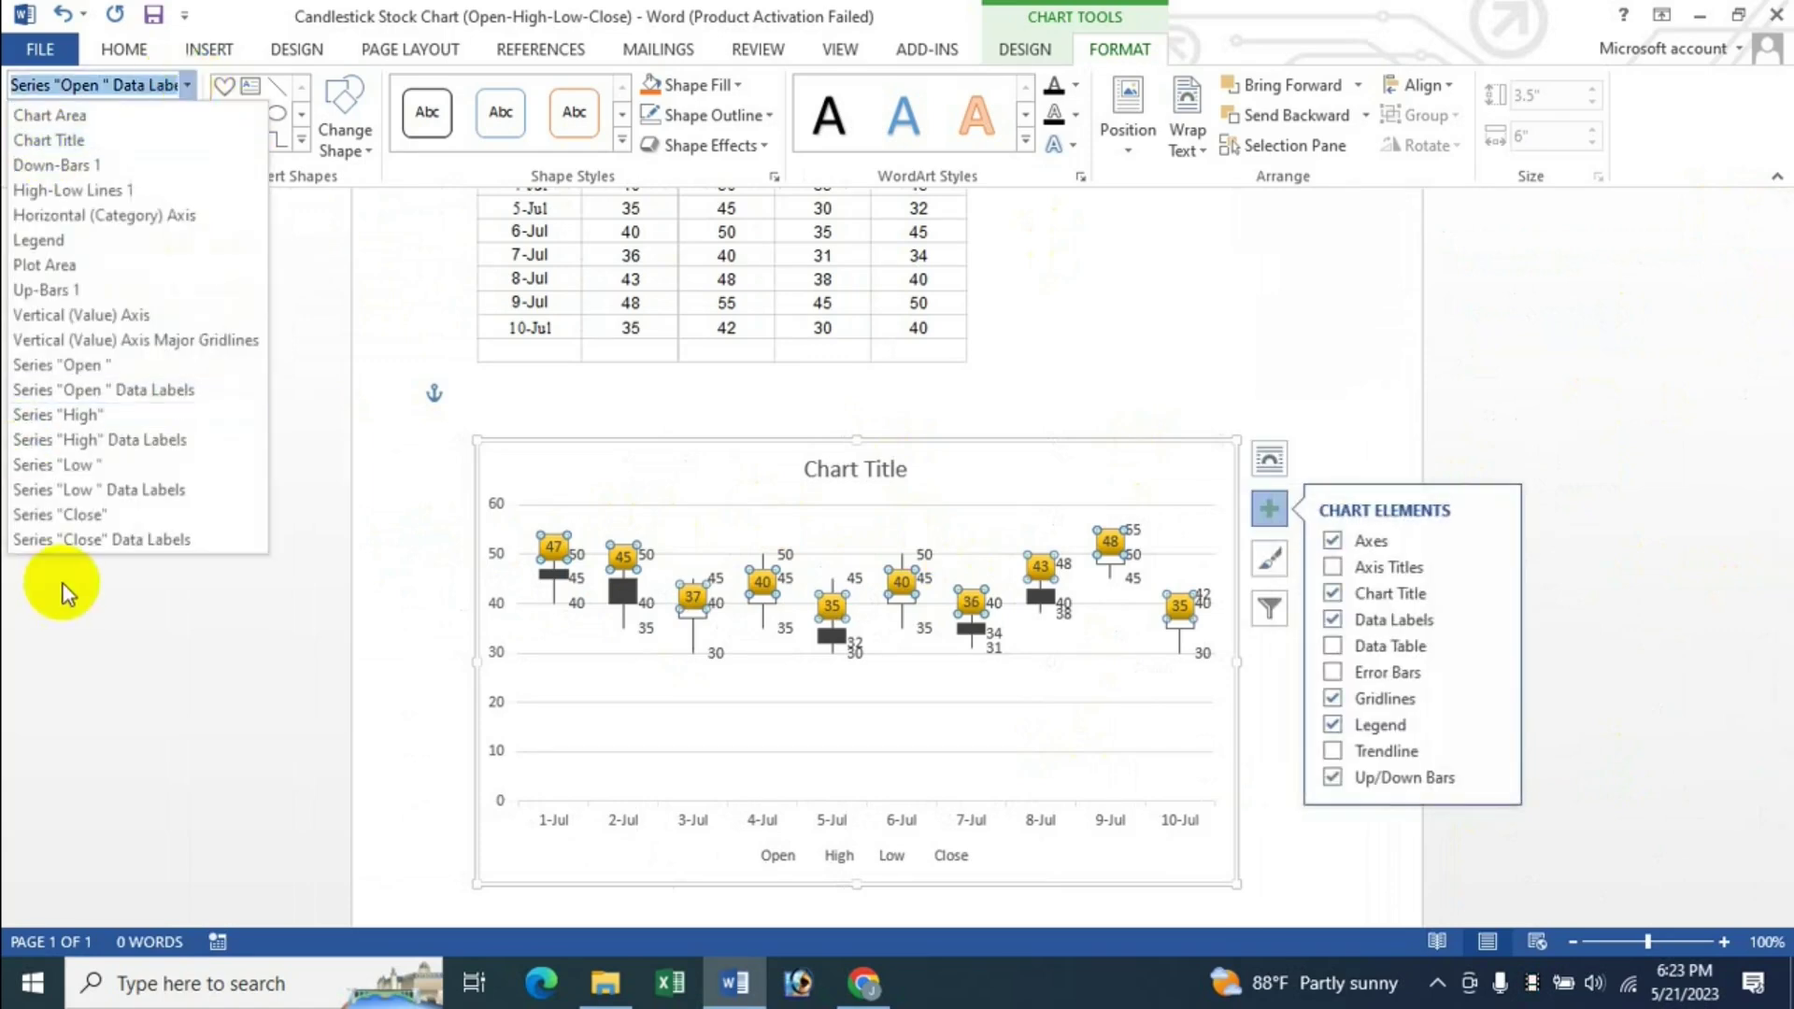
pyautogui.click(97, 370)
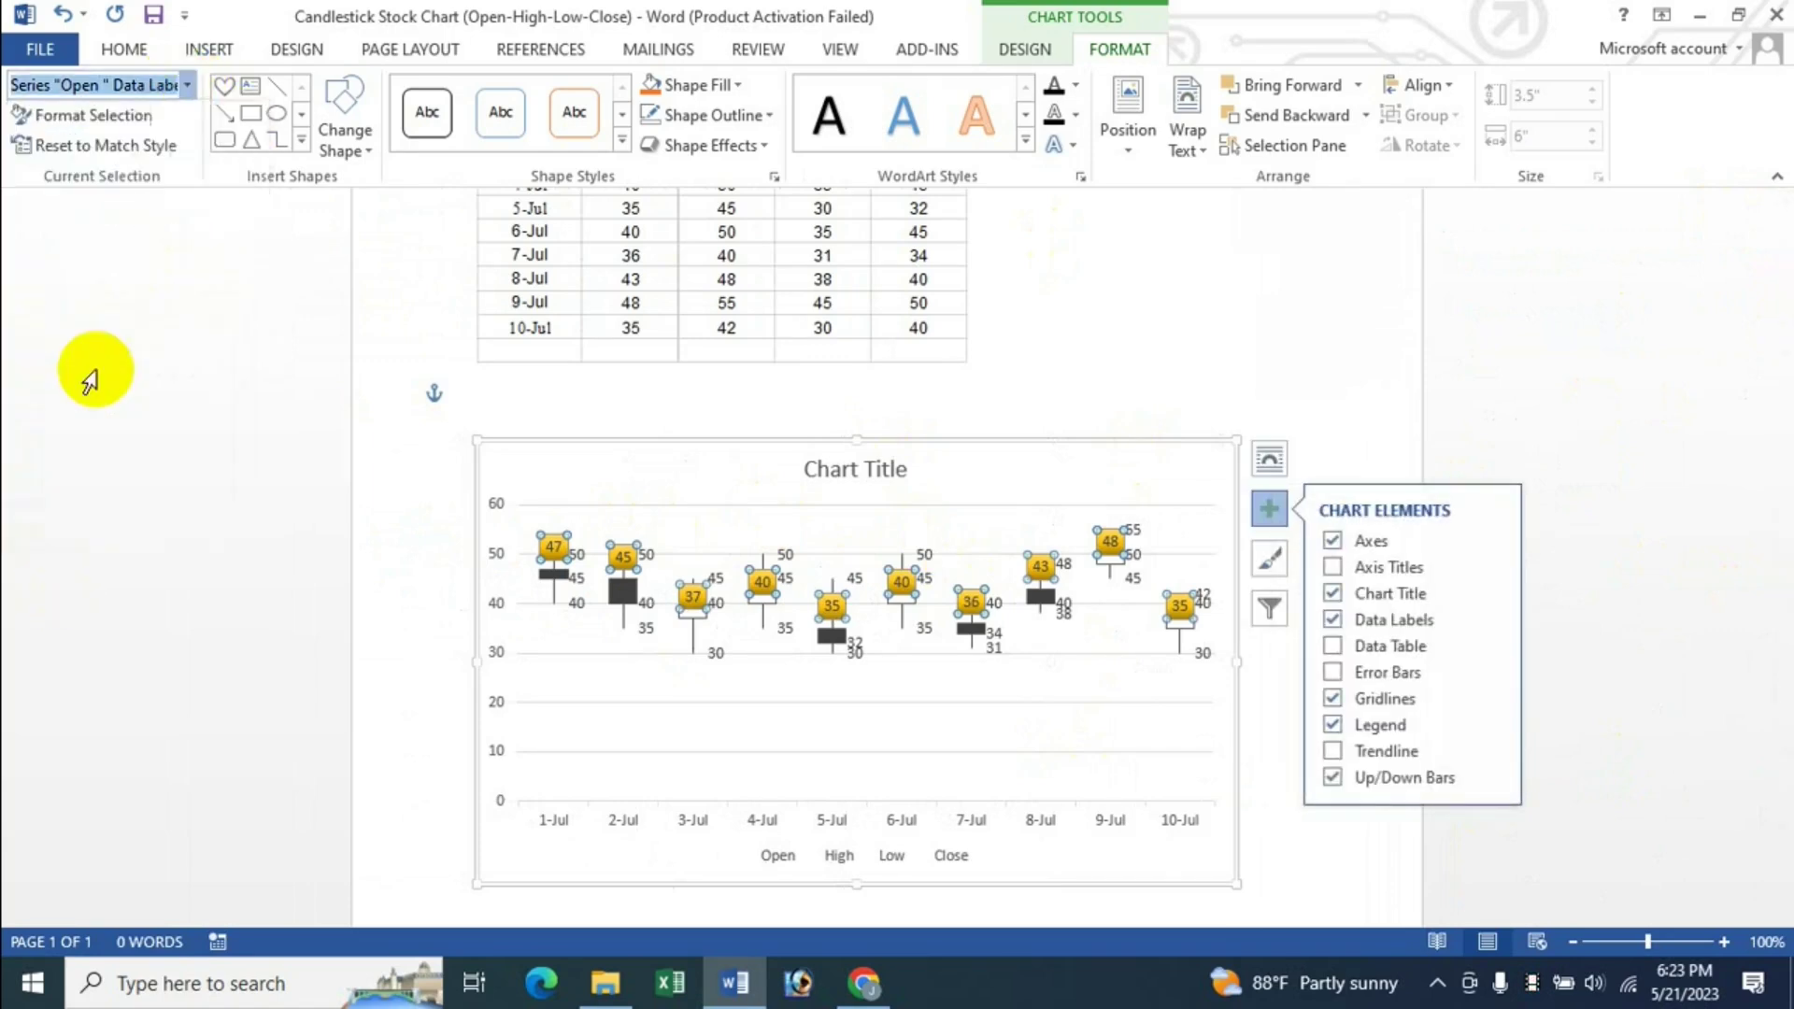
pyautogui.click(93, 114)
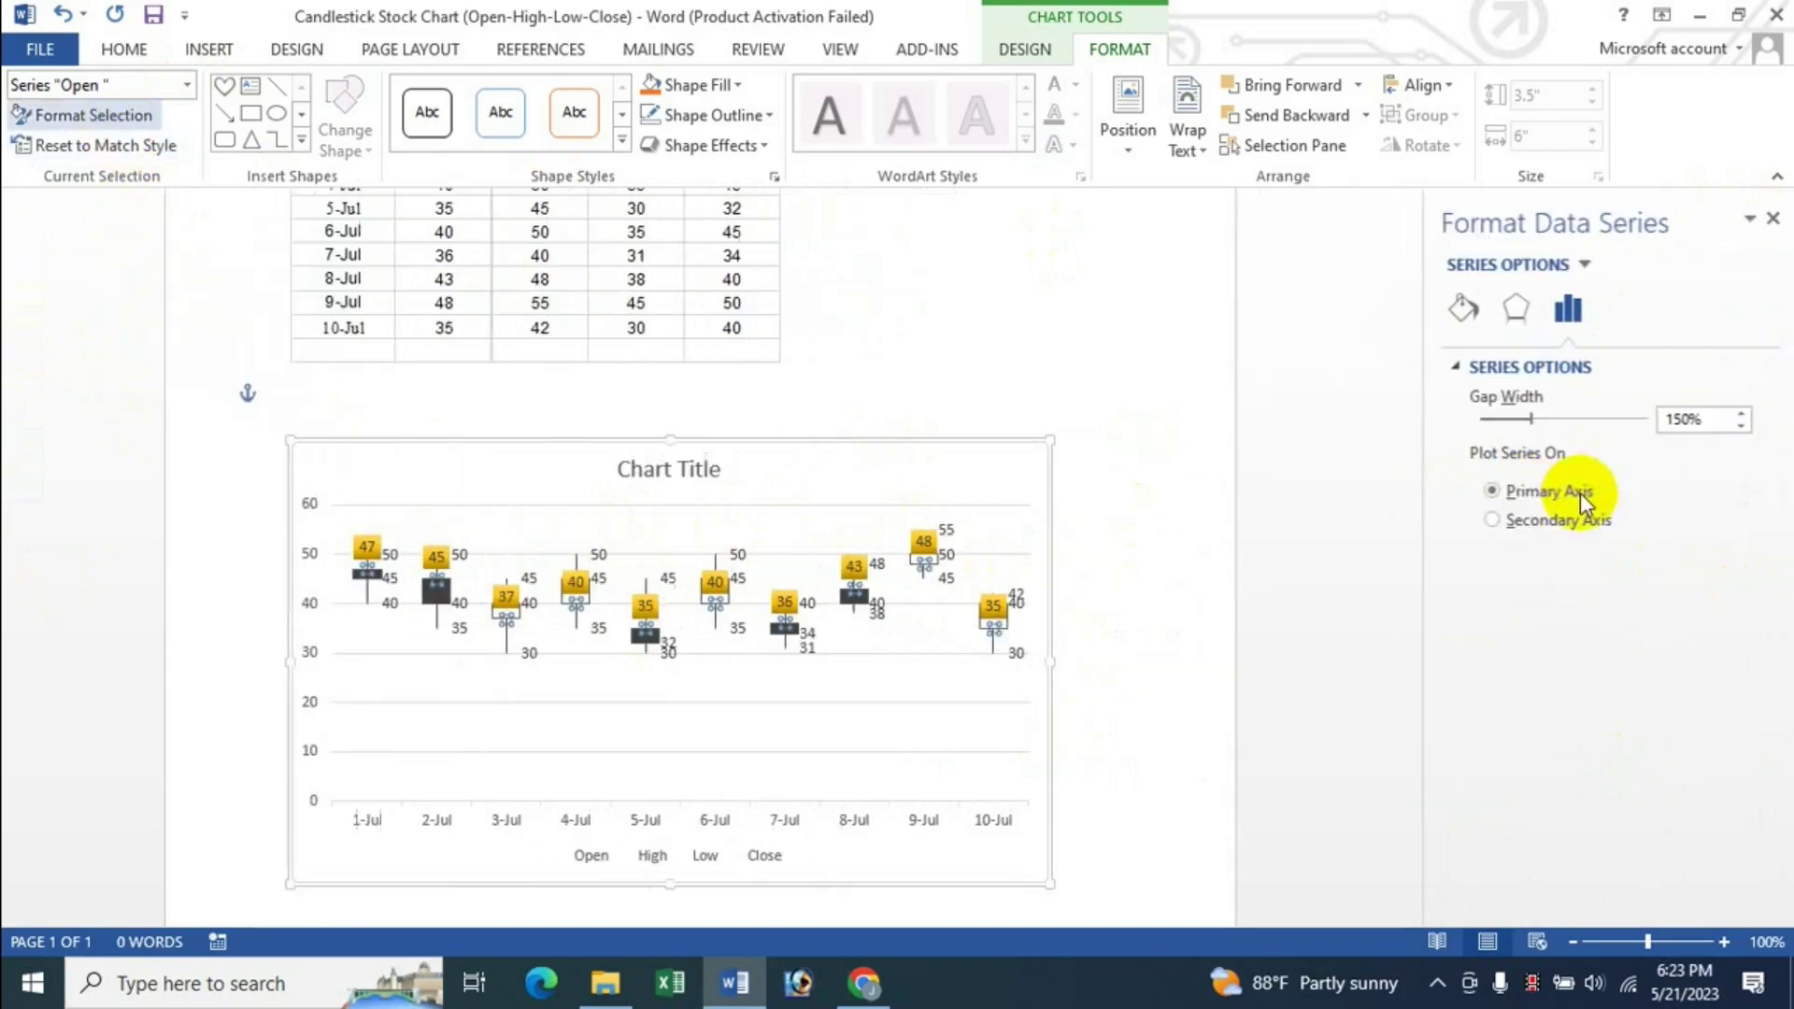
pyautogui.click(1461, 313)
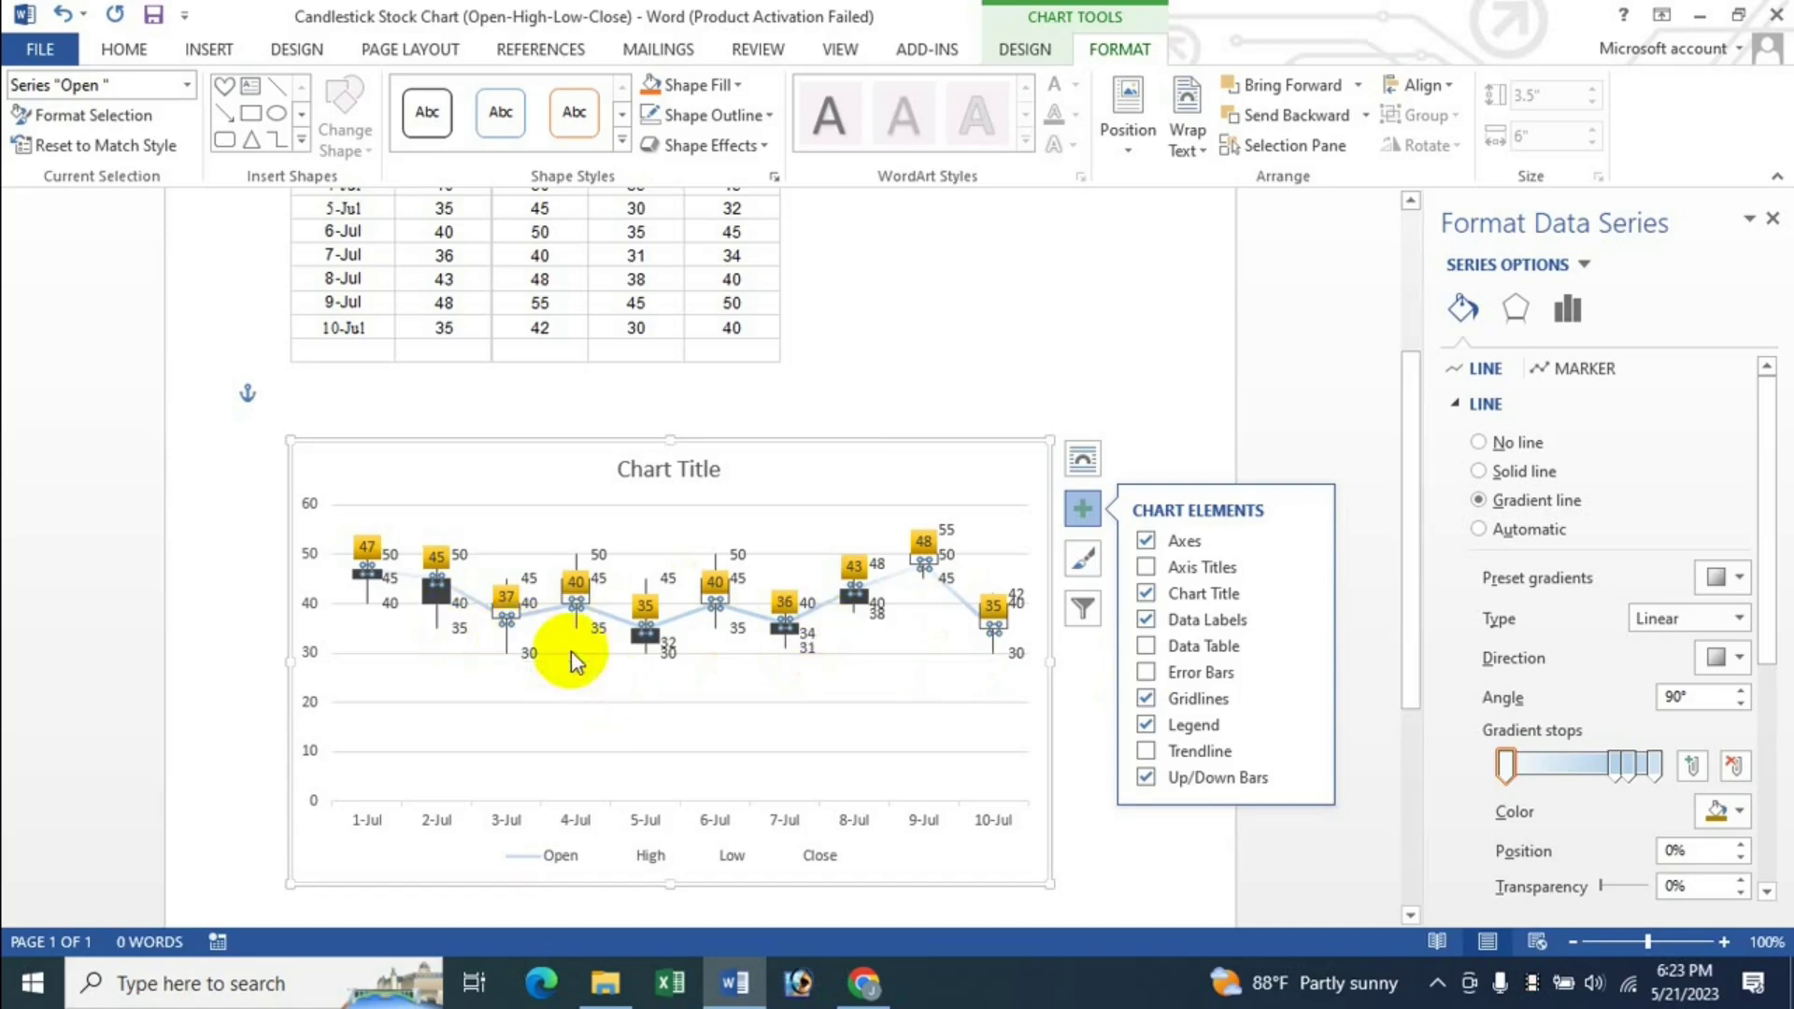
pyautogui.click(188, 86)
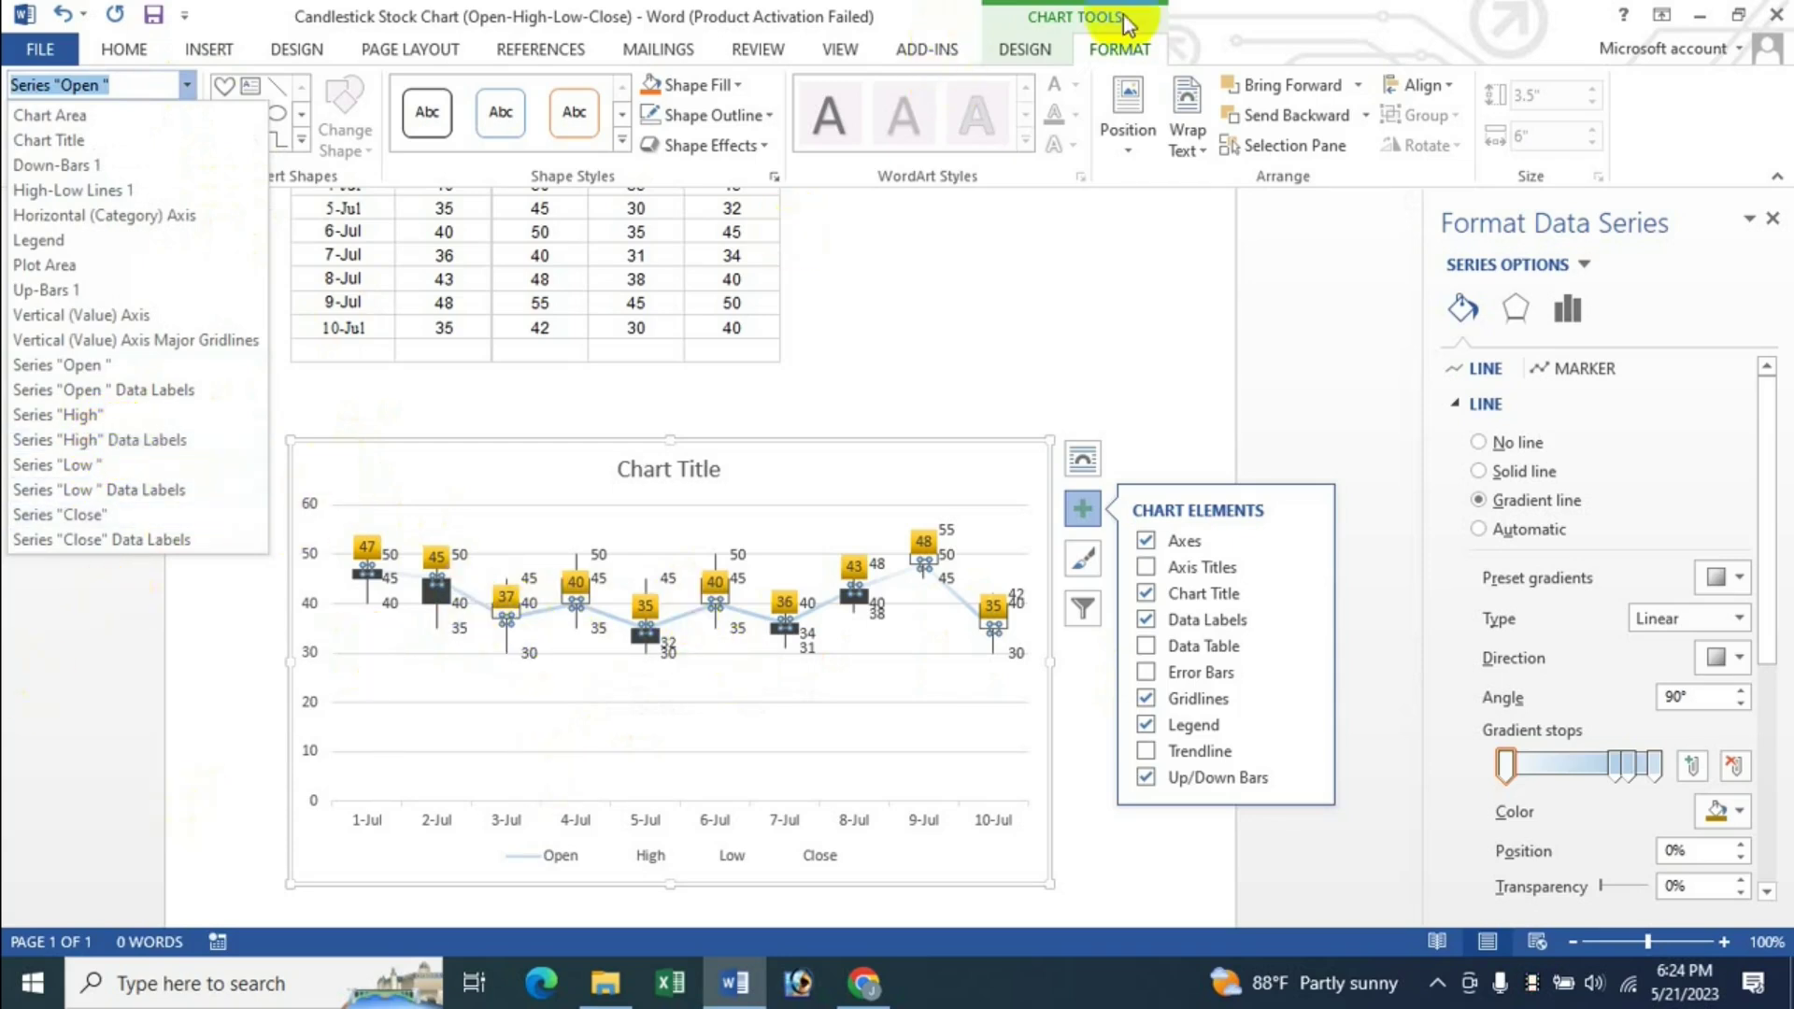
pyautogui.click(1261, 11)
# Step: Open Format Selection for Series "High" Data Labels, keeping only Value checked
pyautogui.moveTo(1780, 421)
pyautogui.click(1773, 222)
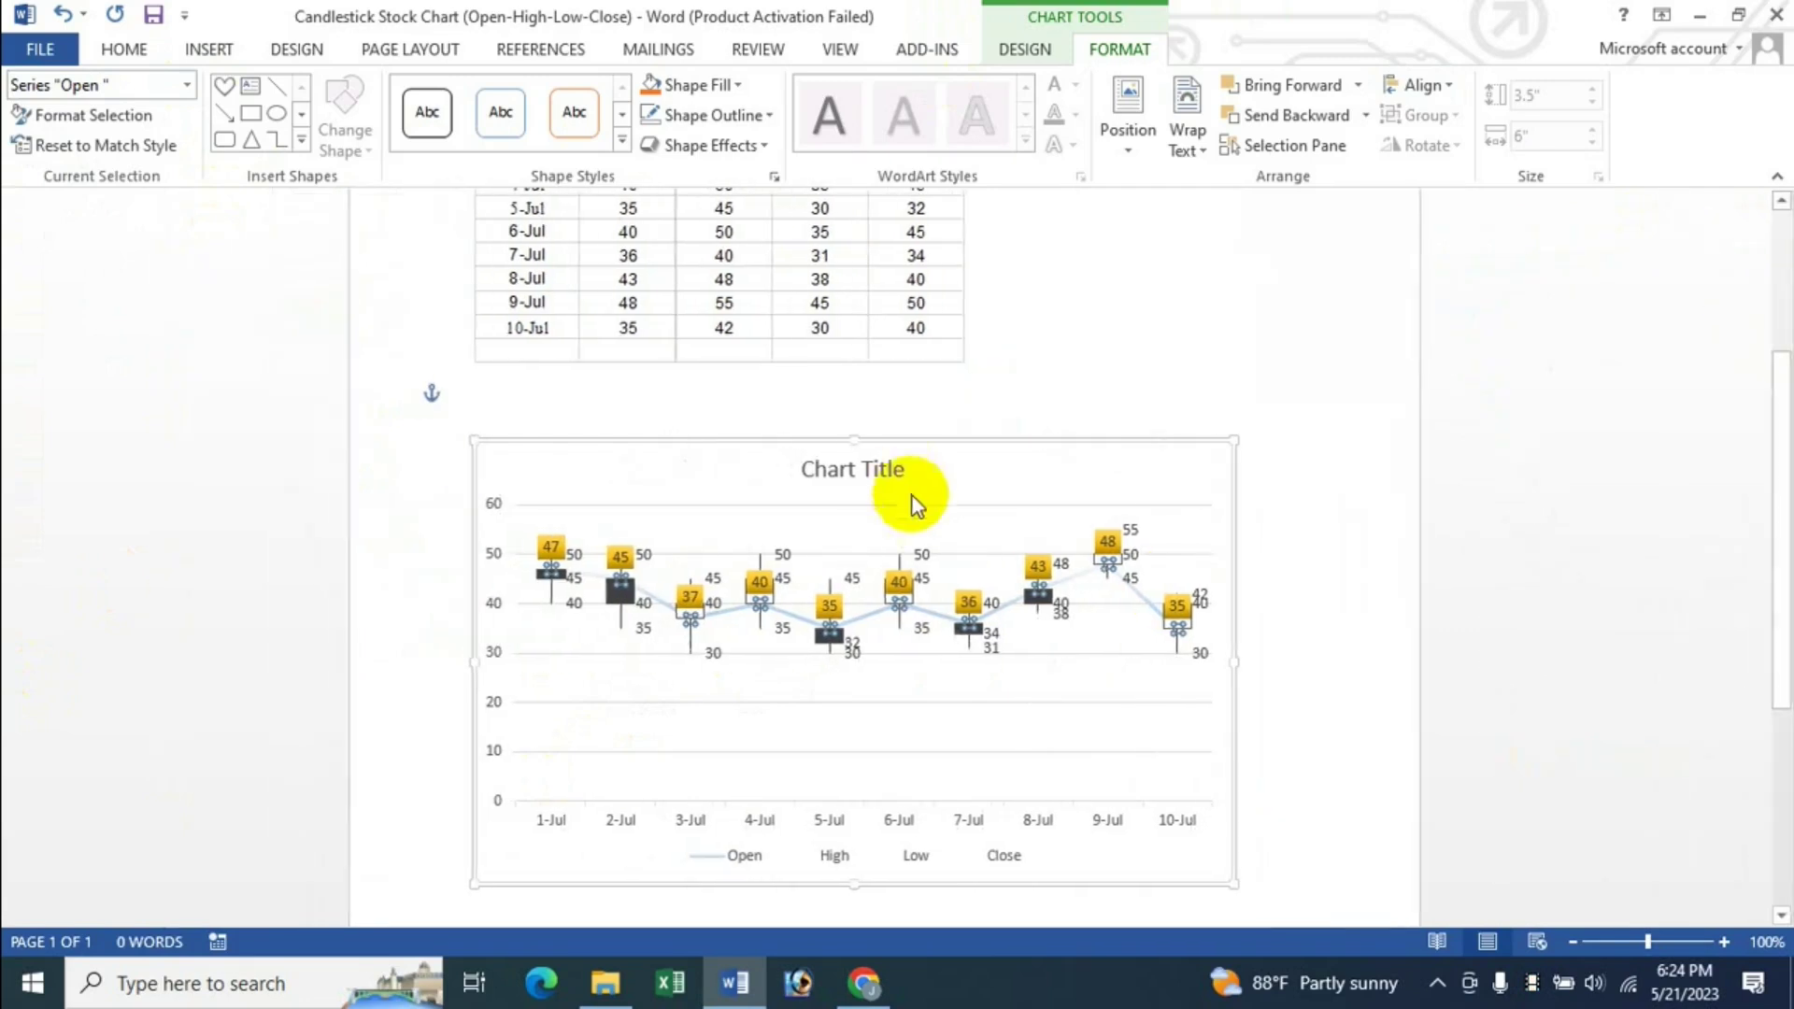
pyautogui.click(187, 85)
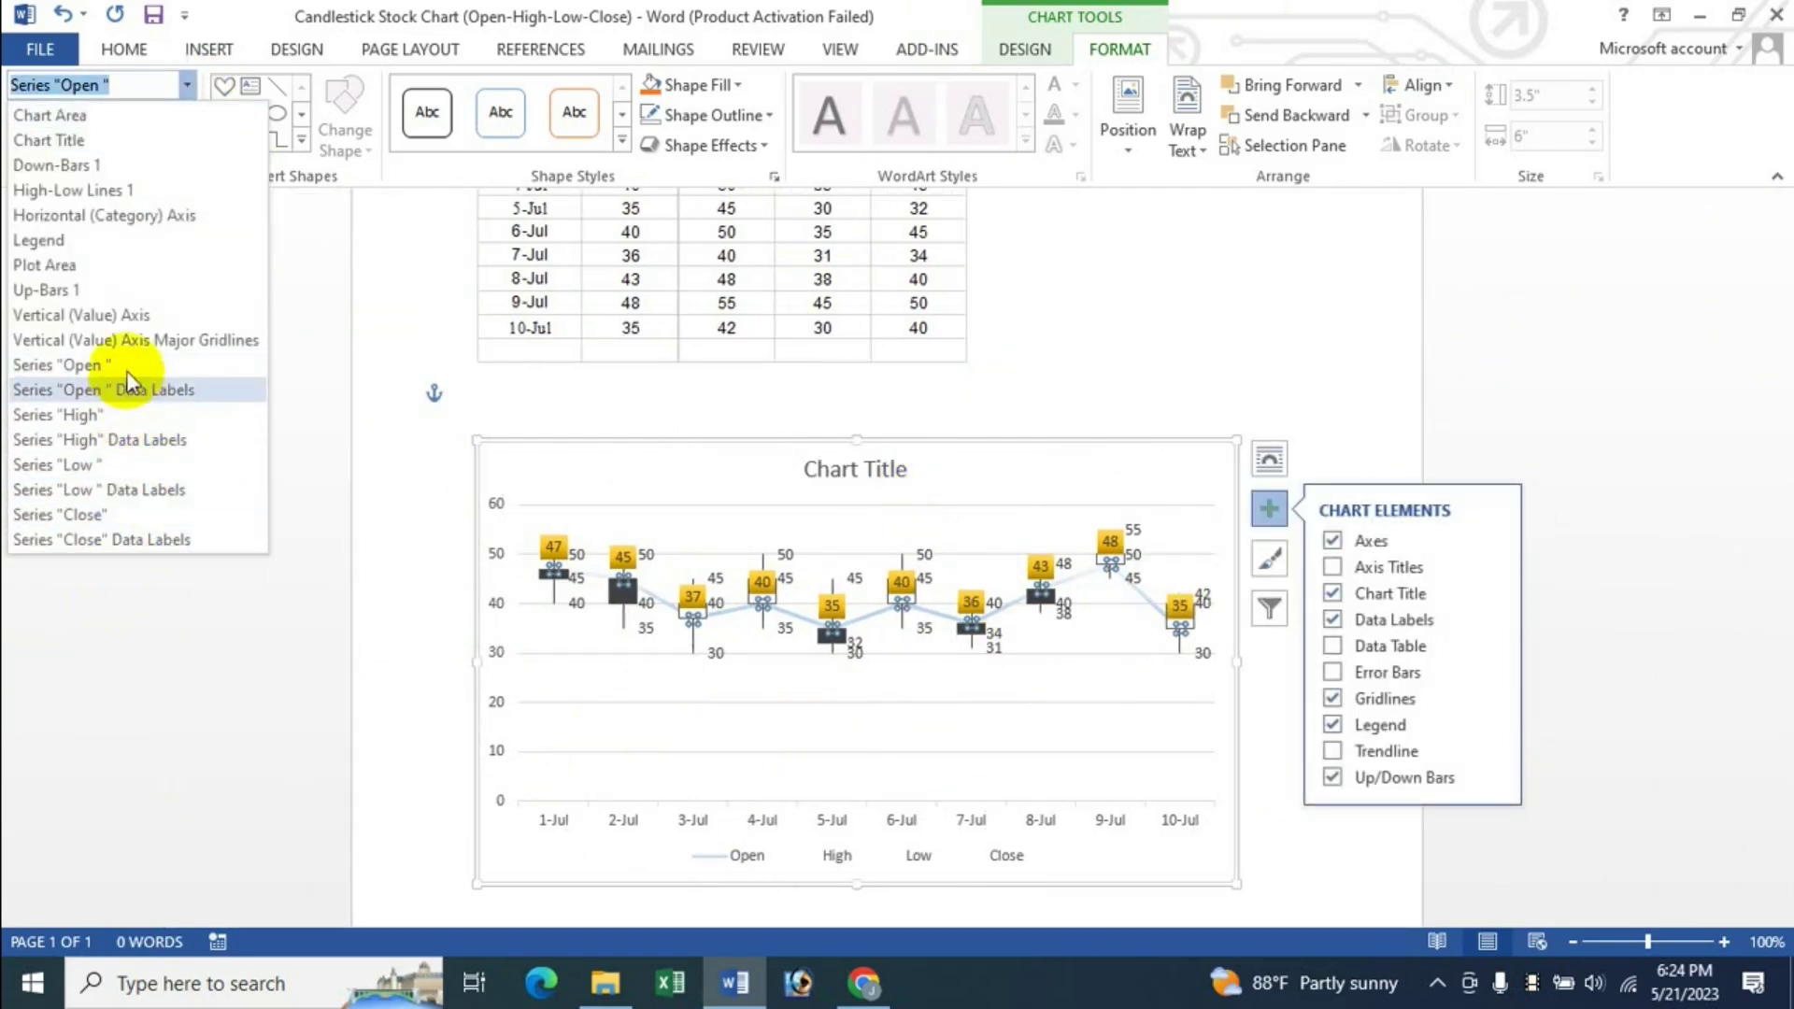
pyautogui.click(153, 446)
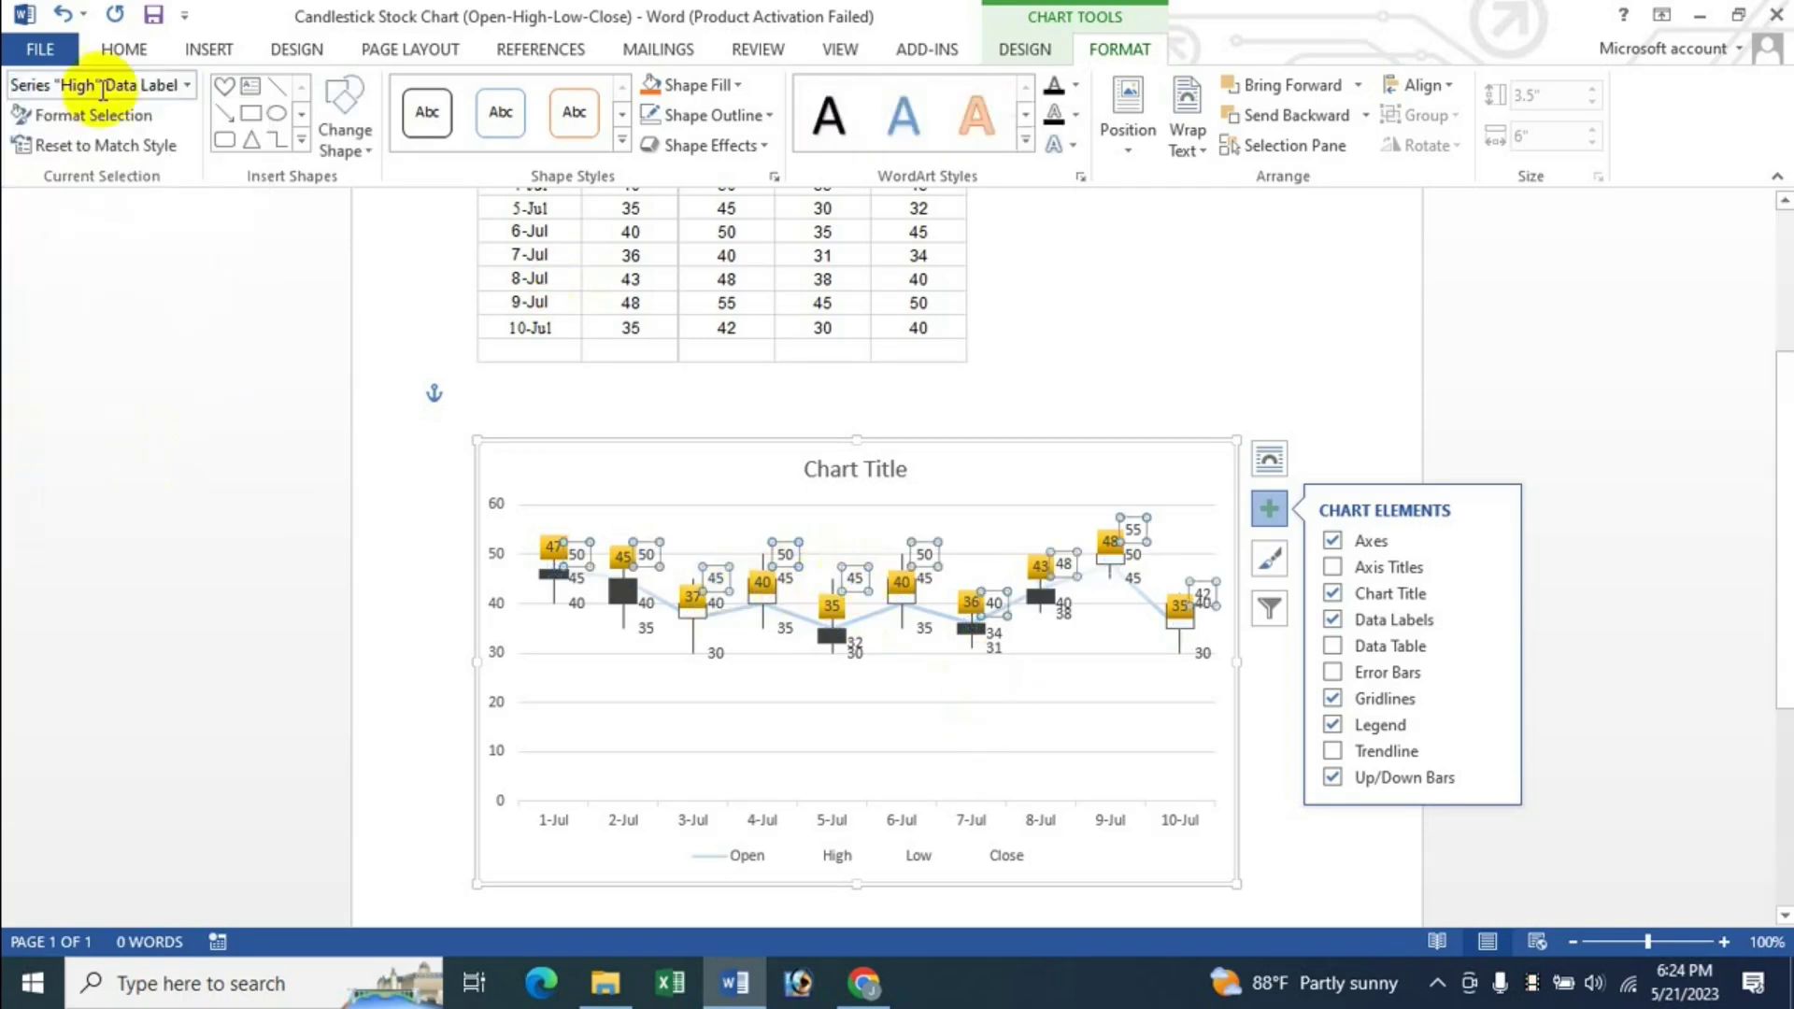
pyautogui.click(93, 115)
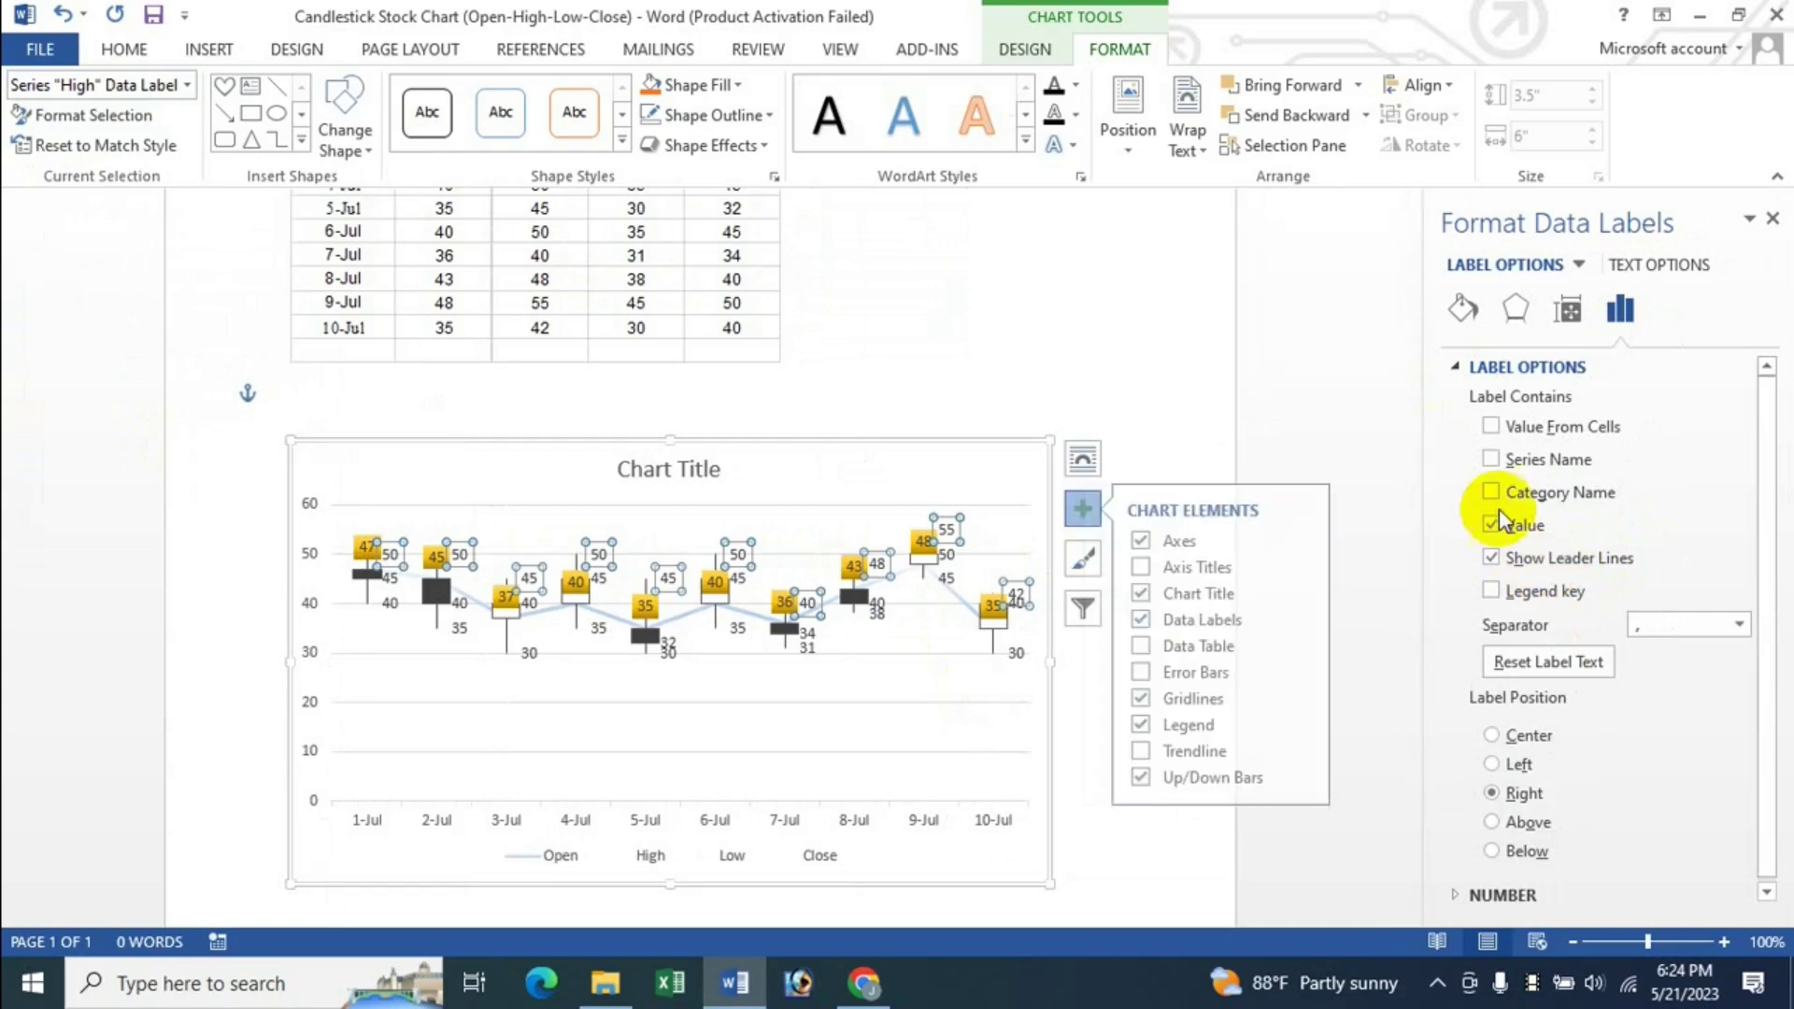
pyautogui.click(1510, 467)
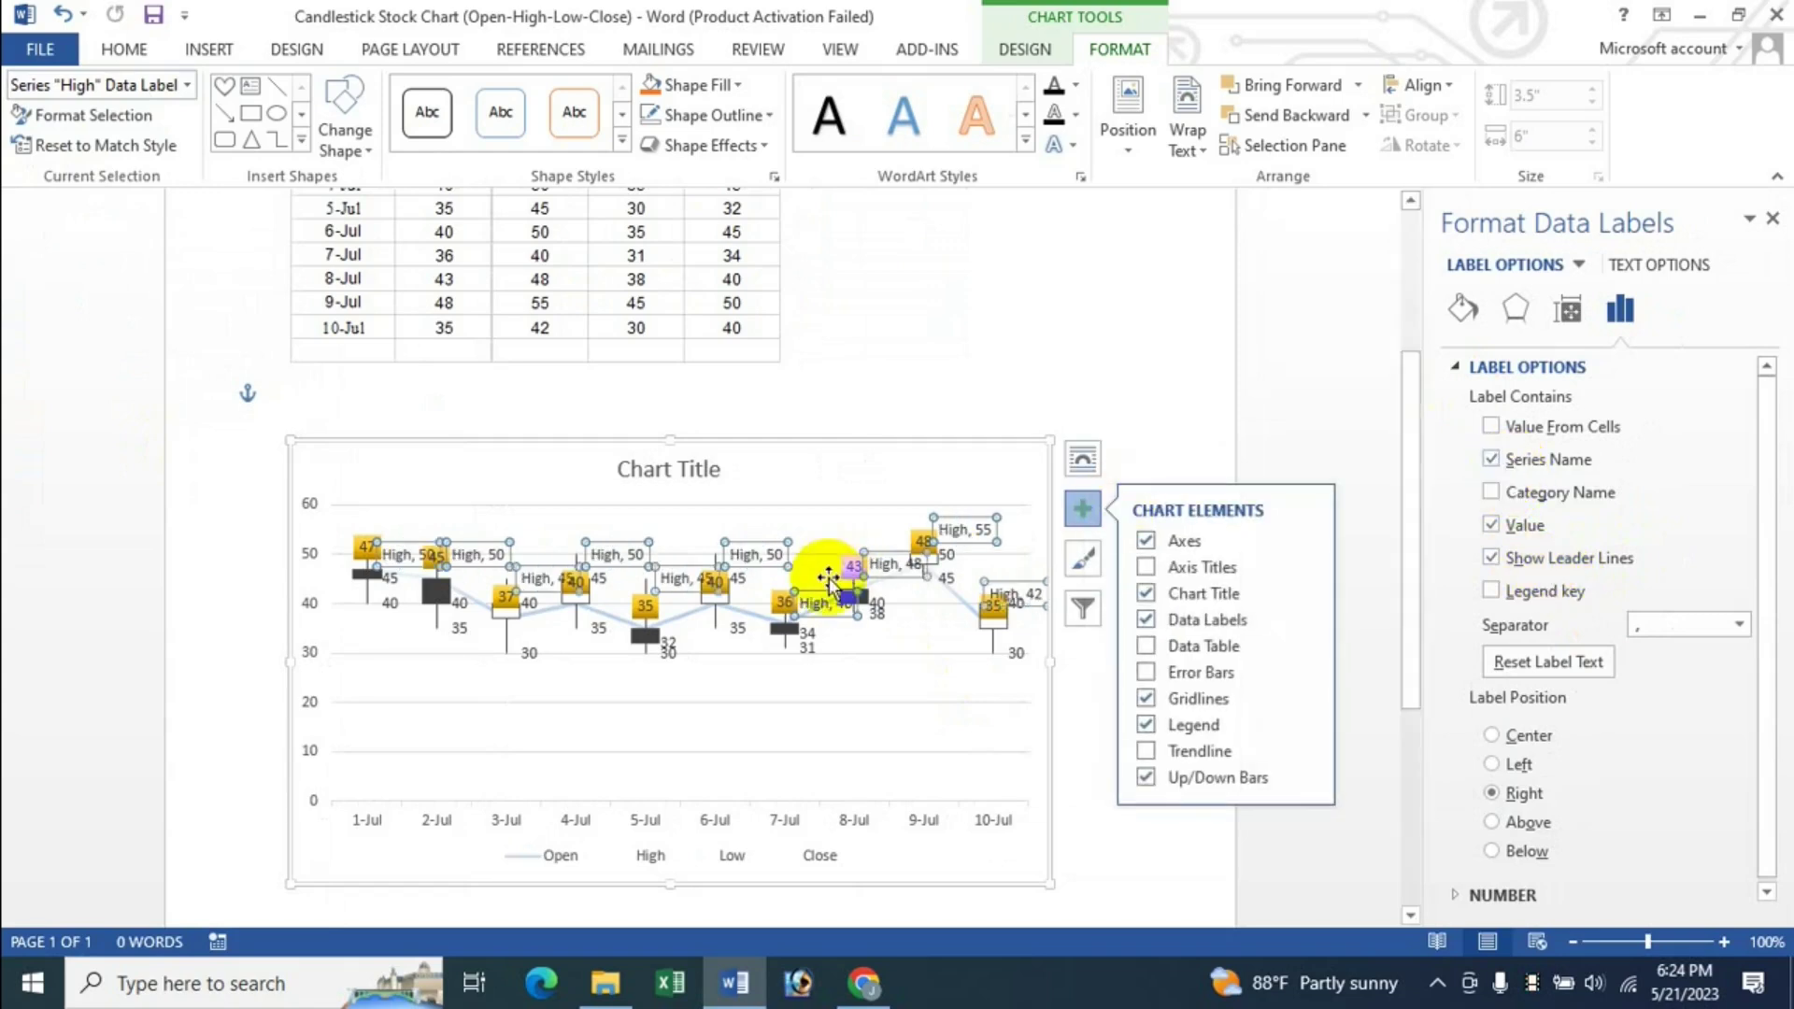
pyautogui.click(1533, 459)
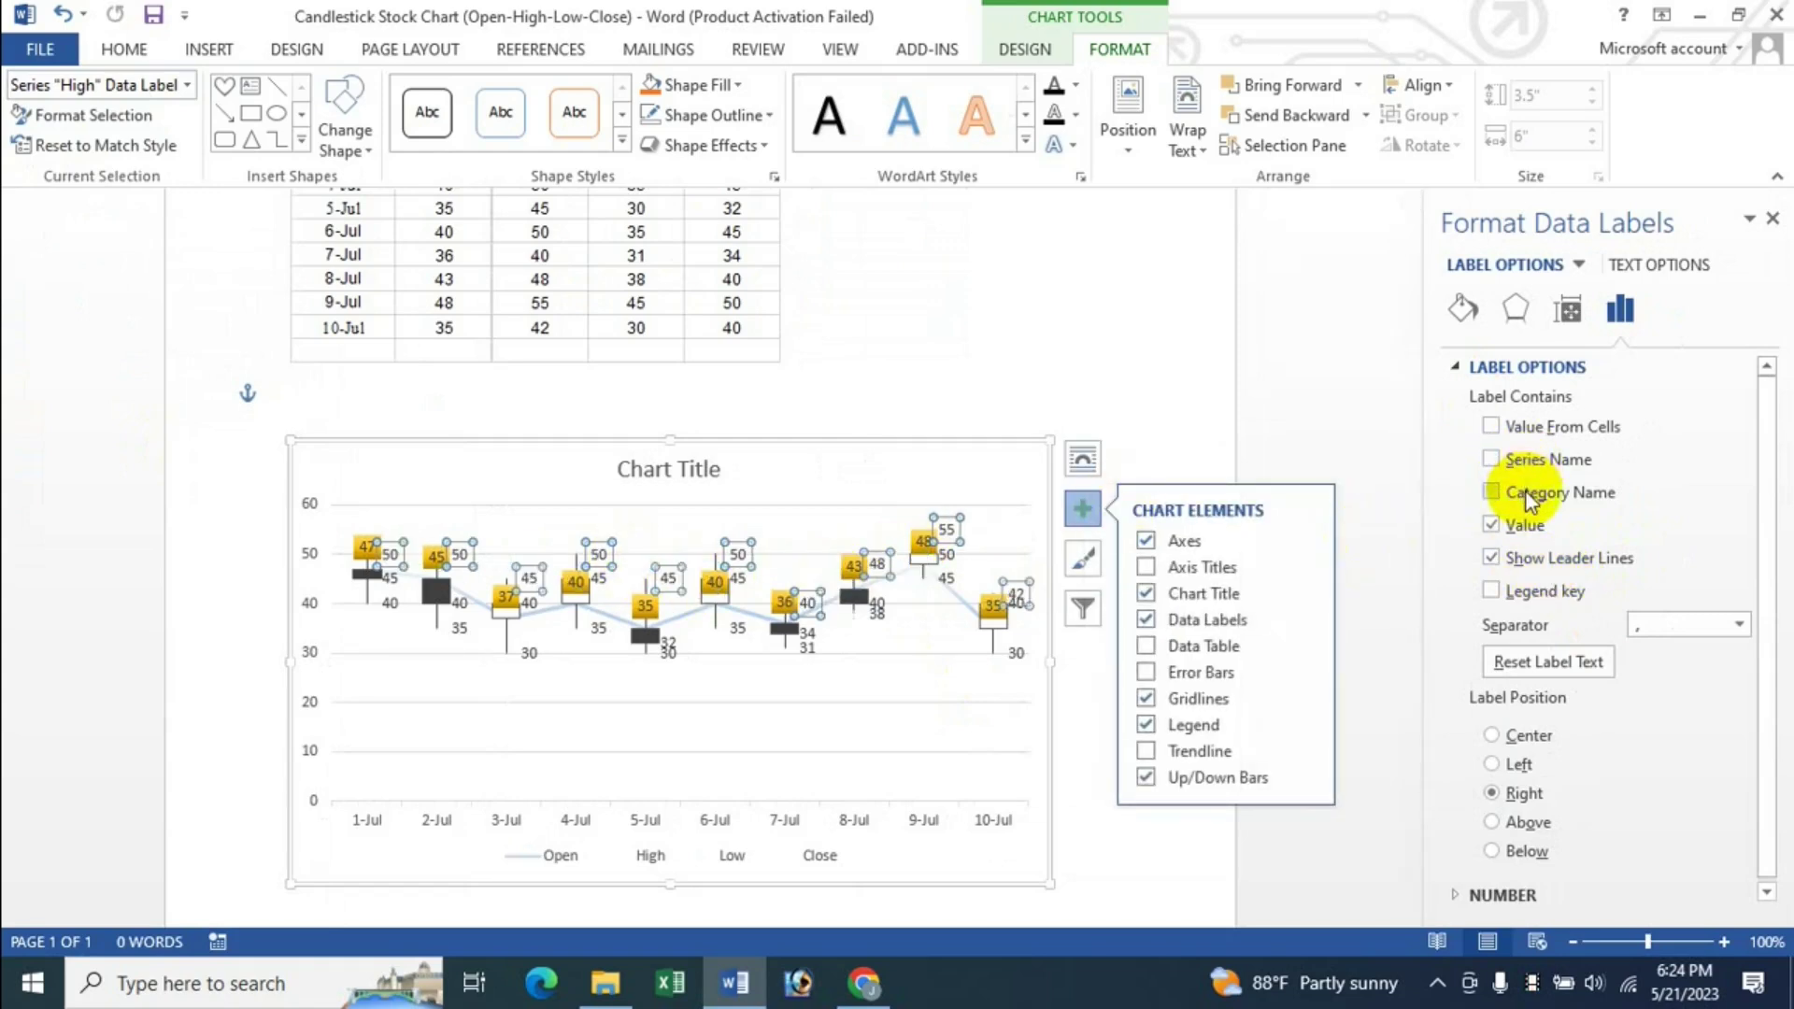
pyautogui.click(1533, 493)
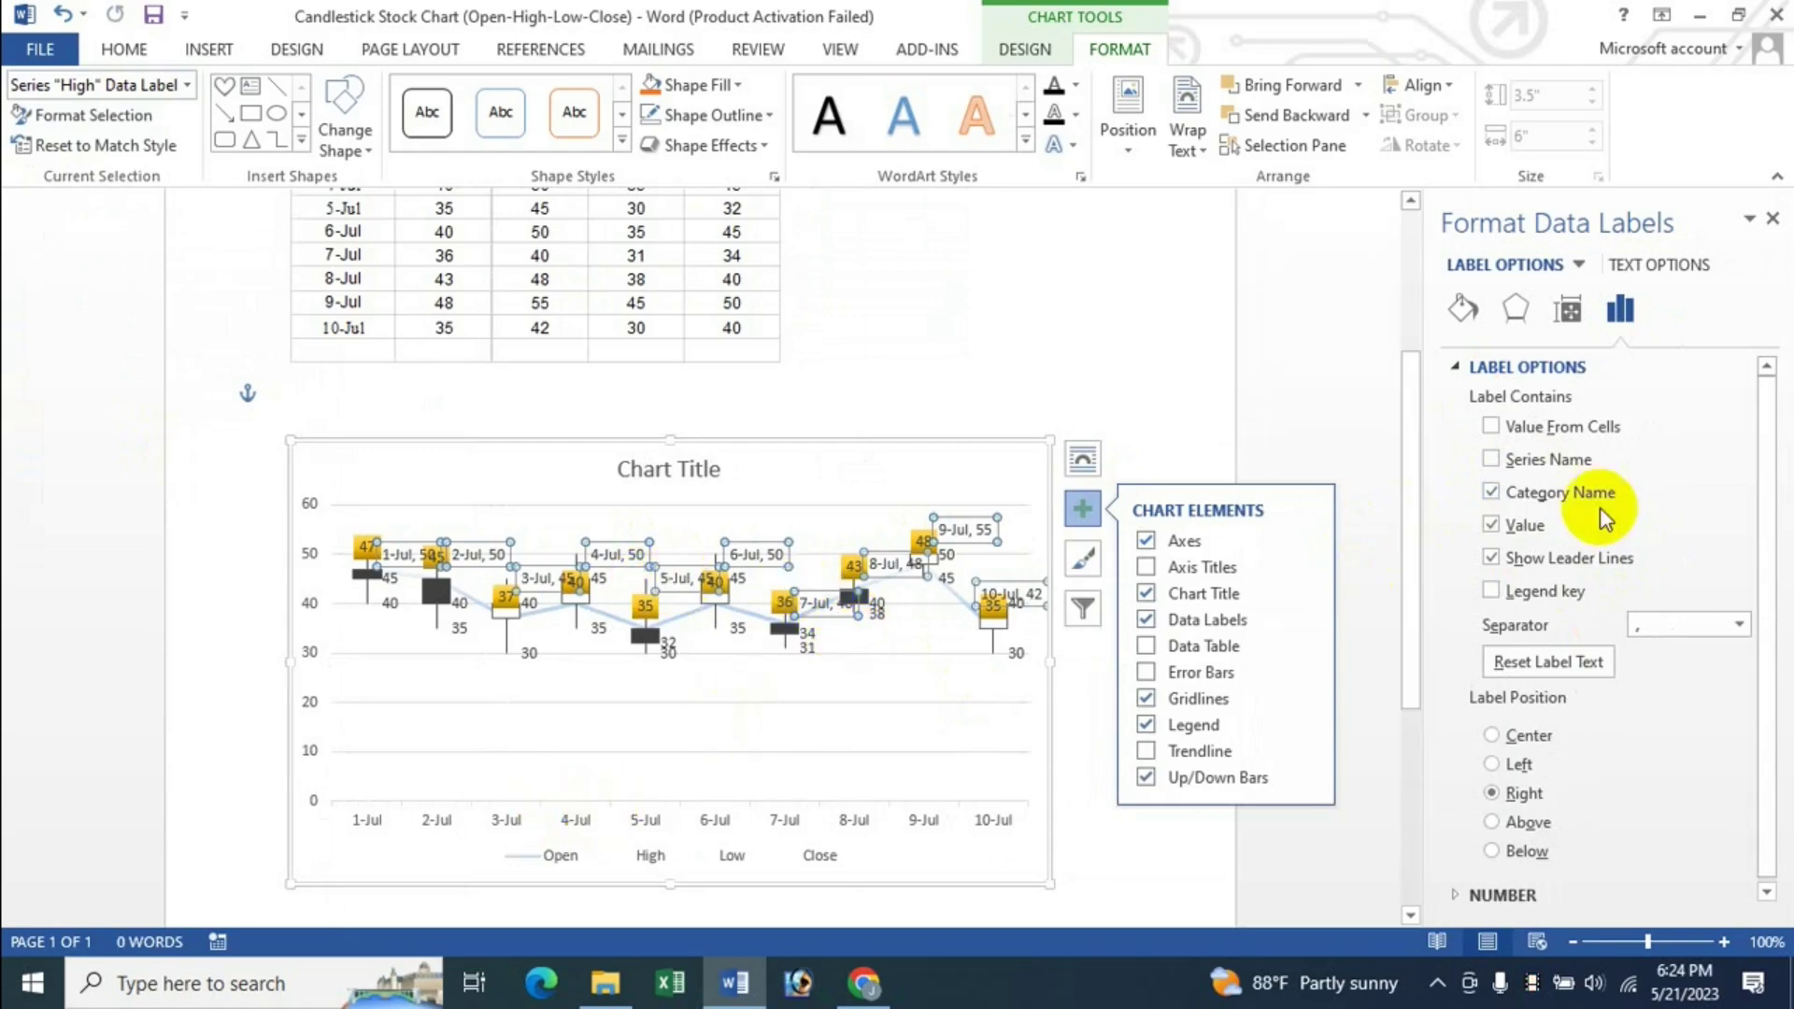
pyautogui.click(1533, 492)
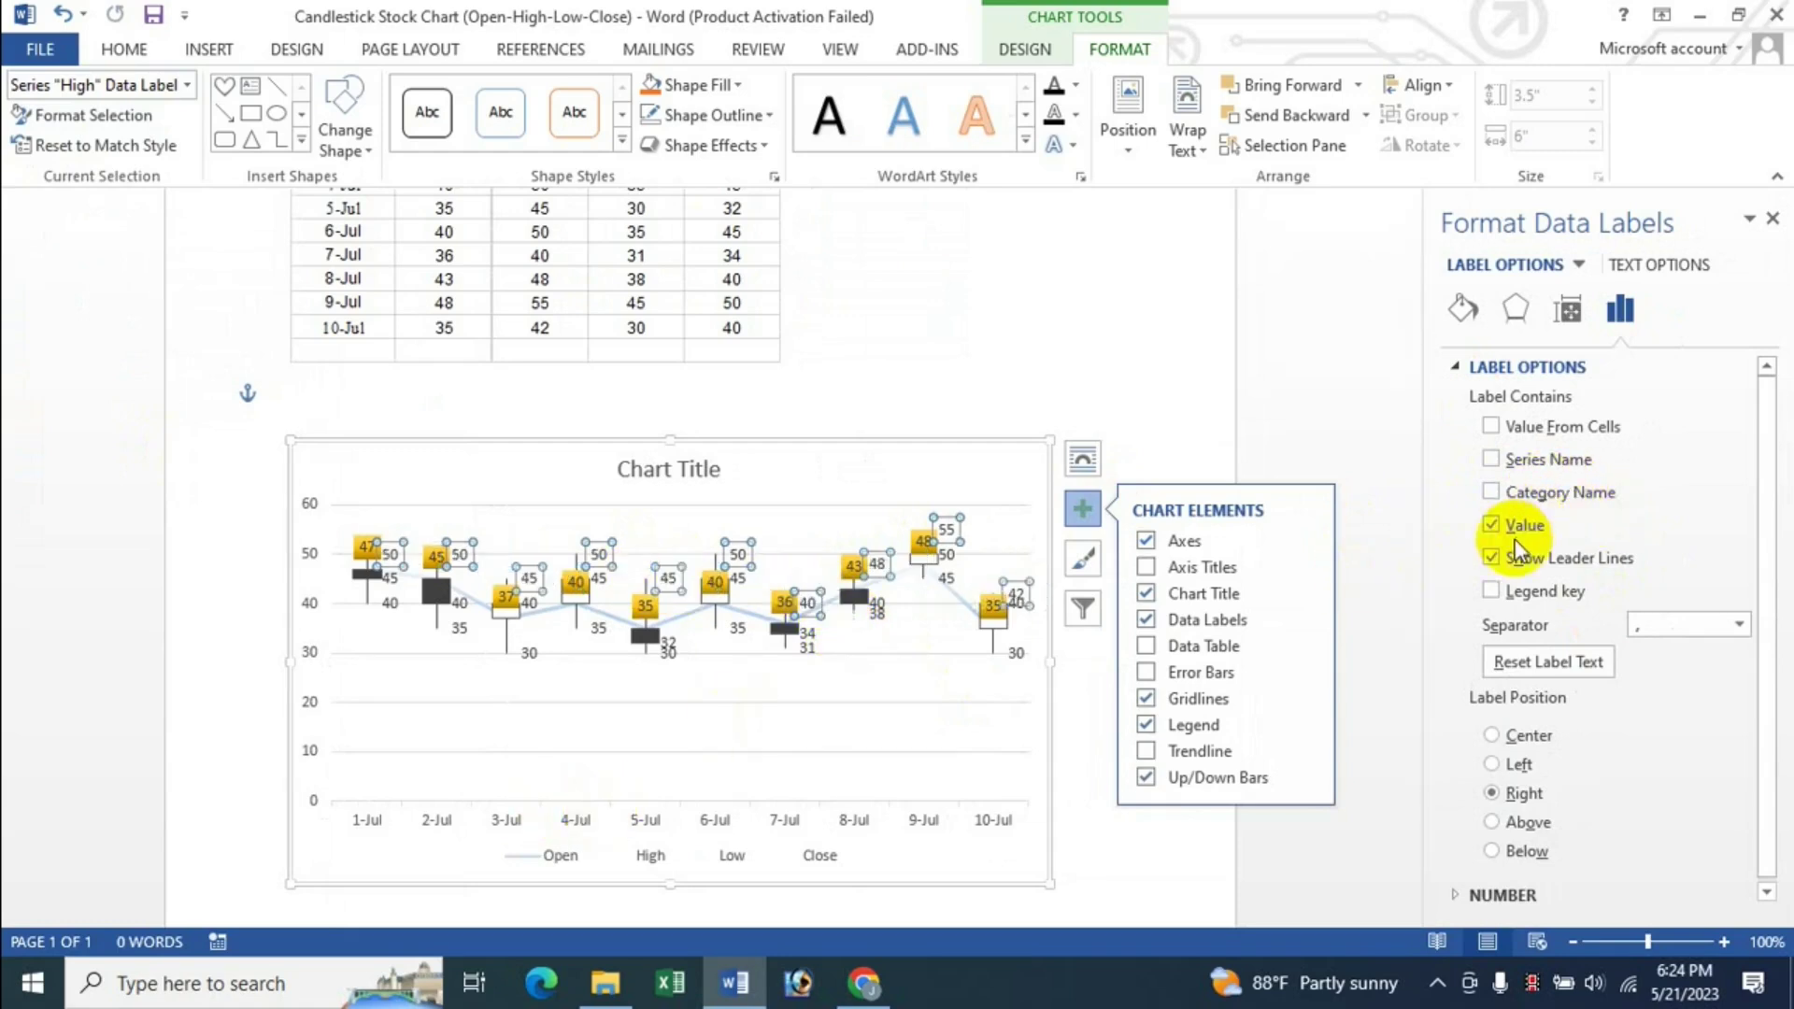
# Step: Give the High data labels a green preset gradient fill and position them Below
pyautogui.click(1463, 311)
pyautogui.click(1531, 472)
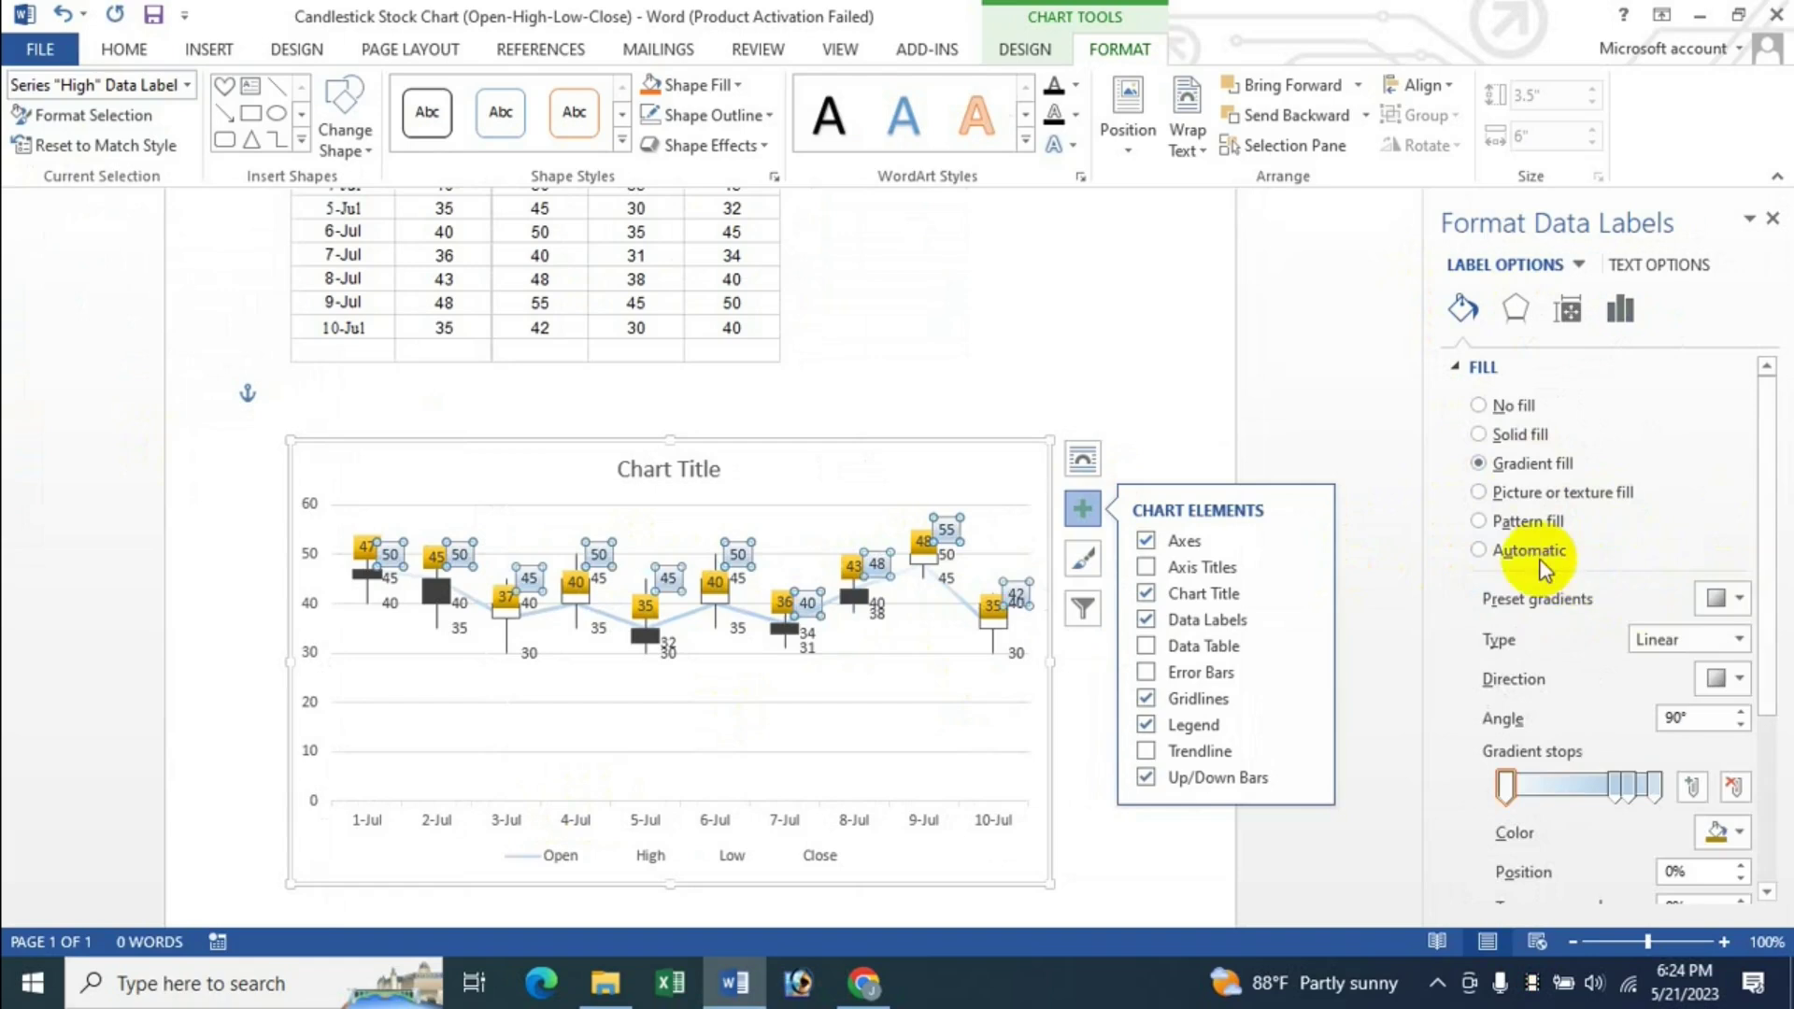
pyautogui.click(1732, 603)
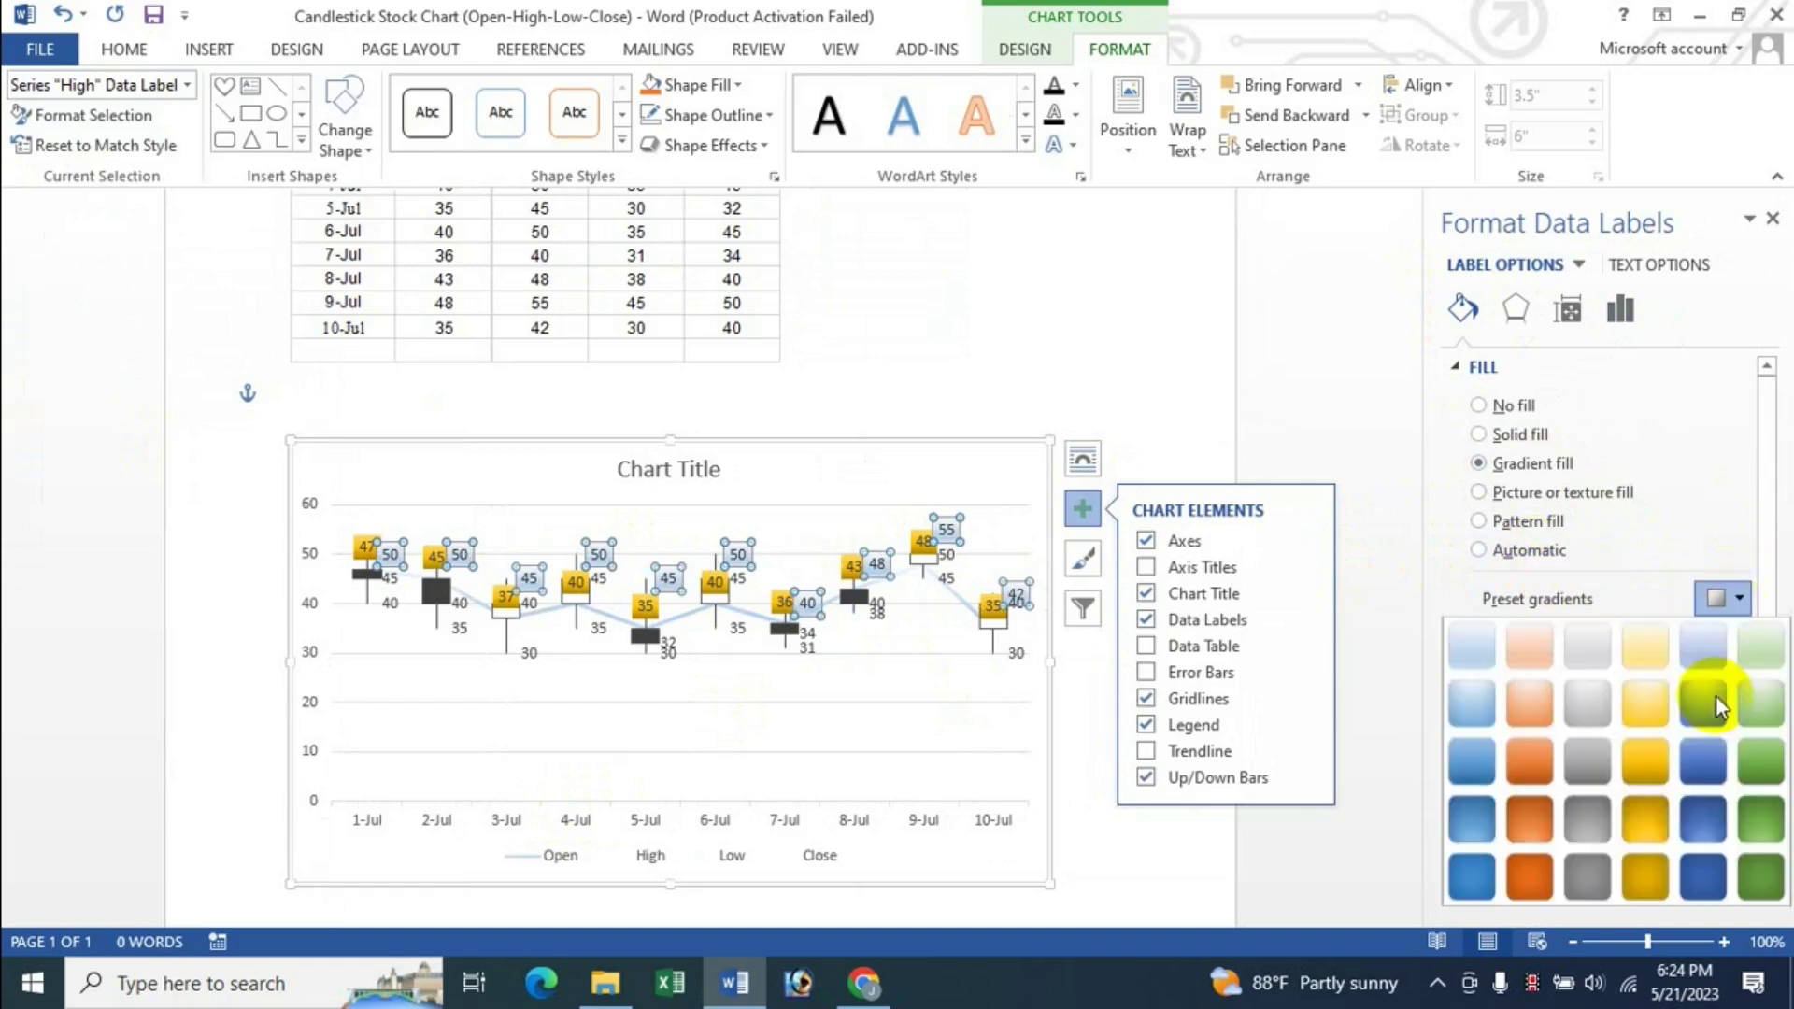
pyautogui.click(1744, 769)
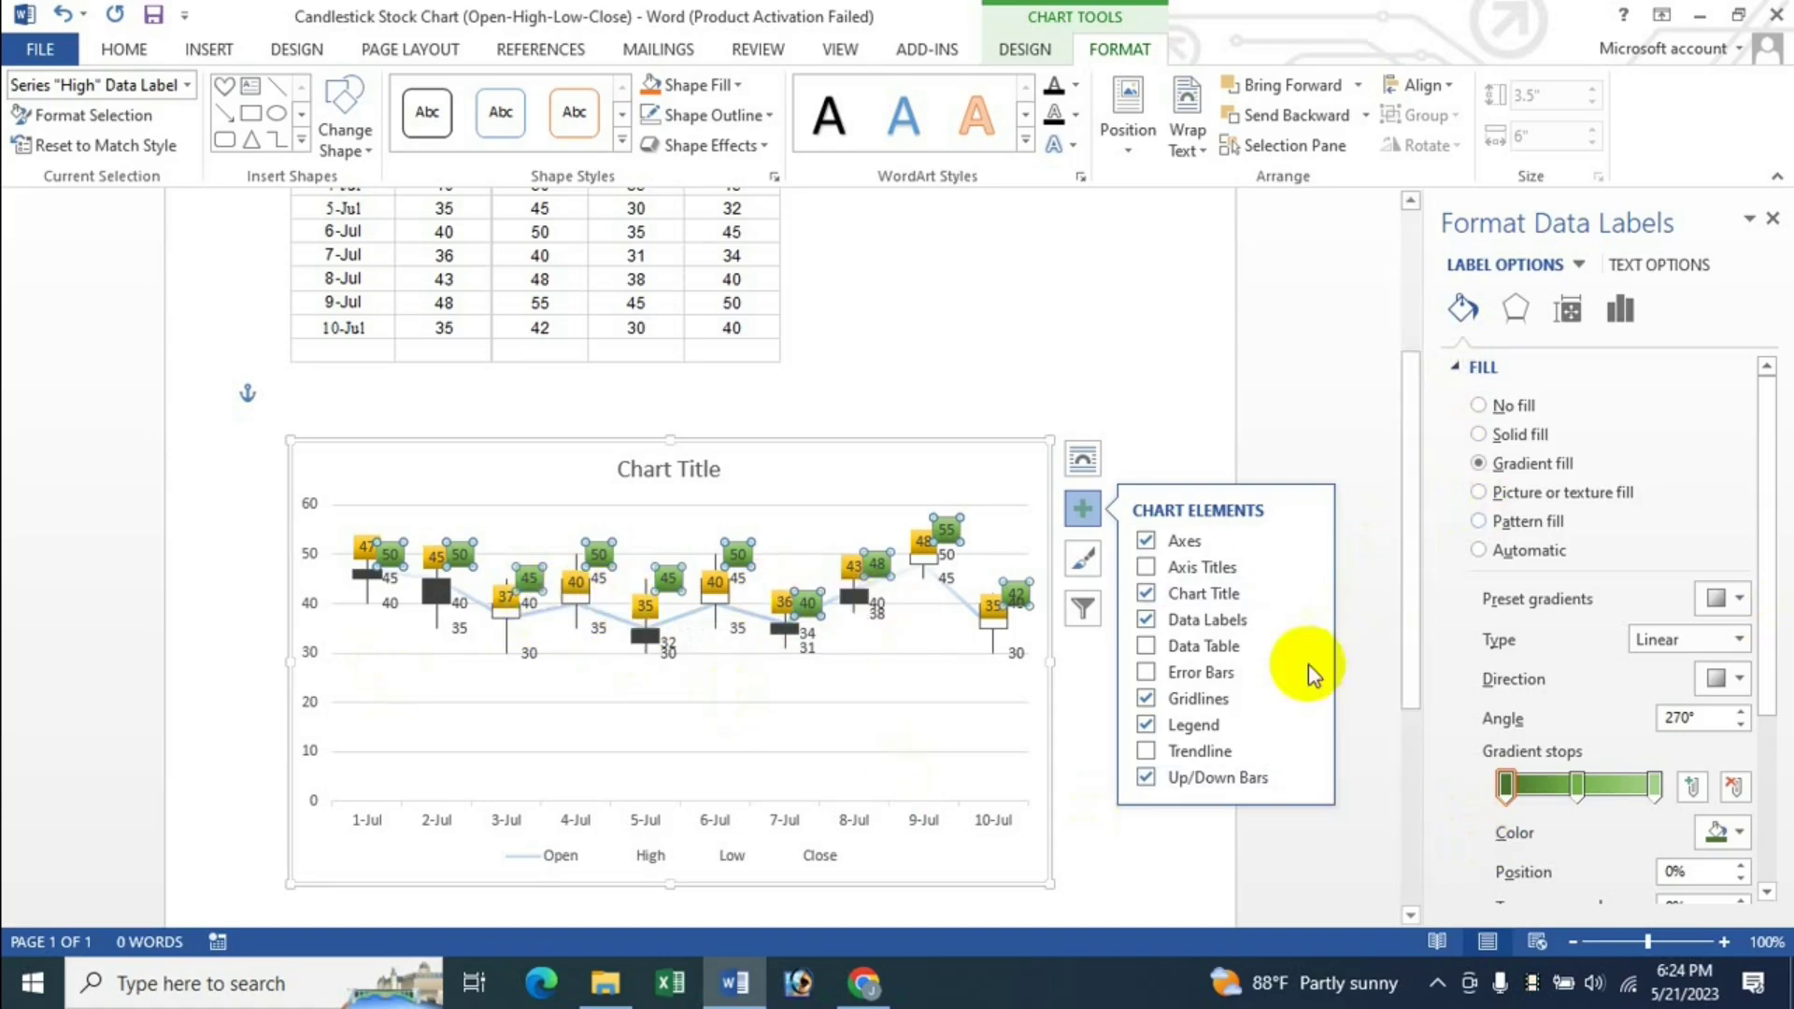
pyautogui.click(1622, 312)
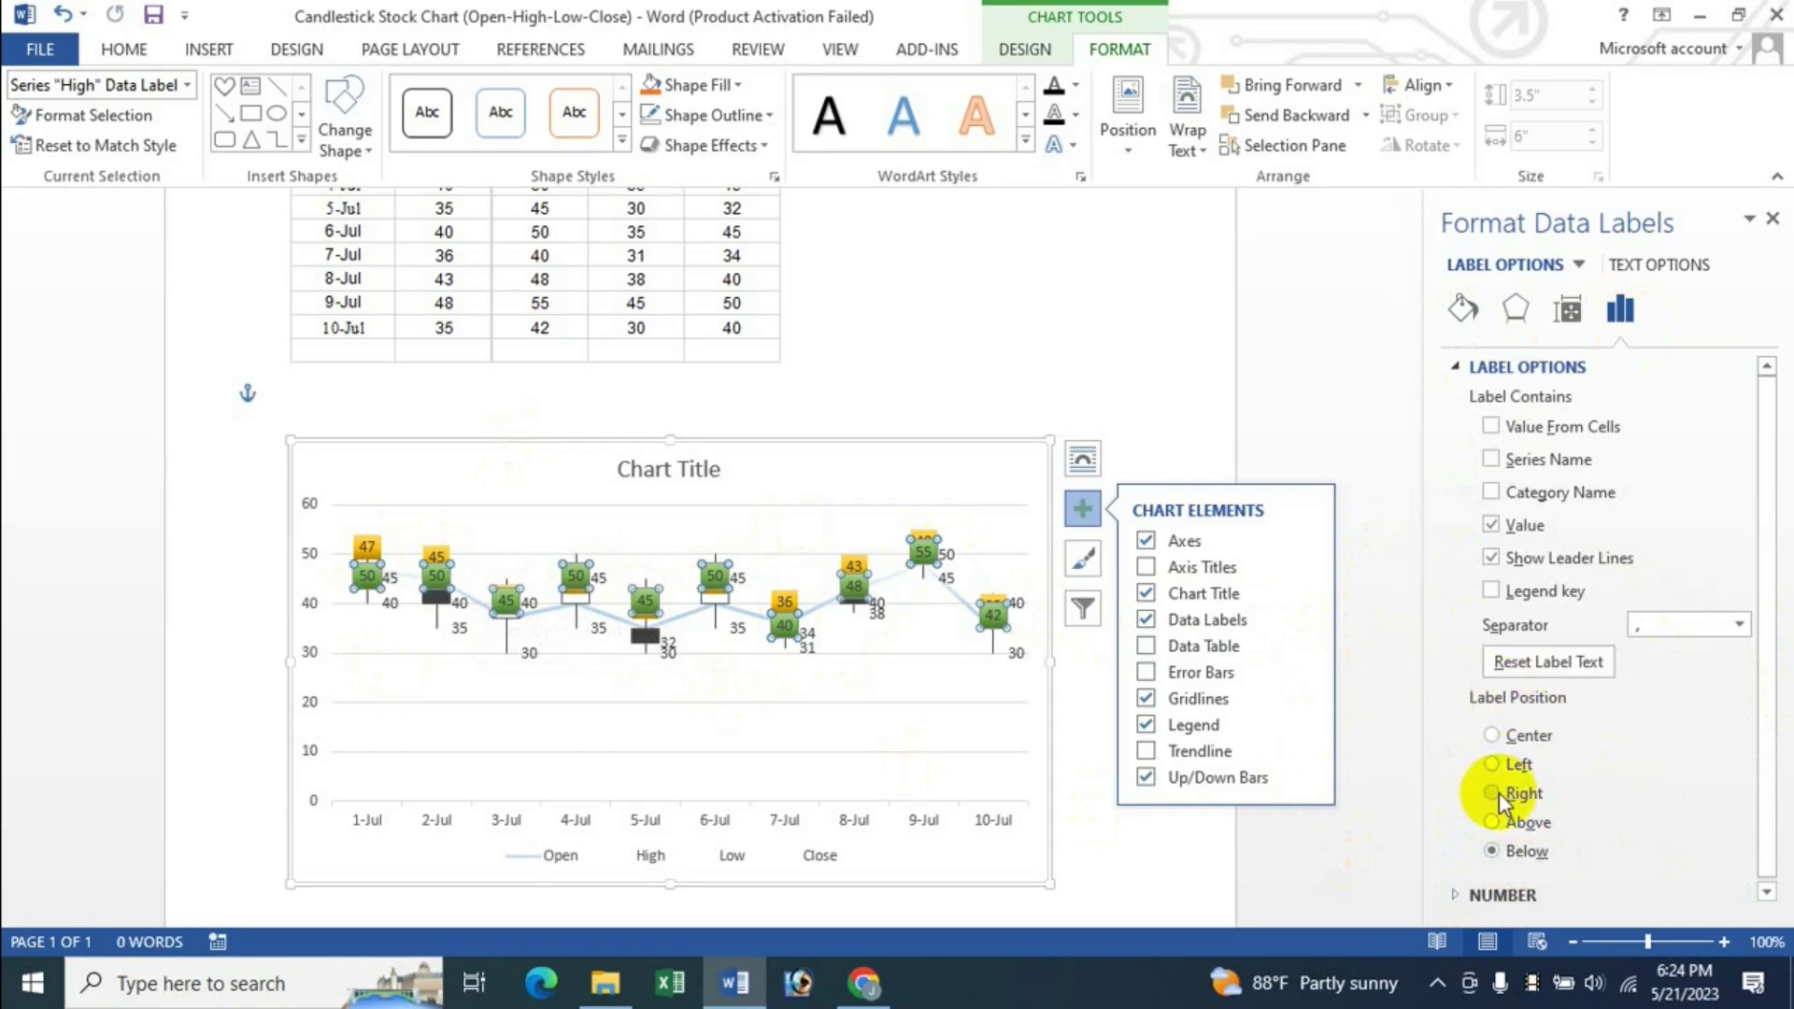
pyautogui.click(1773, 218)
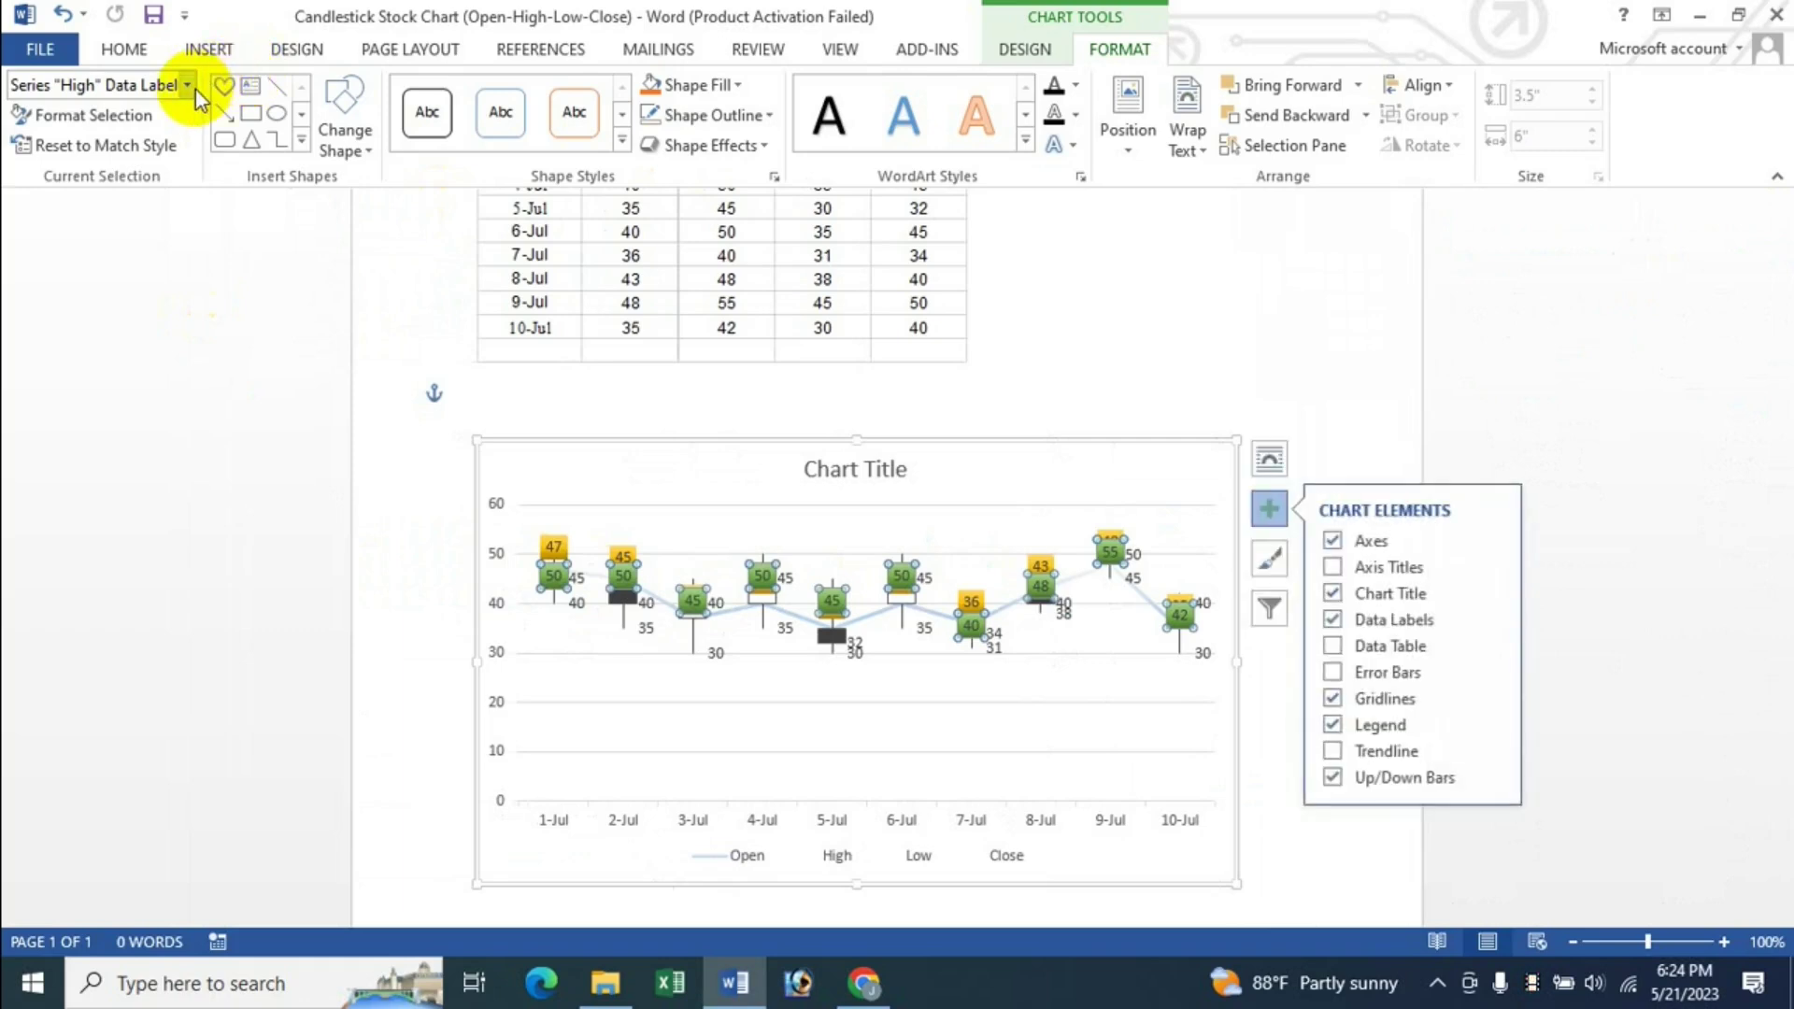
# Step: Make Series "High" a solid light orange line at 23% transparency
pyautogui.click(190, 85)
pyautogui.click(80, 412)
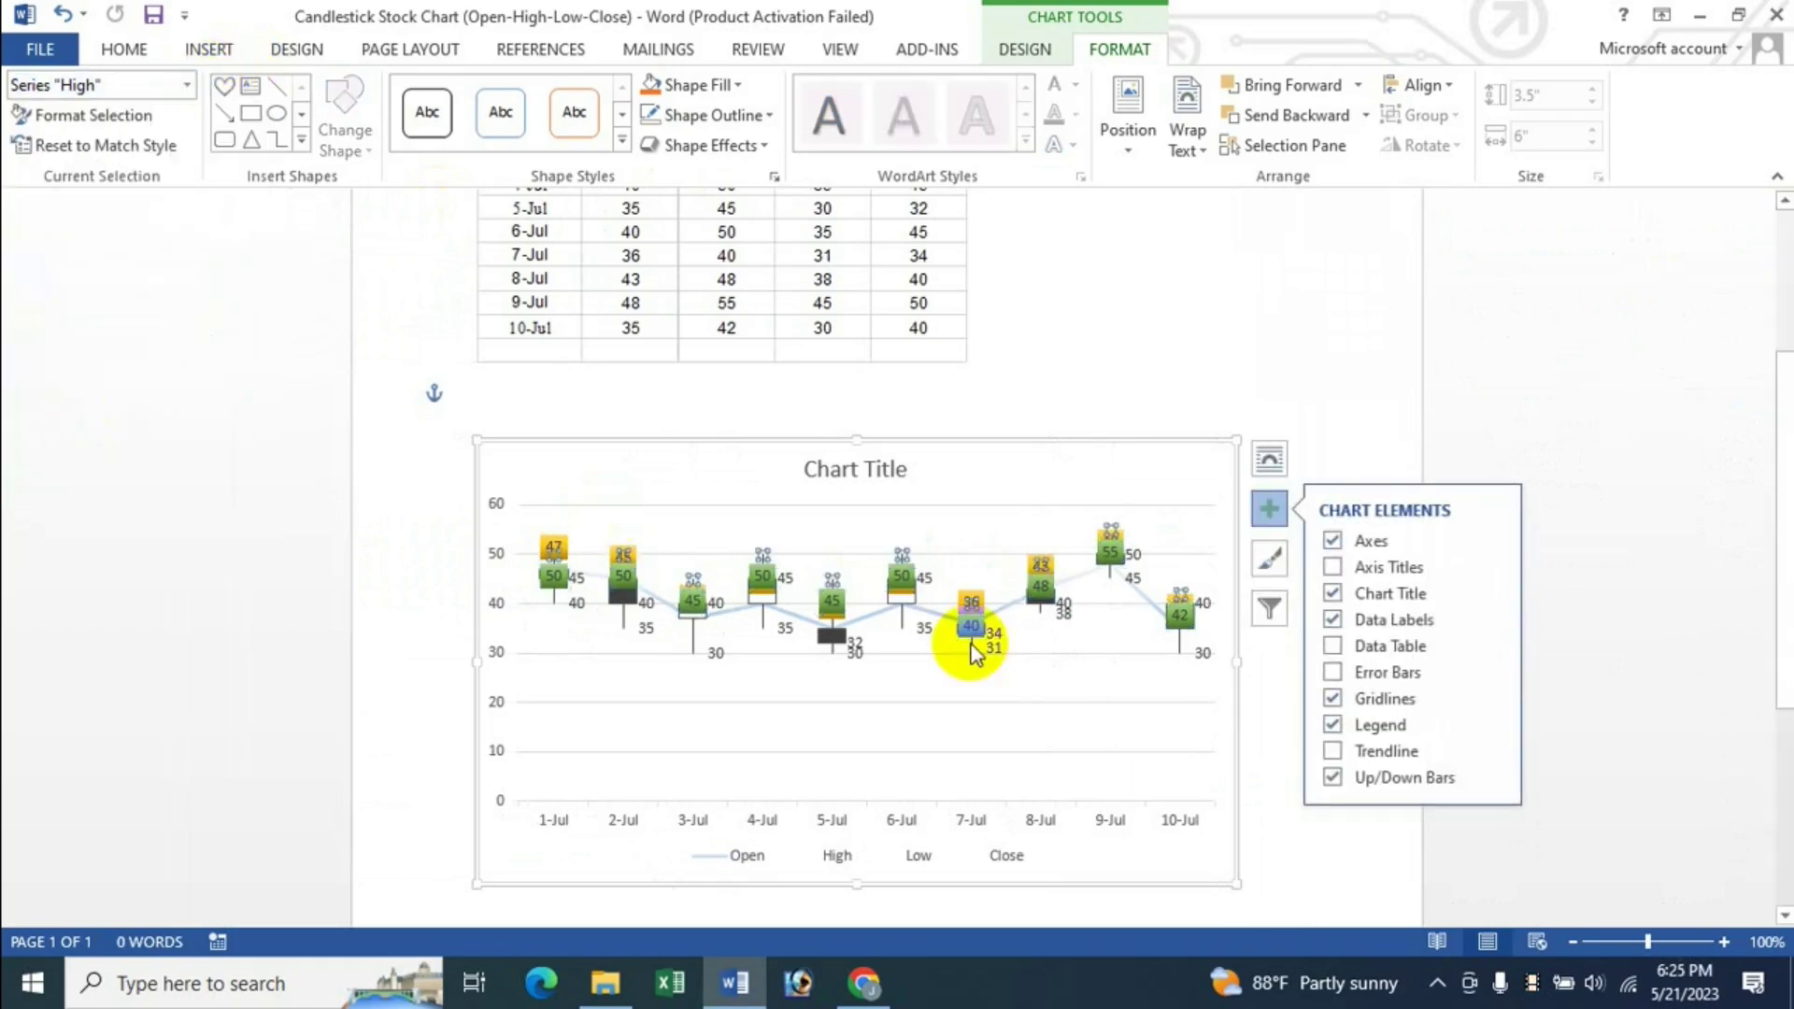
pyautogui.click(94, 115)
pyautogui.click(1463, 309)
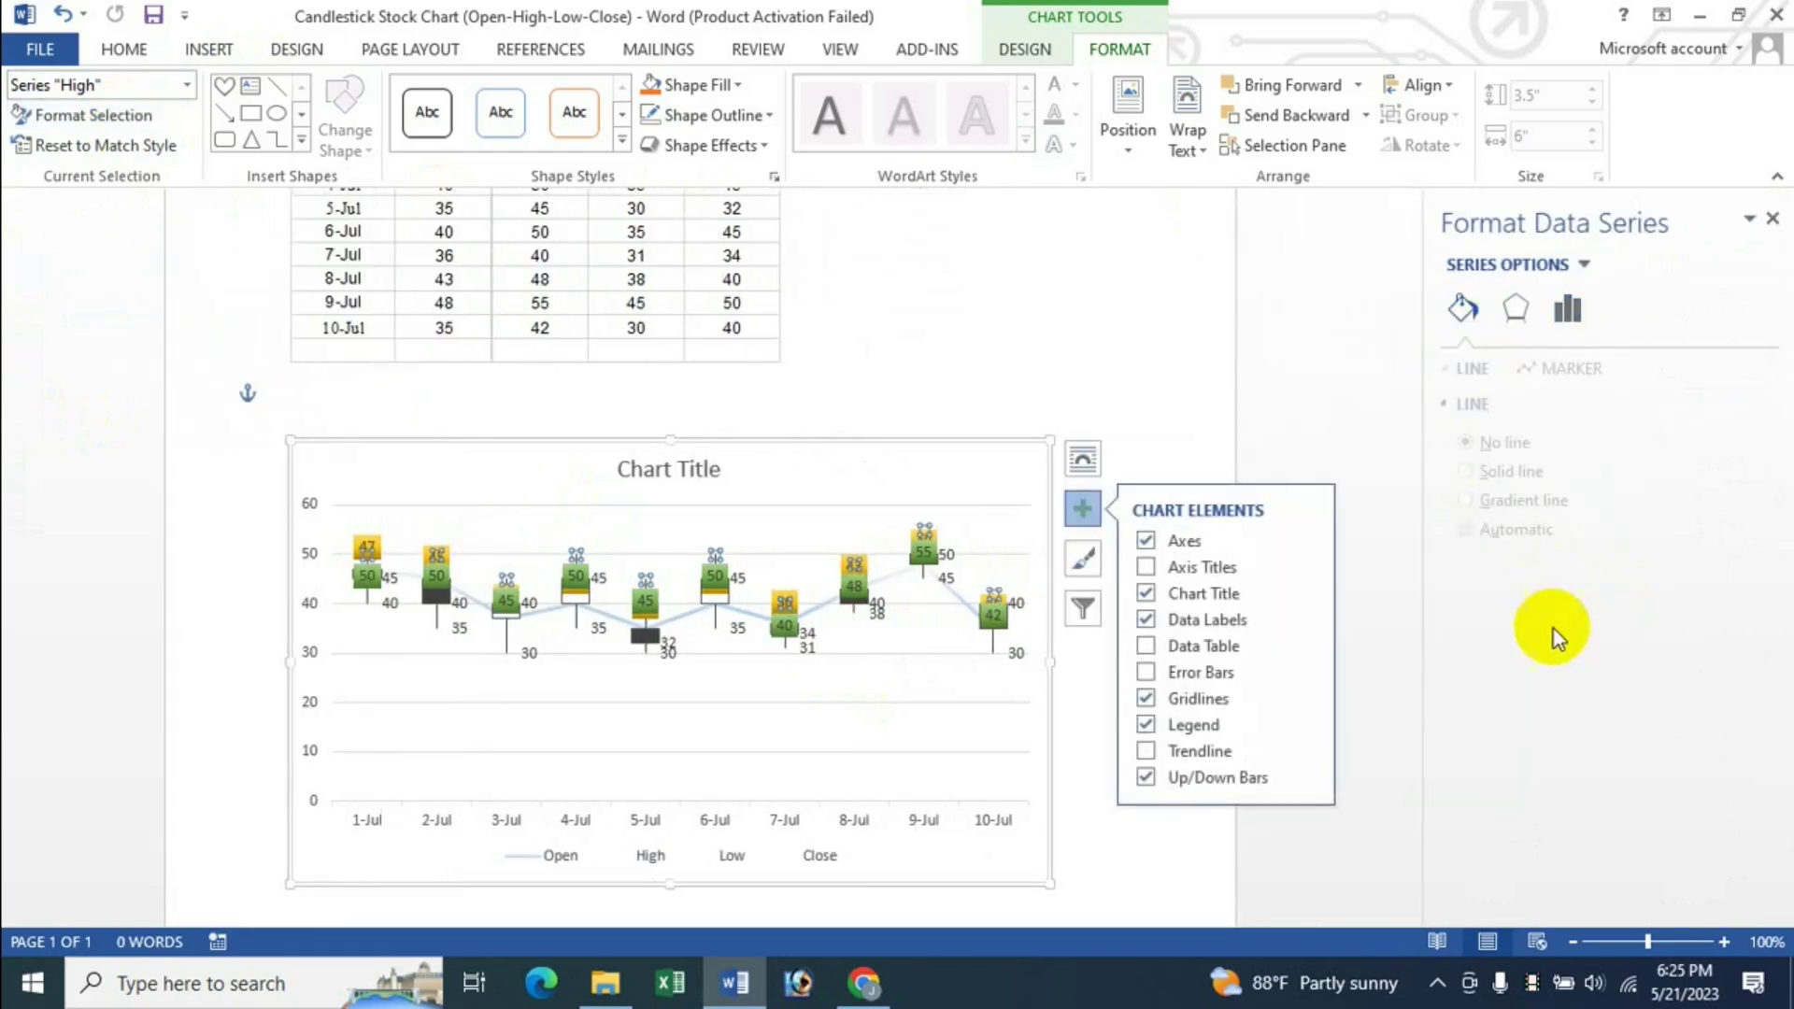
pyautogui.click(1507, 472)
pyautogui.click(1528, 501)
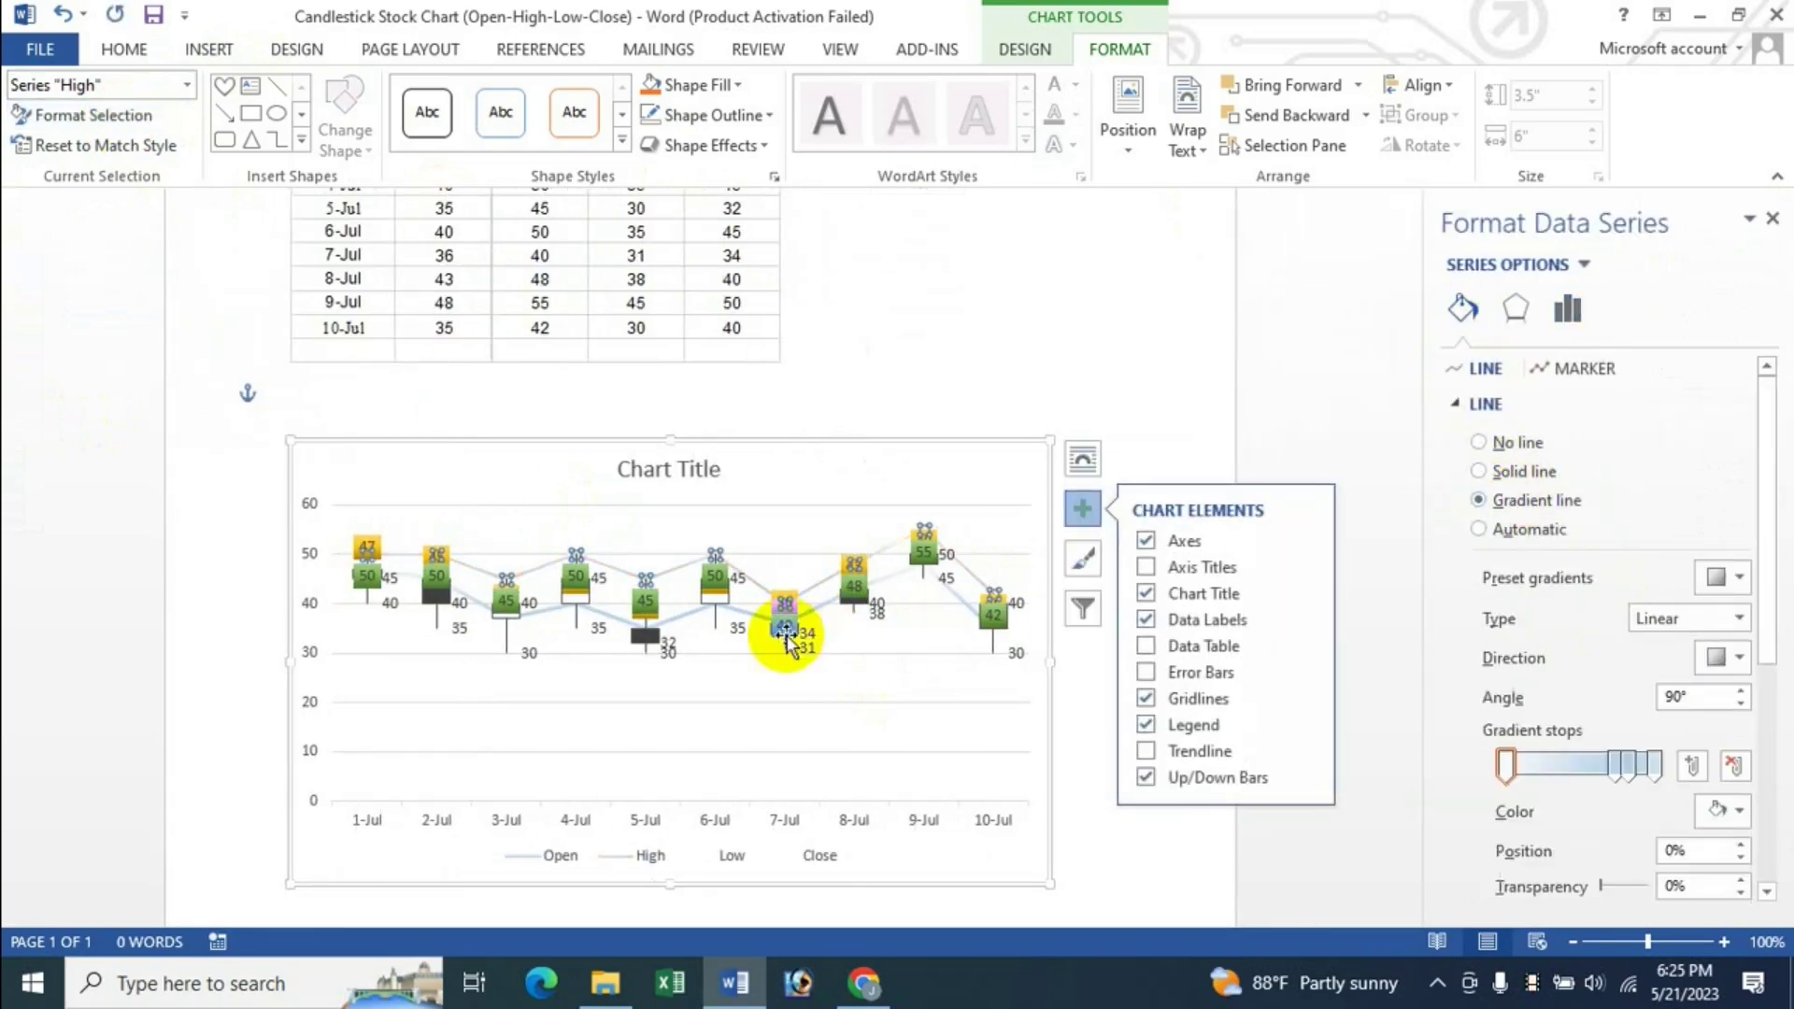
pyautogui.click(1507, 474)
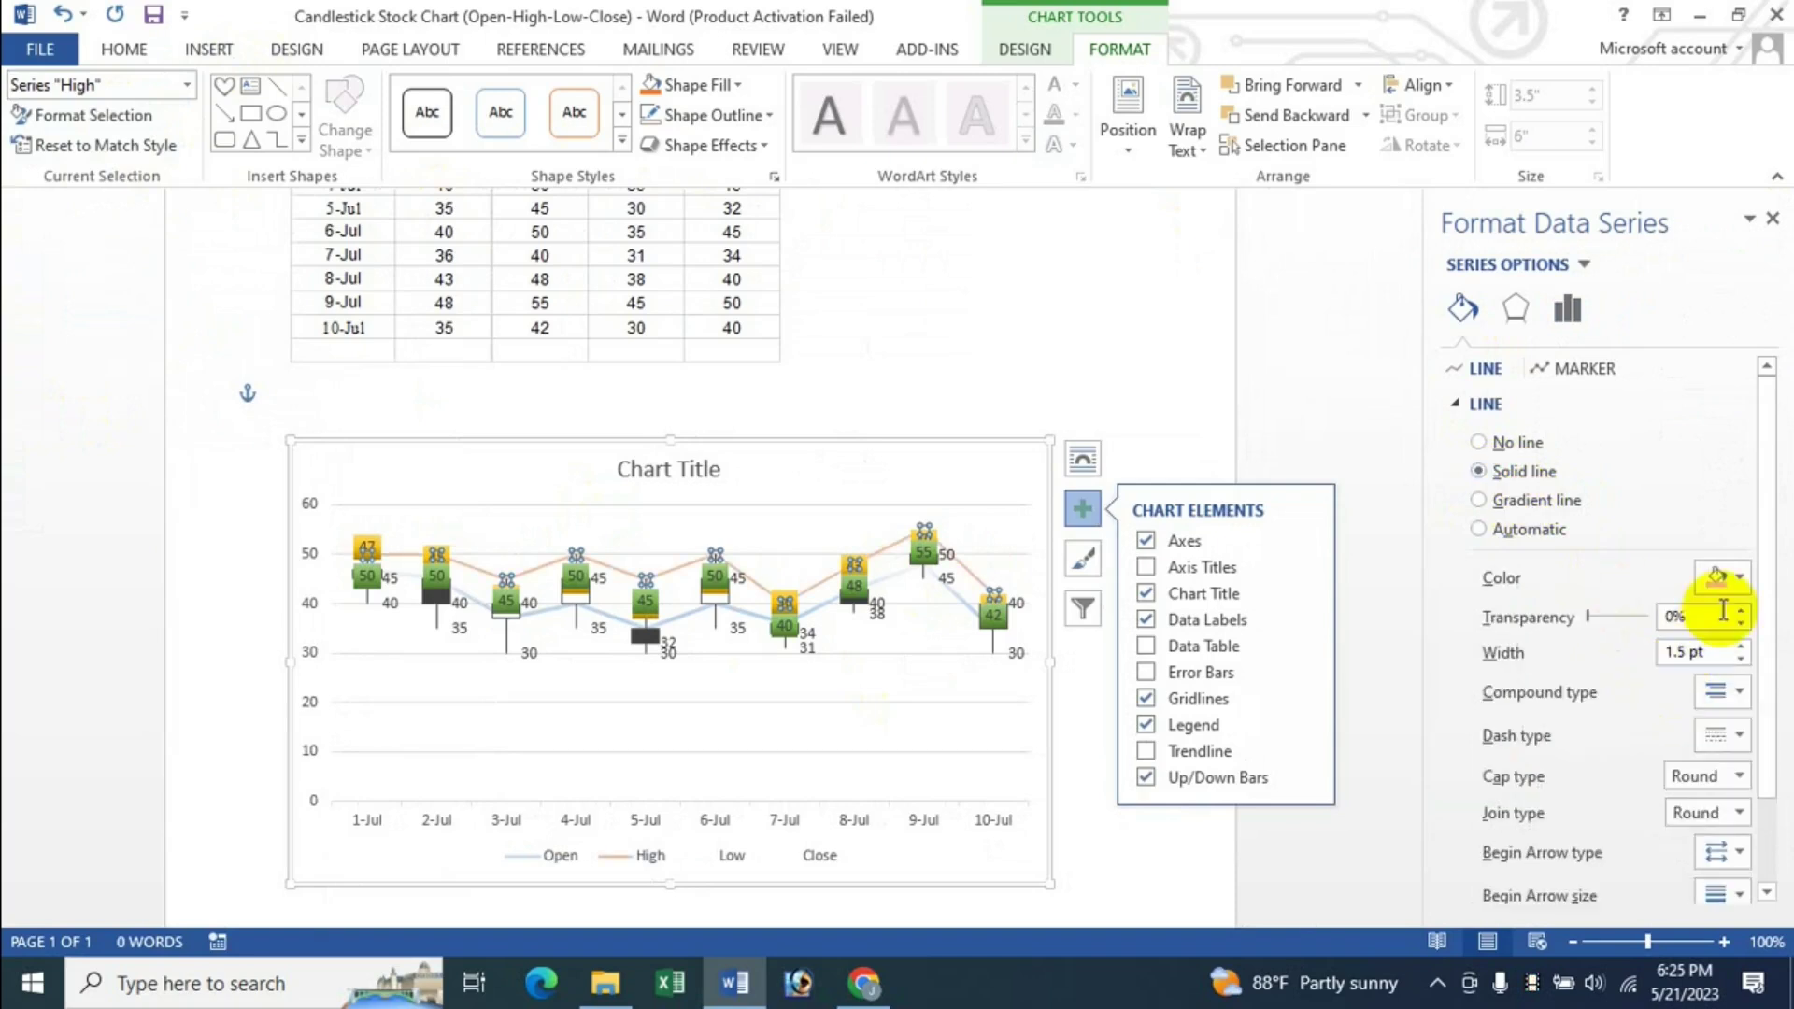
pyautogui.click(1606, 618)
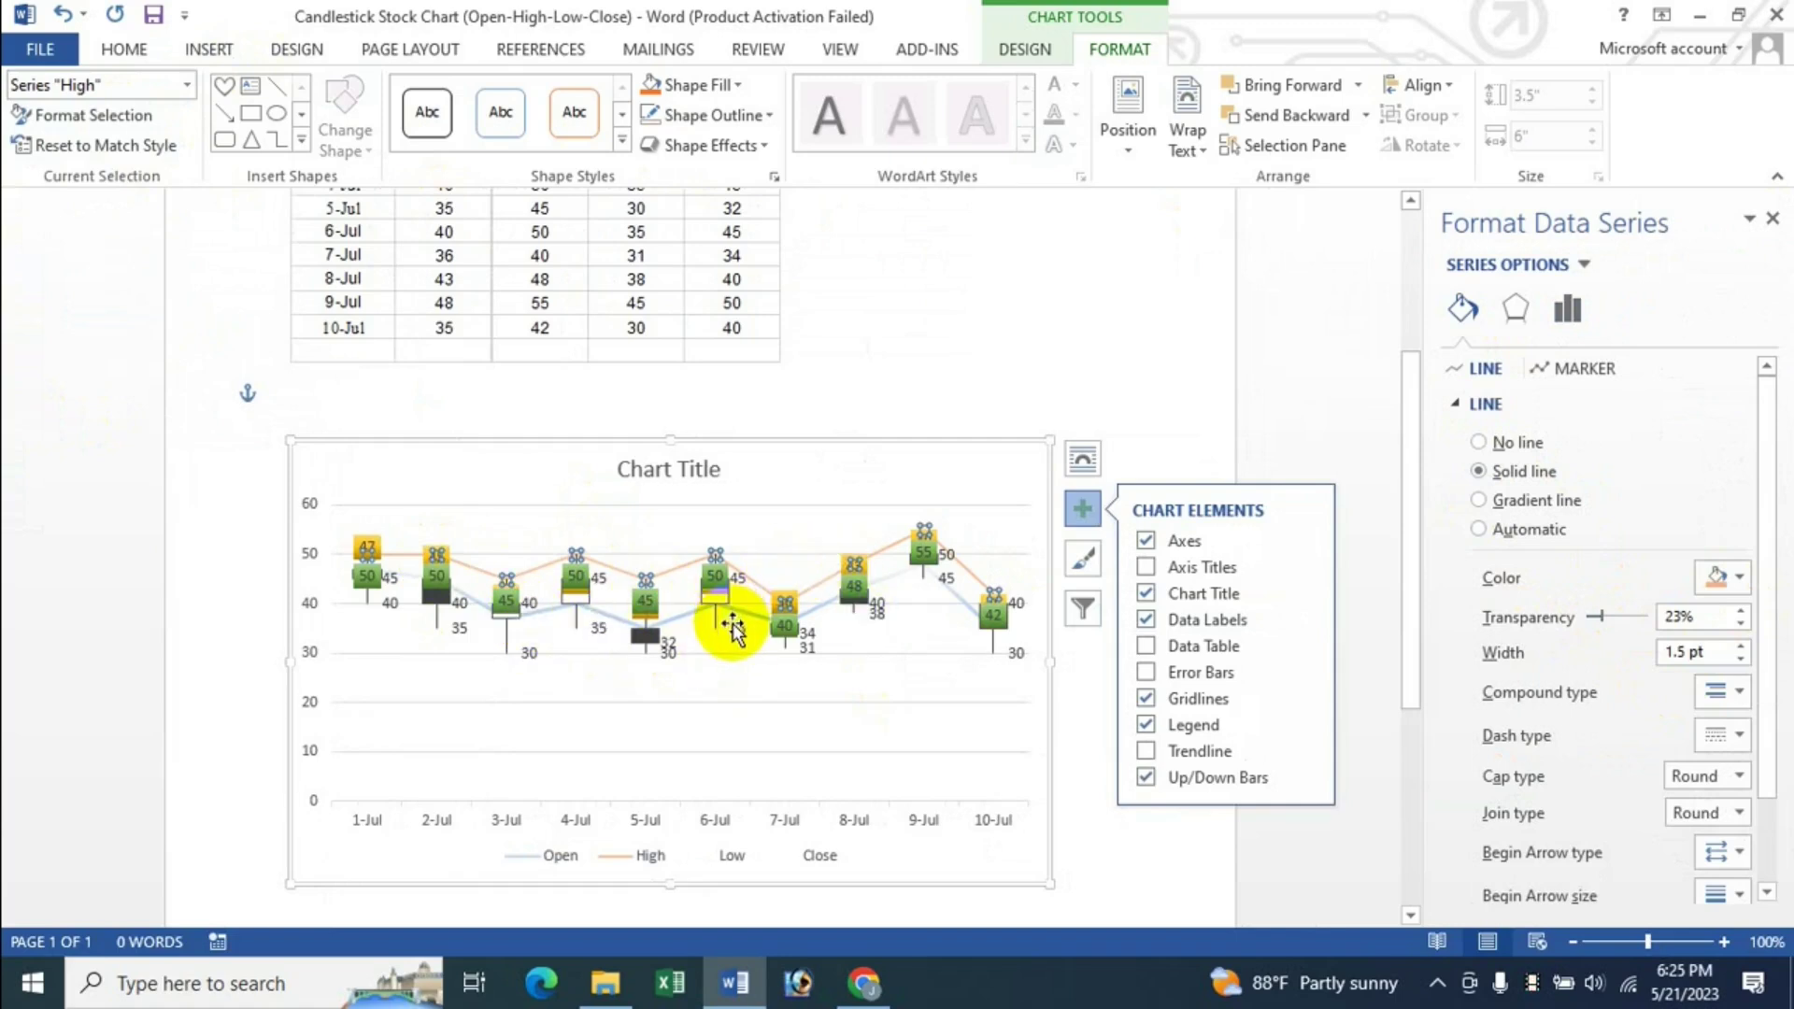
pyautogui.click(1773, 218)
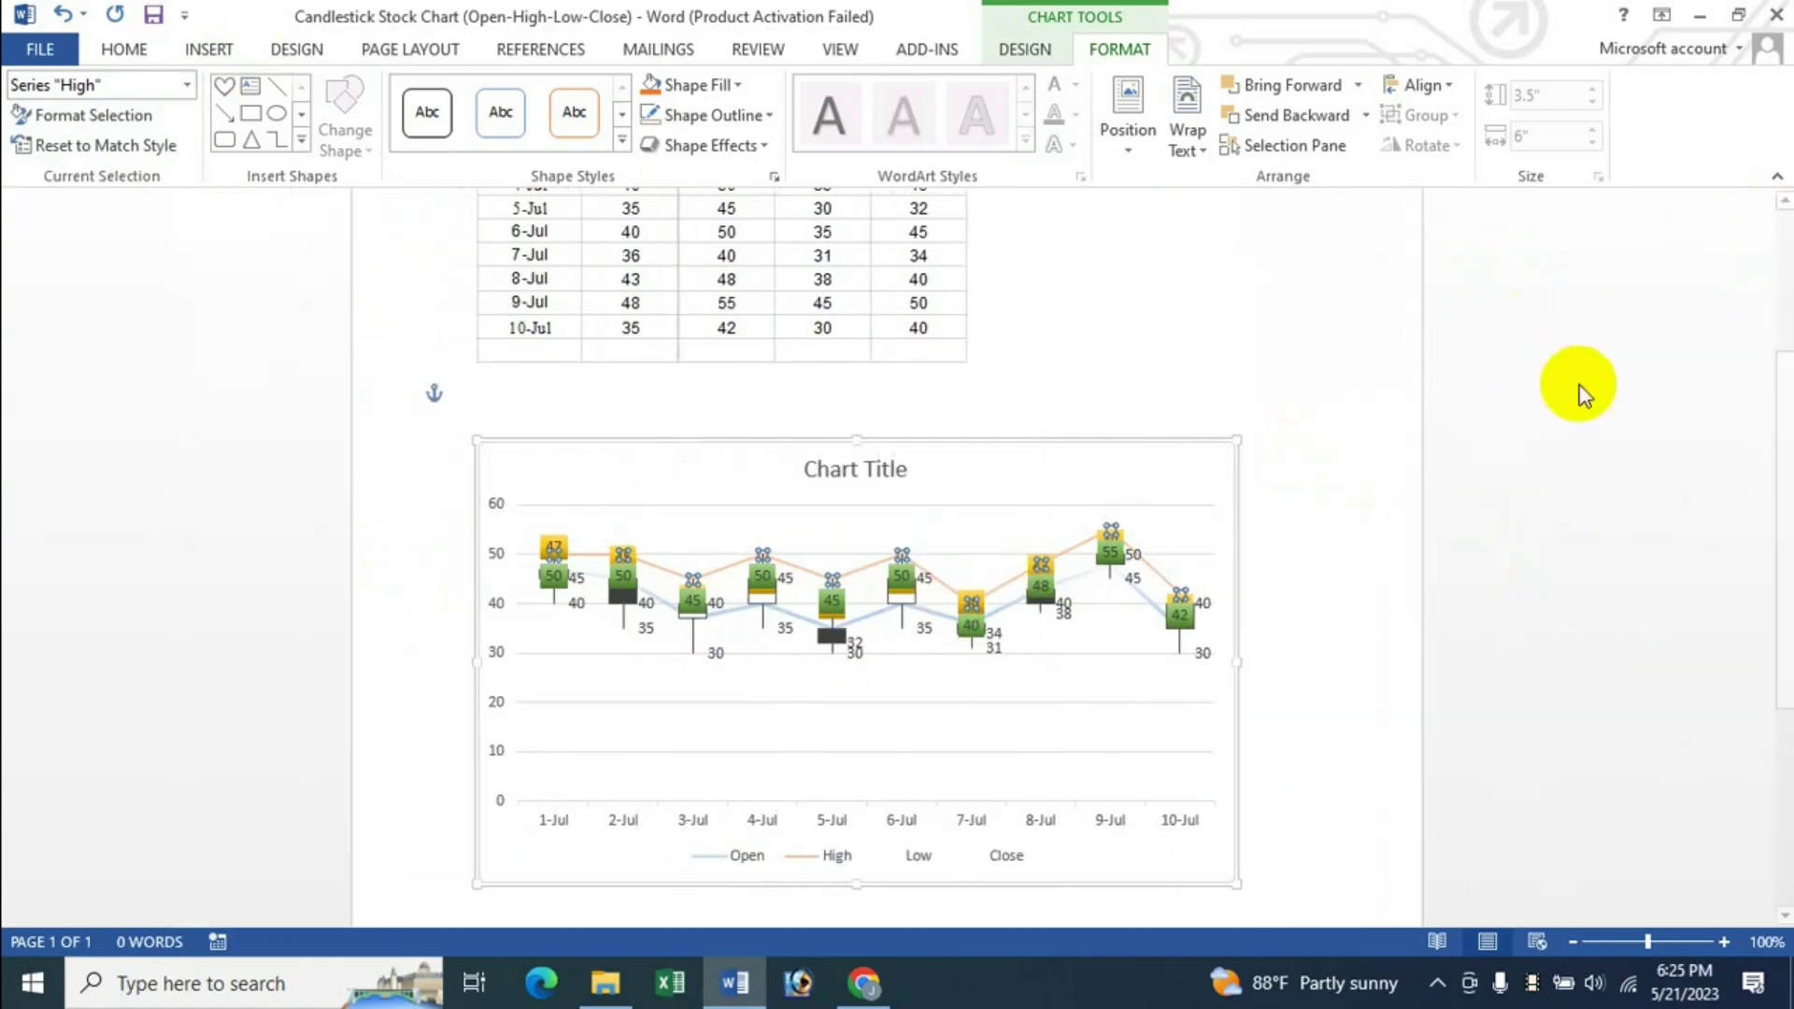
pyautogui.click(188, 85)
# Step: Select Series "Low" and bring up its Fill & Line settings
pyautogui.click(108, 464)
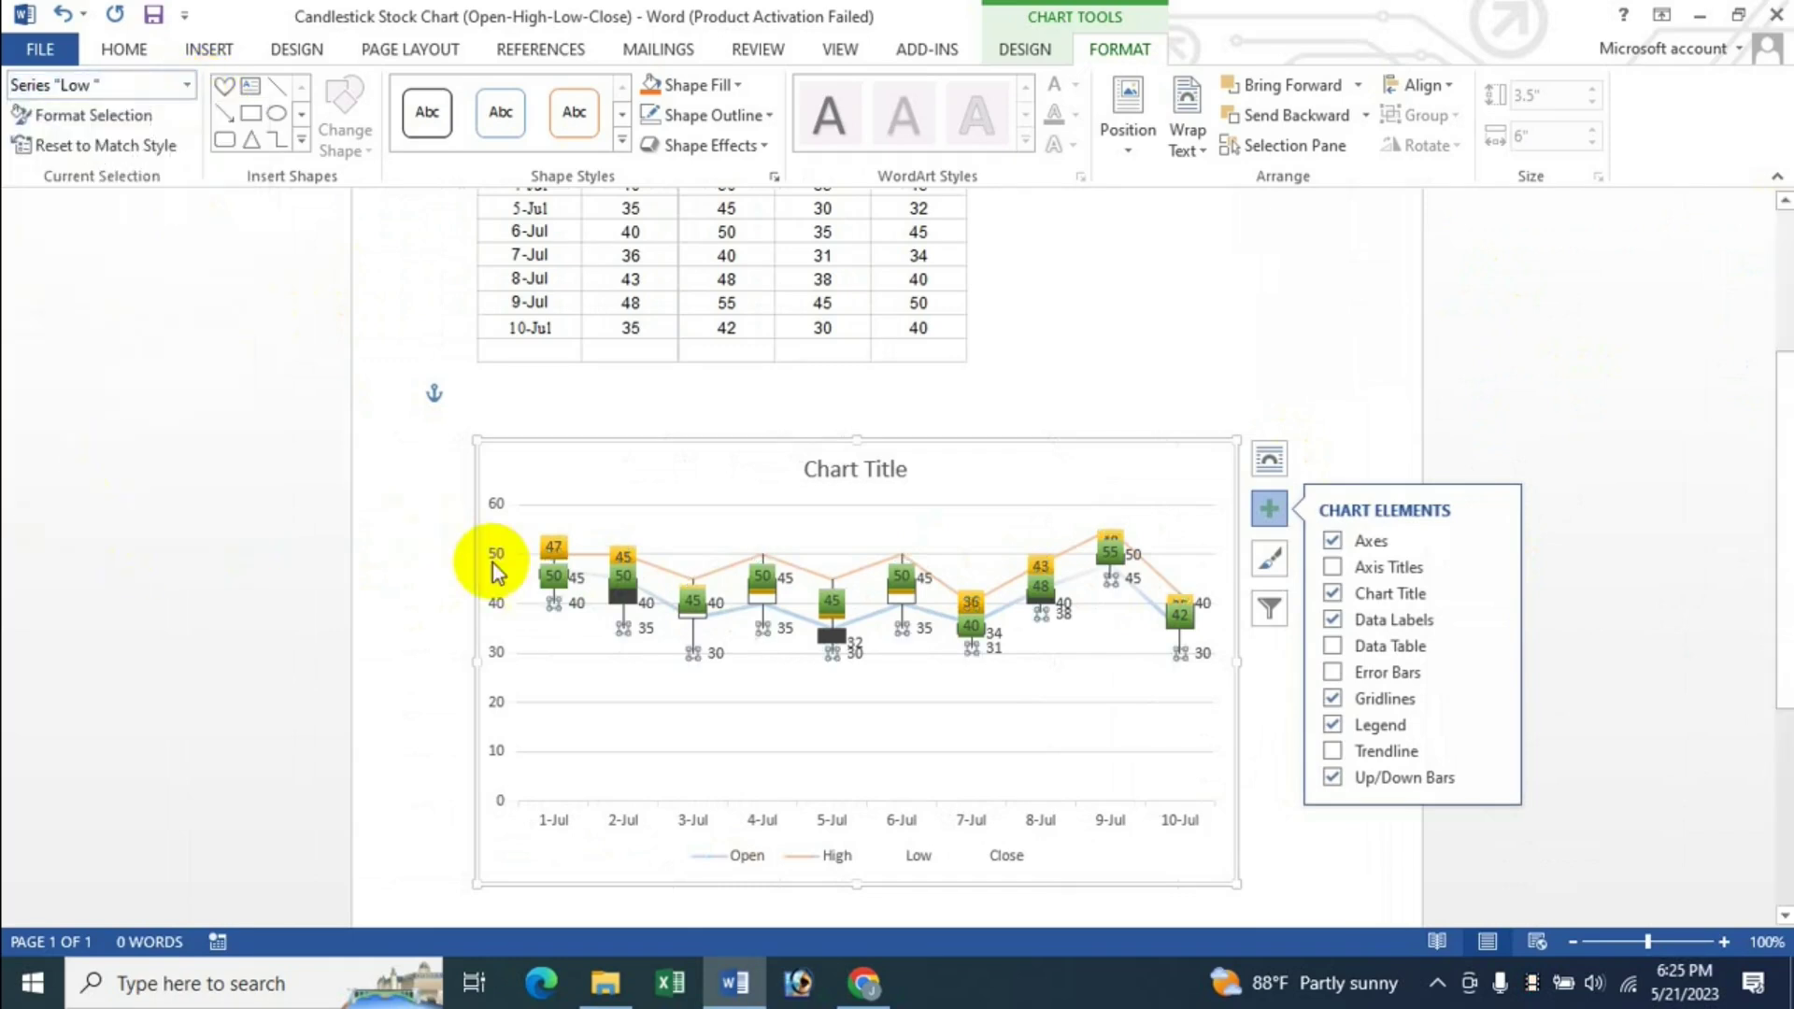
pyautogui.click(94, 114)
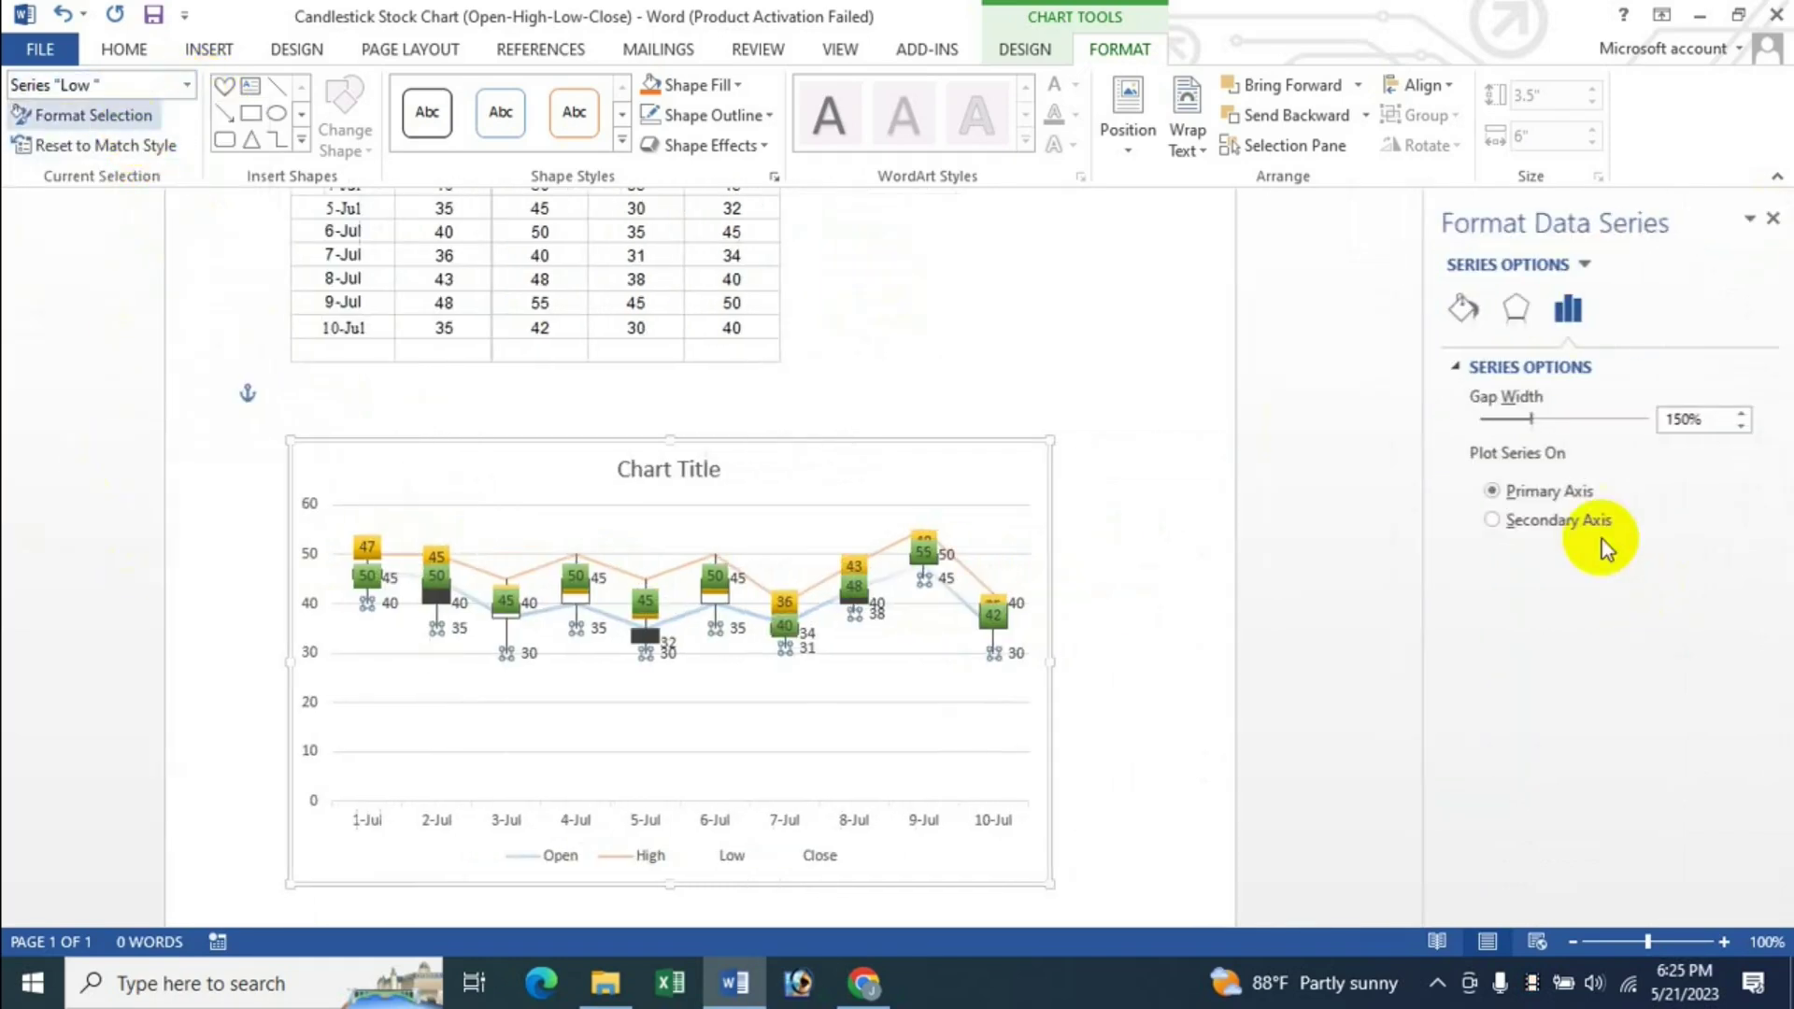
pyautogui.click(1463, 309)
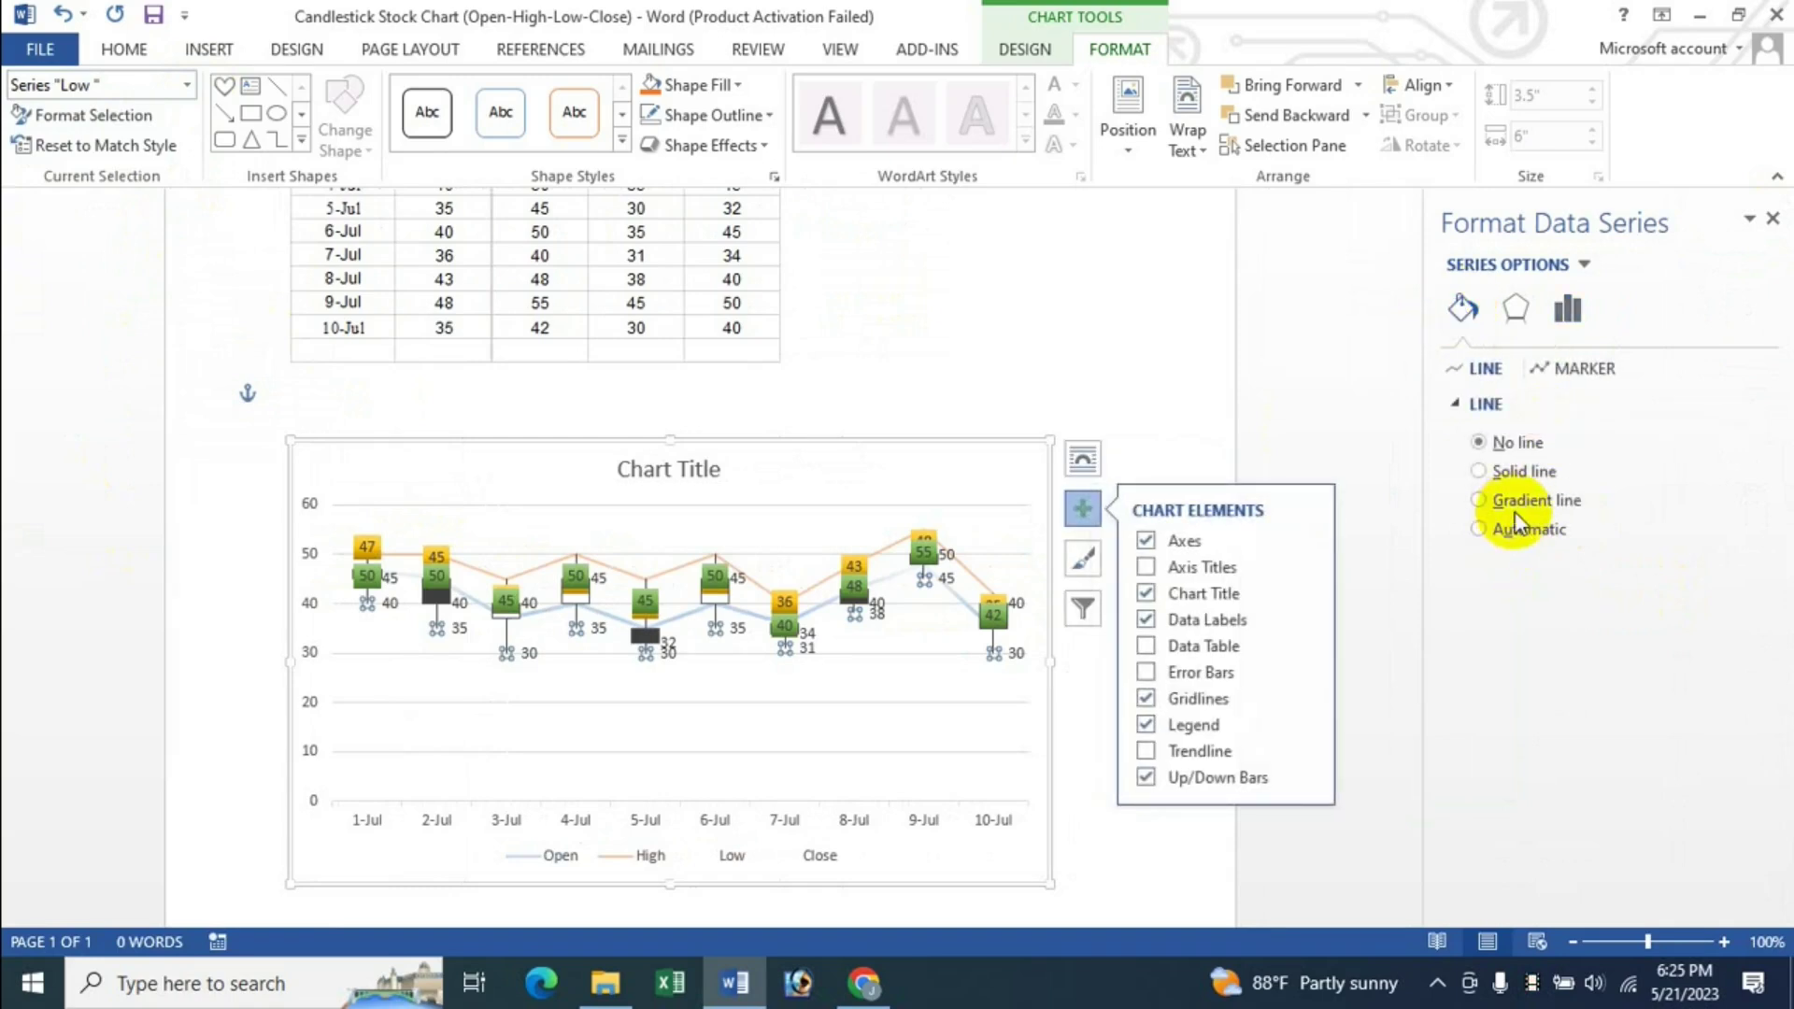
pyautogui.click(1570, 311)
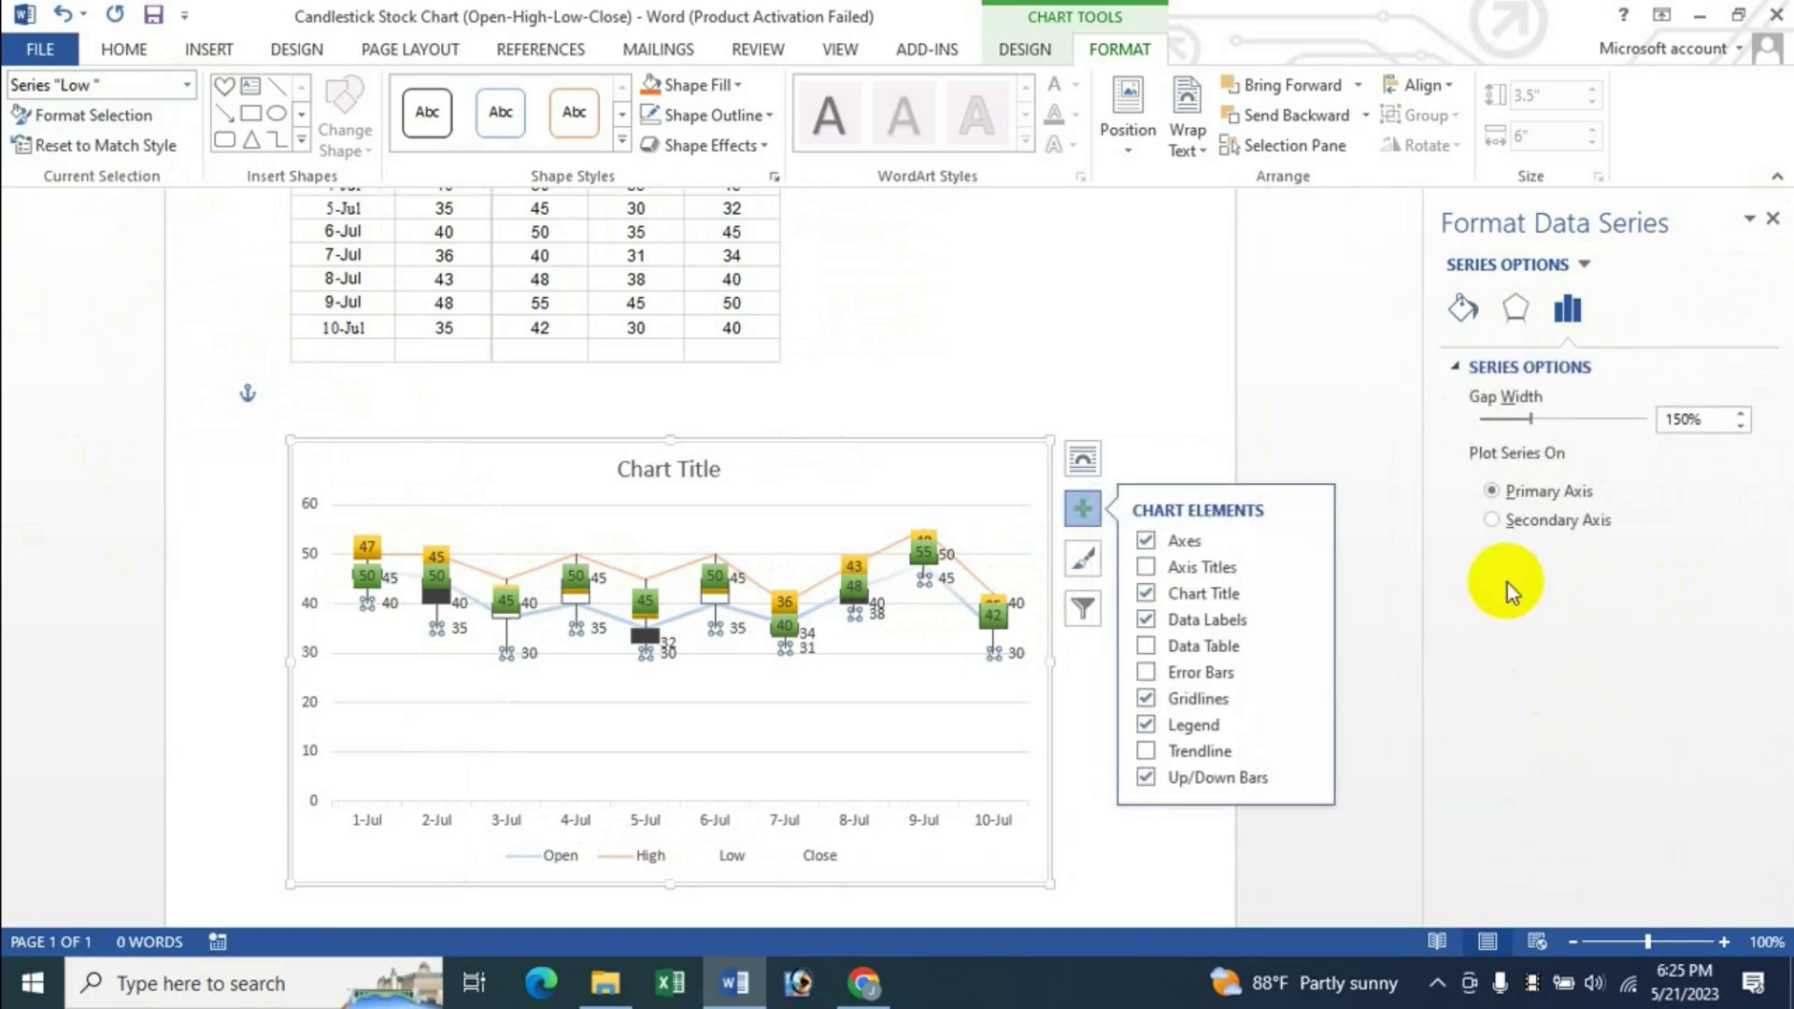
pyautogui.click(1465, 311)
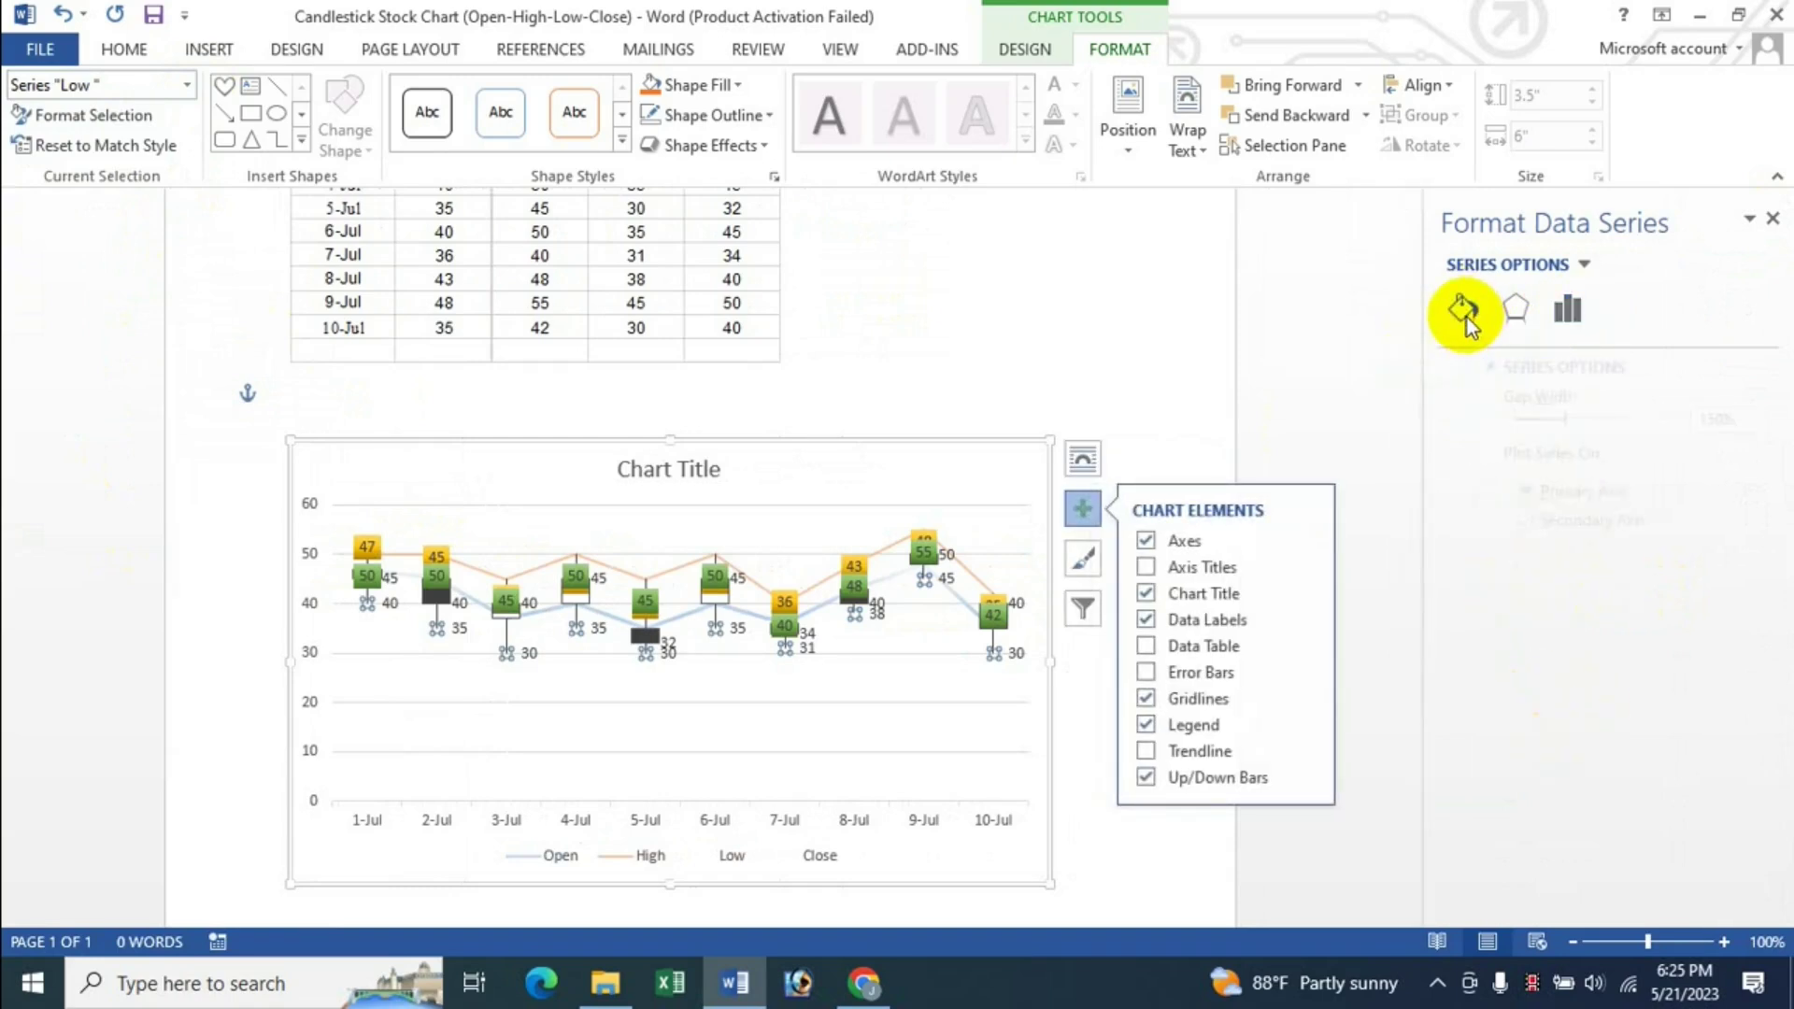
pyautogui.click(1515, 315)
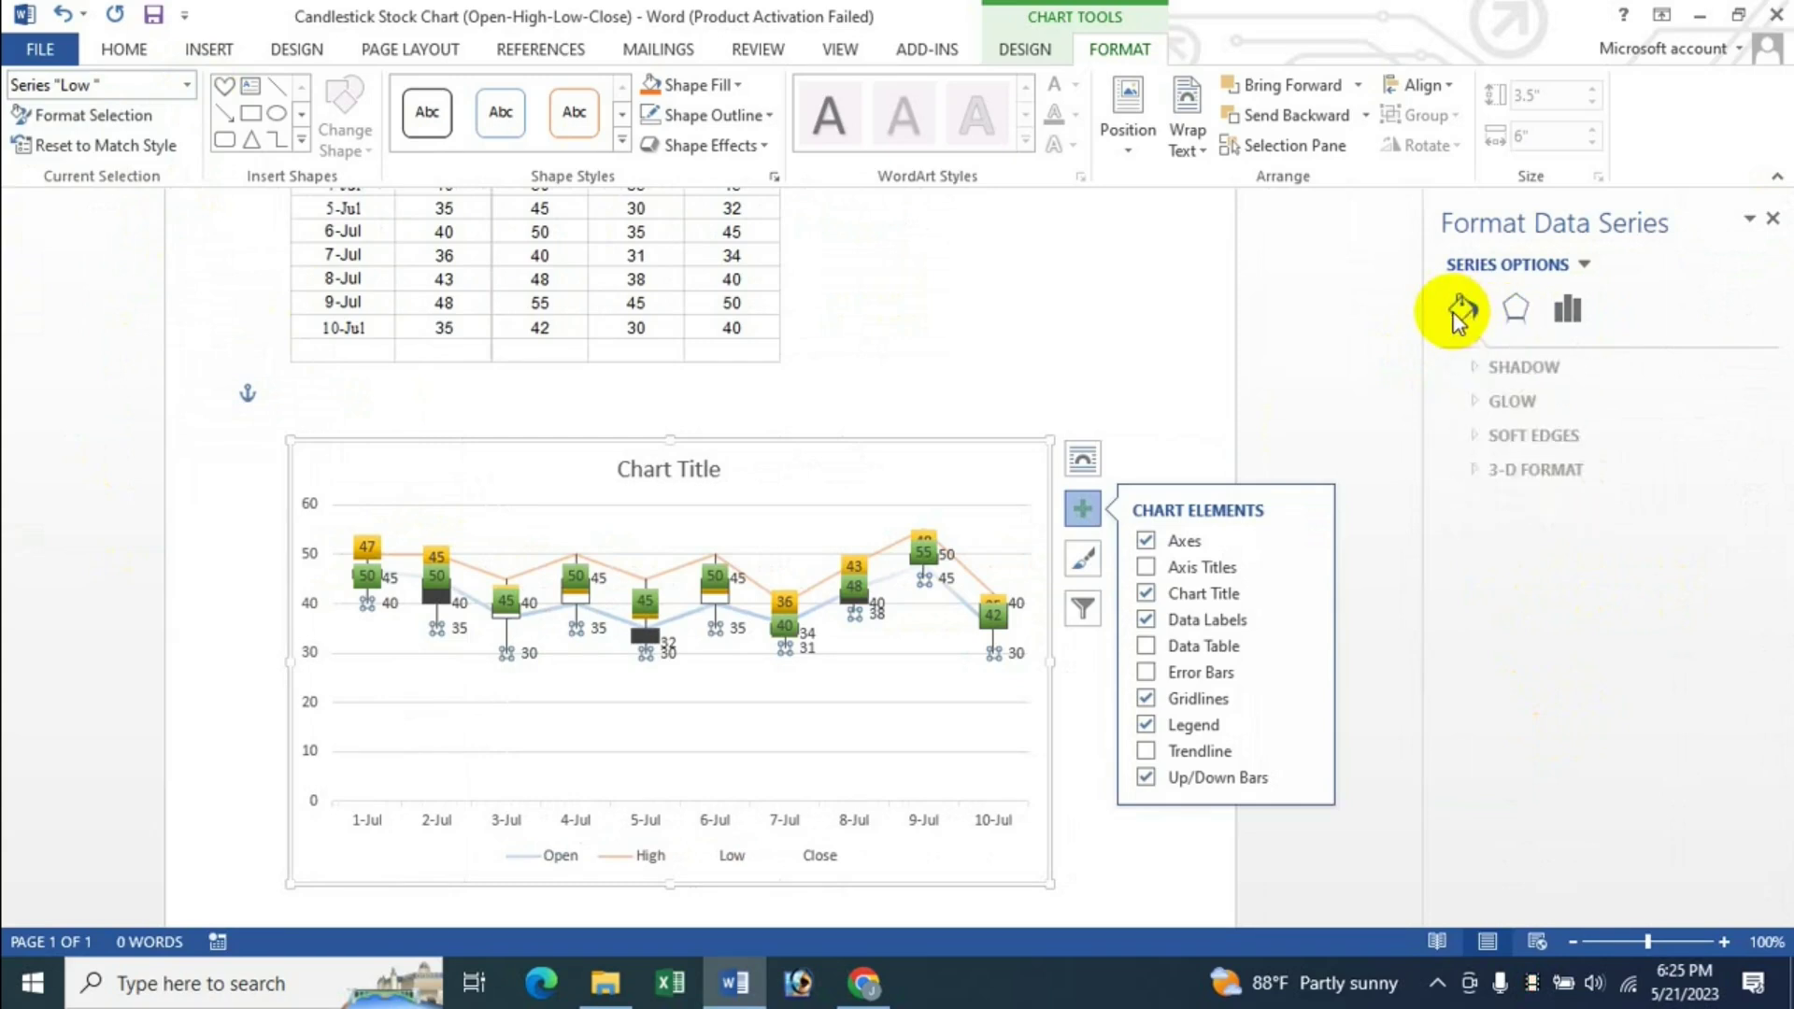
# Step: Give the Low series a dark grey preset gradient line at 270°
pyautogui.click(1507, 509)
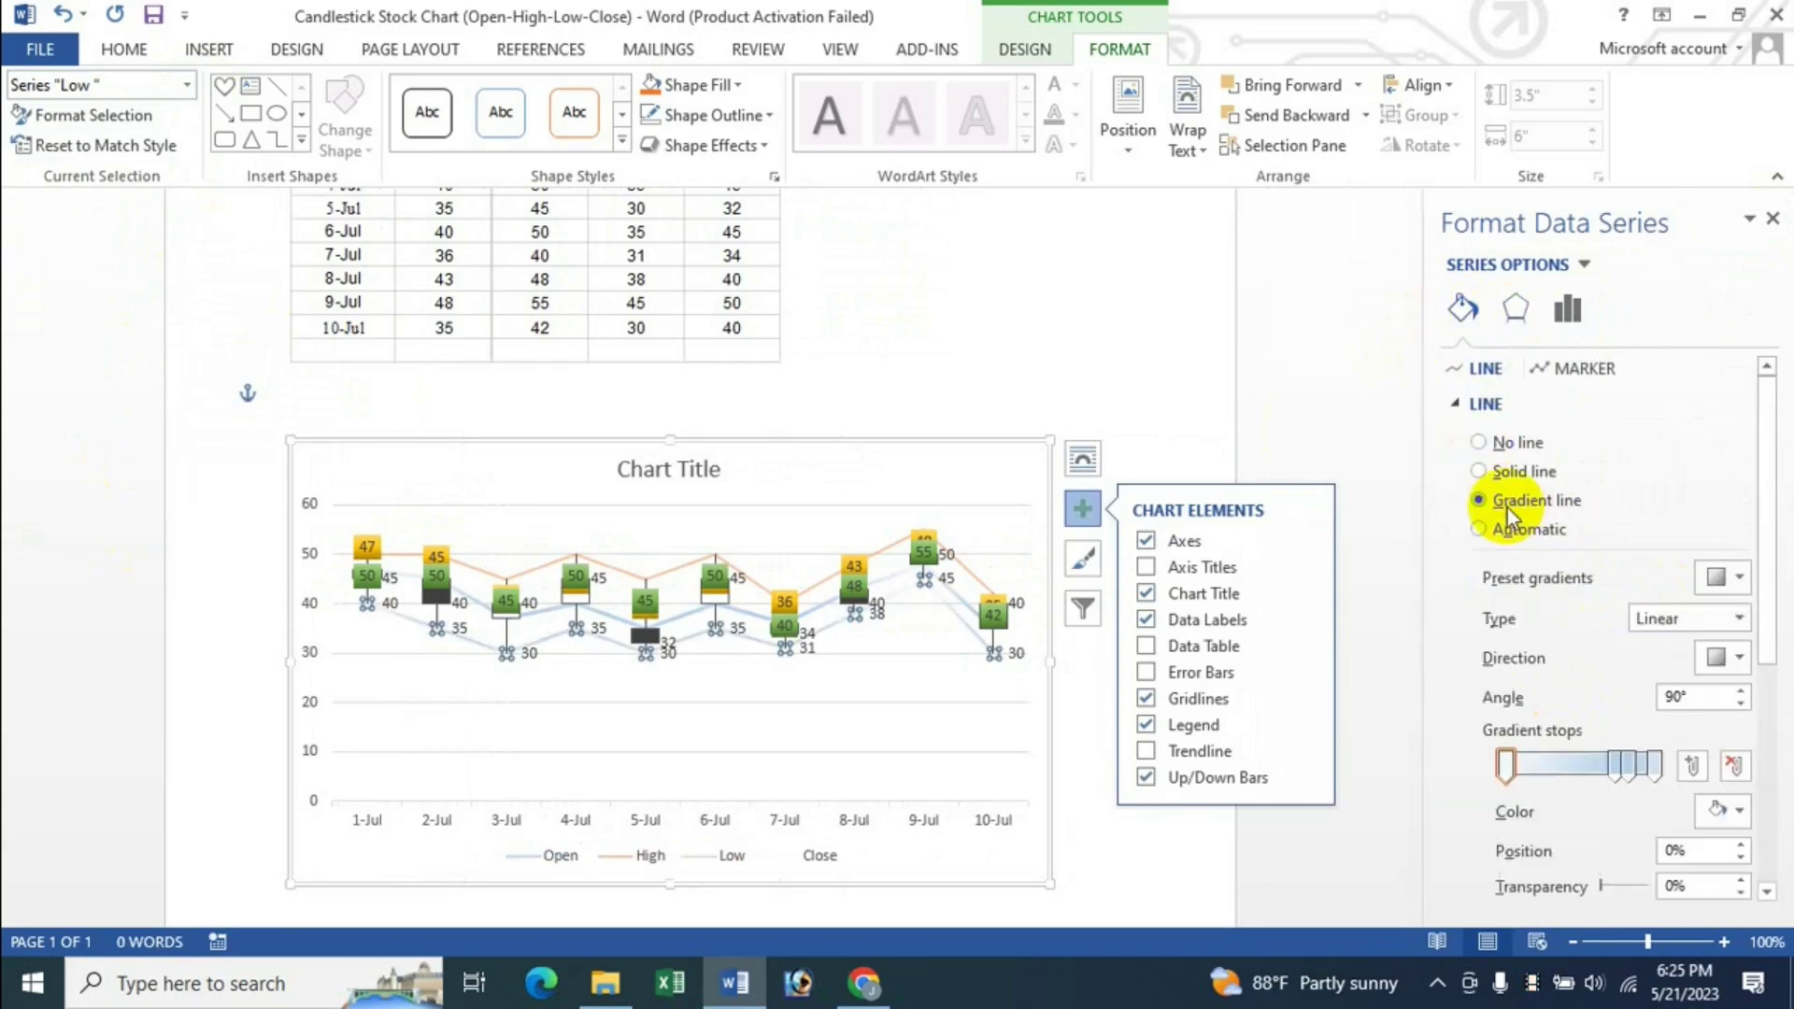
pyautogui.click(1731, 579)
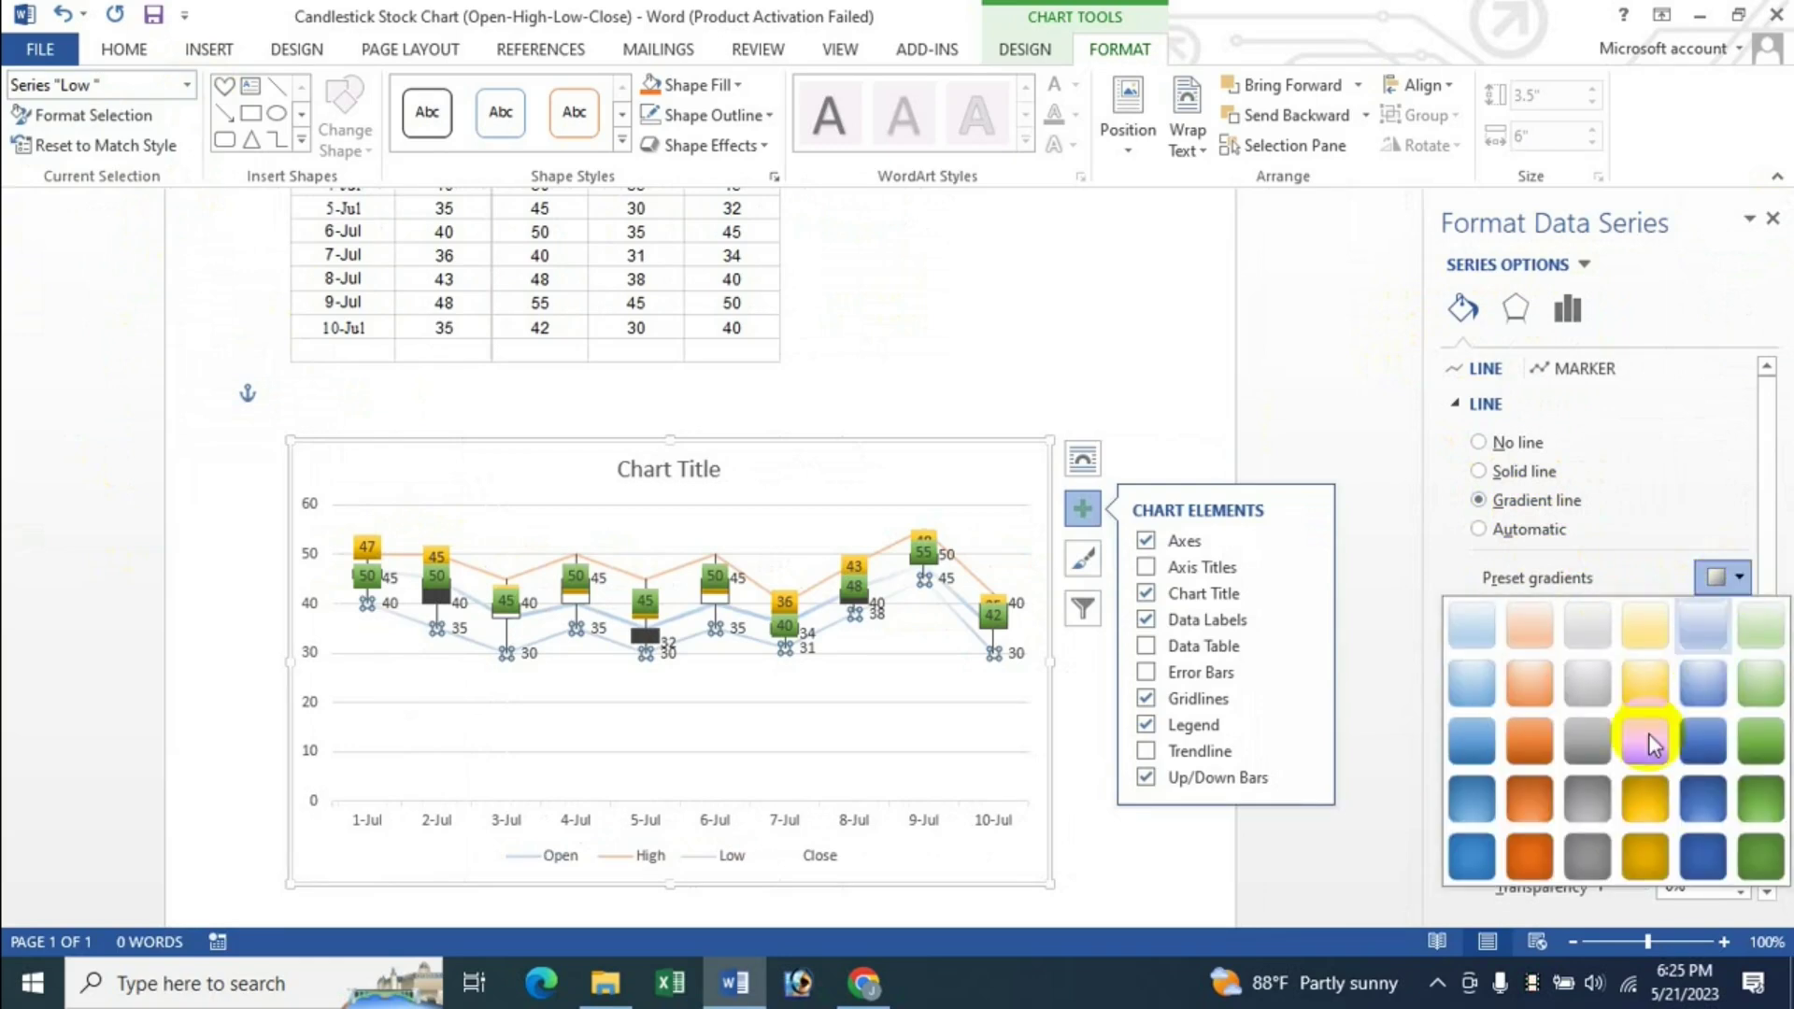
pyautogui.click(1597, 740)
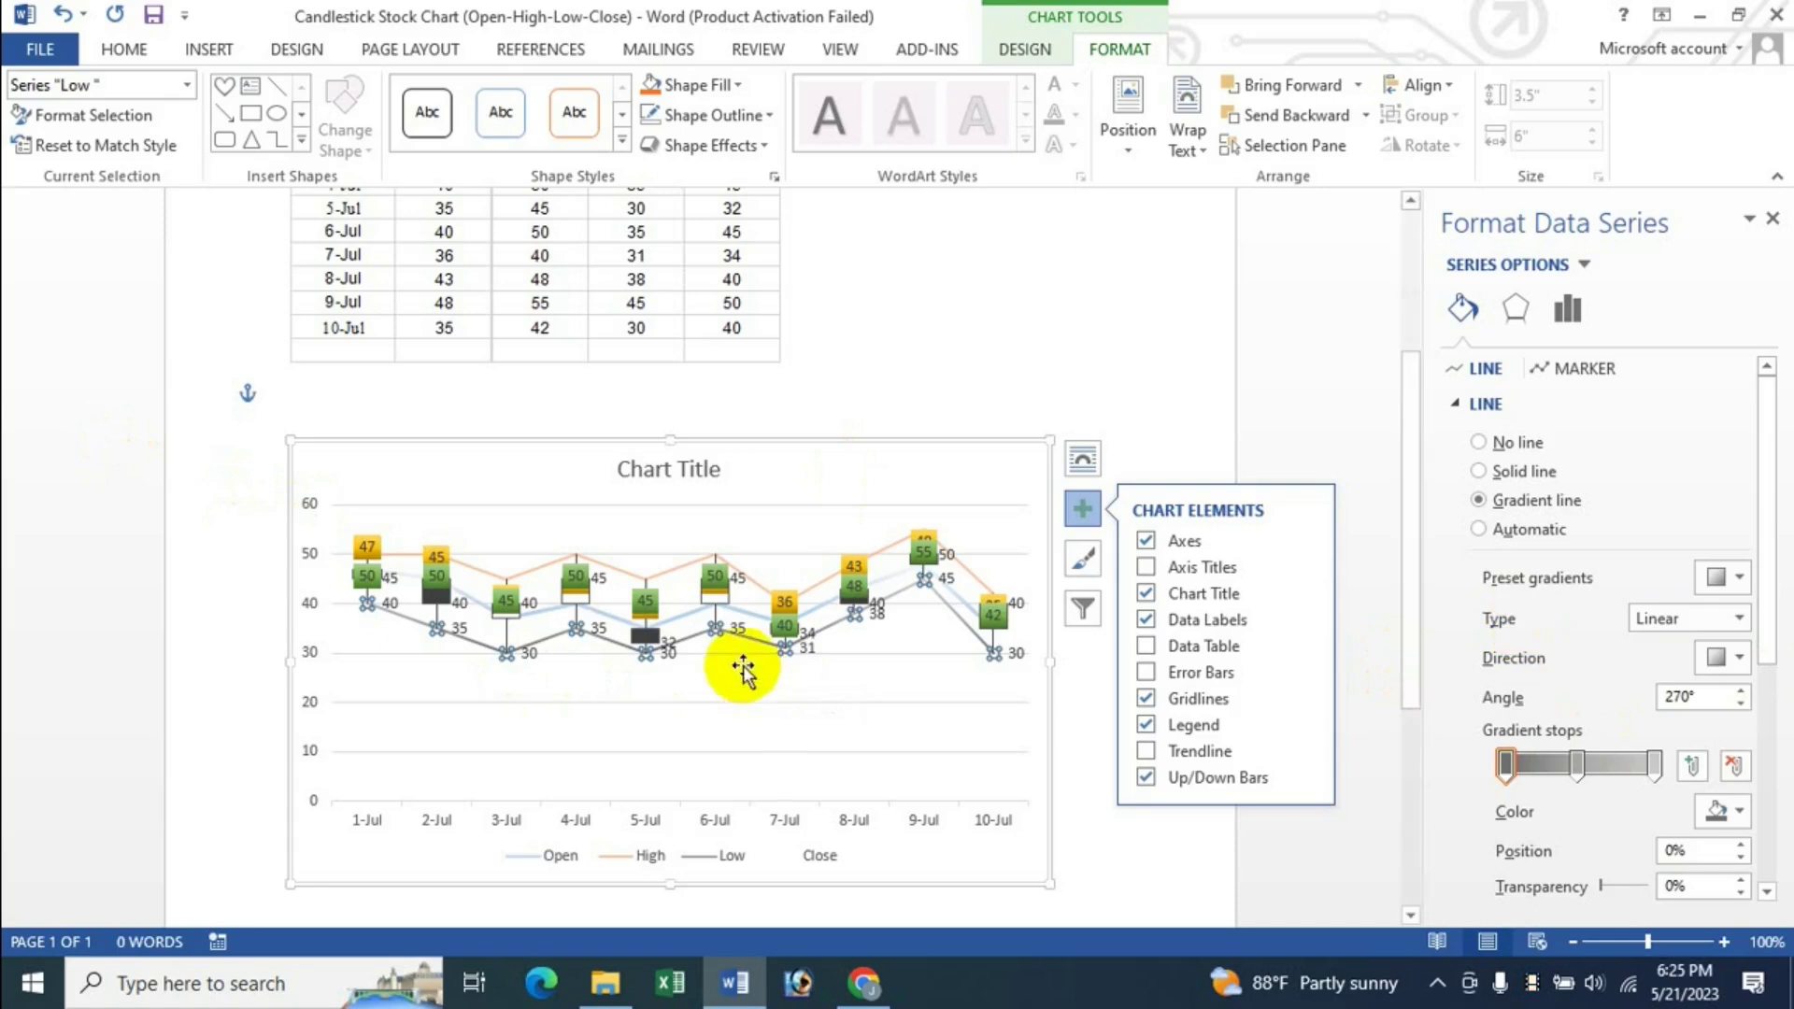
pyautogui.click(1744, 589)
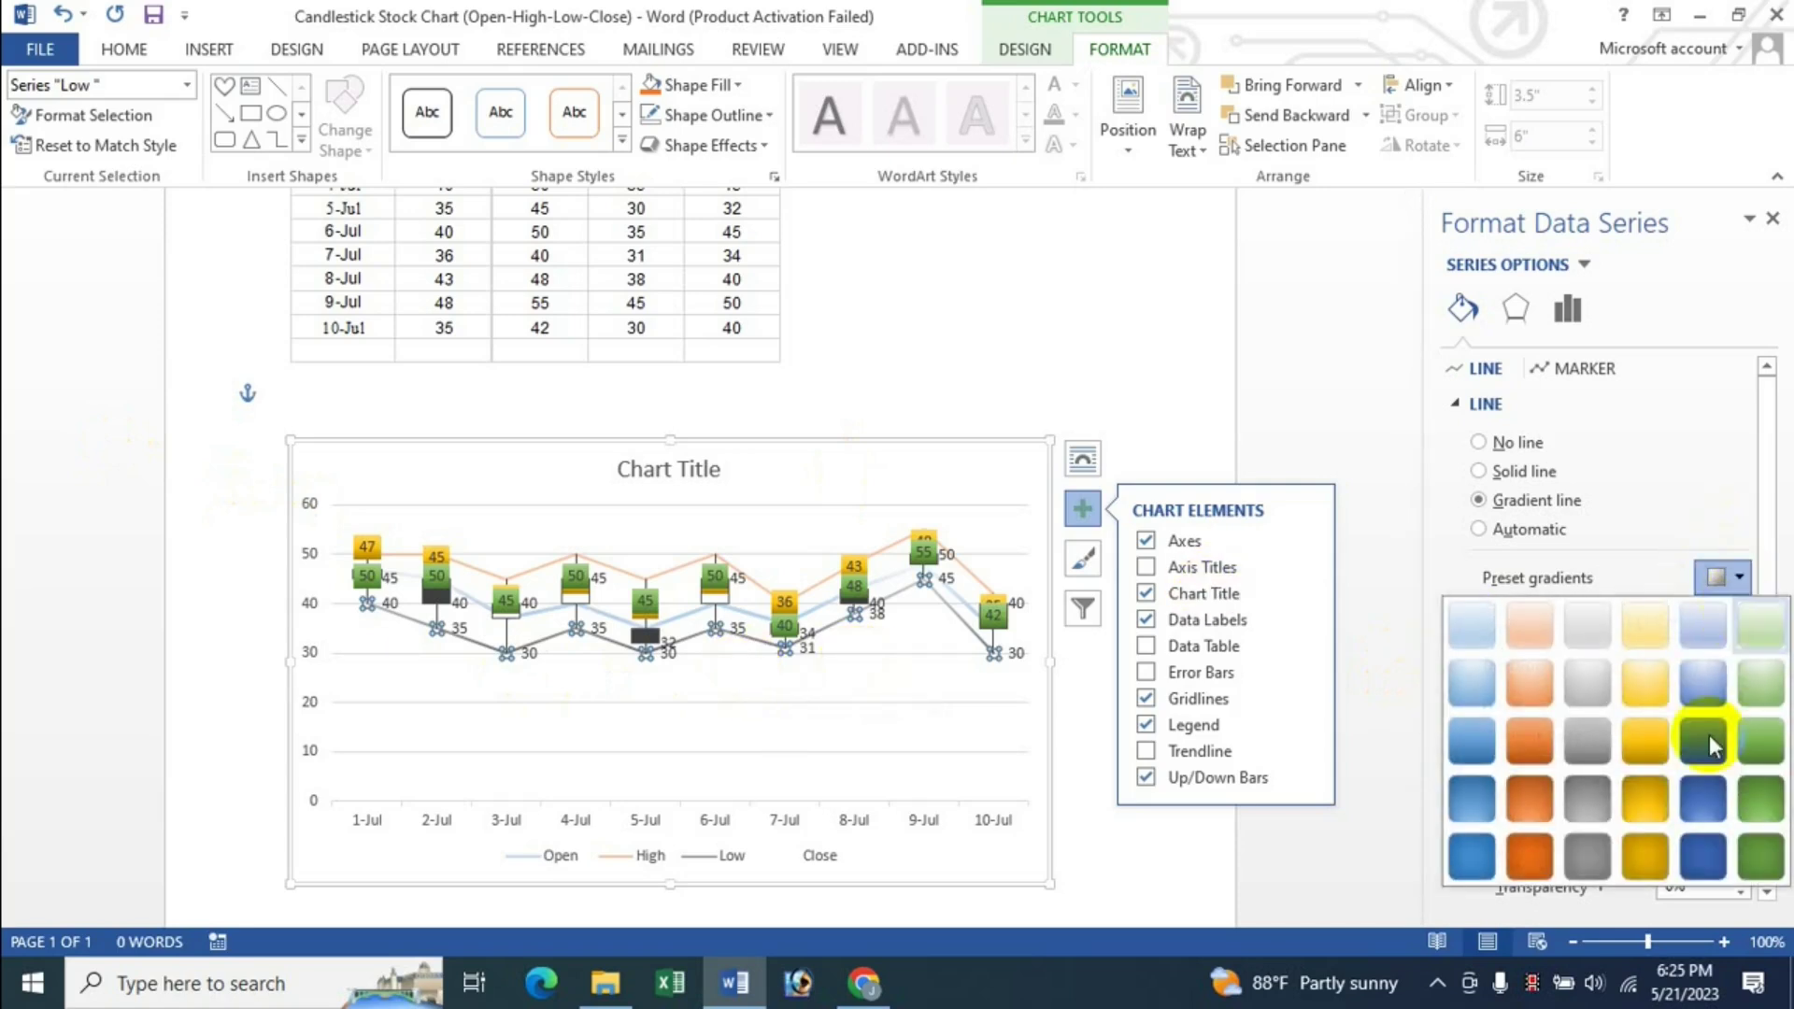
pyautogui.click(1635, 561)
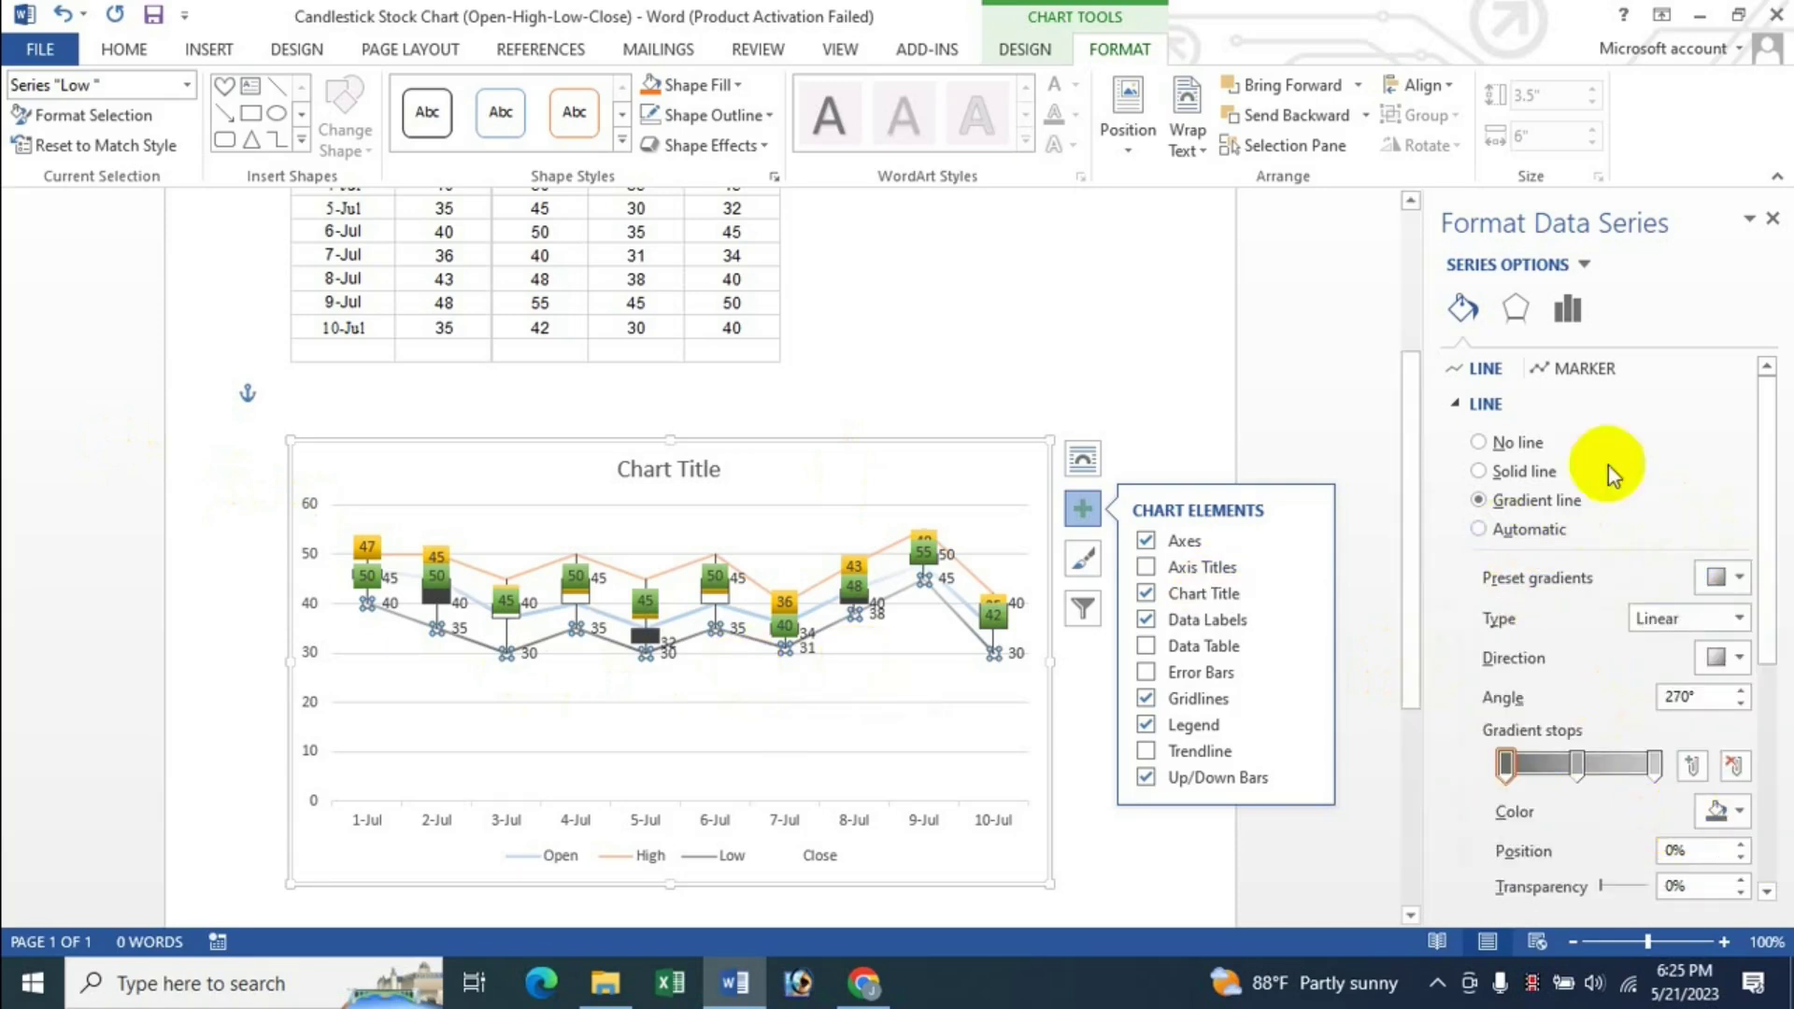
pyautogui.click(1773, 220)
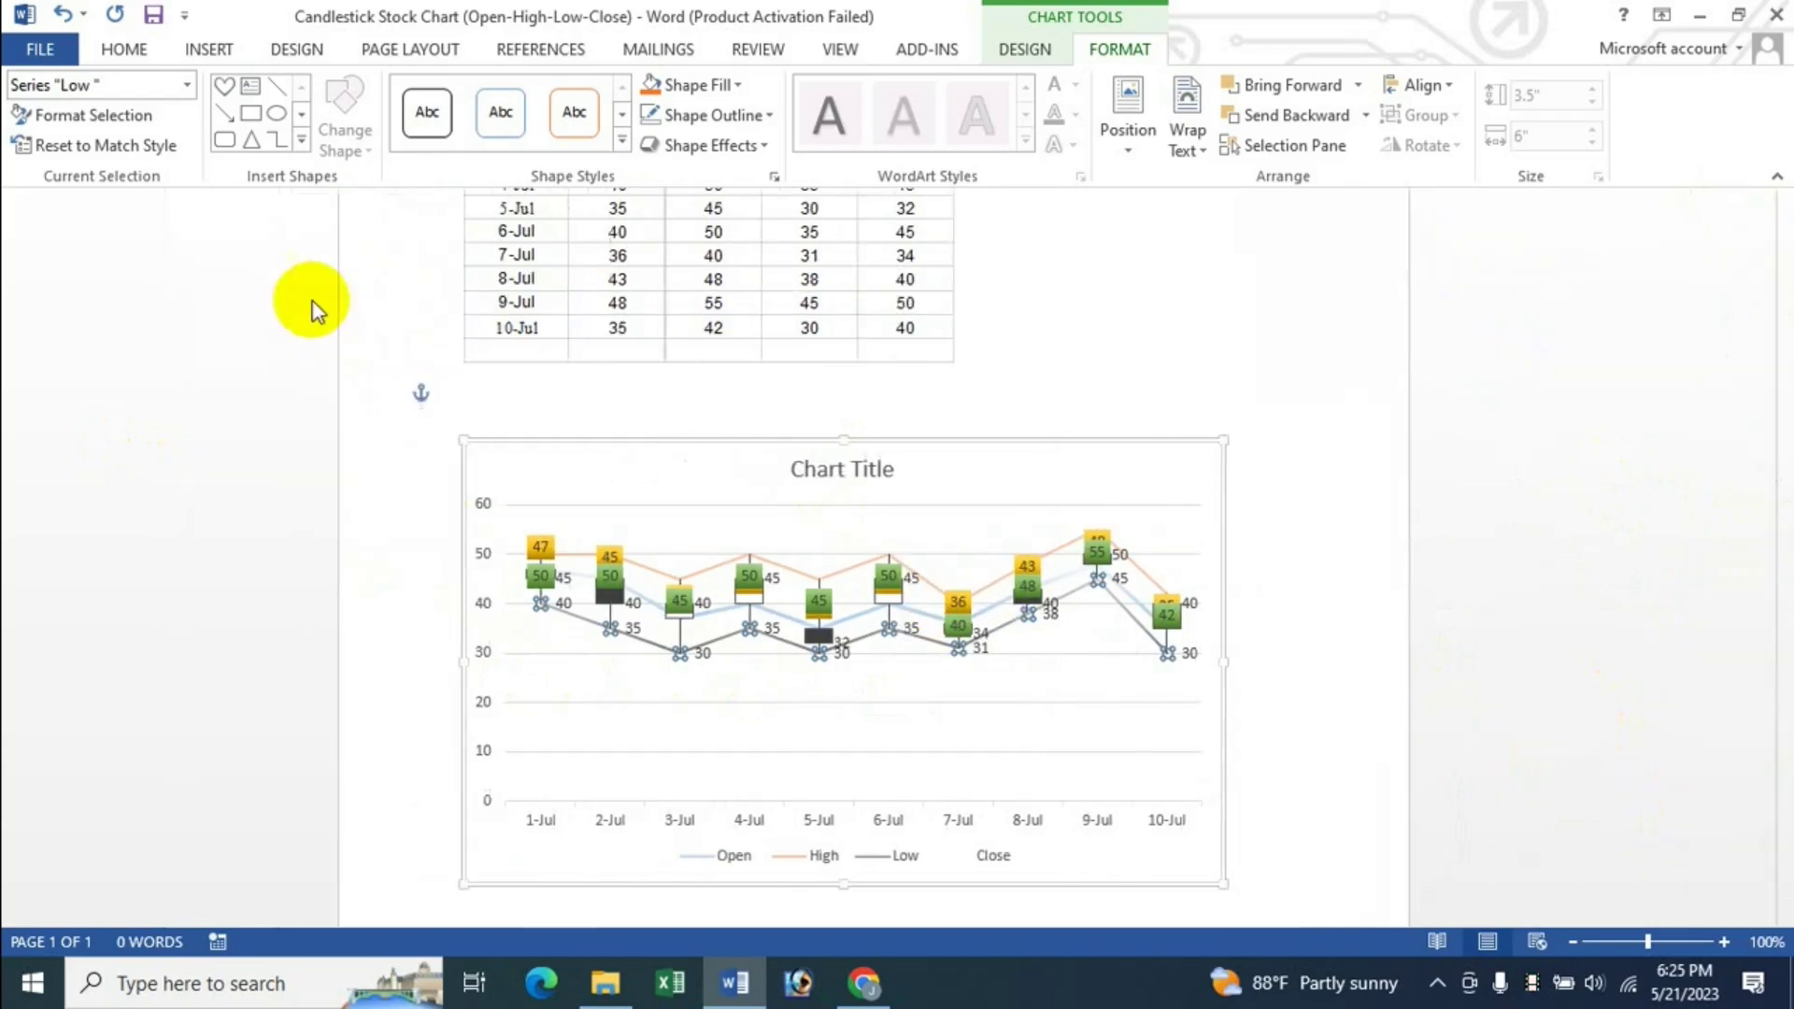
# Step: Select the Low series data labels and uncheck Series Name, leaving values only
pyautogui.click(184, 86)
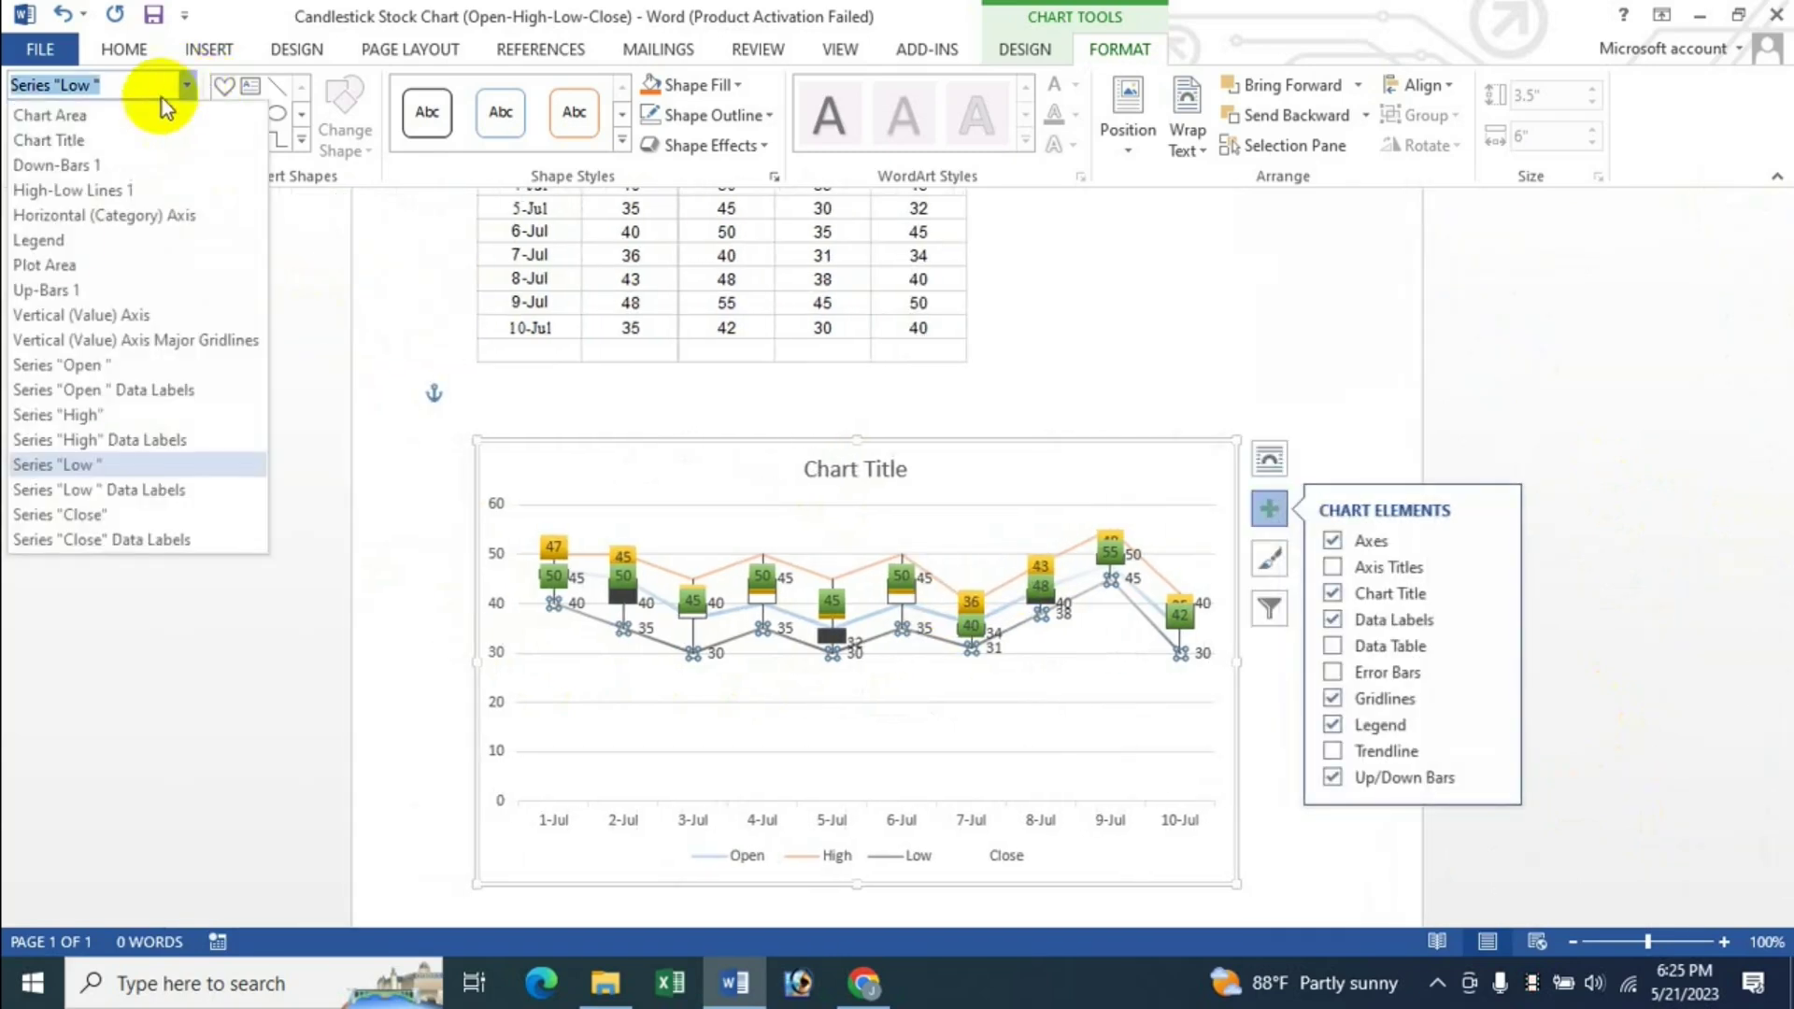
pyautogui.click(161, 492)
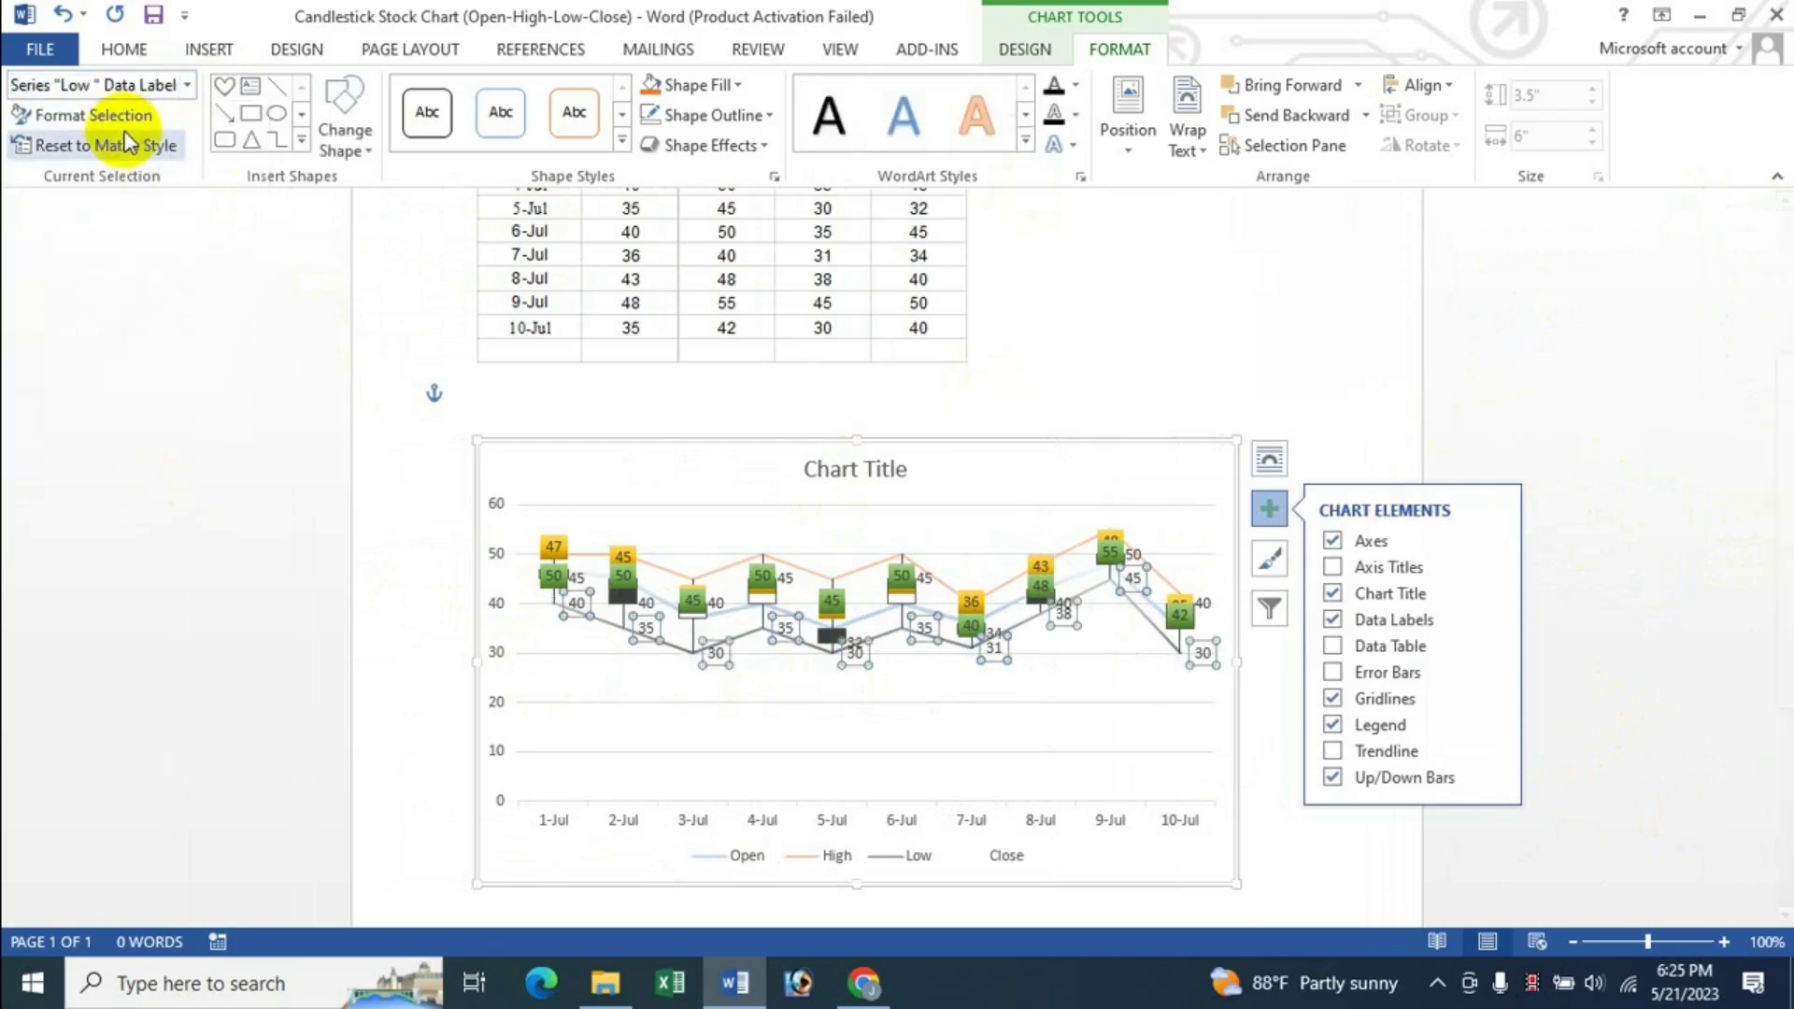
pyautogui.click(120, 122)
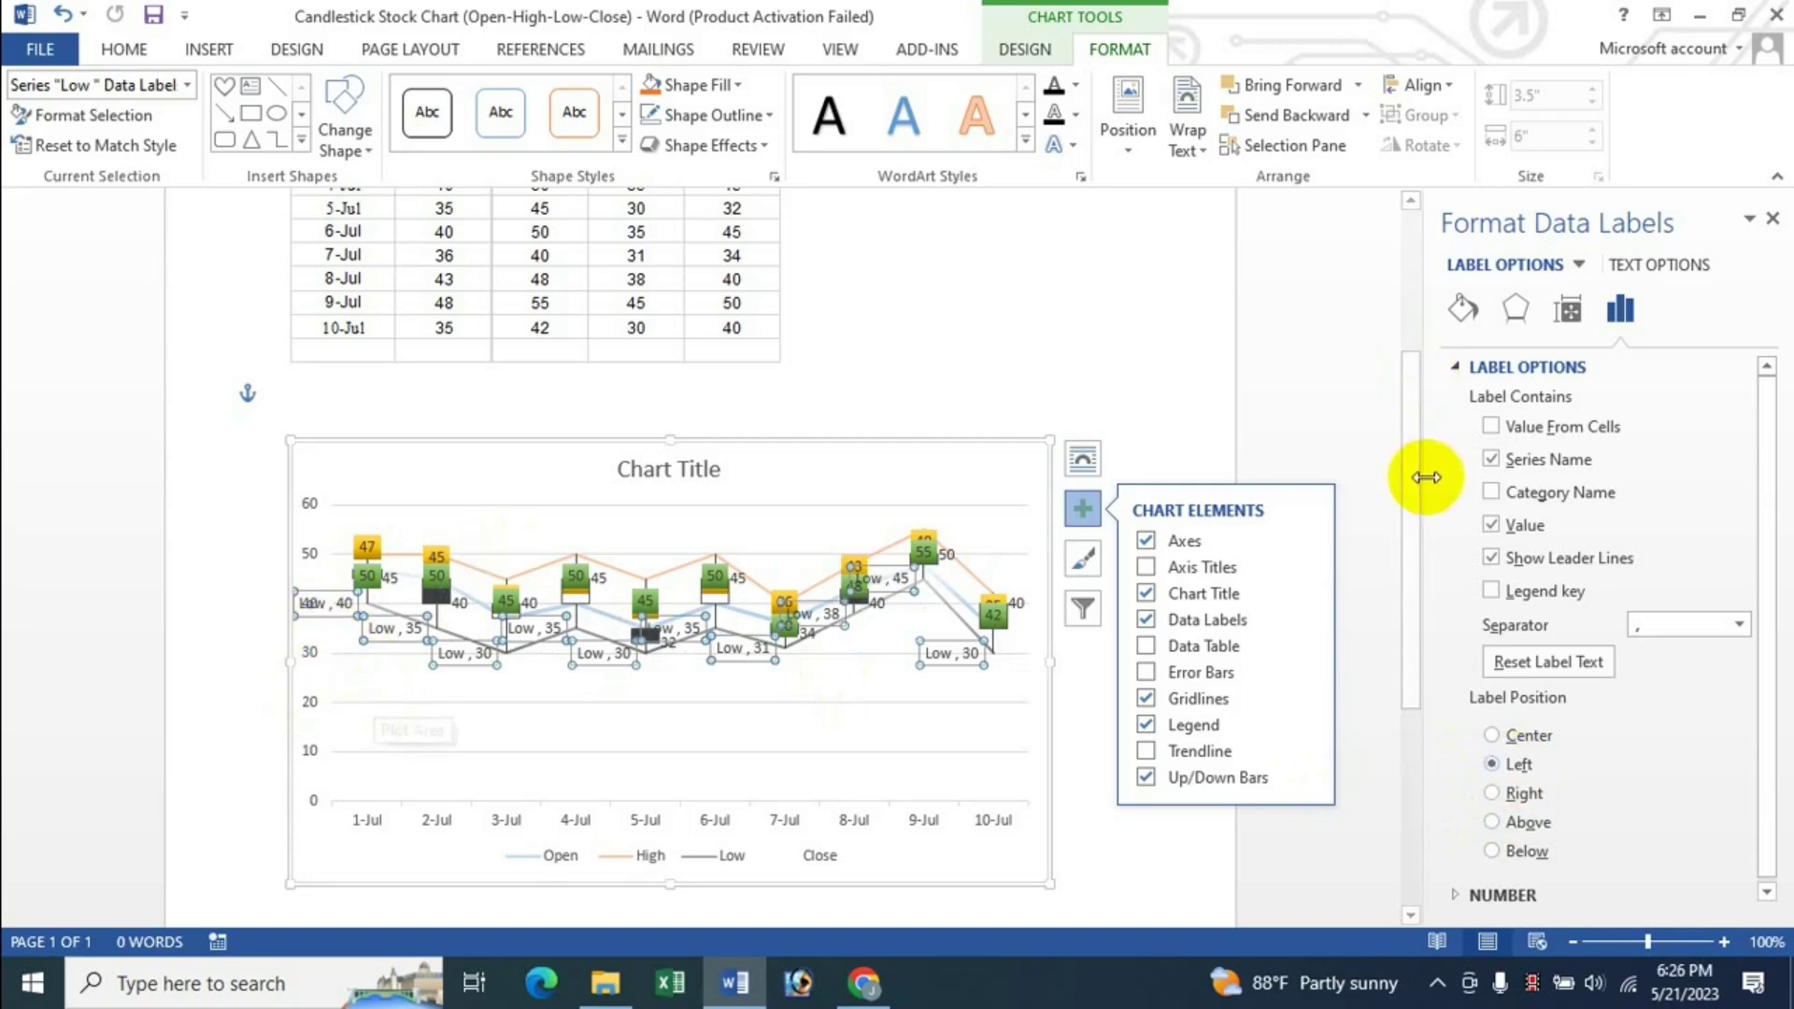
pyautogui.click(1494, 459)
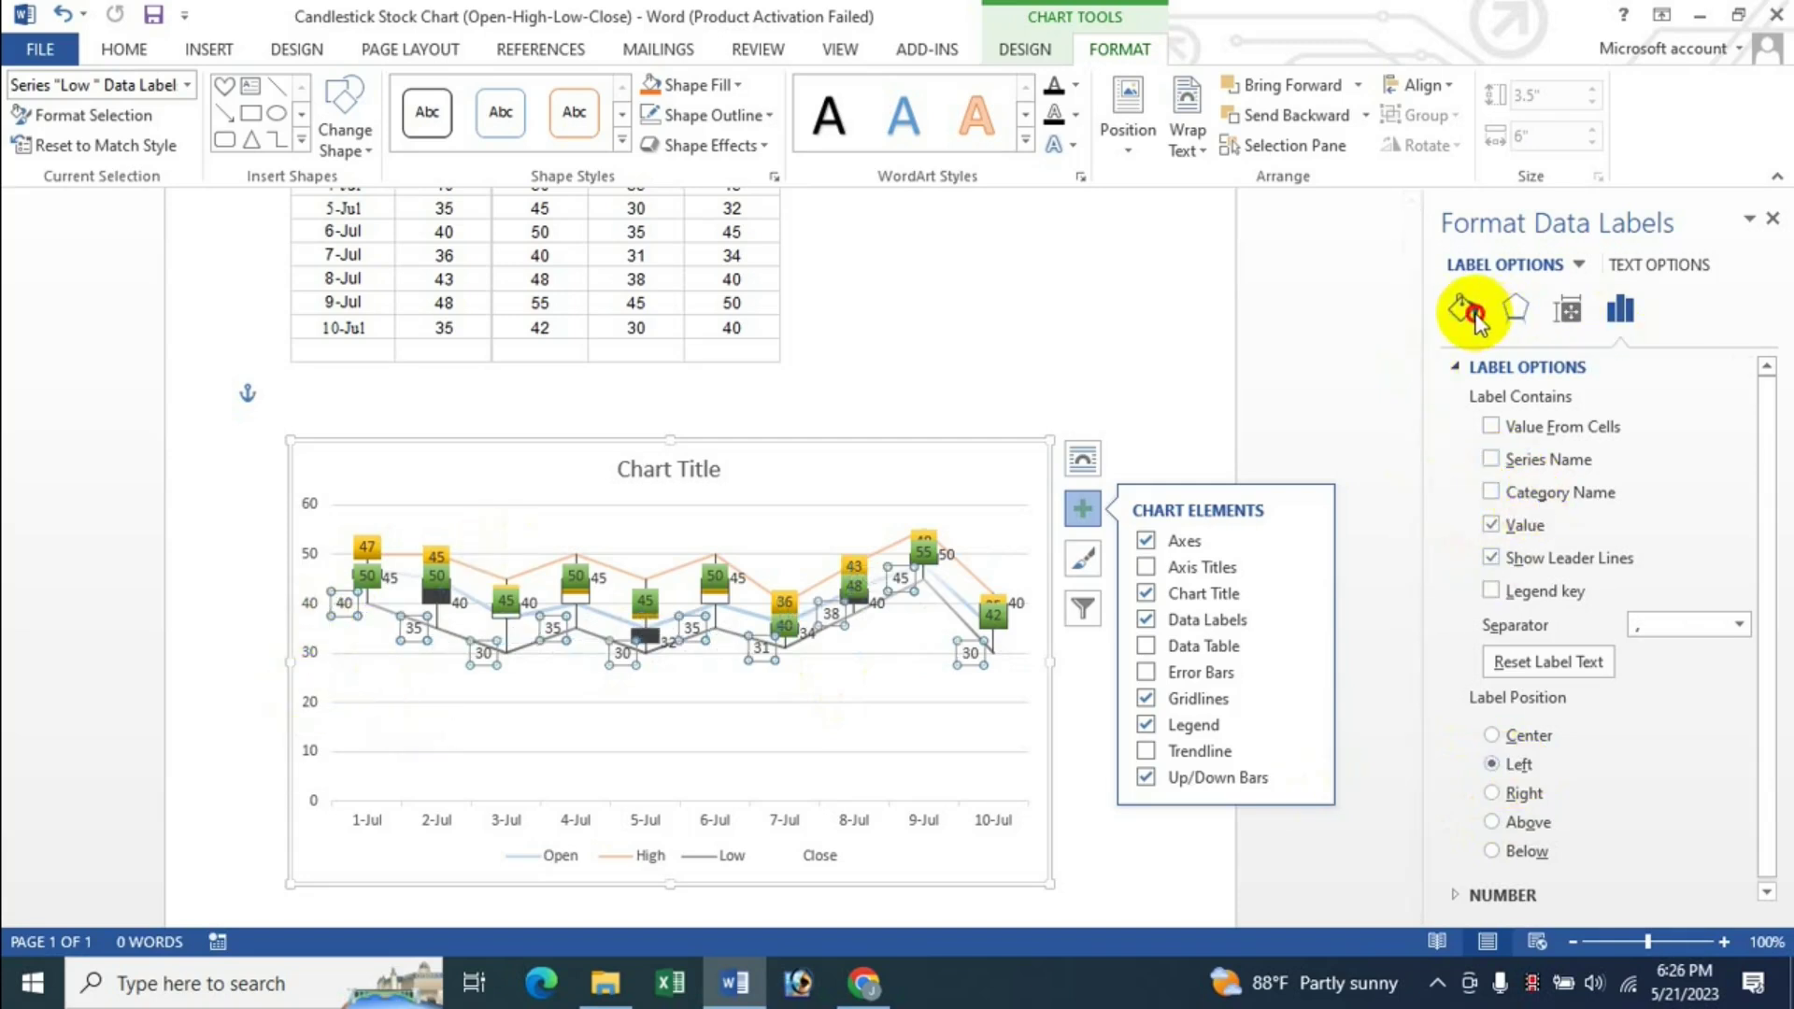
# Step: Fill the Low data labels with the Top Spotlight - Accent 2 orange gradient
pyautogui.click(1463, 308)
pyautogui.click(1480, 463)
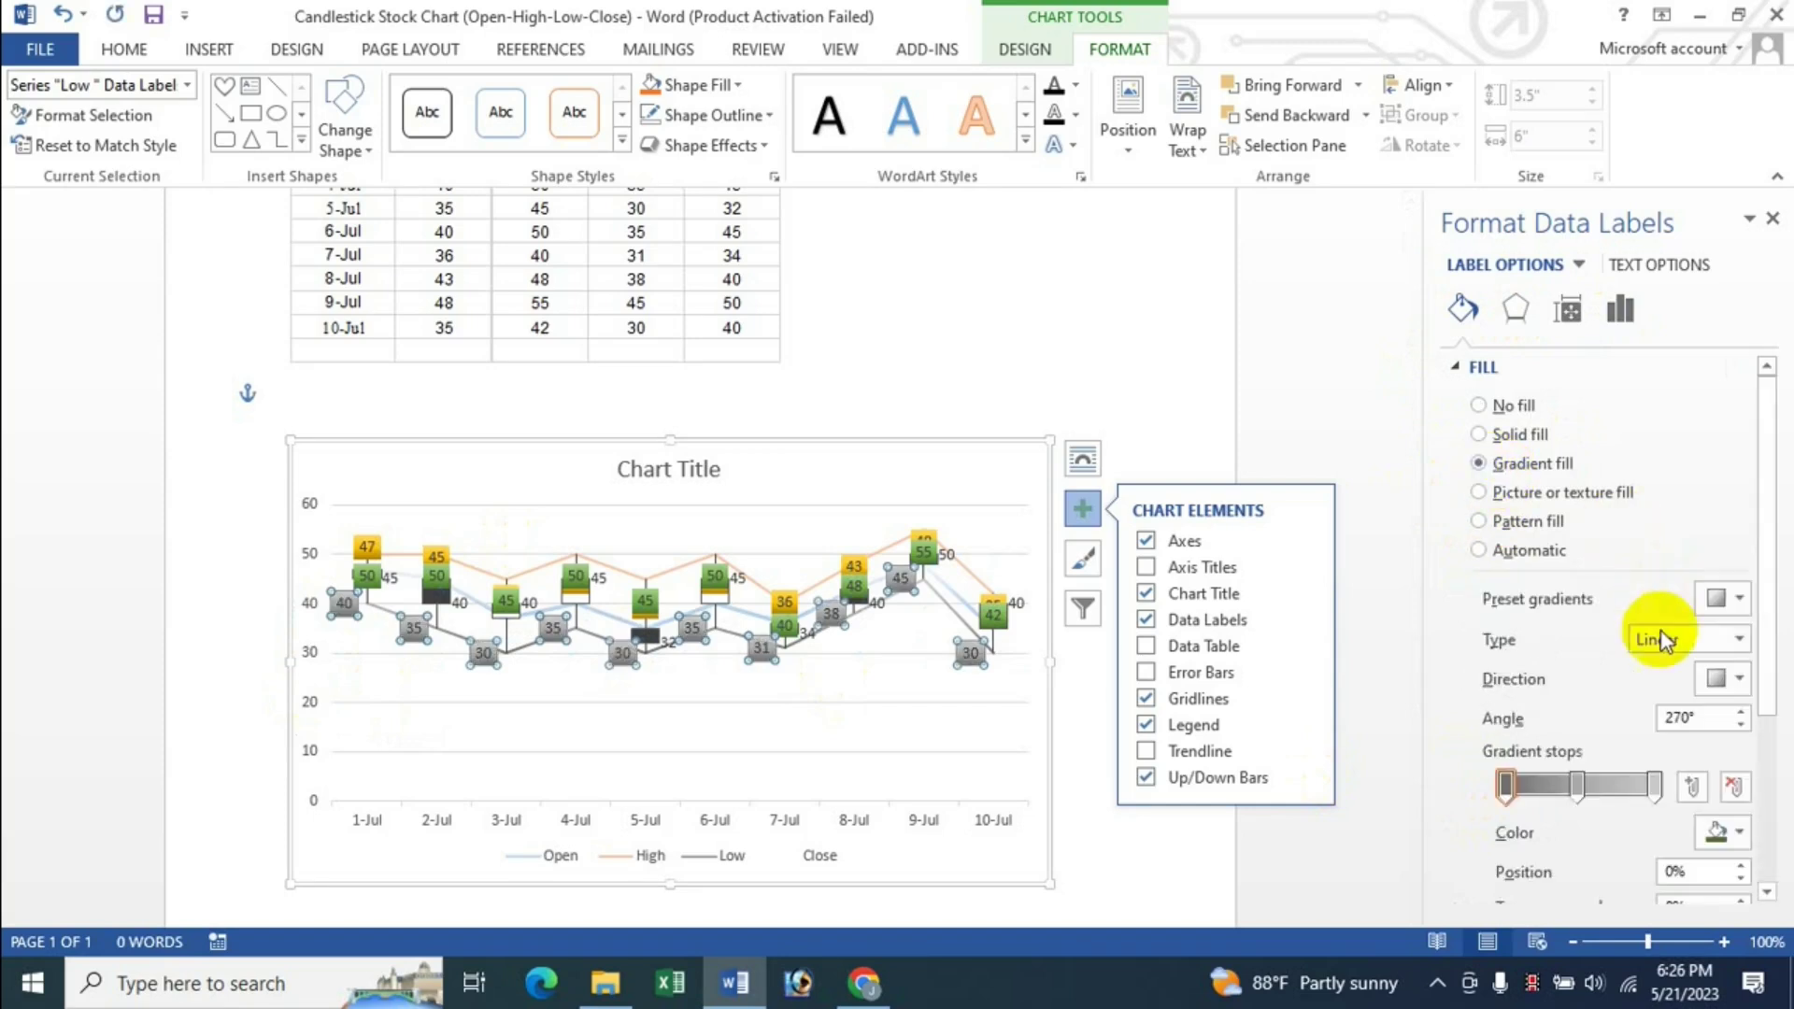
pyautogui.click(1727, 599)
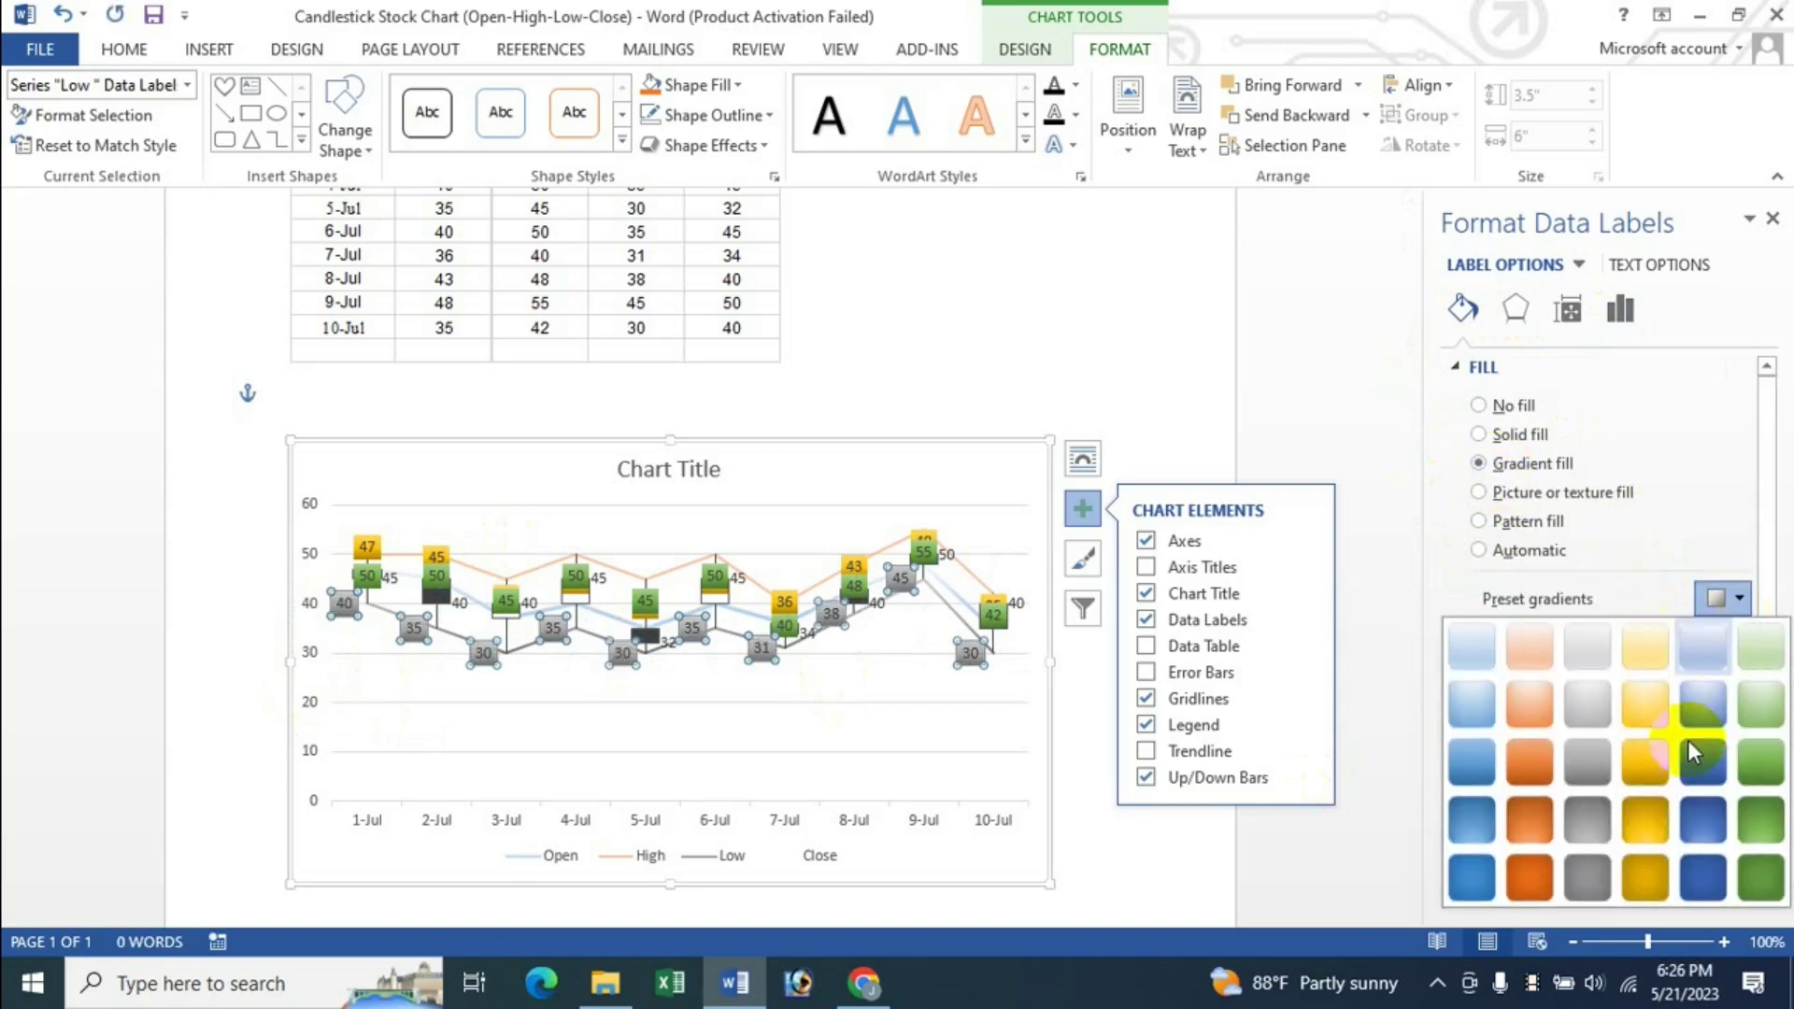
pyautogui.click(1534, 540)
pyautogui.click(1529, 520)
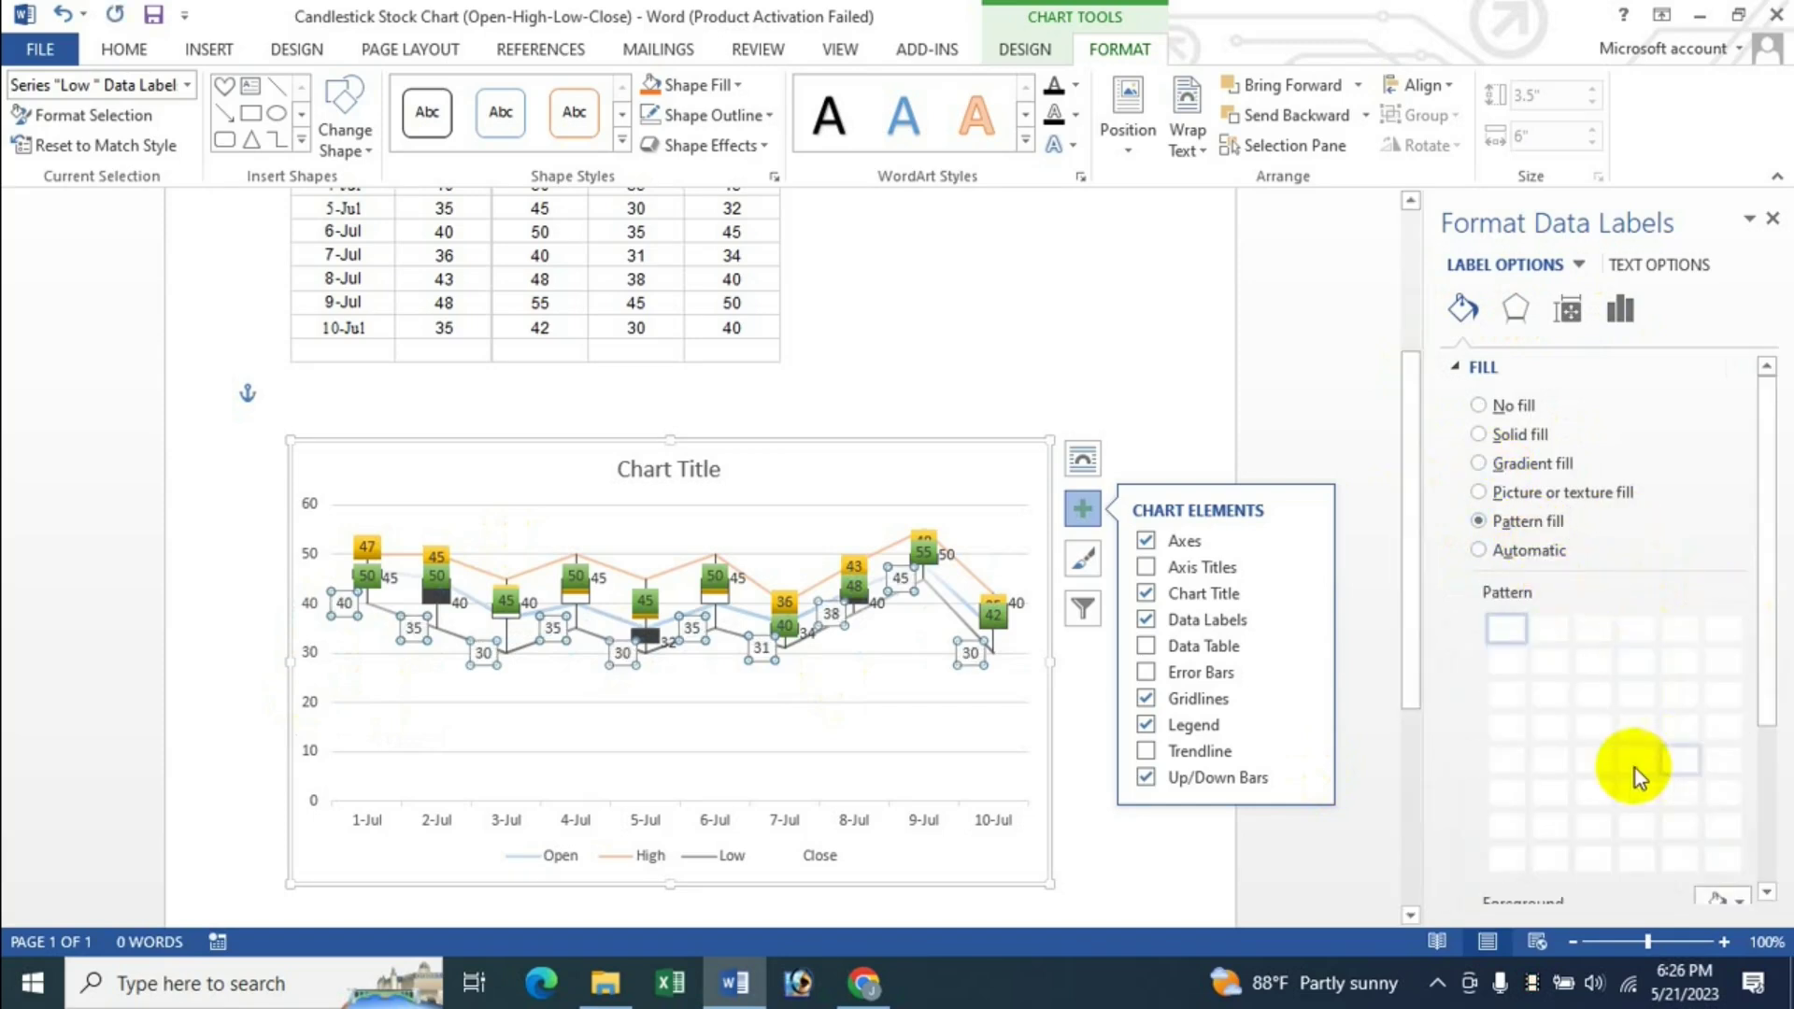
pyautogui.click(1527, 464)
pyautogui.click(1727, 599)
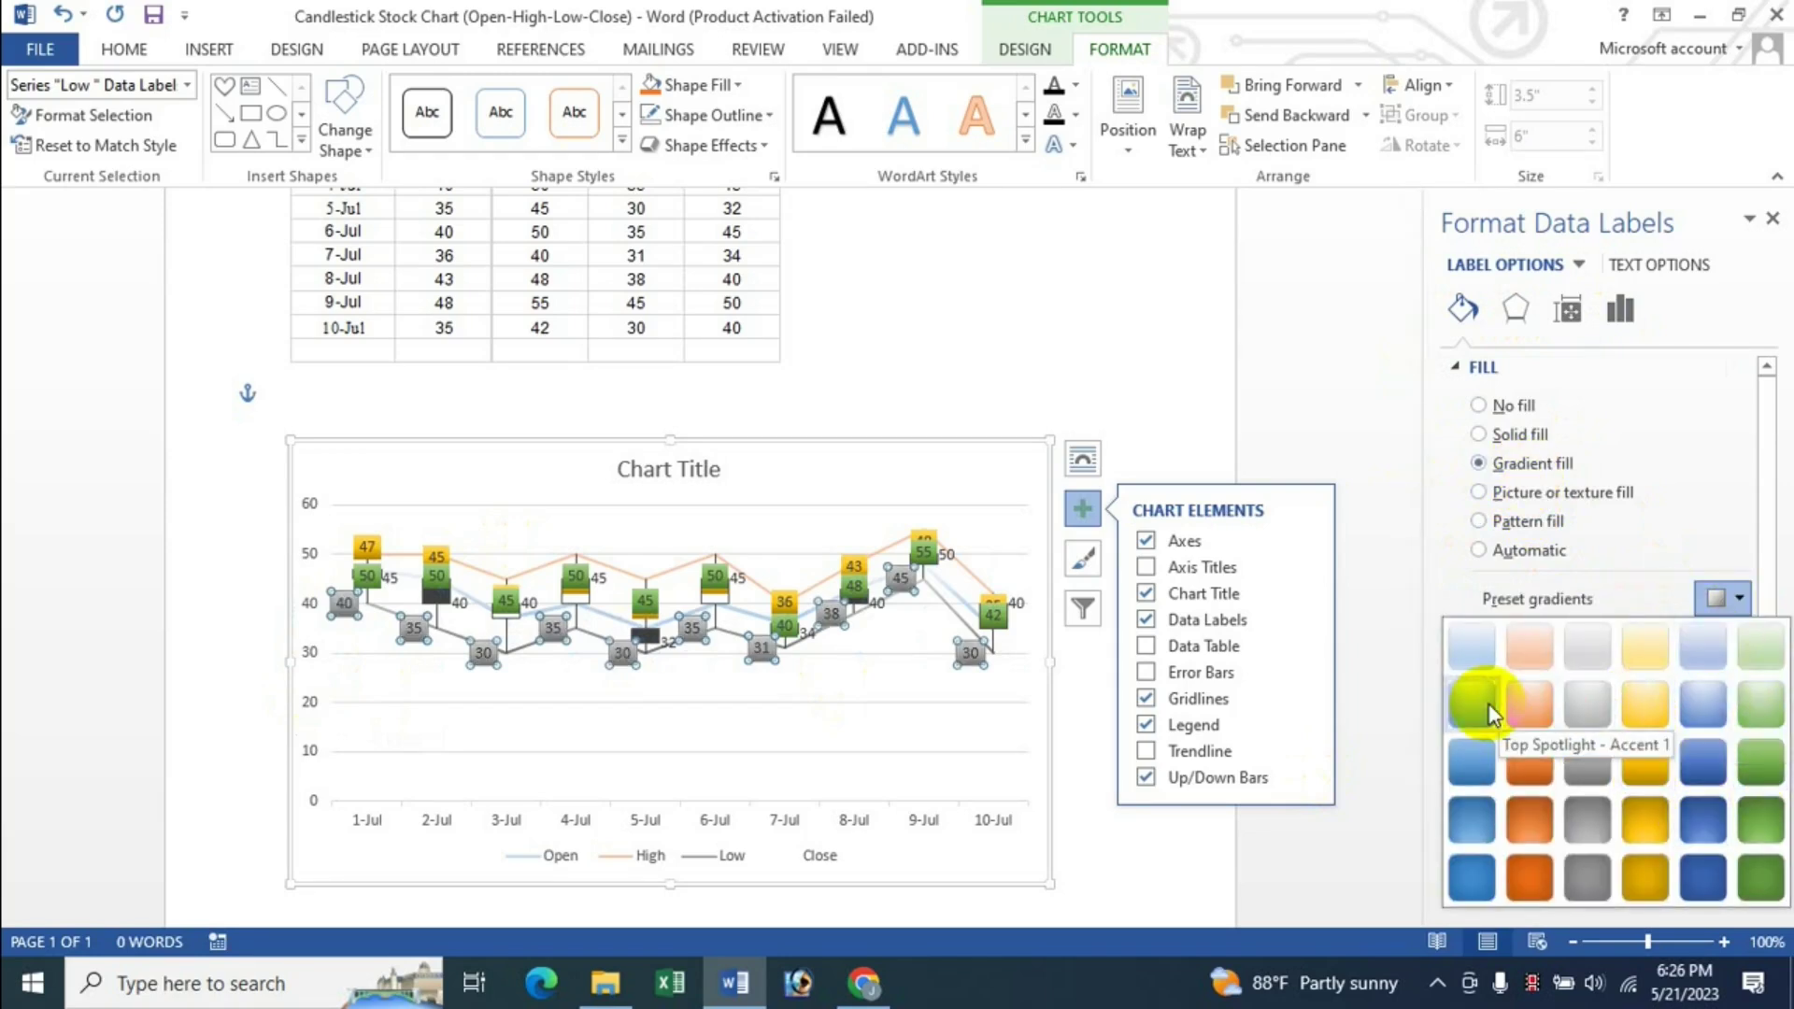
pyautogui.click(1529, 703)
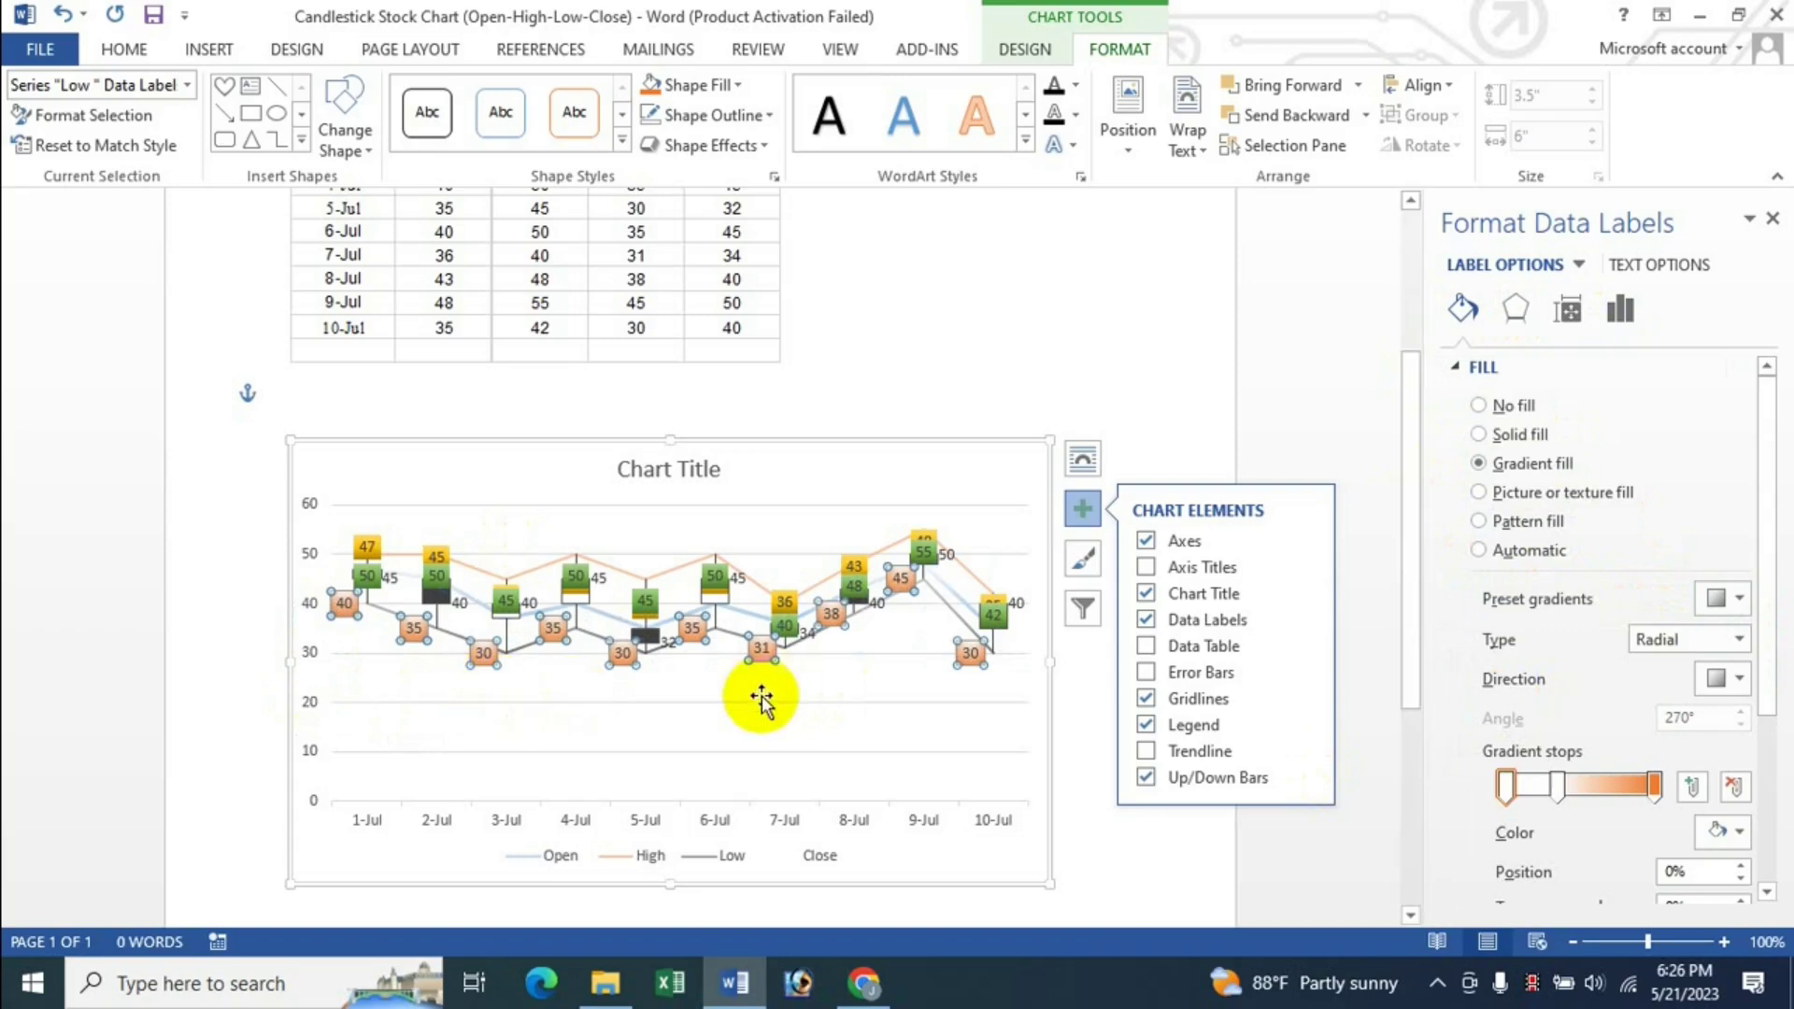
pyautogui.click(1769, 225)
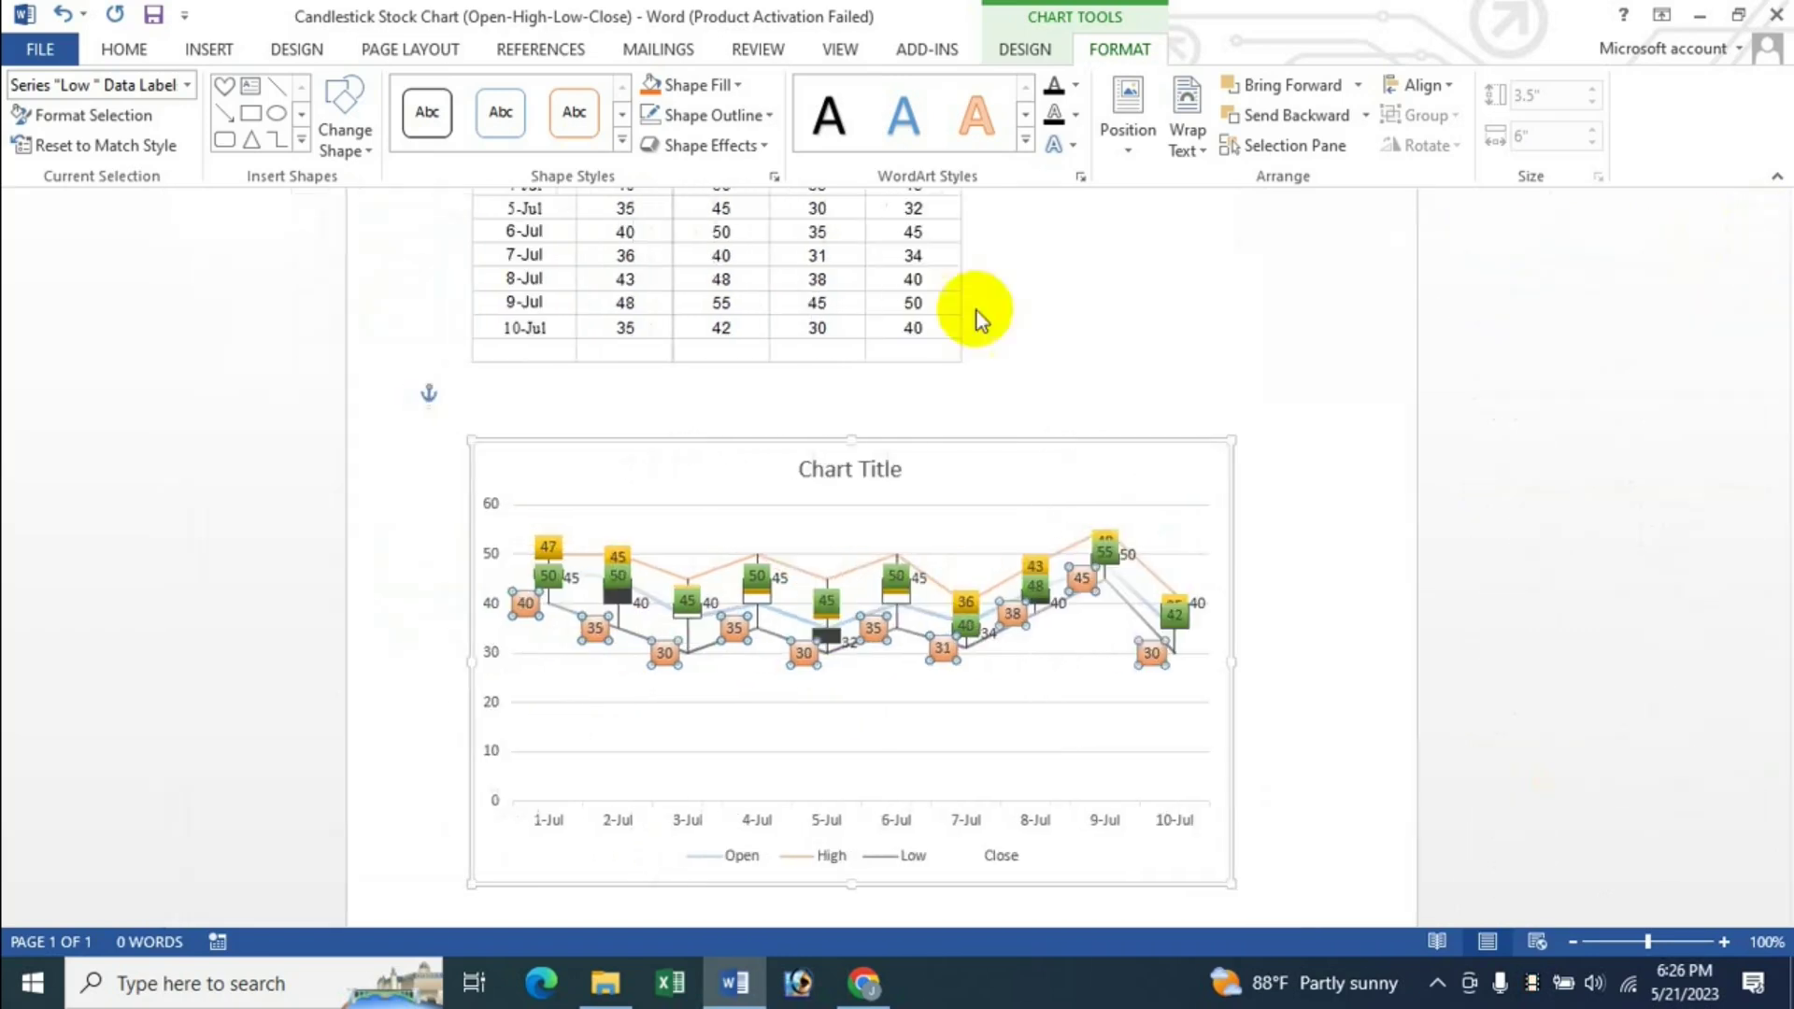
pyautogui.click(186, 85)
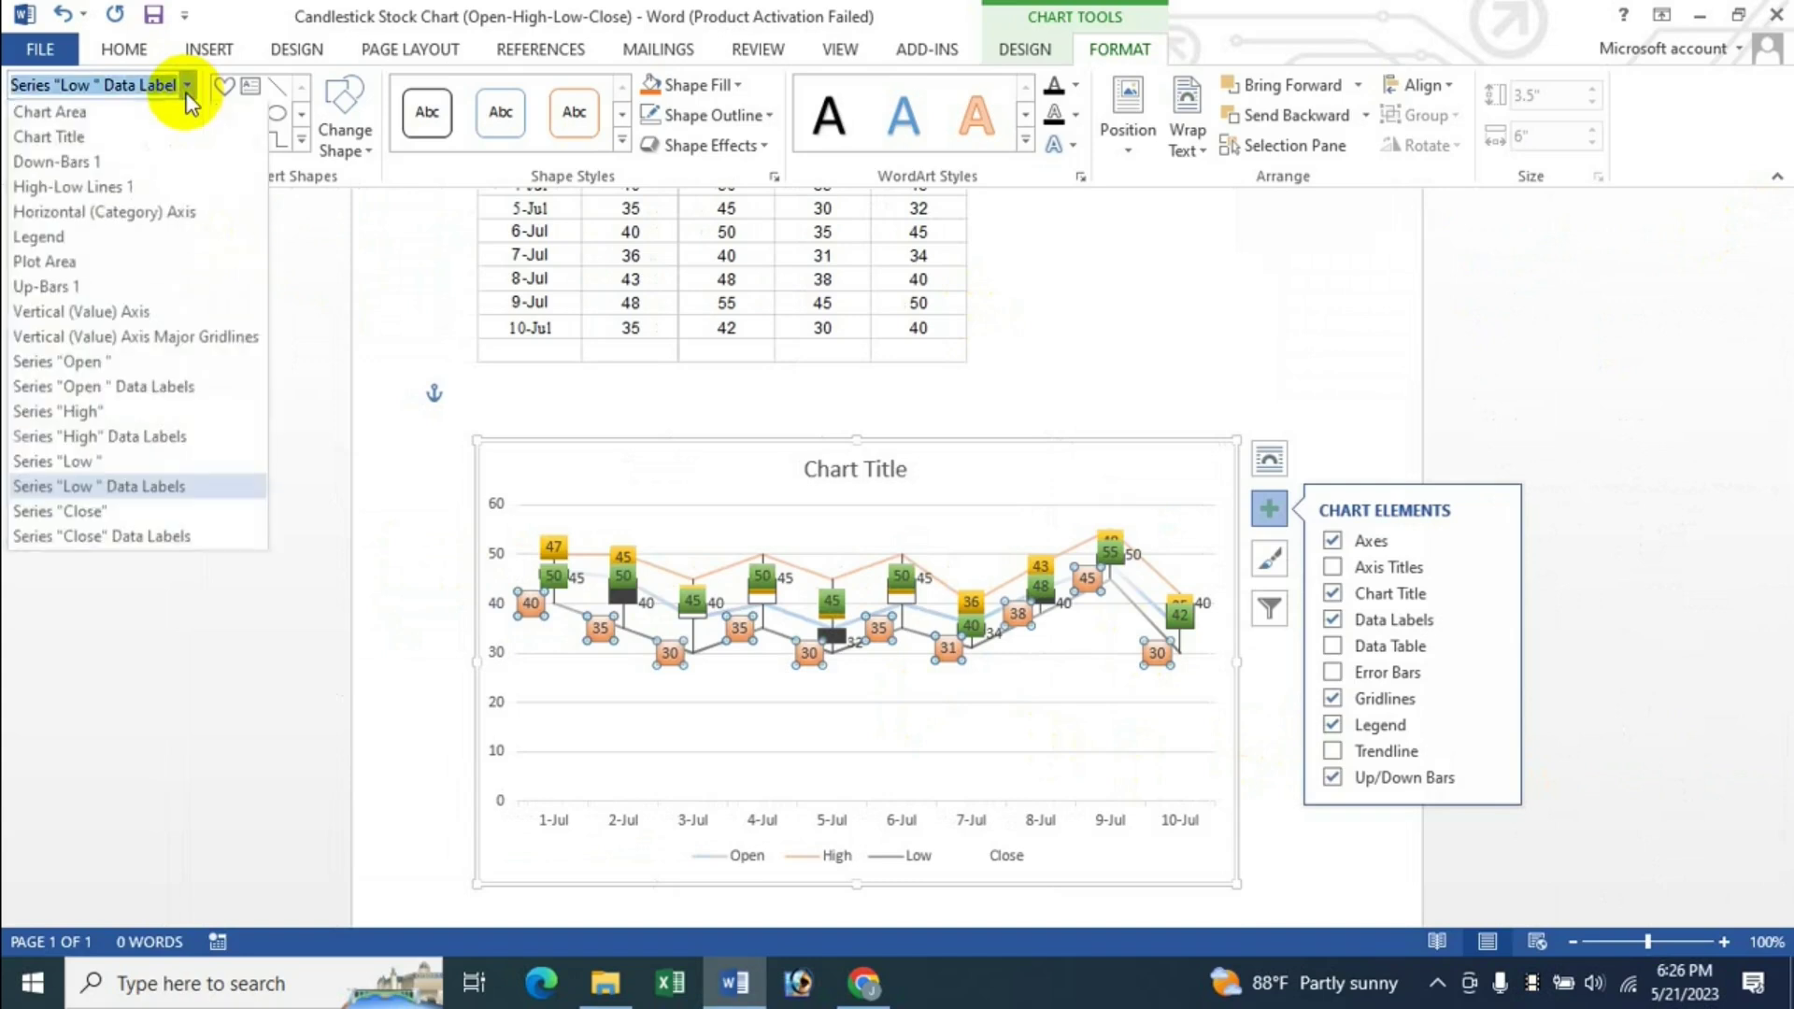
# Step: Give Series "Close" a green preset gradient line instead of gold
pyautogui.click(131, 521)
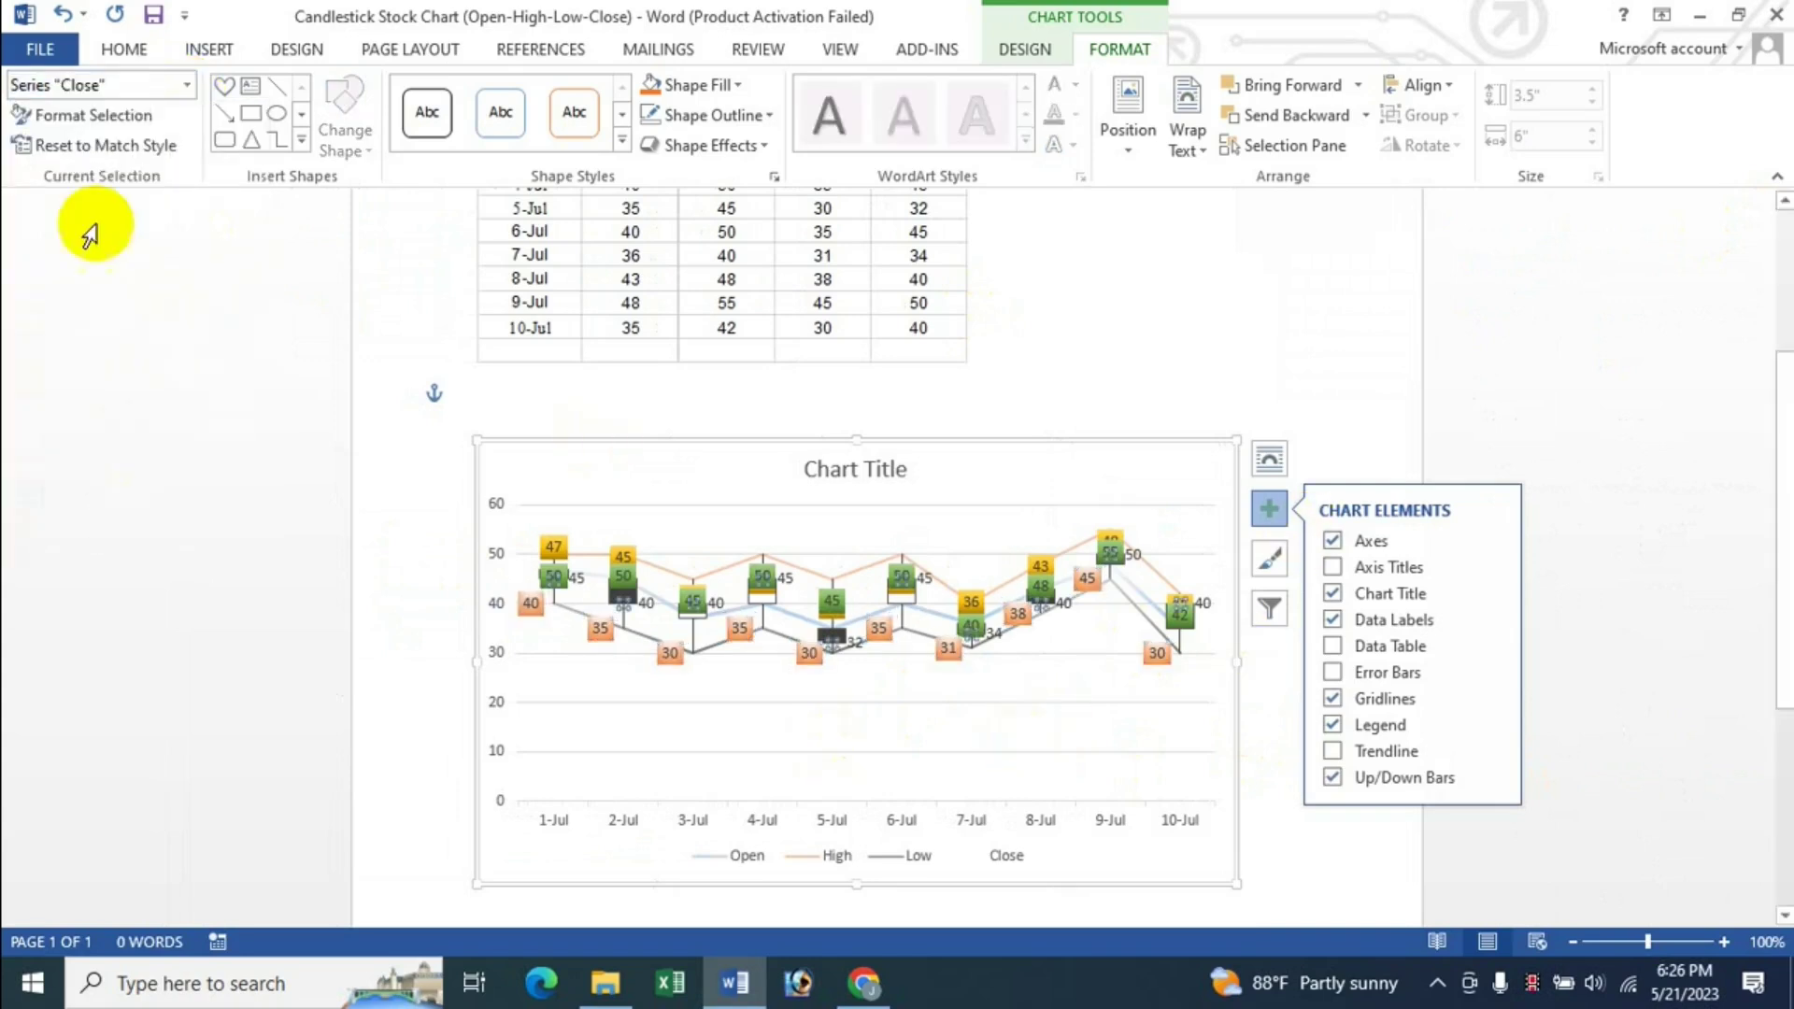
pyautogui.click(98, 116)
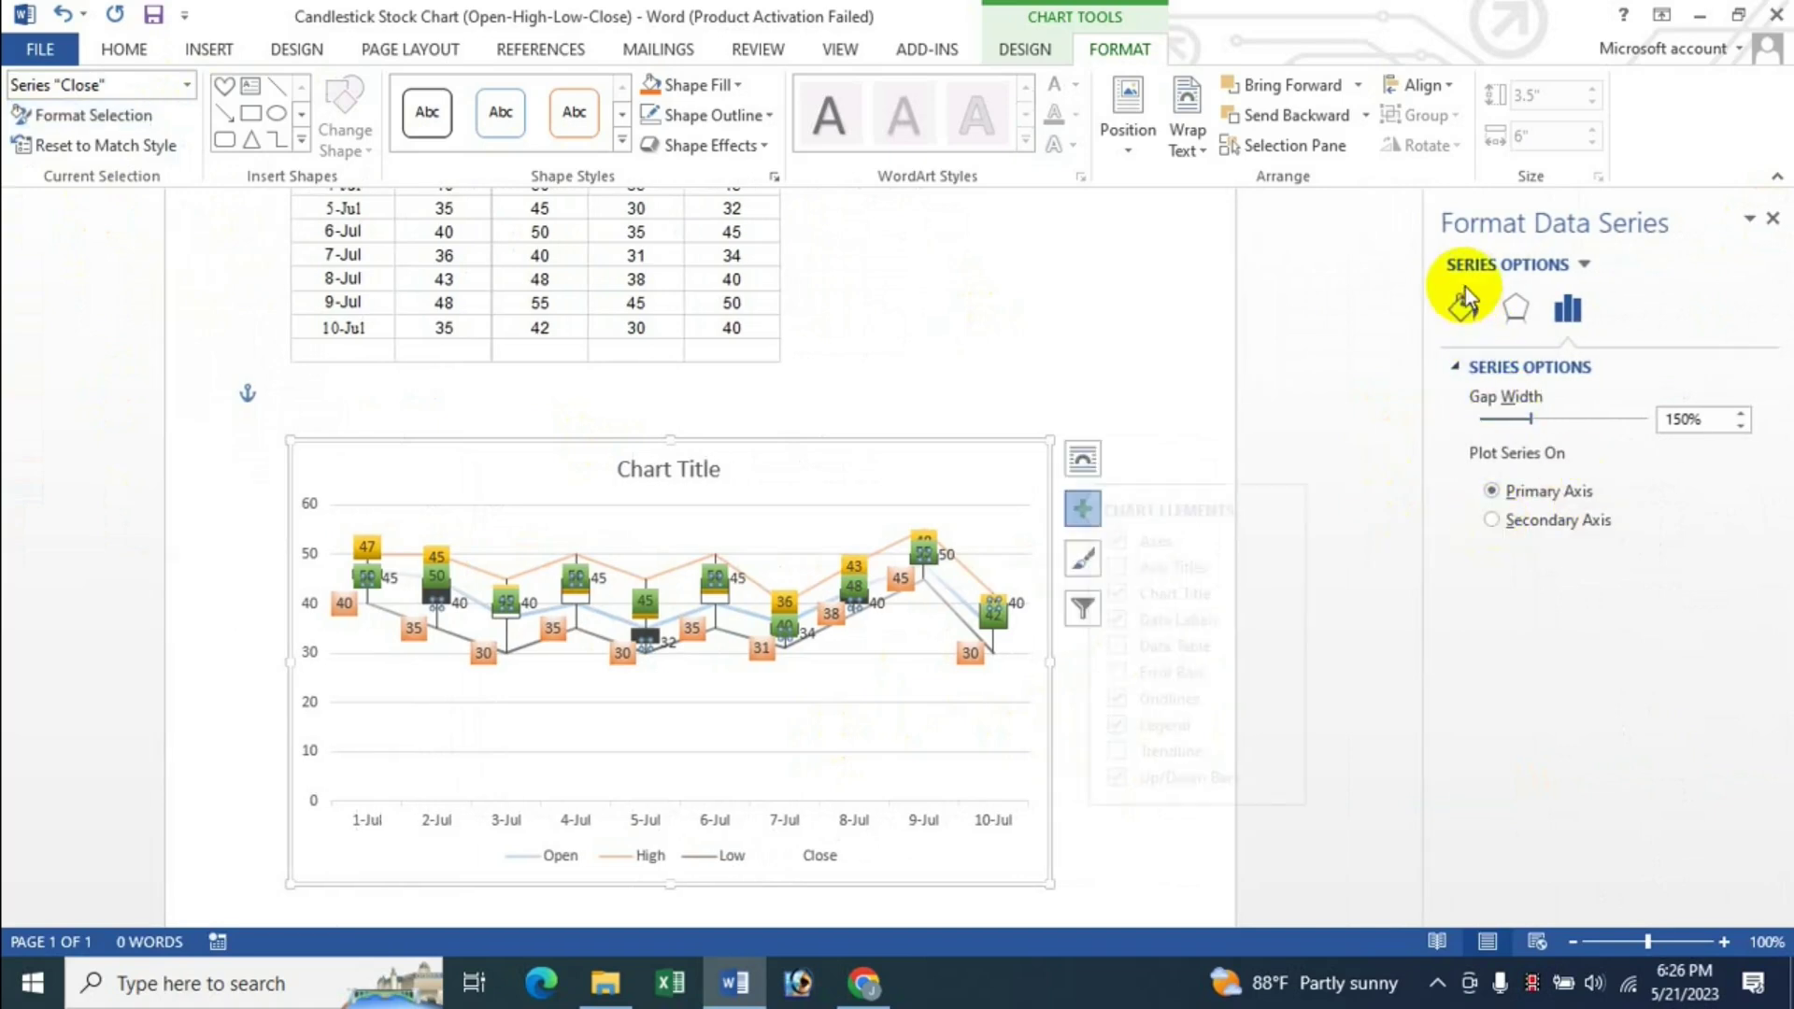
pyautogui.click(1464, 309)
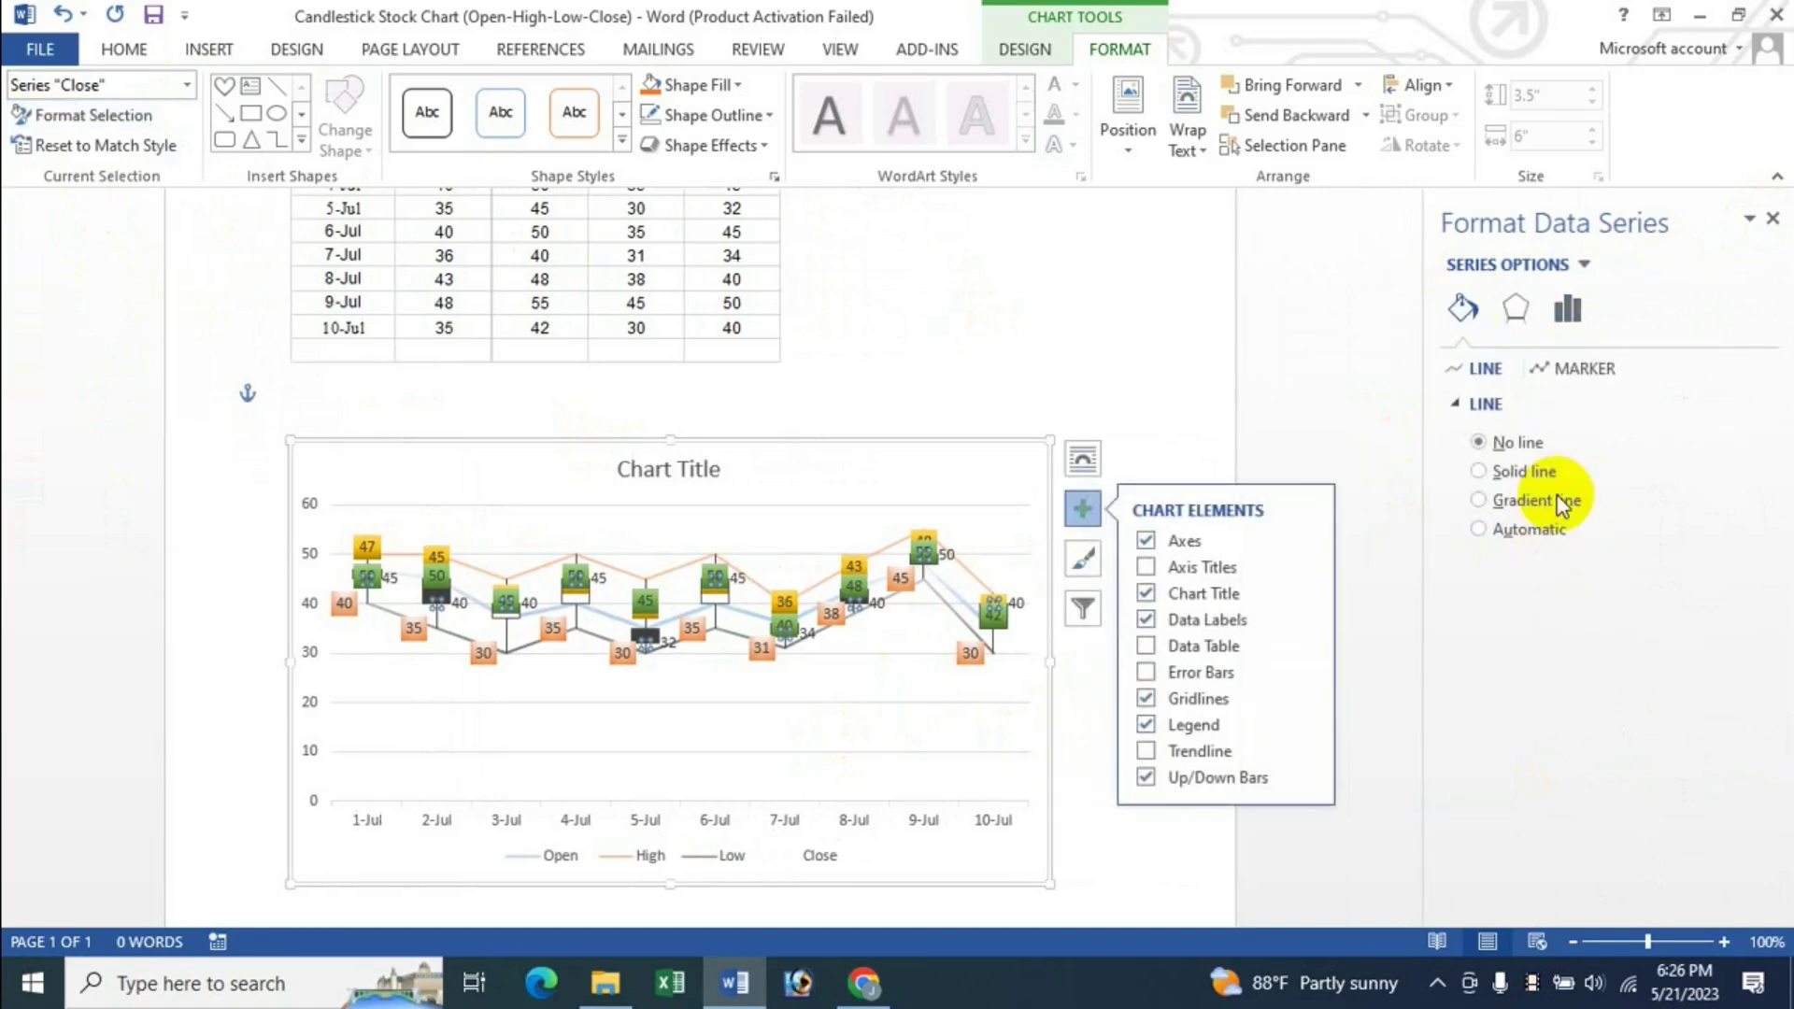
pyautogui.click(1504, 504)
pyautogui.click(1731, 576)
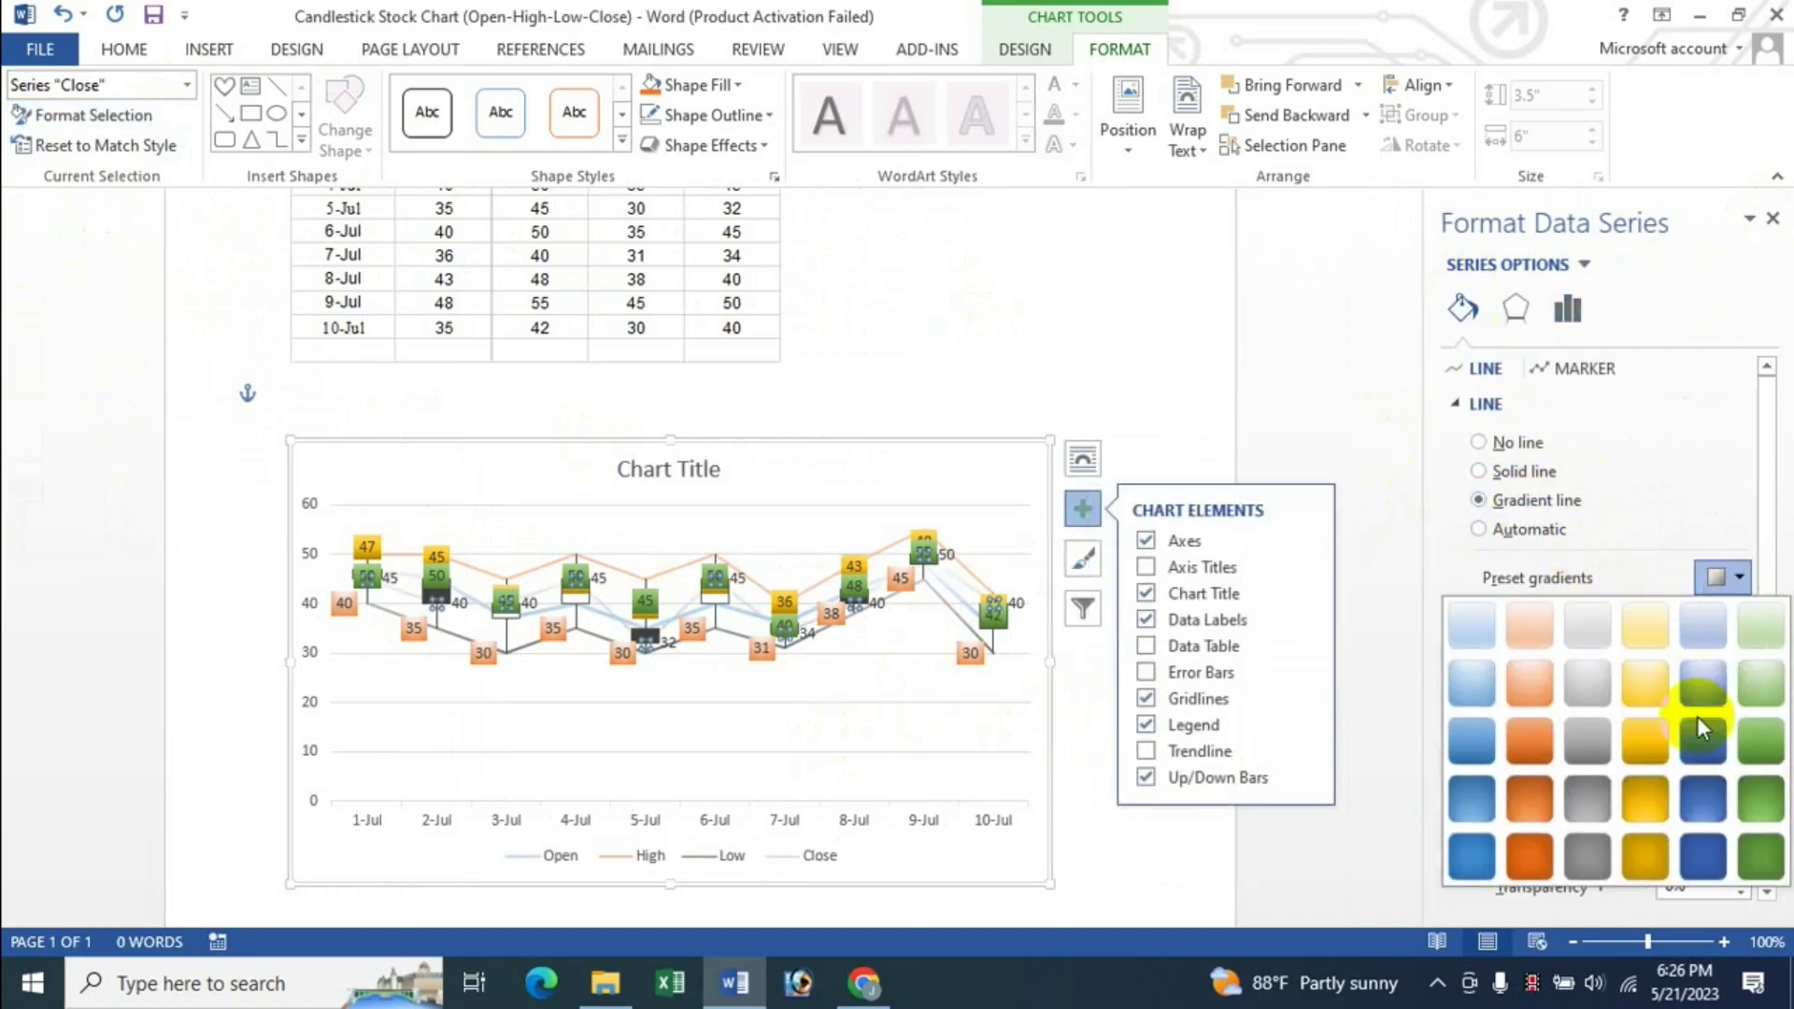
pyautogui.click(1657, 749)
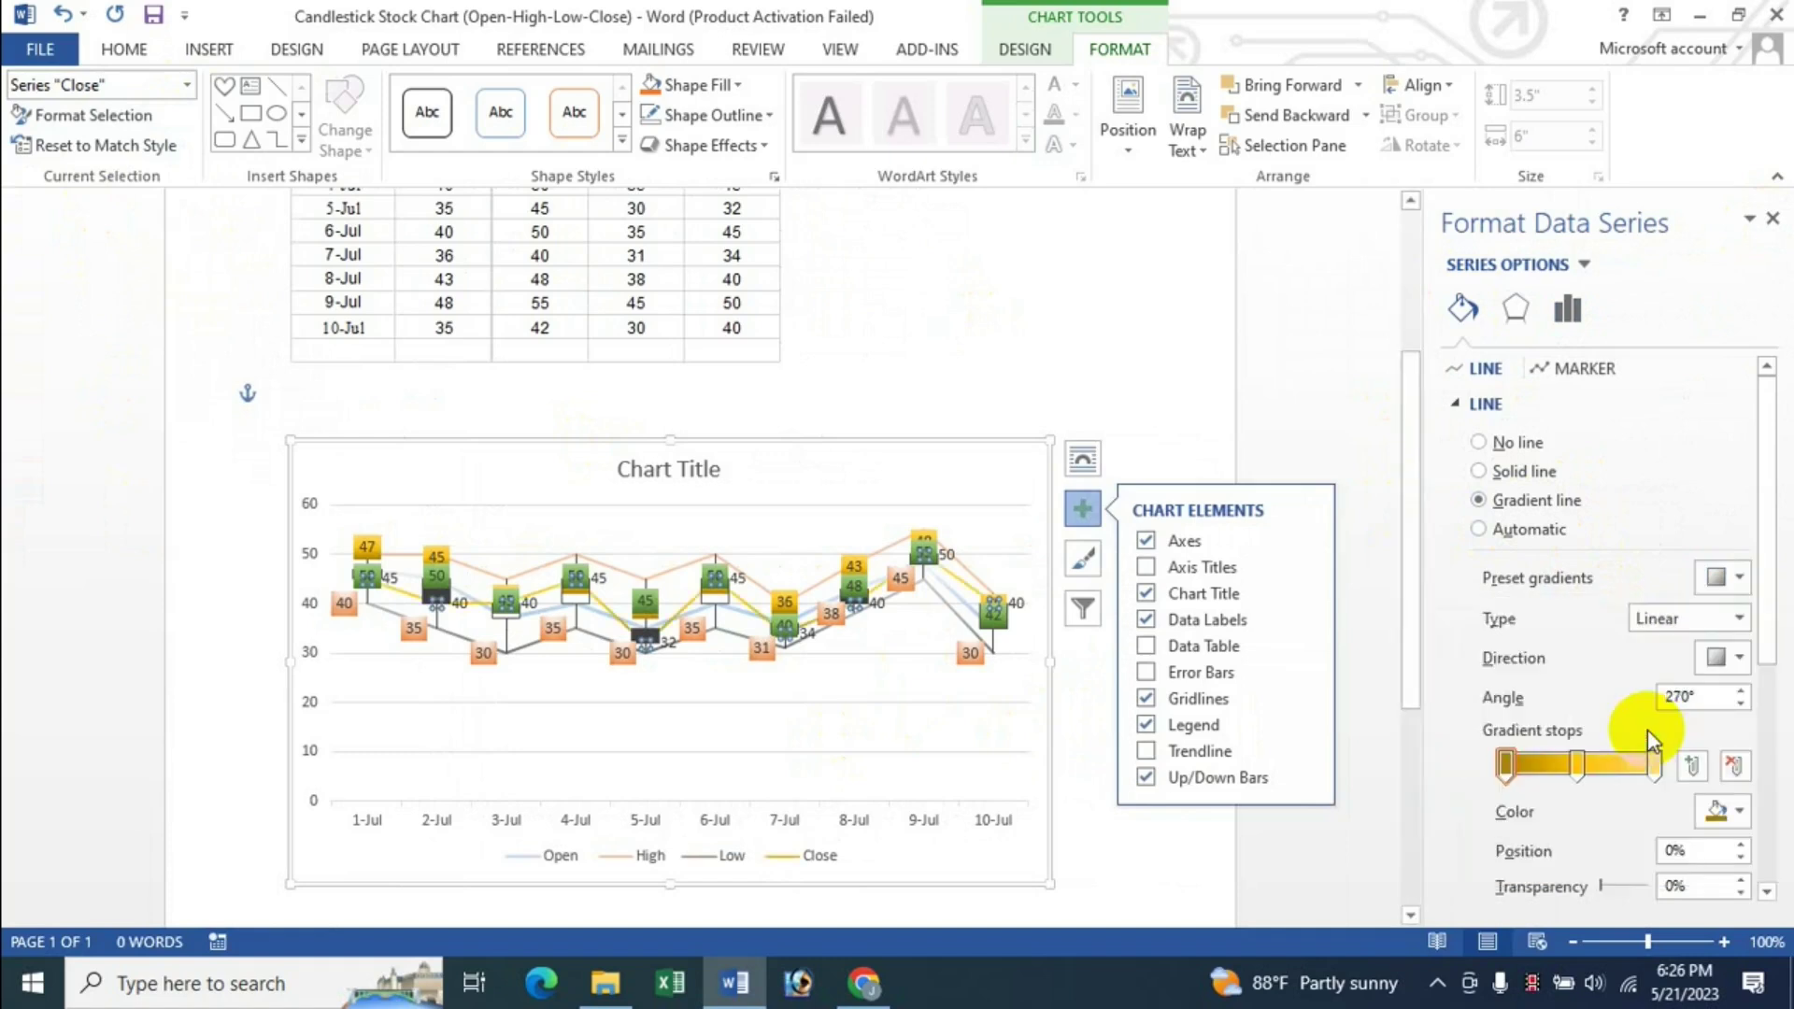
pyautogui.click(1727, 577)
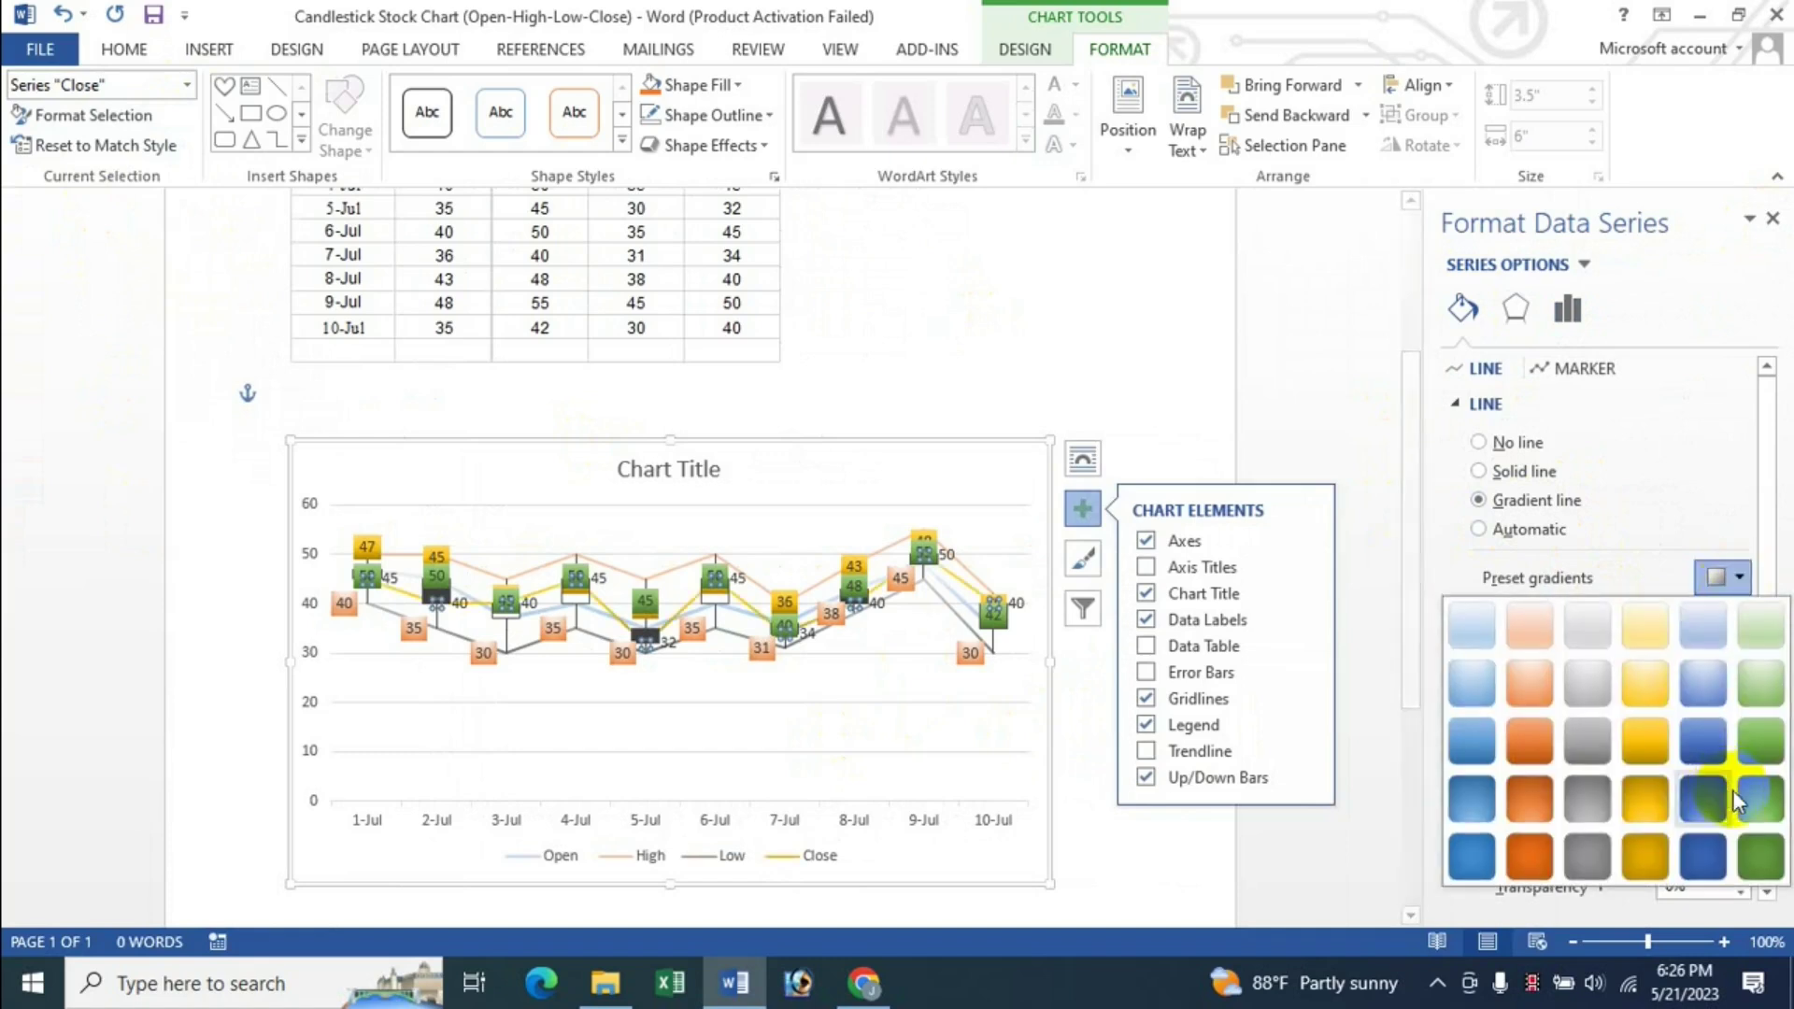
pyautogui.click(1735, 800)
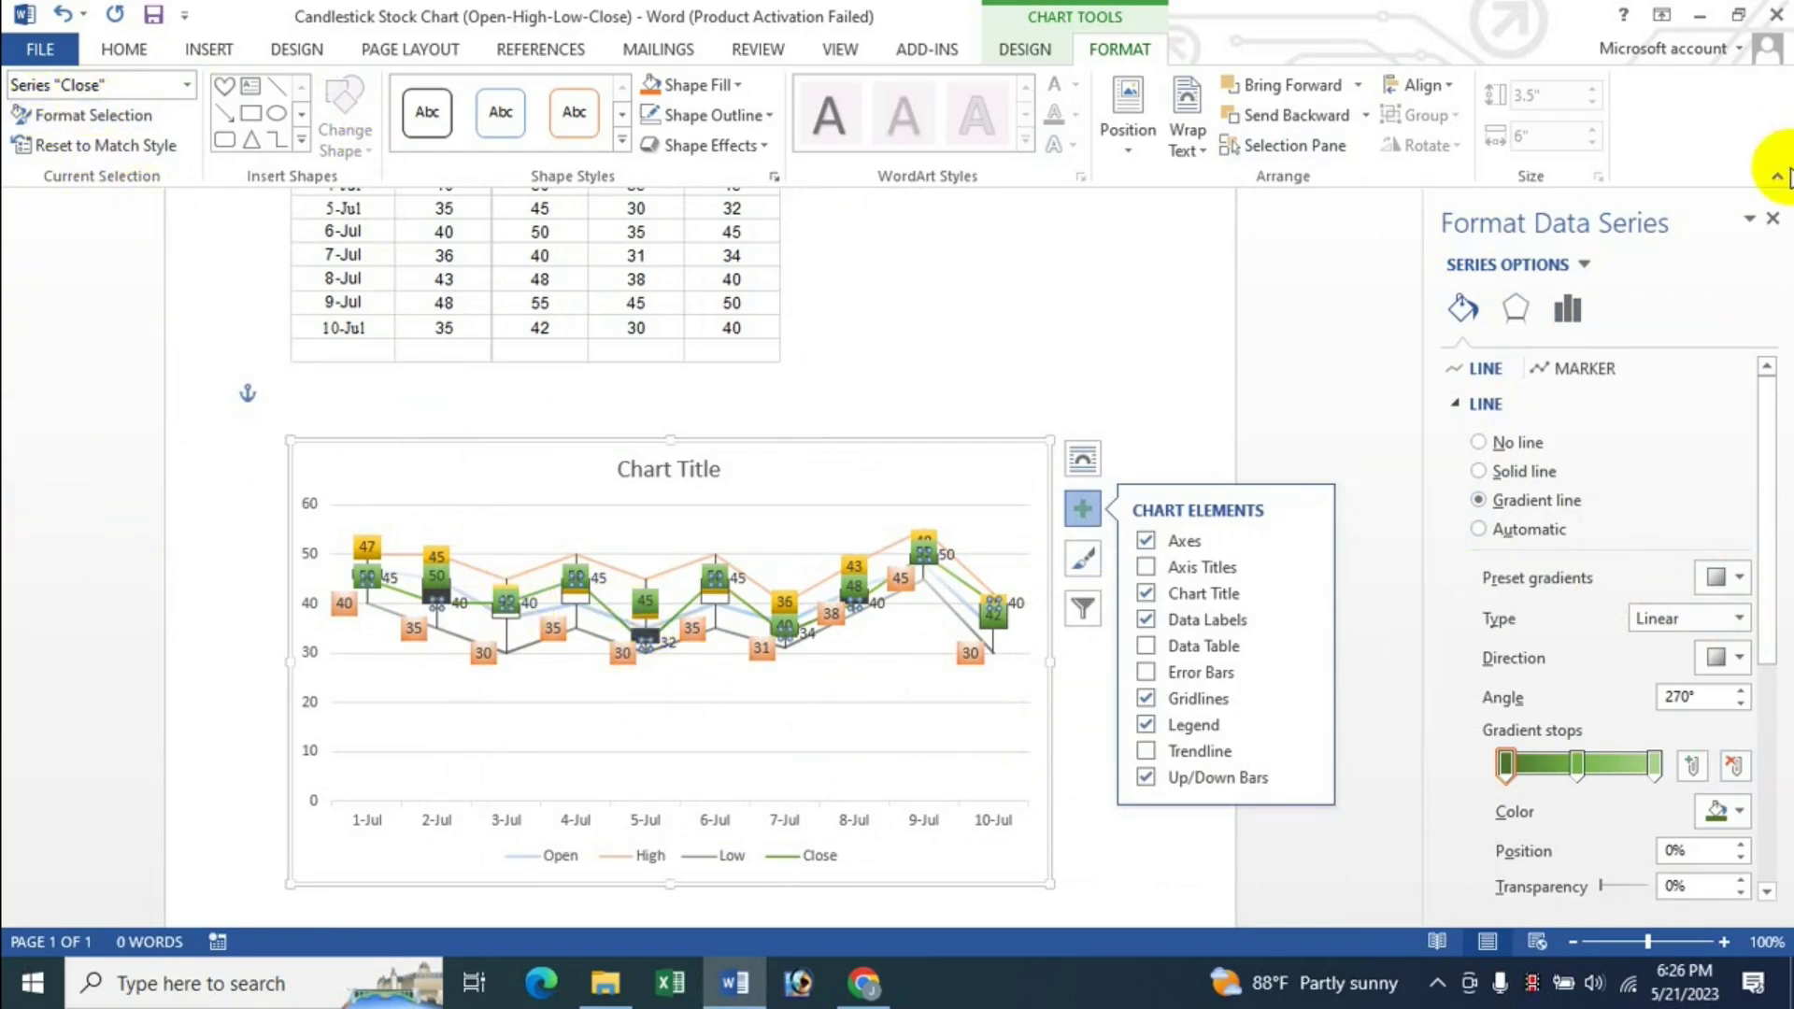
pyautogui.click(1773, 217)
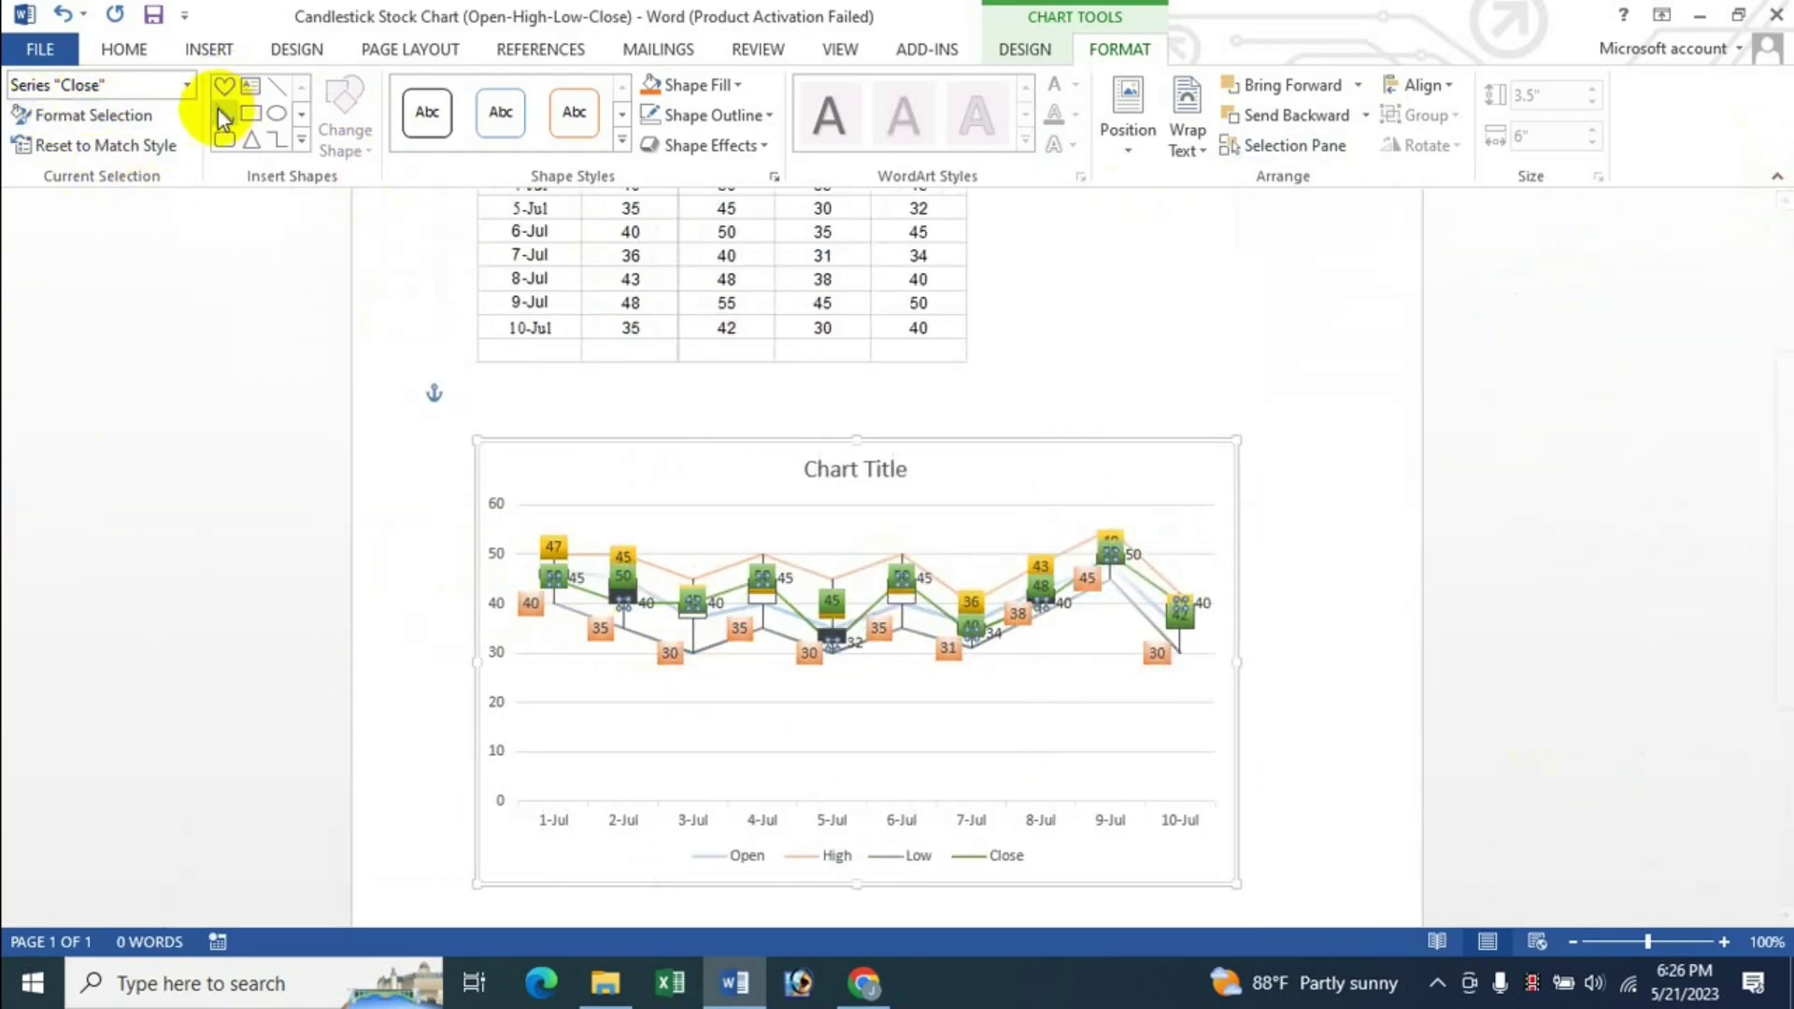
# Step: Format the Close series data labels with a grey radial gradient fill
pyautogui.click(188, 85)
pyautogui.click(150, 541)
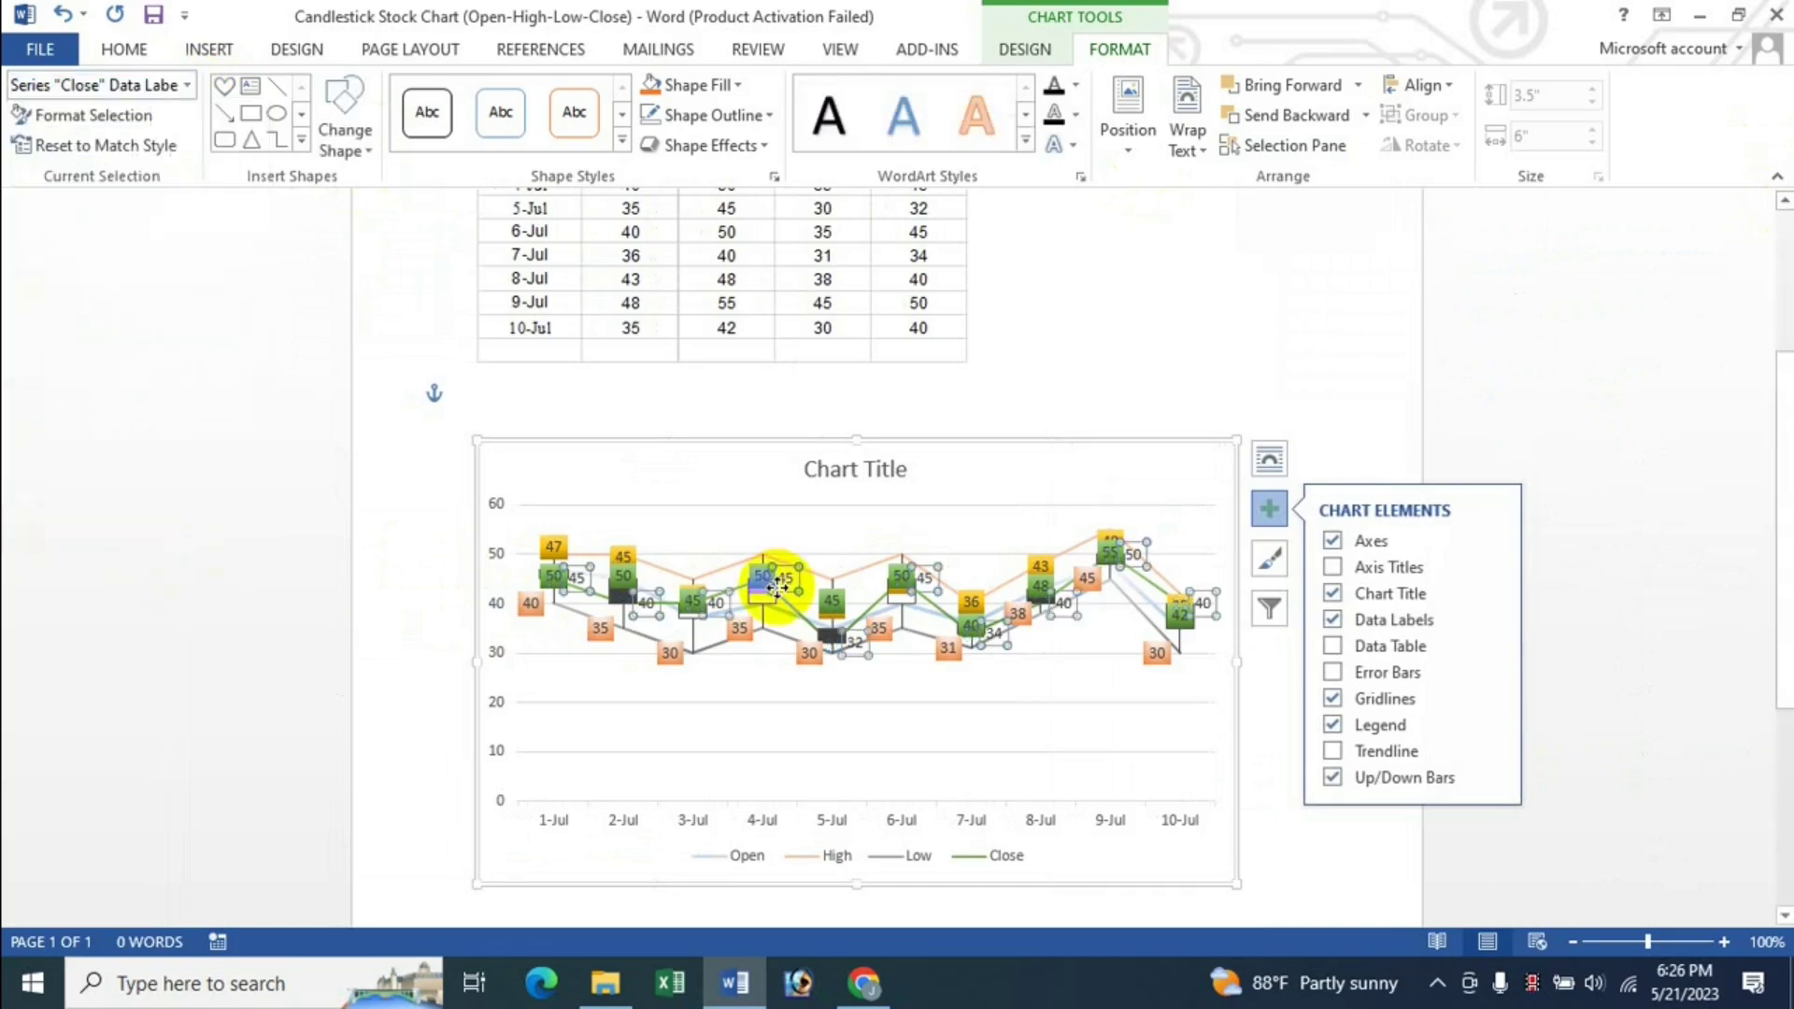
pyautogui.click(110, 117)
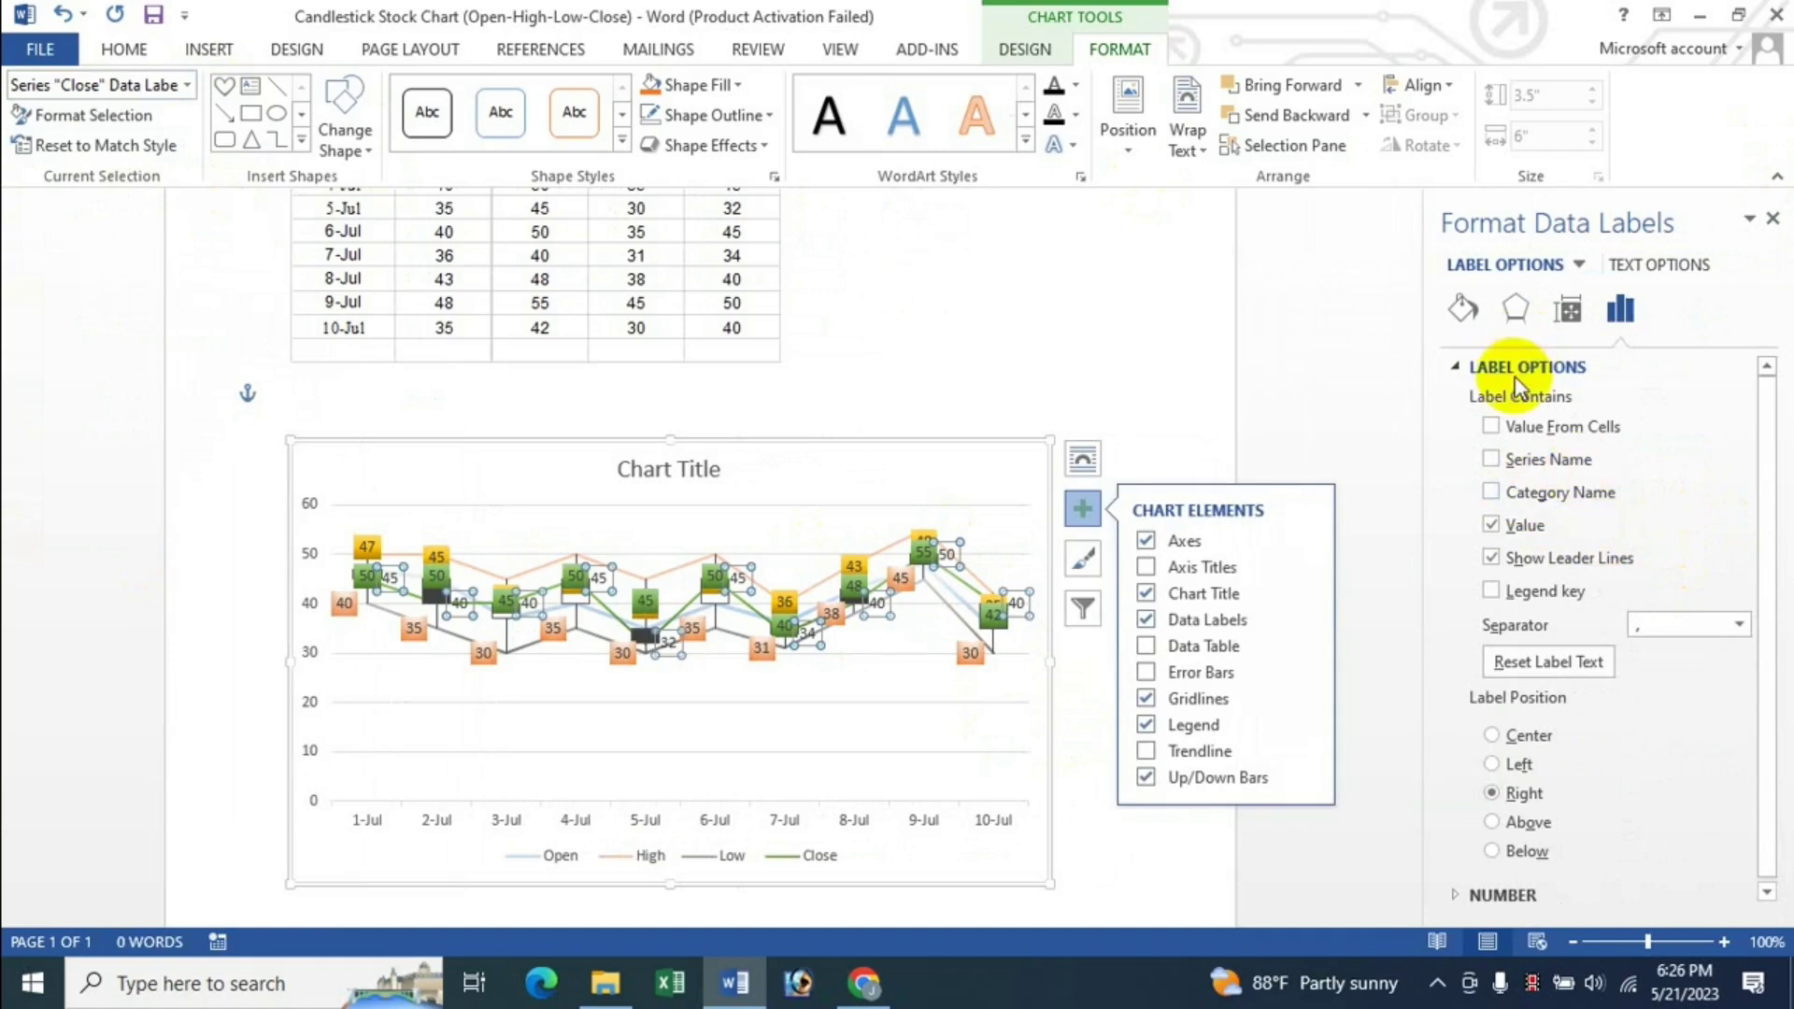
pyautogui.click(1463, 308)
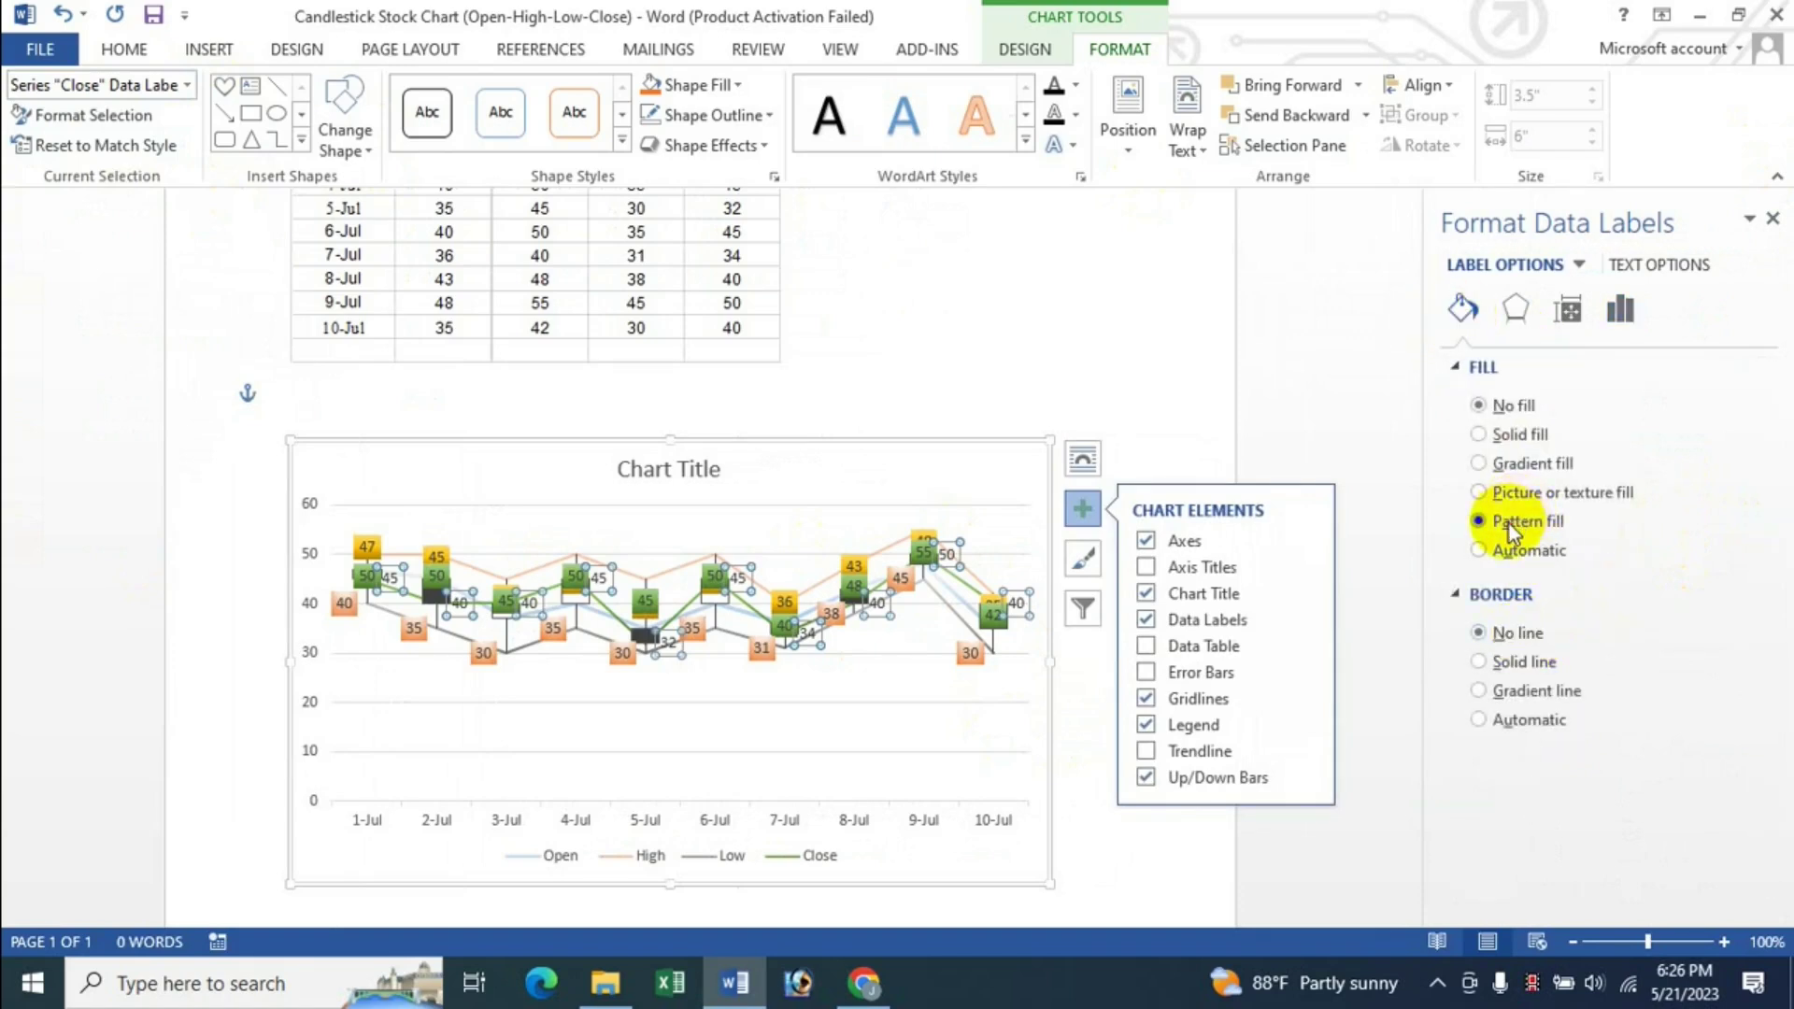
pyautogui.click(1510, 525)
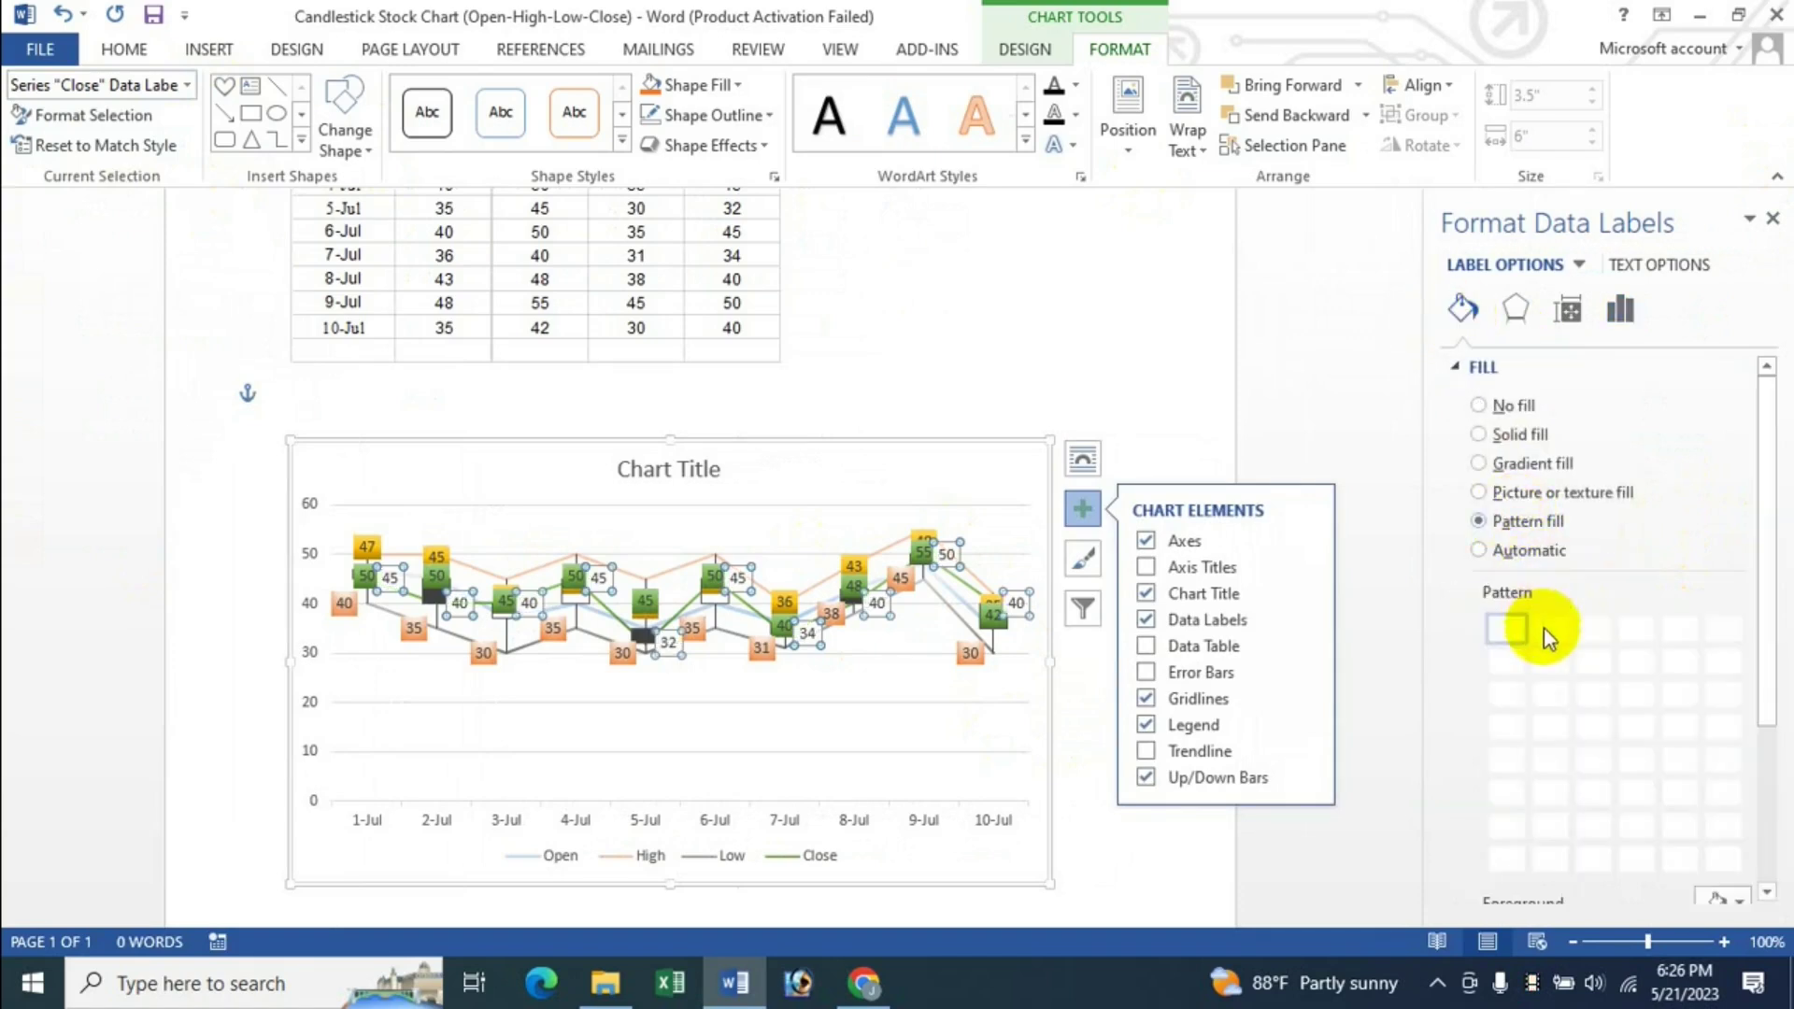
pyautogui.click(1504, 469)
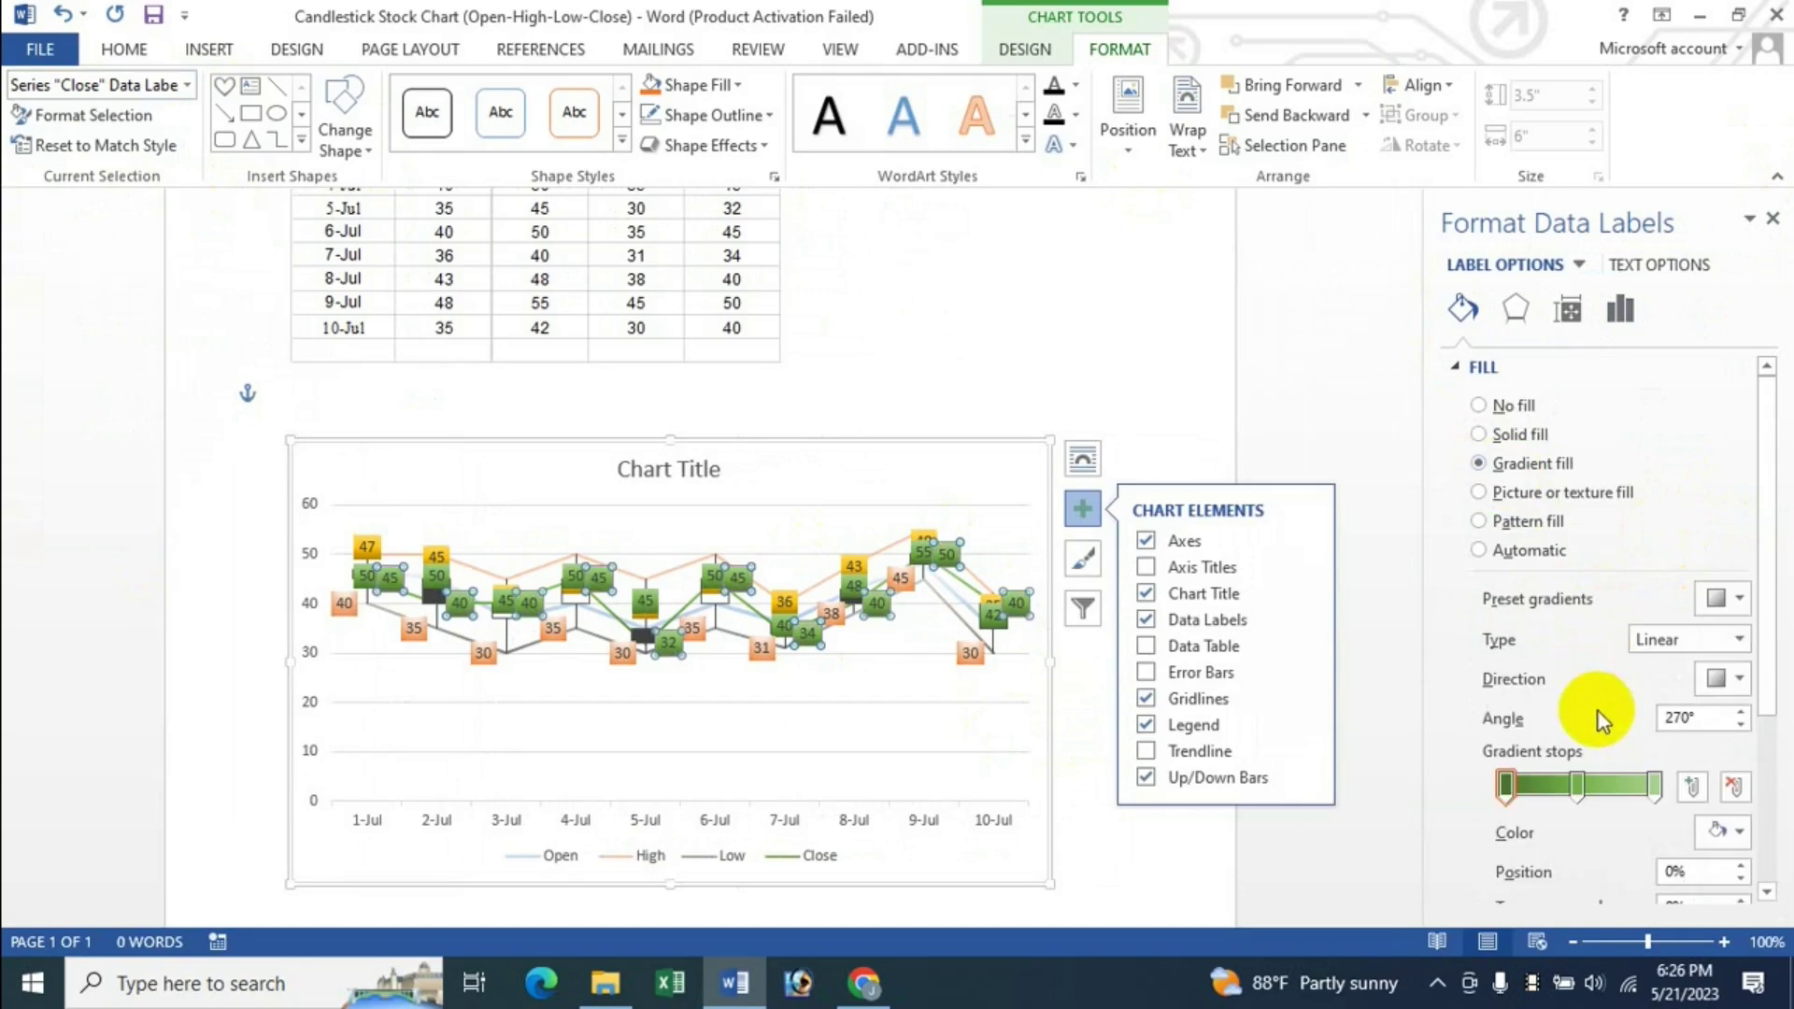
pyautogui.click(1718, 599)
pyautogui.press('Escape')
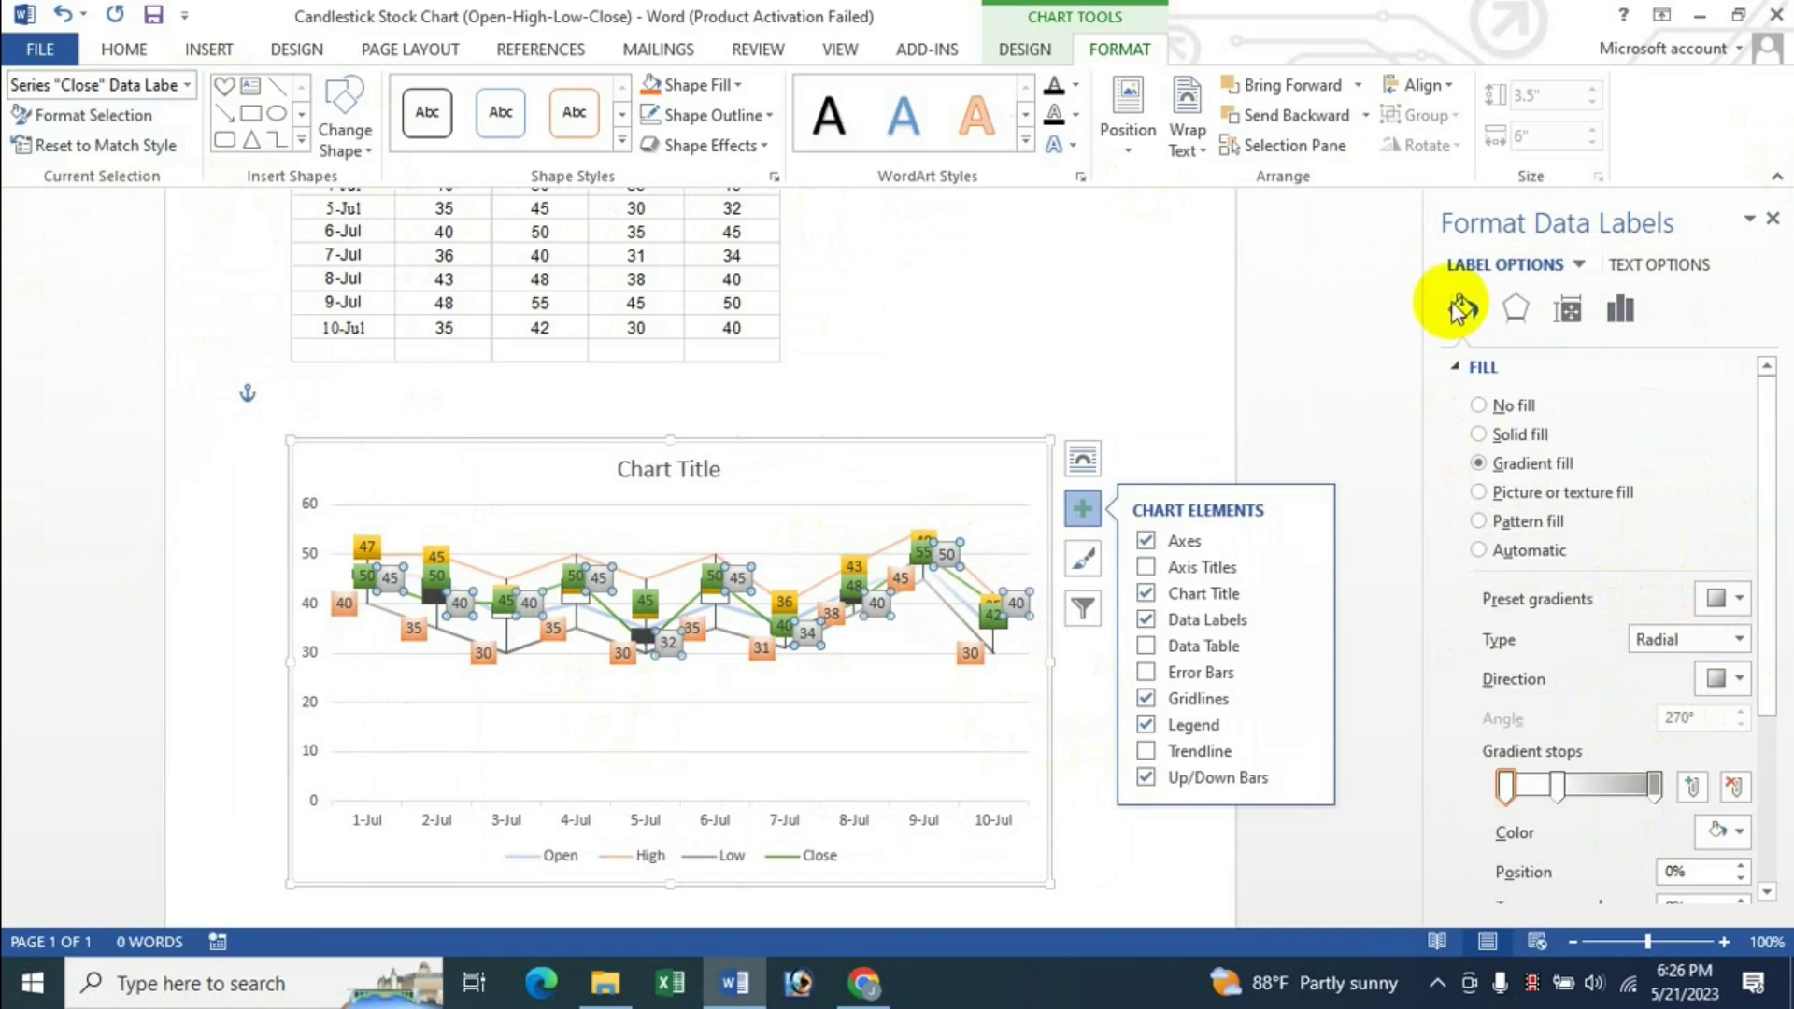
pyautogui.click(1621, 309)
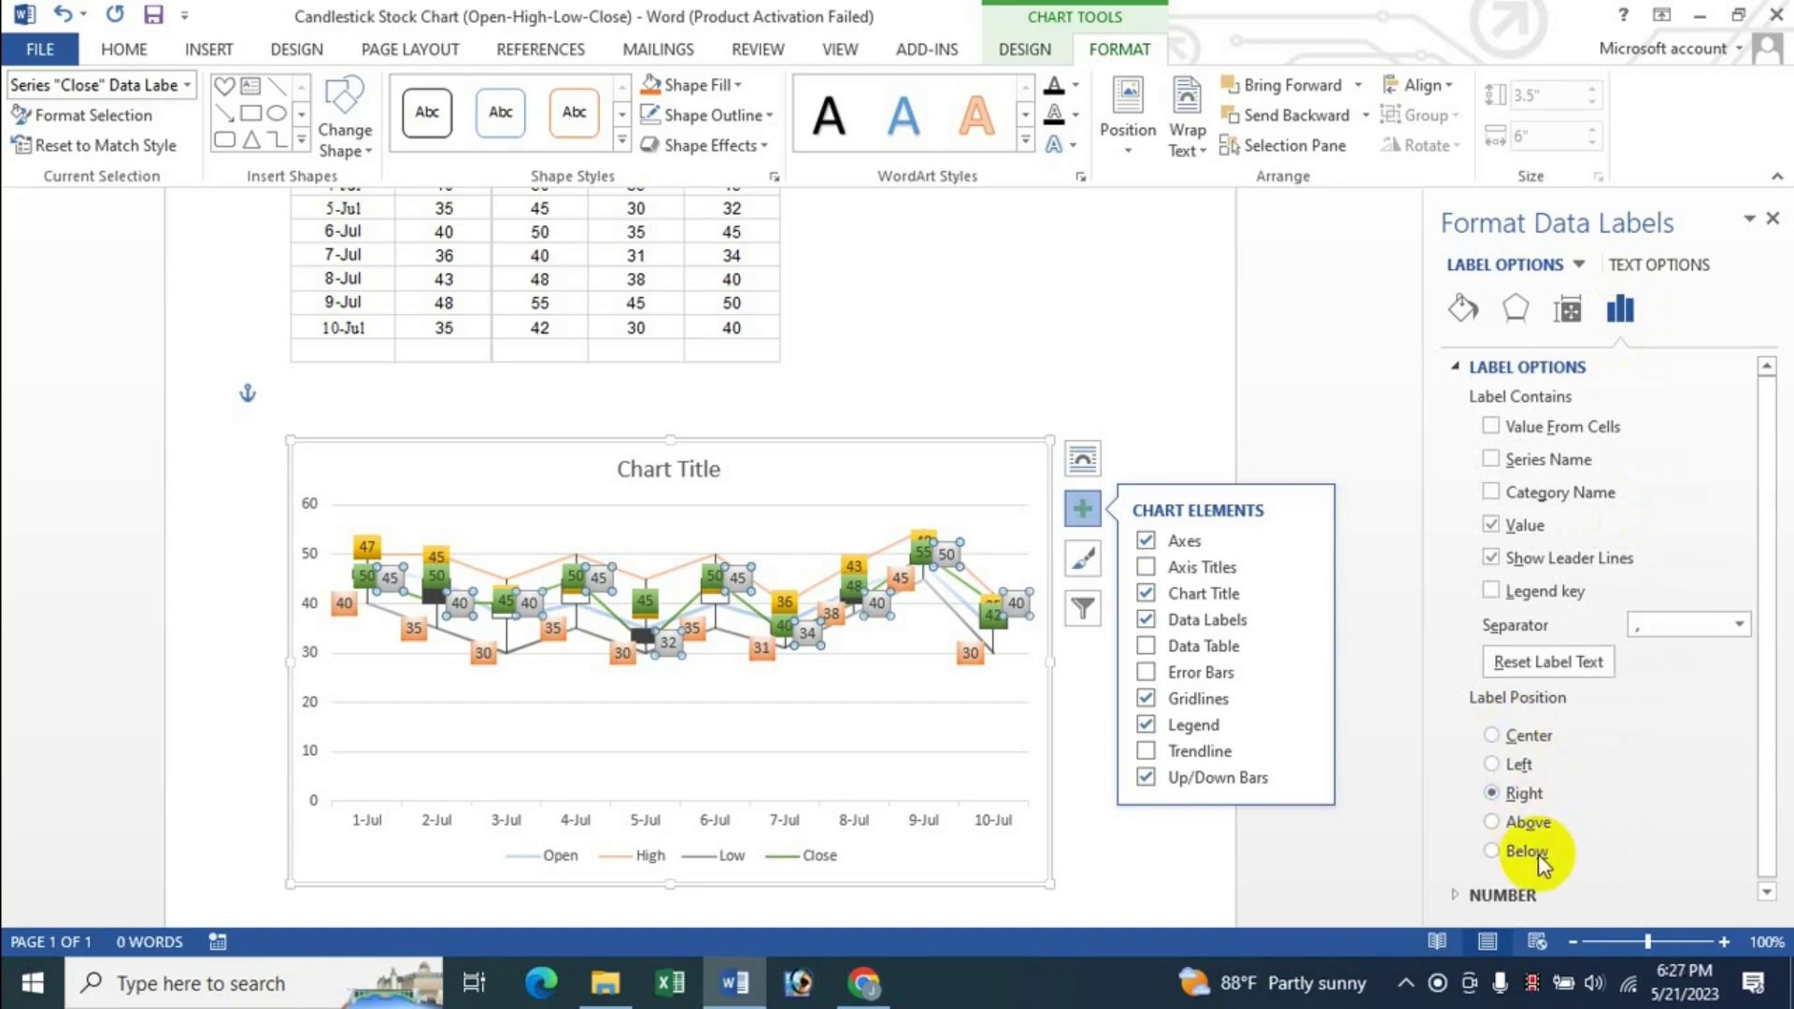
# Step: Replace the chart title placeholder with 'Sugar Price - Open-high-low-Close'
pyautogui.click(1773, 218)
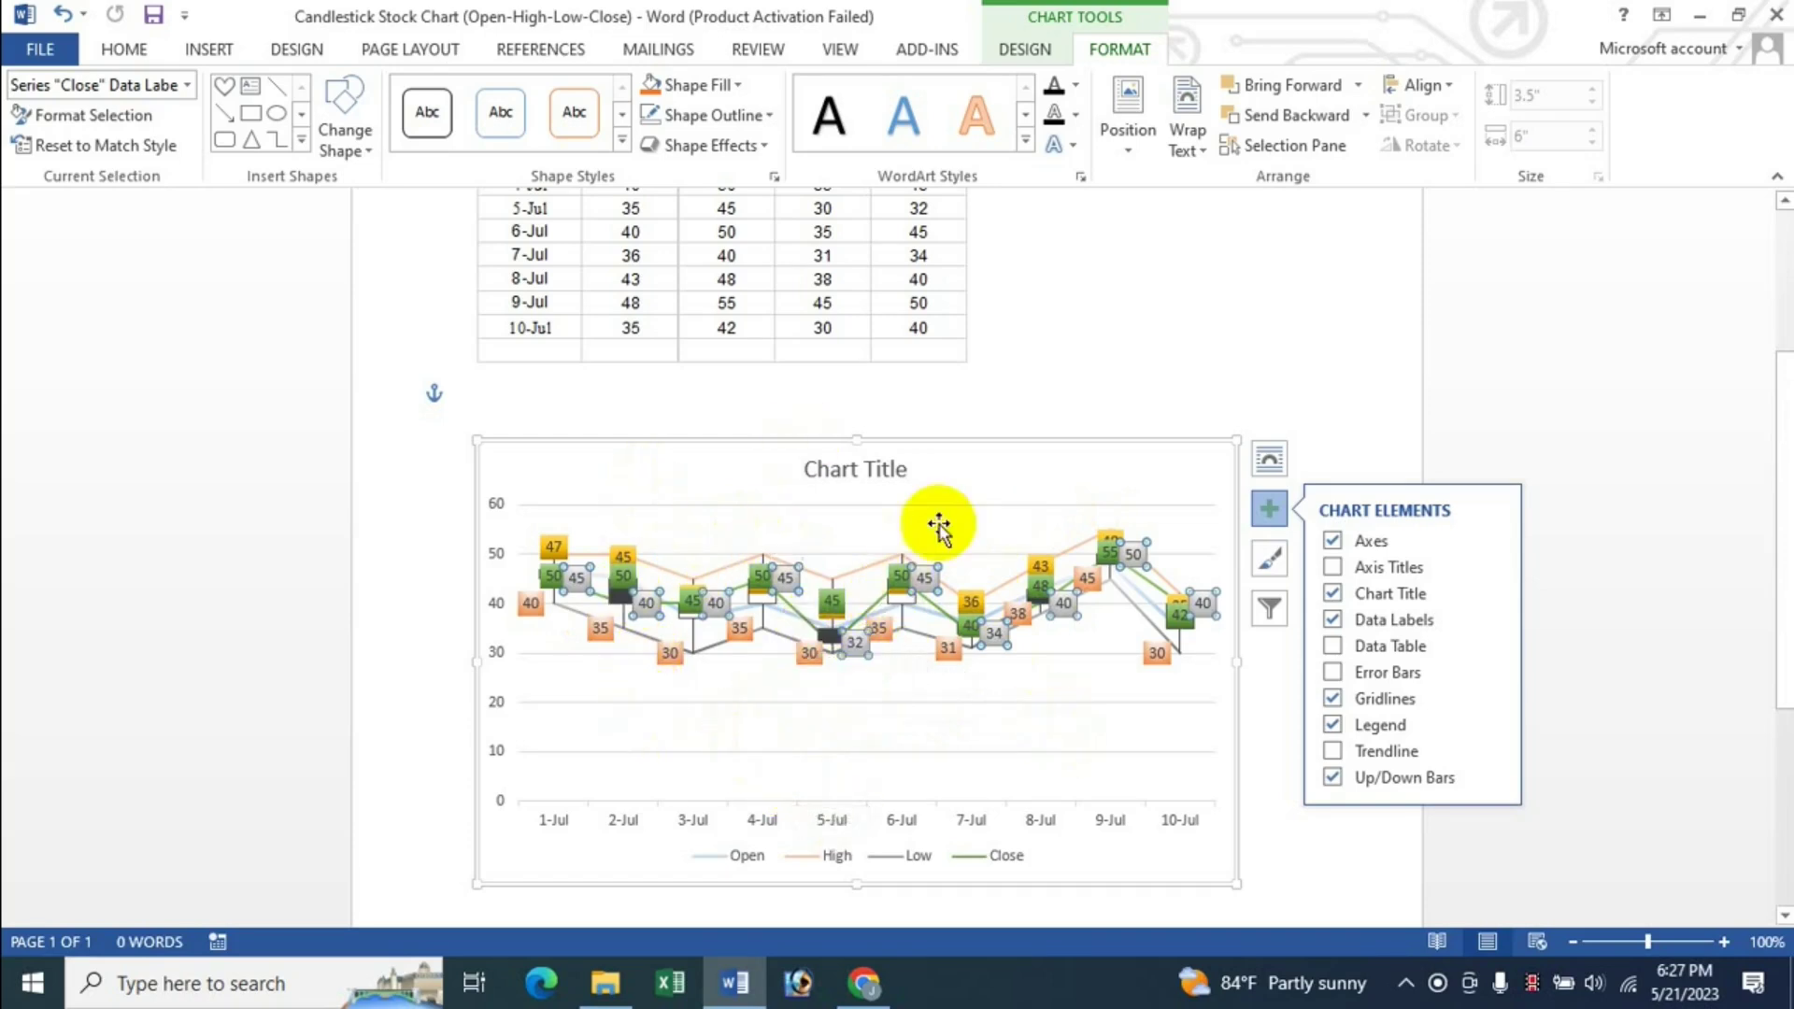
pyautogui.click(850, 474)
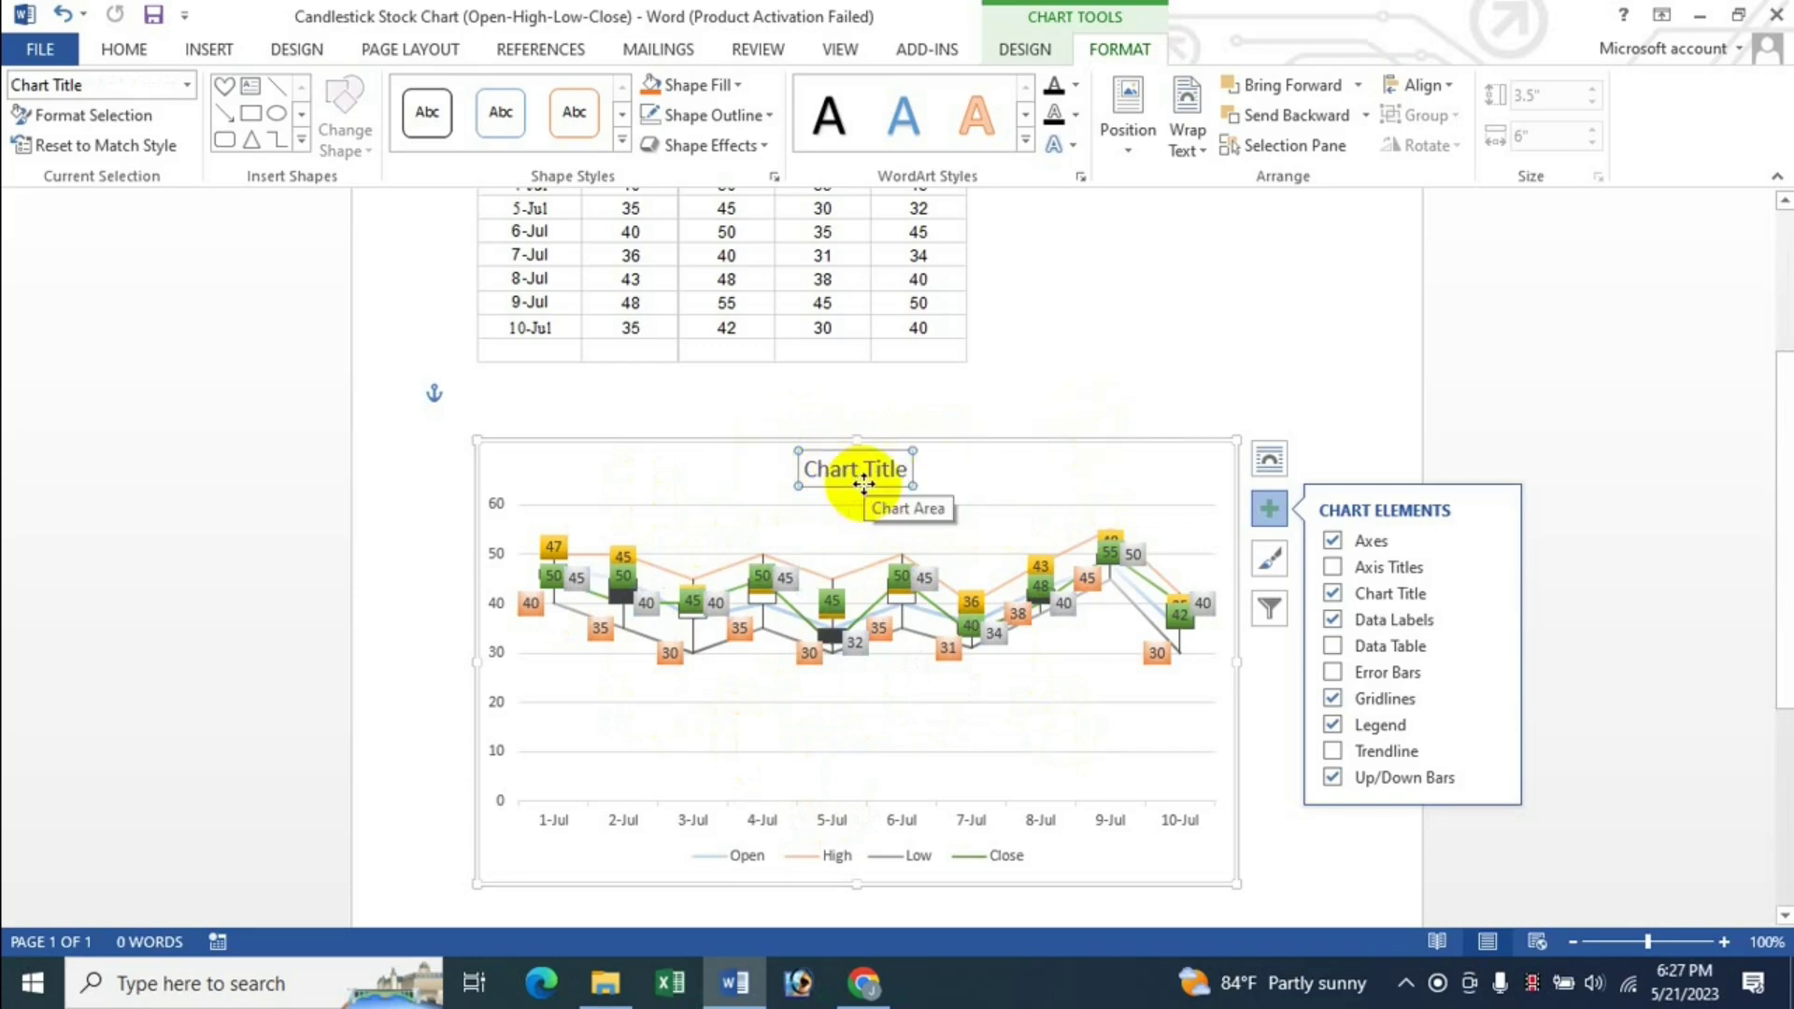
pyautogui.write('Sugar Price - Open-high-')
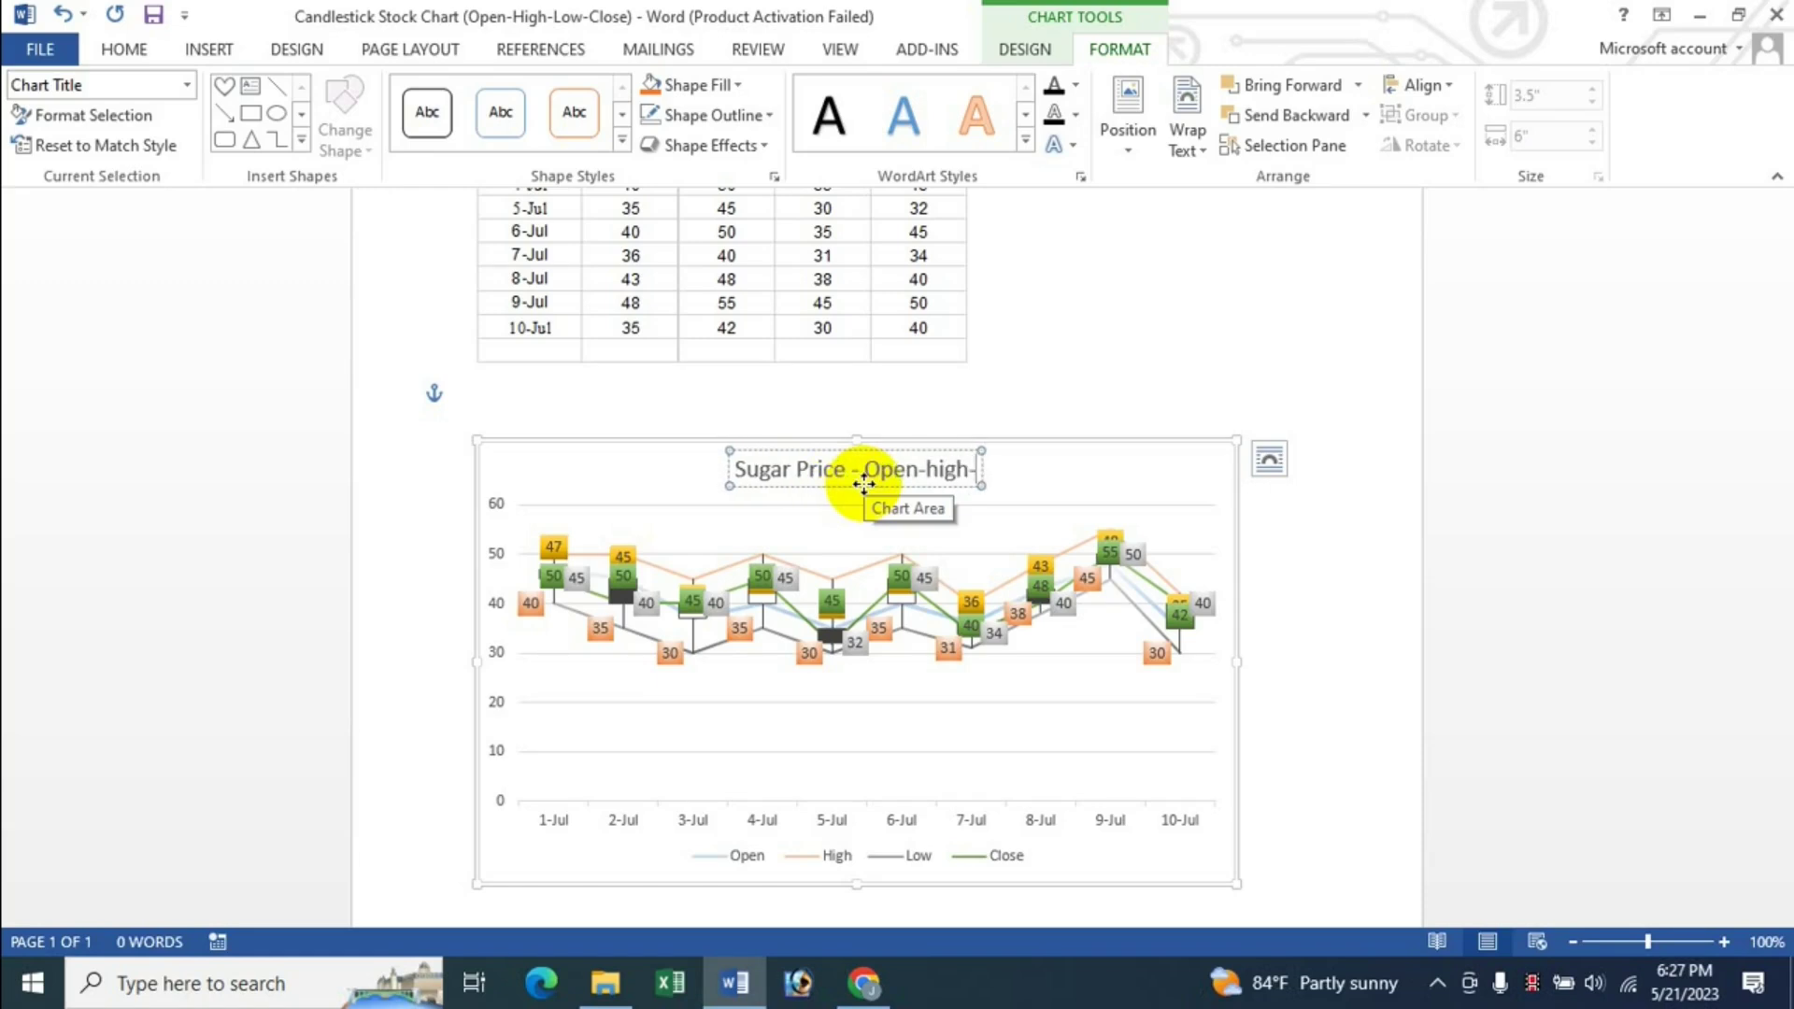
pyautogui.write('low=')
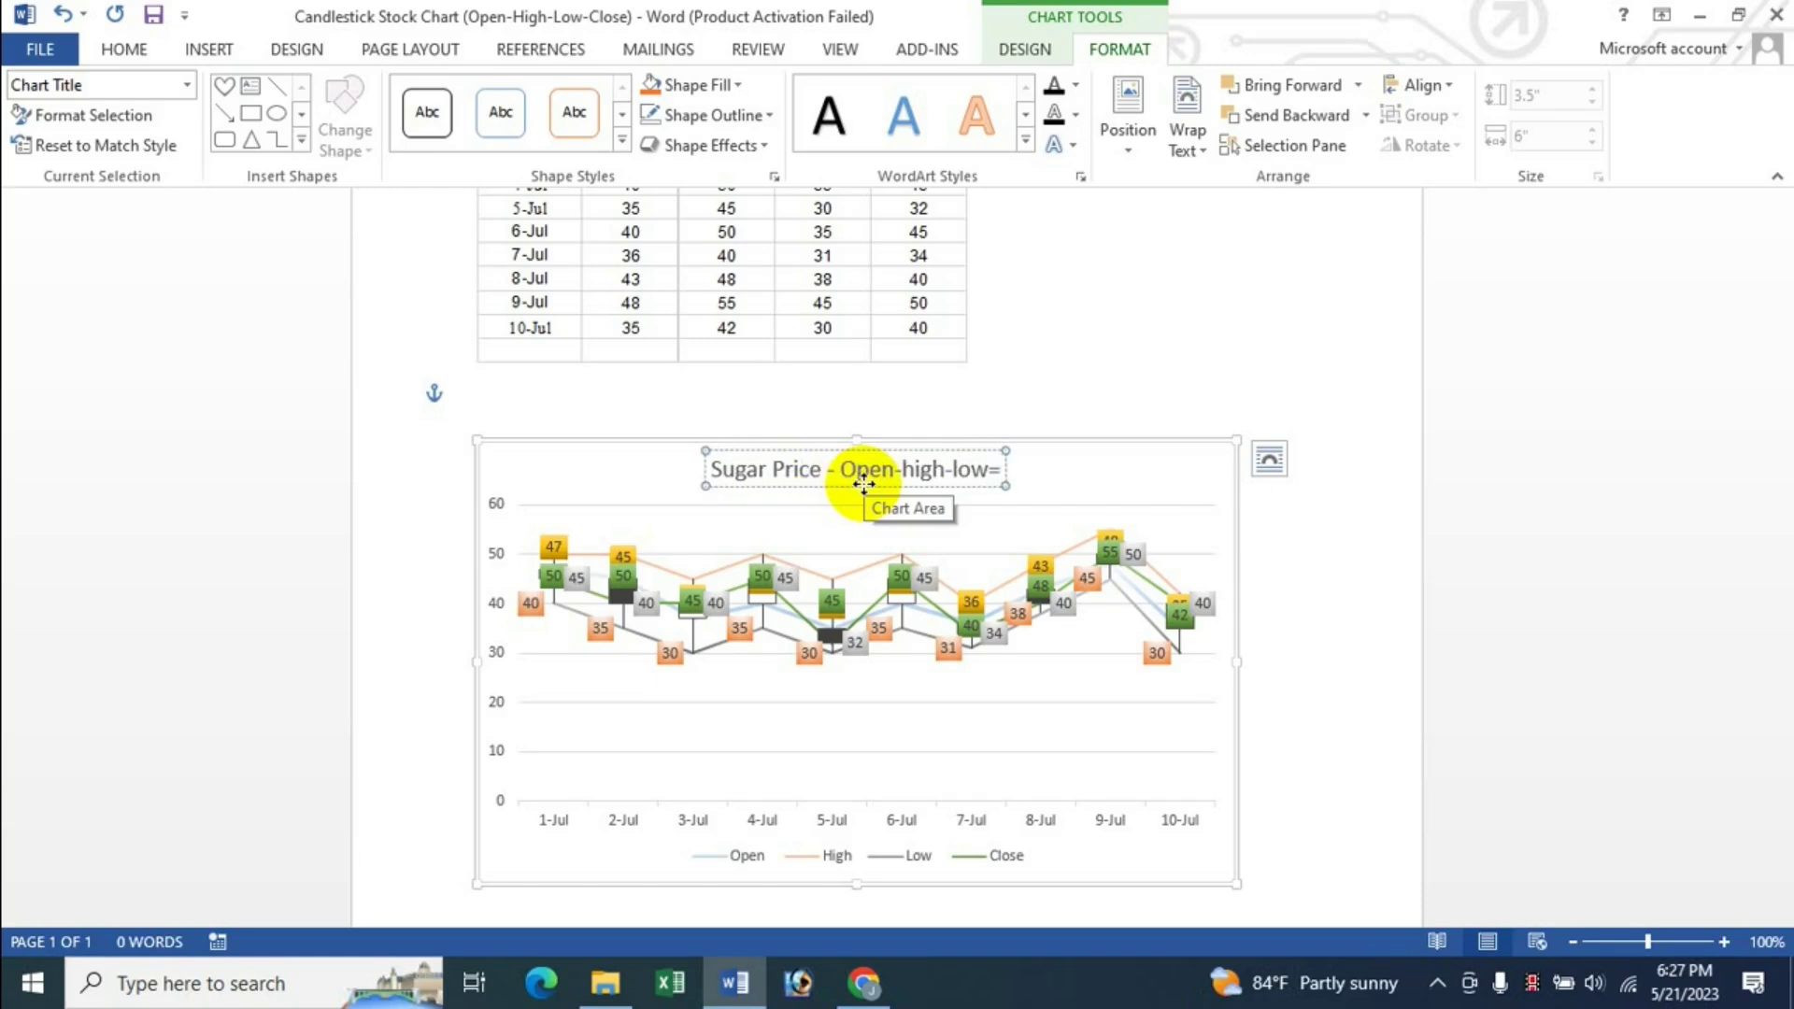
pyautogui.press('BackSpace')
pyautogui.write('-Close')
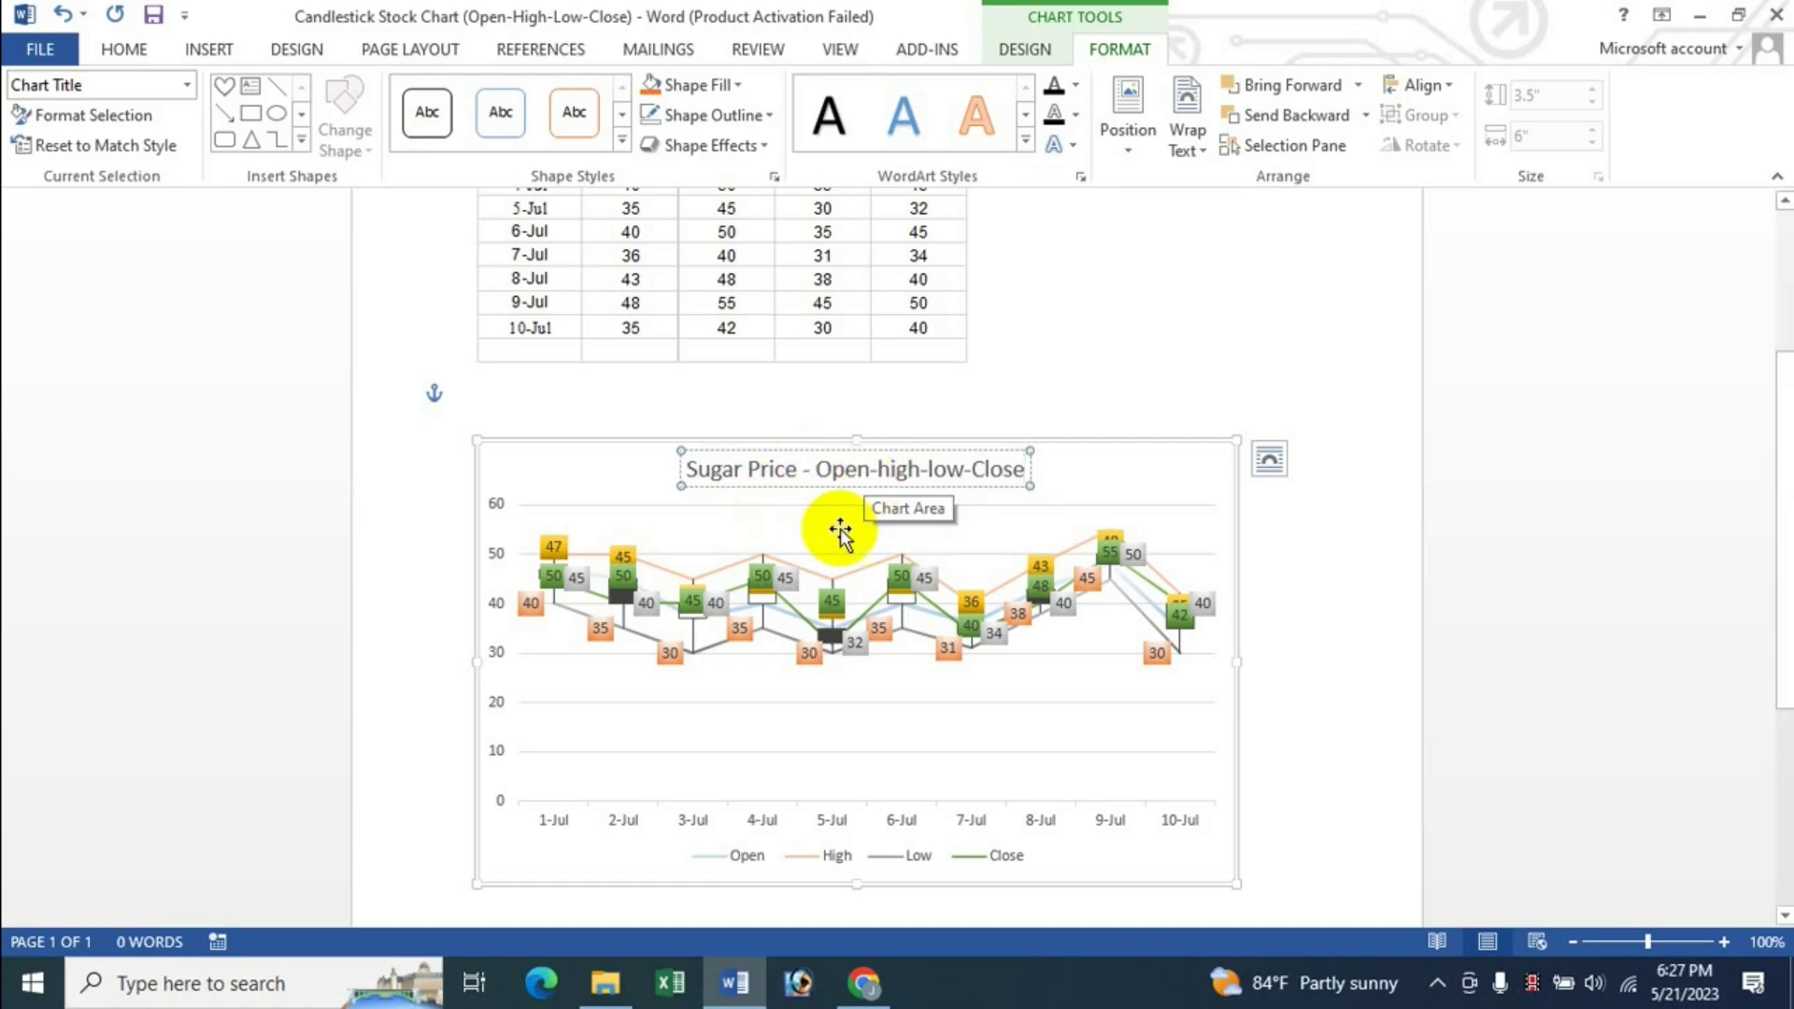
# Step: Apply a grey gradient fill to the chart title
pyautogui.doubleClick(870, 449)
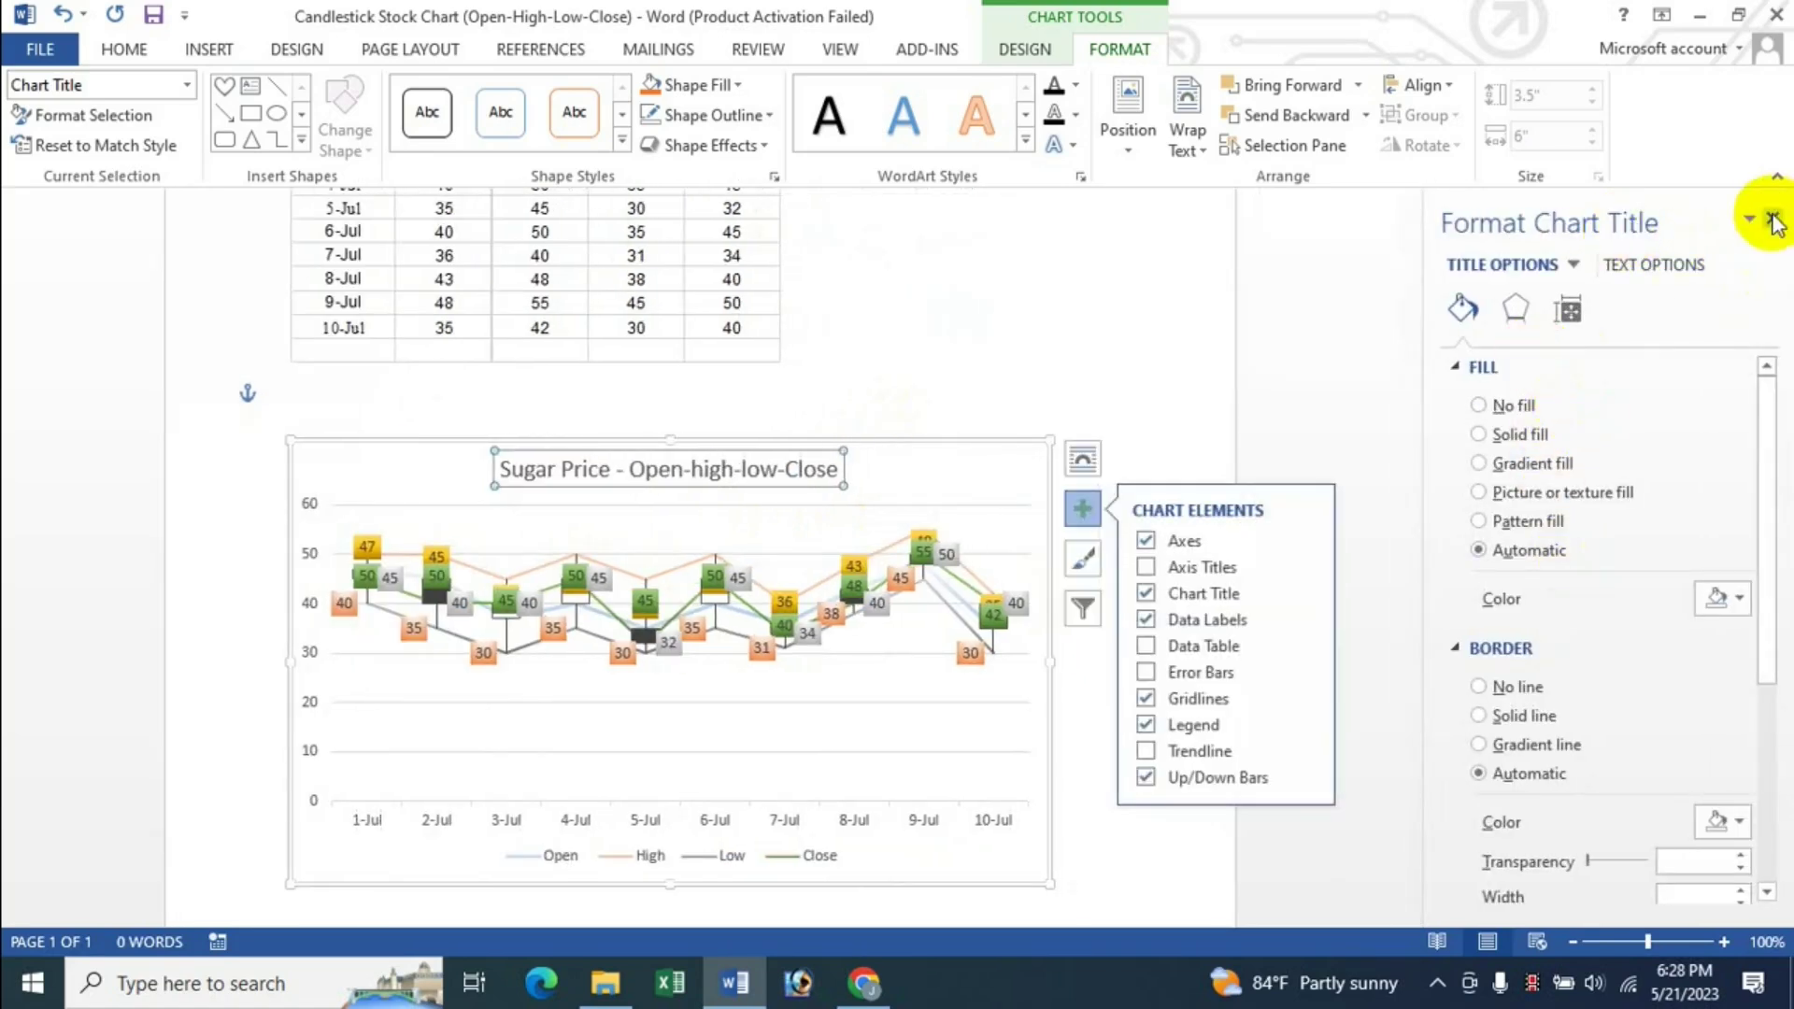
pyautogui.click(1771, 223)
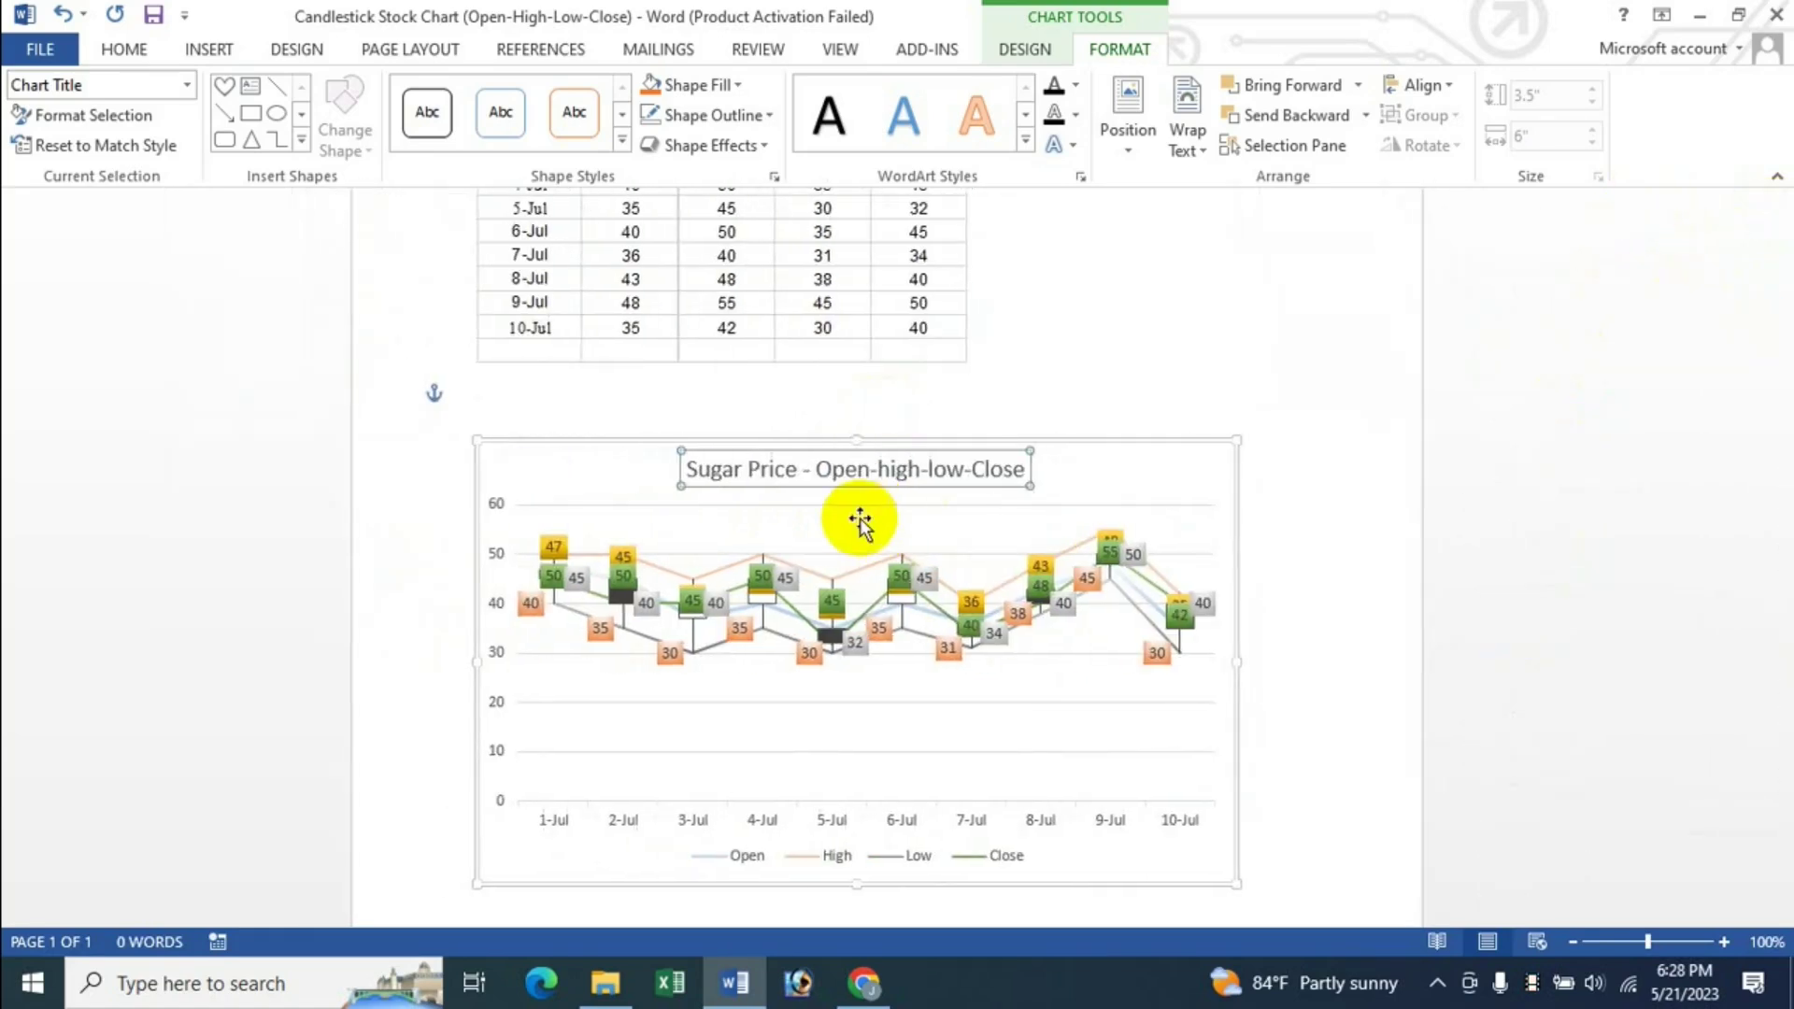
pyautogui.click(131, 115)
pyautogui.click(1532, 464)
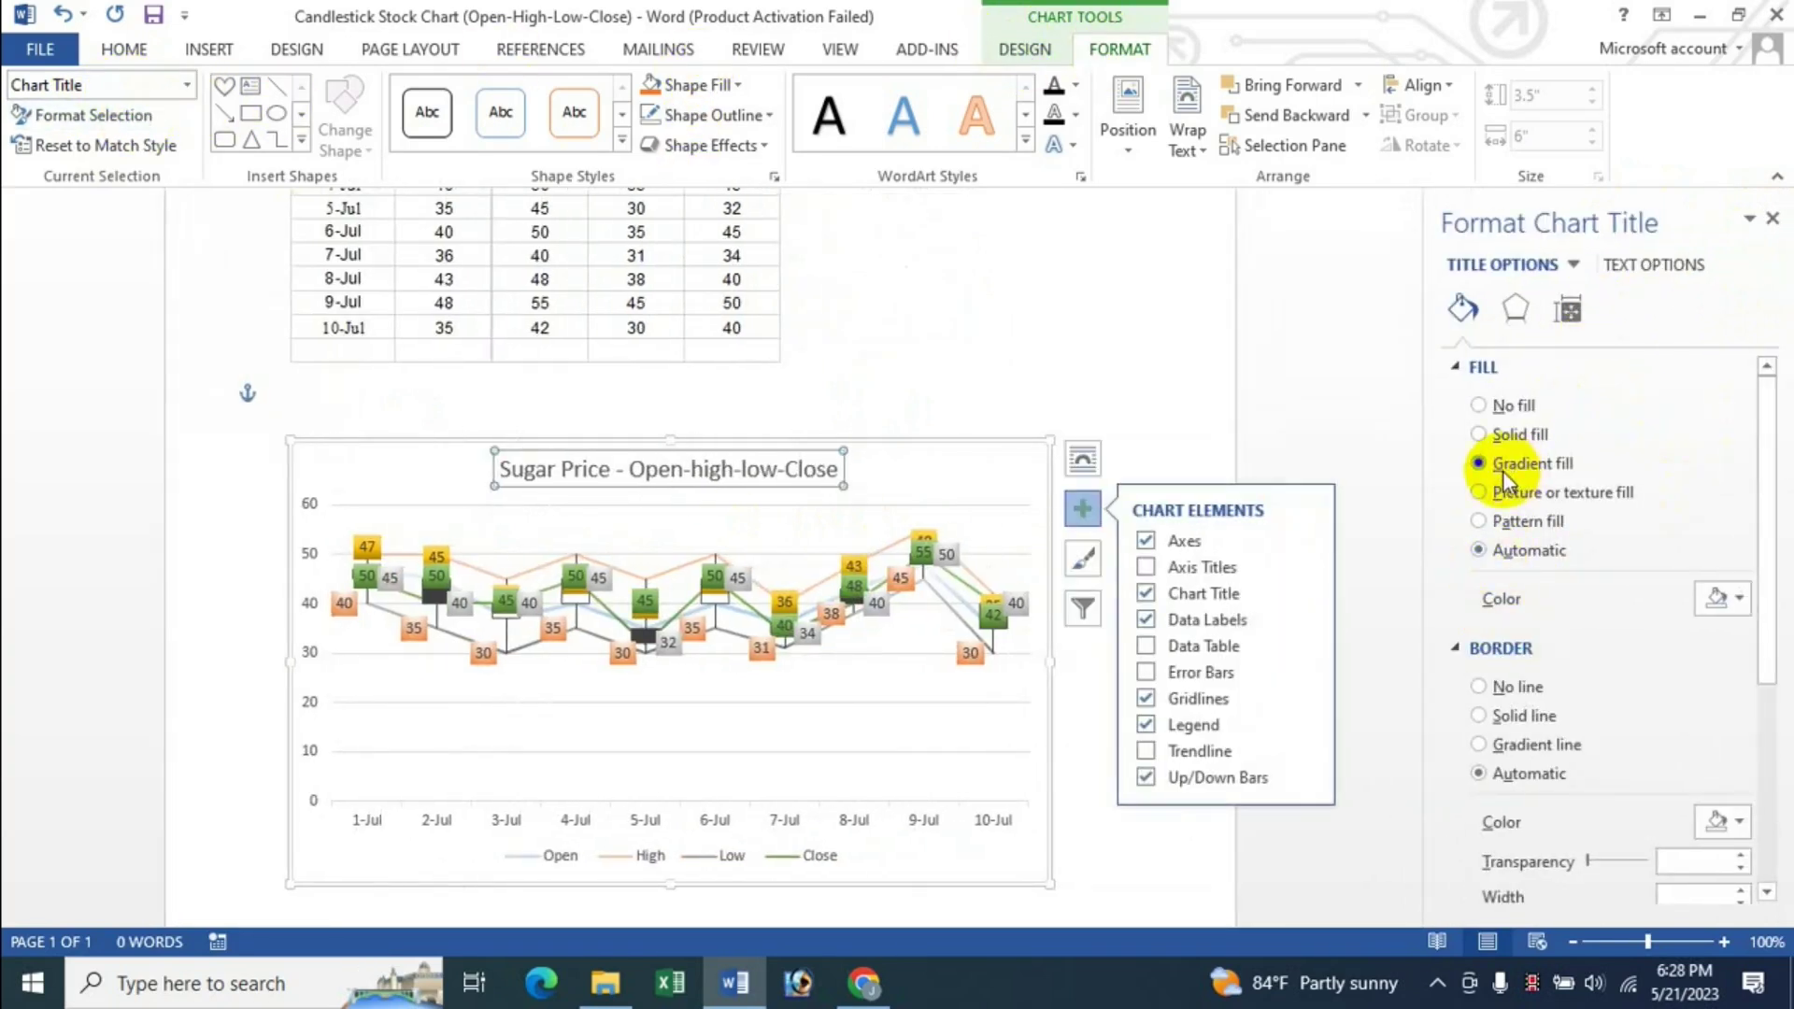
pyautogui.click(1772, 218)
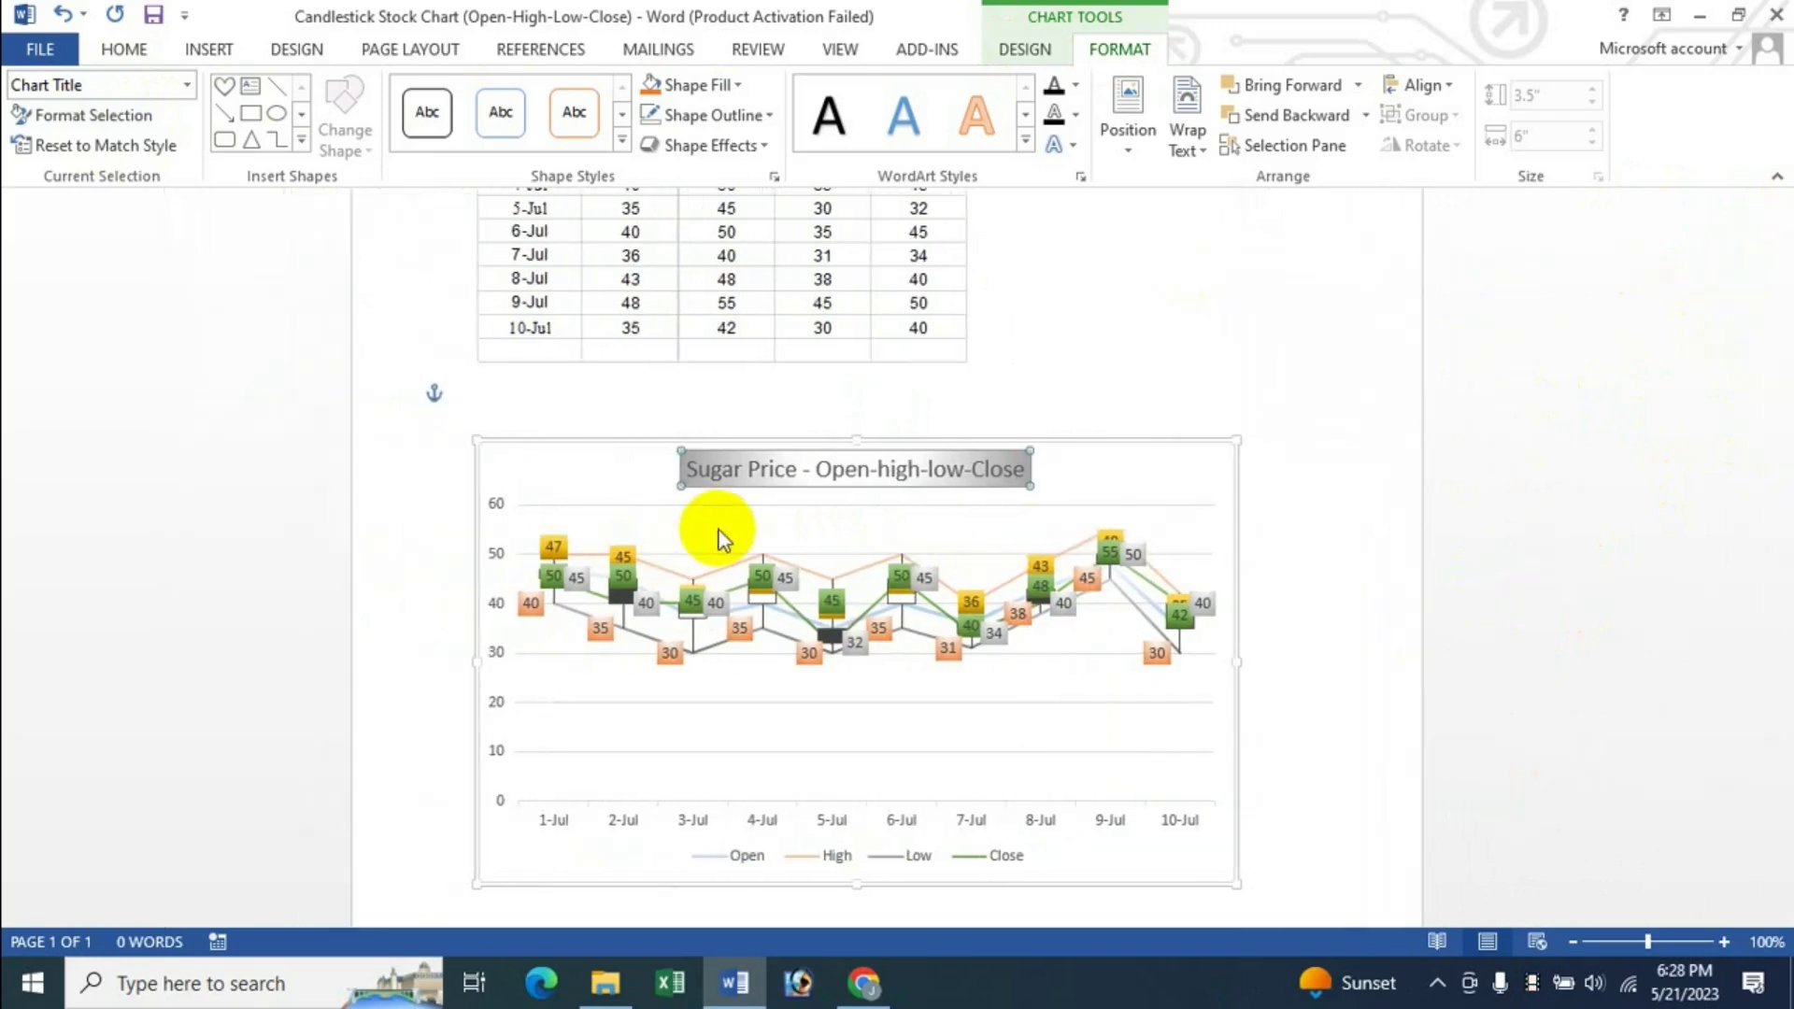
# Step: Reopen the chart title formatting options from its shortcut menu and the Chart Elements list
pyautogui.rightClick(801, 462)
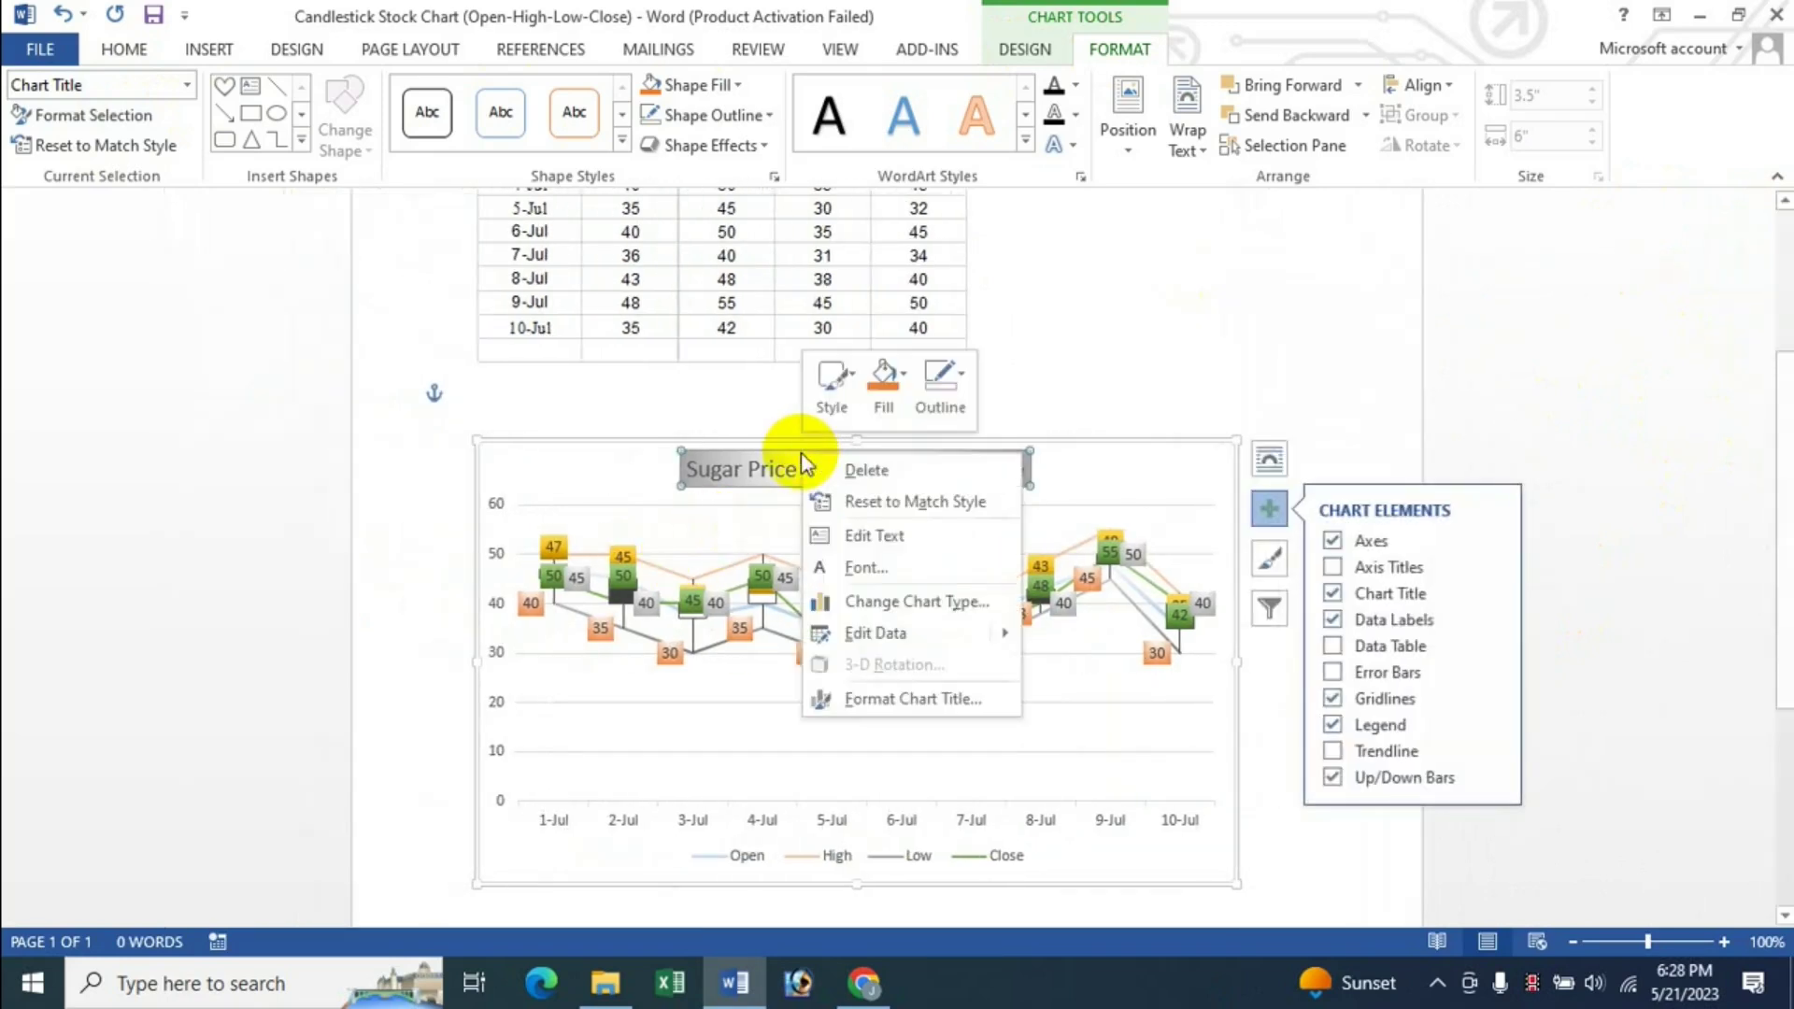
pyautogui.click(950, 710)
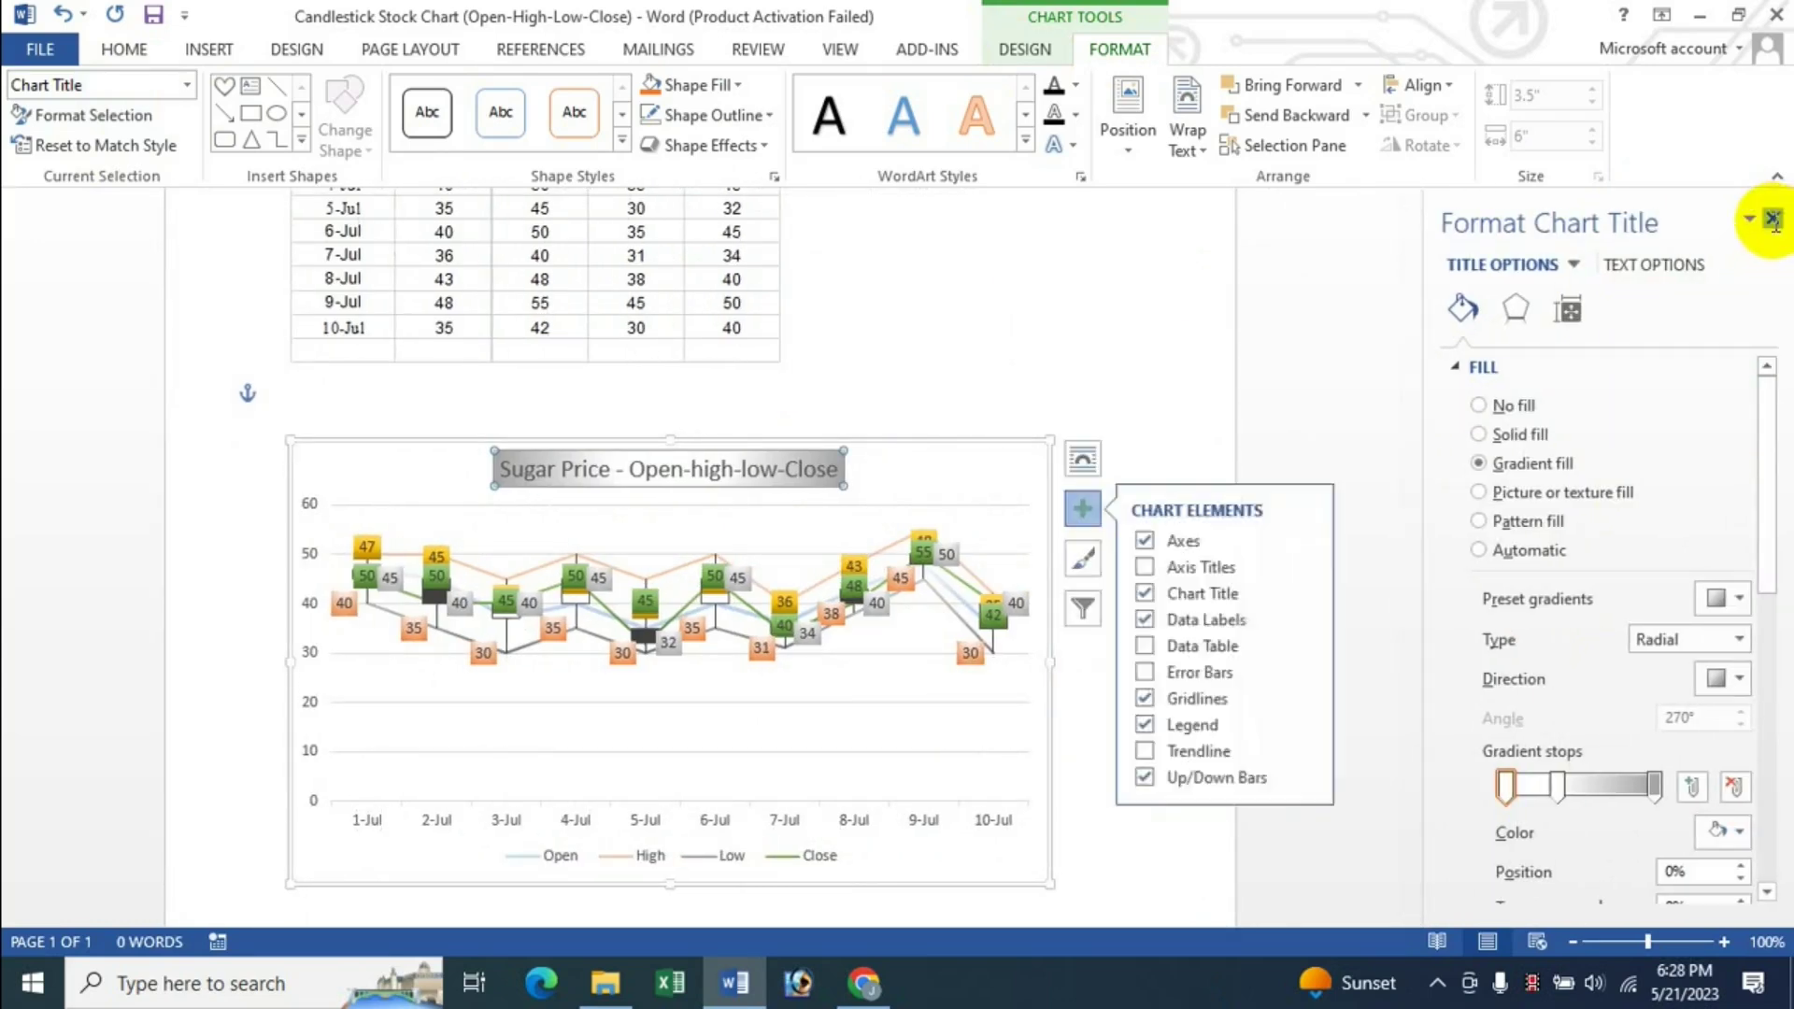
pyautogui.click(1773, 218)
pyautogui.click(1269, 509)
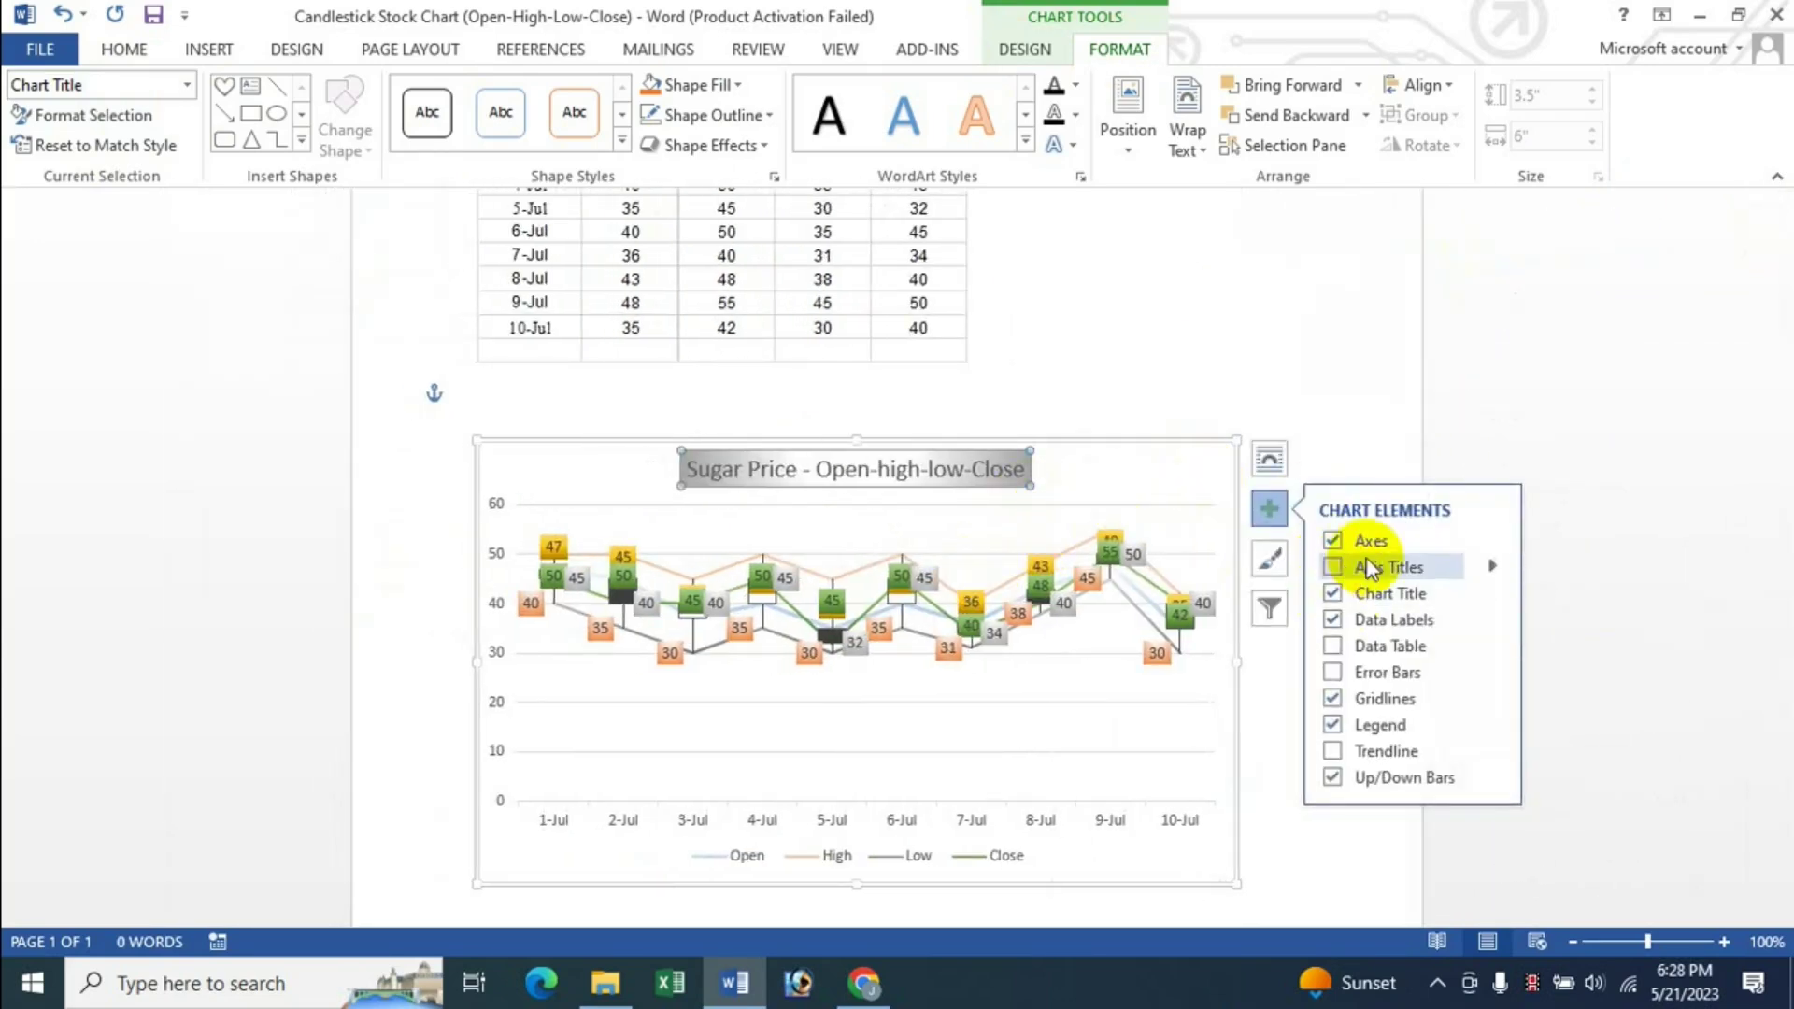
pyautogui.click(1495, 595)
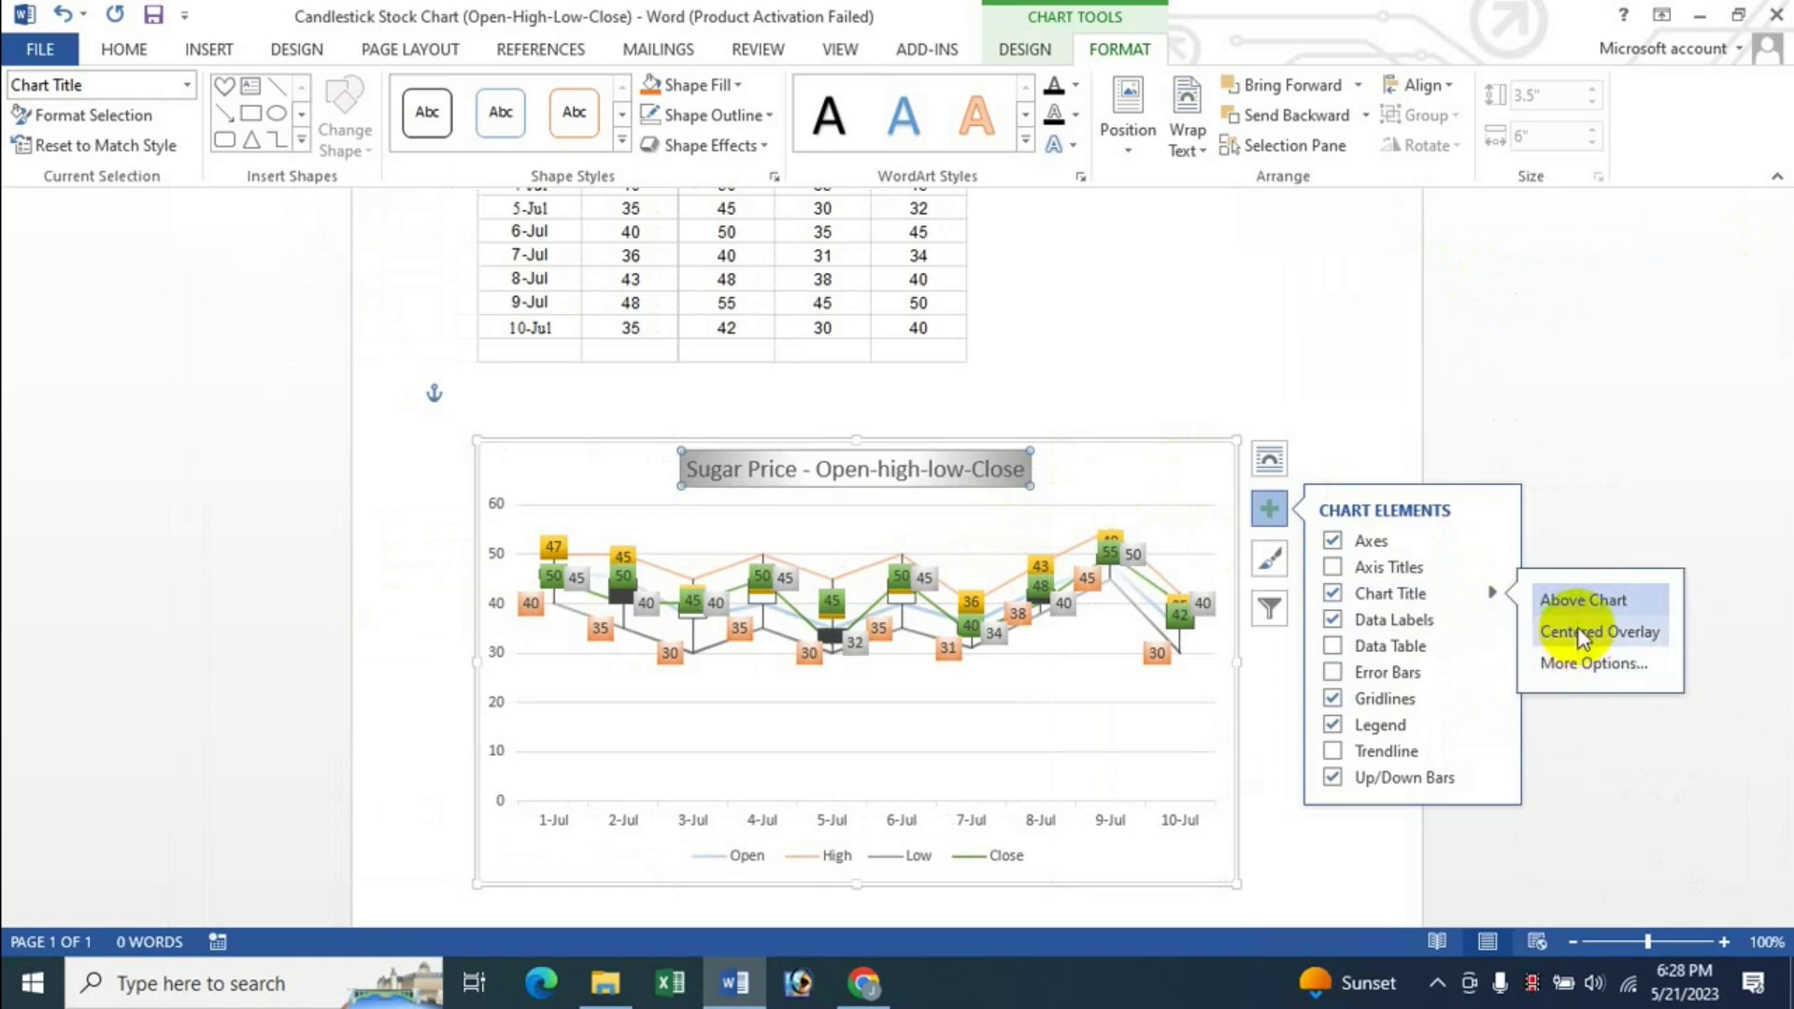
pyautogui.click(1588, 669)
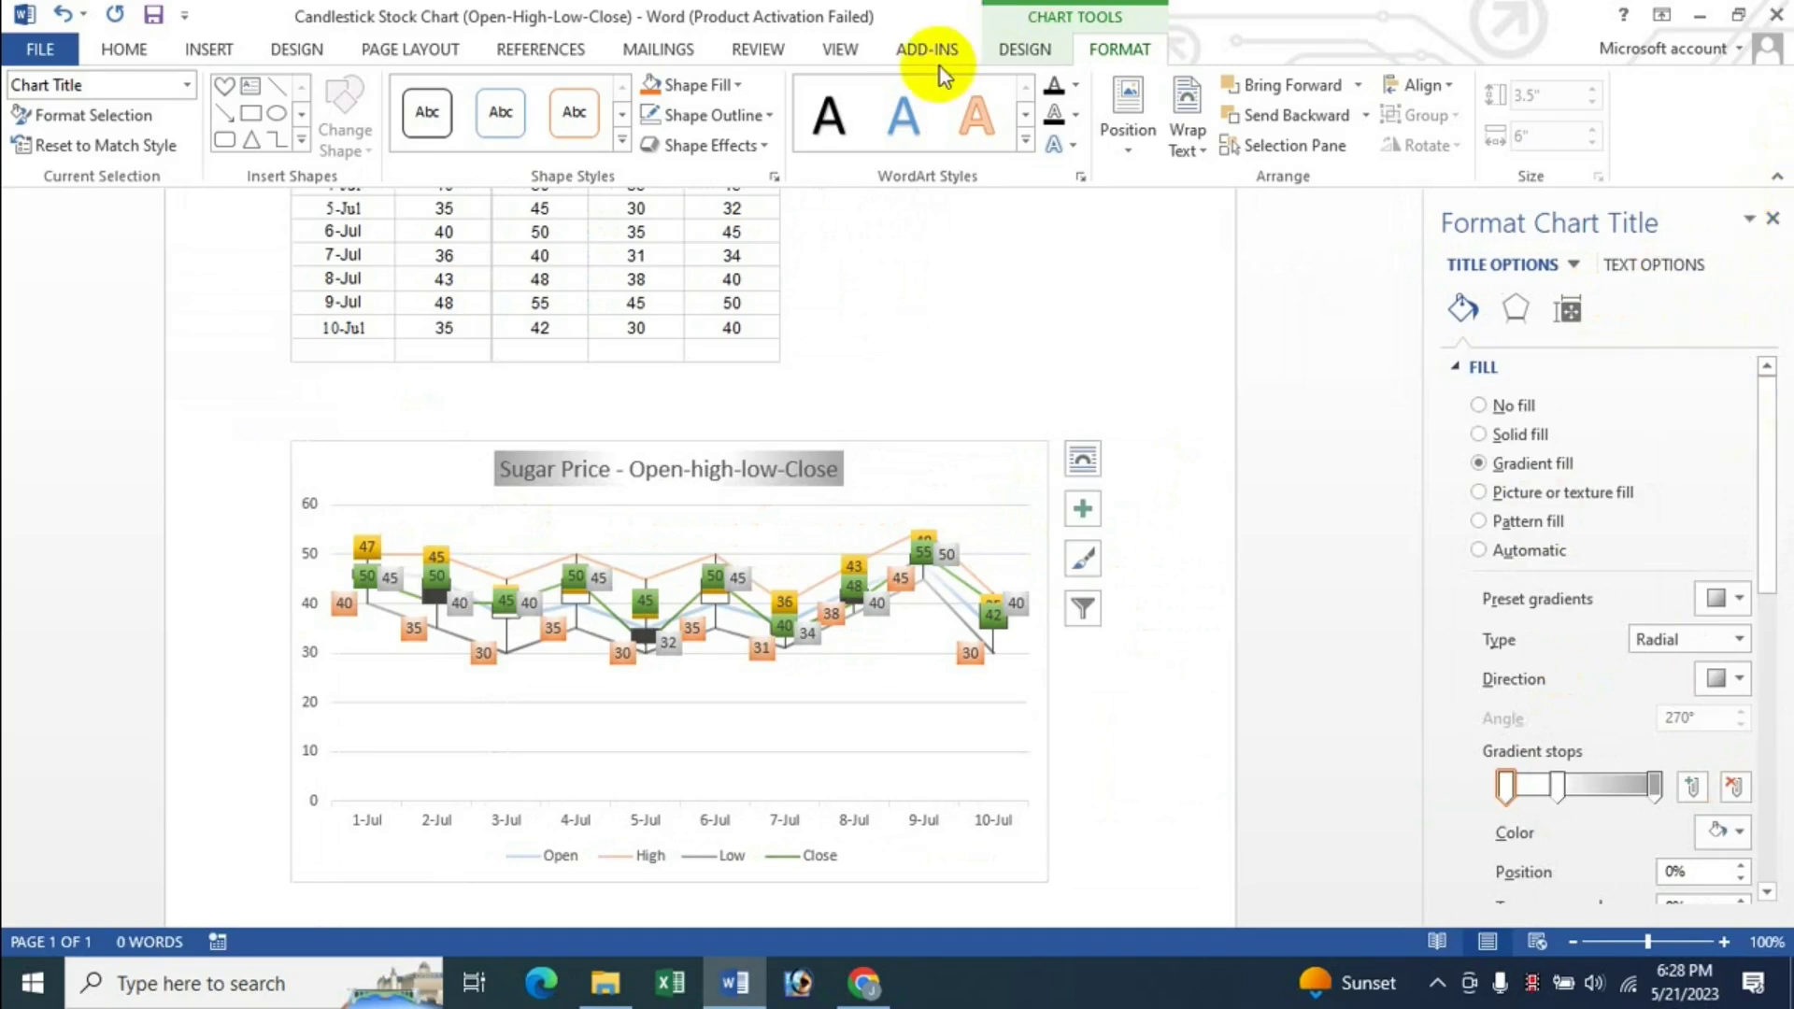
# Step: Check the chart title options via Add Chart Element on Chart Design, then select the legend
pyautogui.click(1025, 49)
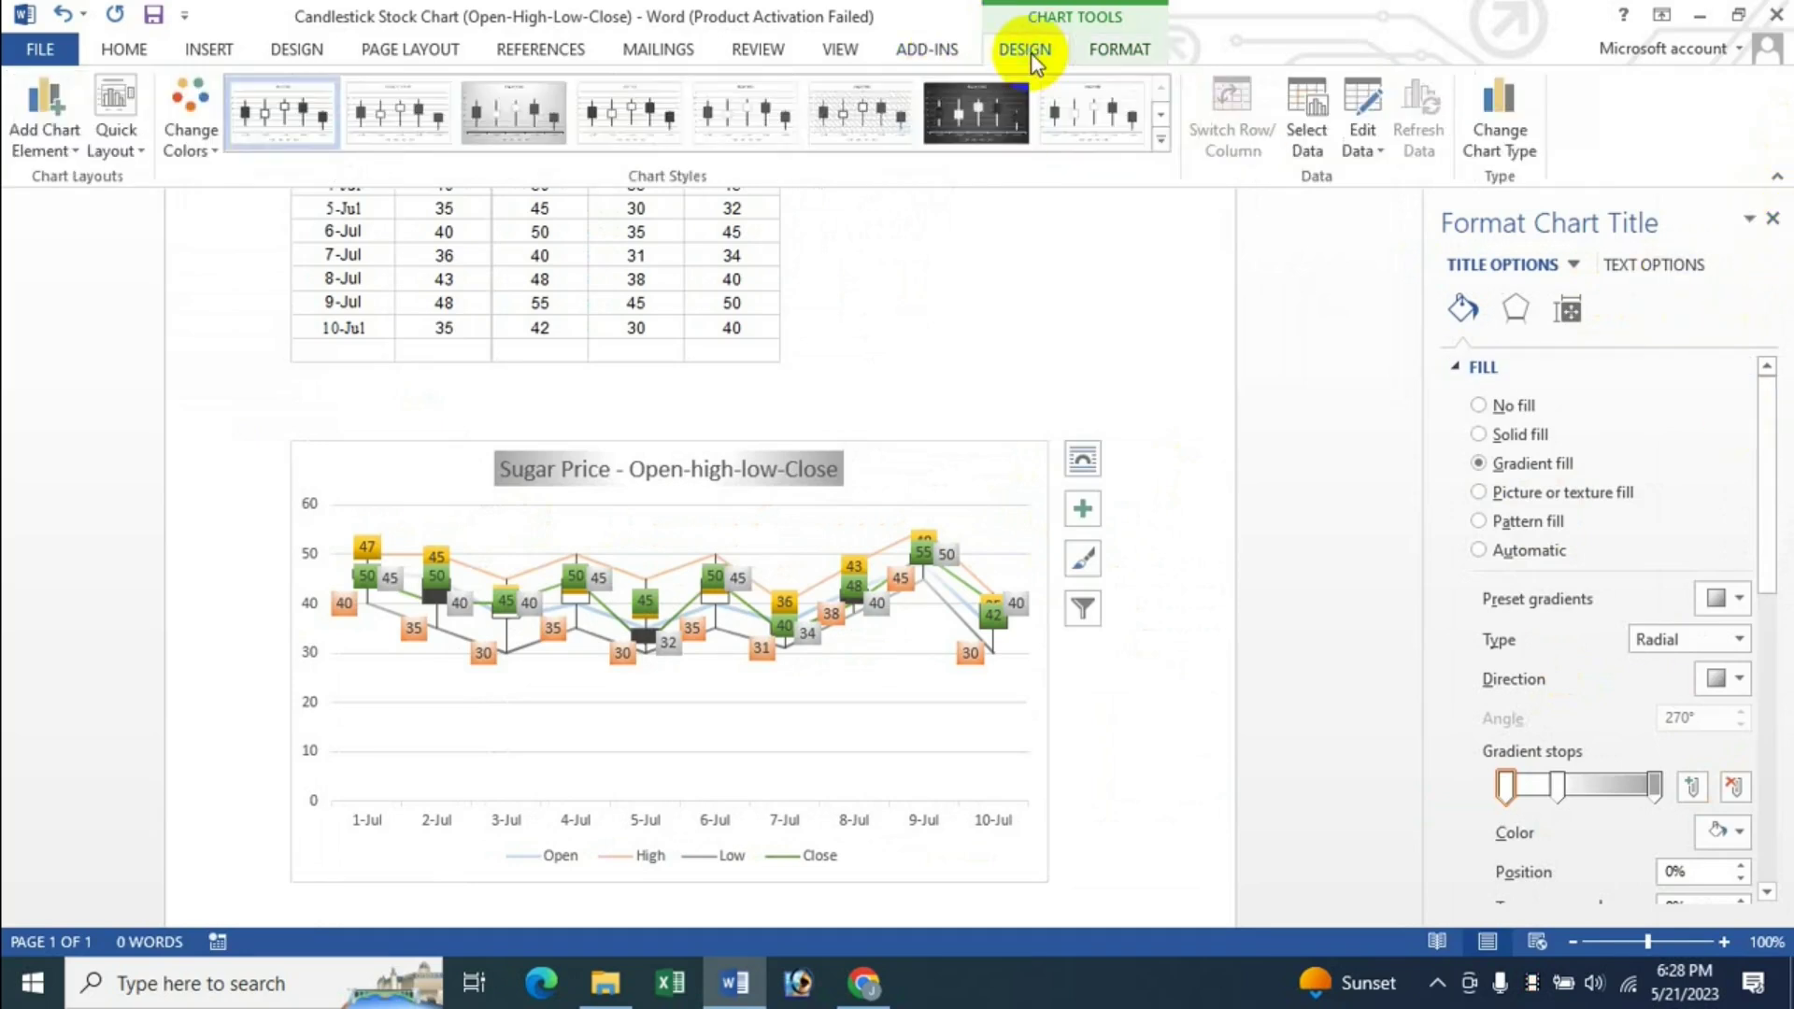
pyautogui.click(1774, 222)
pyautogui.click(45, 140)
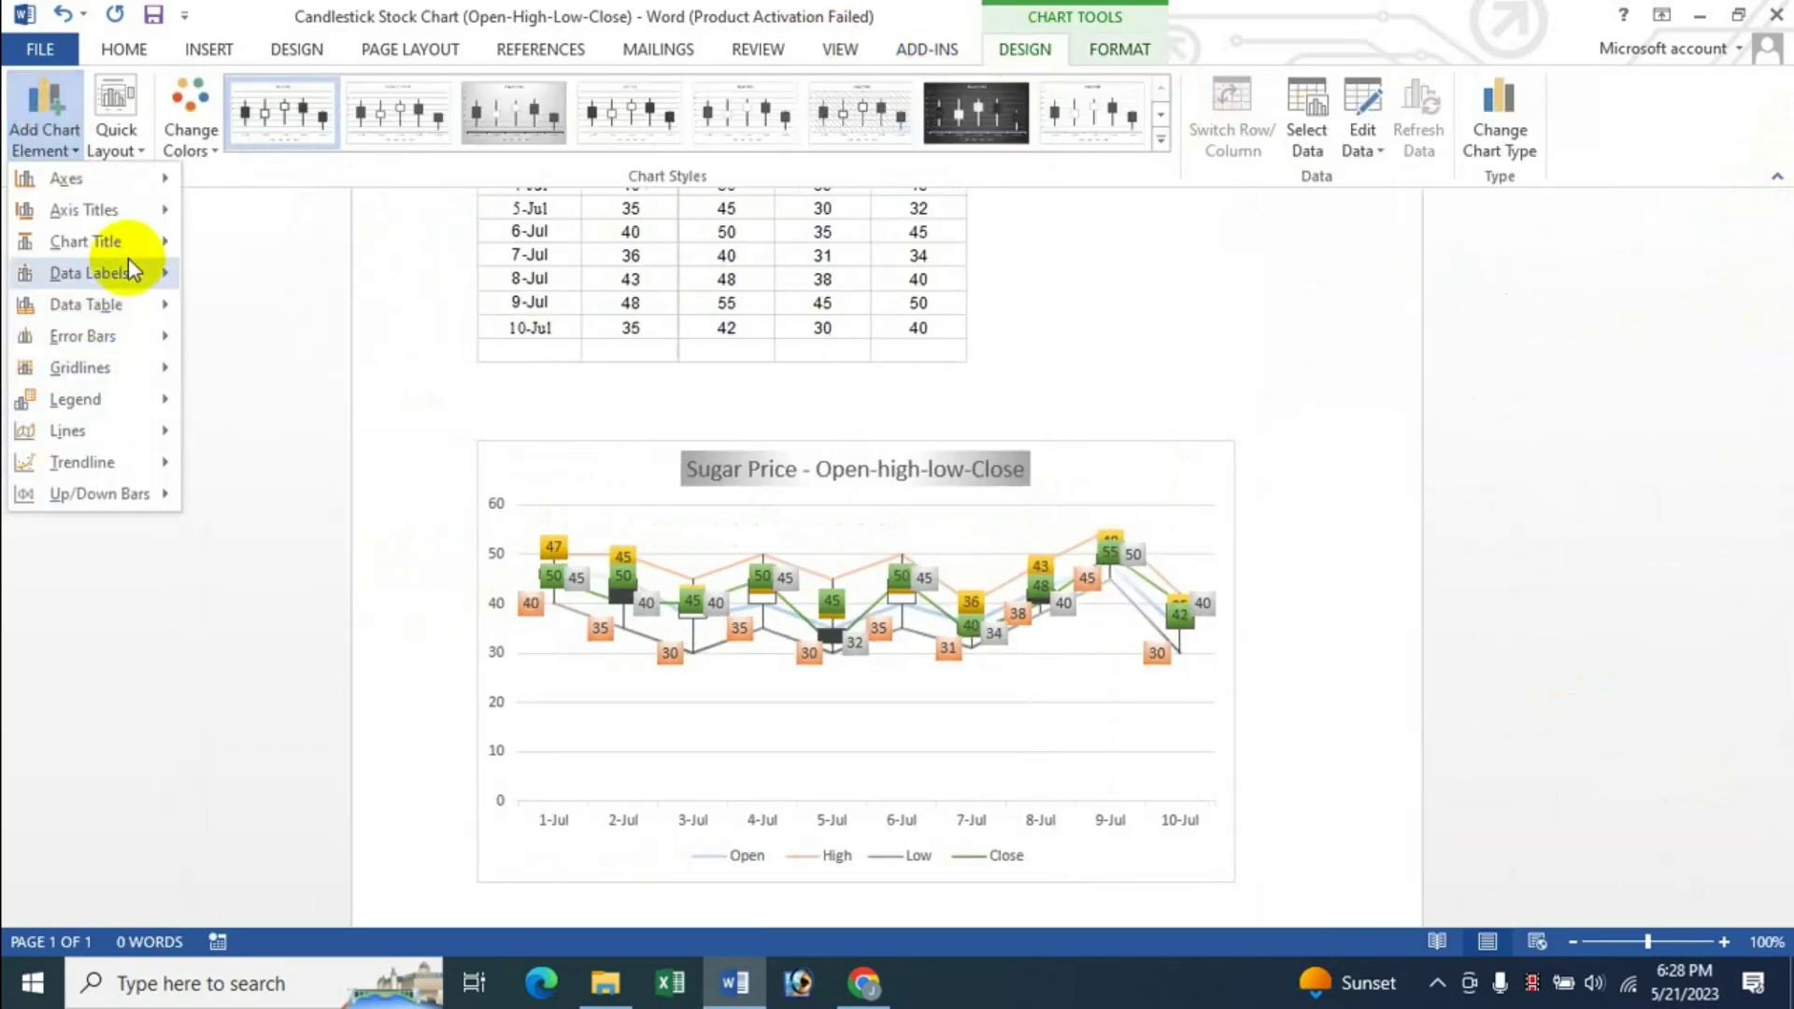
pyautogui.moveTo(86, 241)
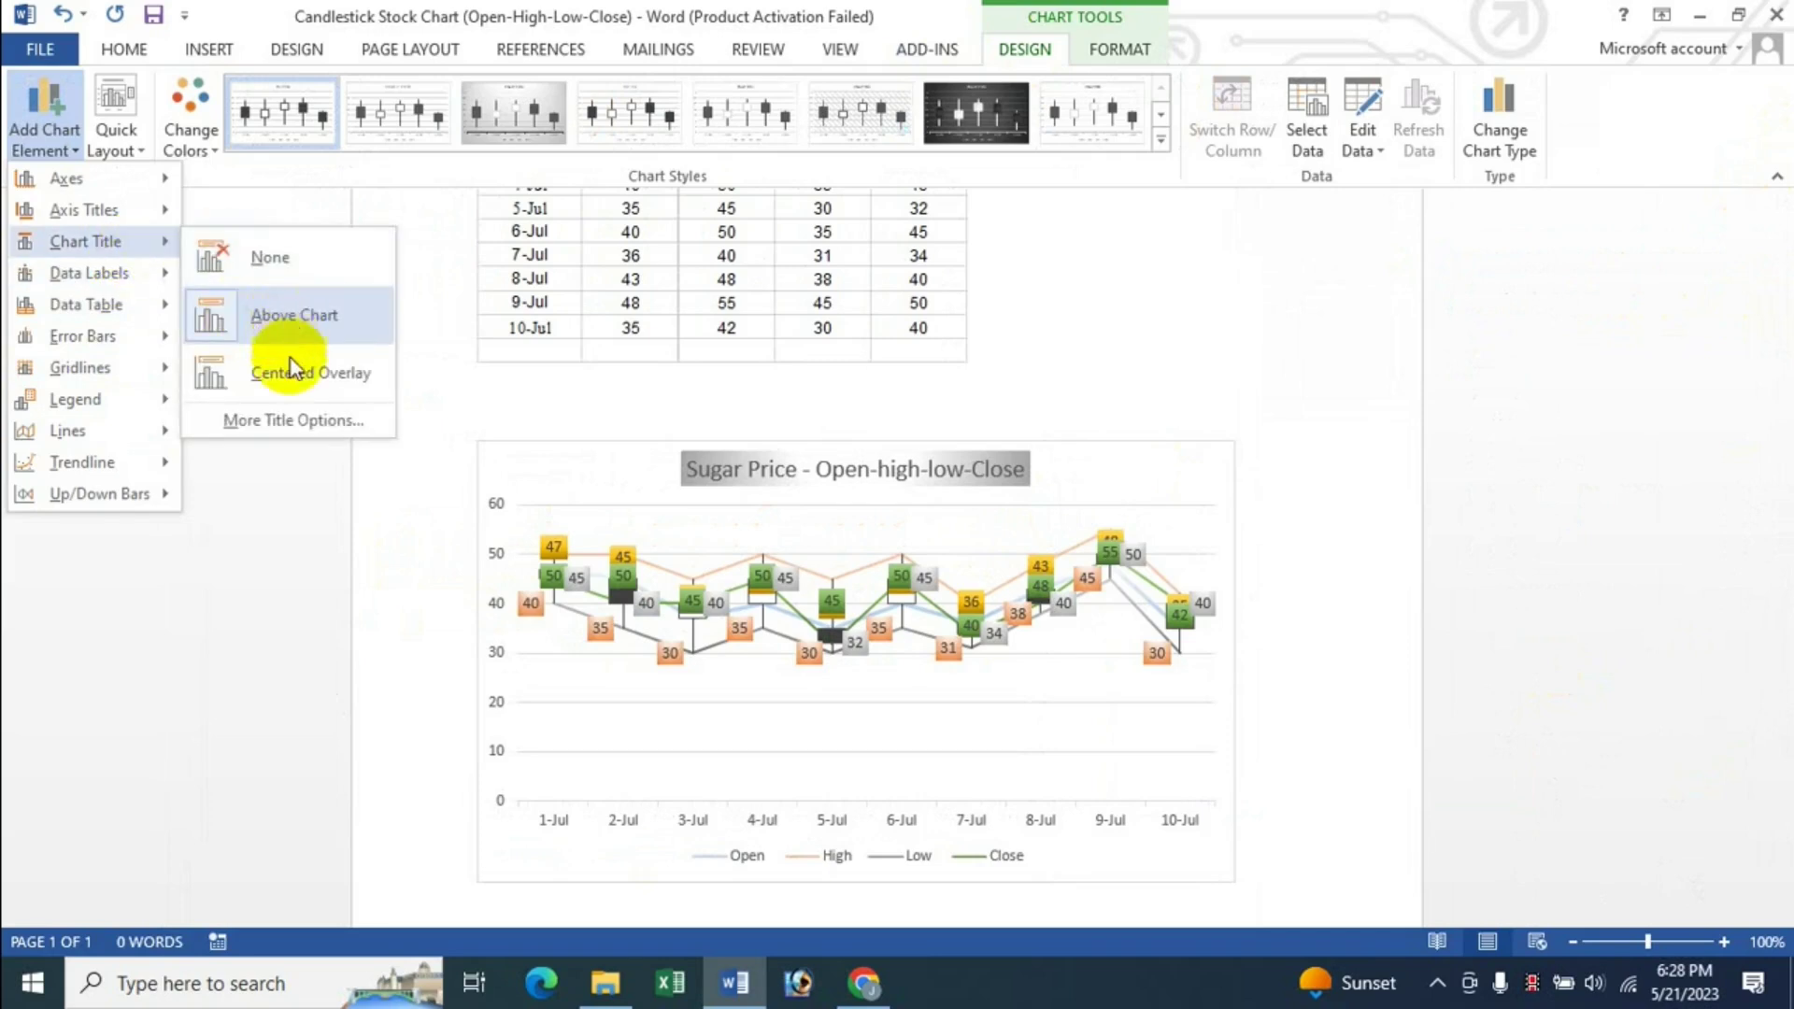
pyautogui.click(288, 419)
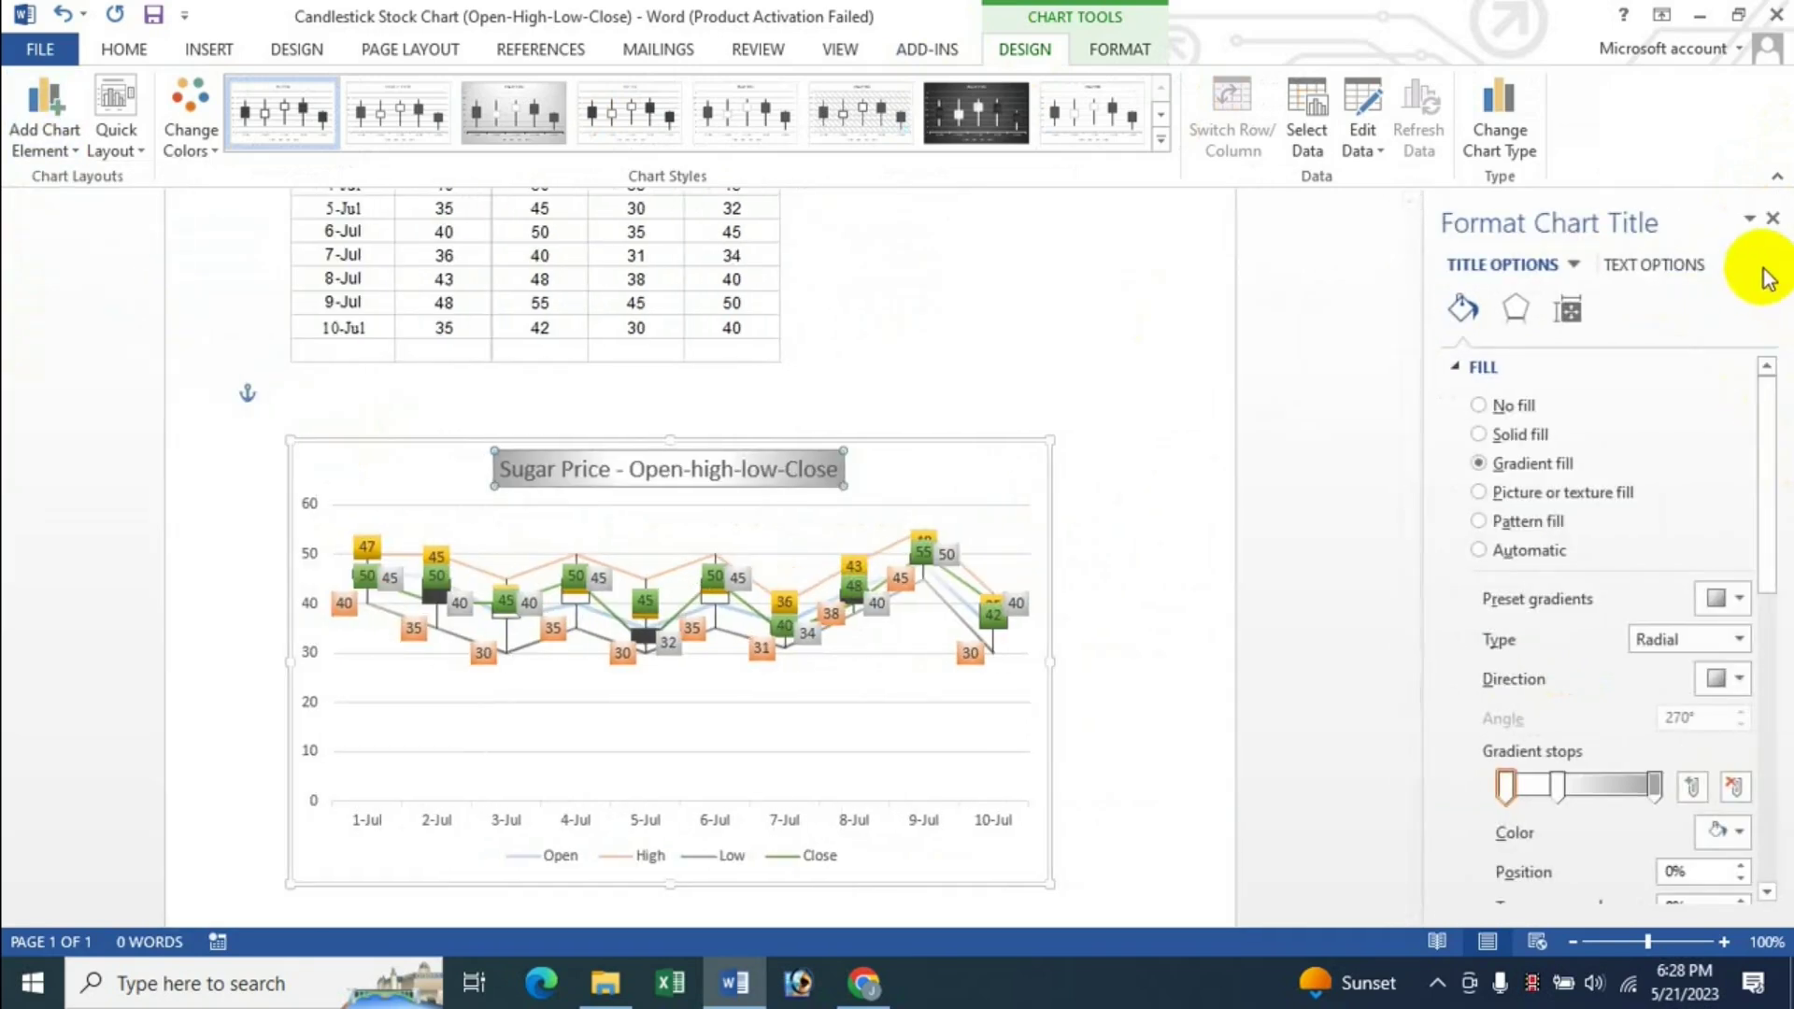
pyautogui.click(1773, 218)
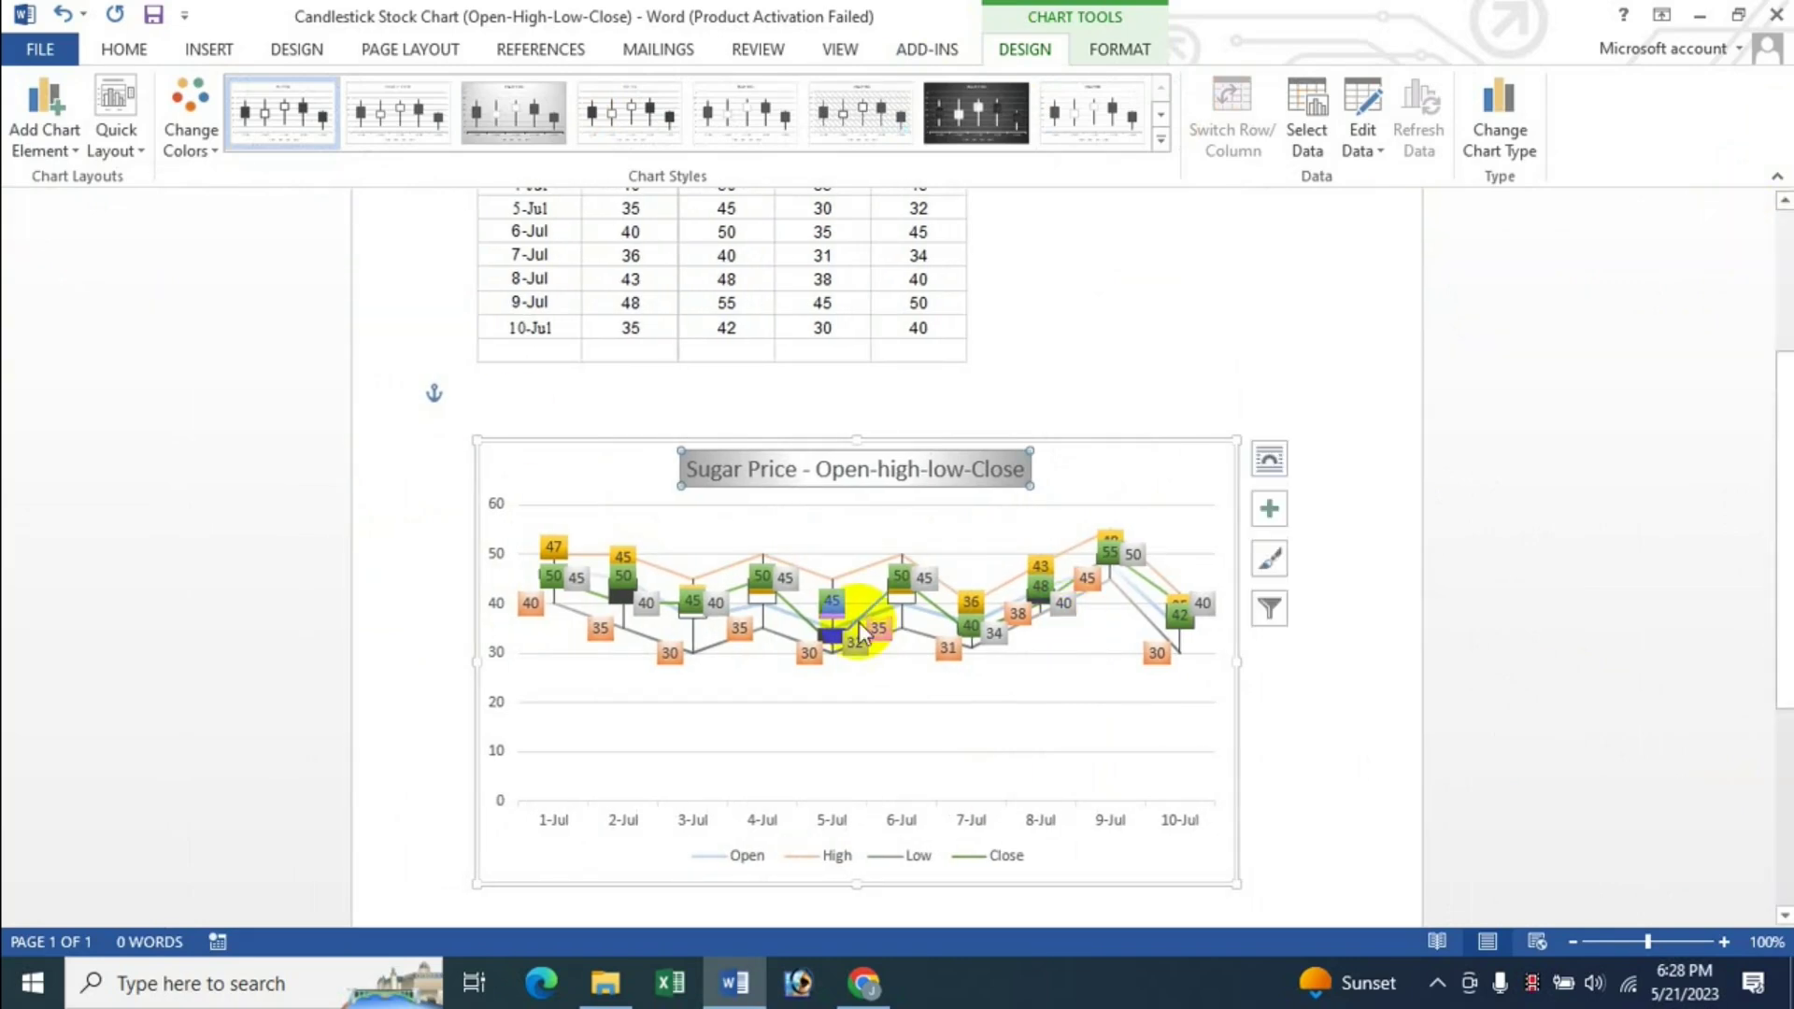
pyautogui.click(804, 860)
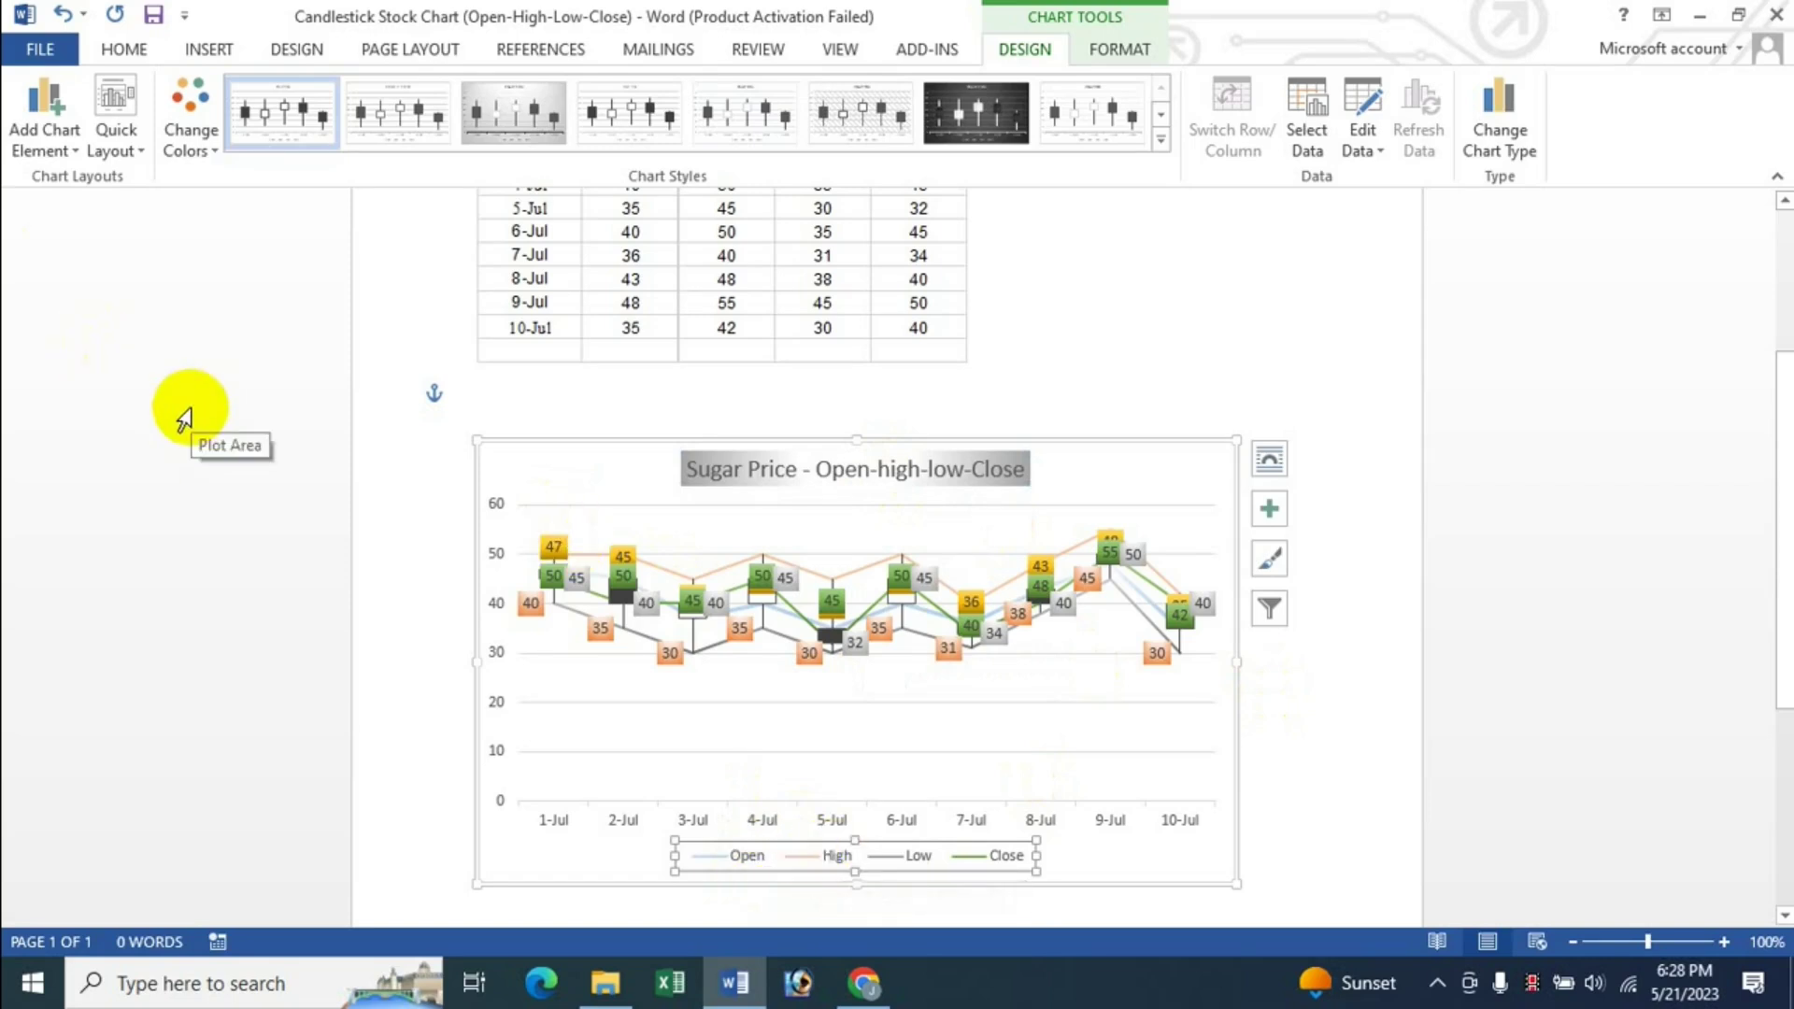
# Step: Try the legend at Left, Top and Top Right before settling on Bottom
pyautogui.click(1105, 56)
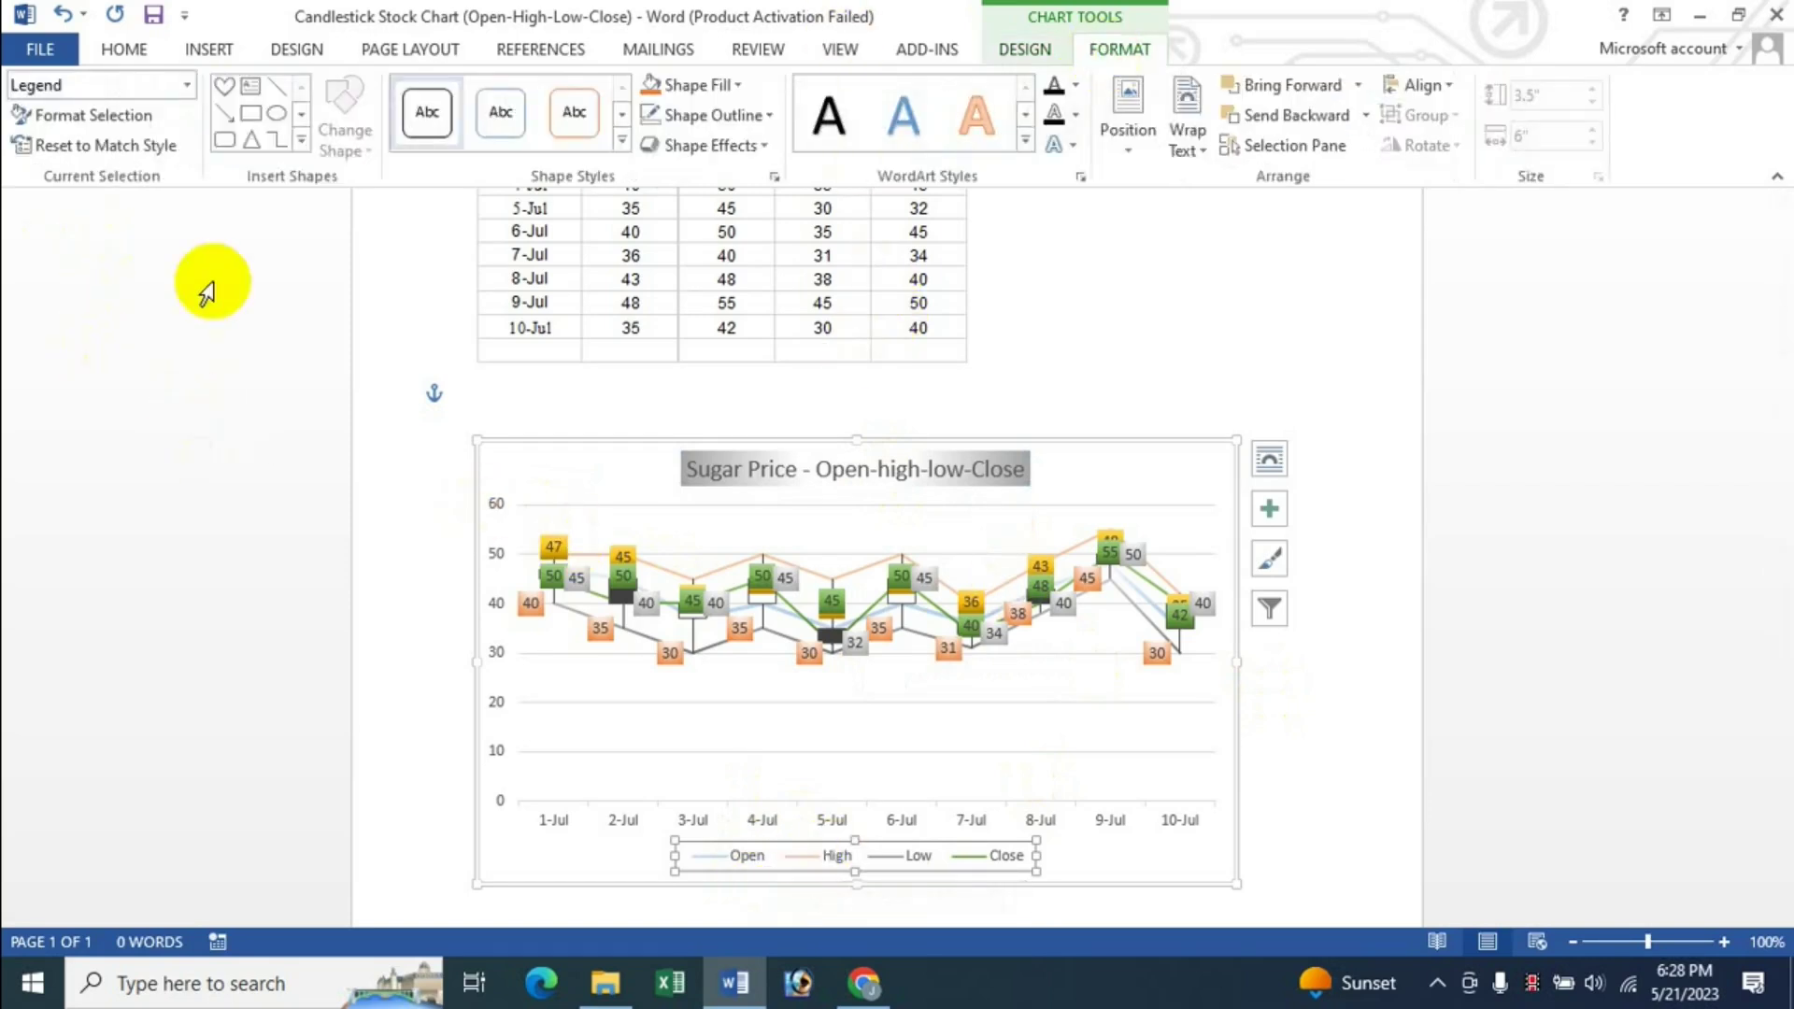
pyautogui.click(93, 115)
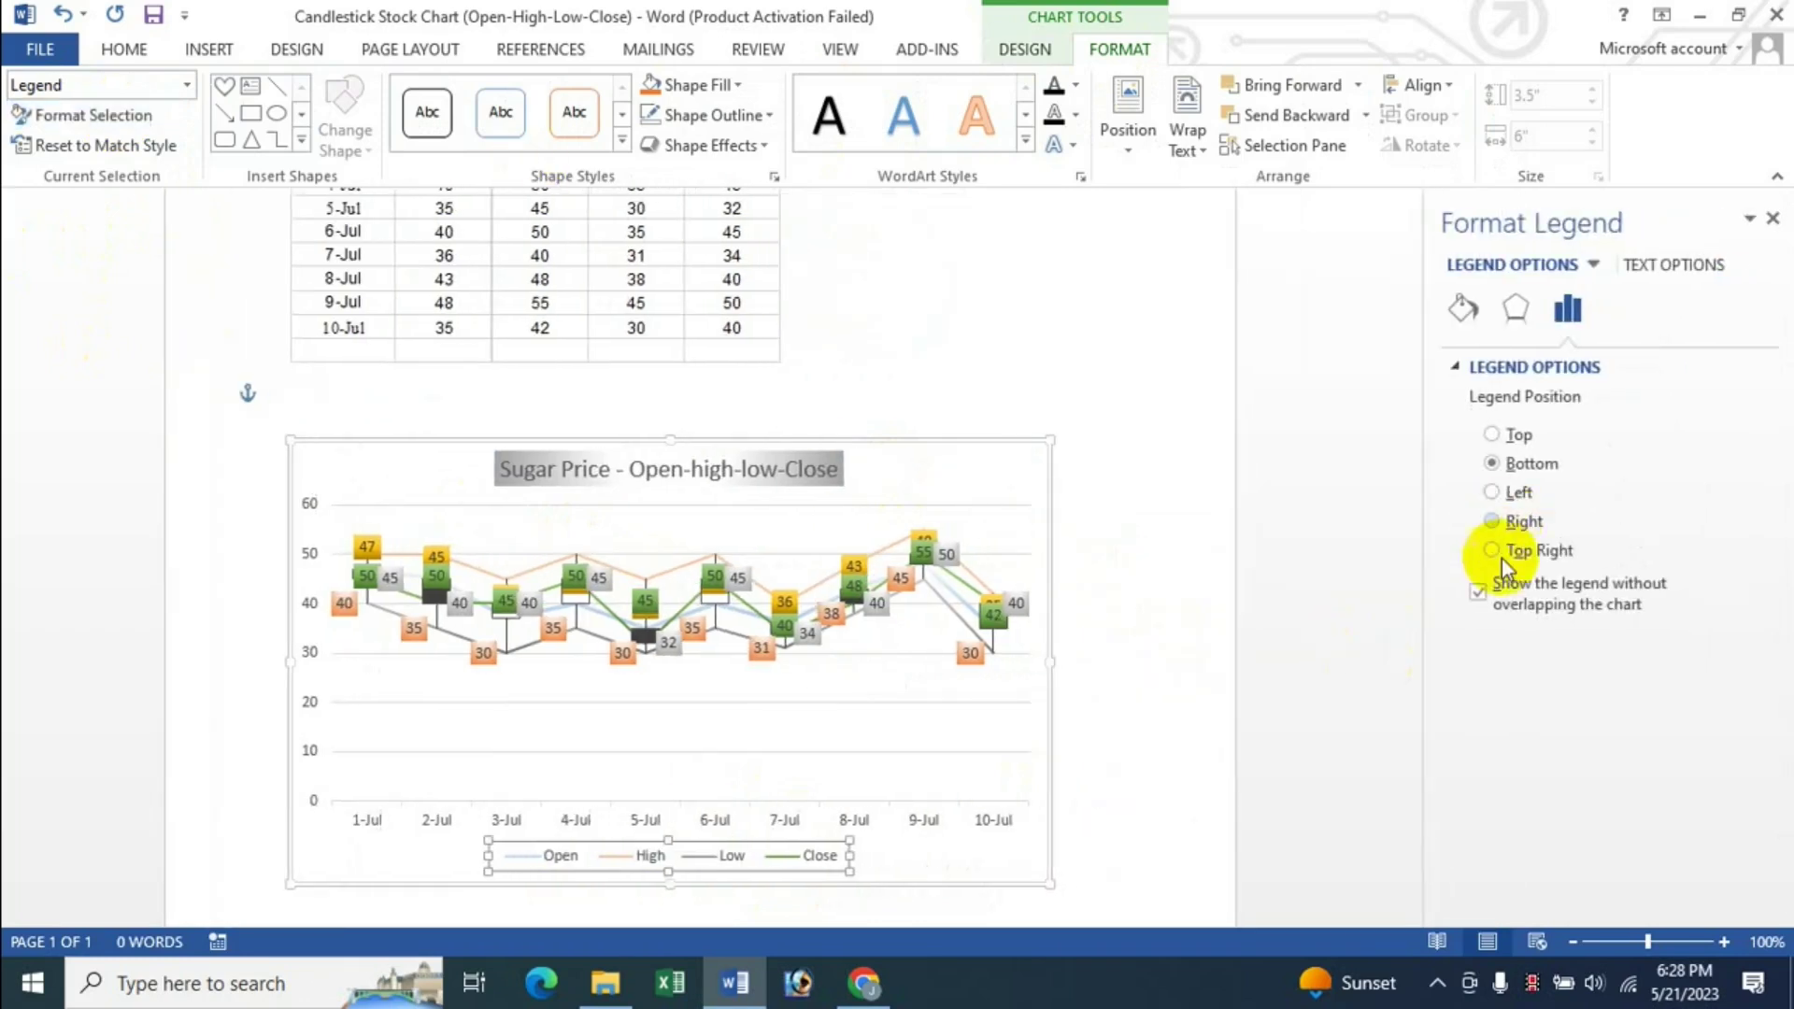
pyautogui.click(1516, 494)
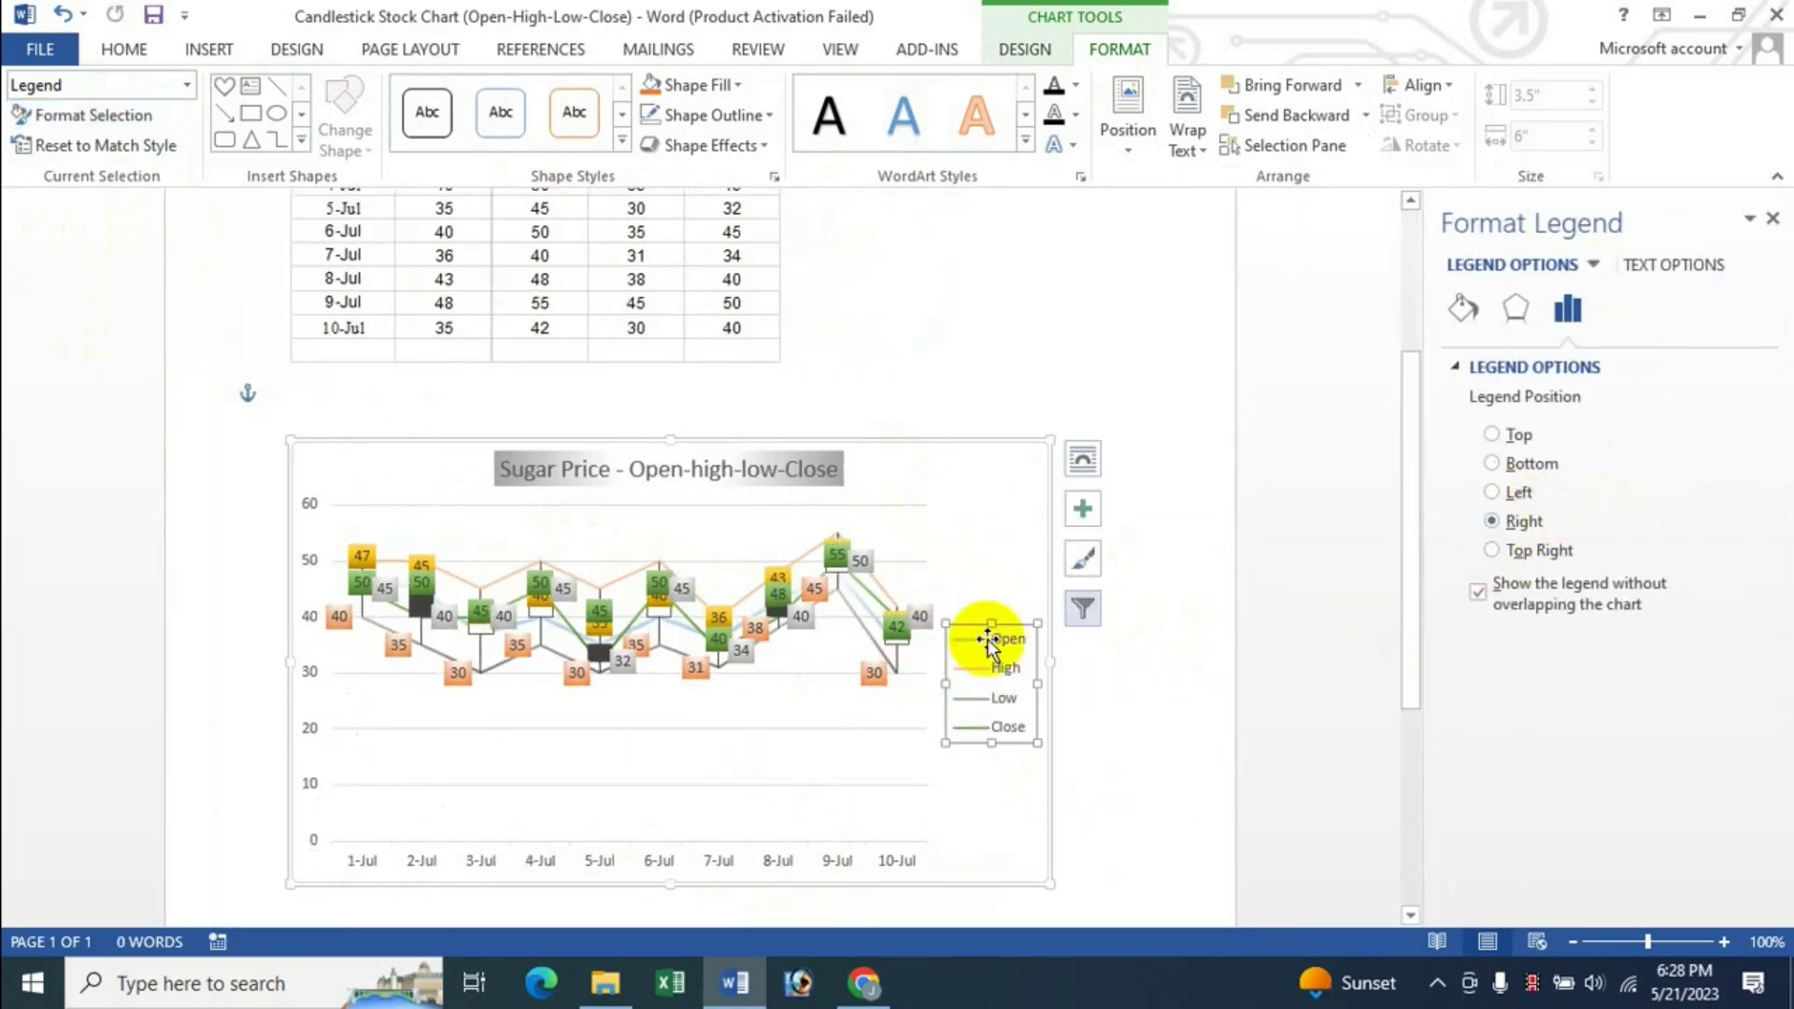
pyautogui.click(1492, 435)
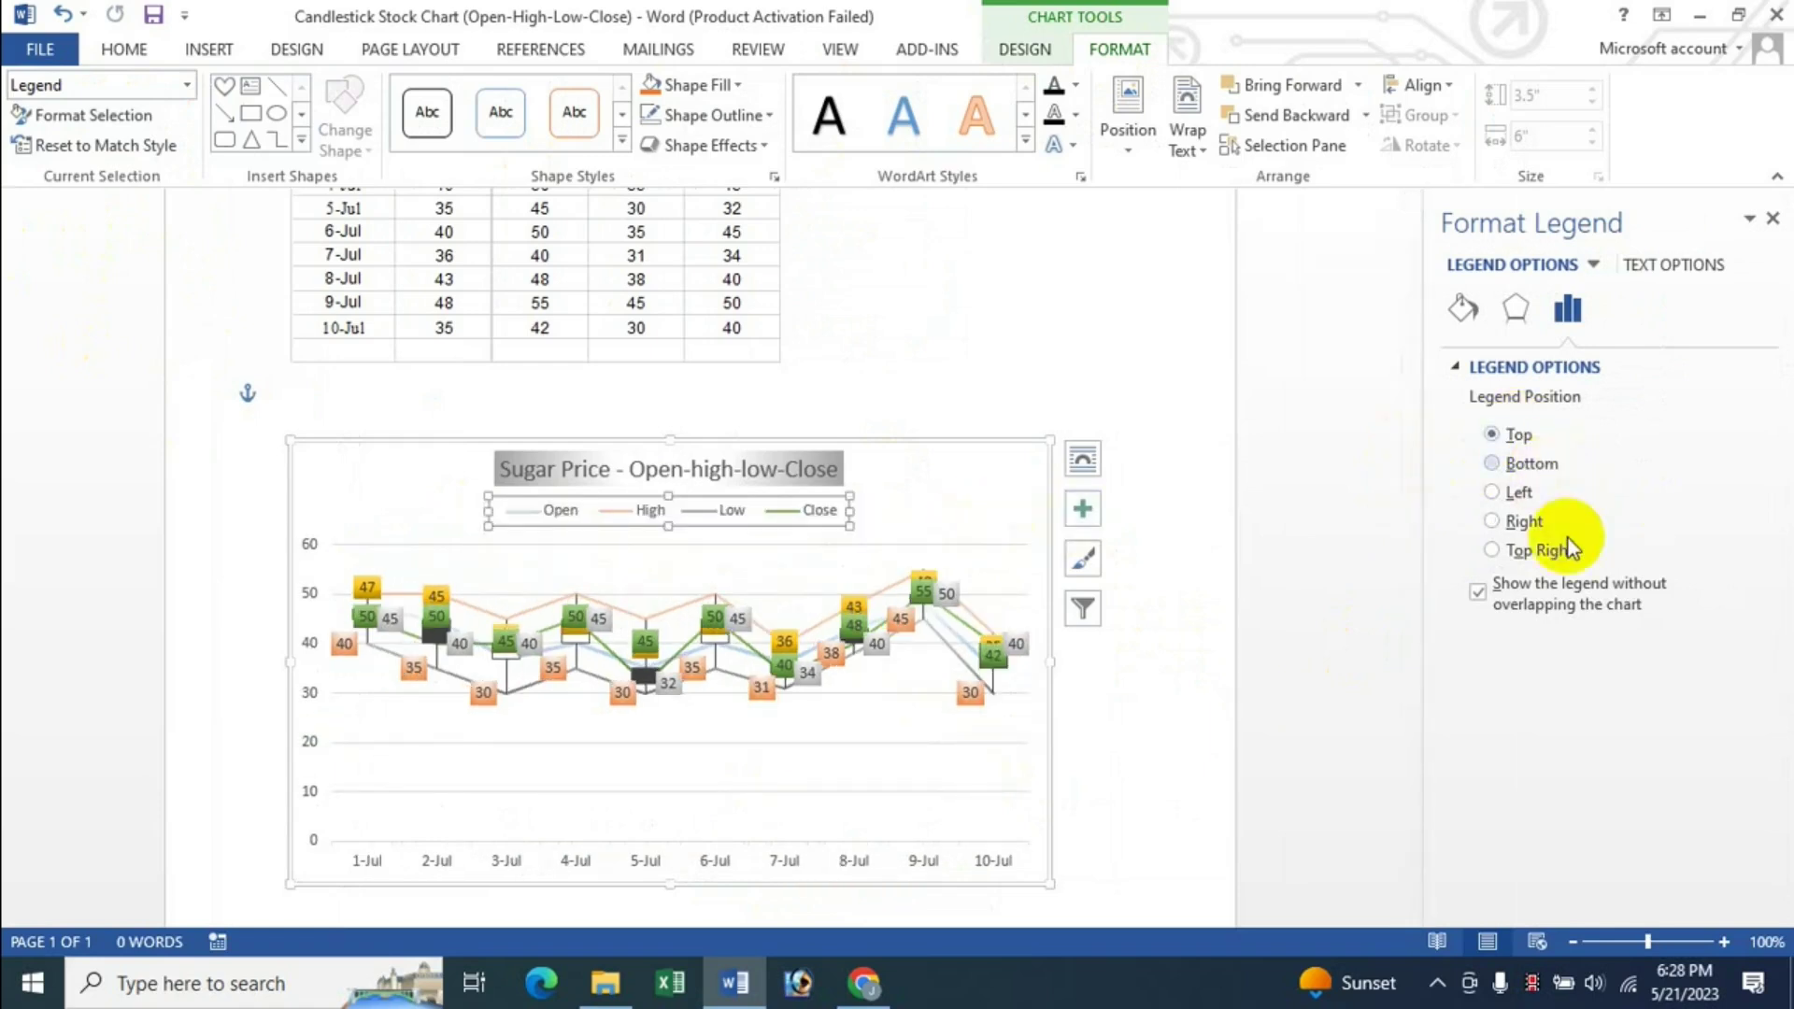
pyautogui.click(1523, 556)
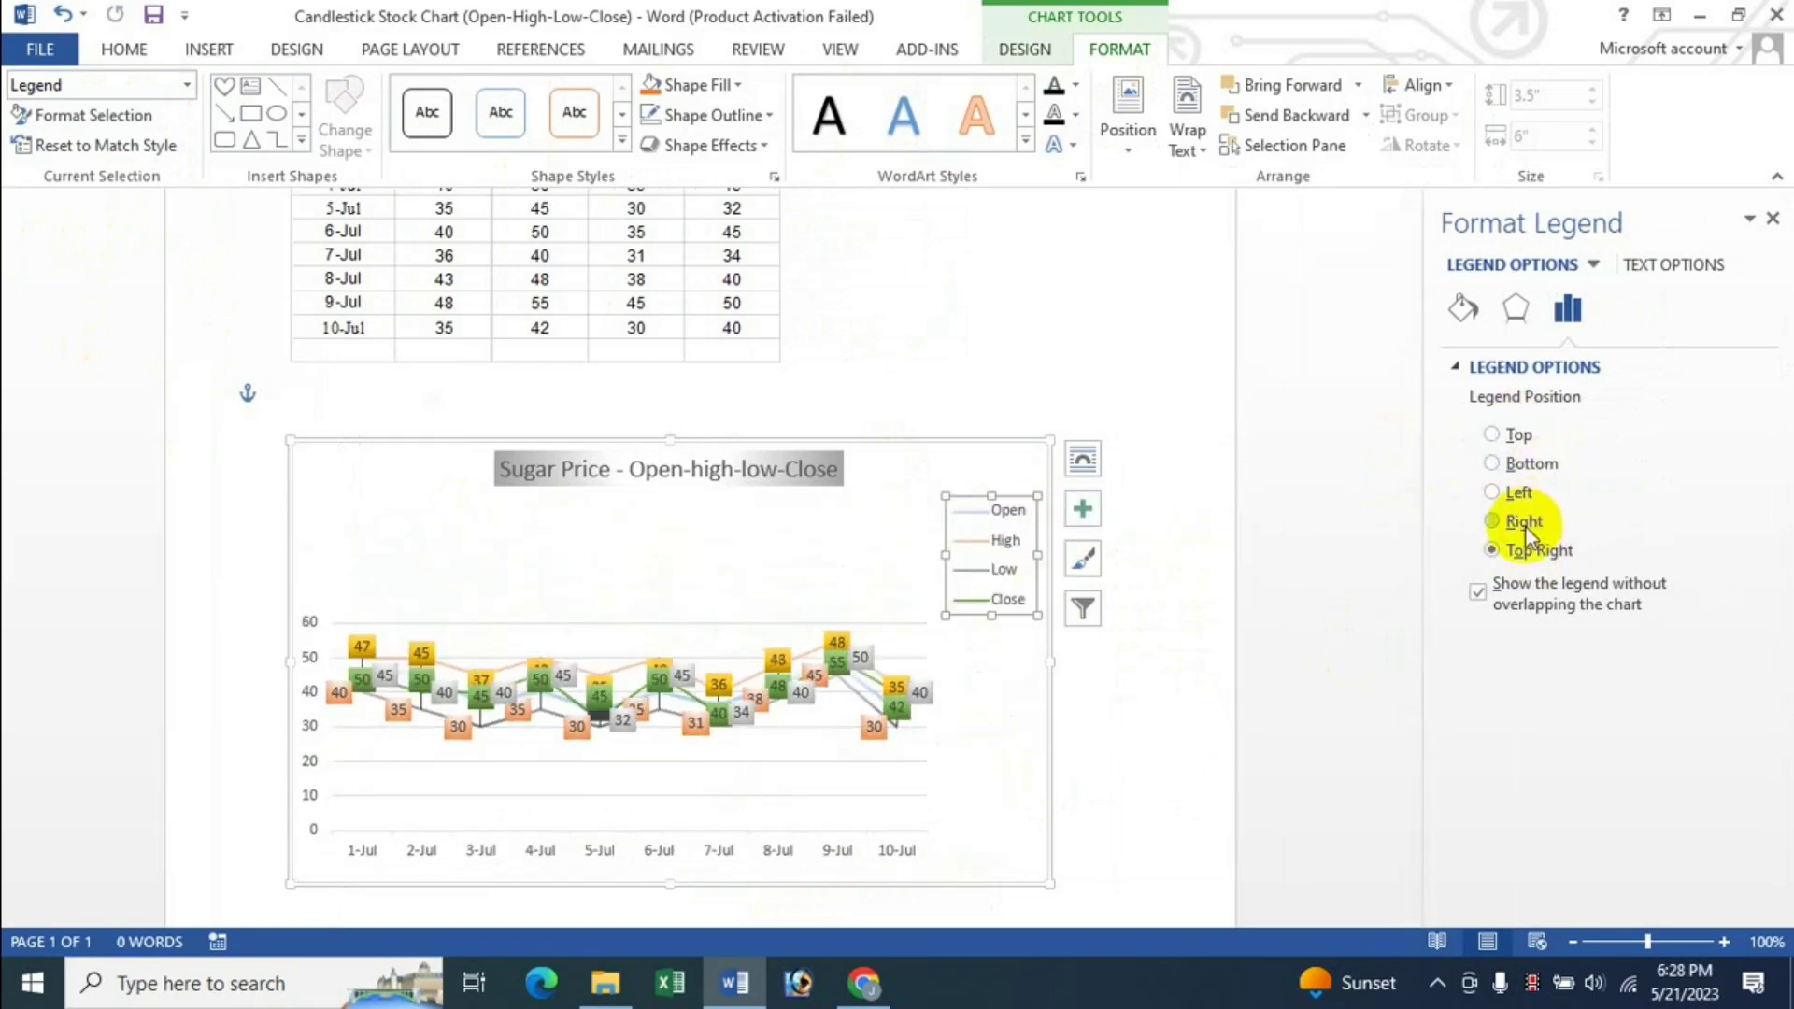
pyautogui.click(1513, 466)
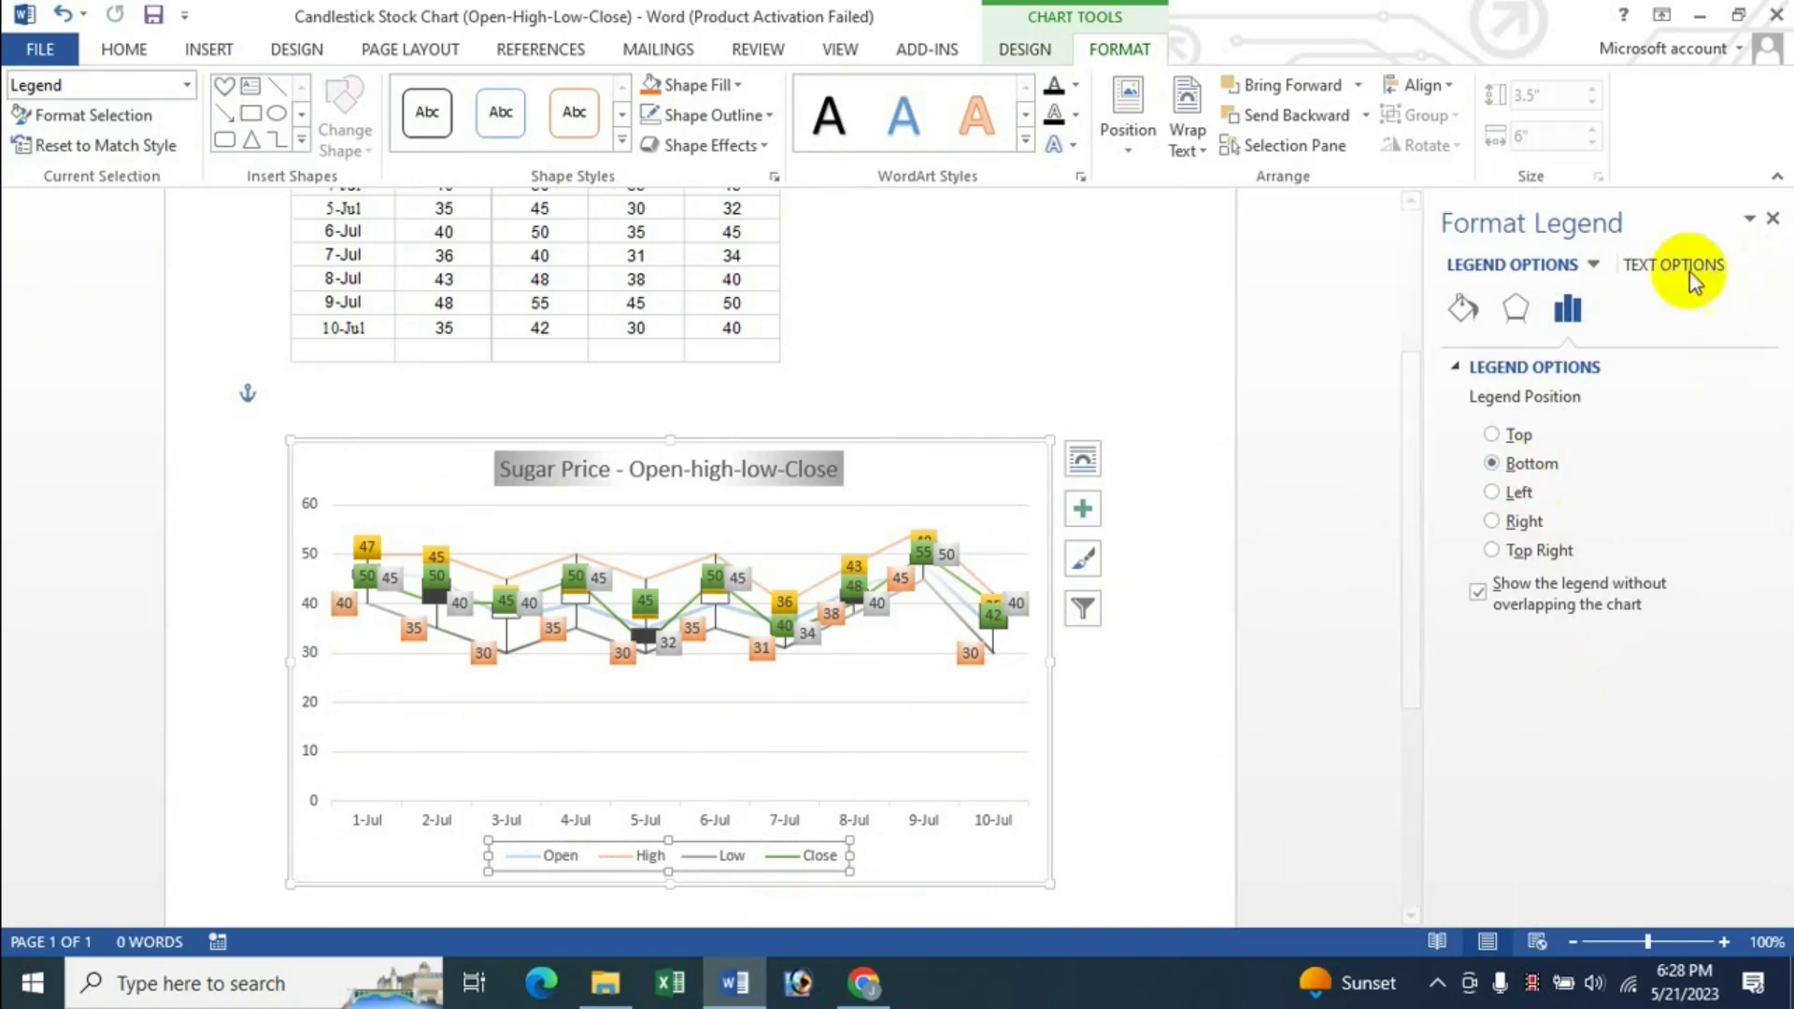
# Step: Apply a gold preset gradient fill to the legend
pyautogui.click(1465, 314)
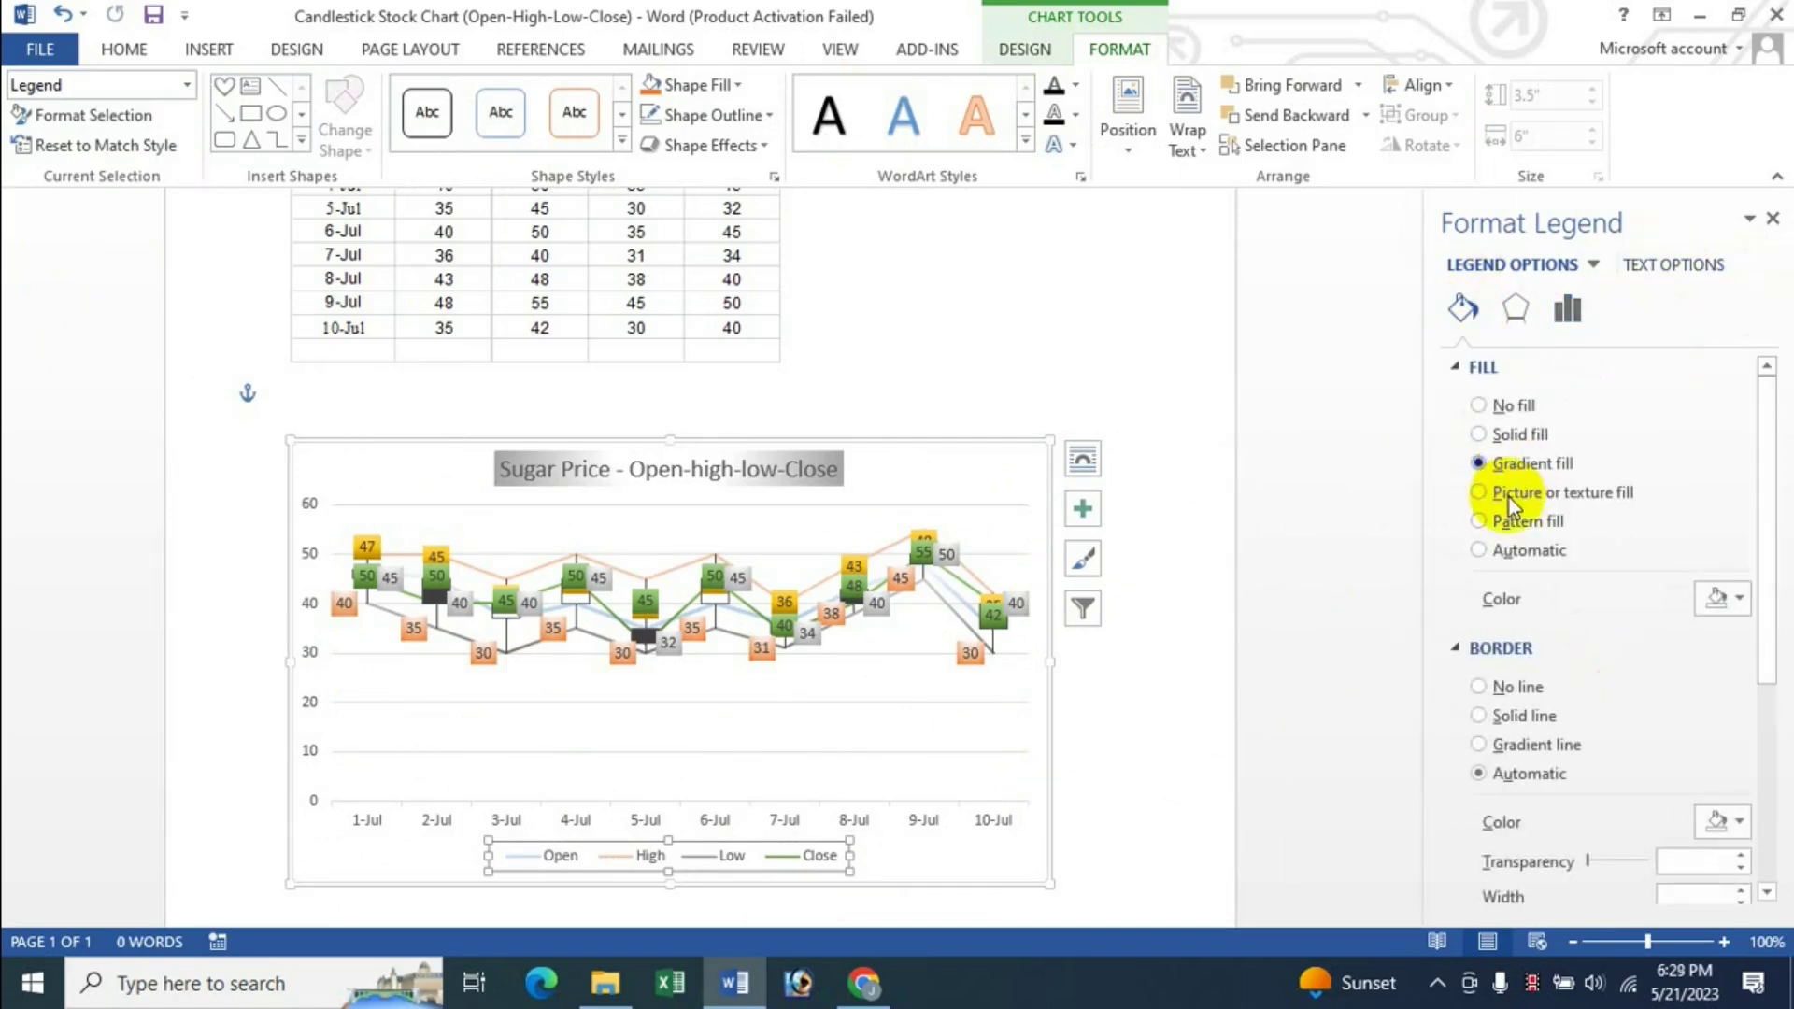
pyautogui.click(1723, 598)
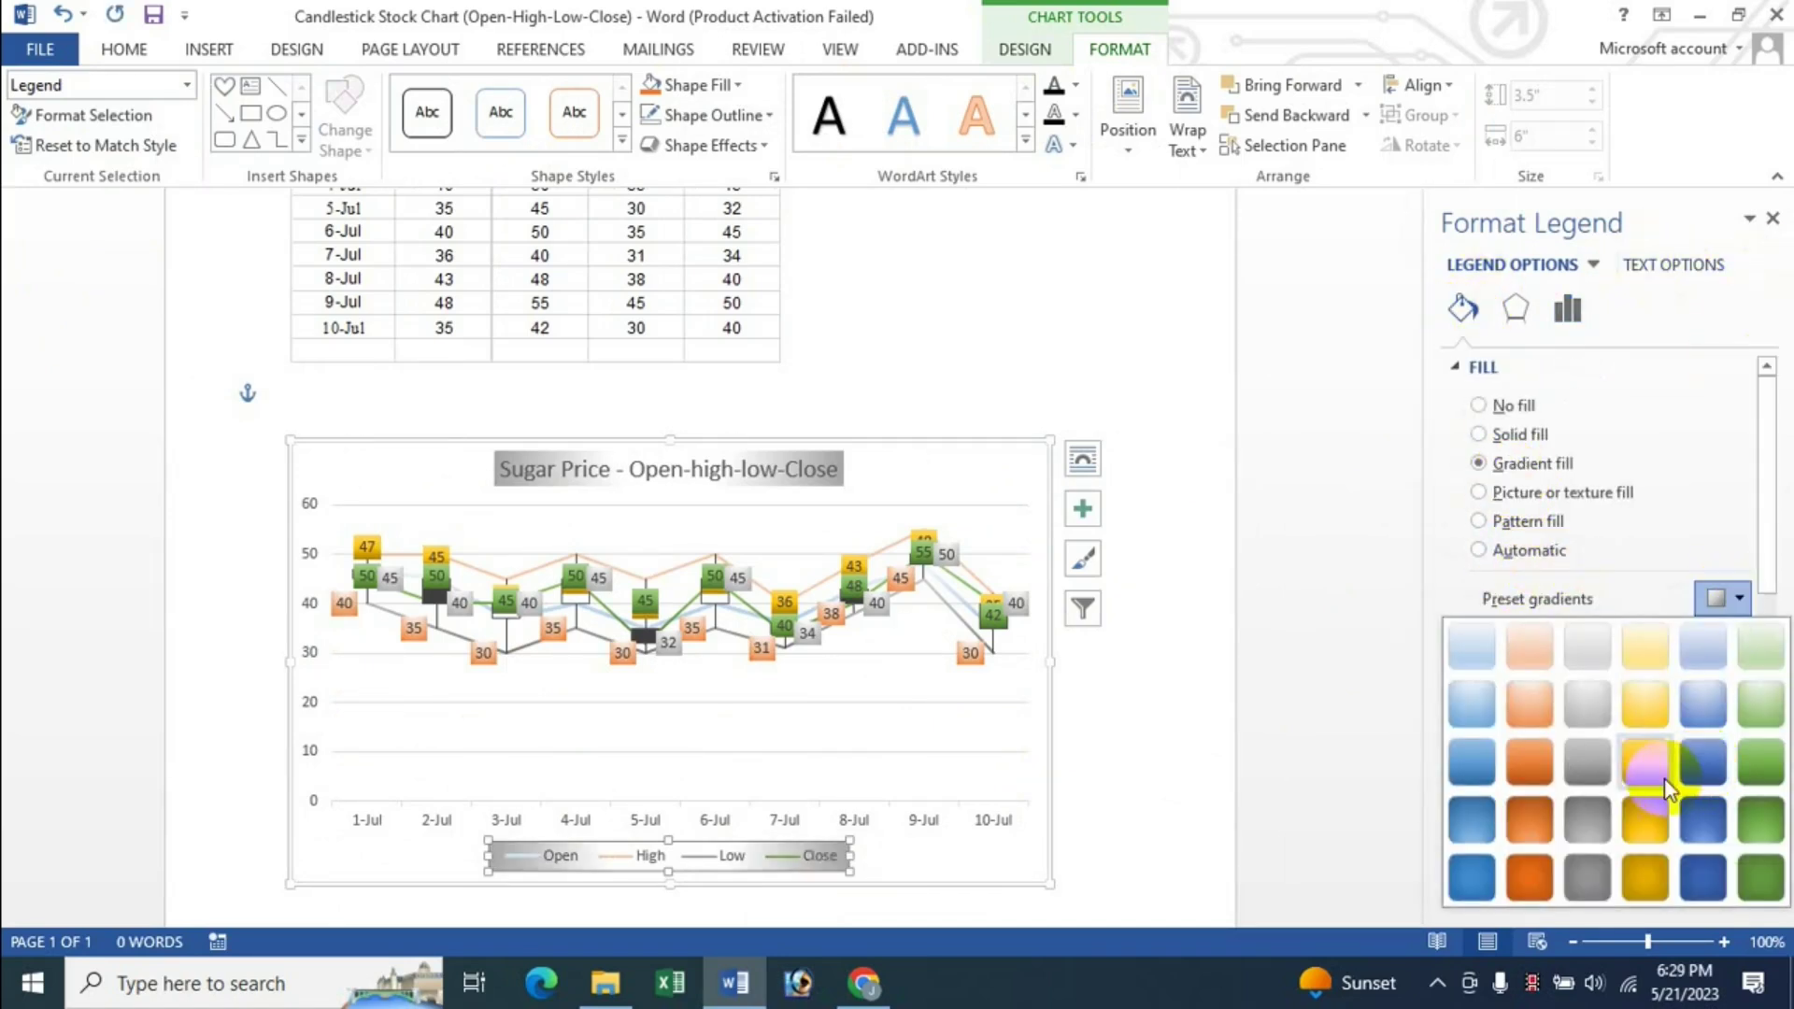
pyautogui.click(1663, 776)
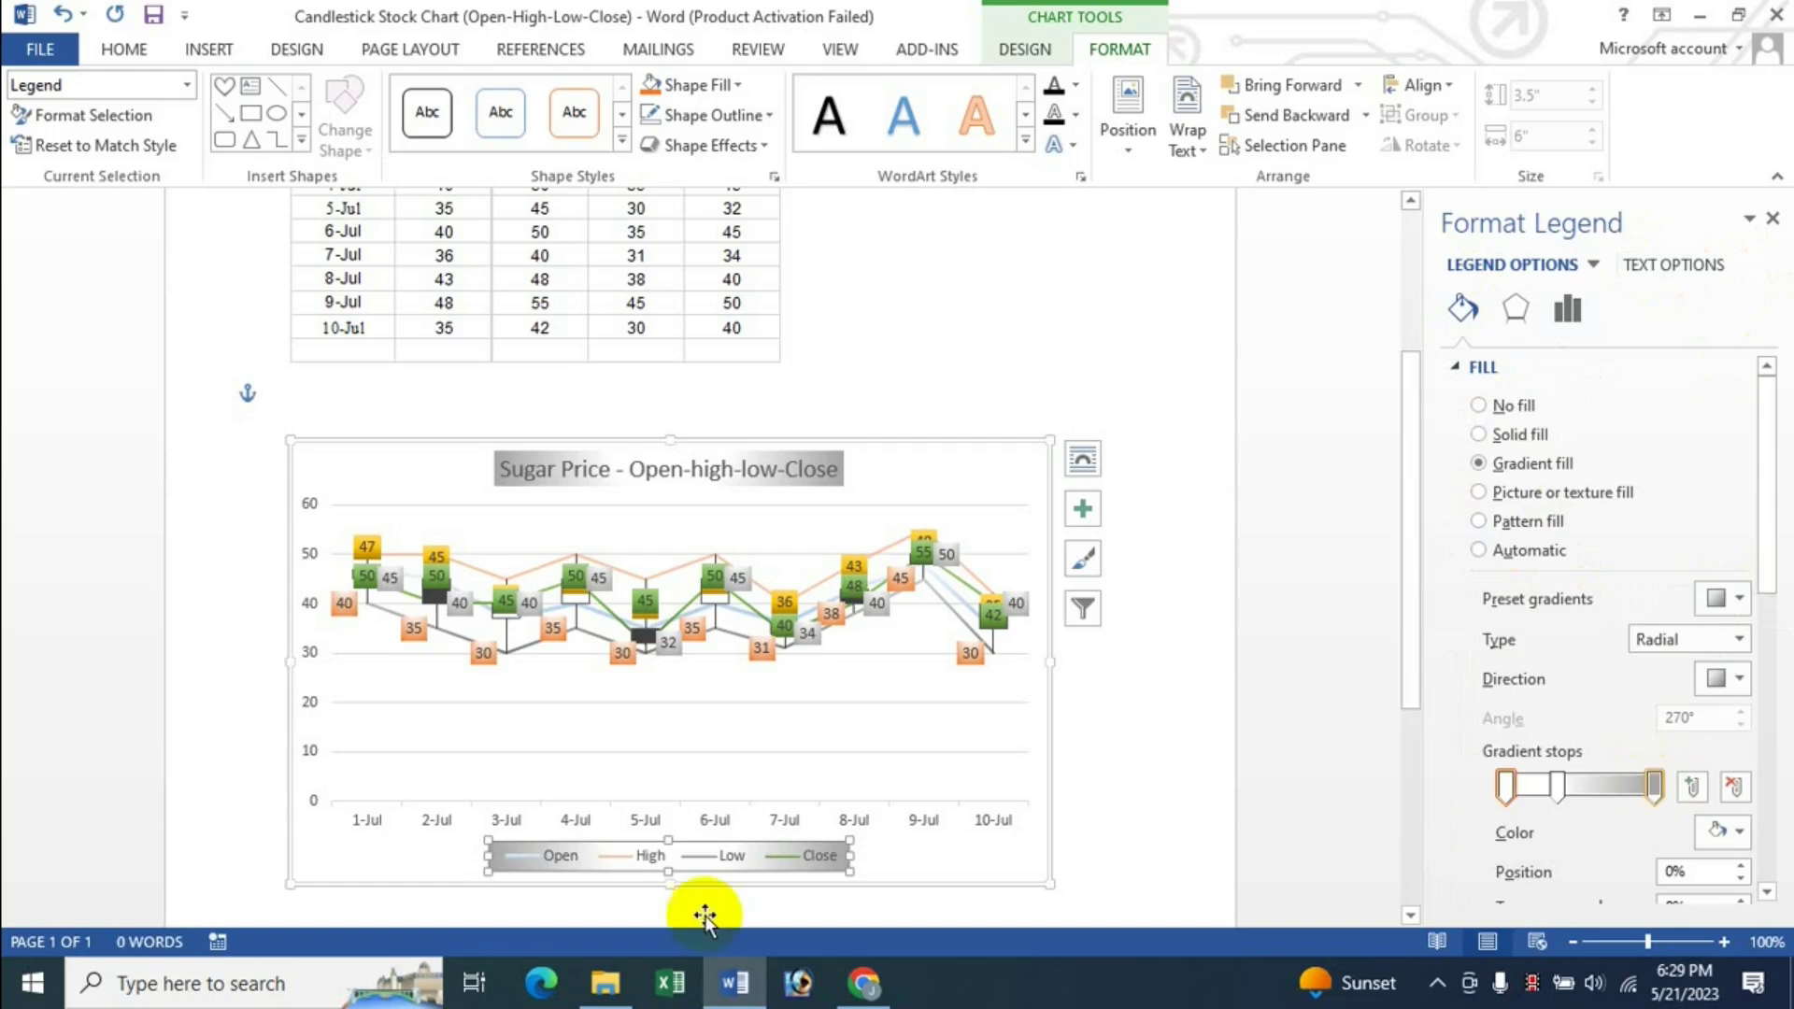
pyautogui.click(1773, 217)
# Step: Reopen and close the legend formatting options from a double-click and its shortcut menu
pyautogui.doubleClick(780, 850)
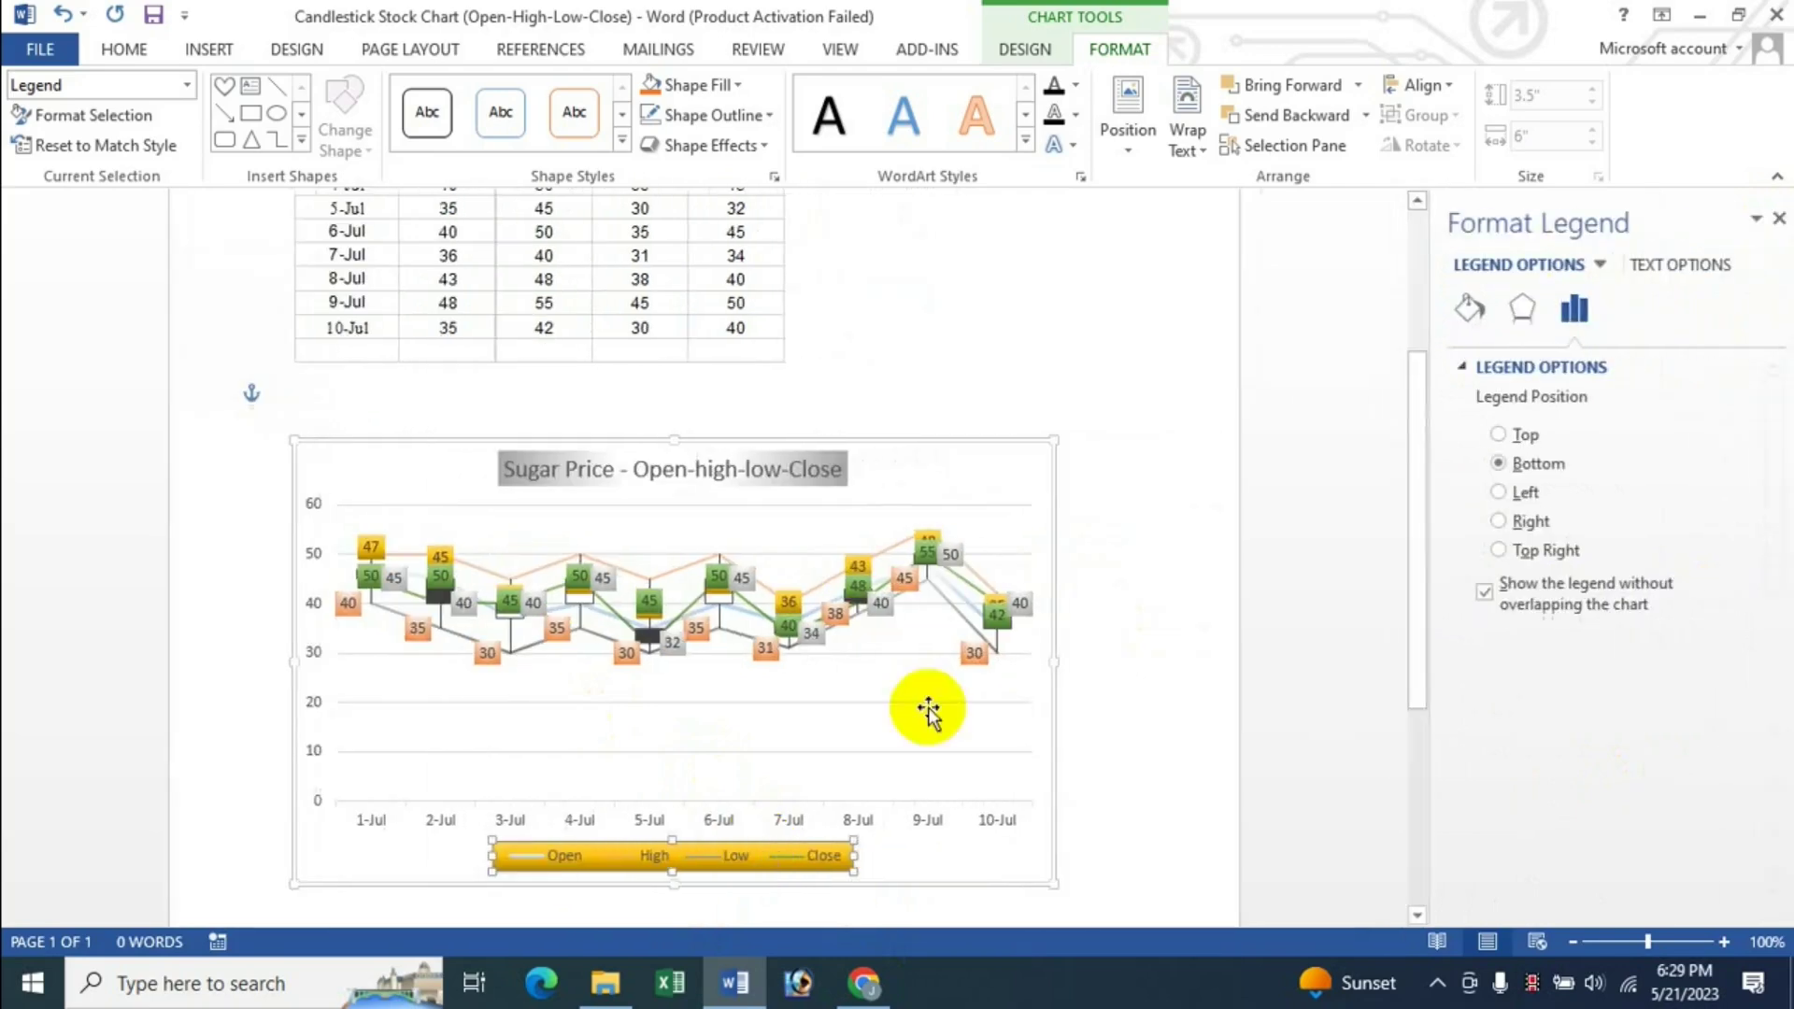
pyautogui.click(1771, 219)
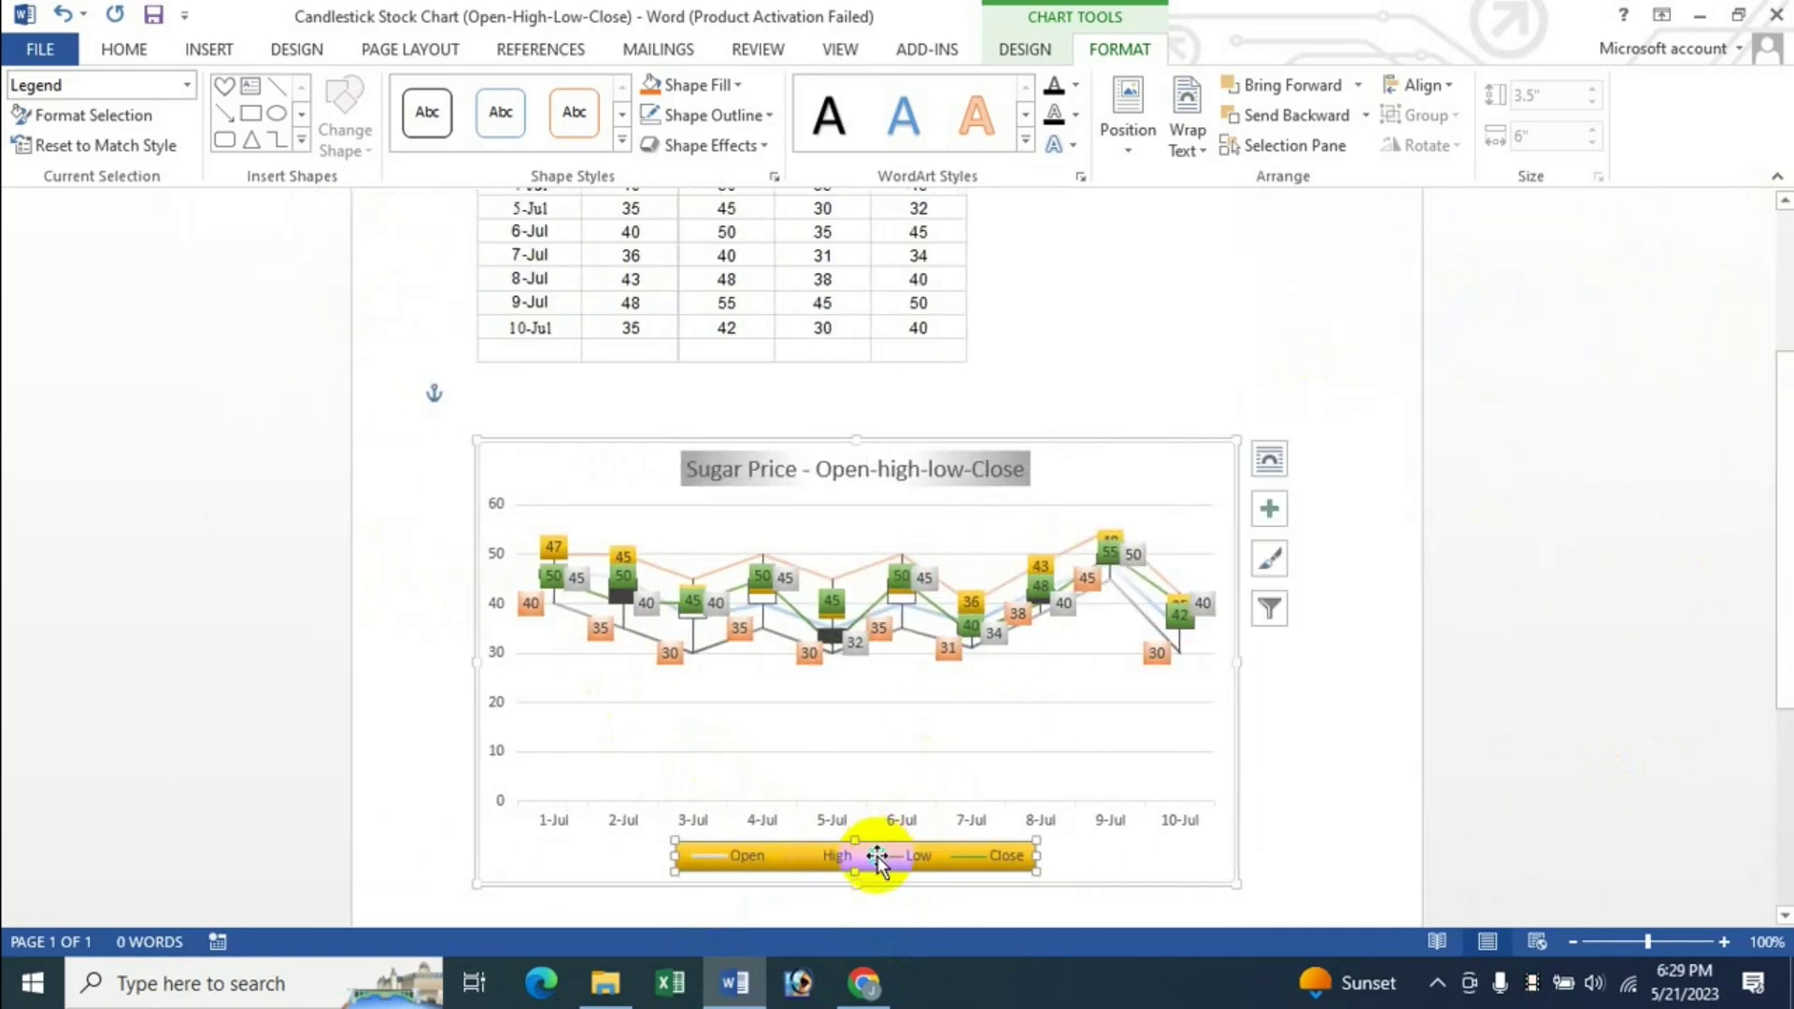
pyautogui.rightClick(874, 850)
pyautogui.click(962, 832)
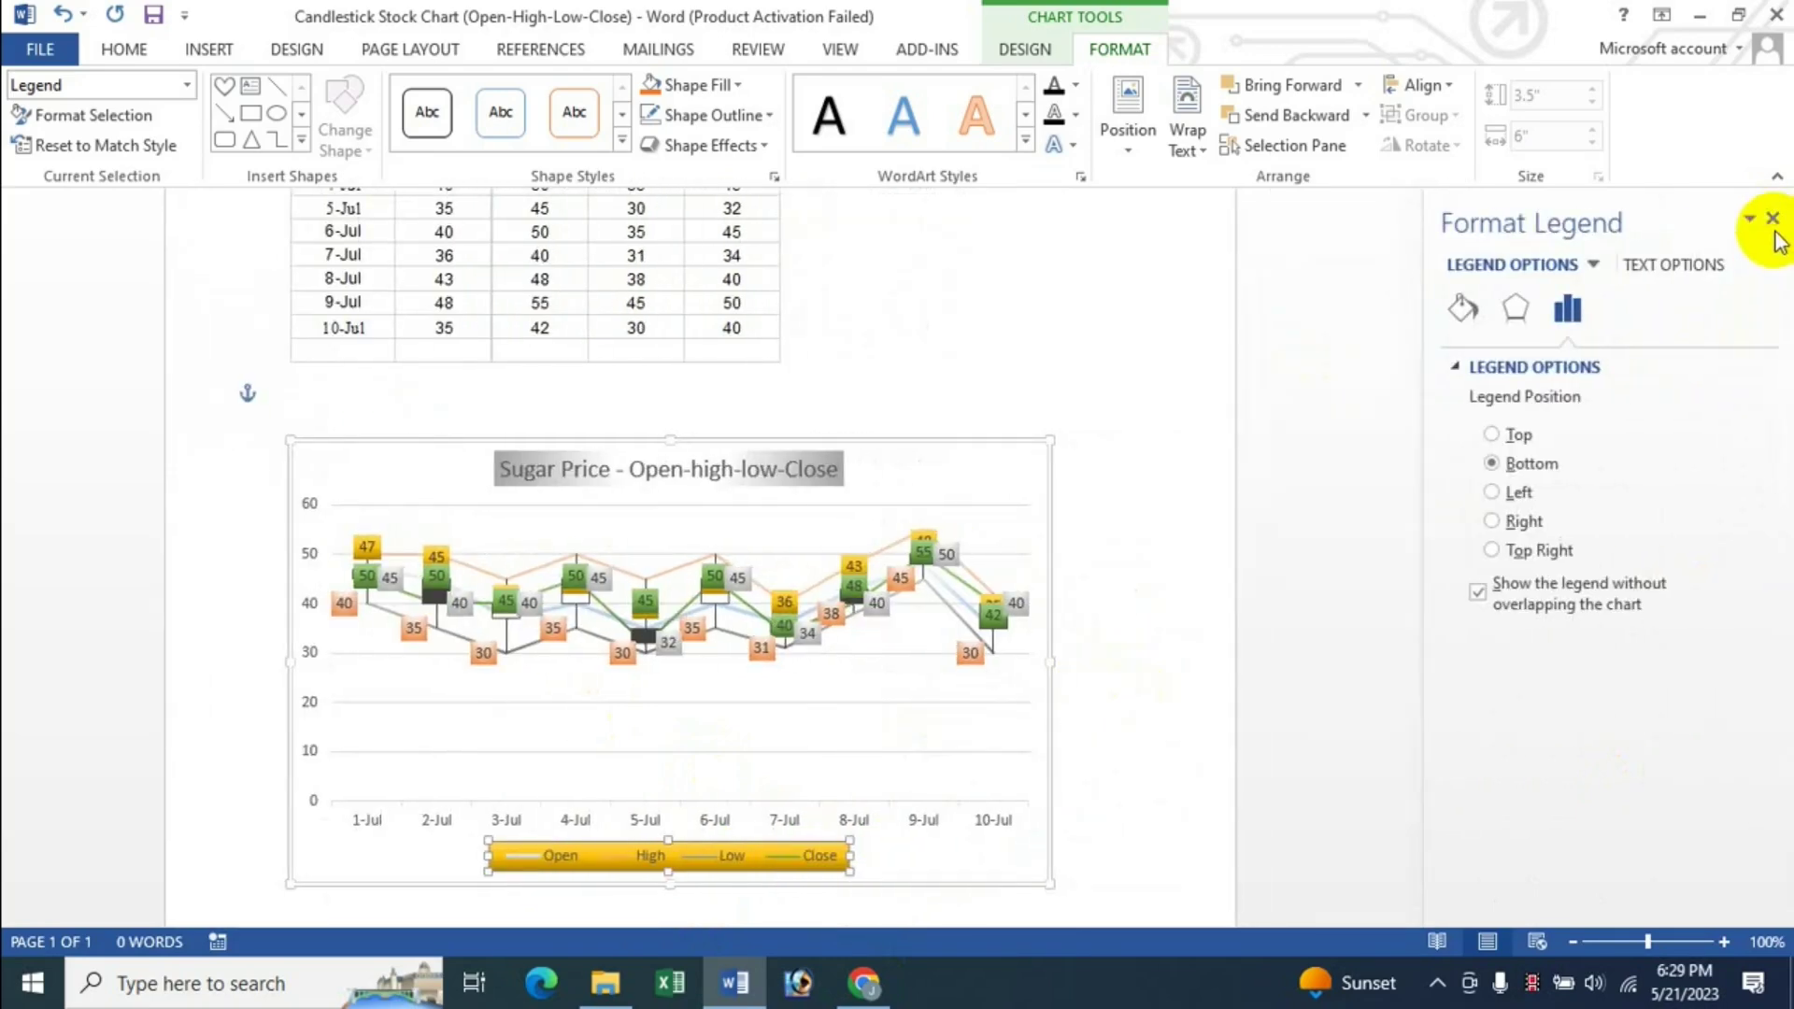
pyautogui.click(1770, 219)
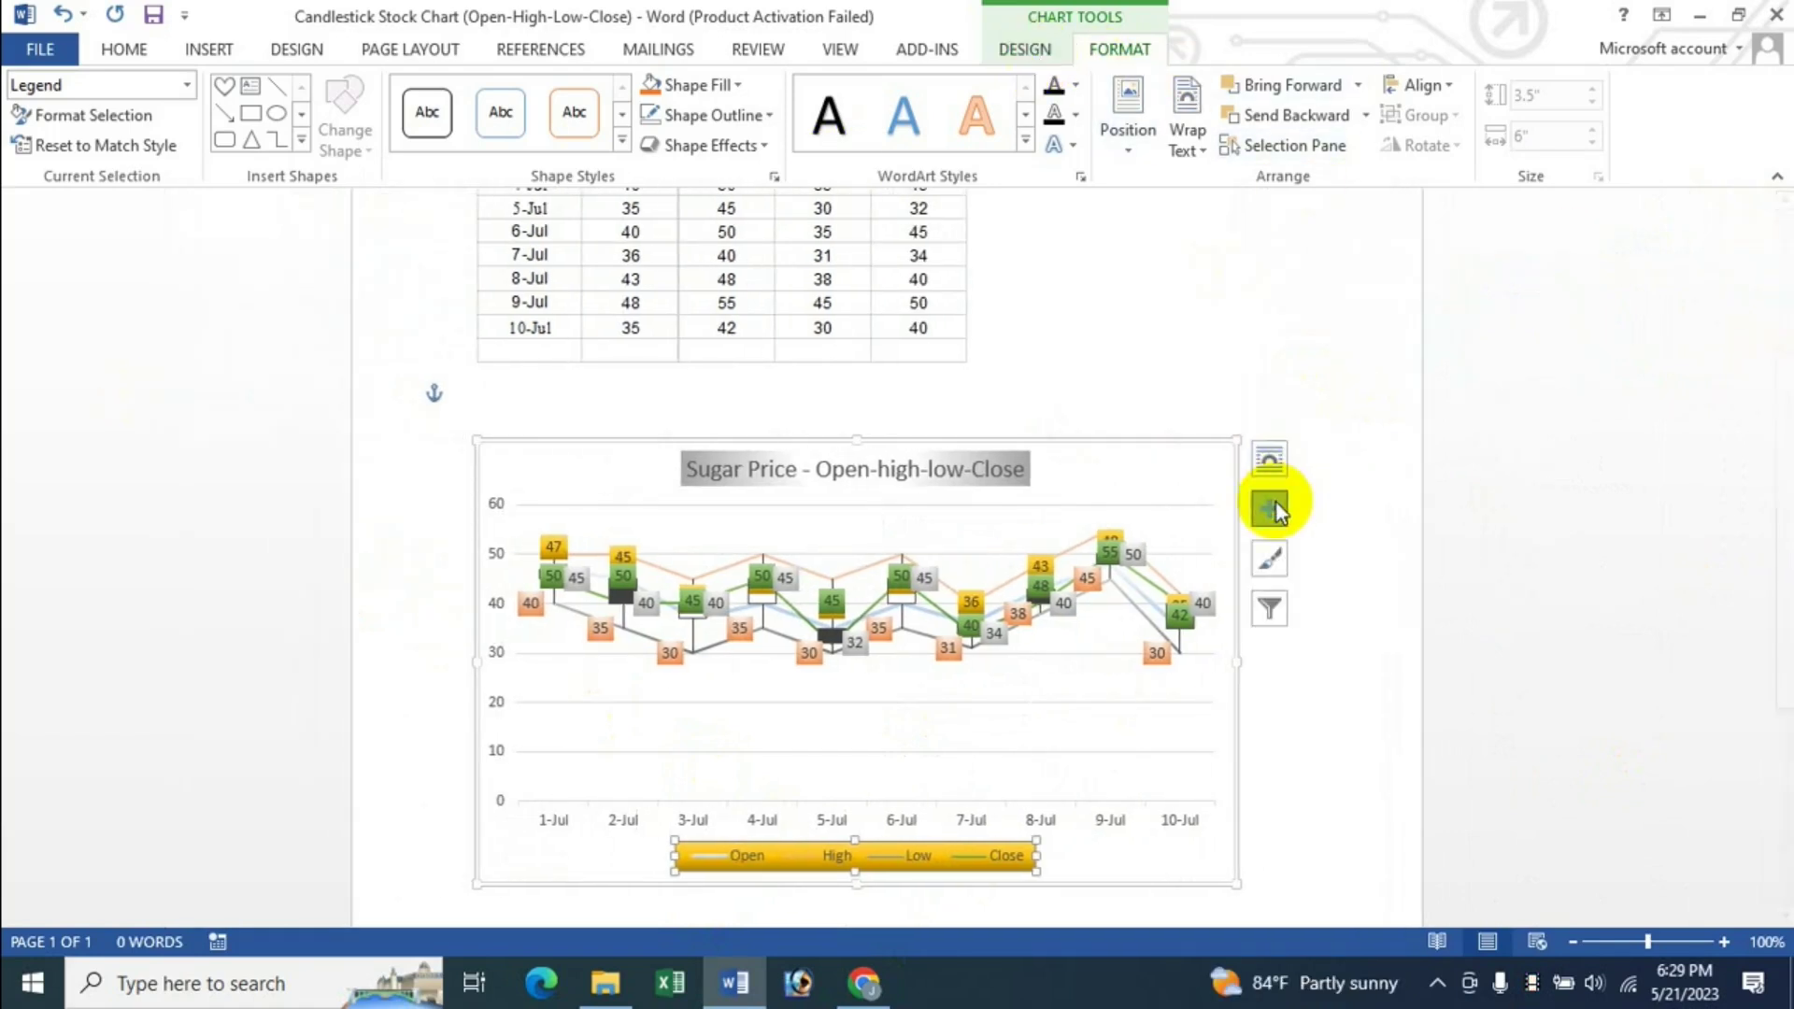
# Step: Open More Legend Options from Chart Elements, leaving the legend at the bottom
pyautogui.click(1269, 508)
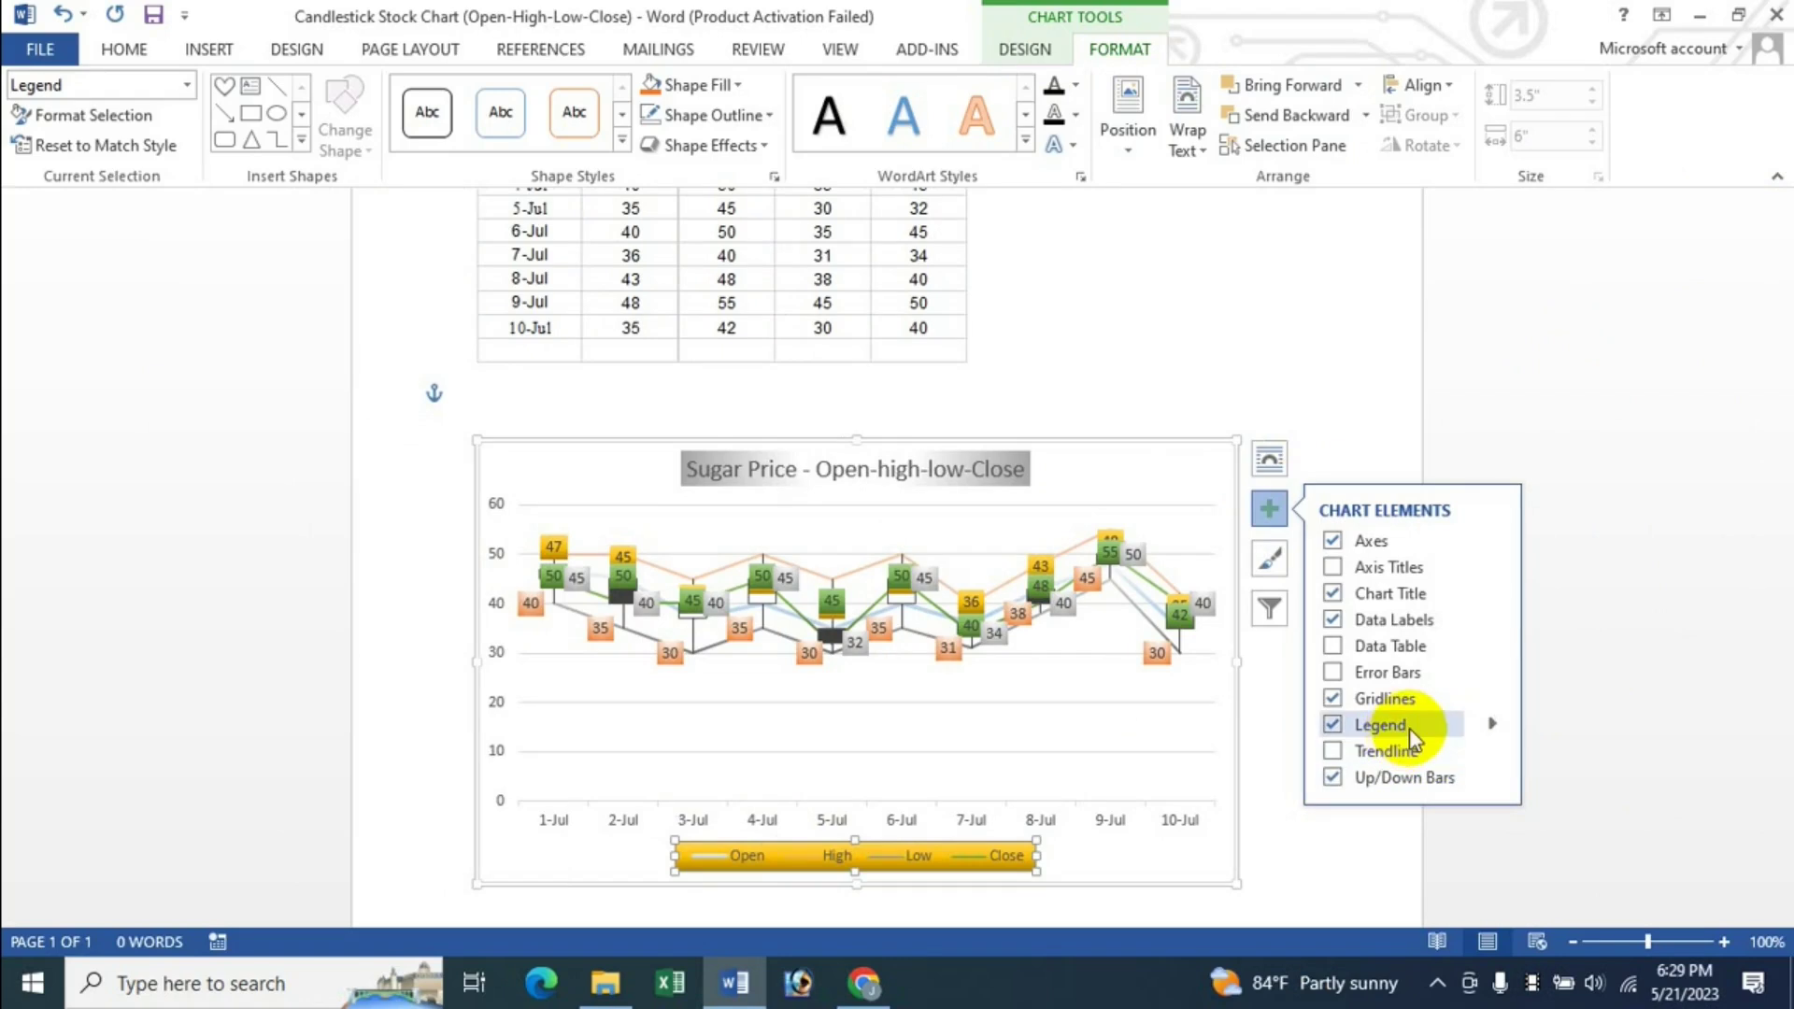
pyautogui.click(1493, 727)
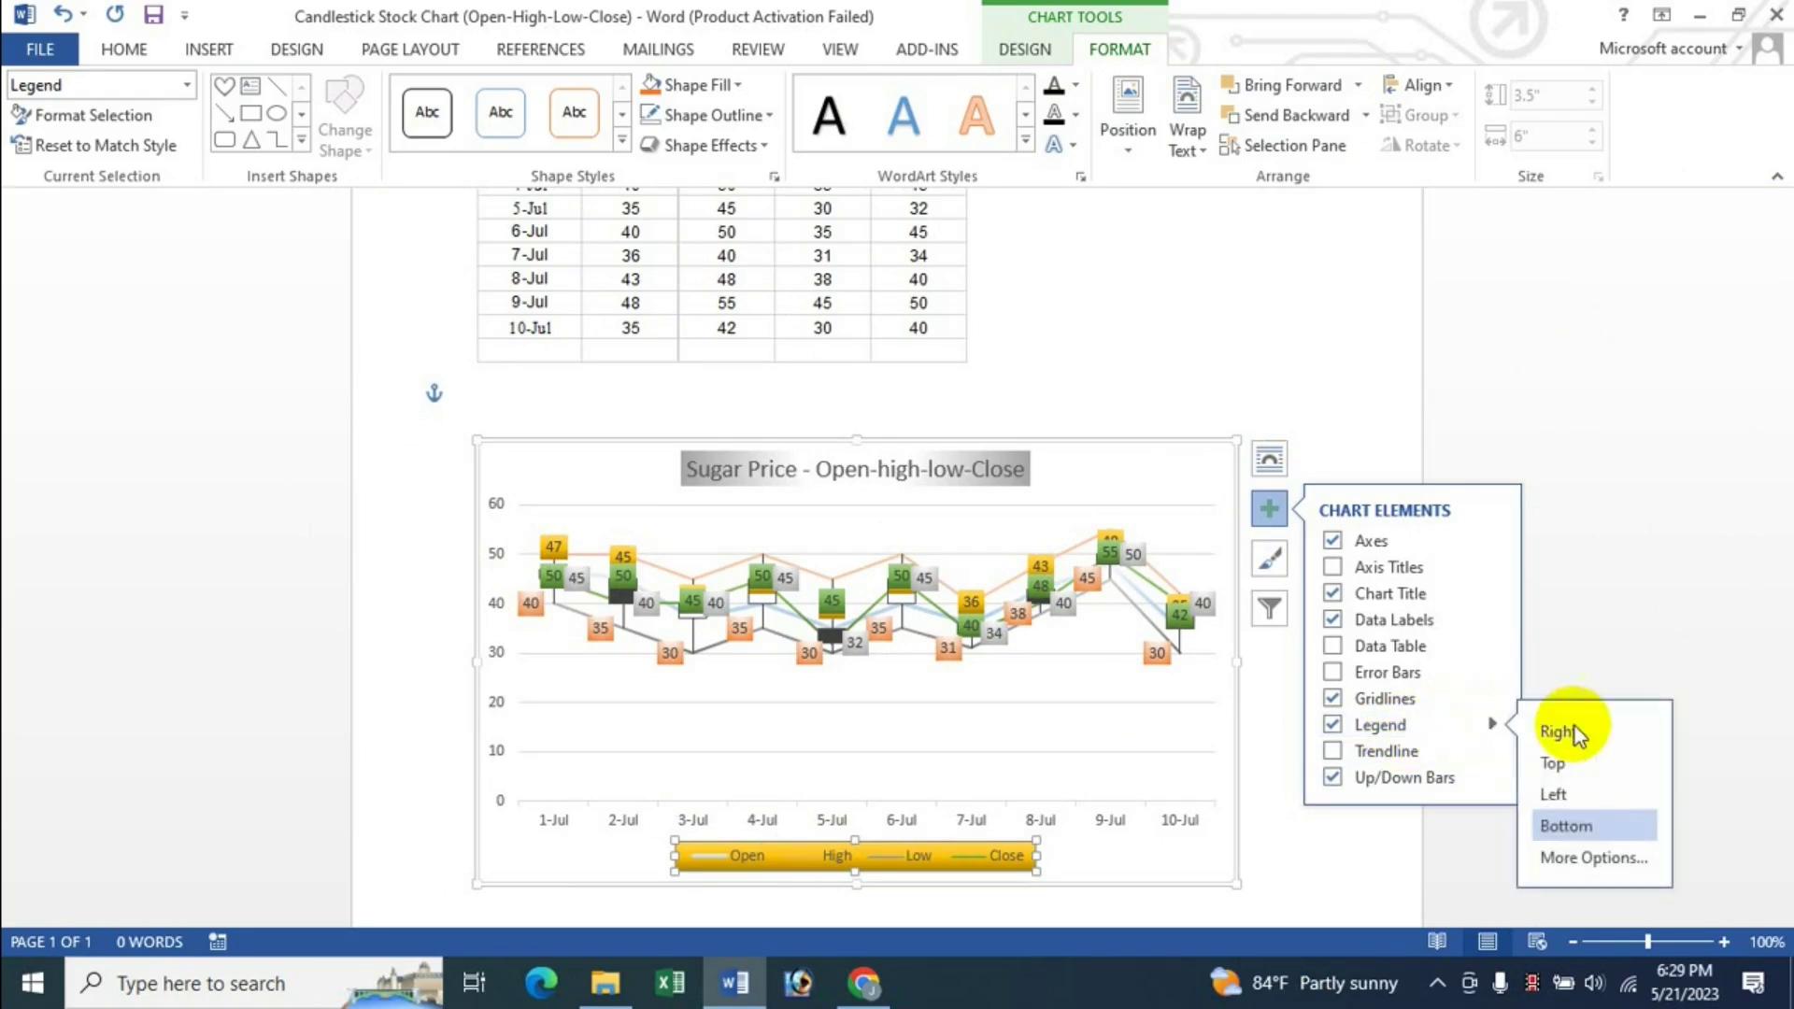
pyautogui.click(1588, 858)
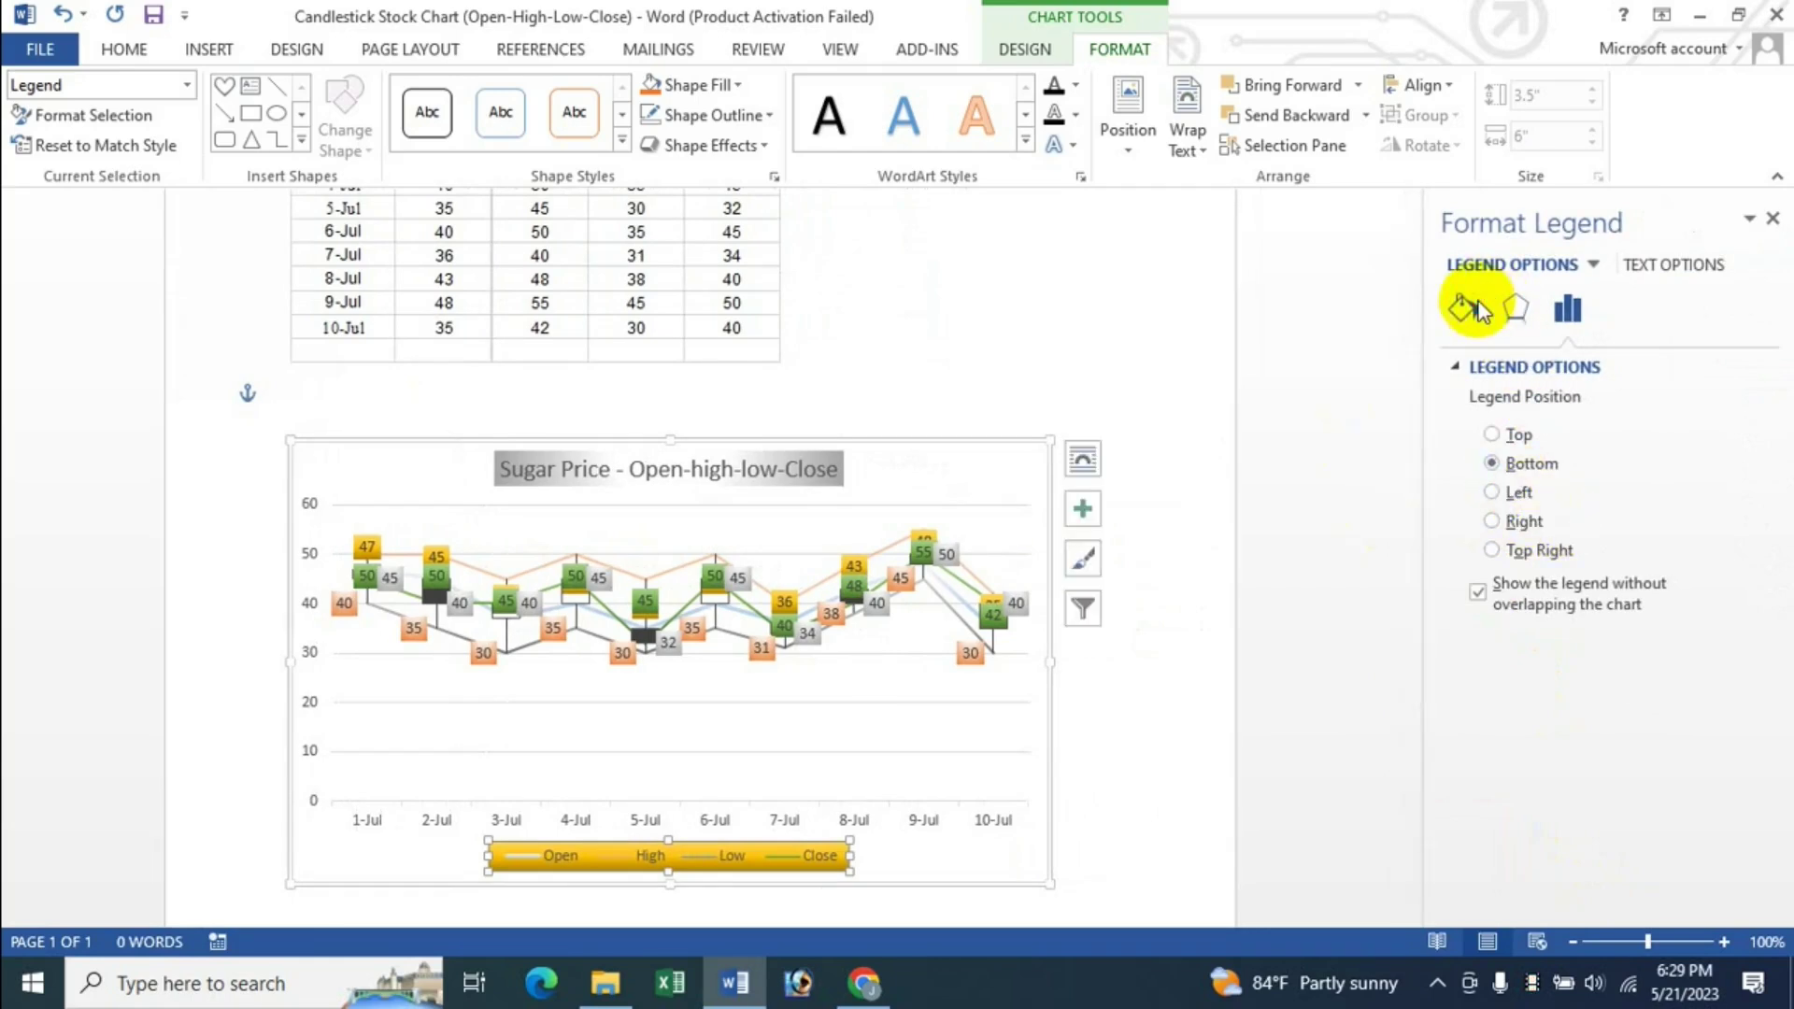
pyautogui.click(1463, 308)
pyautogui.click(1773, 218)
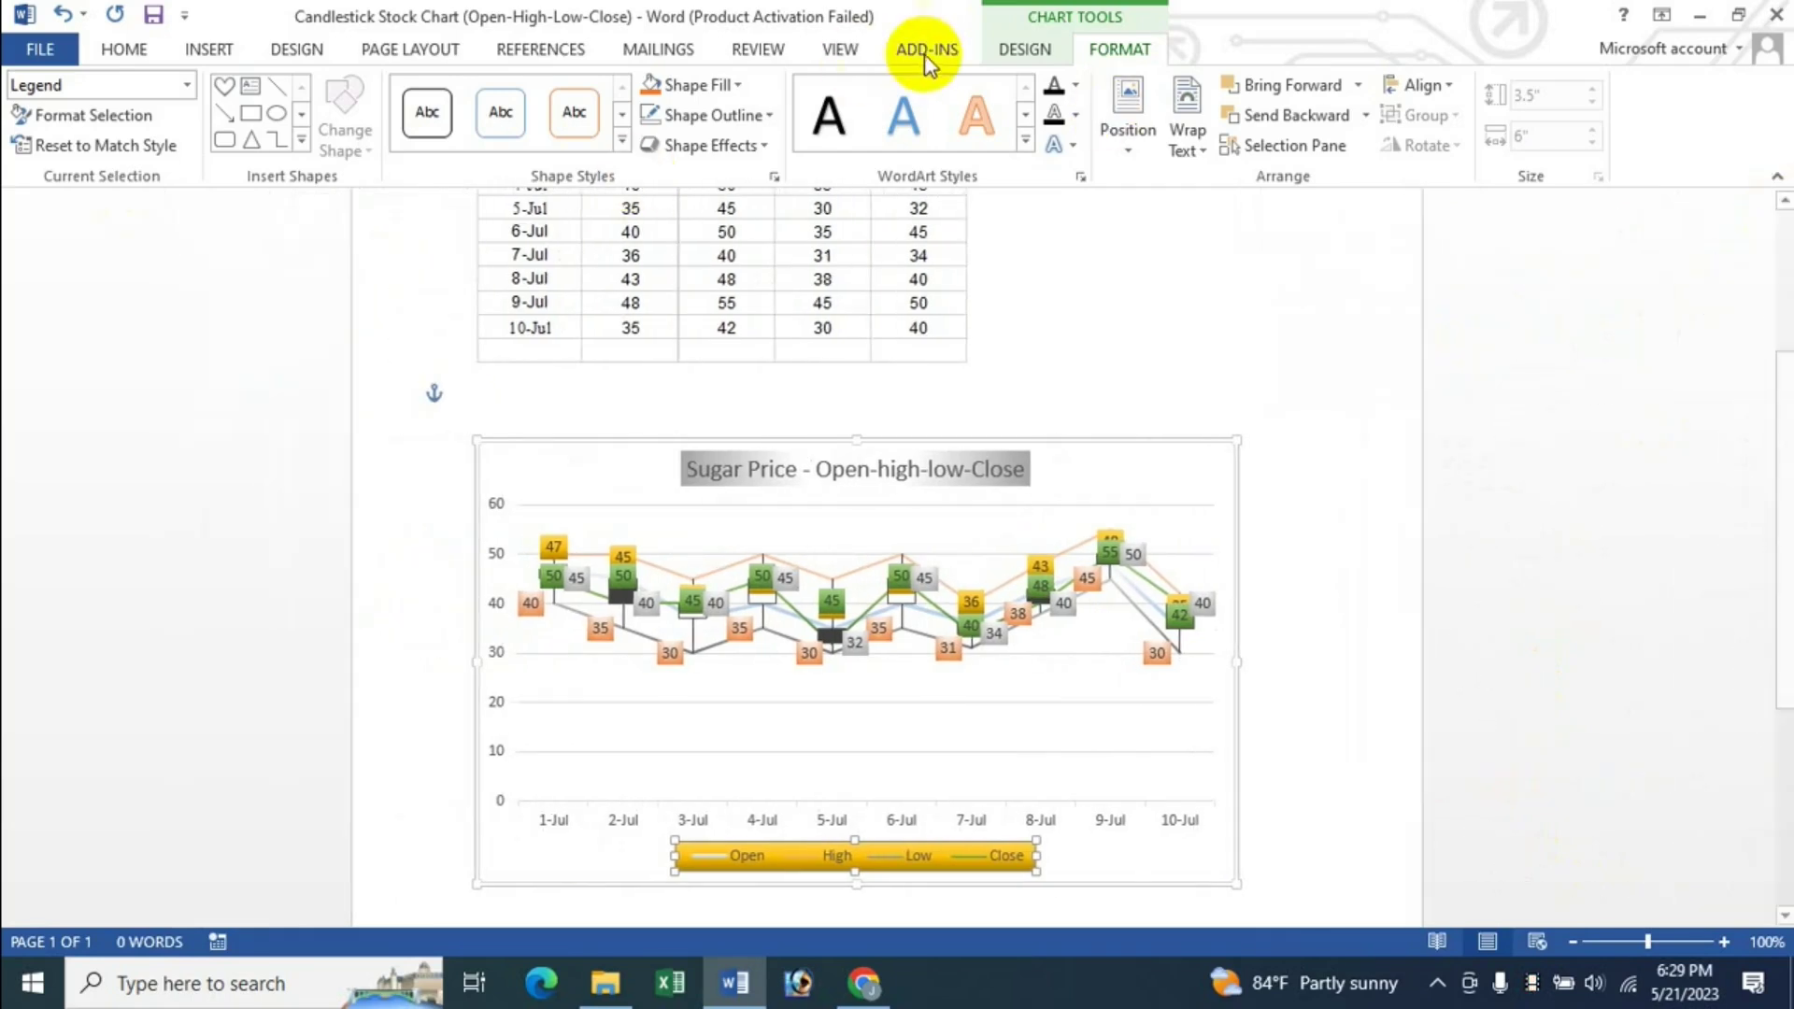
# Step: Open the legend options again through Add Chart Element on Chart Design, then close them
pyautogui.click(1025, 49)
pyautogui.click(45, 131)
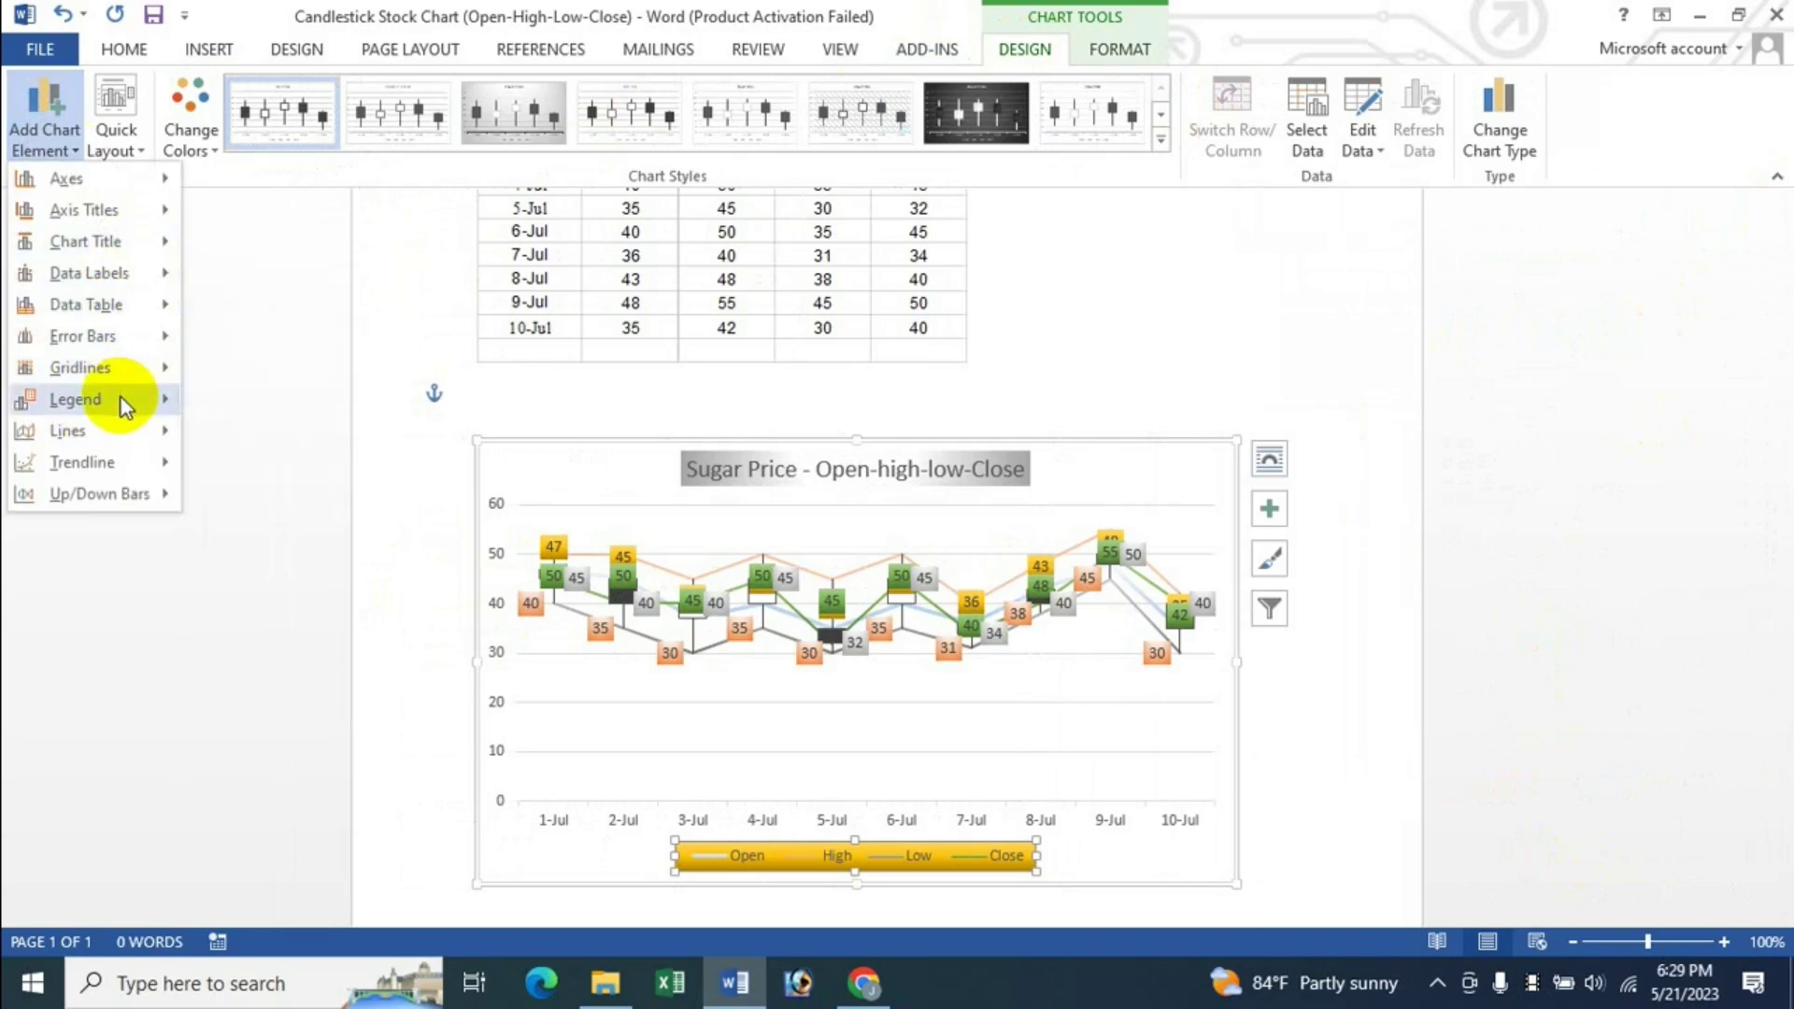
pyautogui.moveTo(76, 400)
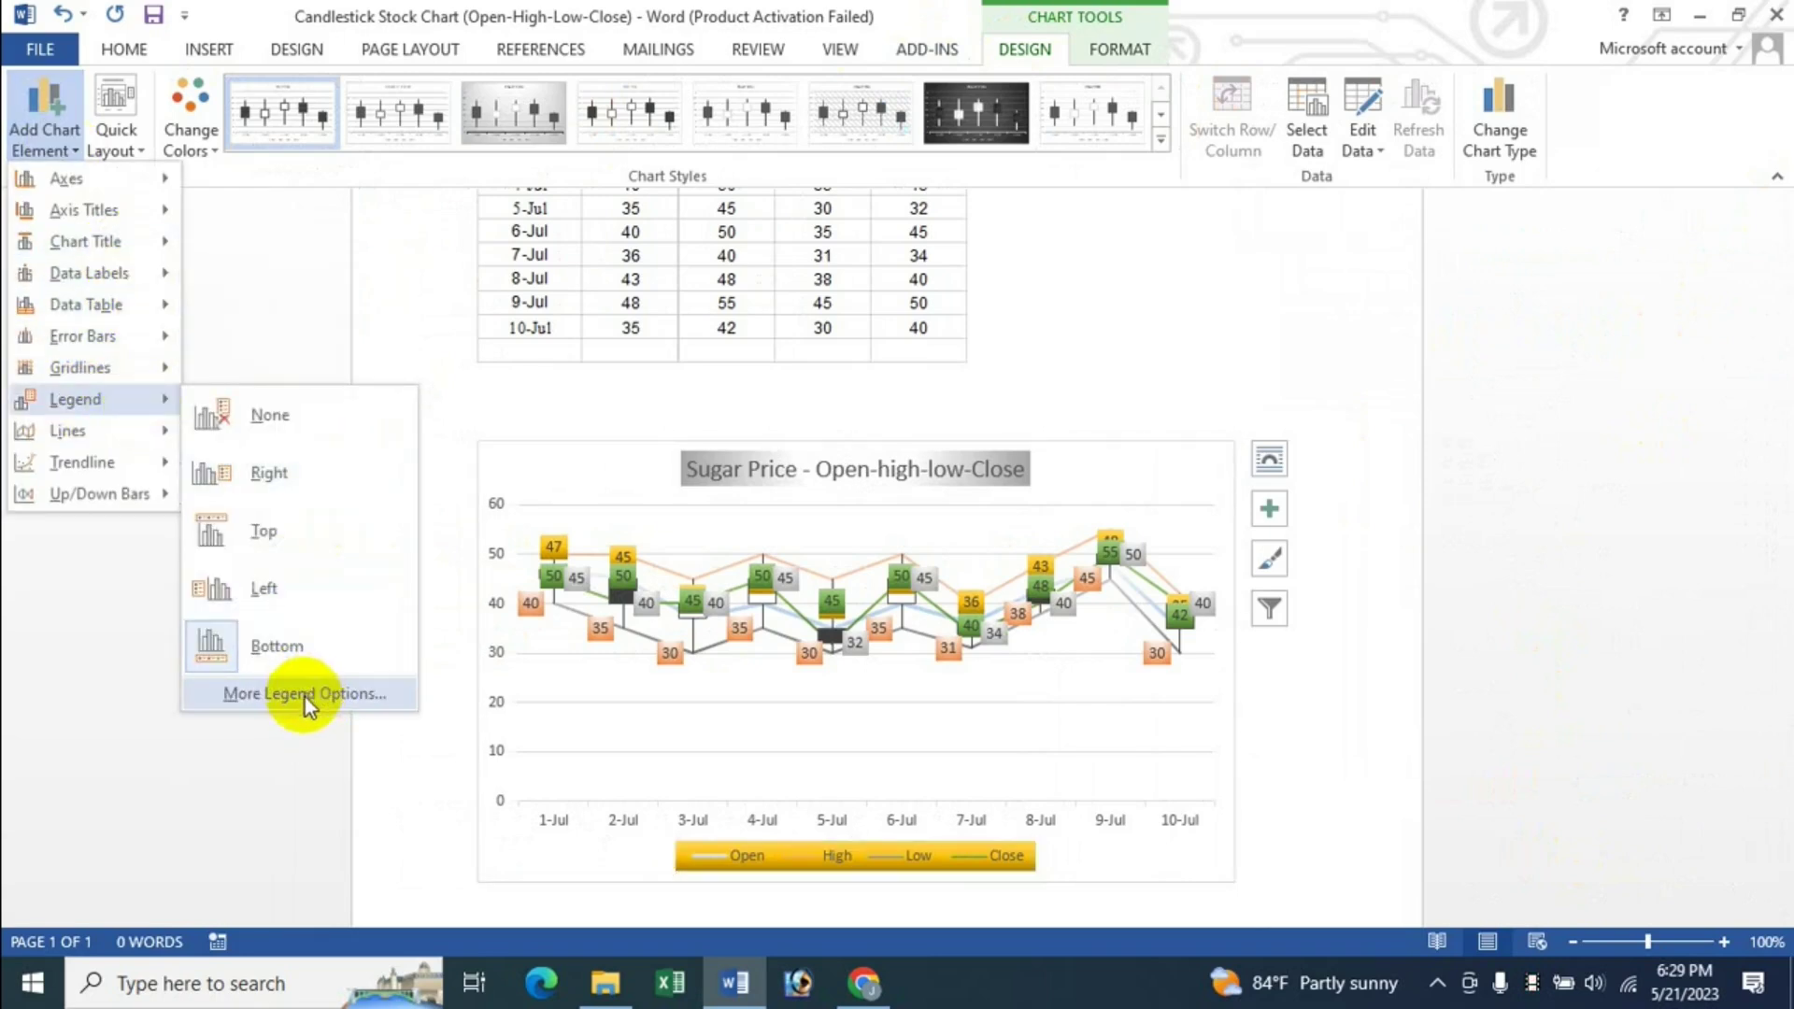
pyautogui.click(308, 697)
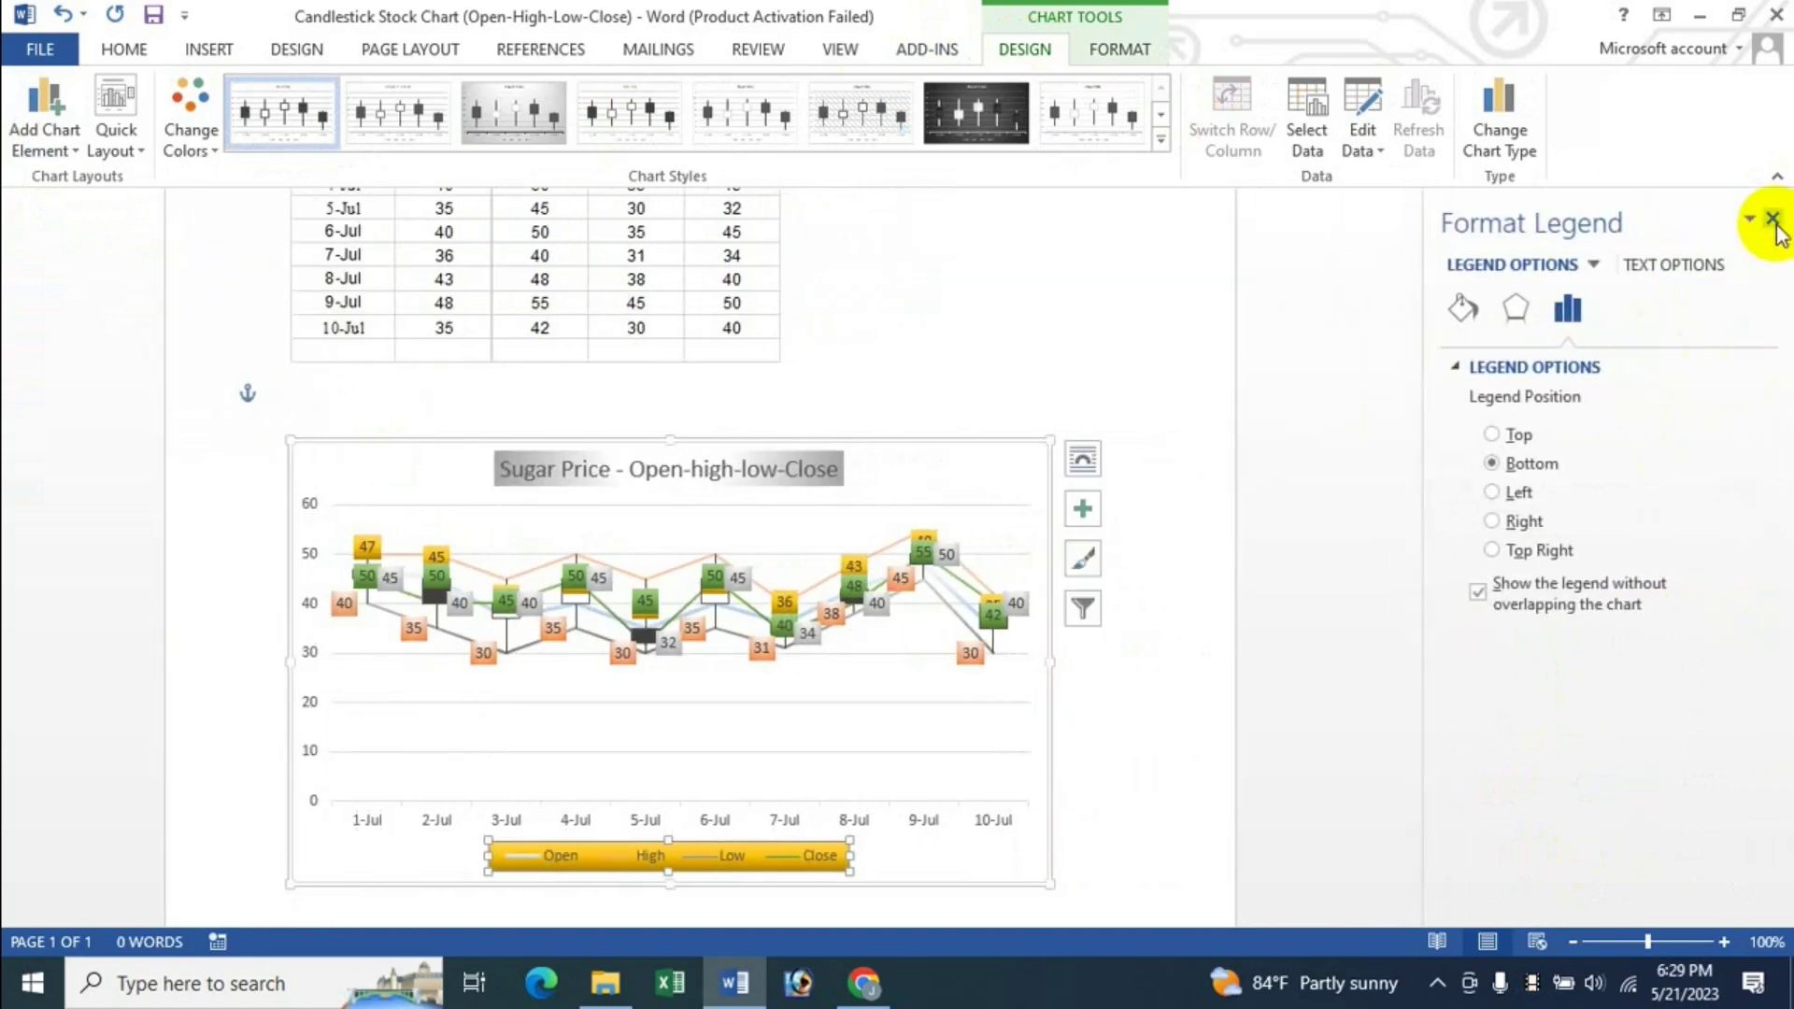
pyautogui.click(1773, 219)
pyautogui.moveTo(736, 621)
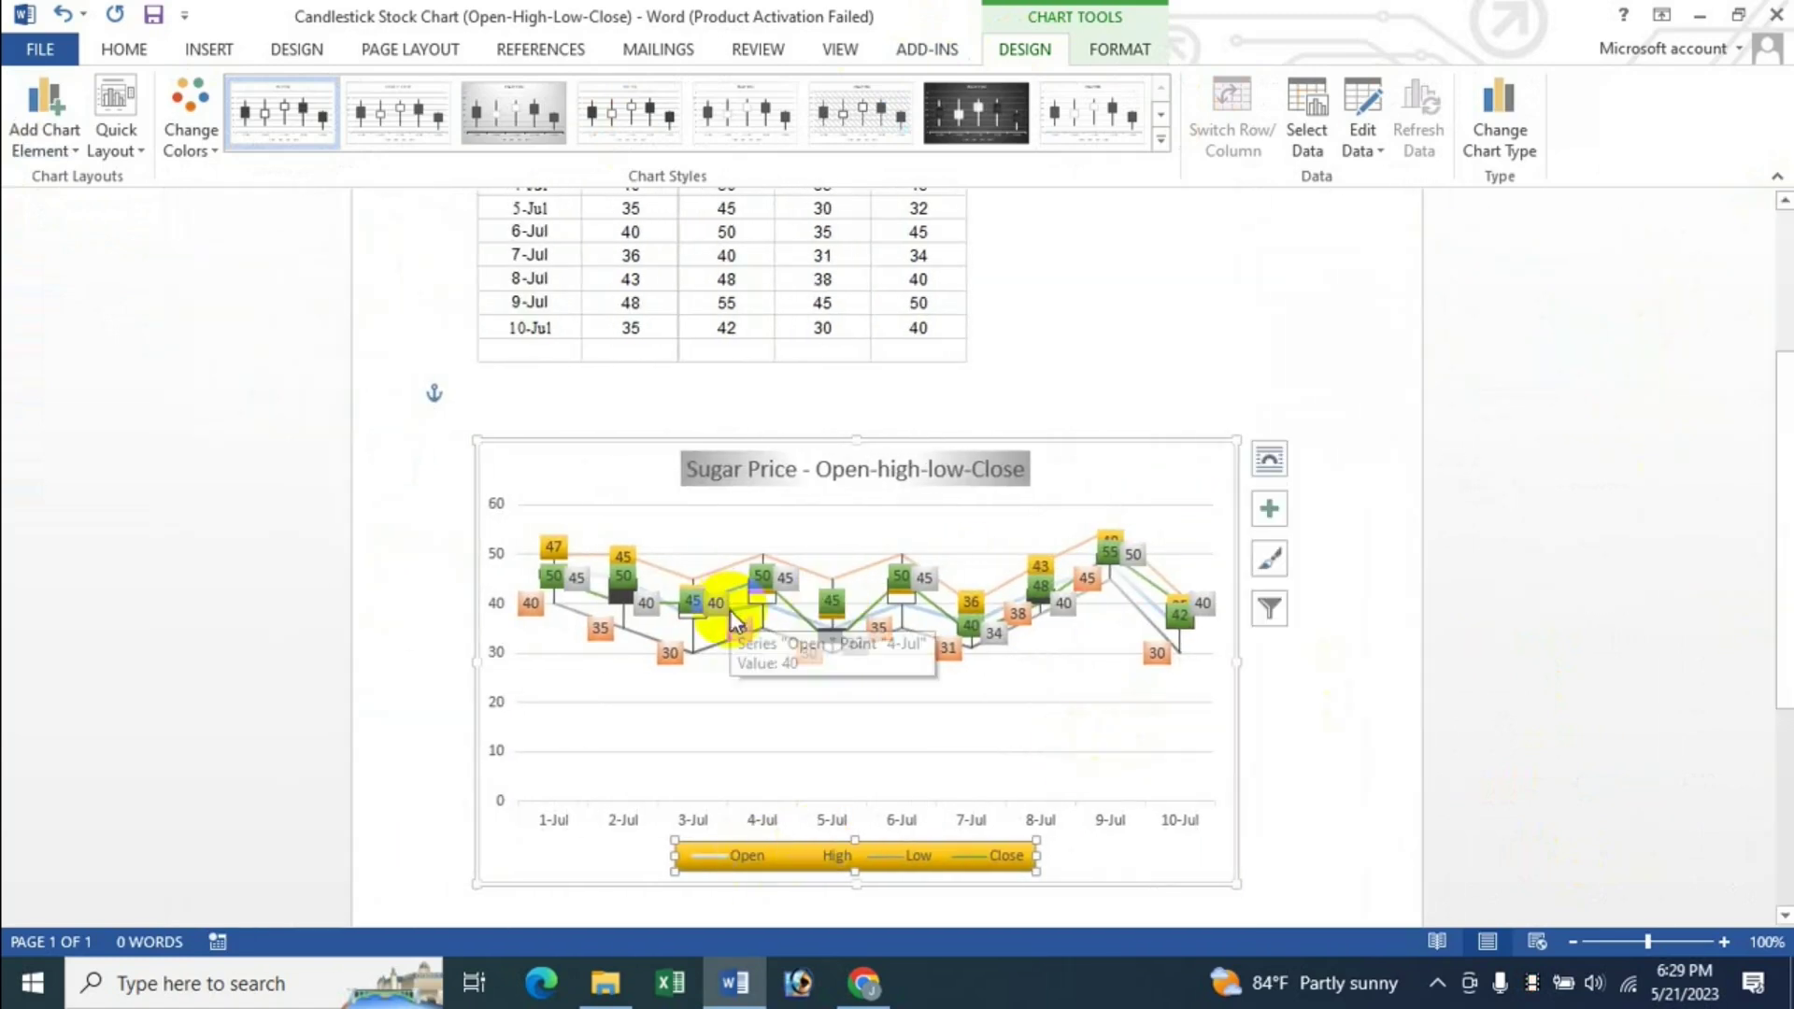
# Step: Select the legend and bring up the chart elements list
pyautogui.click(862, 855)
pyautogui.click(867, 857)
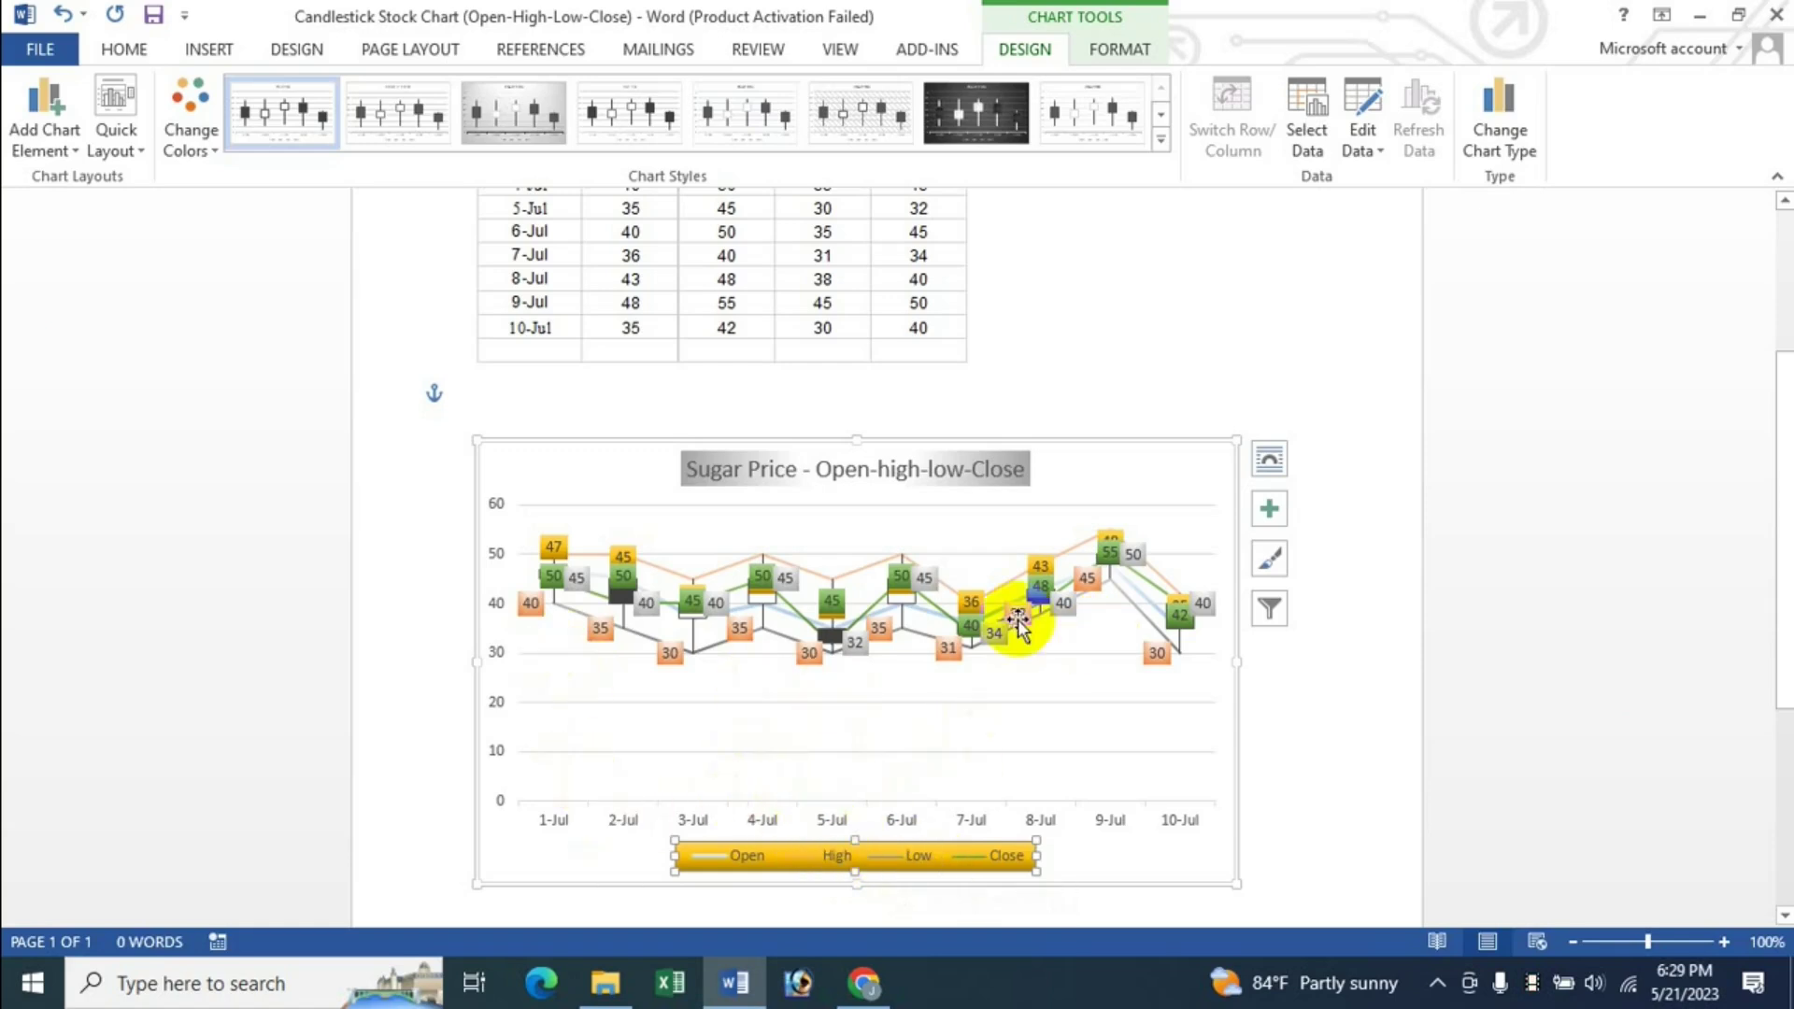
pyautogui.click(1274, 512)
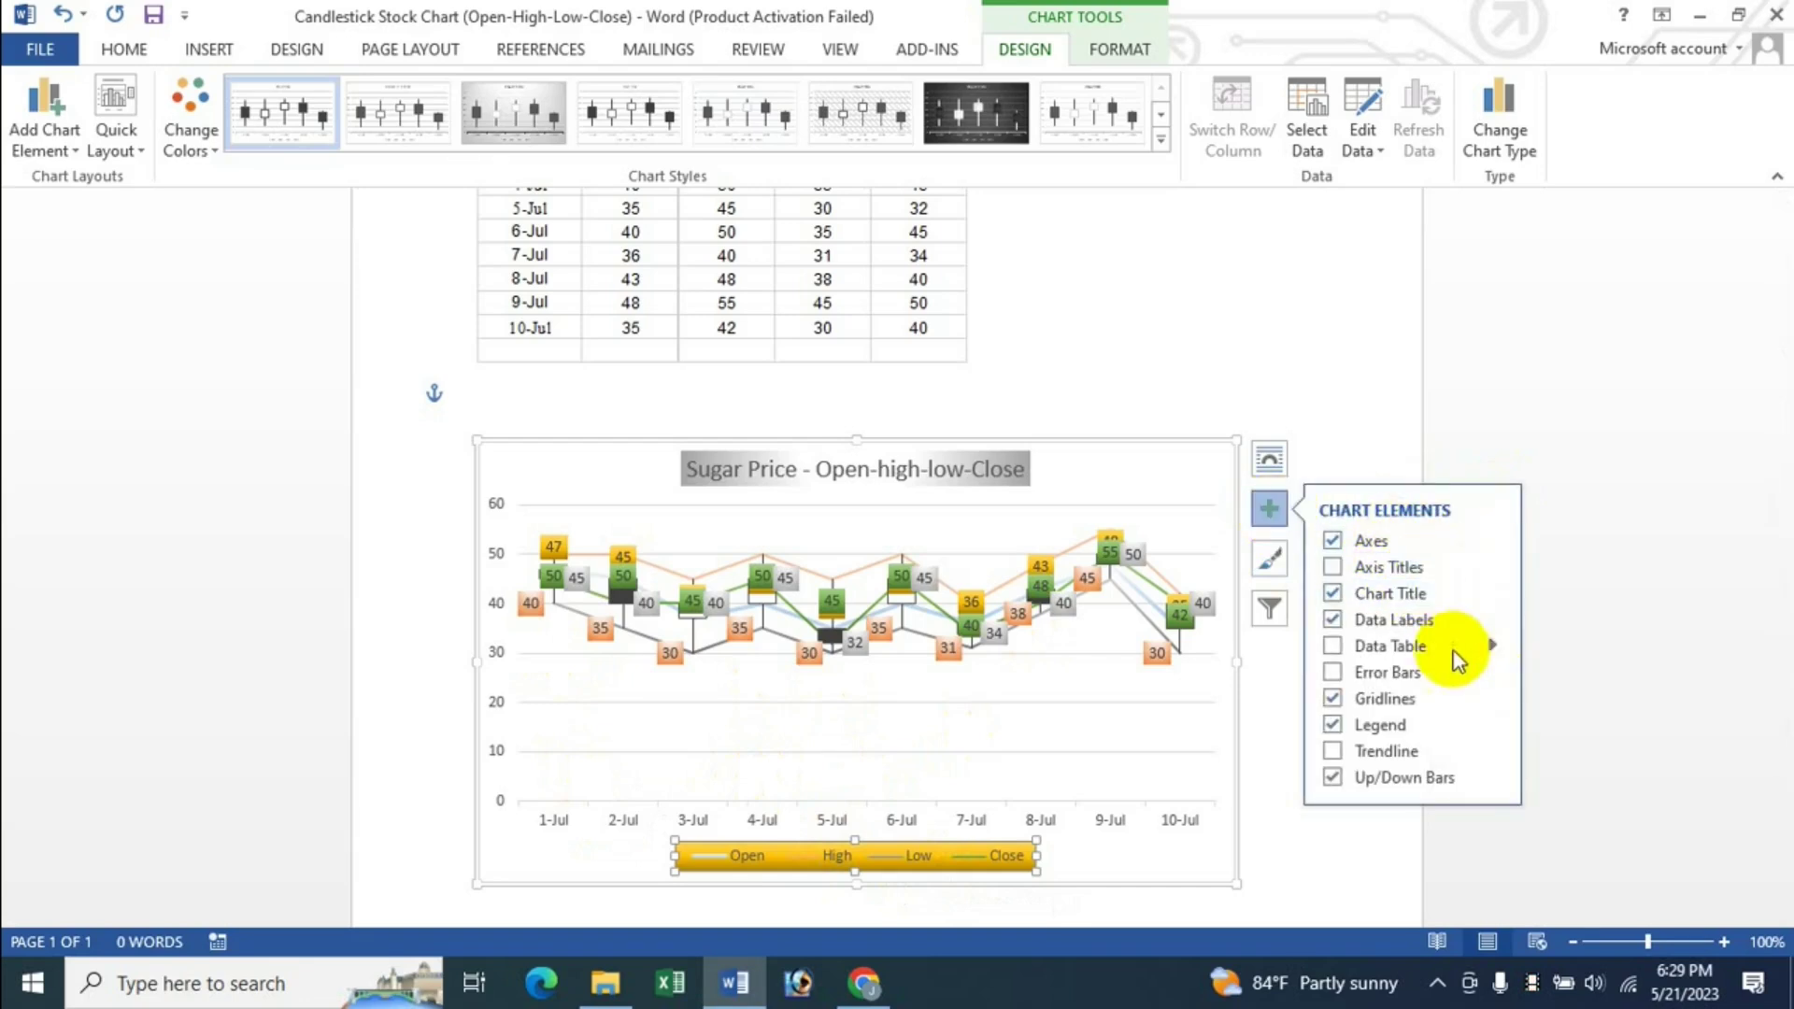
pyautogui.click(1432, 570)
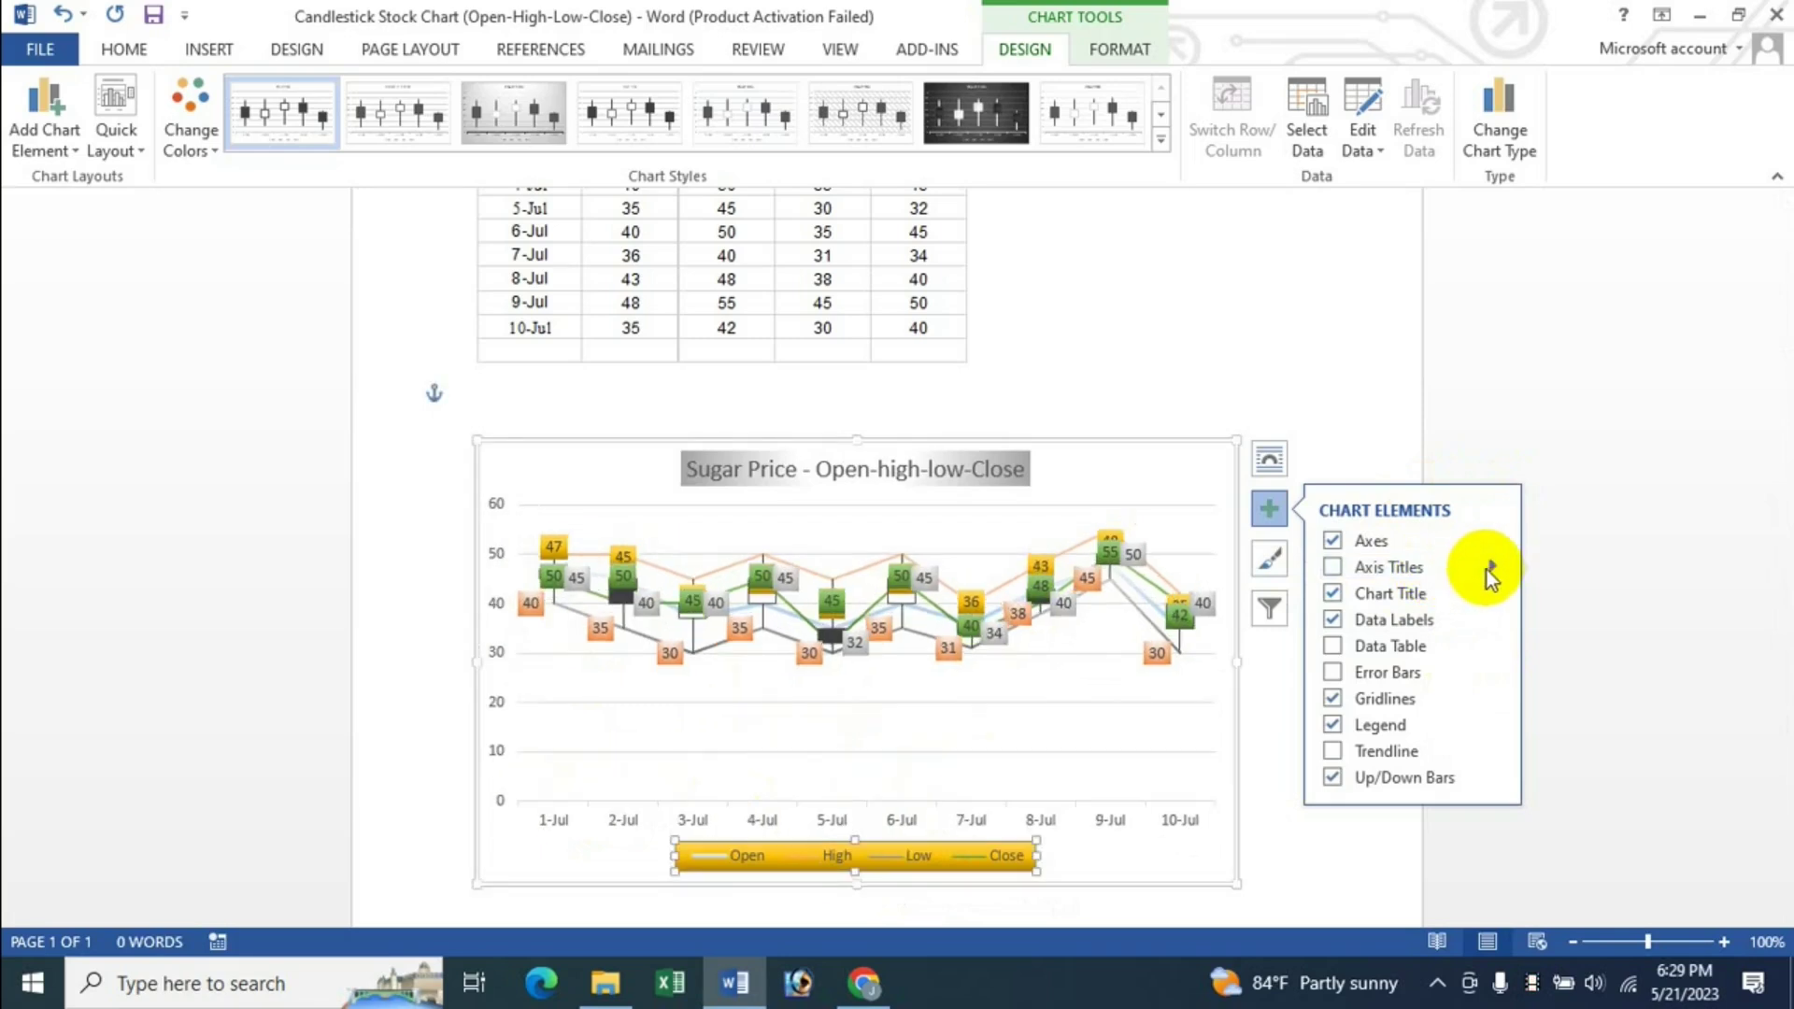
# Step: Add axis titles, naming the vertical one 'Suger Price' and the horizontal one 'Date'
pyautogui.click(1334, 567)
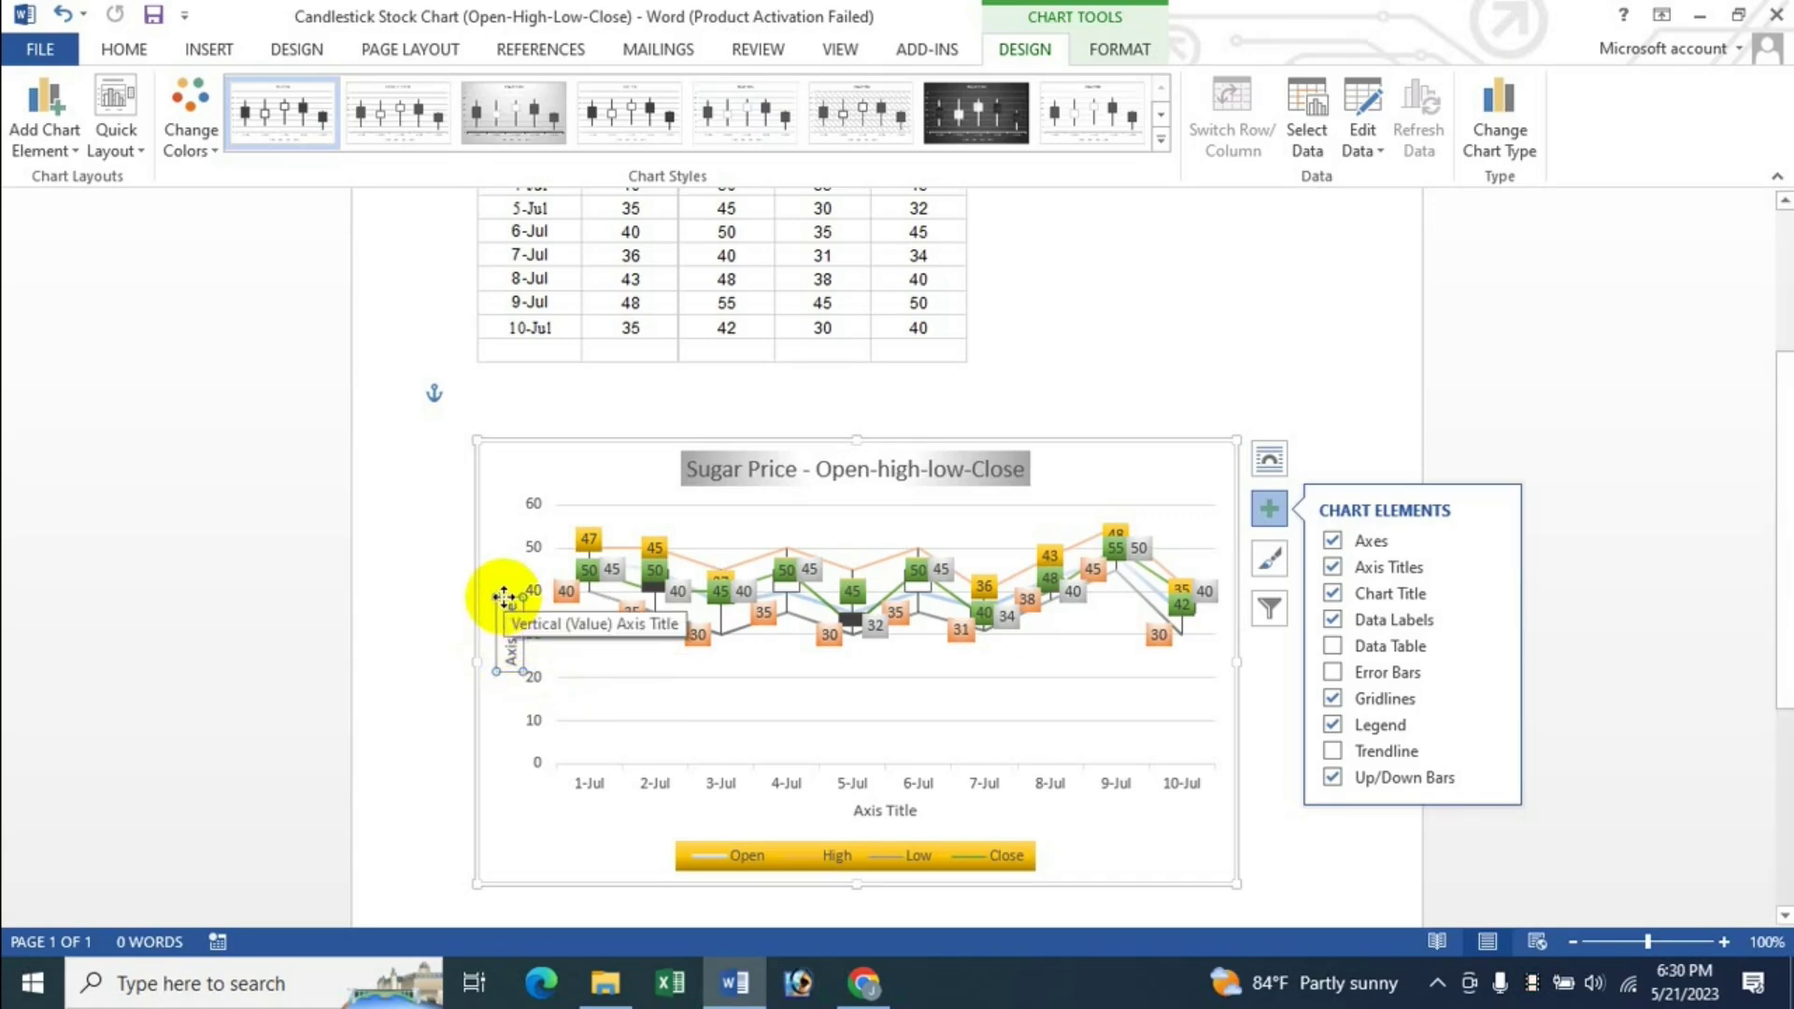
pyautogui.write('Suger Price')
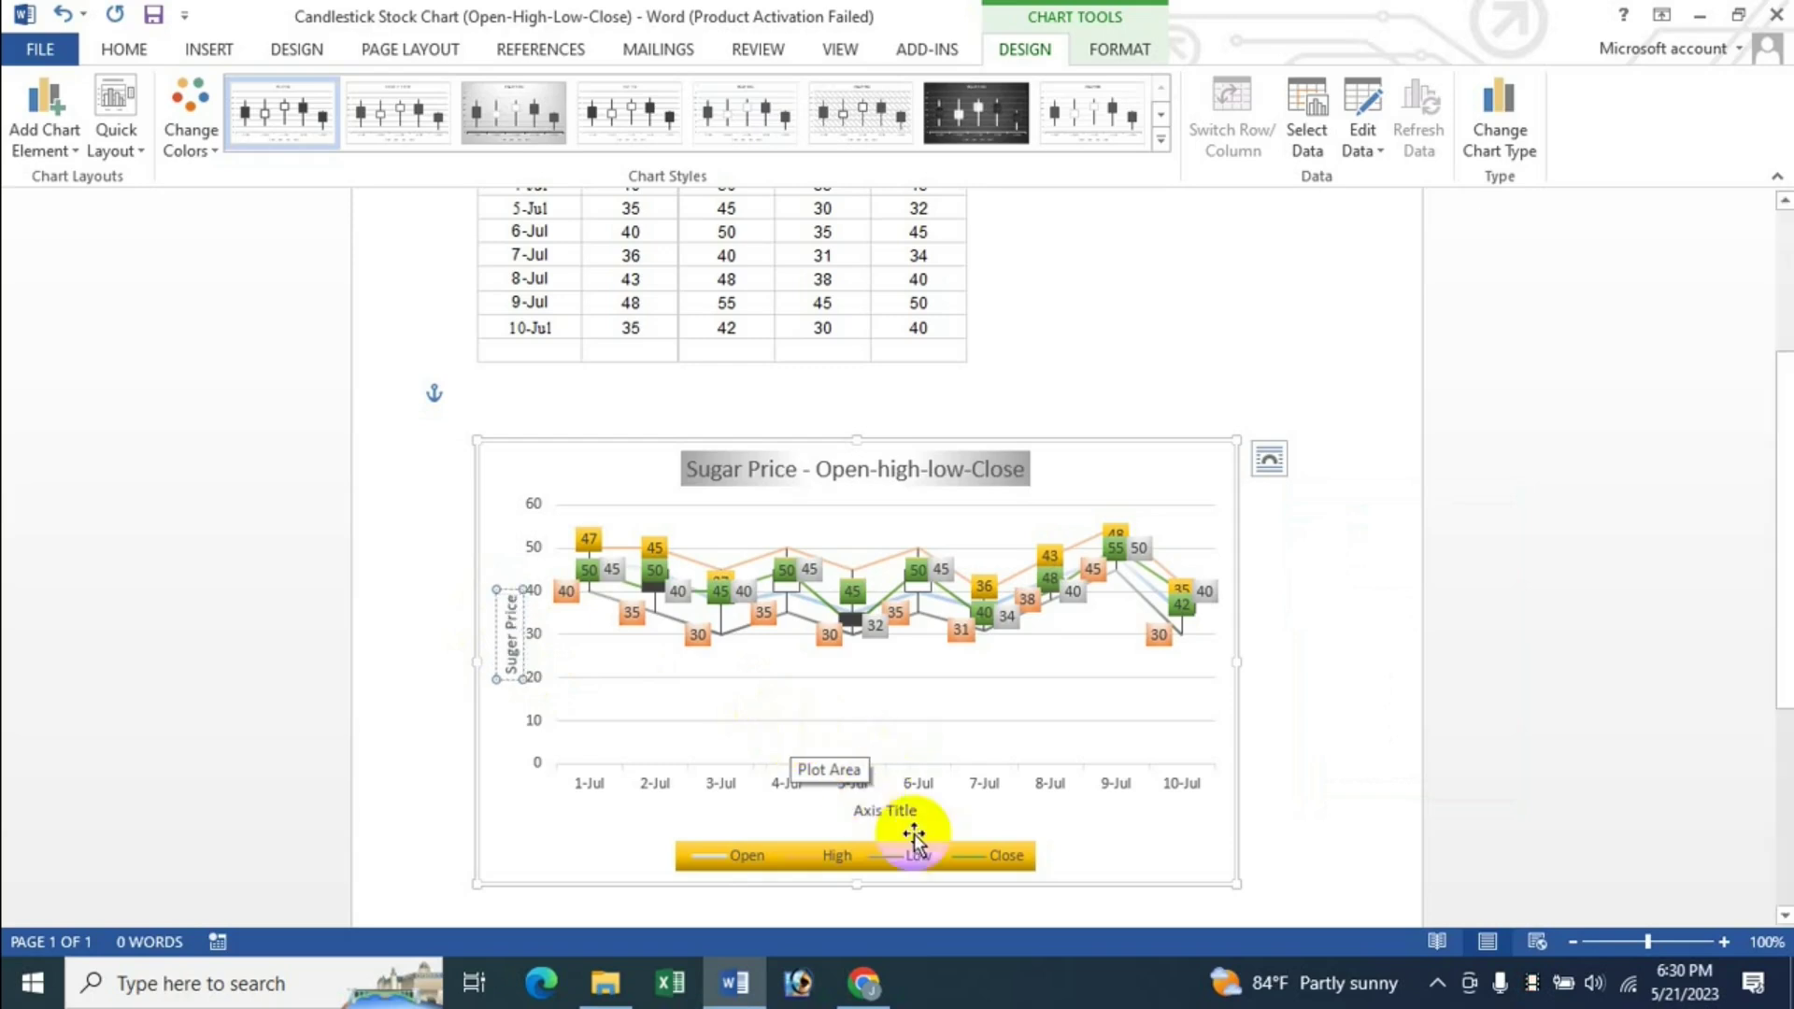
pyautogui.click(890, 811)
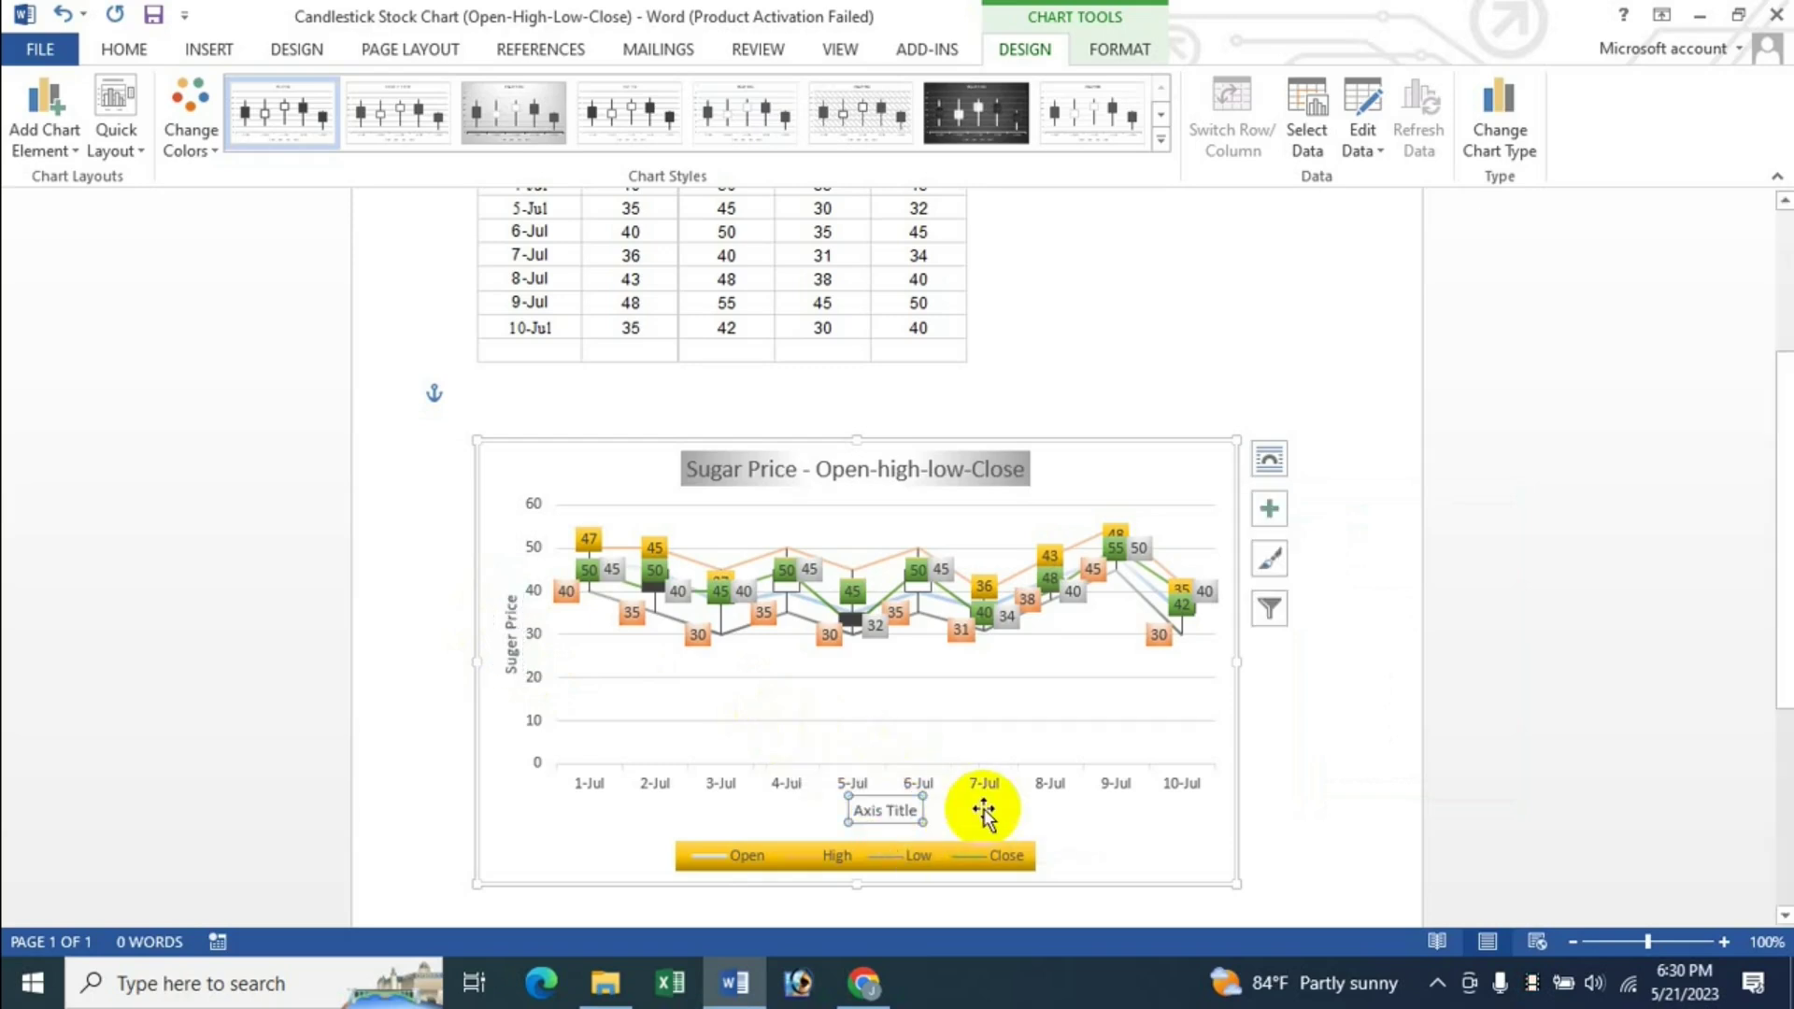
pyautogui.write('Date')
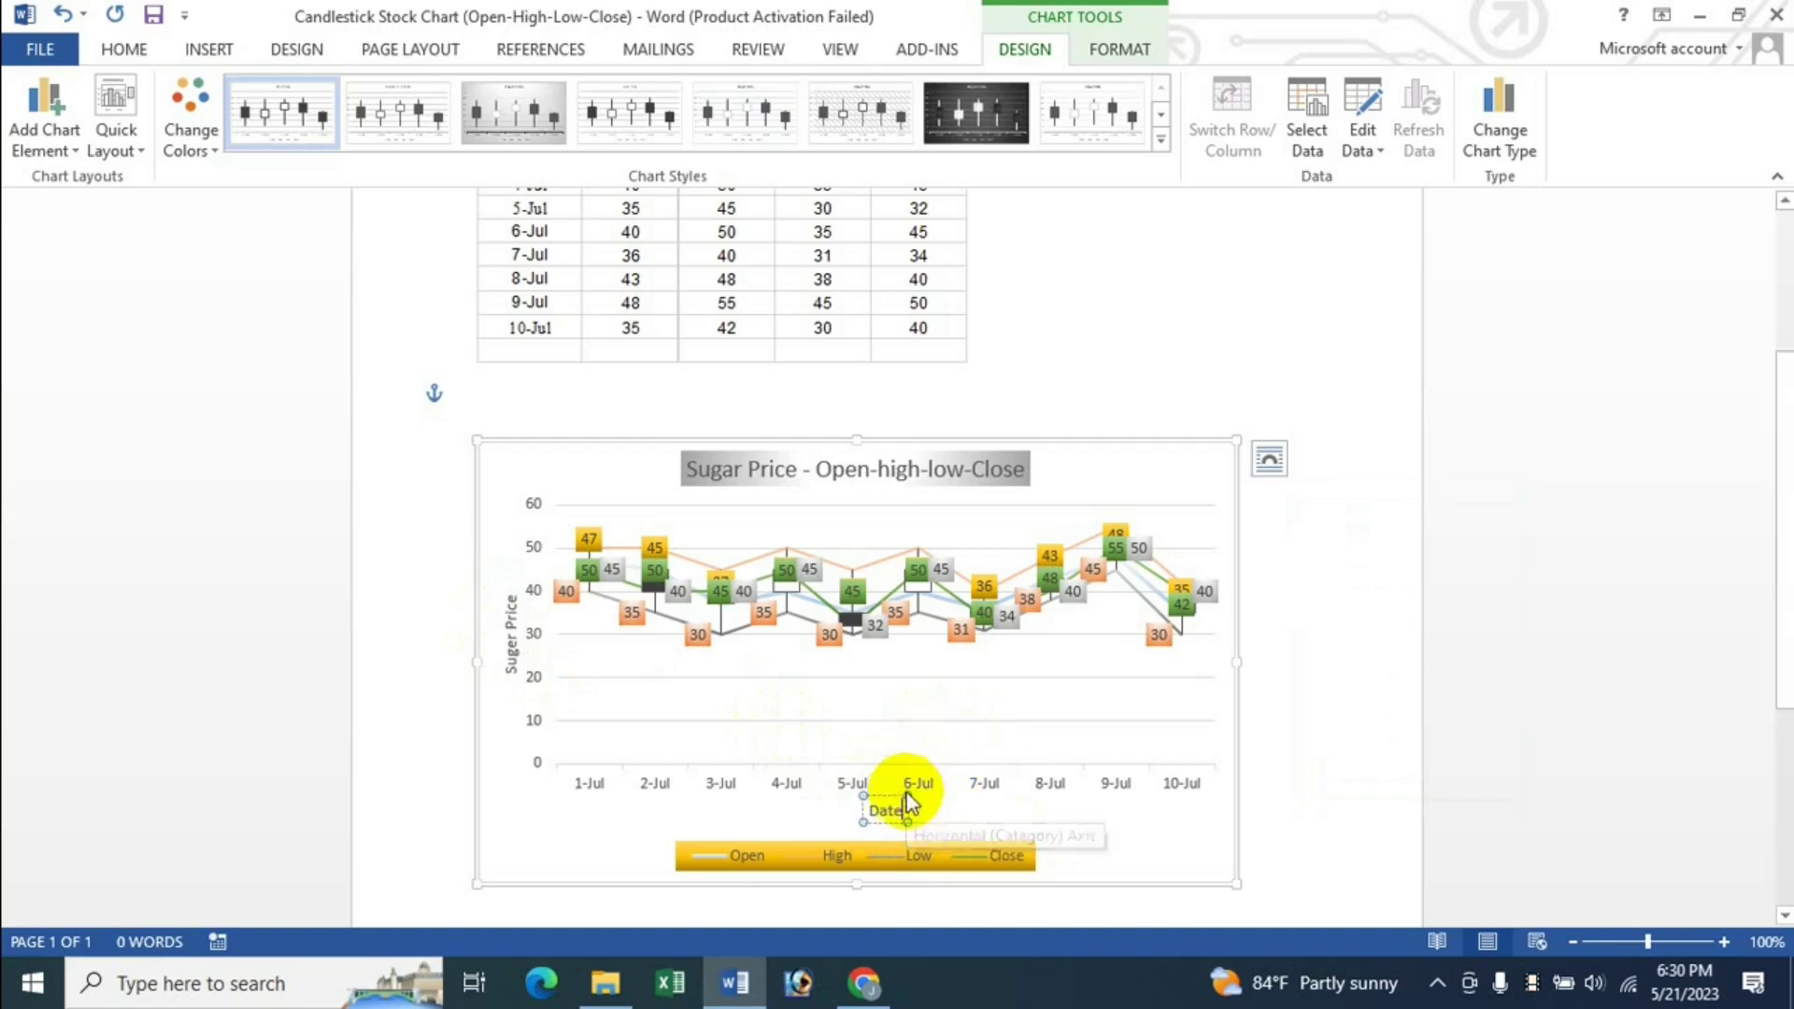
pyautogui.click(888, 795)
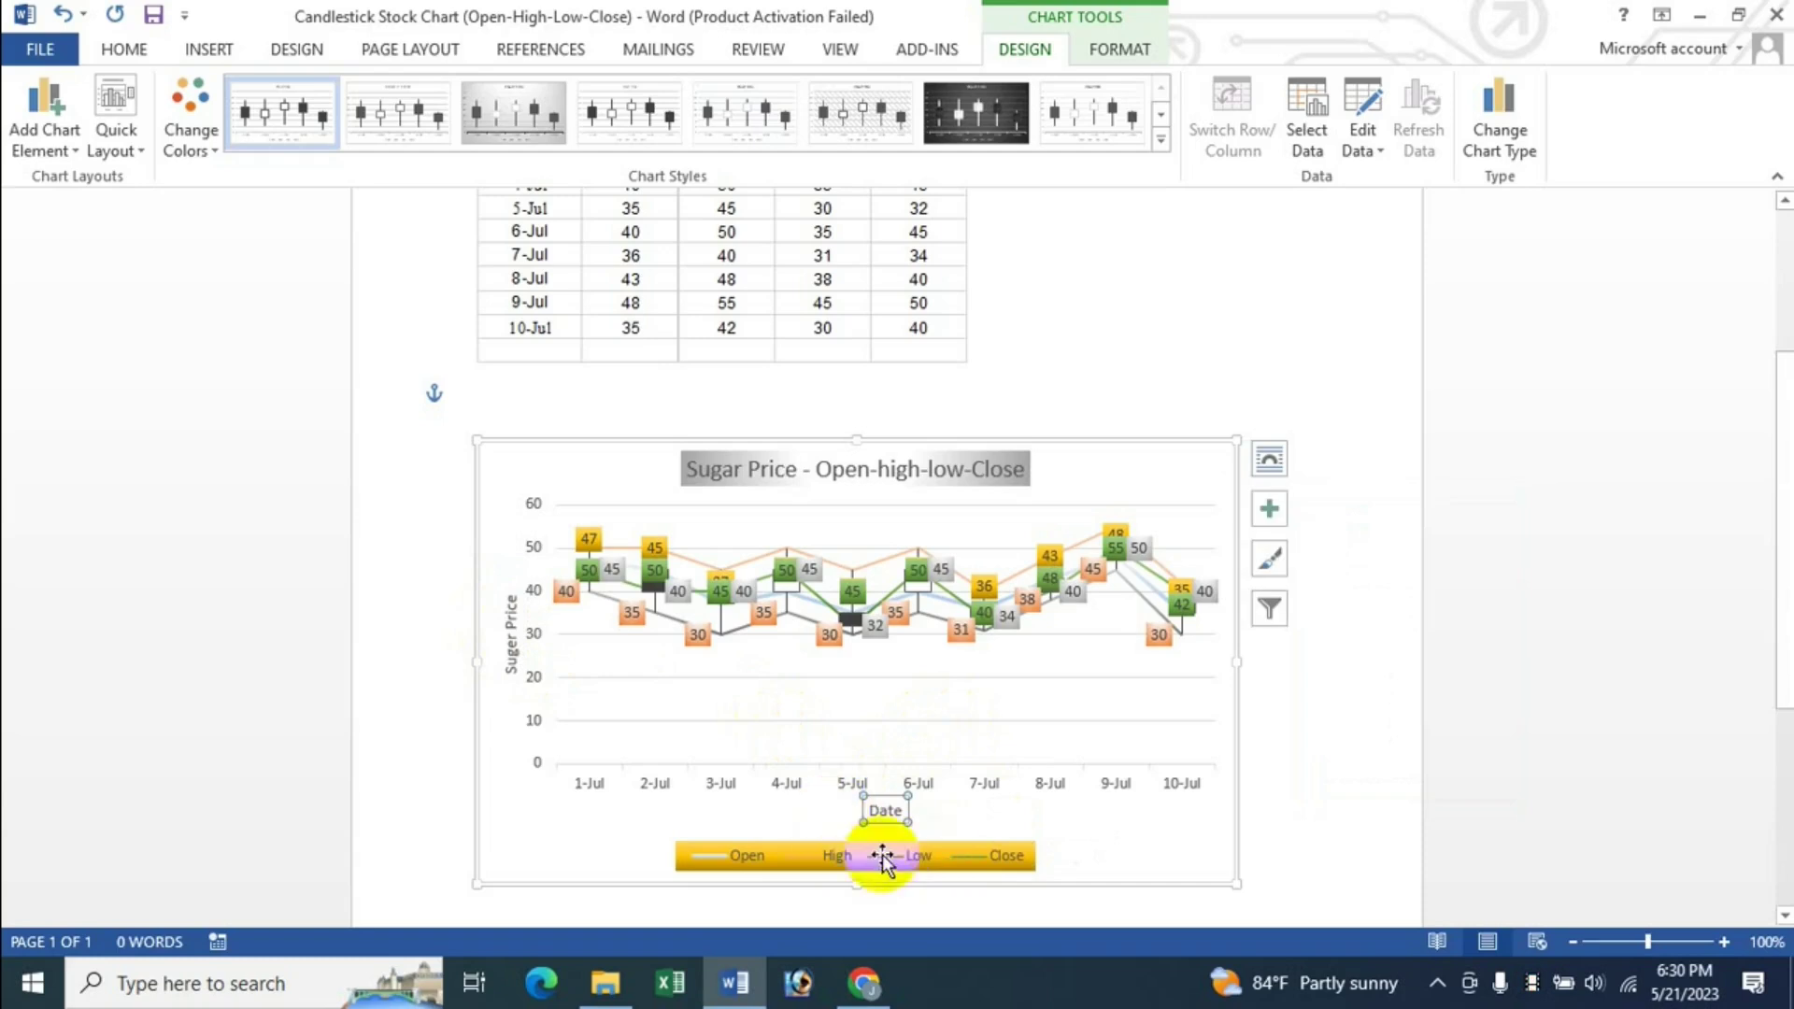
pyautogui.doubleClick(889, 799)
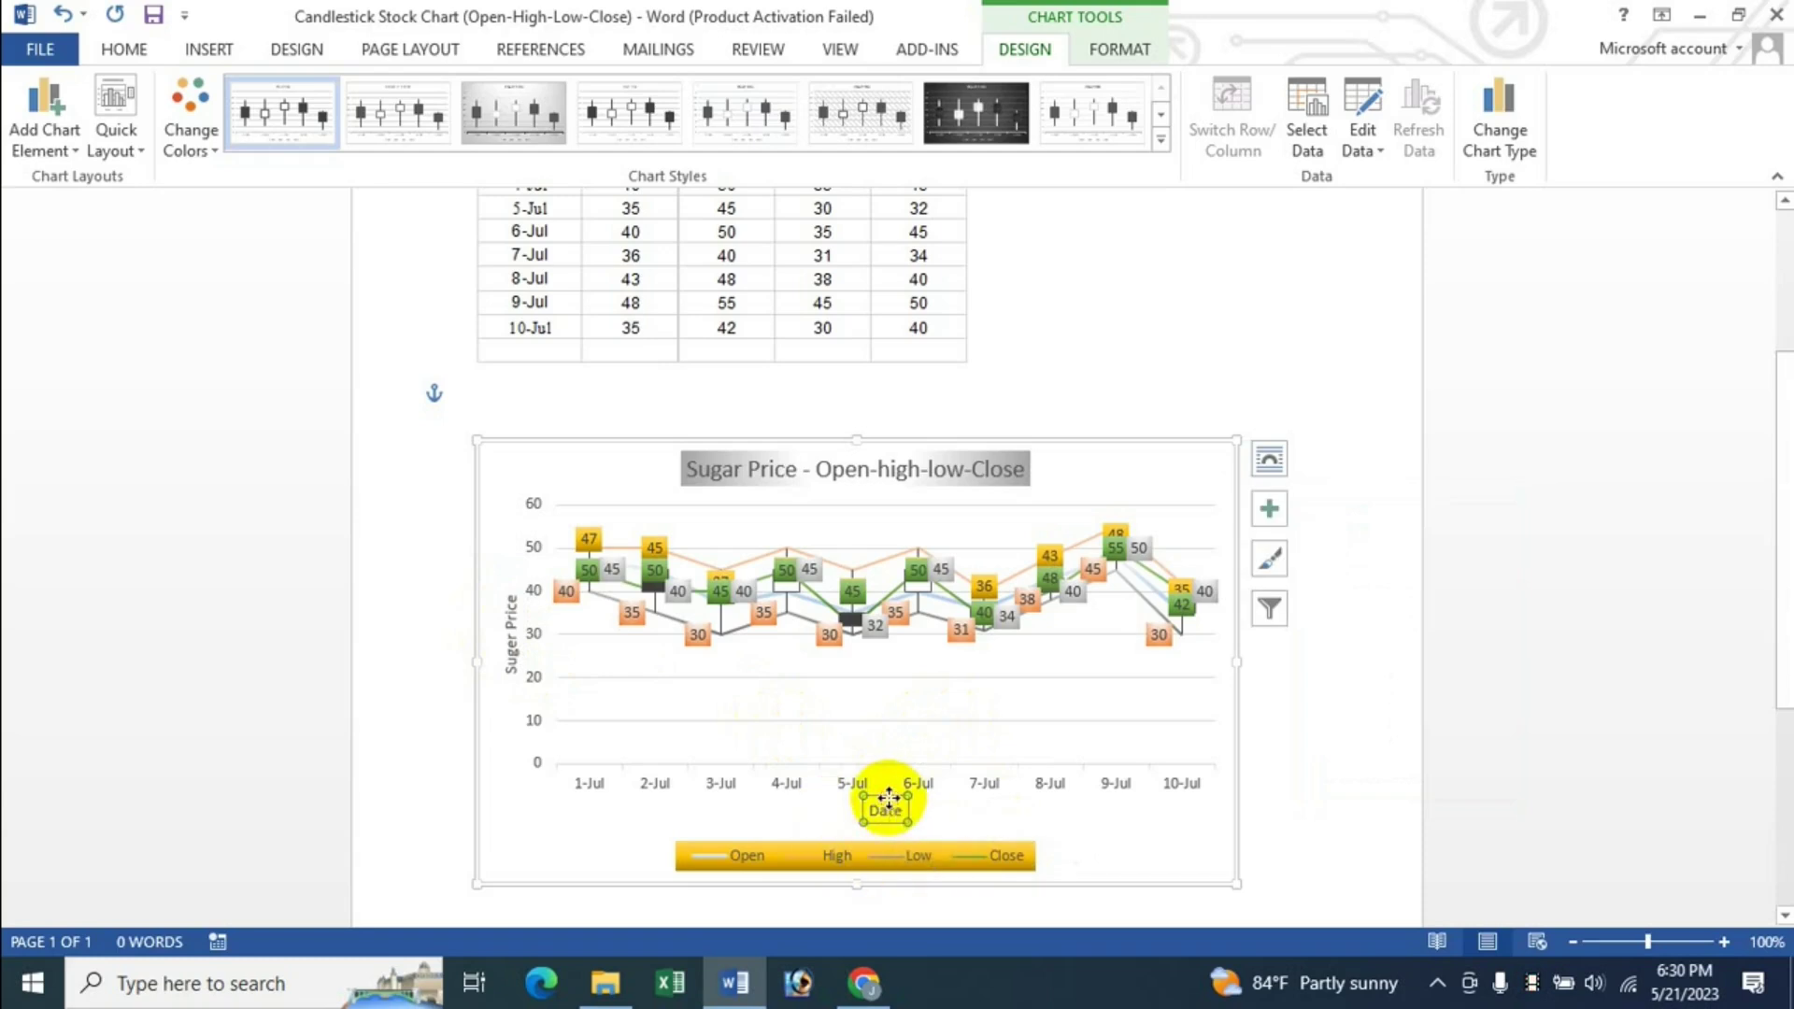
# Step: Give the Date axis title a gradient fill
pyautogui.click(1528, 463)
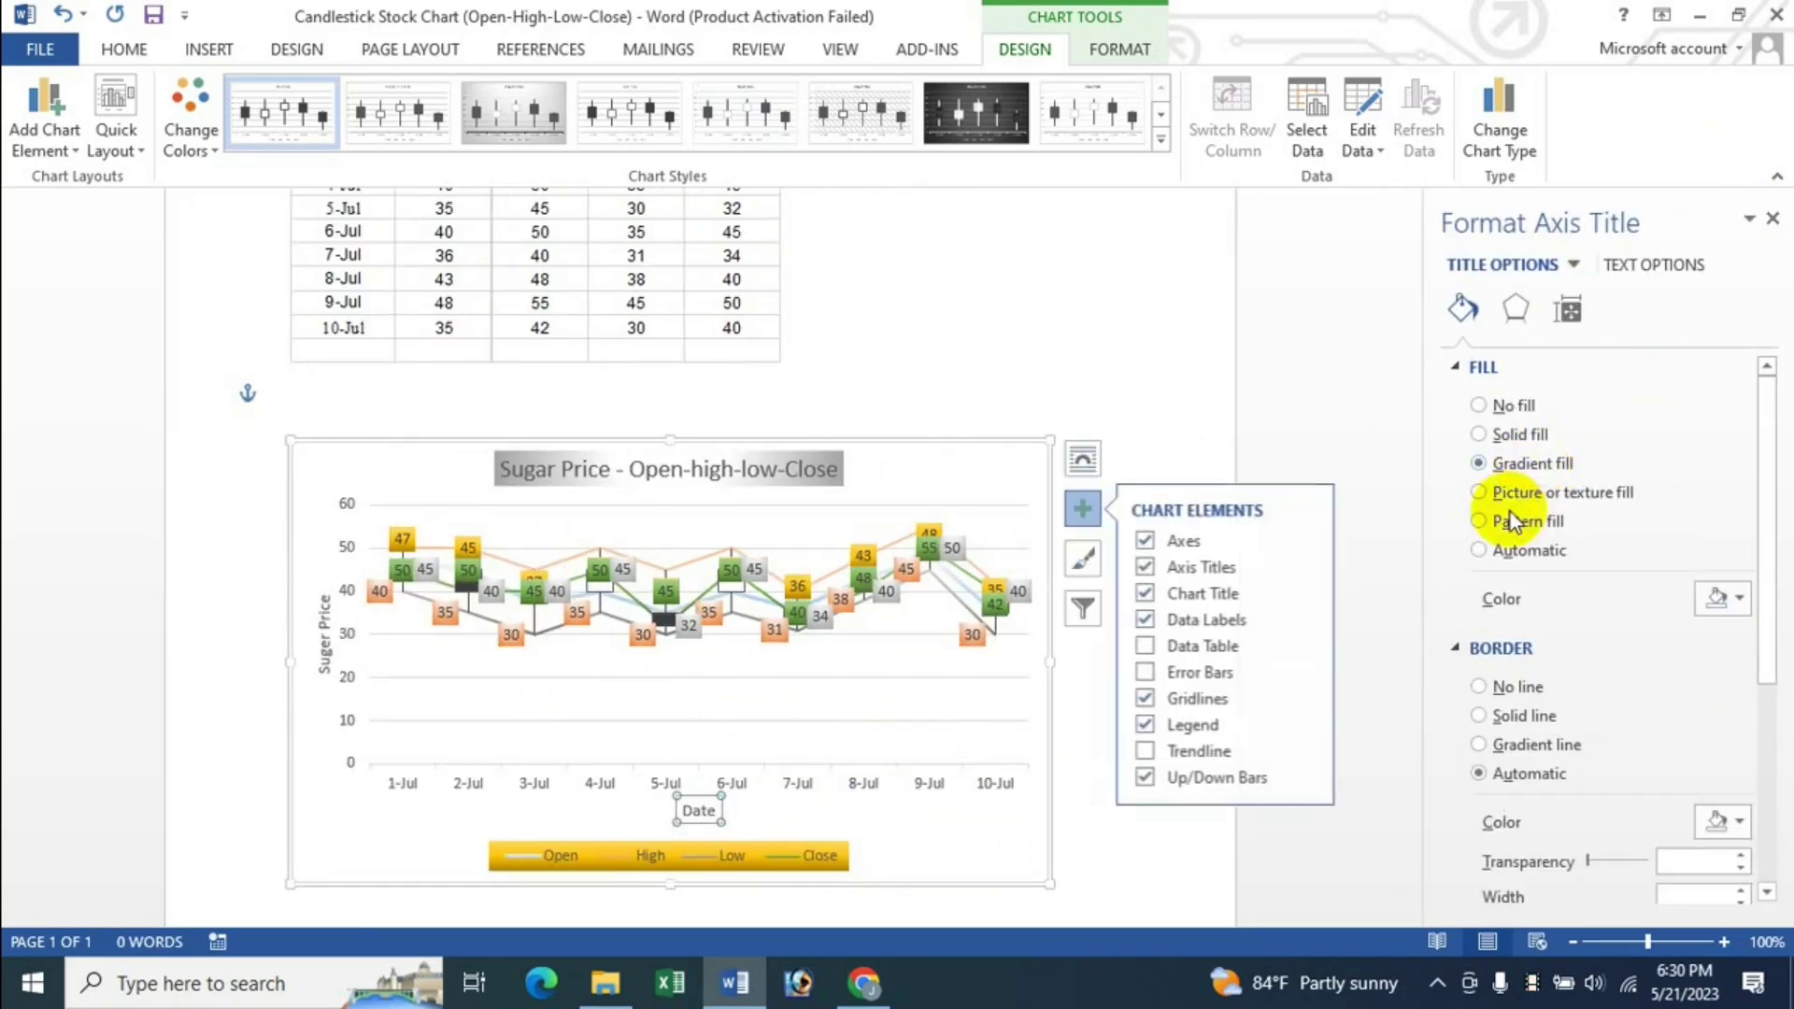
pyautogui.click(1772, 219)
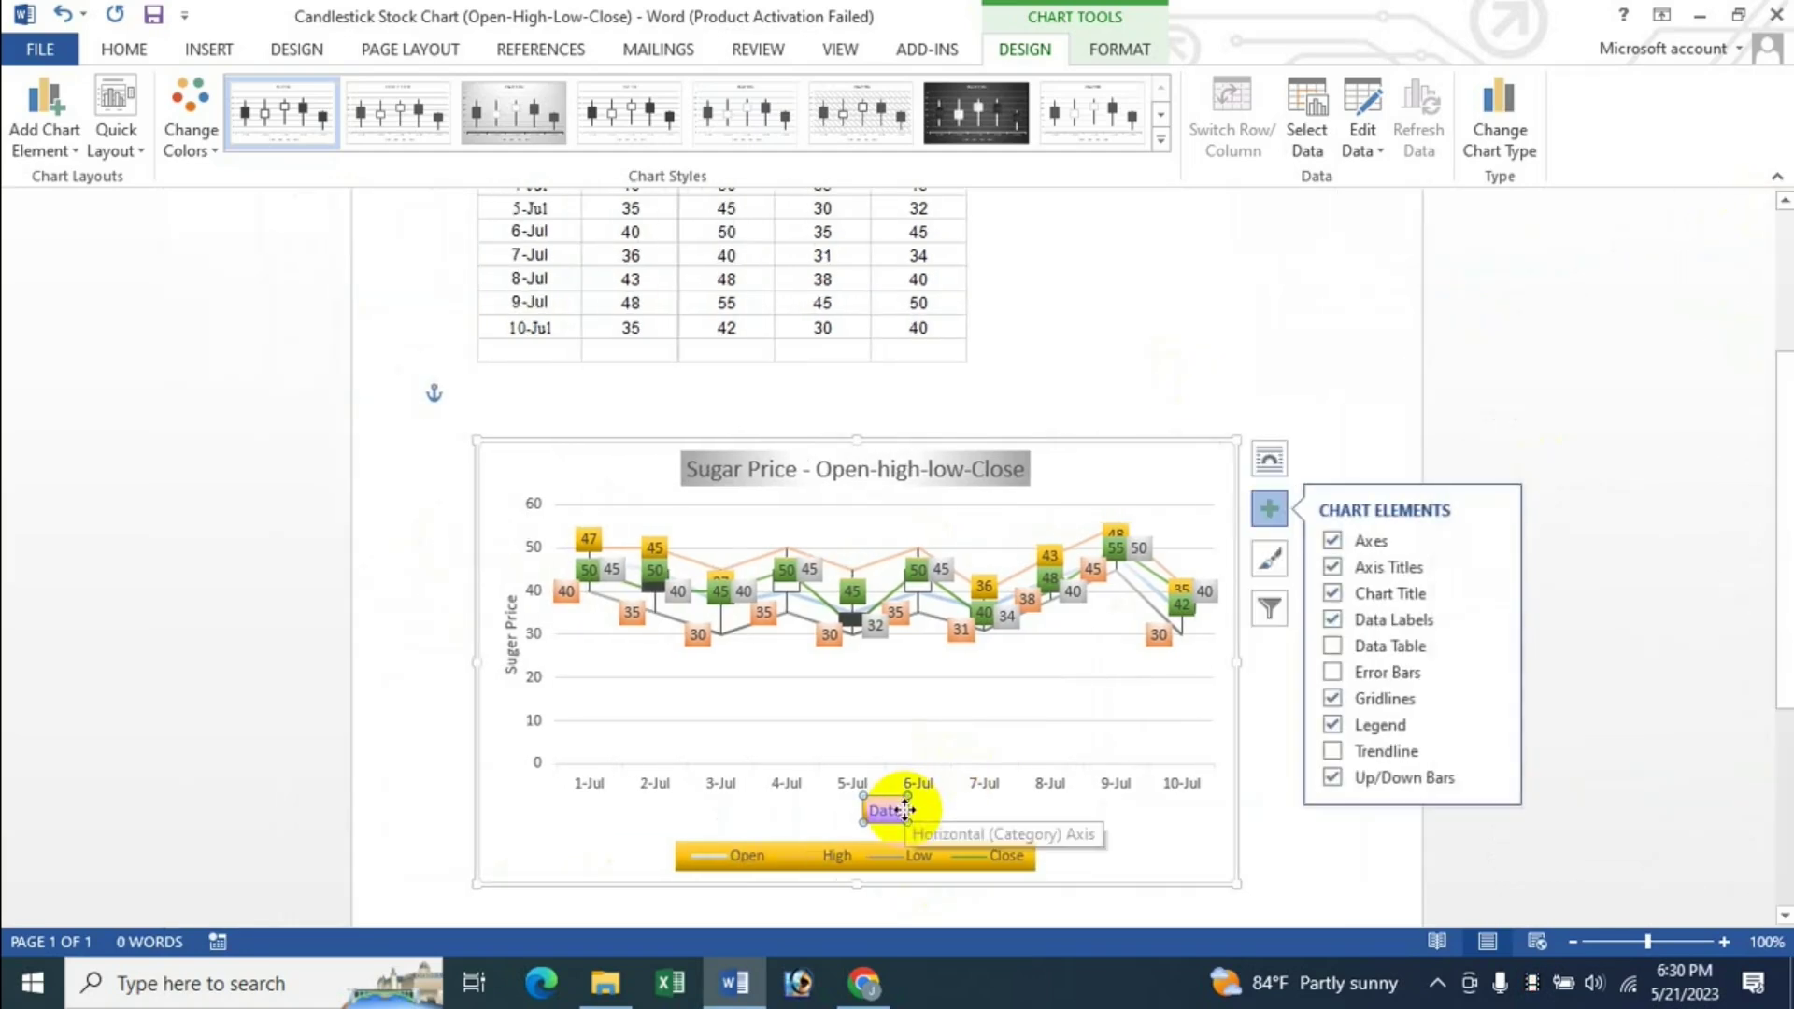
pyautogui.click(1120, 49)
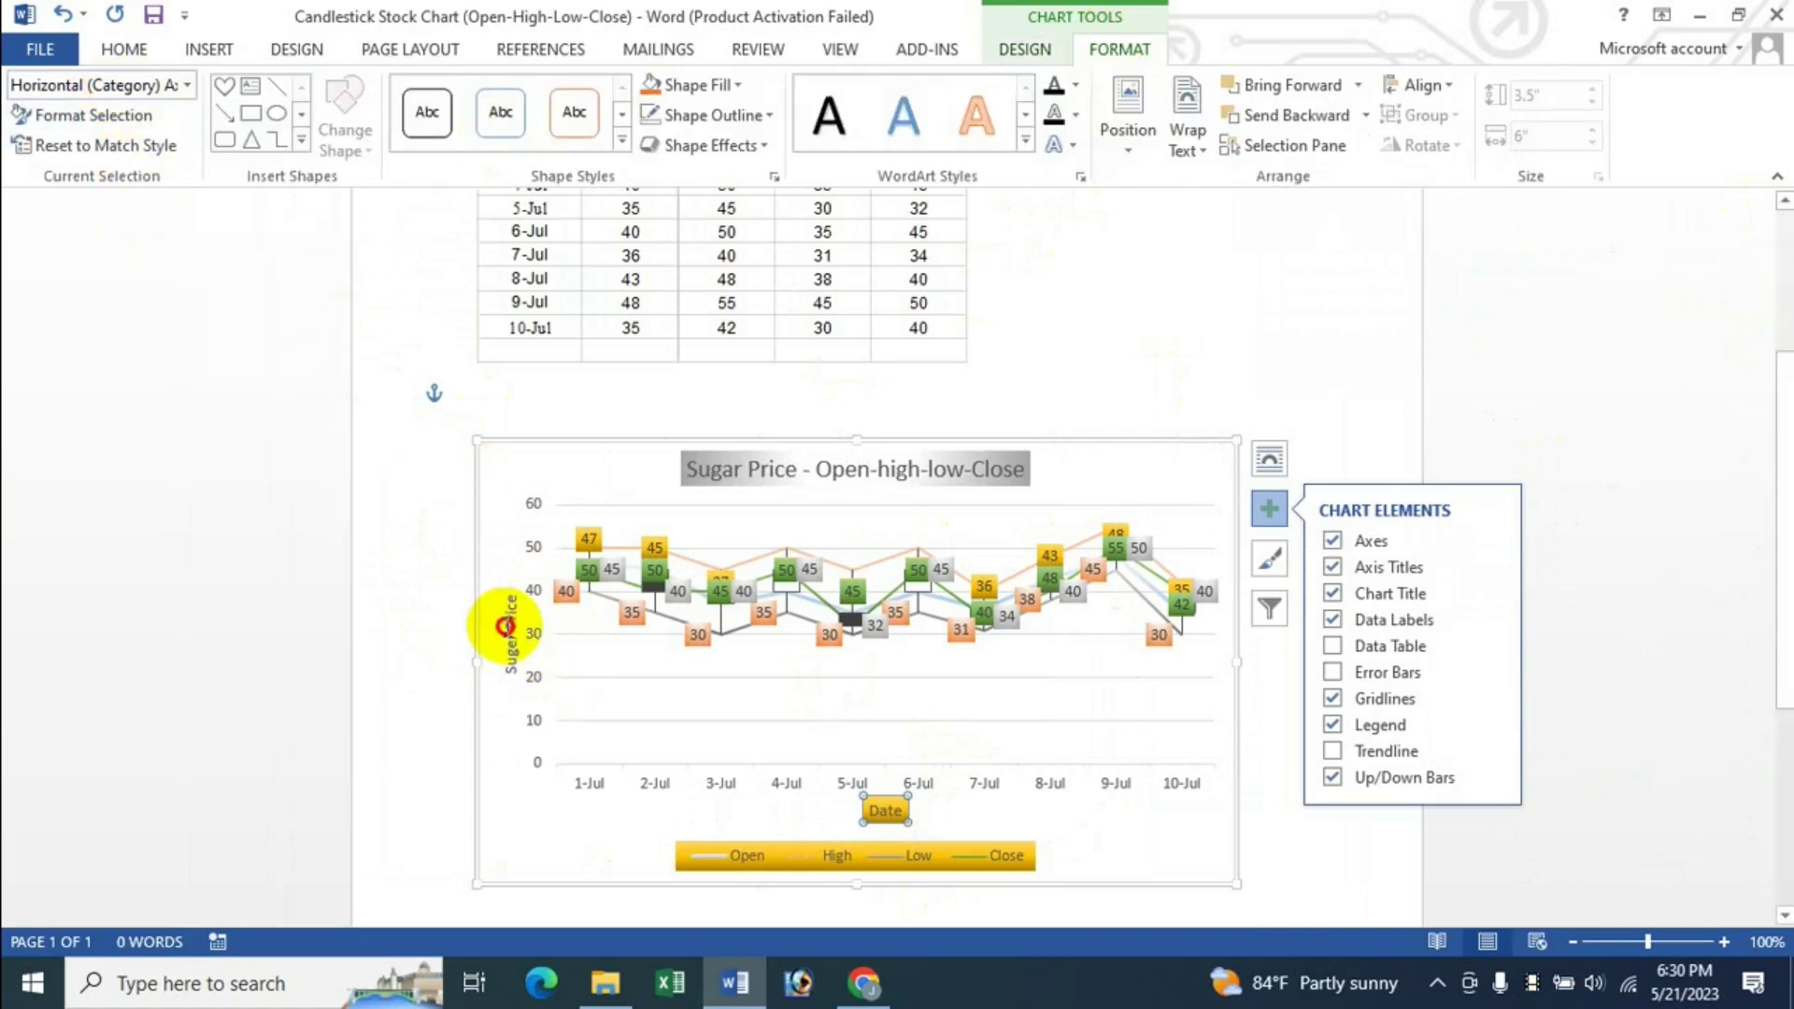
# Step: Apply a green radial preset gradient to the 'Suger Price' axis title
pyautogui.click(510, 626)
pyautogui.click(94, 114)
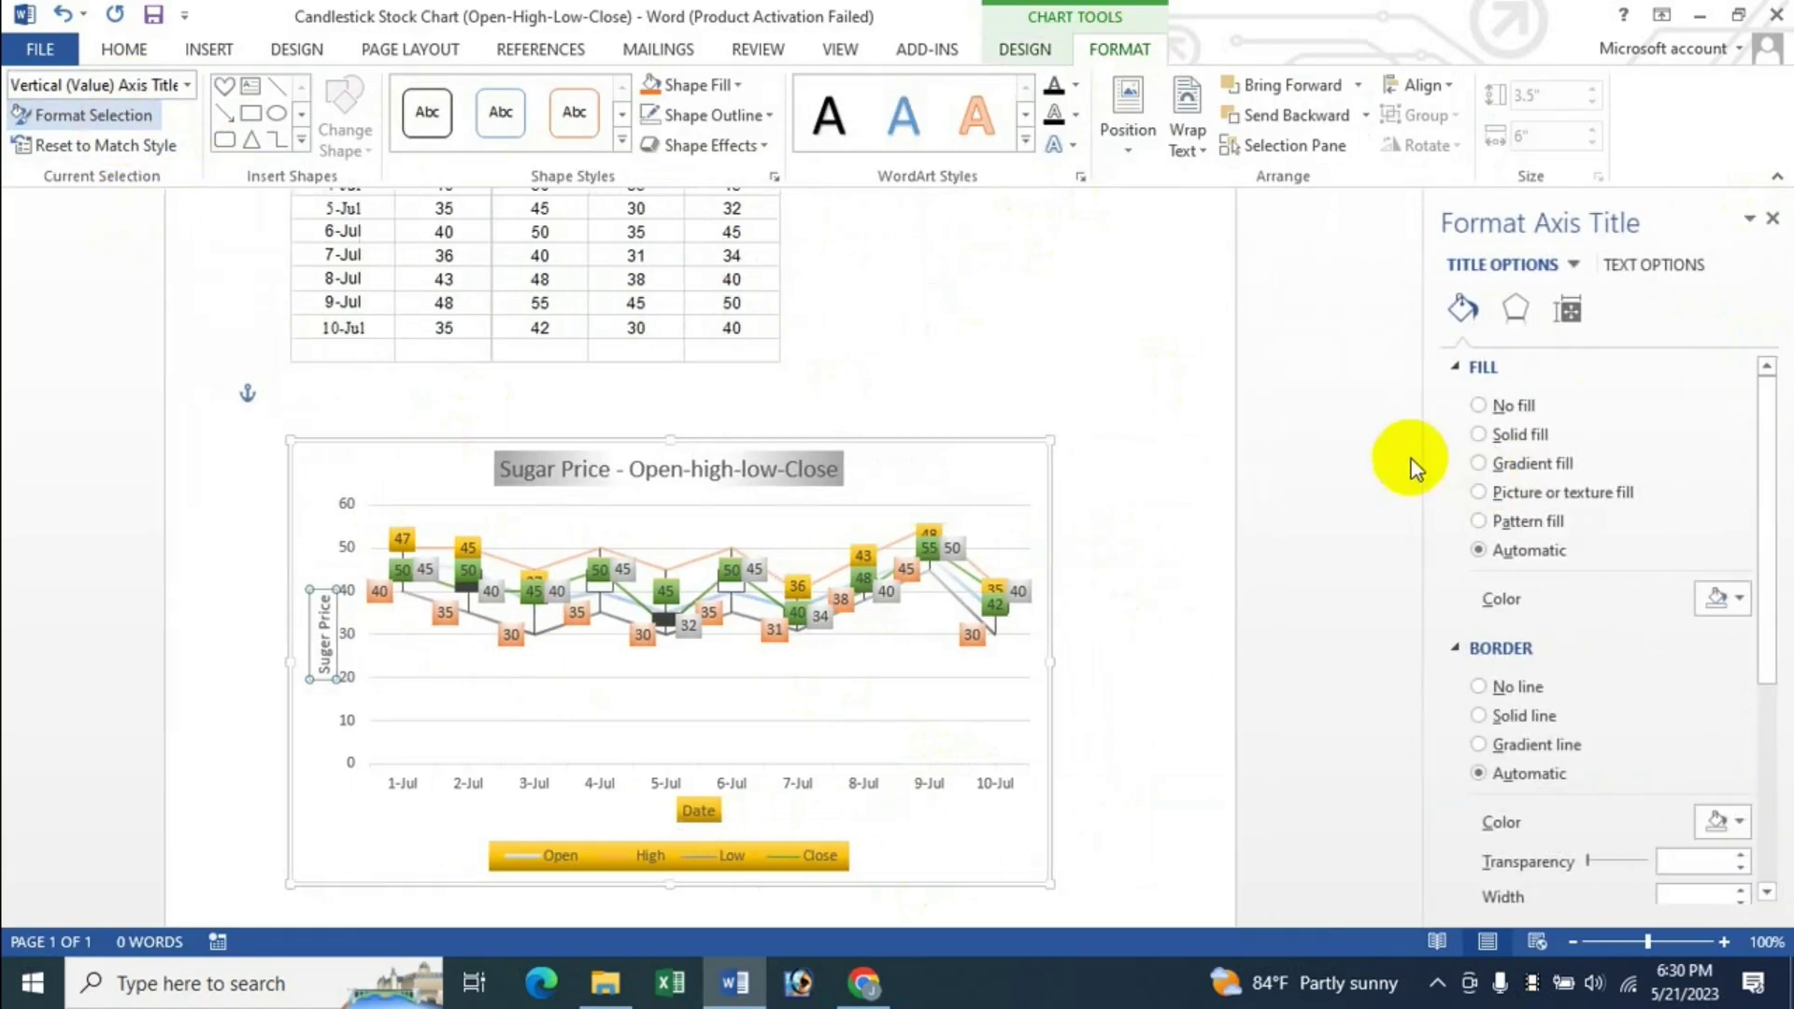
pyautogui.click(1523, 465)
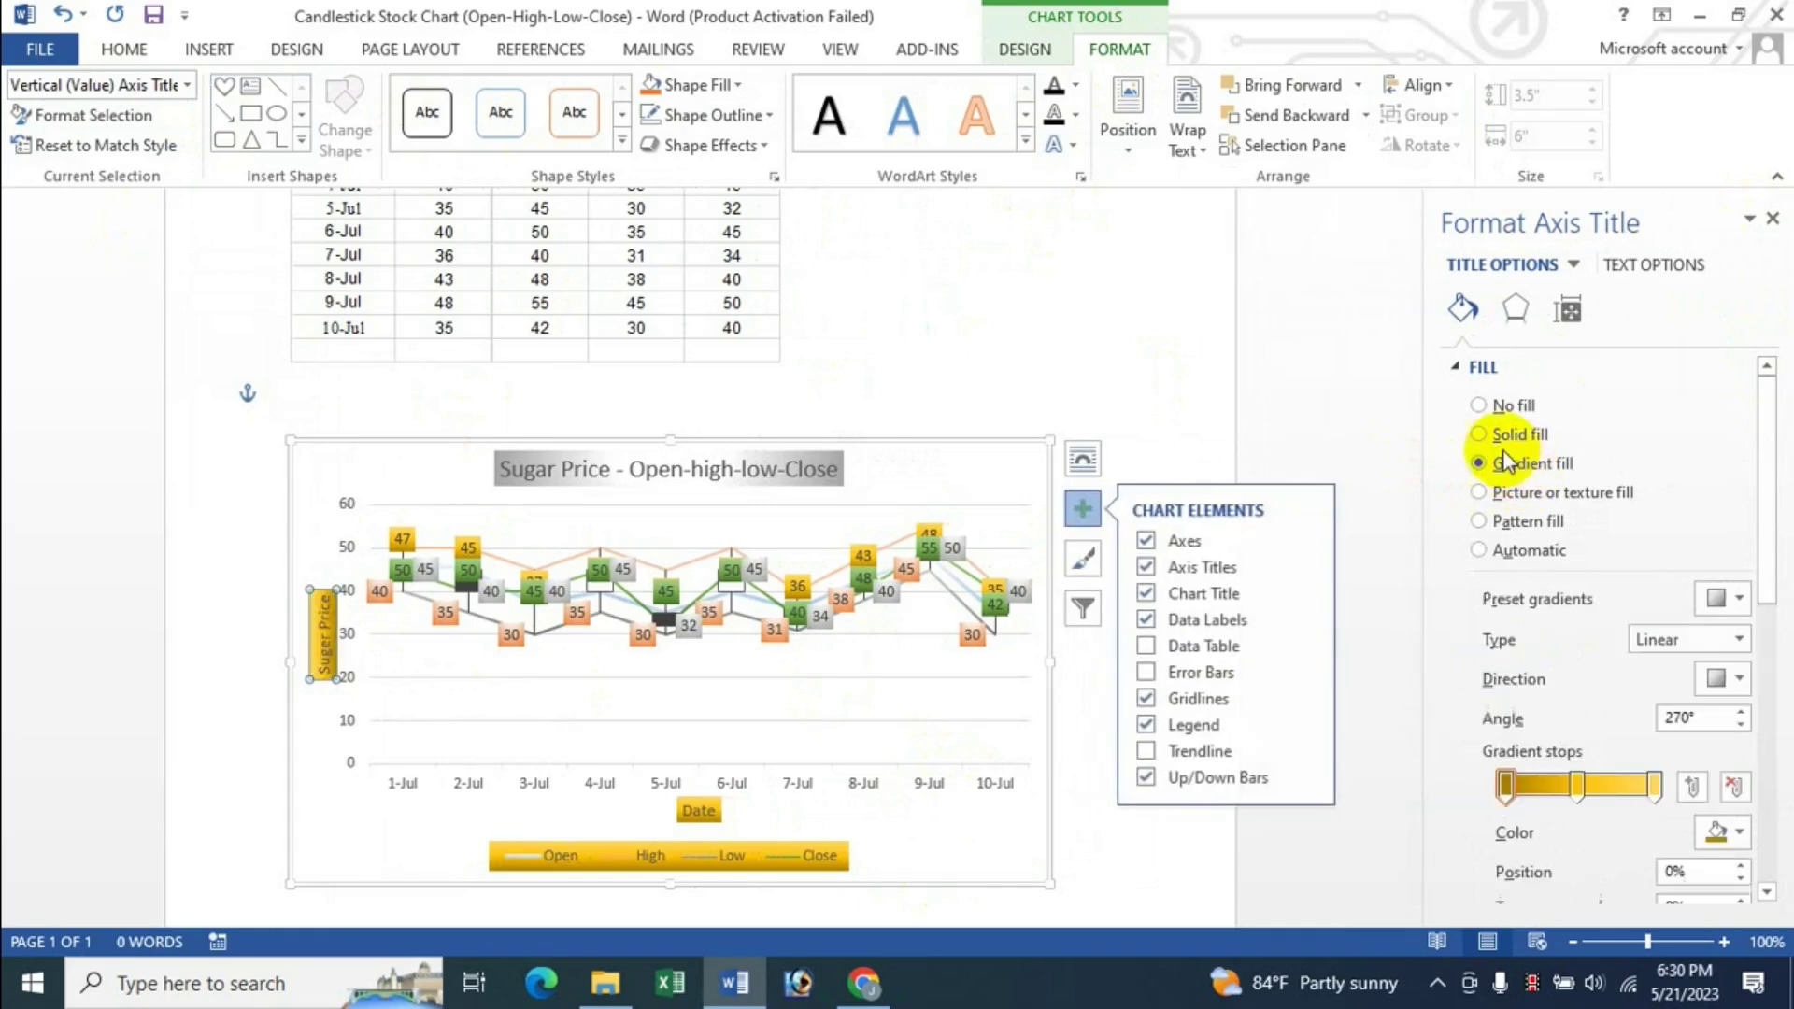
pyautogui.click(1717, 603)
pyautogui.click(1651, 761)
pyautogui.click(1729, 608)
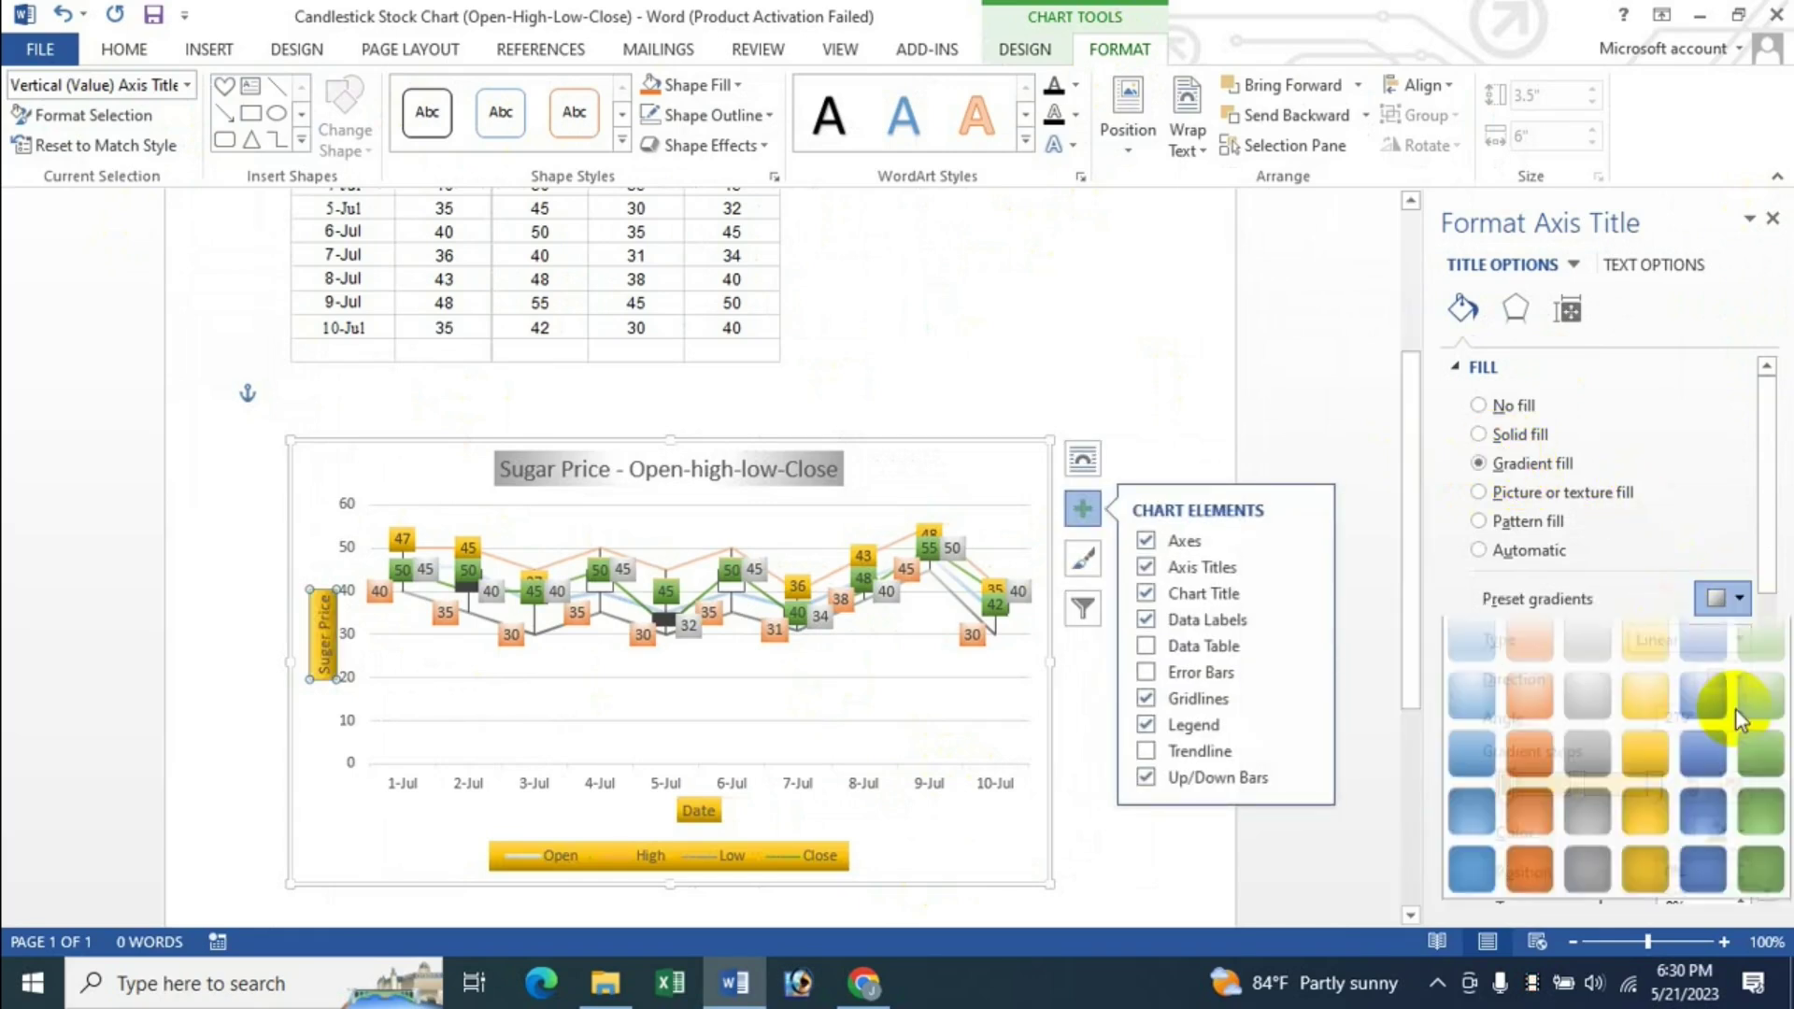
pyautogui.click(1746, 719)
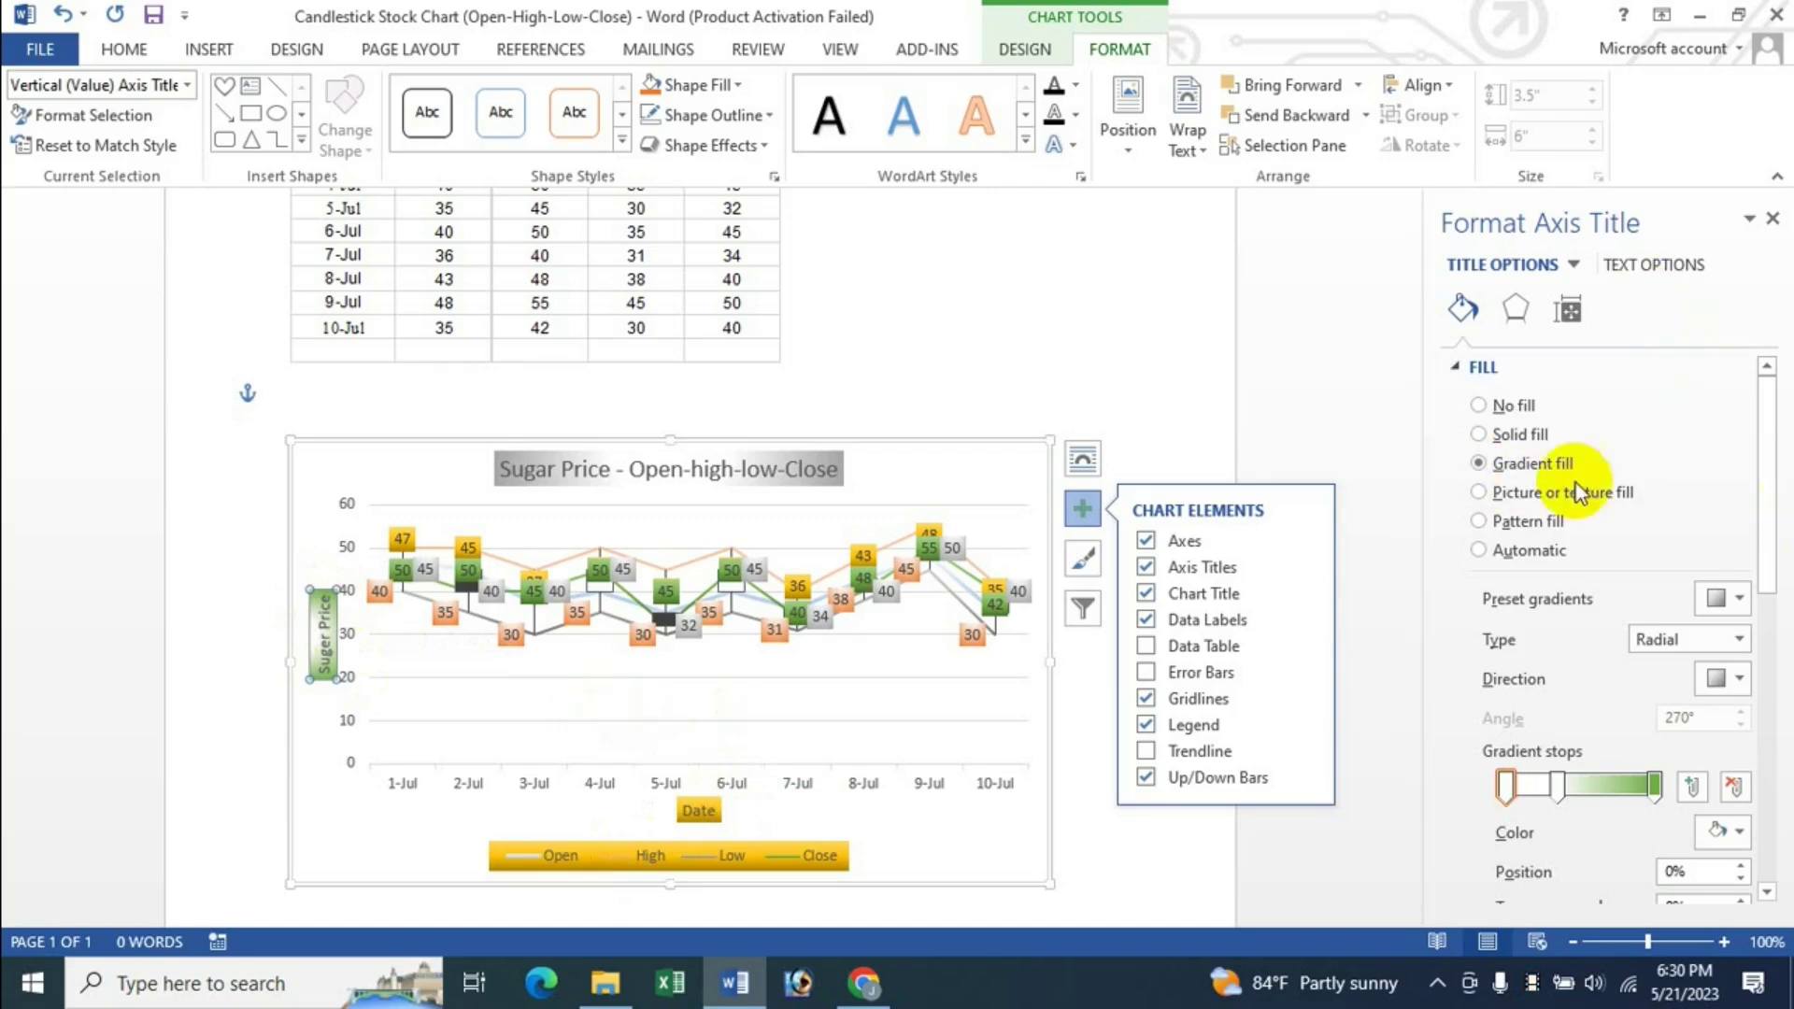
pyautogui.click(1774, 221)
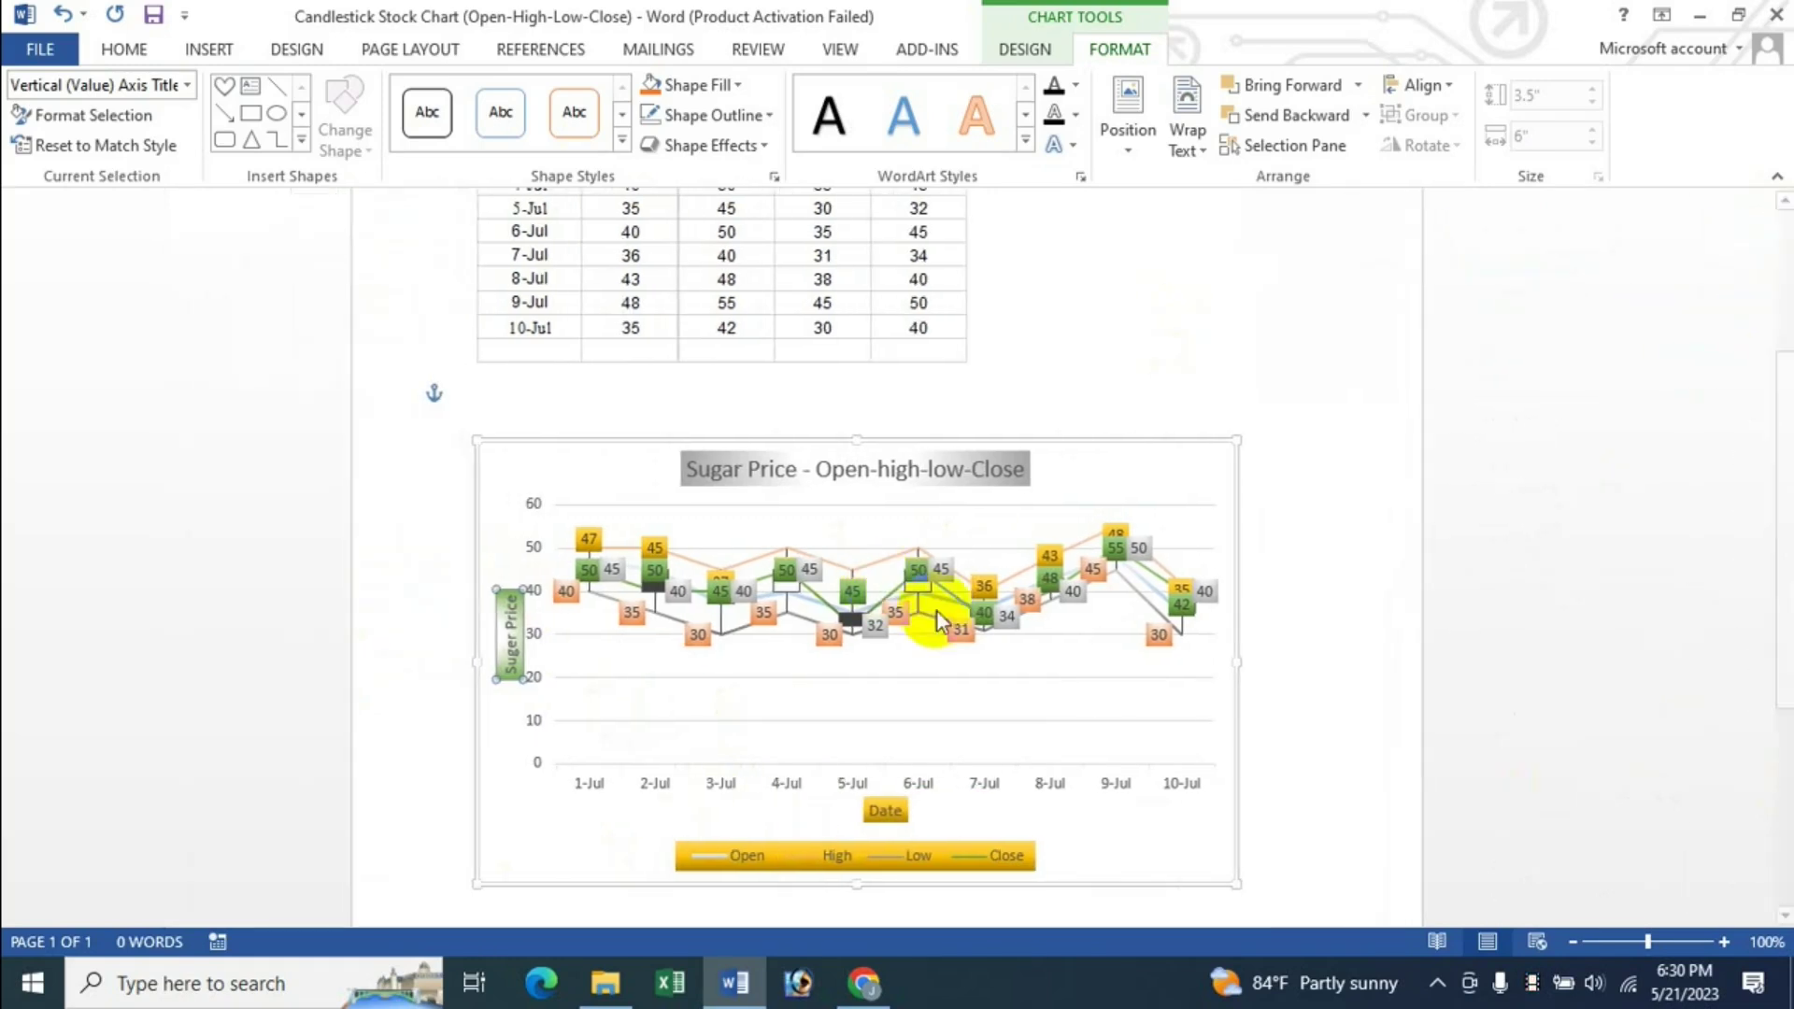
pyautogui.click(1162, 495)
pyautogui.click(1269, 508)
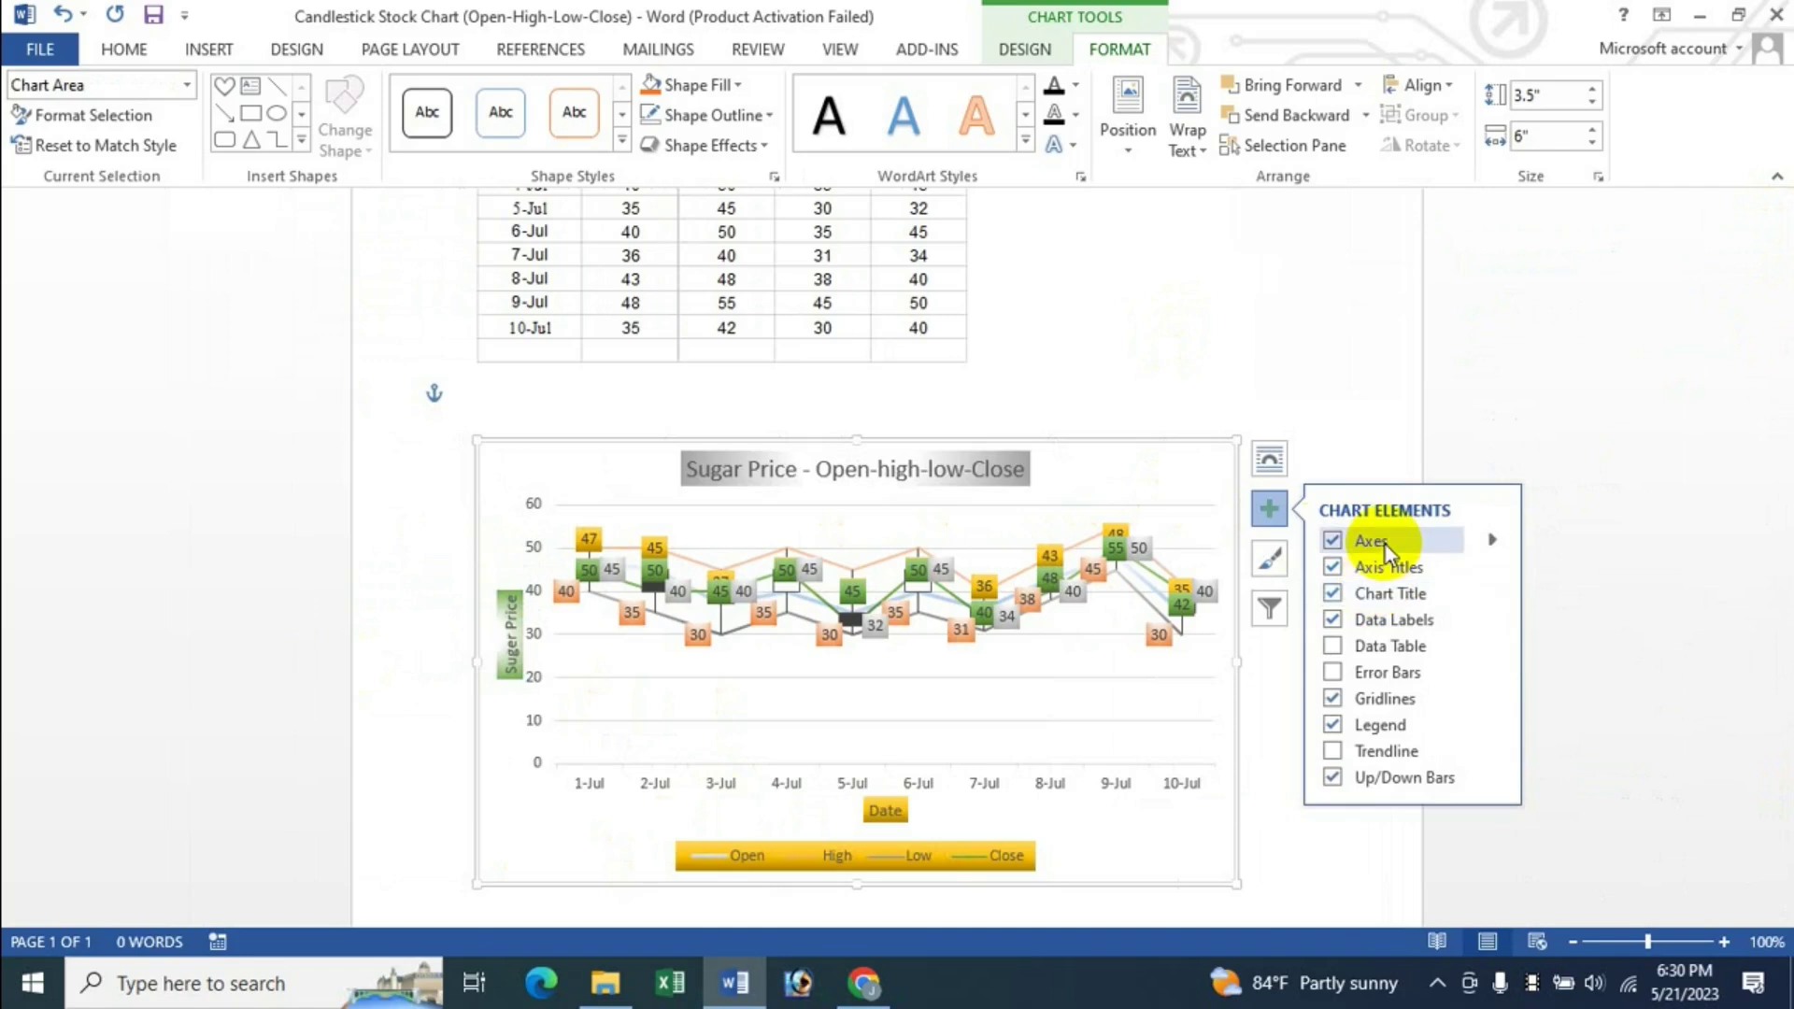
# Step: Add a data table beneath the chart and show its display choices
pyautogui.click(1493, 540)
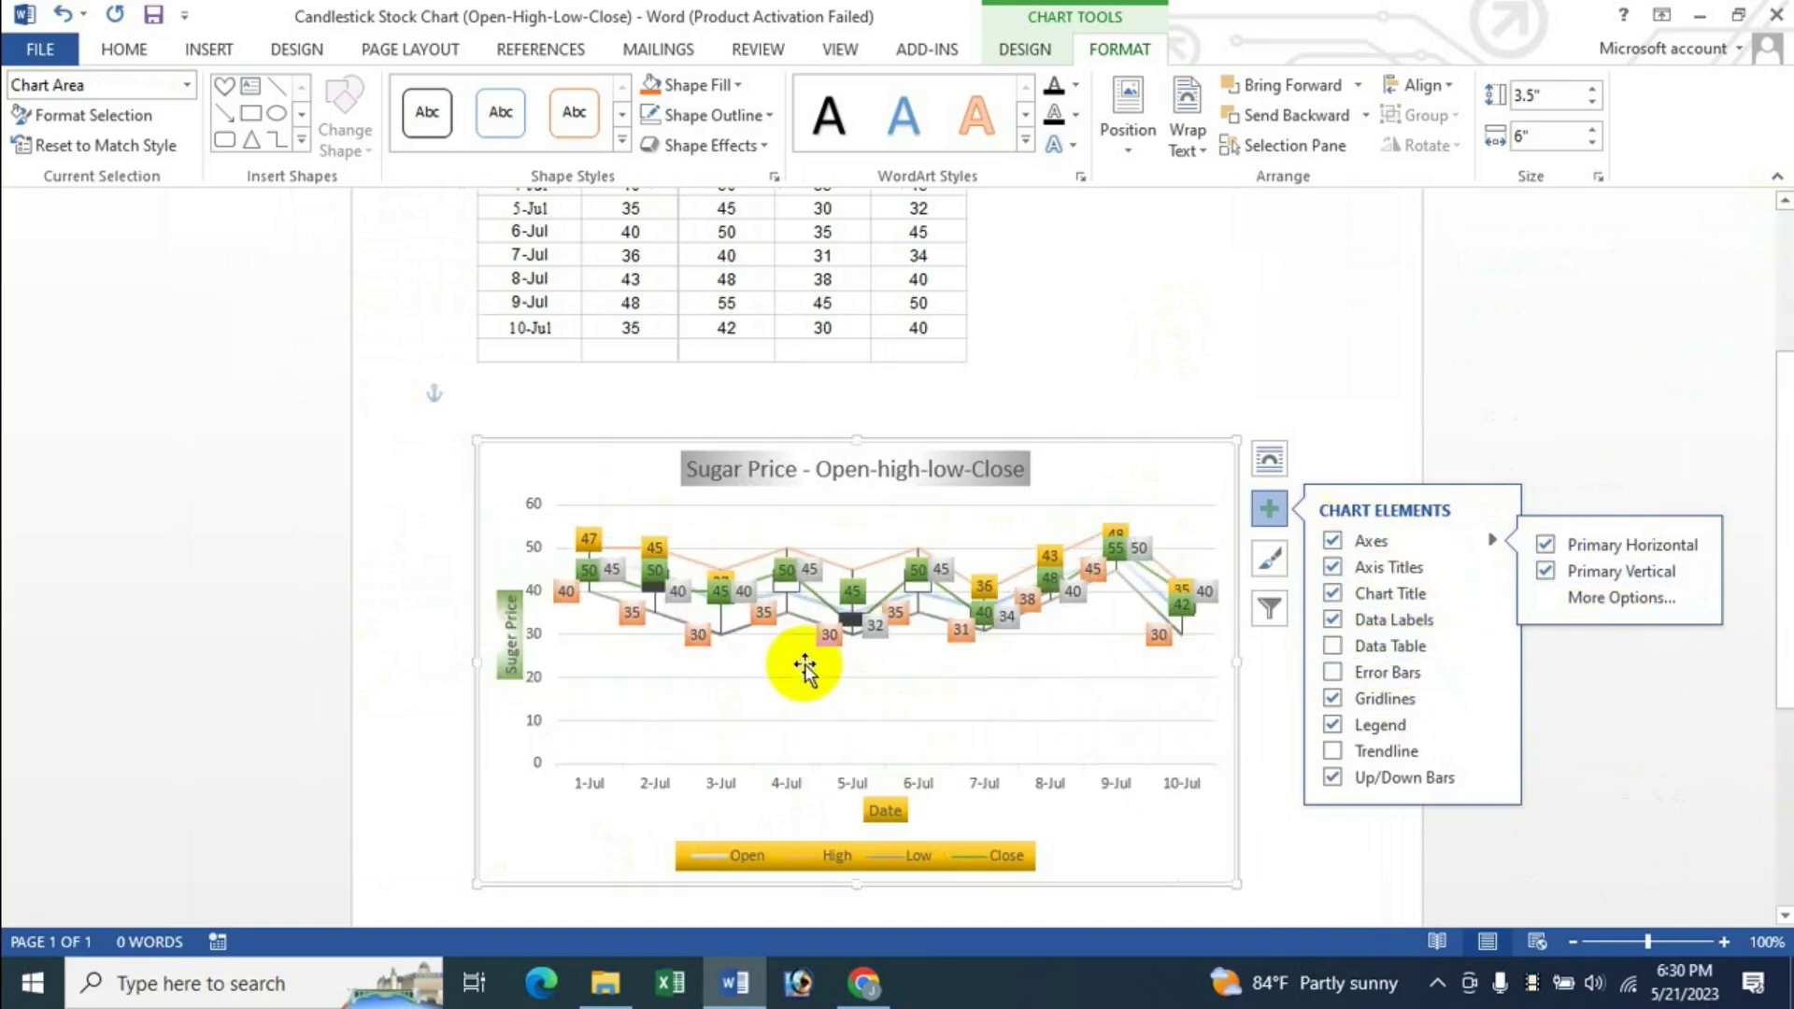
pyautogui.click(1334, 648)
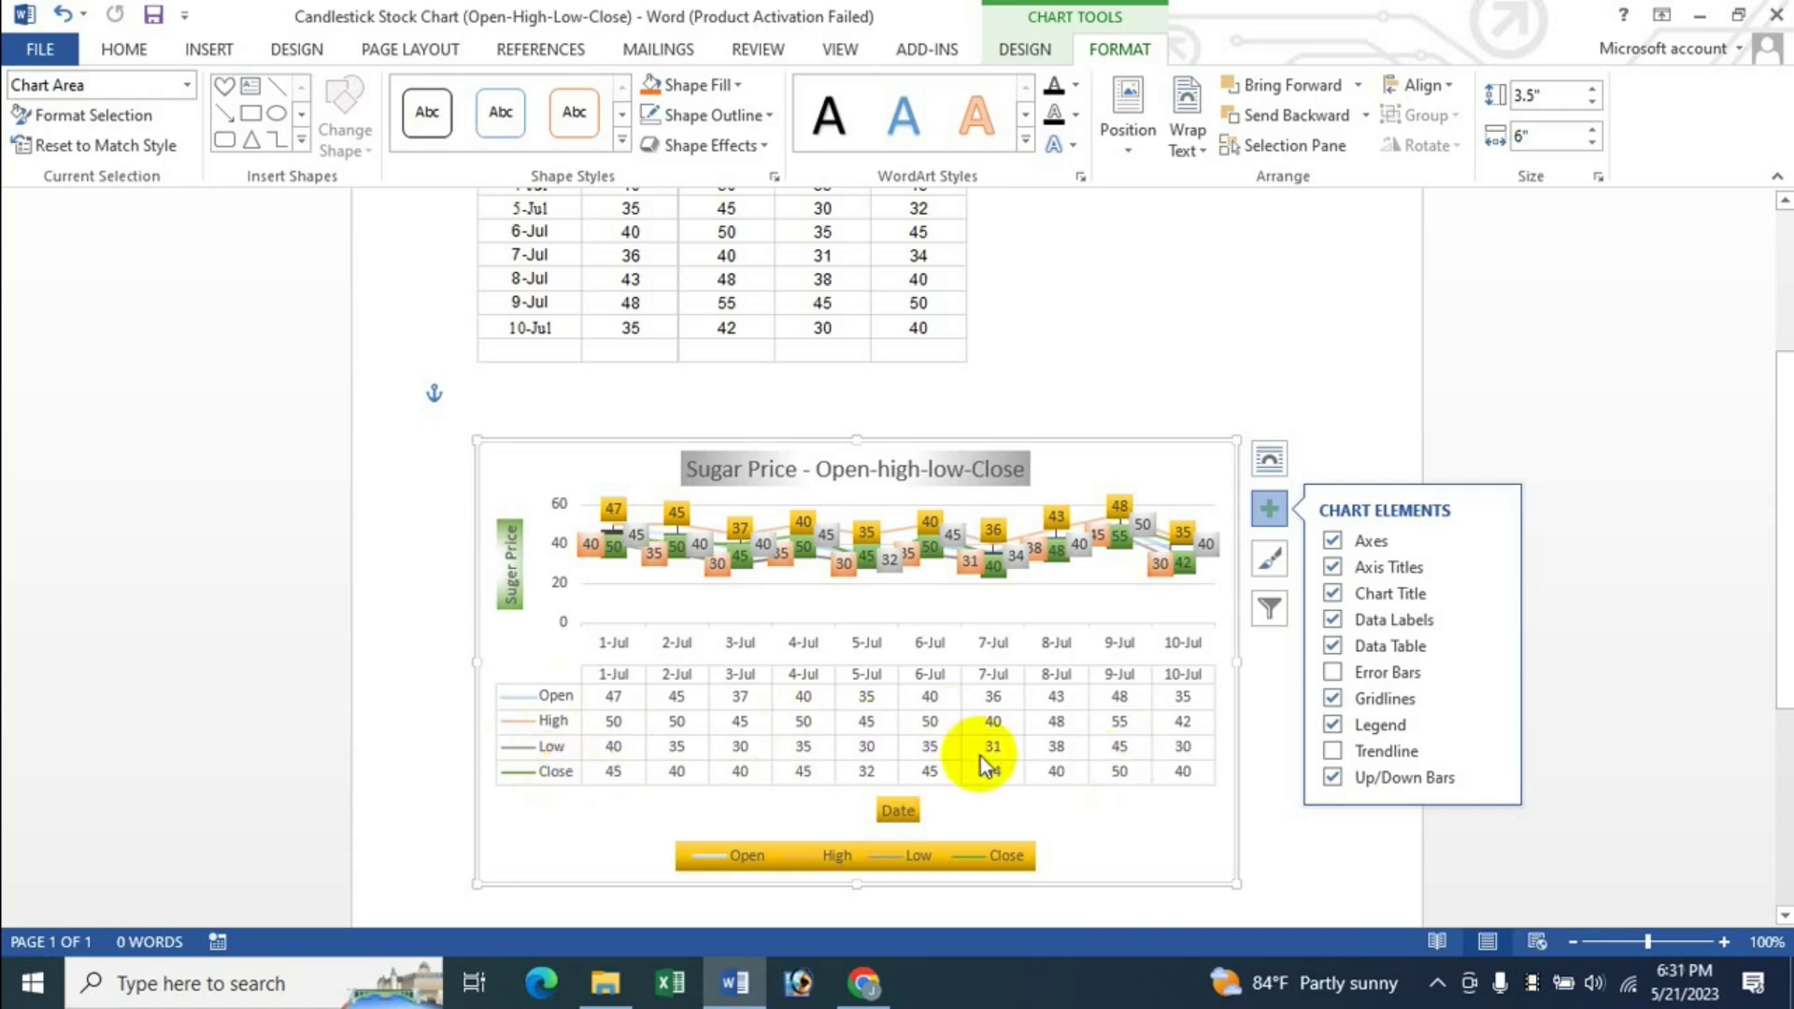
pyautogui.moveTo(1390, 646)
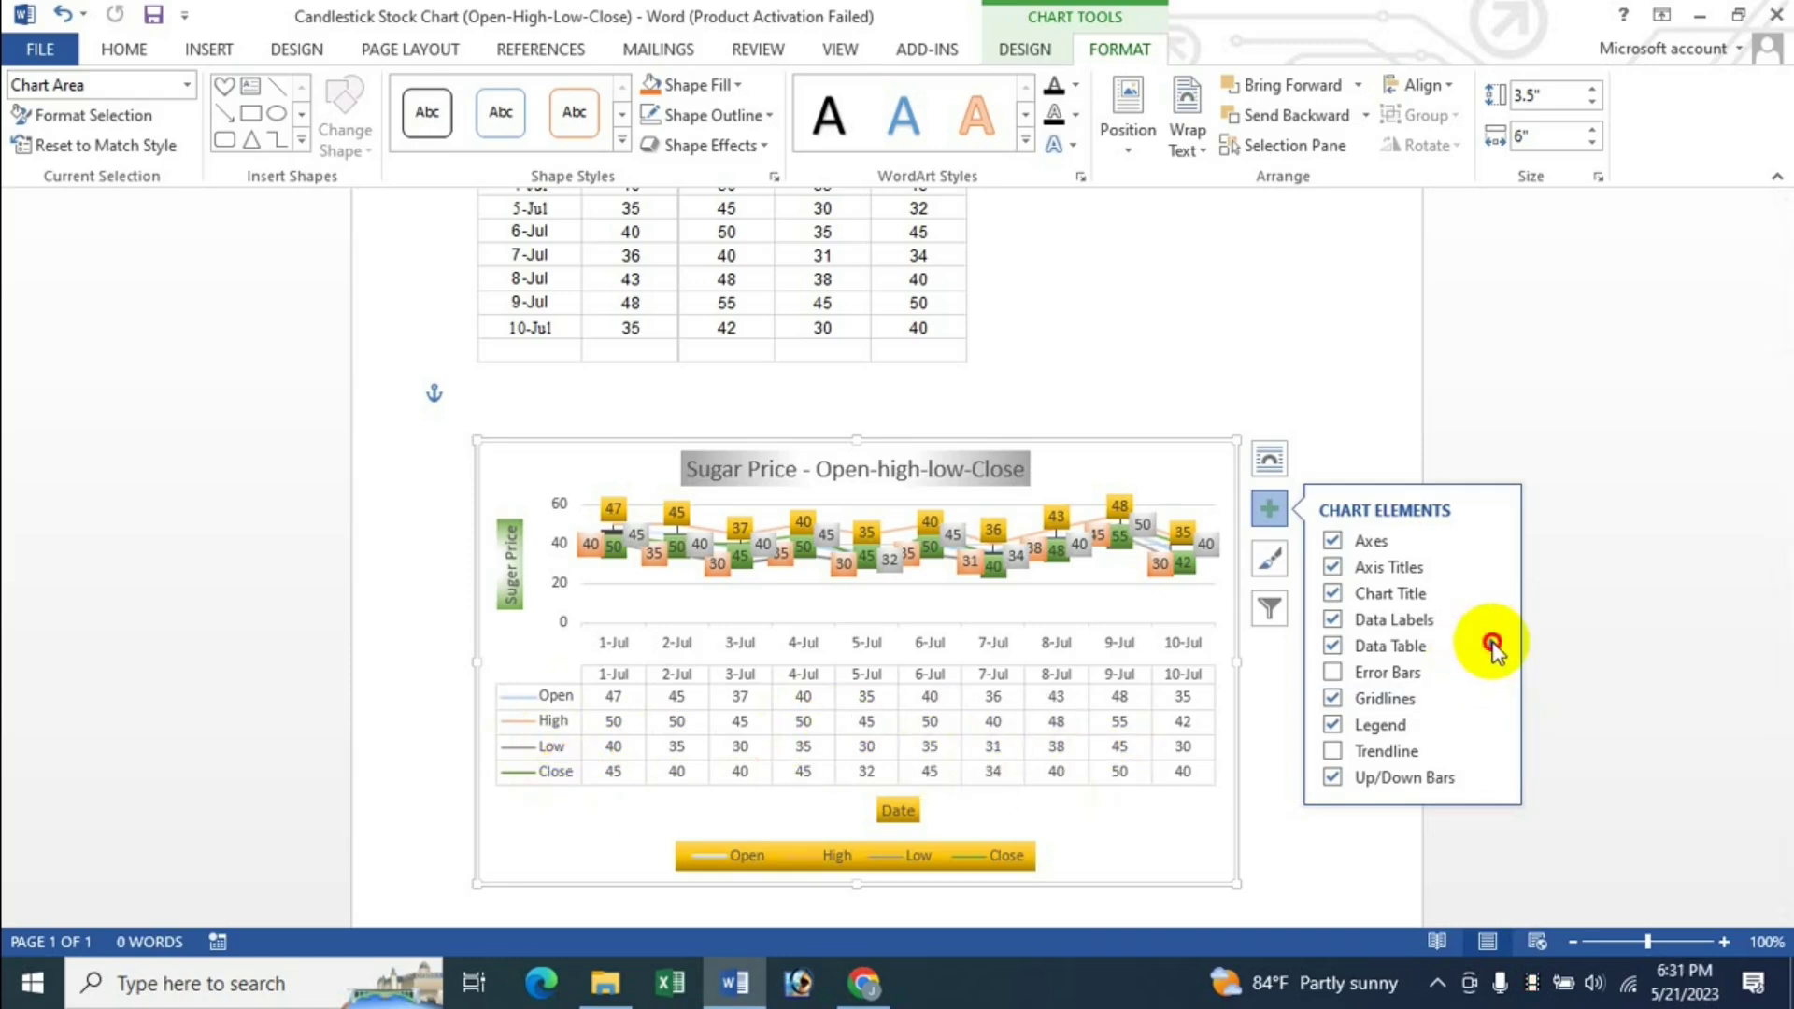
pyautogui.click(1492, 644)
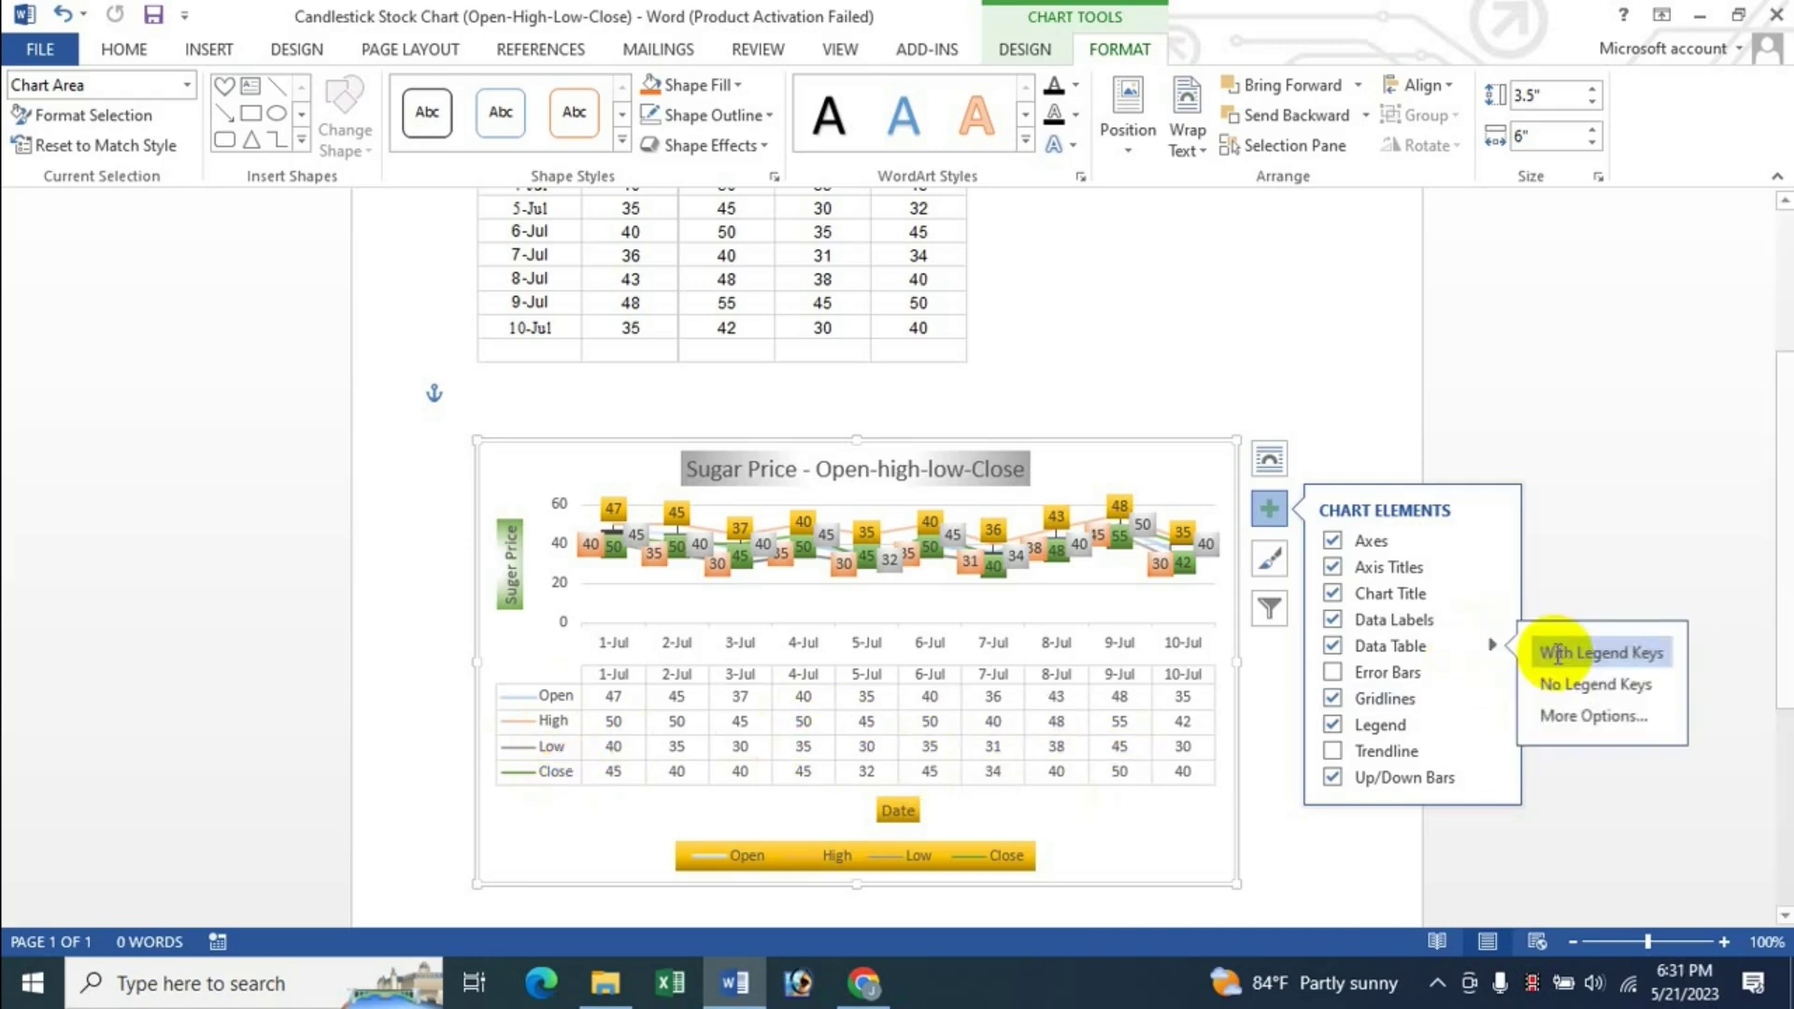
# Step: Fill the chart's data table with a yellow preset gradient
pyautogui.click(1578, 721)
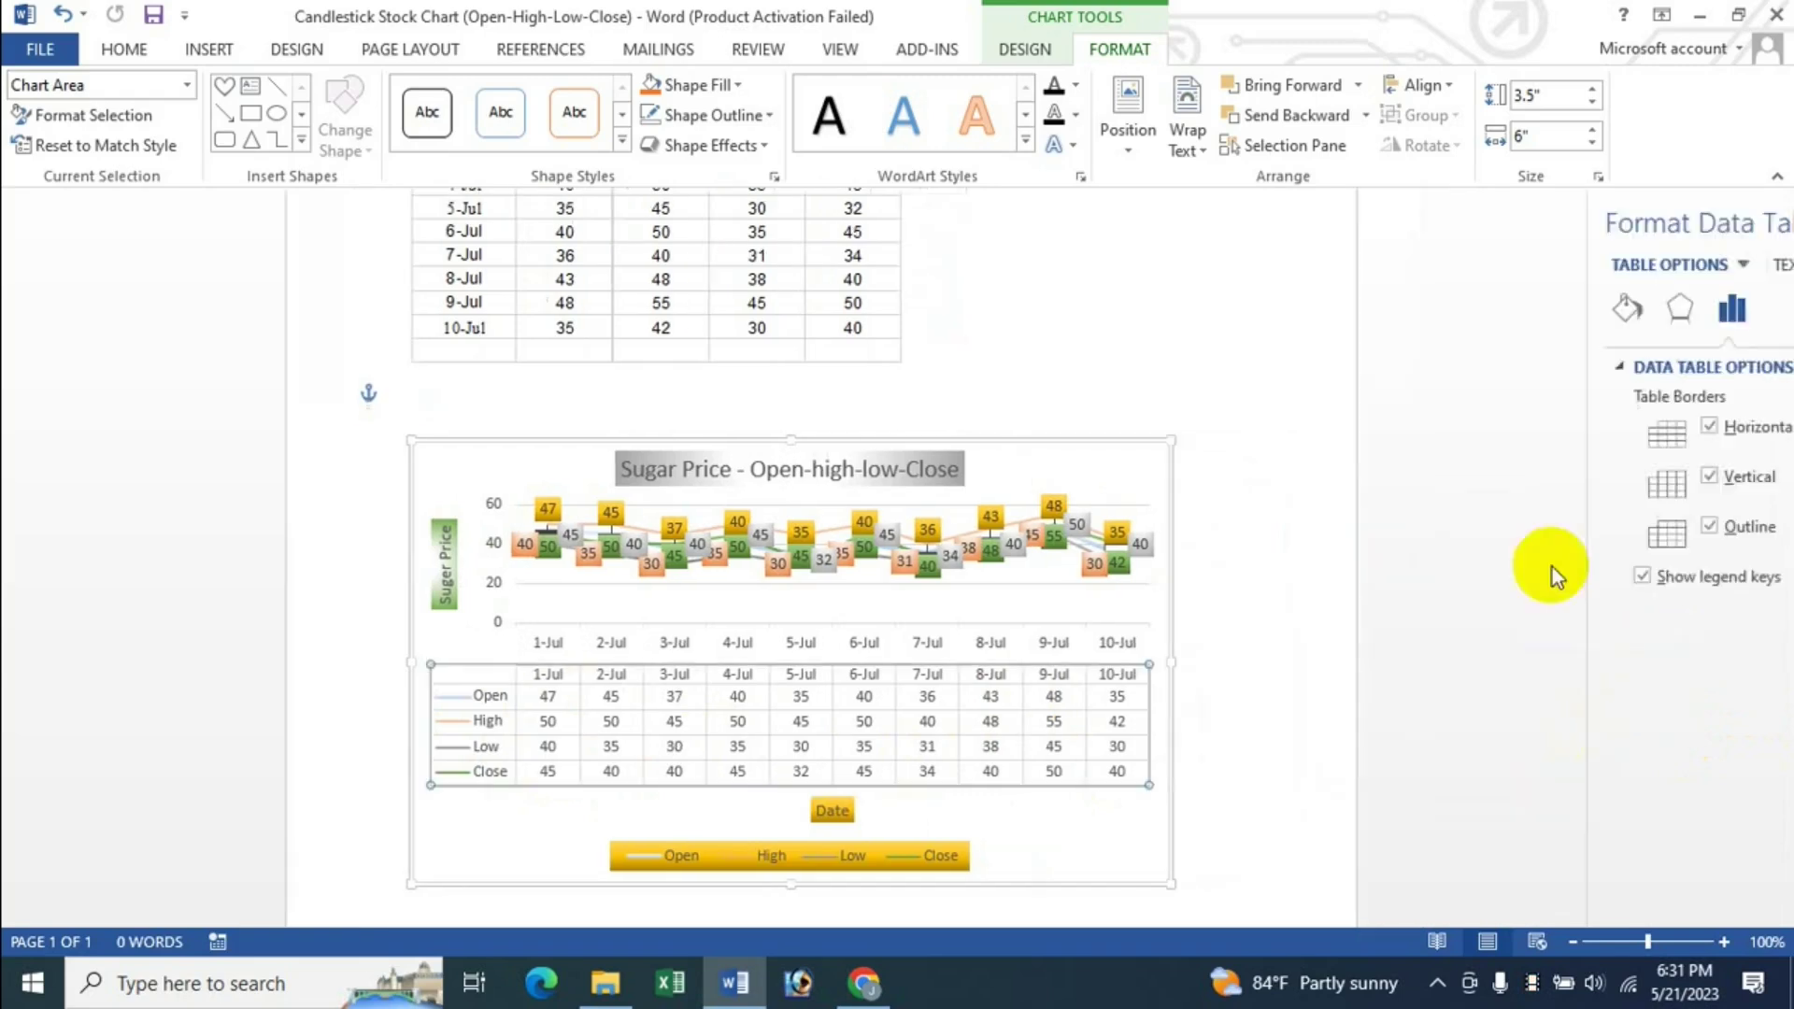
pyautogui.click(1481, 321)
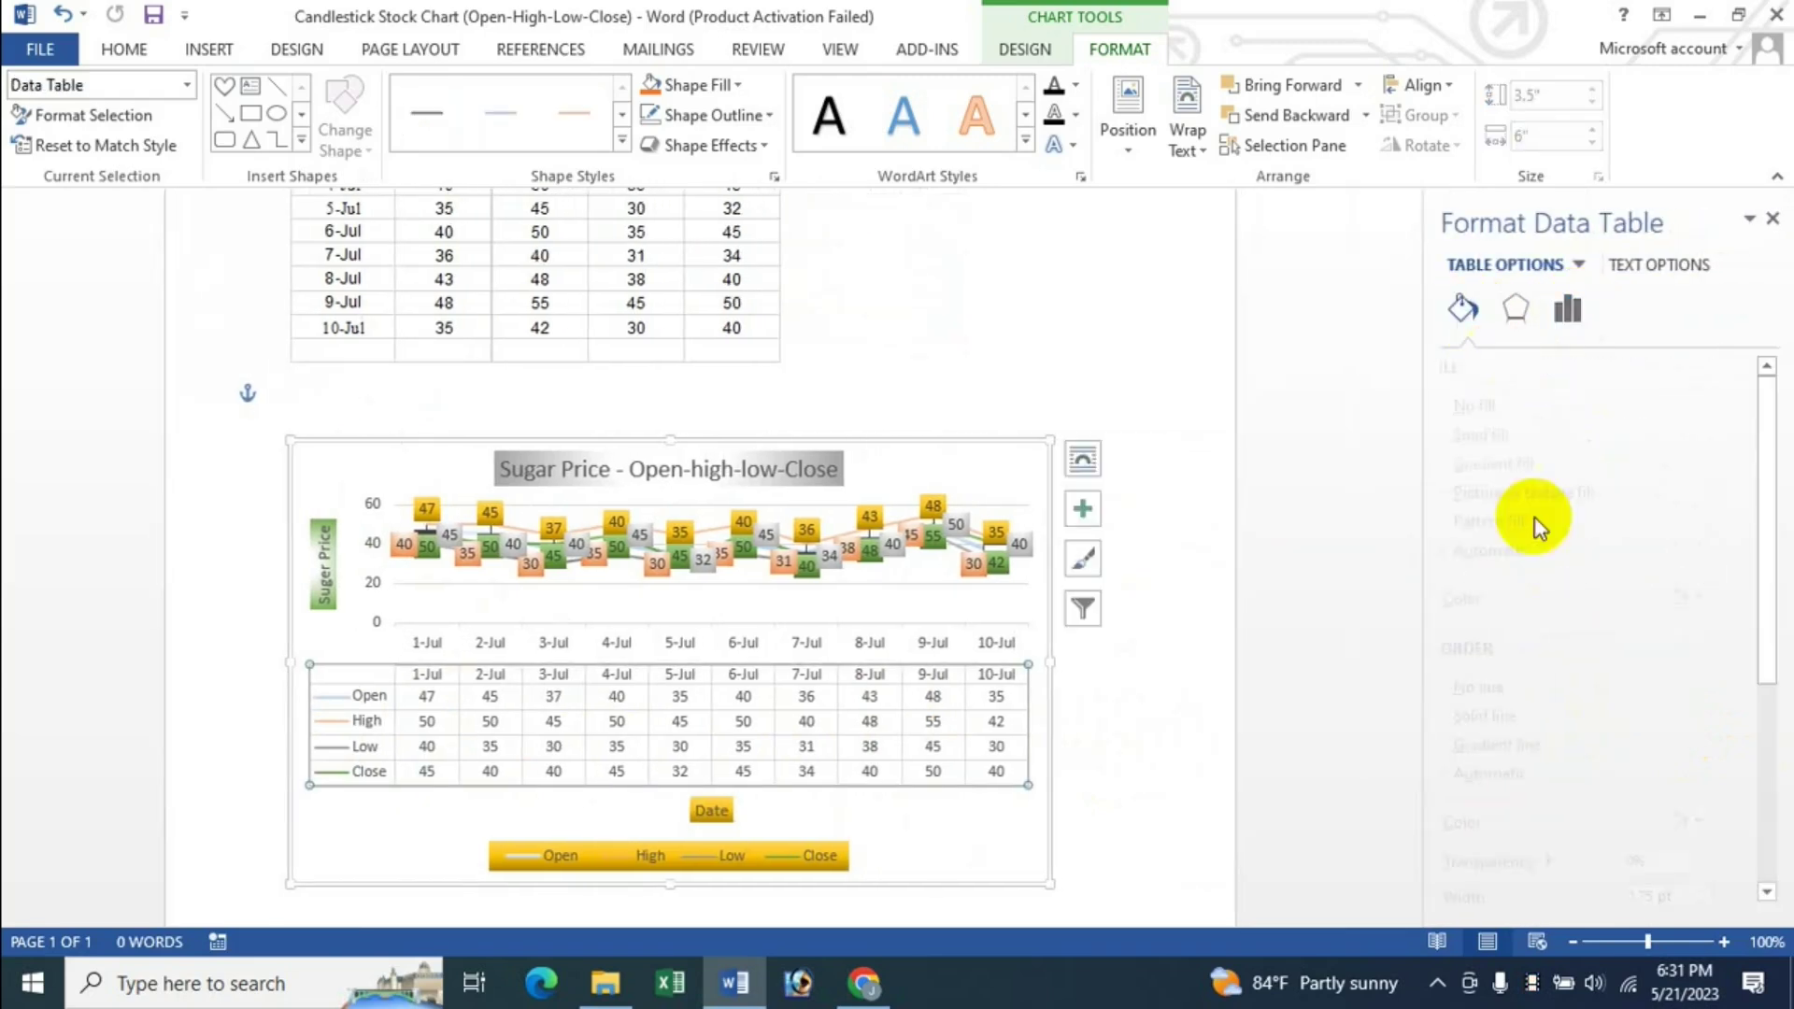
pyautogui.click(1509, 463)
pyautogui.click(1722, 603)
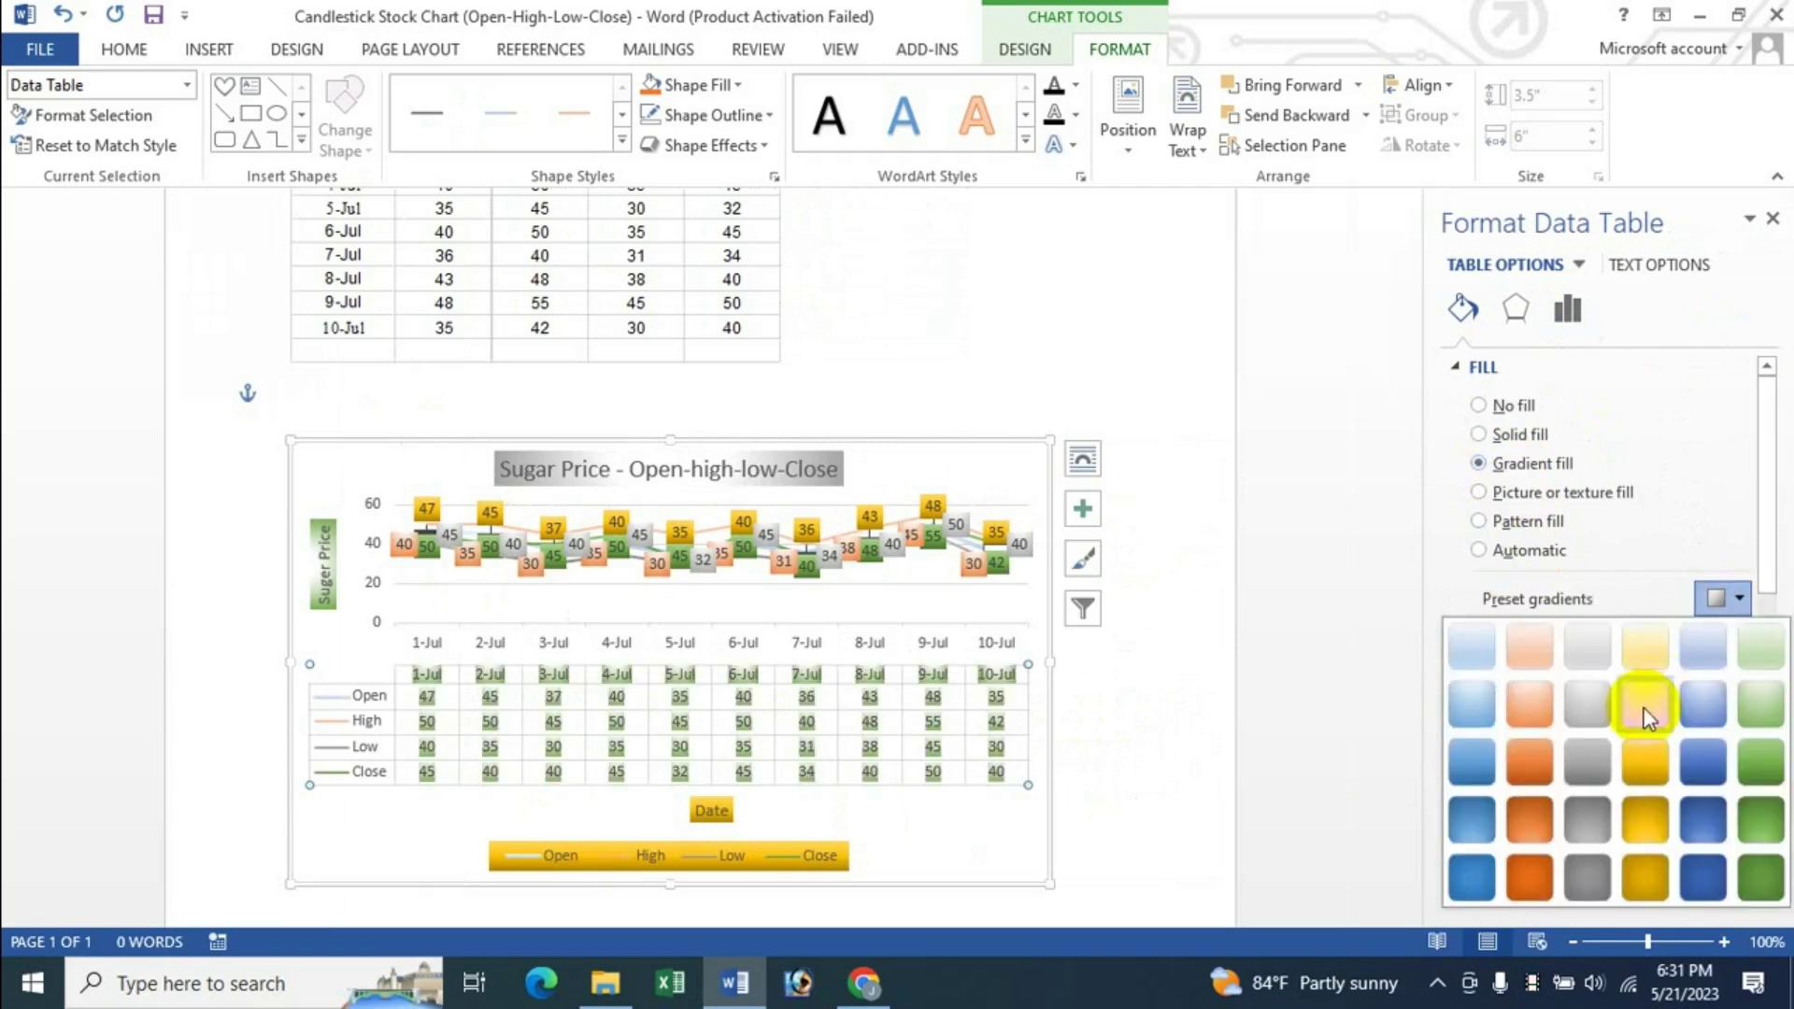
pyautogui.click(1642, 710)
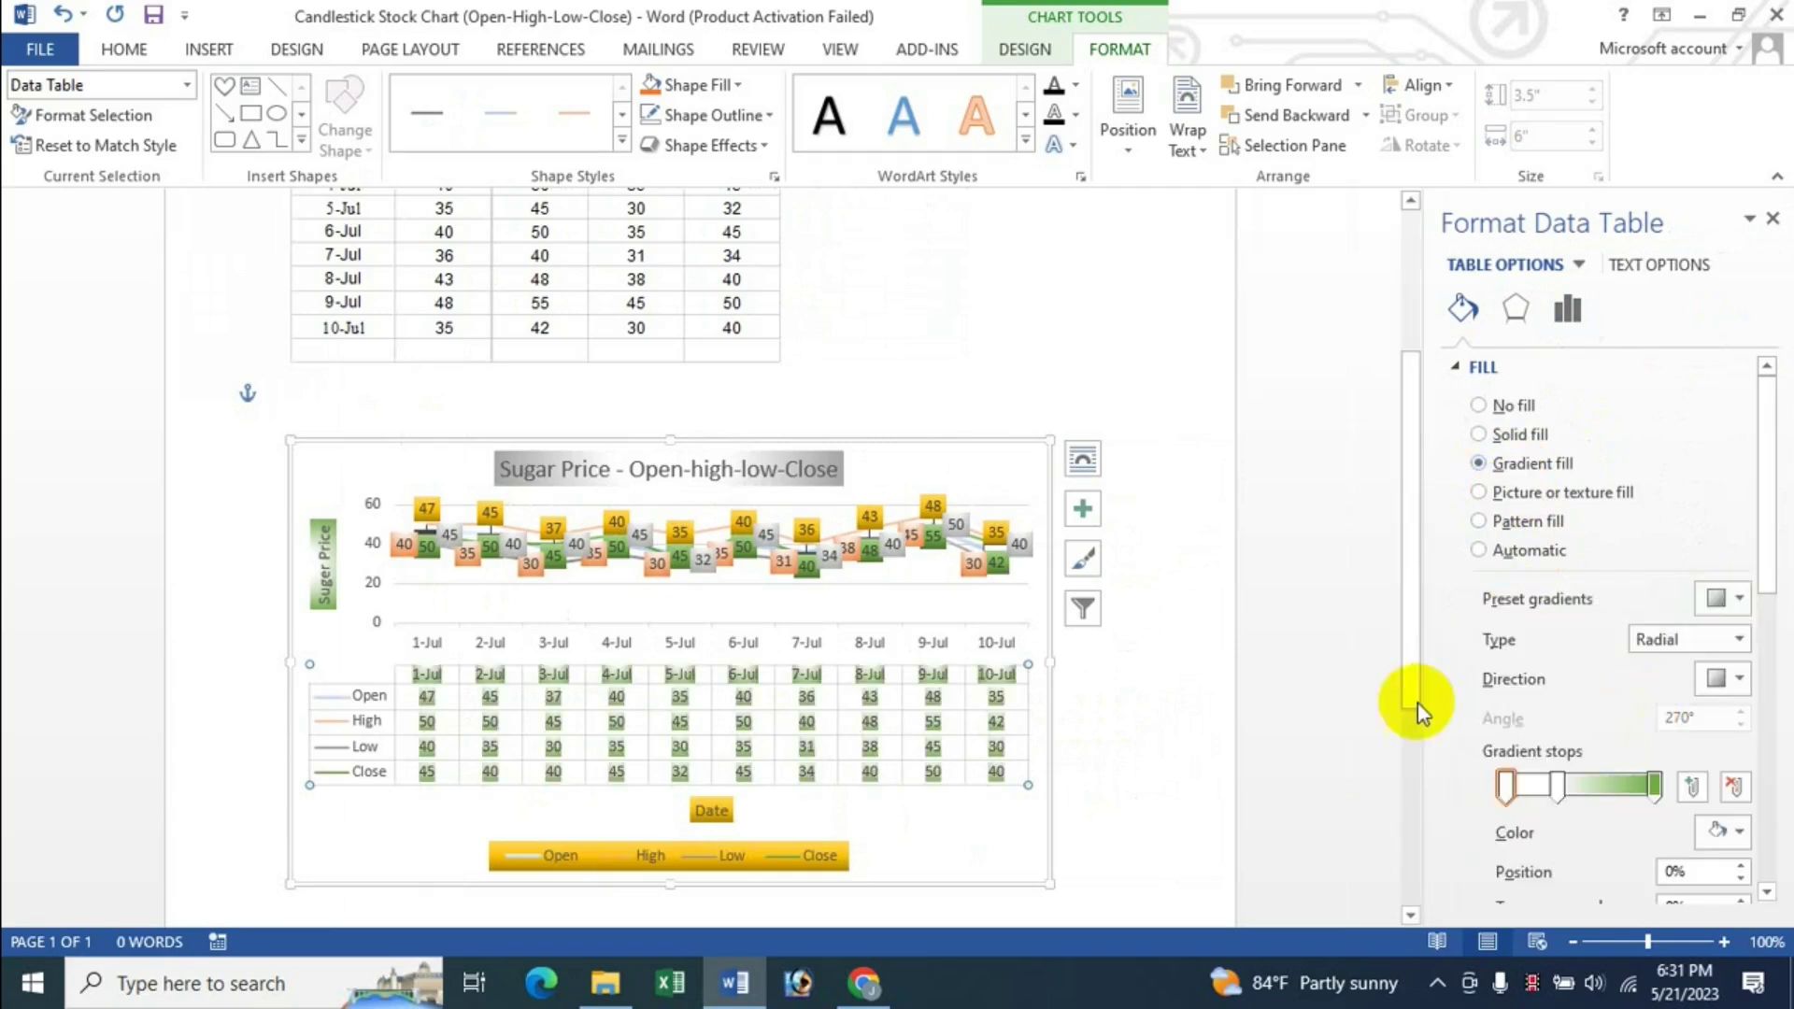
pyautogui.click(1773, 219)
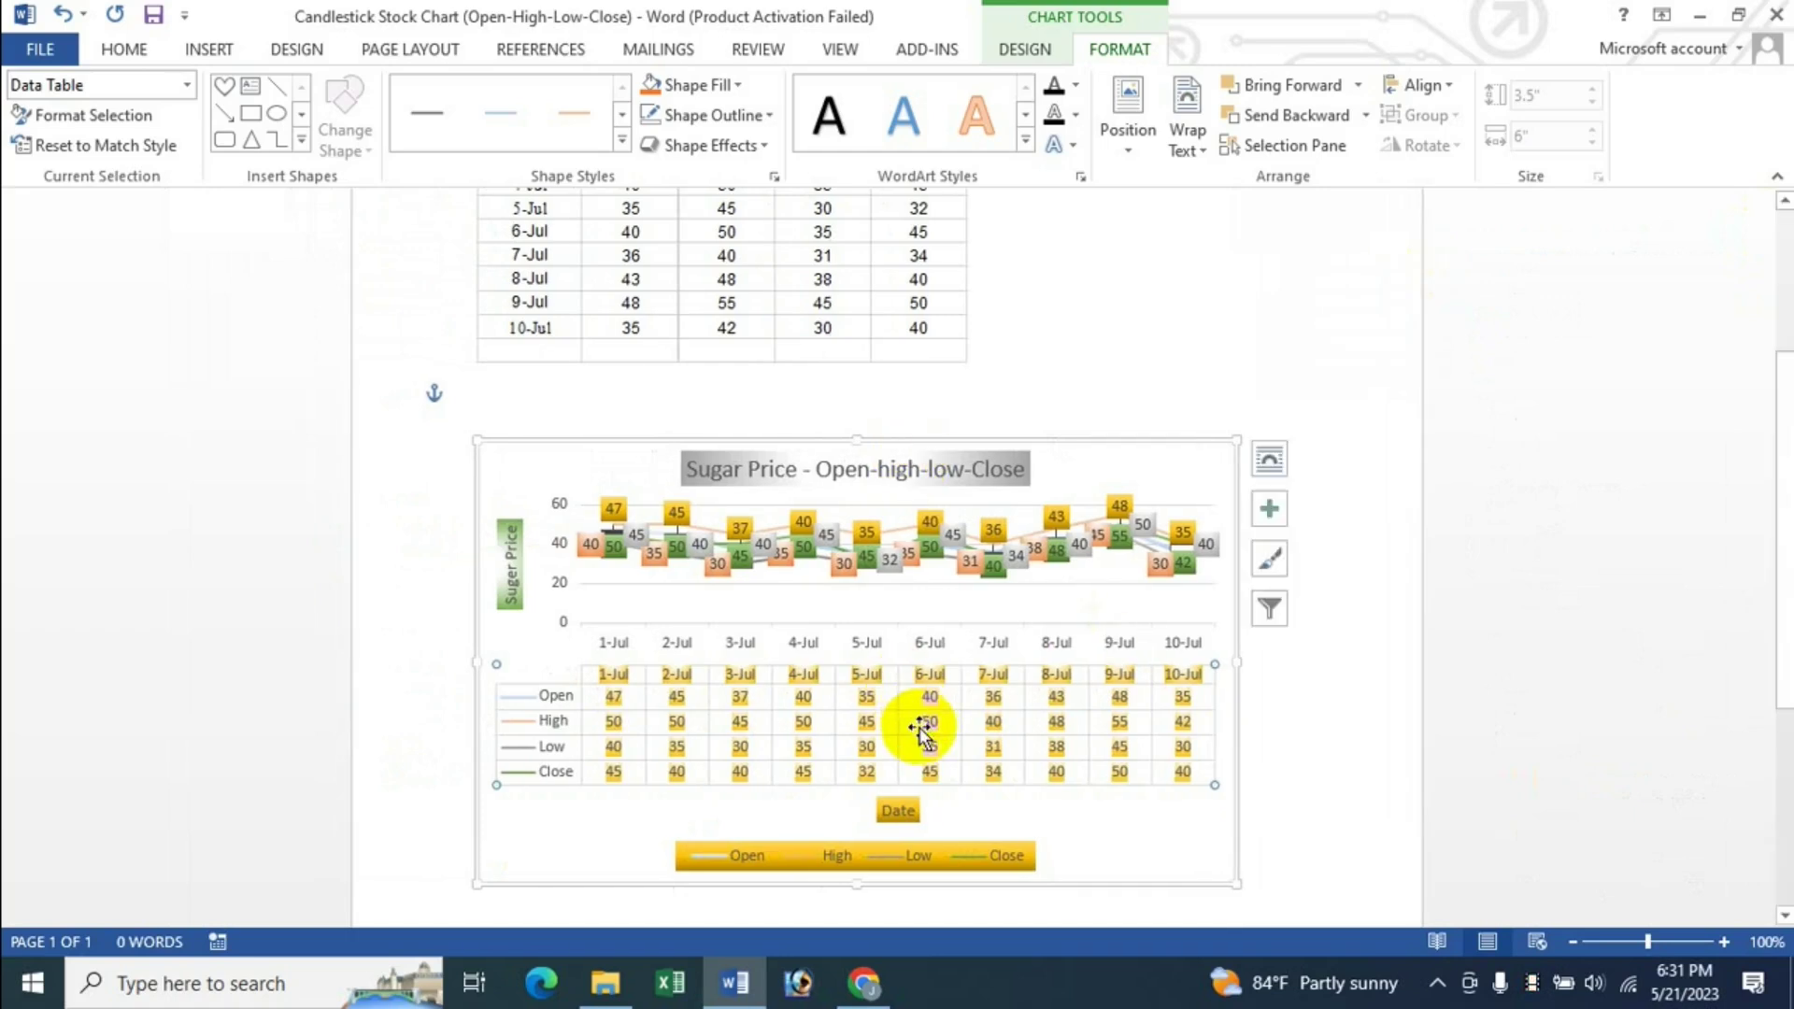
pyautogui.click(1271, 523)
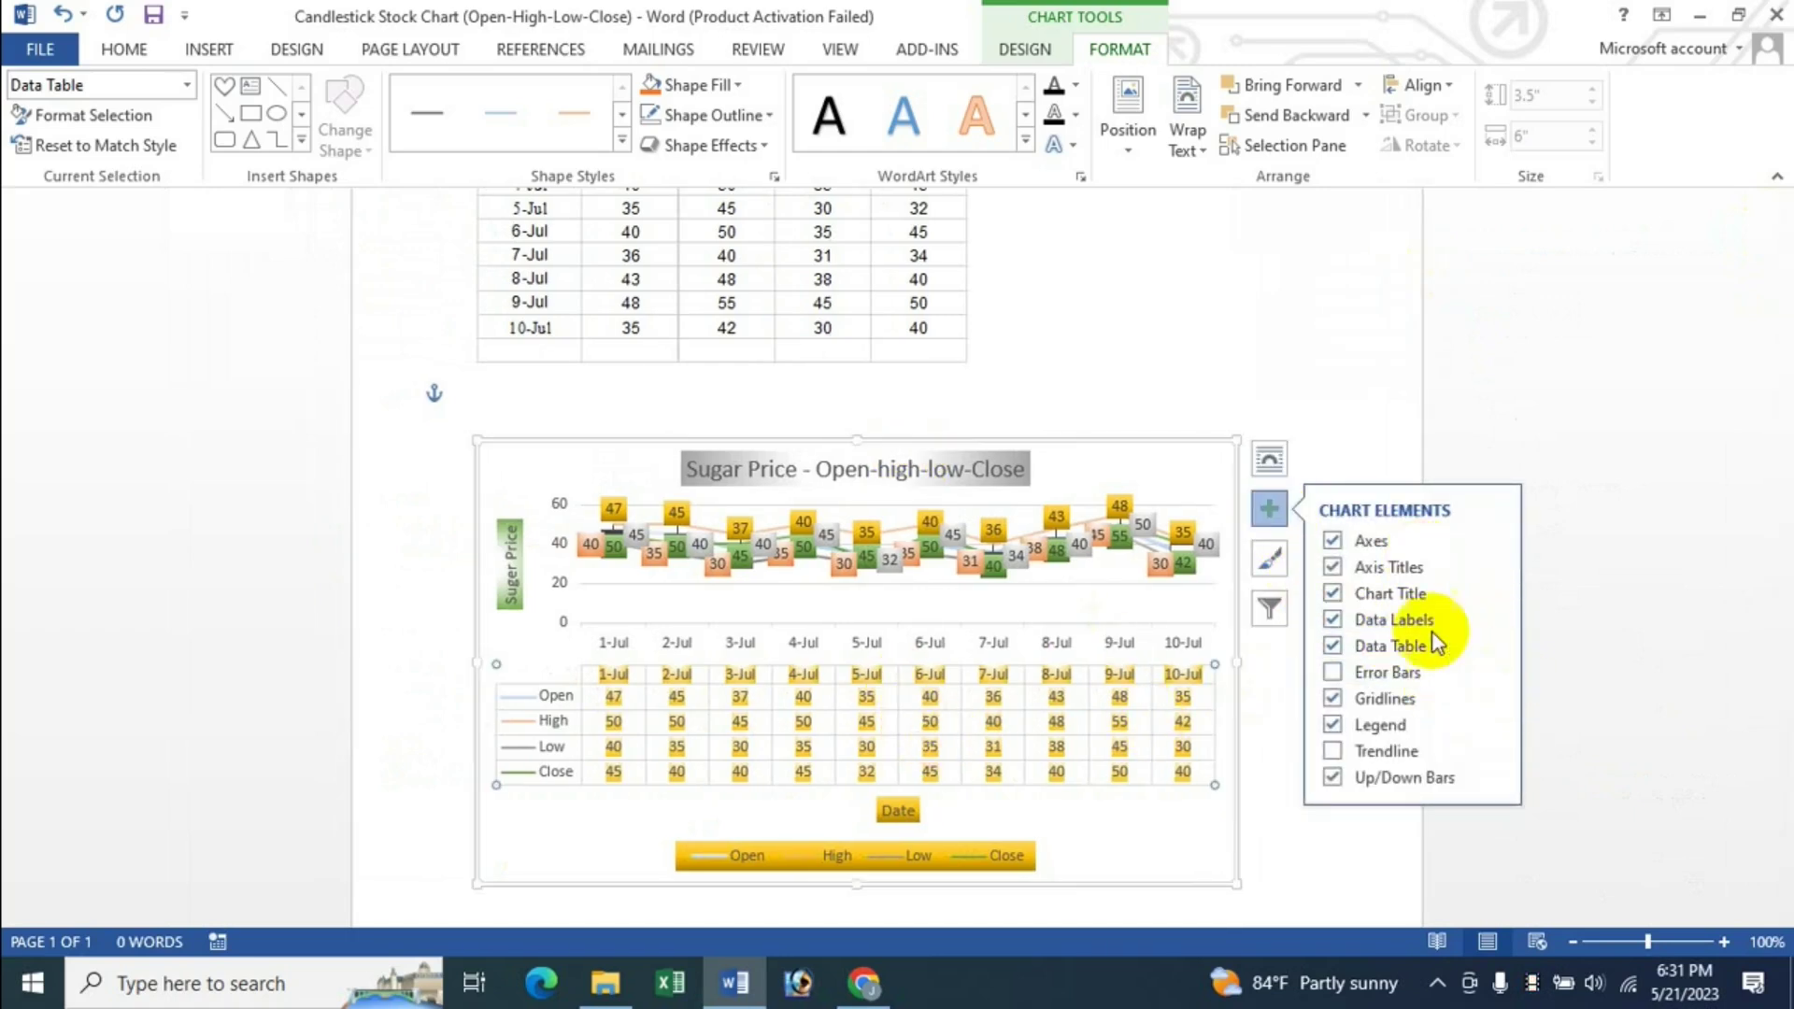
# Step: Keep the data table on and leave error bars switched off
pyautogui.click(1334, 647)
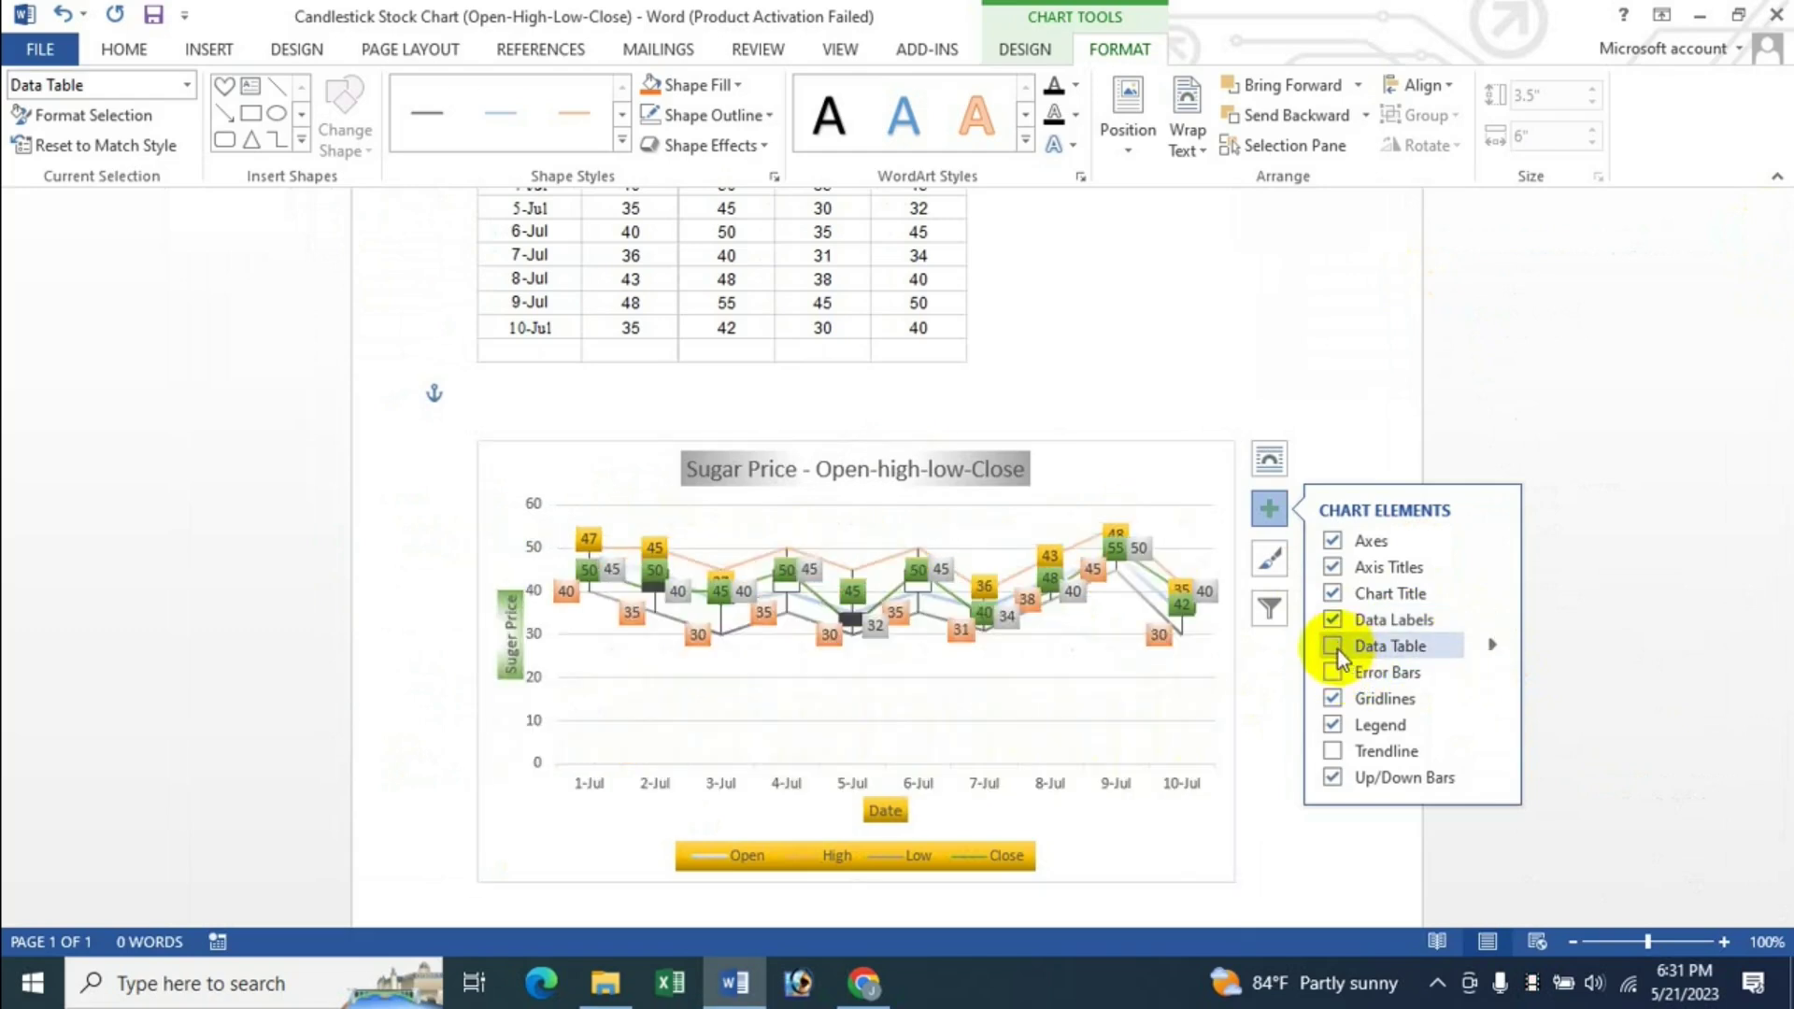
pyautogui.click(1333, 647)
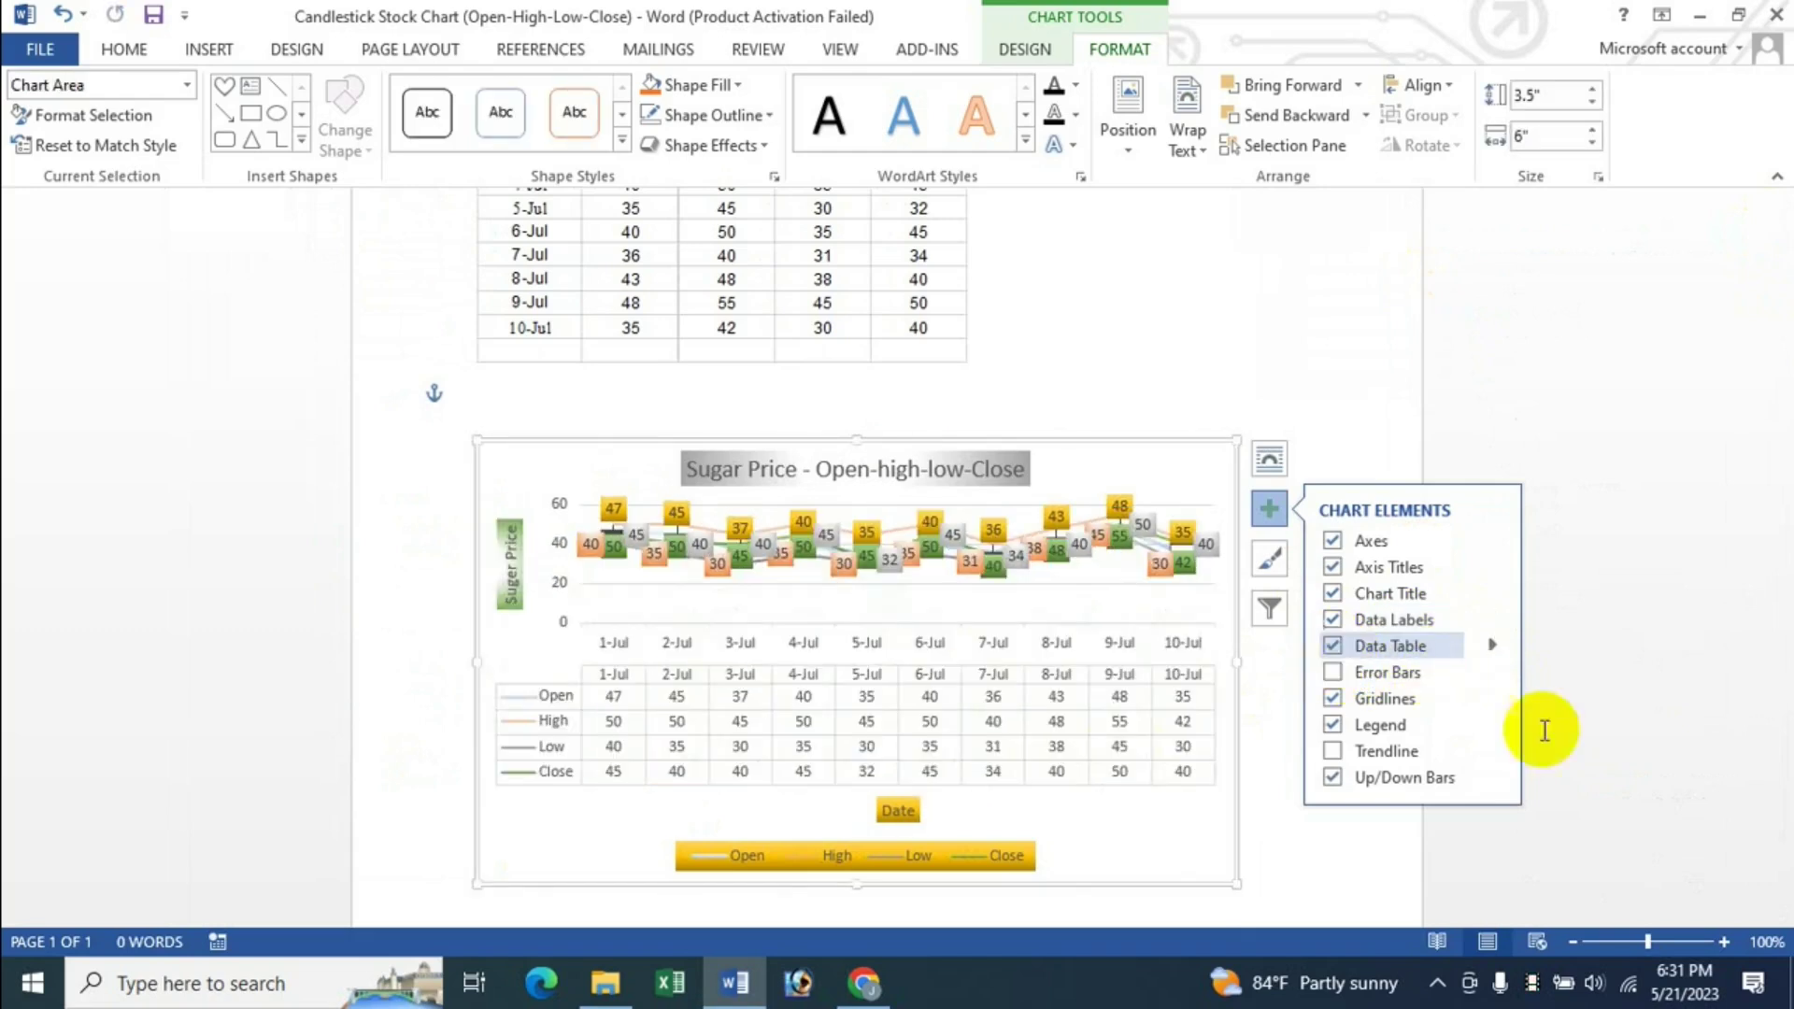
pyautogui.click(1335, 675)
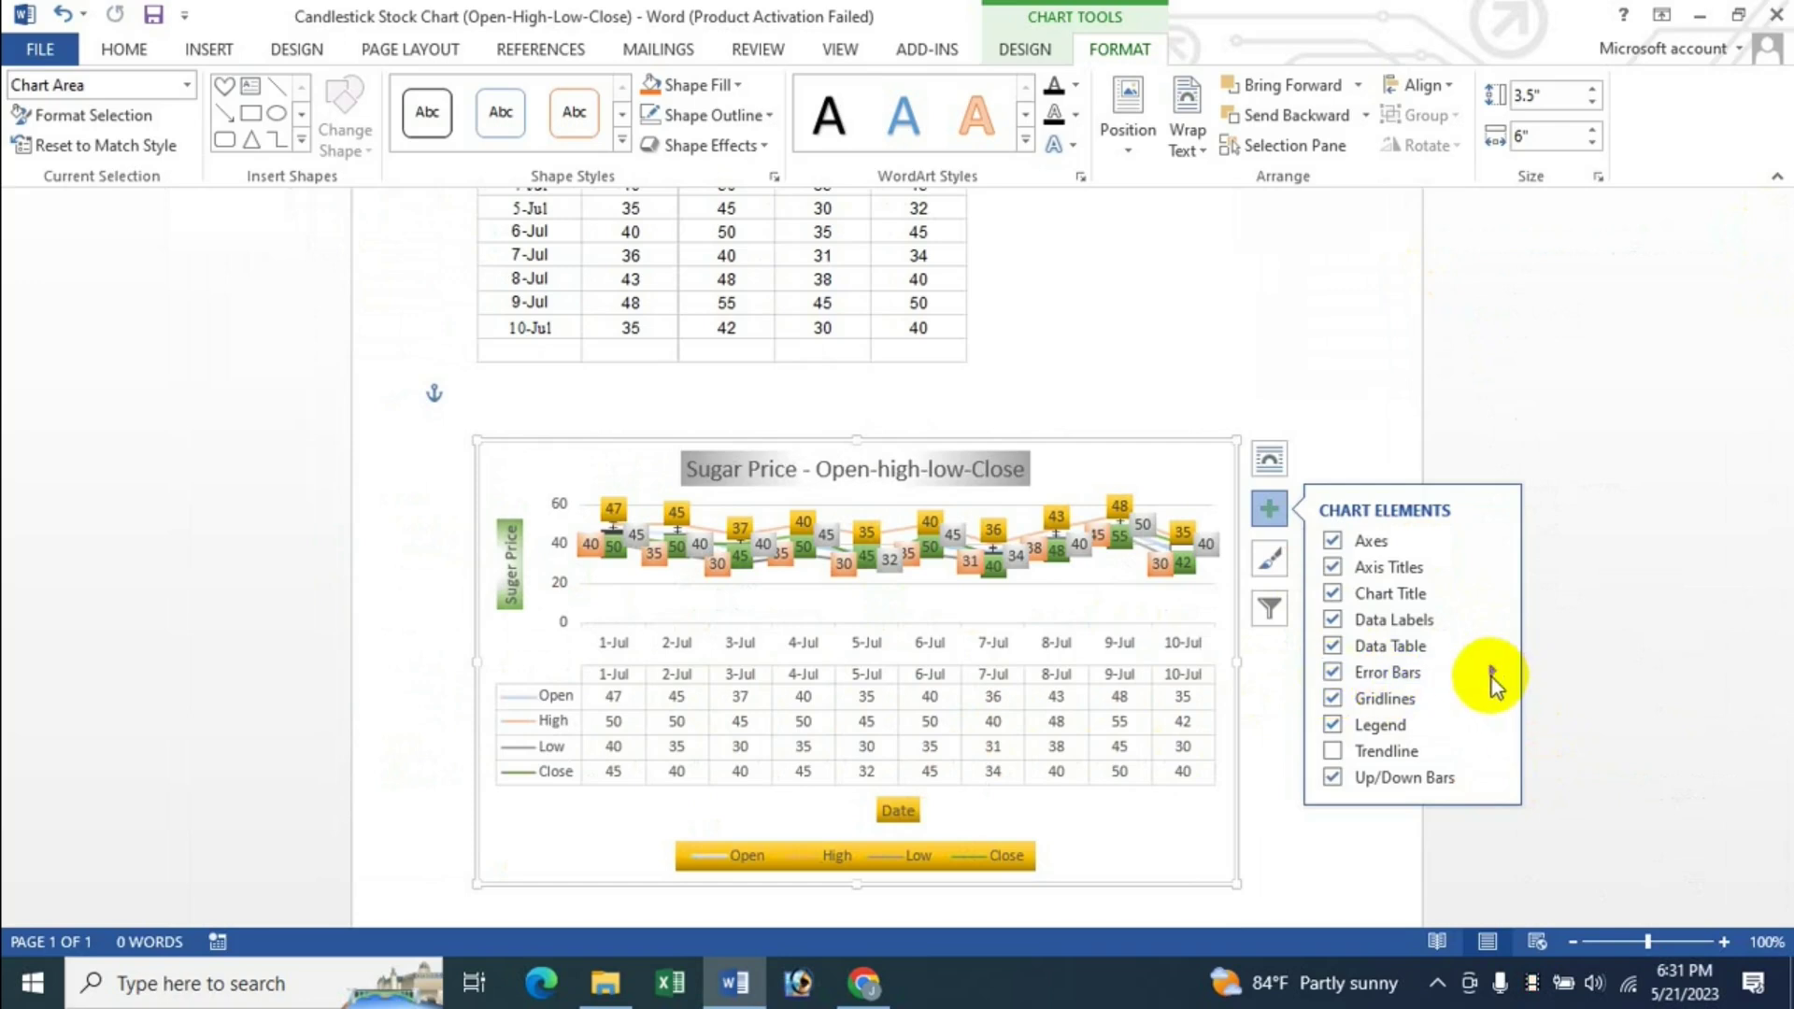
pyautogui.click(1321, 701)
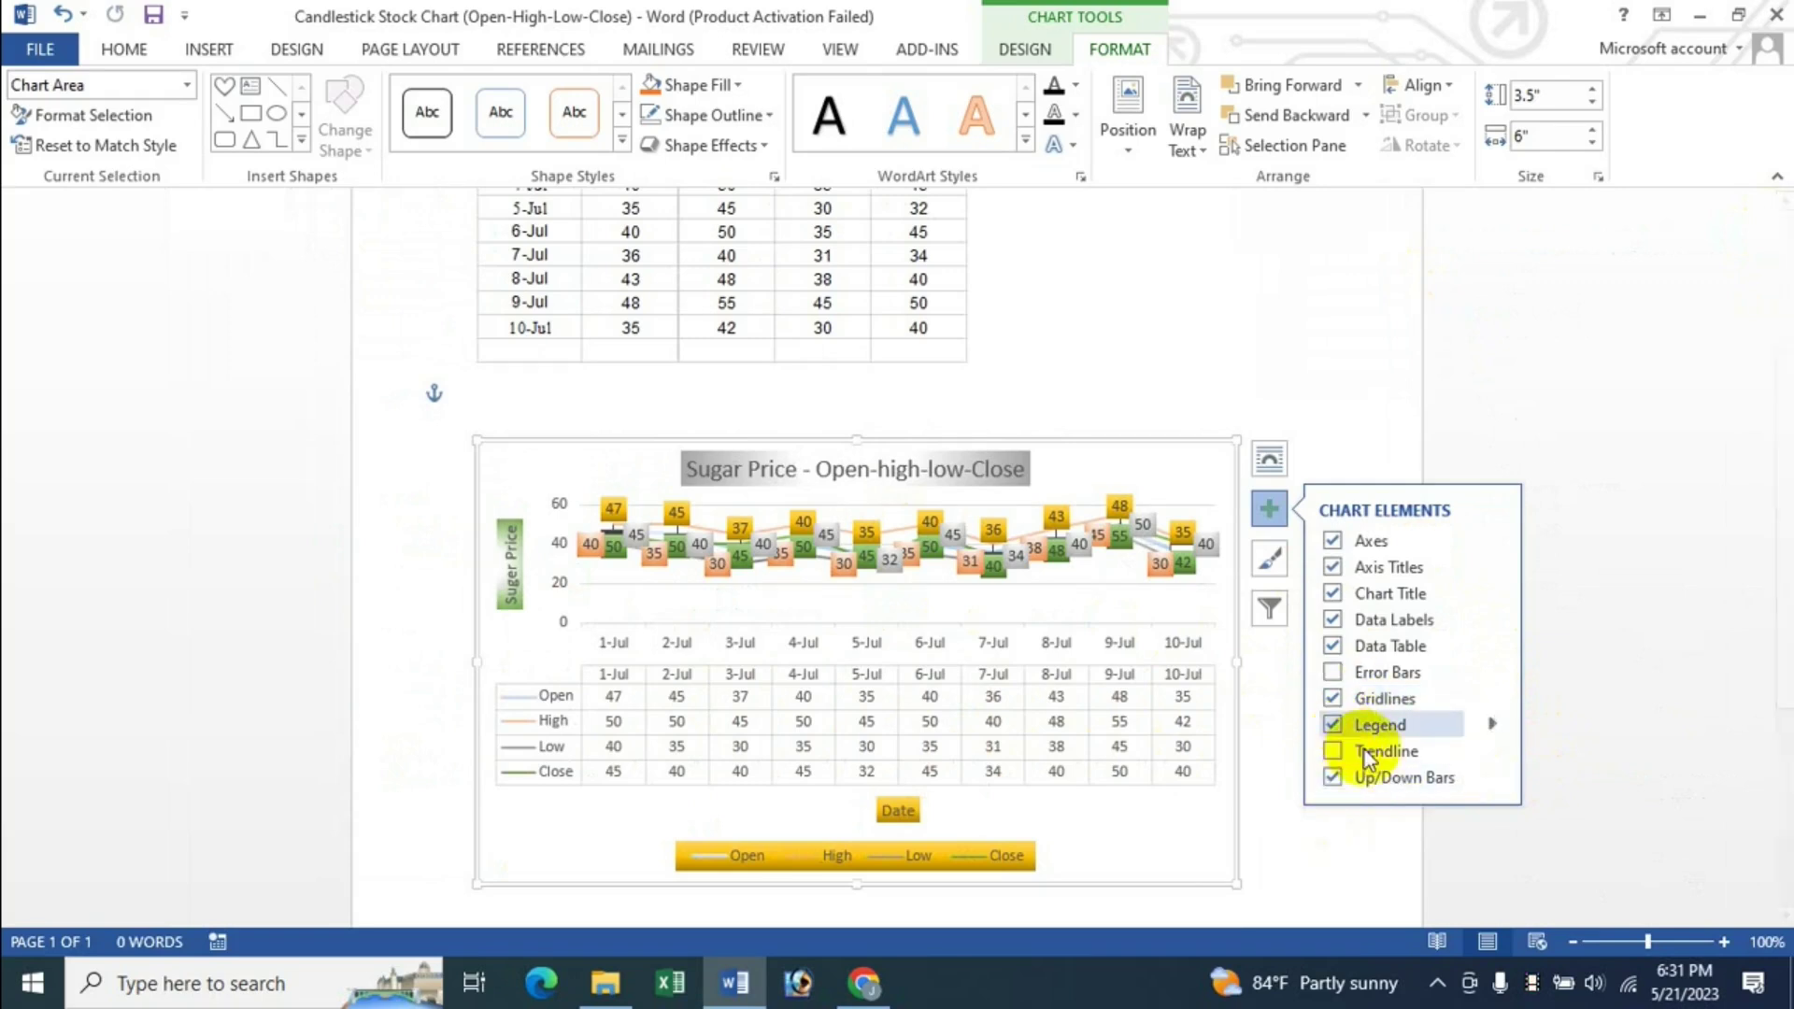
# Step: Try a High-series trendline and then remove it, keeping the up/down bars
pyautogui.click(1327, 751)
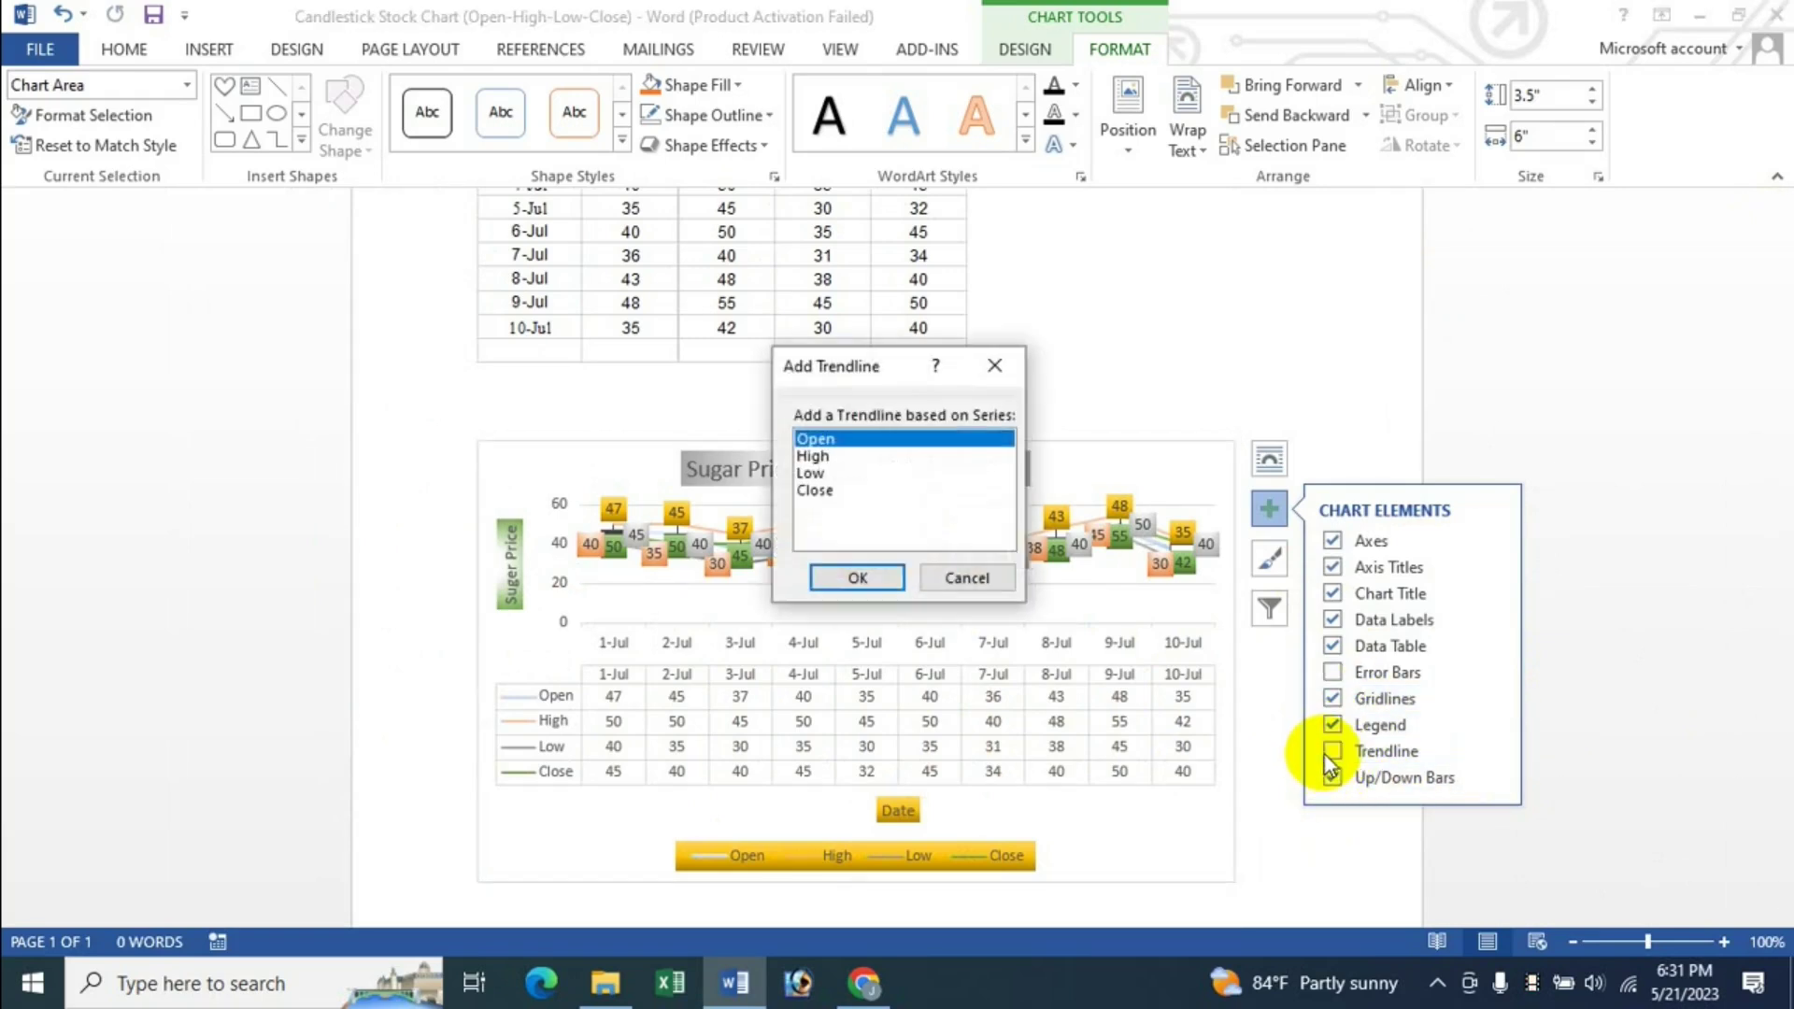
pyautogui.click(832, 492)
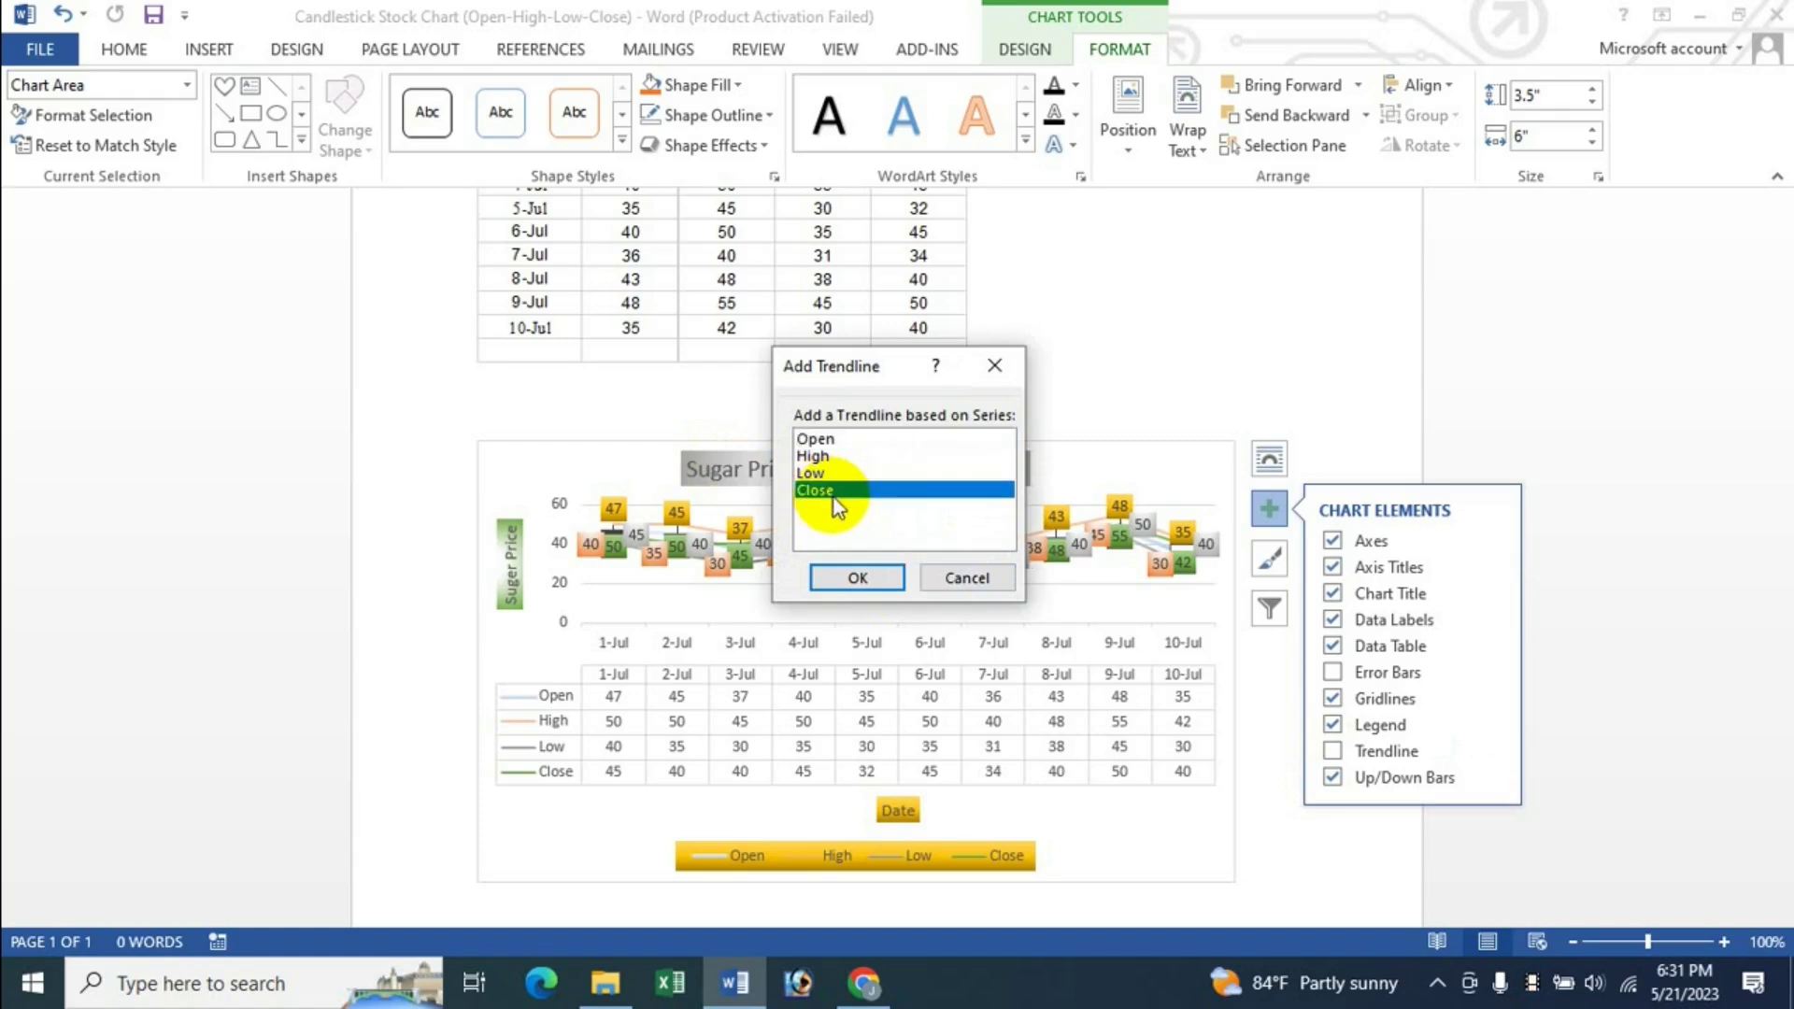
pyautogui.click(813, 456)
pyautogui.click(882, 569)
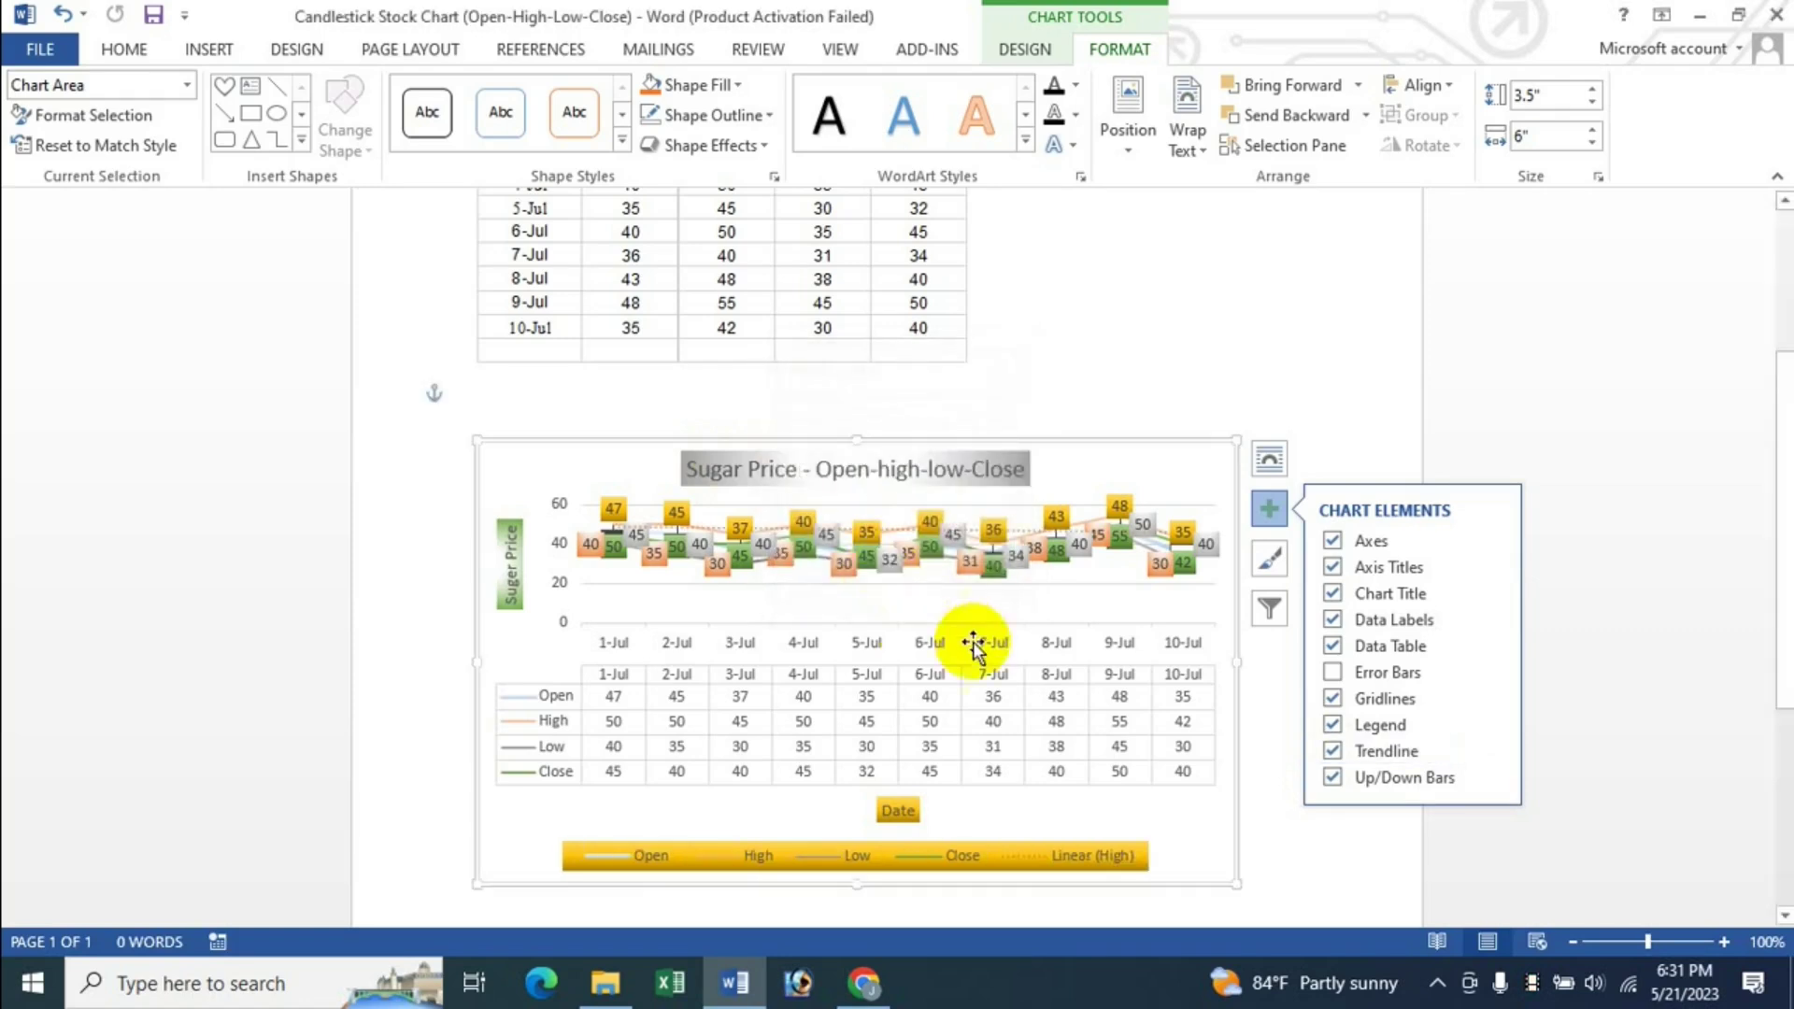
pyautogui.click(1335, 751)
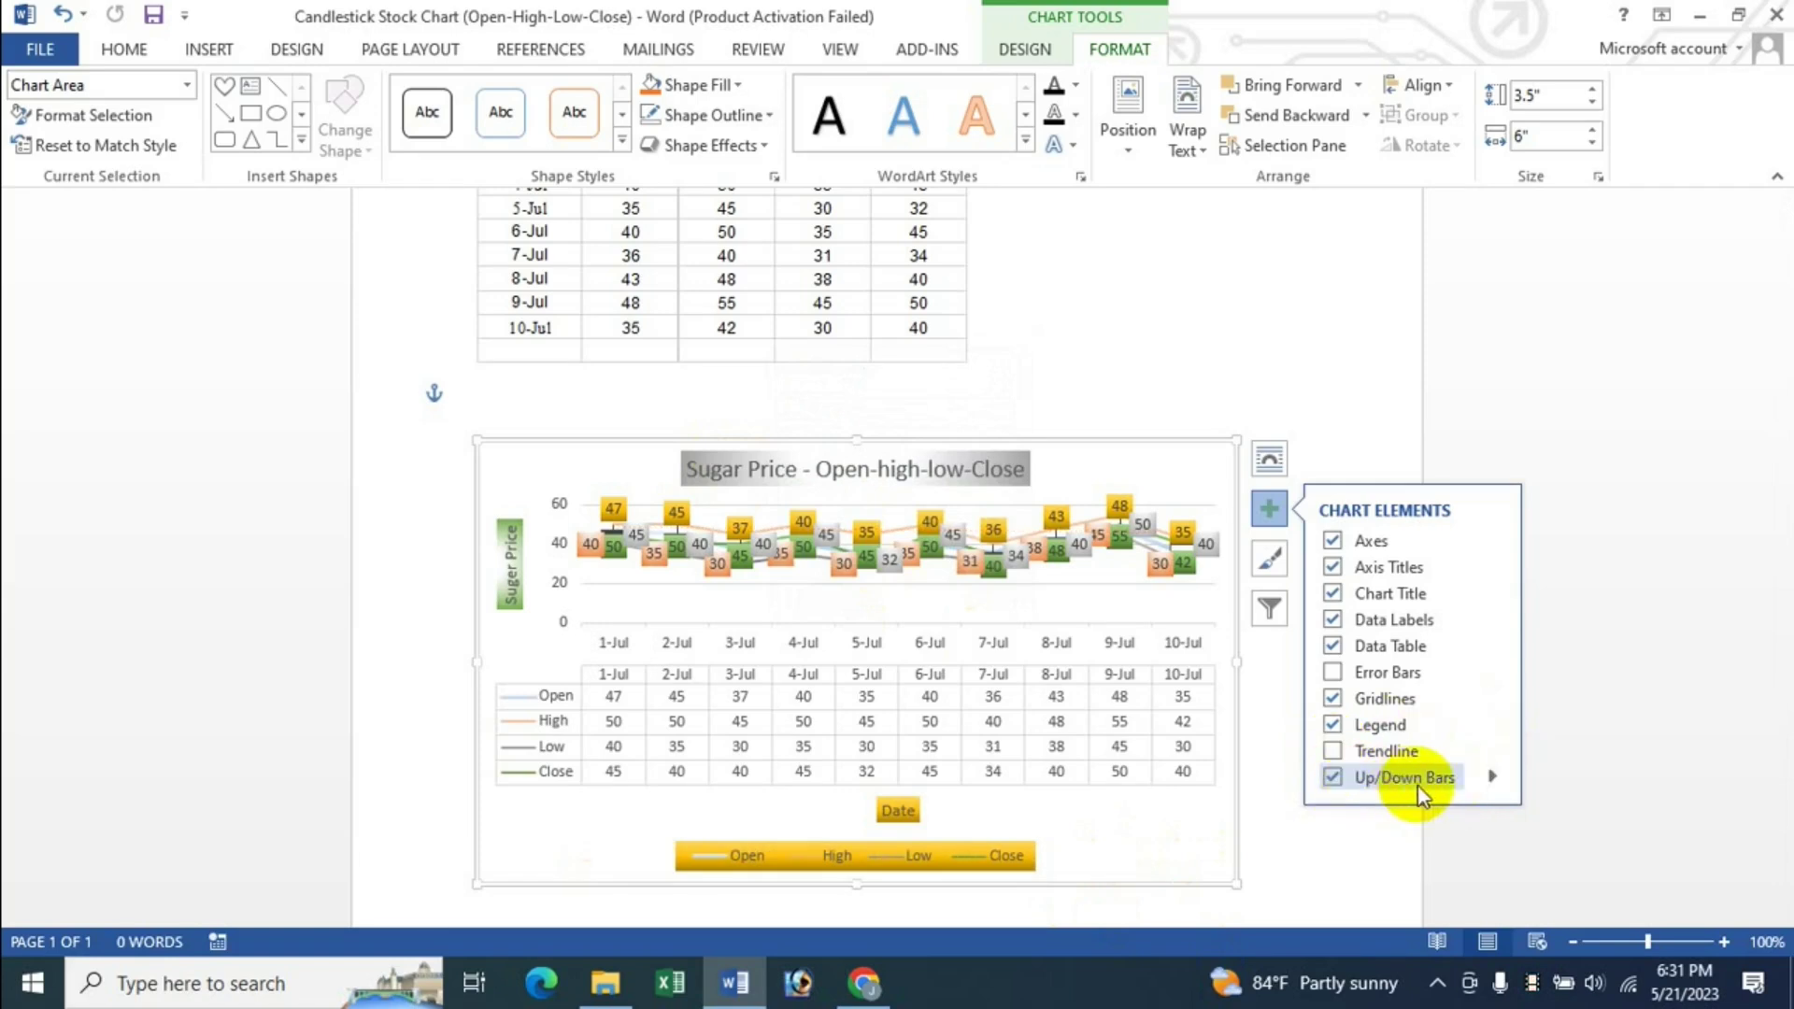
pyautogui.click(1333, 782)
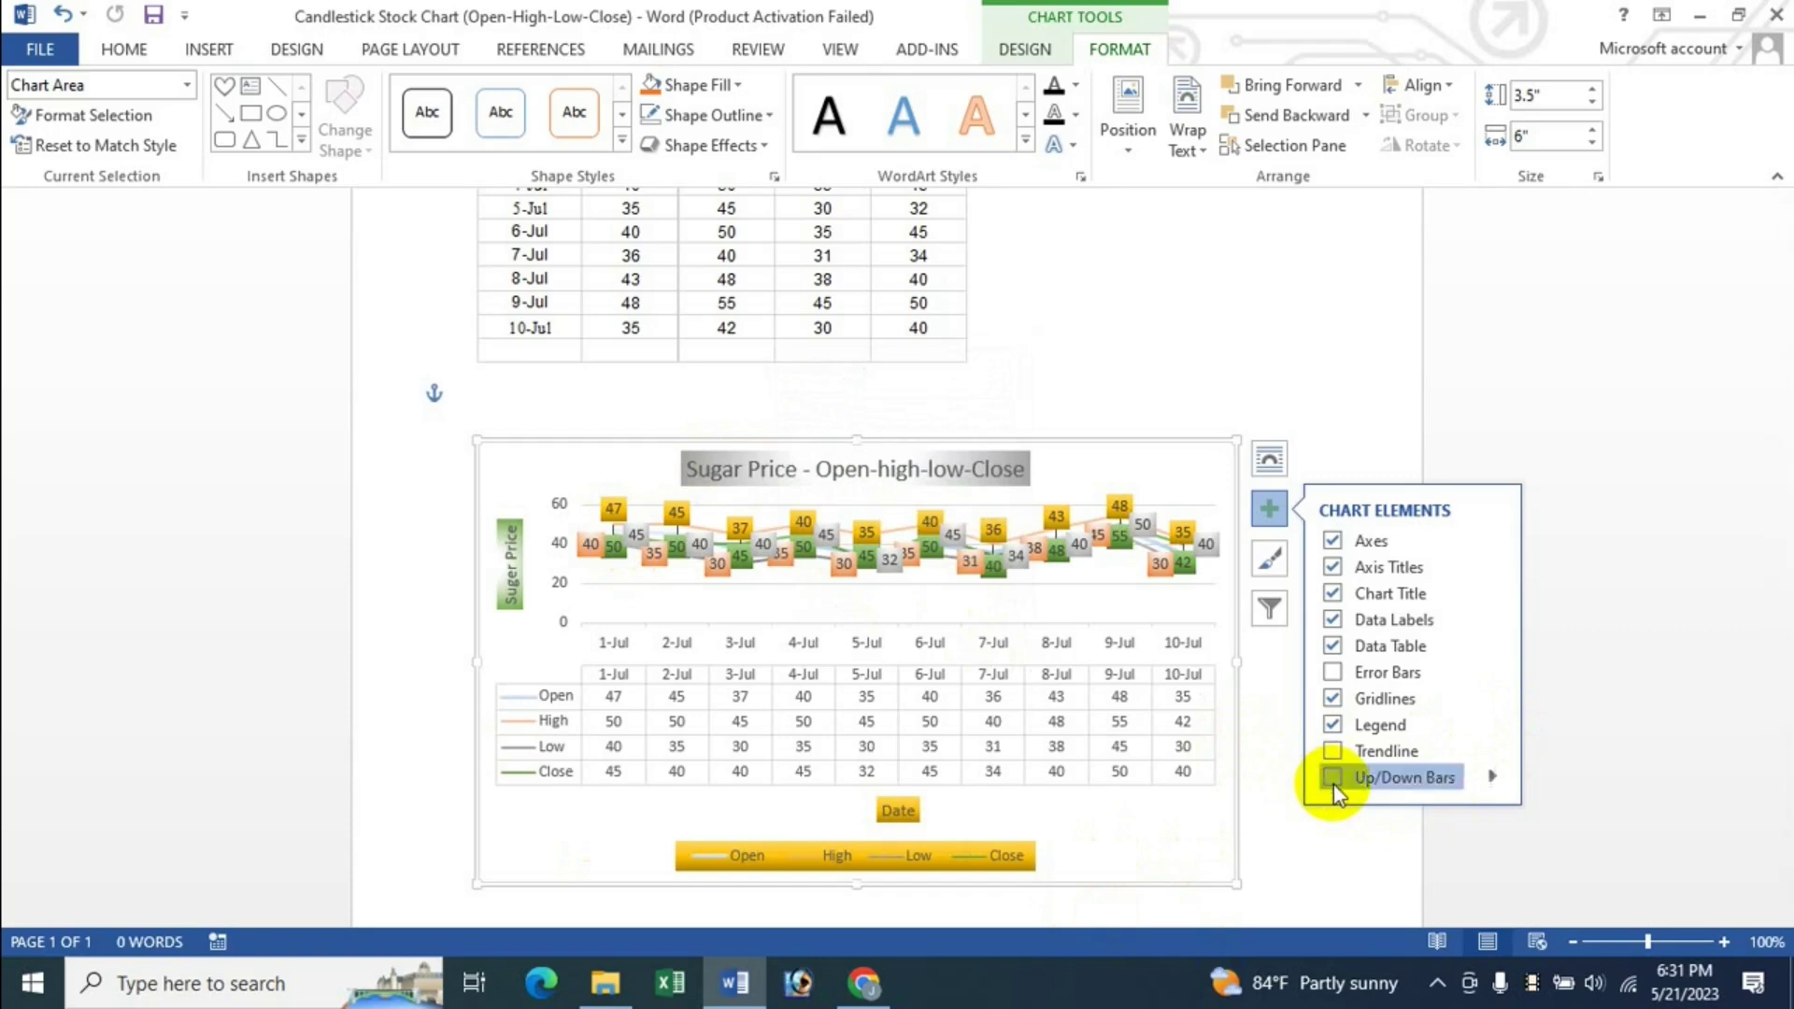
pyautogui.click(1332, 777)
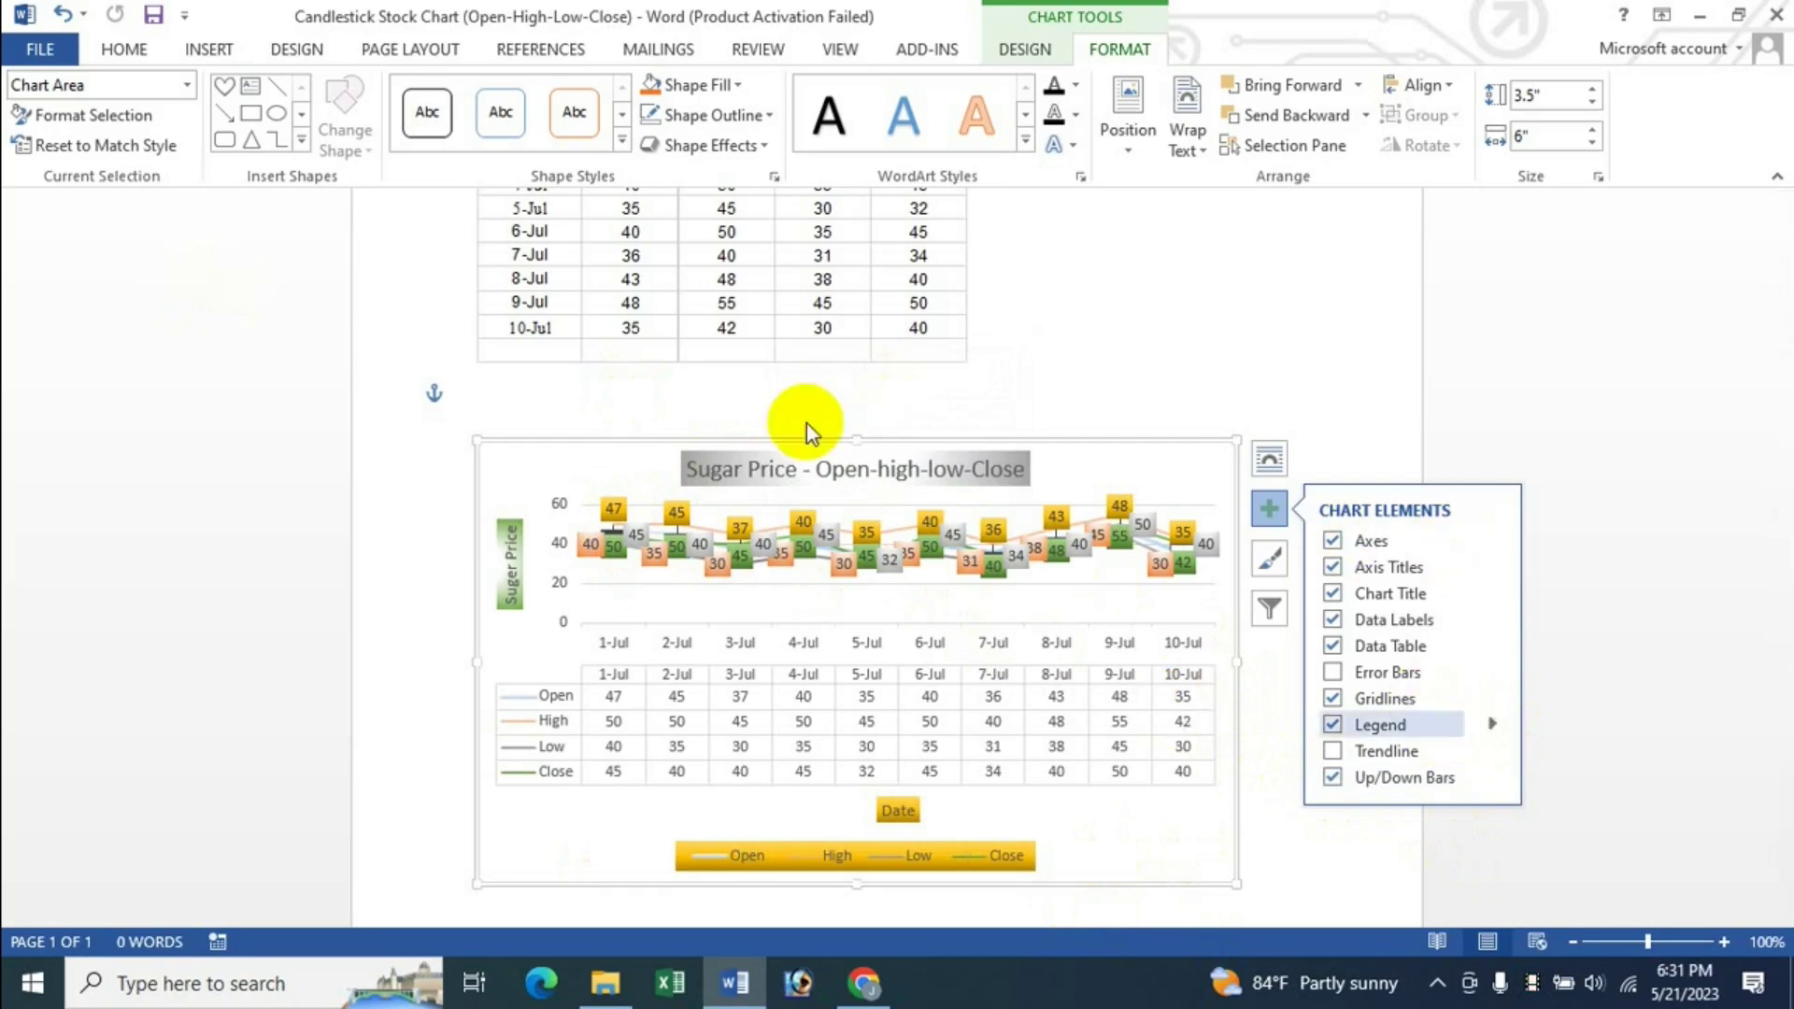
# Step: Browse the chart's Add Chart Element and Quick Layout options without changing anything
pyautogui.click(1026, 48)
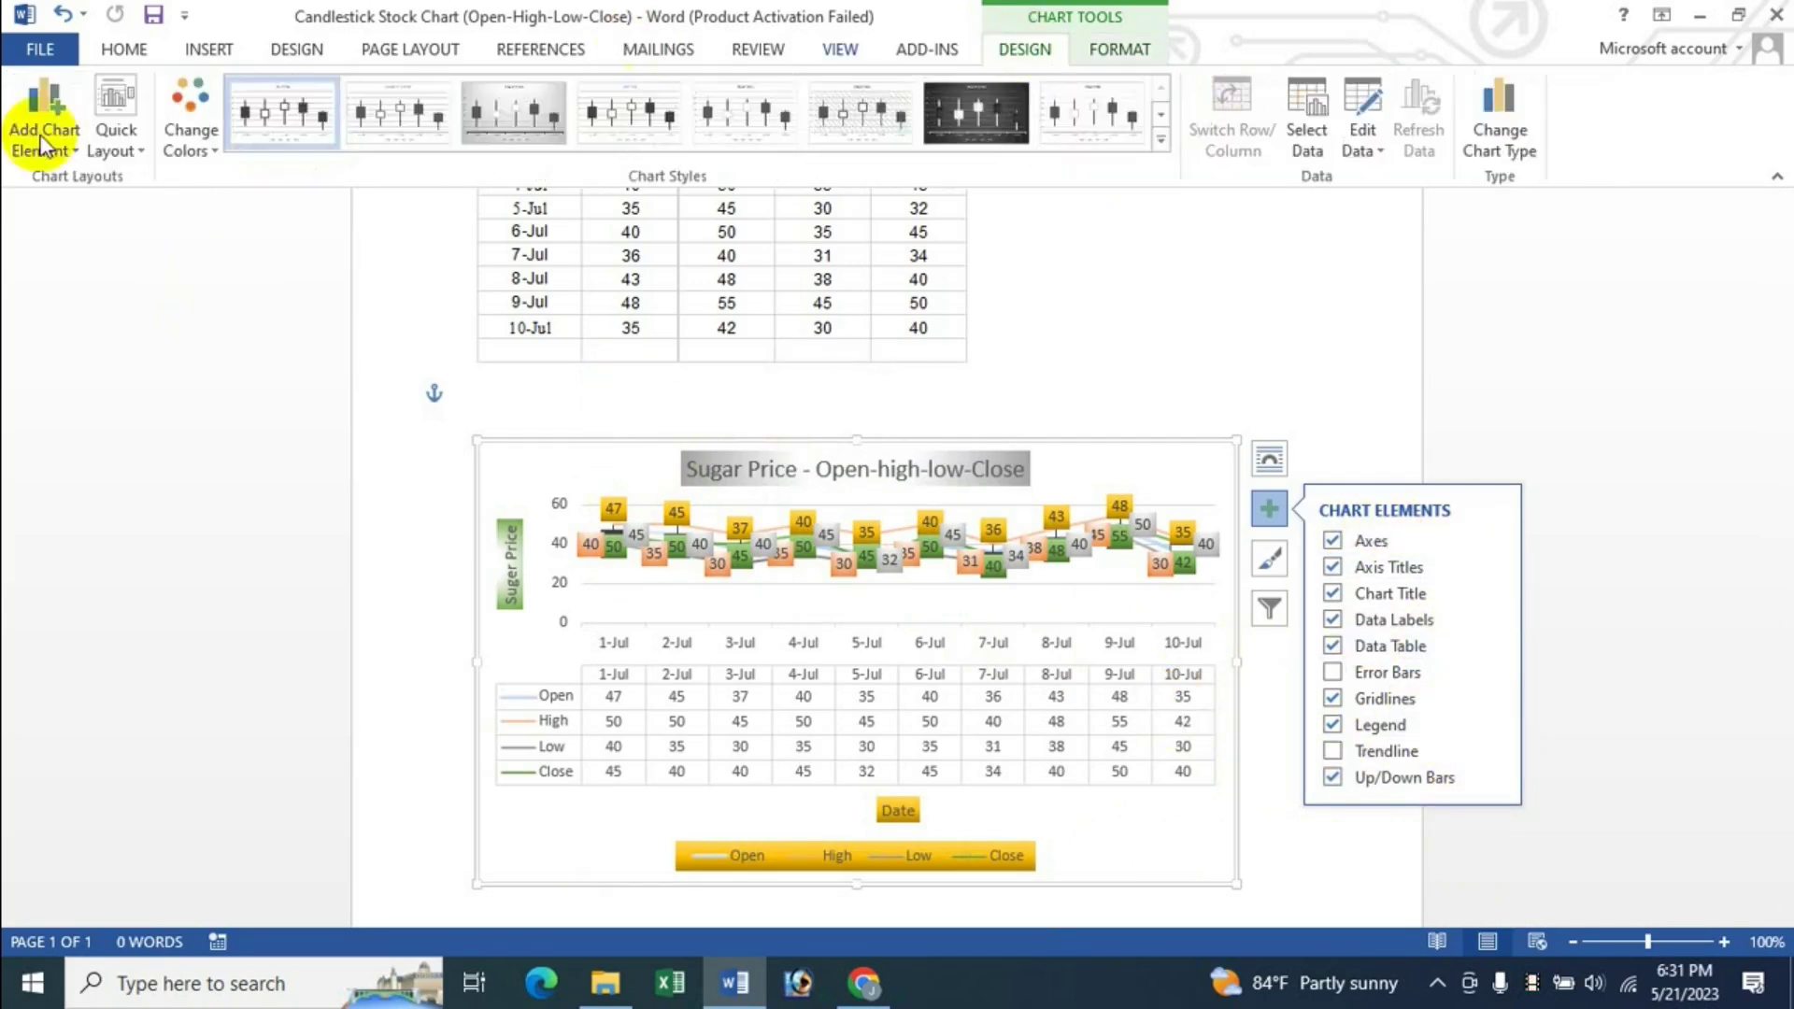
pyautogui.click(41, 154)
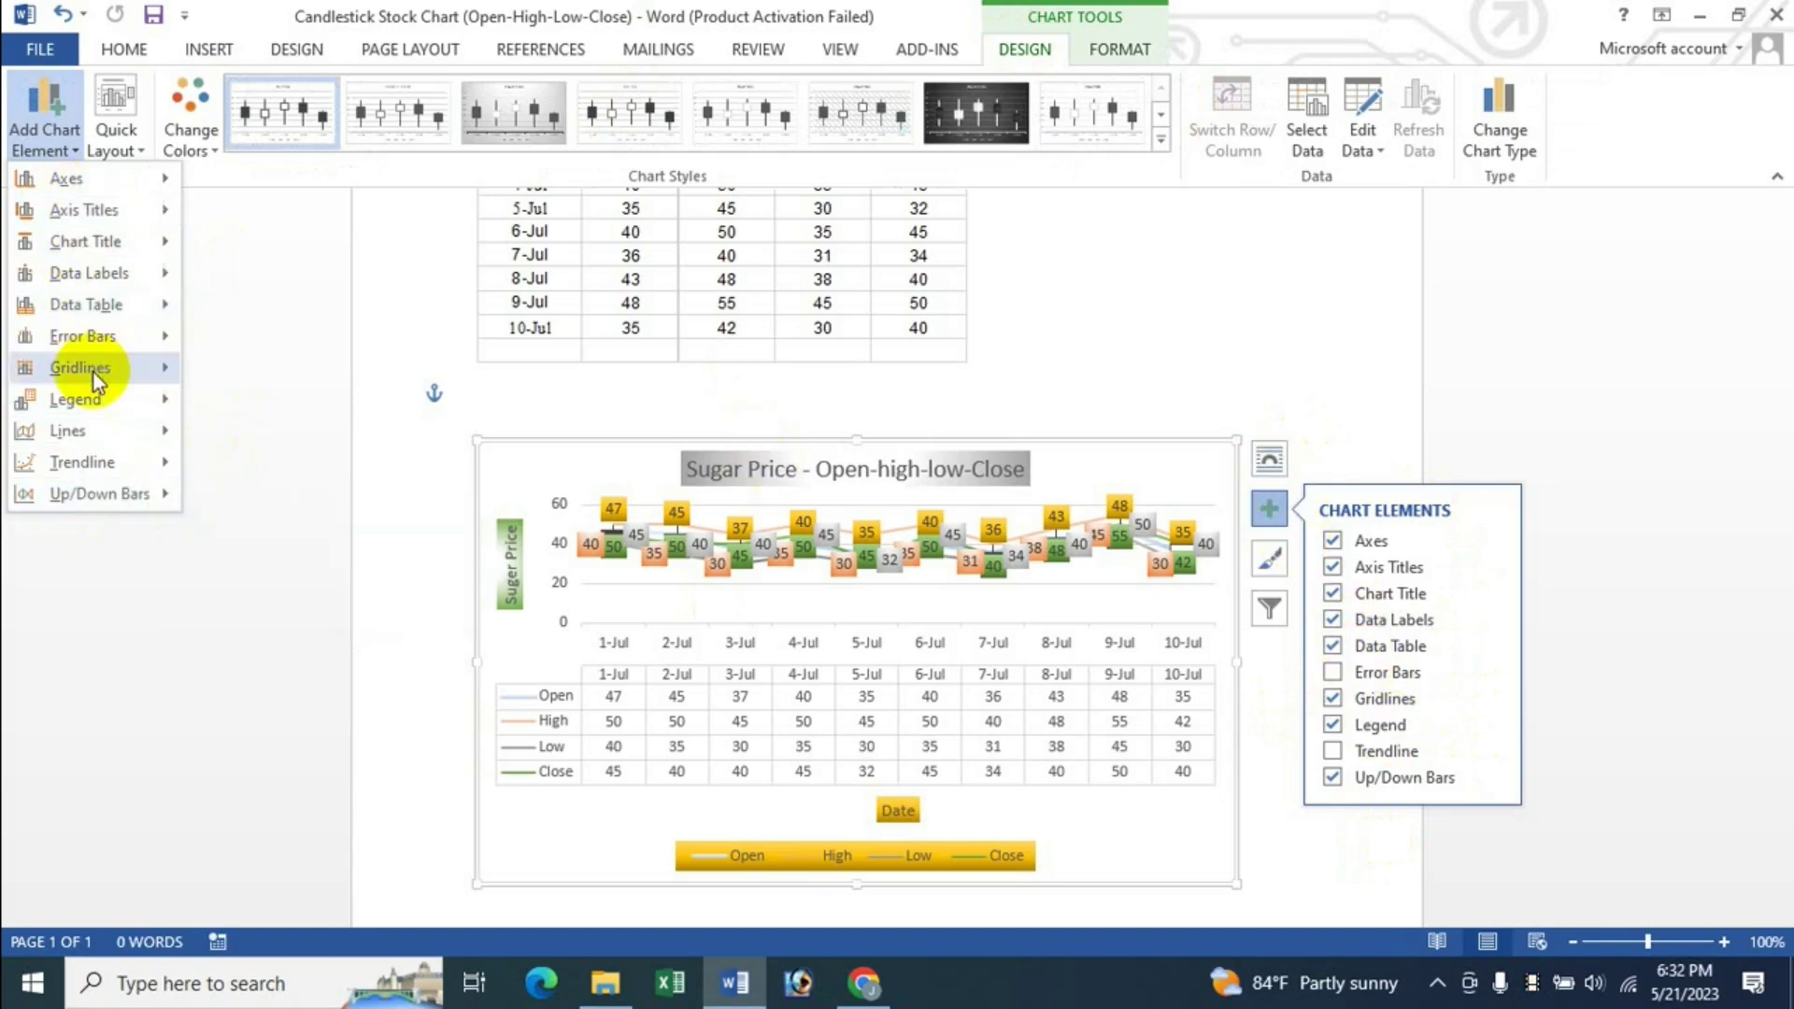
pyautogui.moveTo(80, 367)
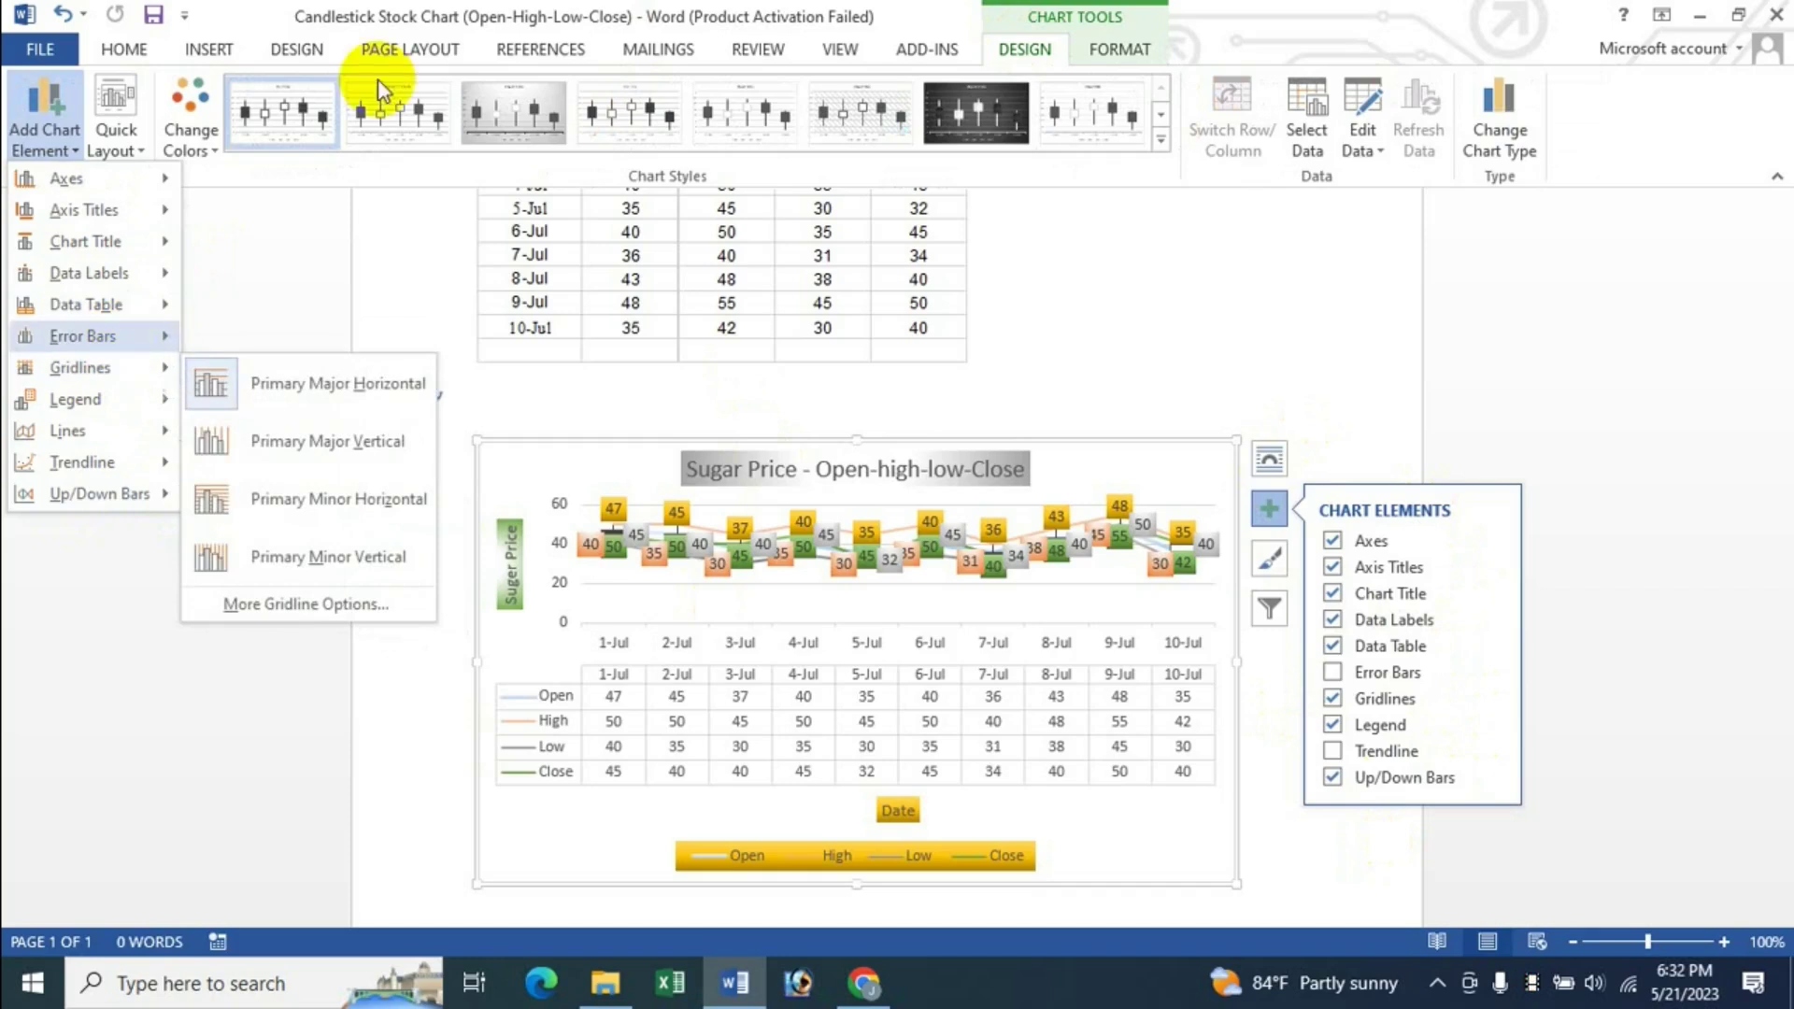
pyautogui.click(772, 19)
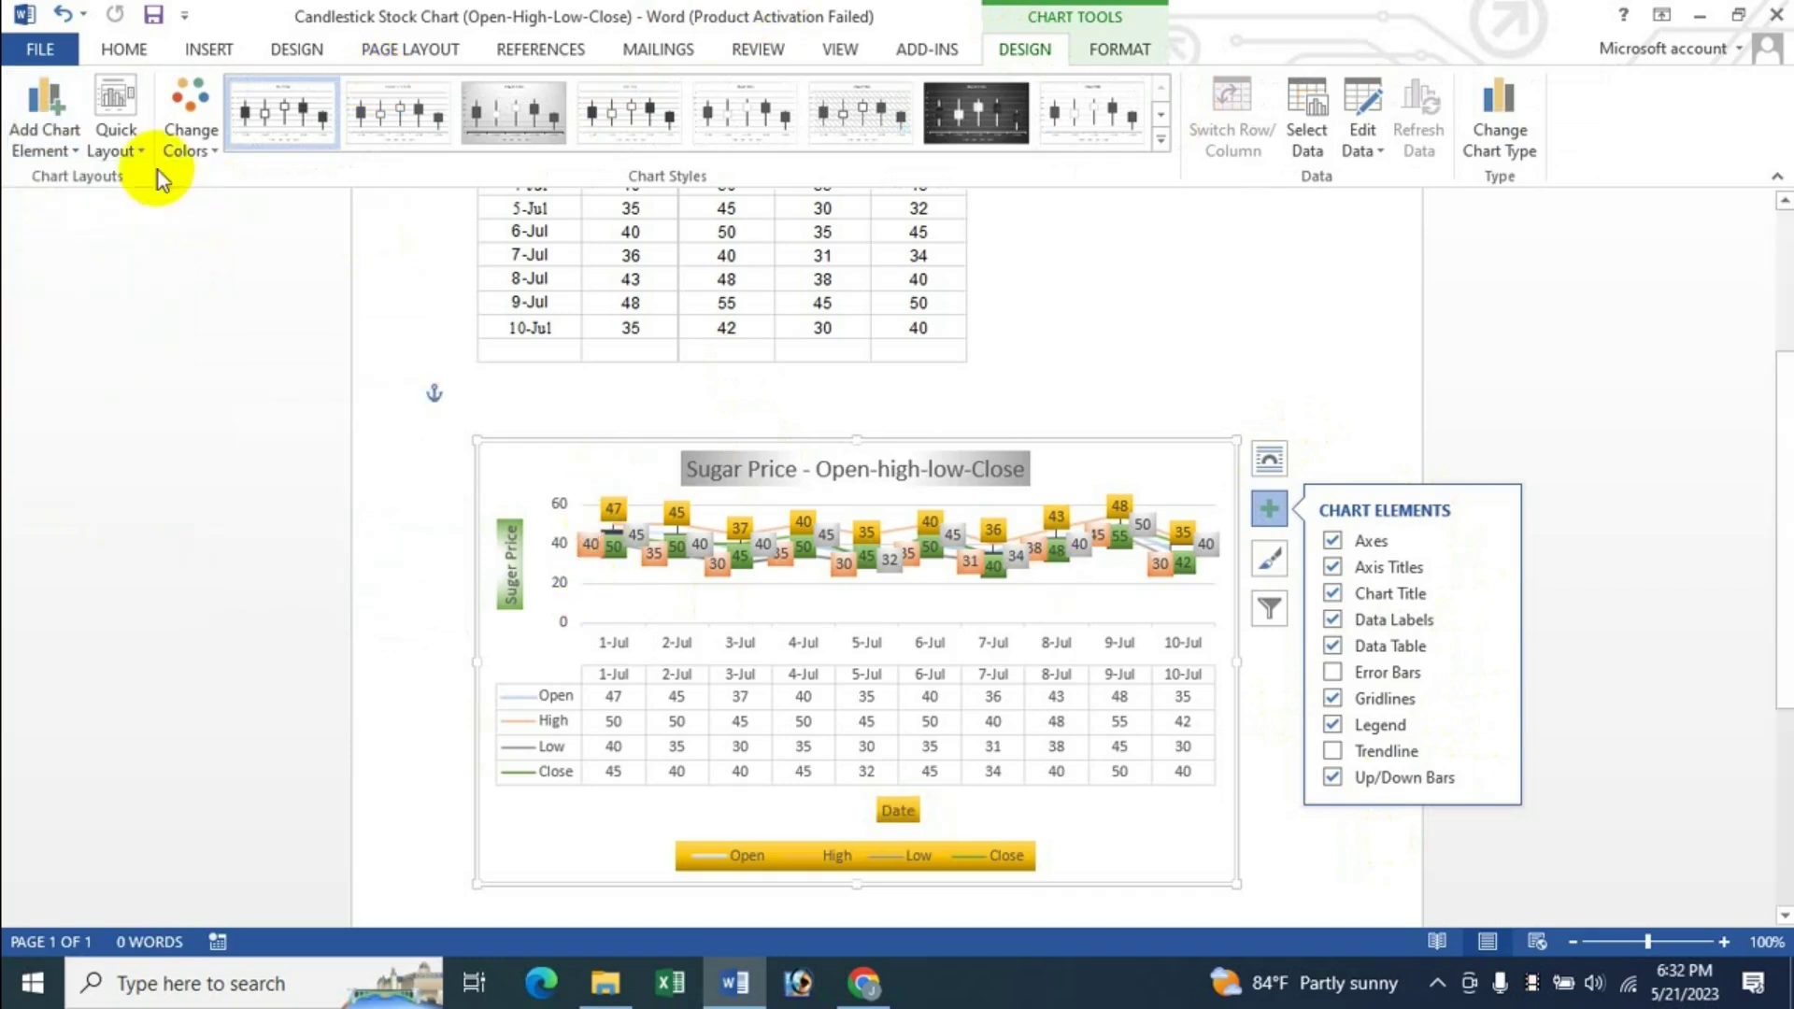
pyautogui.click(120, 148)
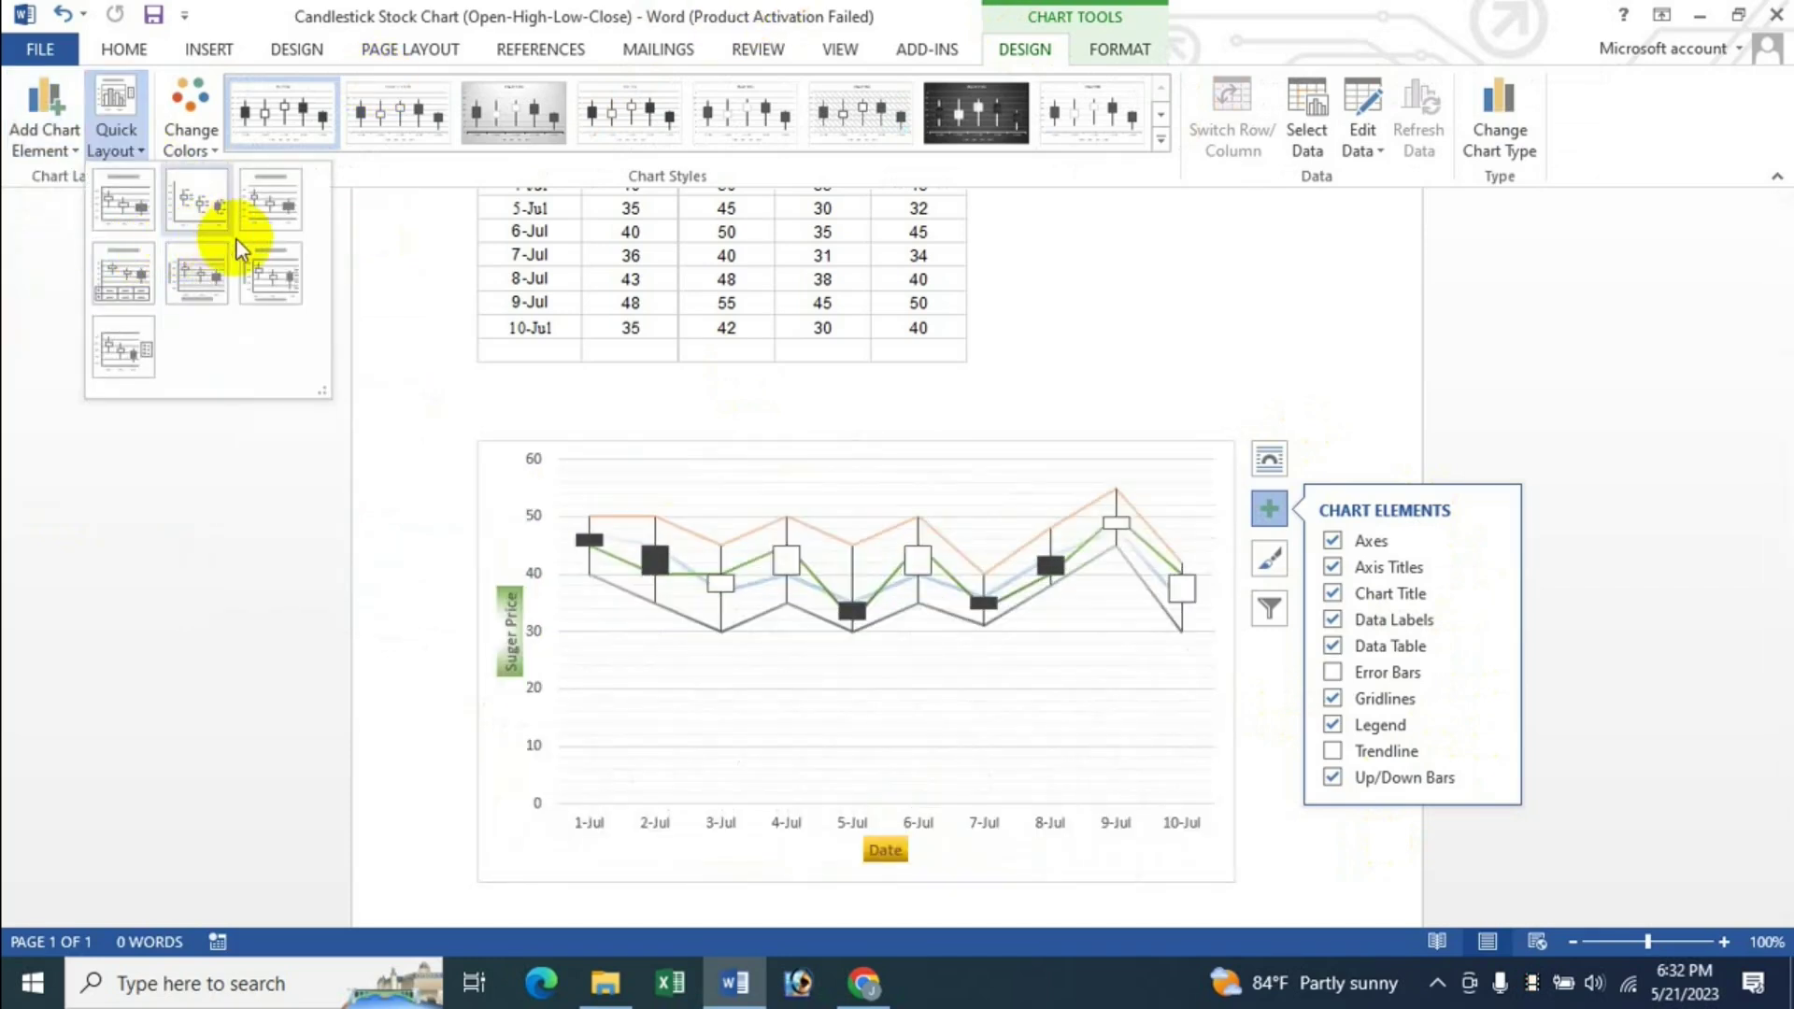
pyautogui.click(220, 273)
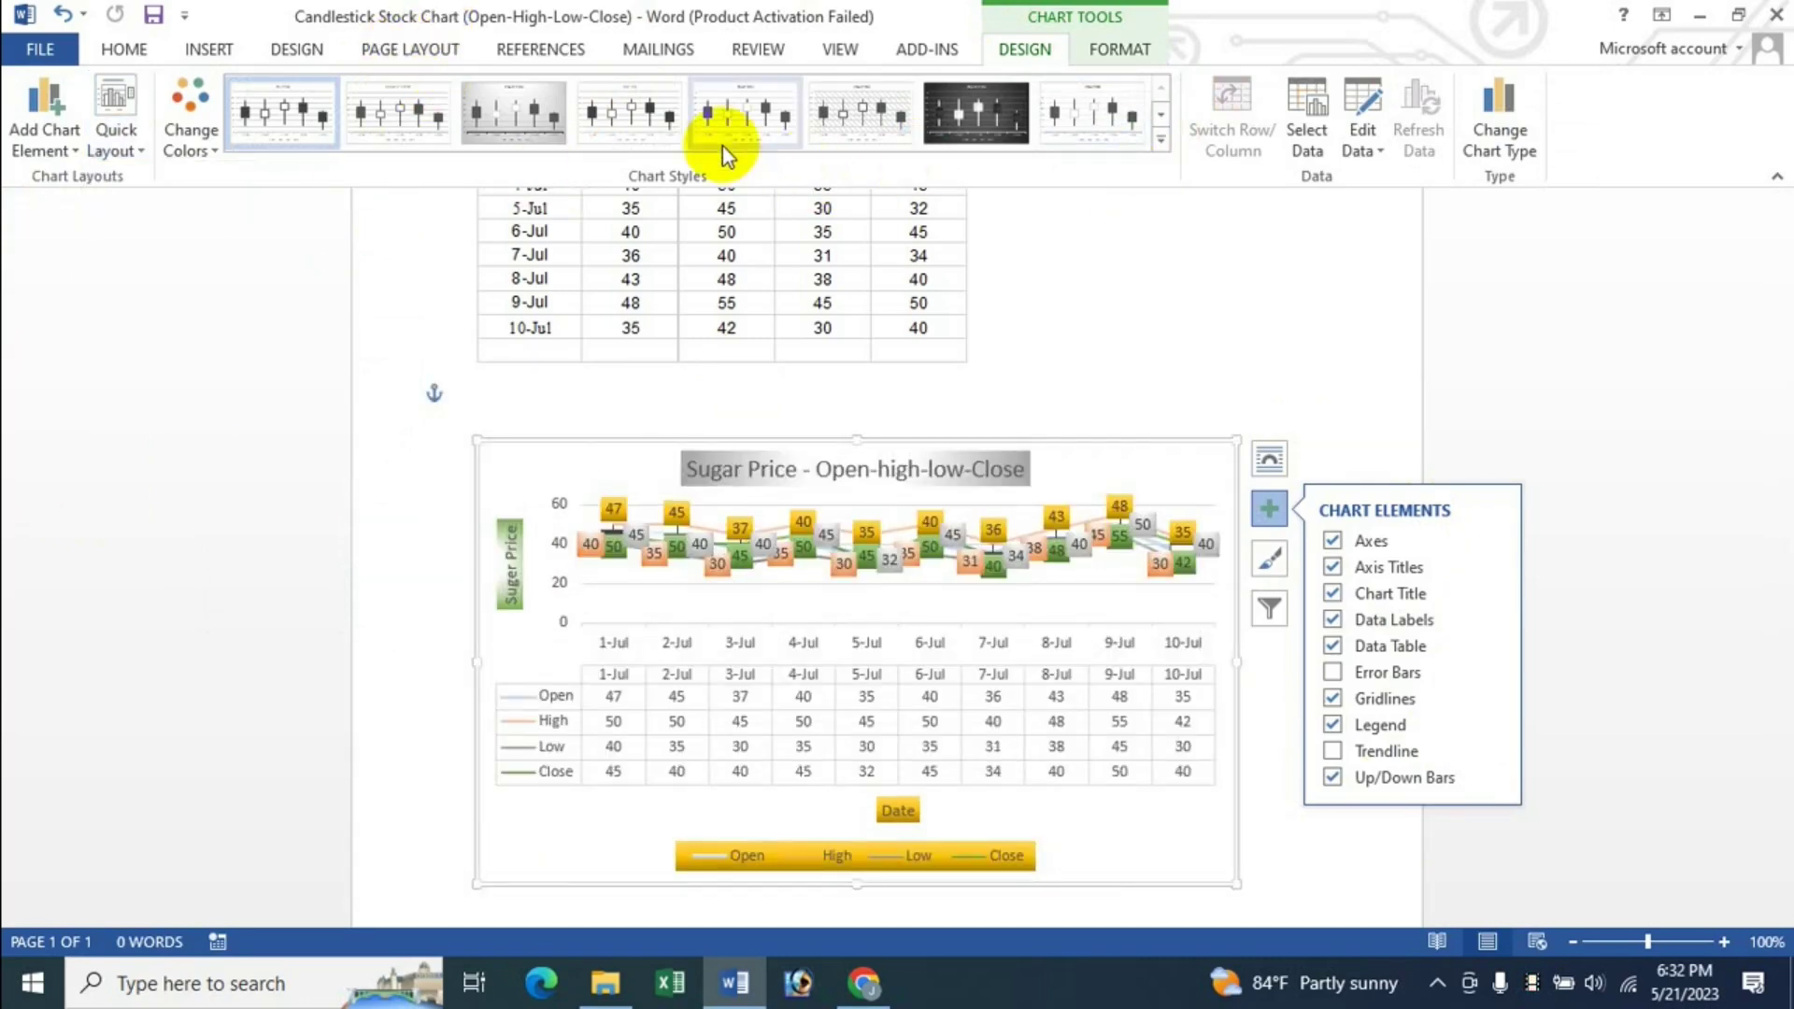
# Step: Try several chart styles and settle on the plain one with a mixed-case title
pyautogui.click(691, 127)
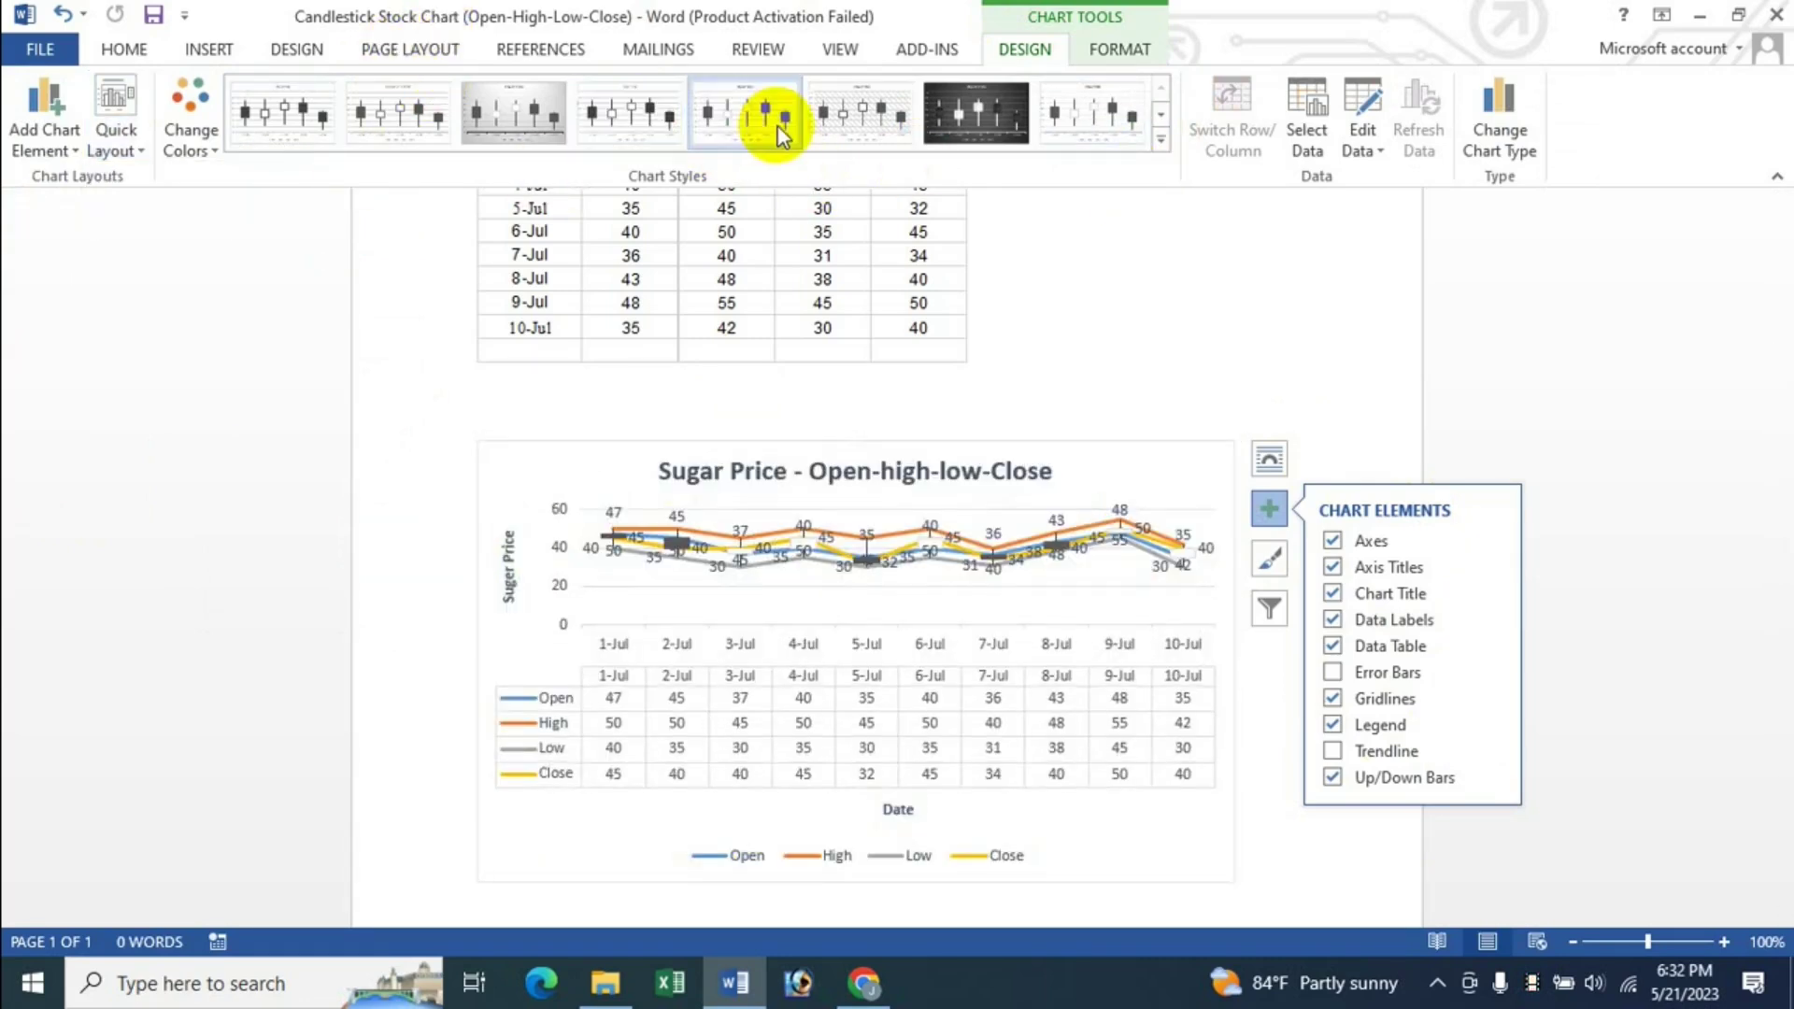
pyautogui.click(277, 138)
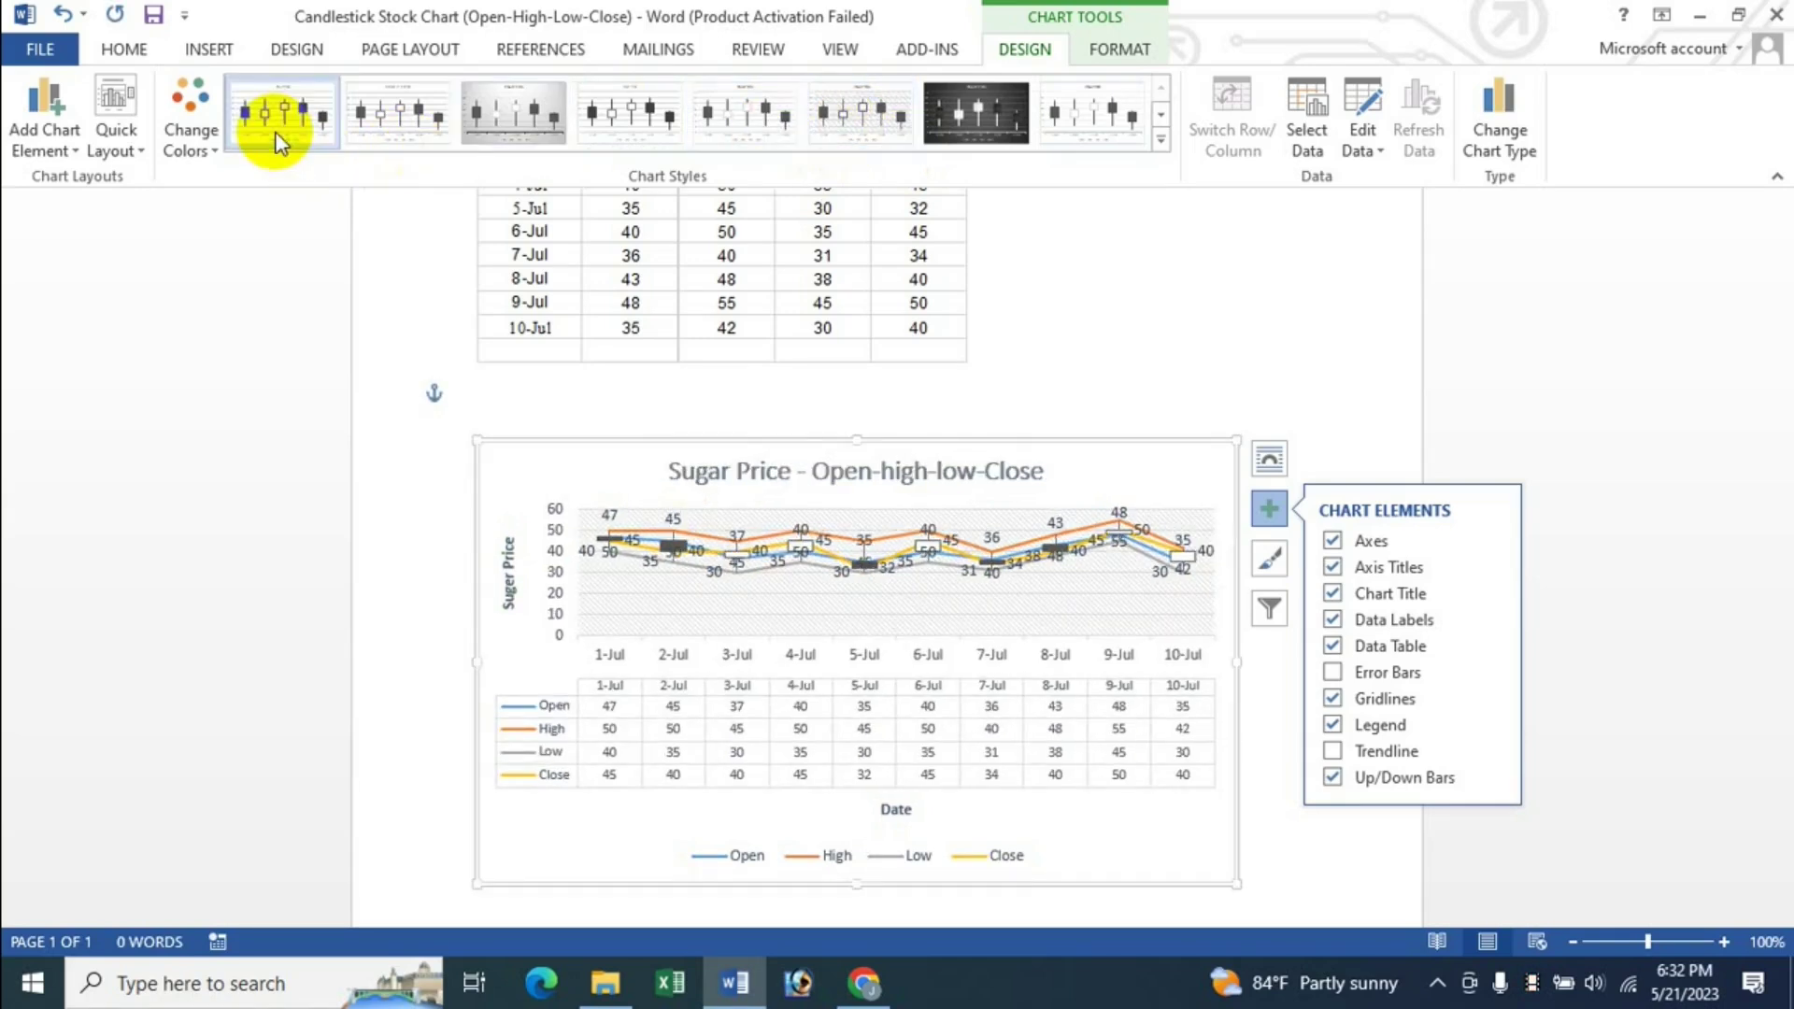
pyautogui.click(374, 127)
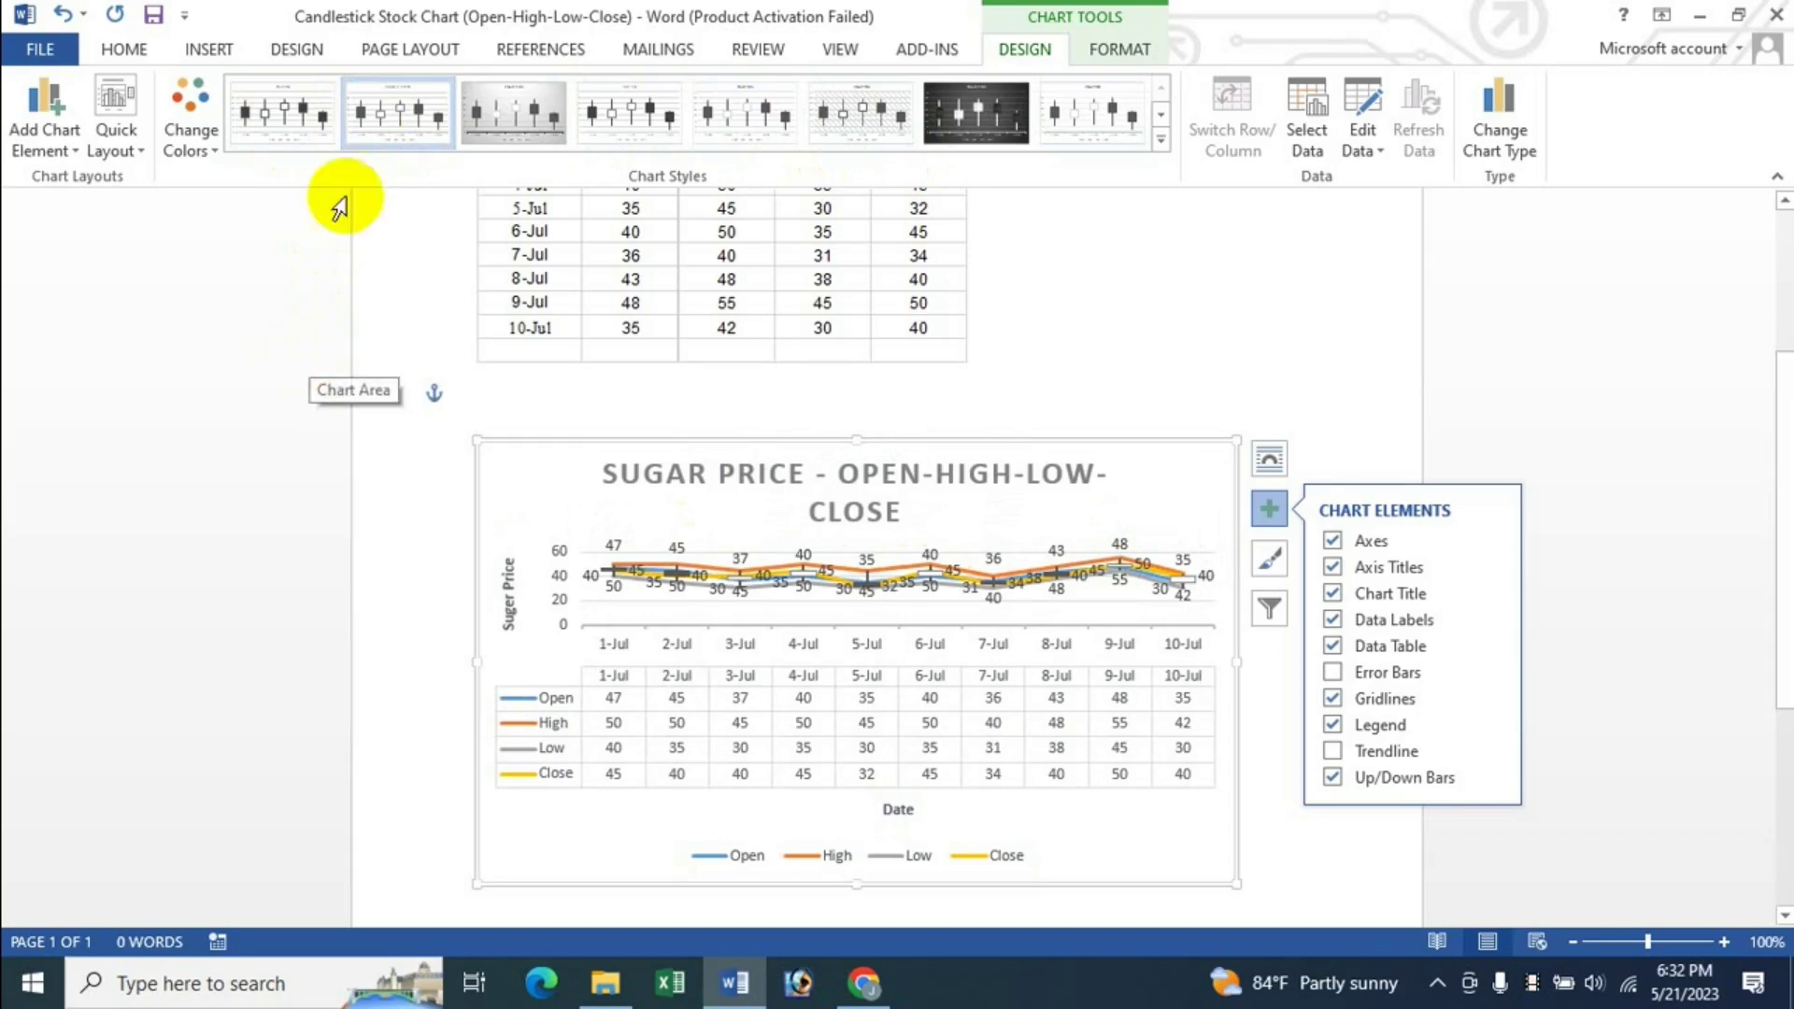
pyautogui.click(312, 131)
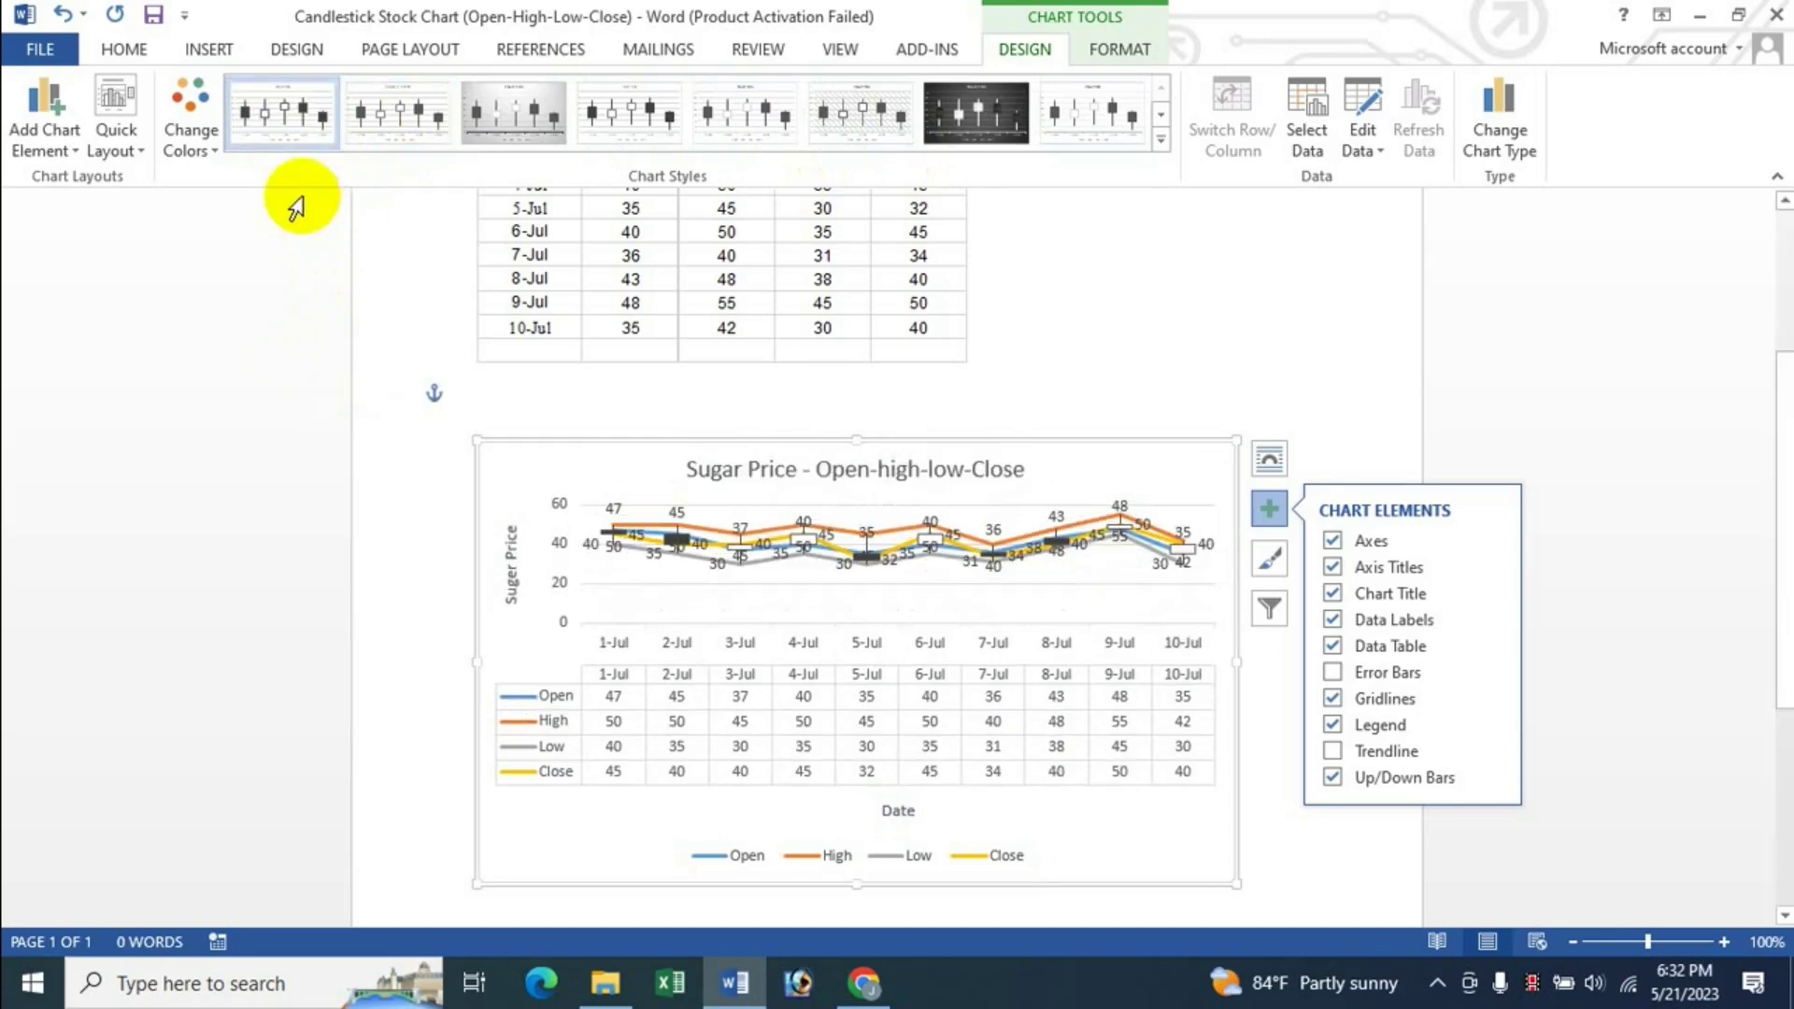
pyautogui.click(1307, 131)
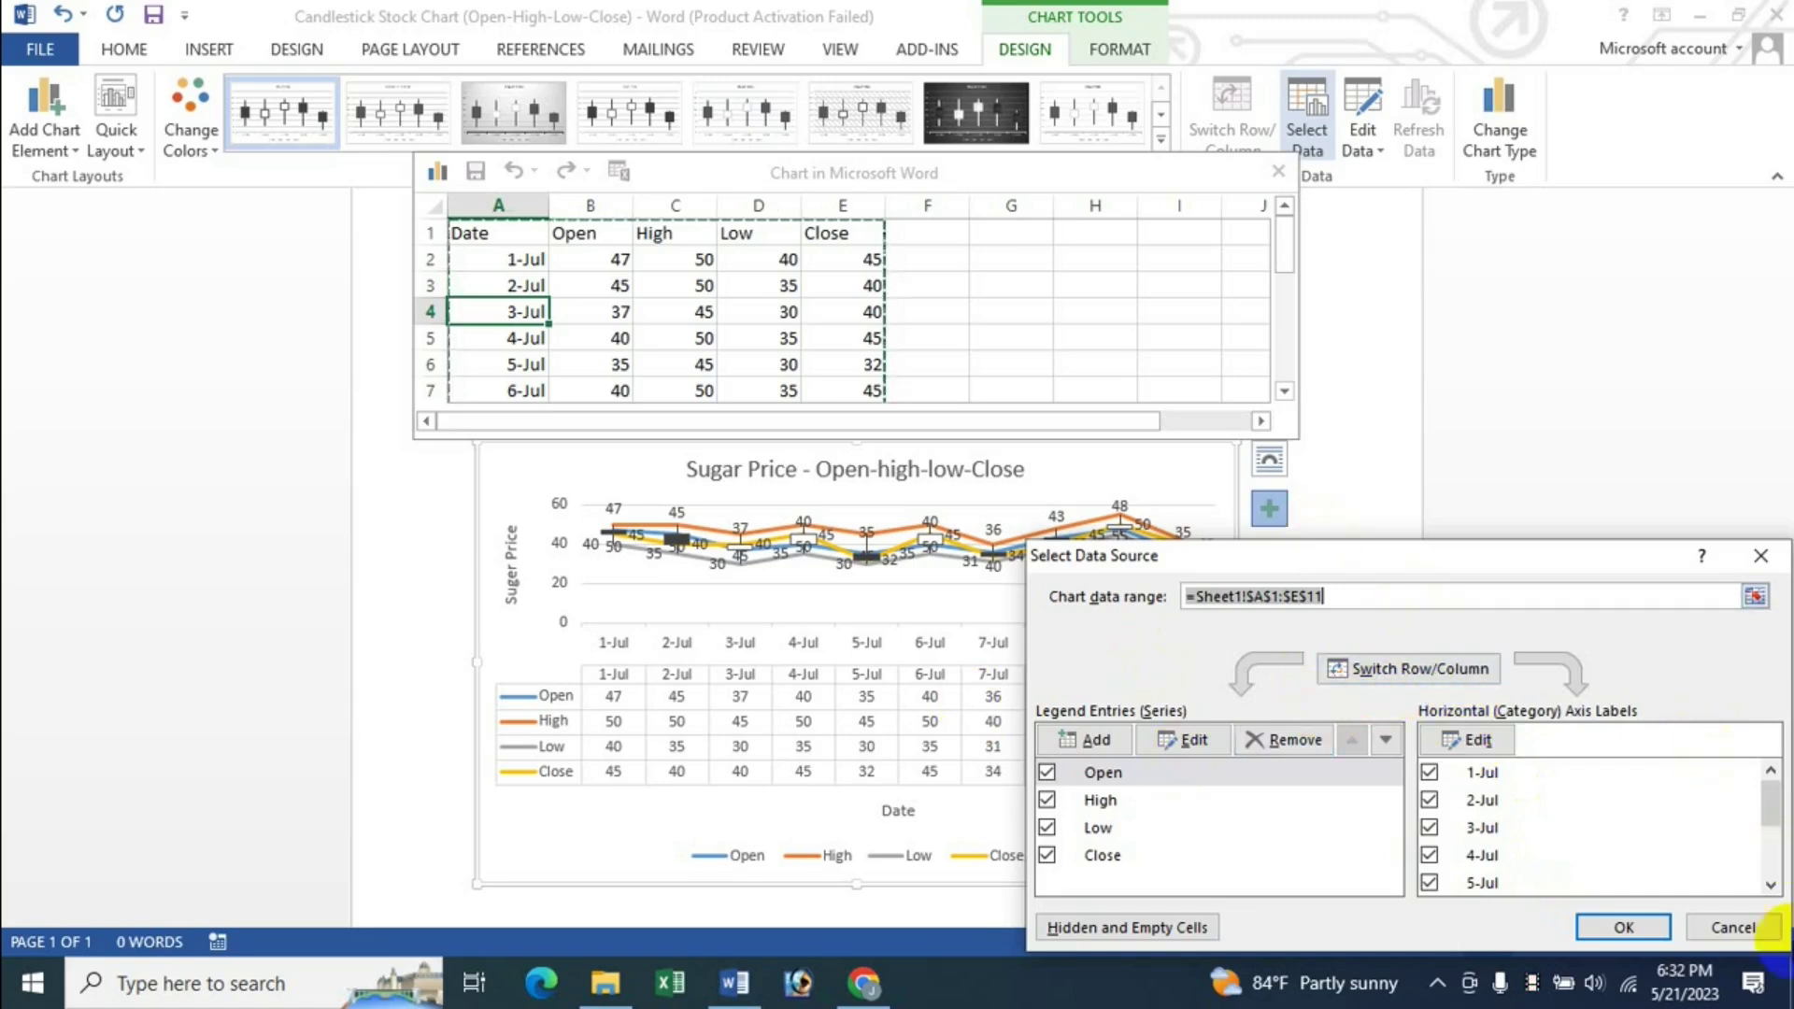
pyautogui.click(1763, 929)
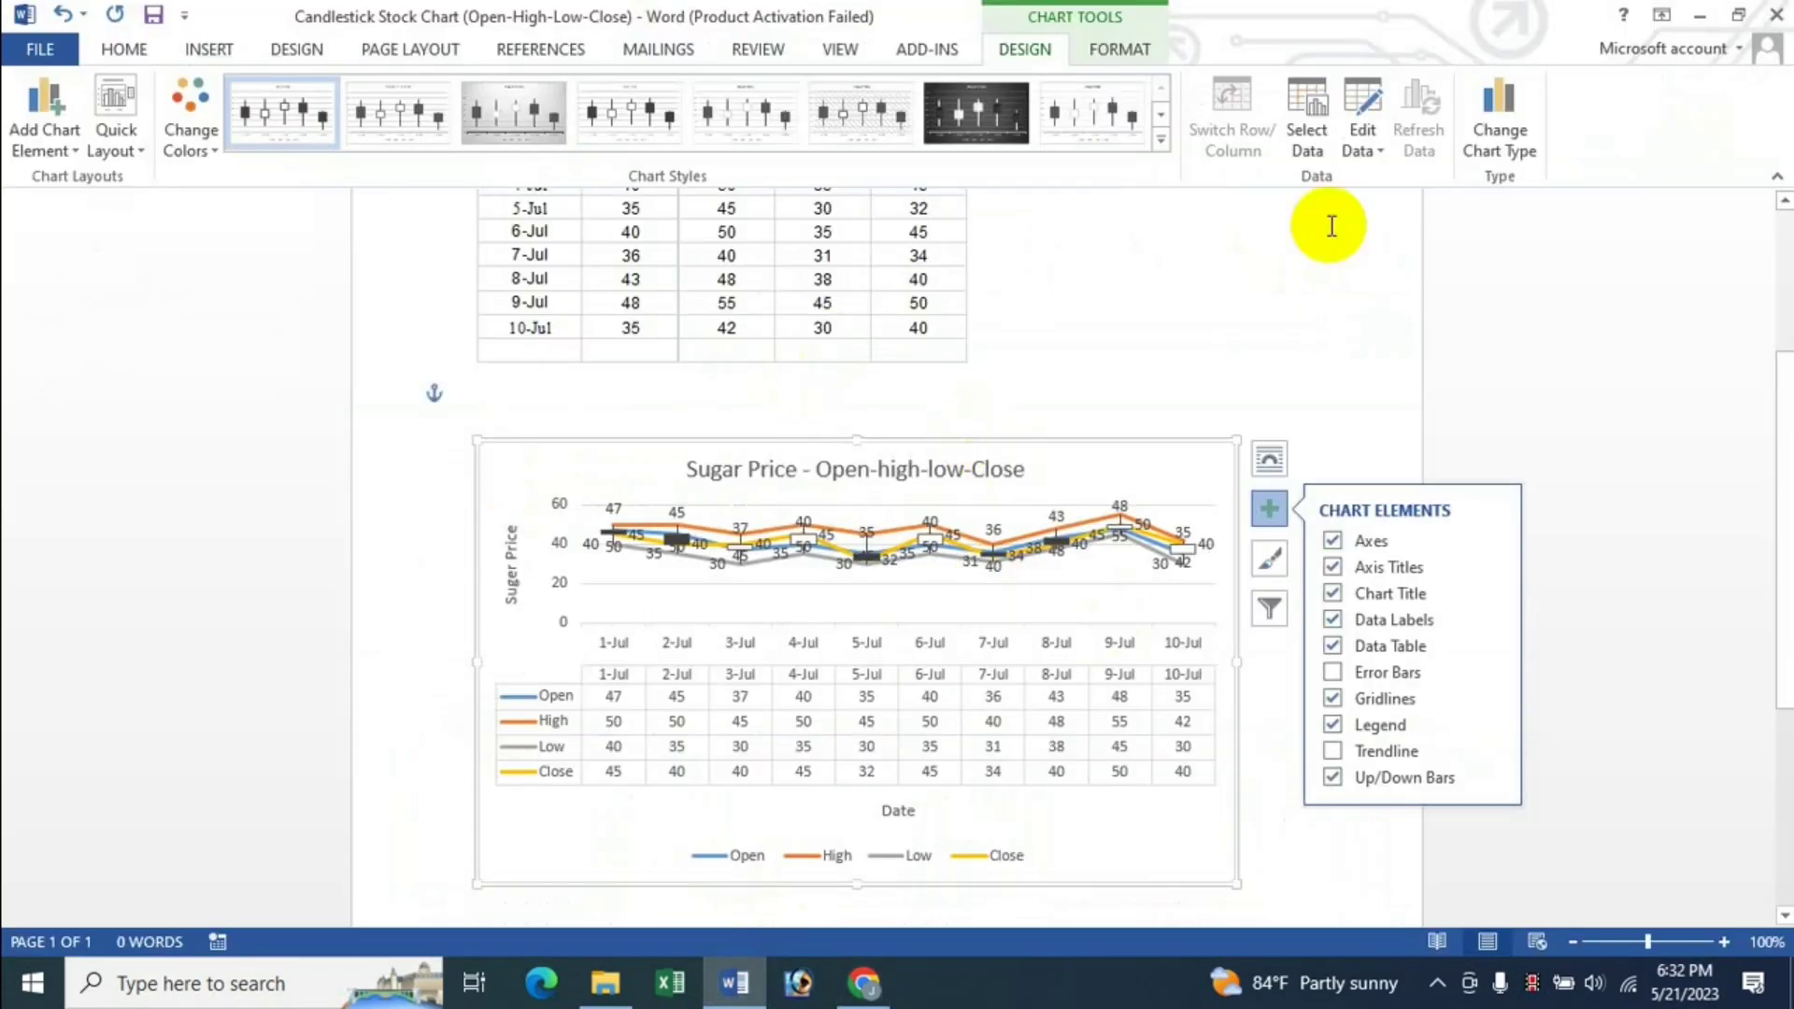
pyautogui.click(1390, 149)
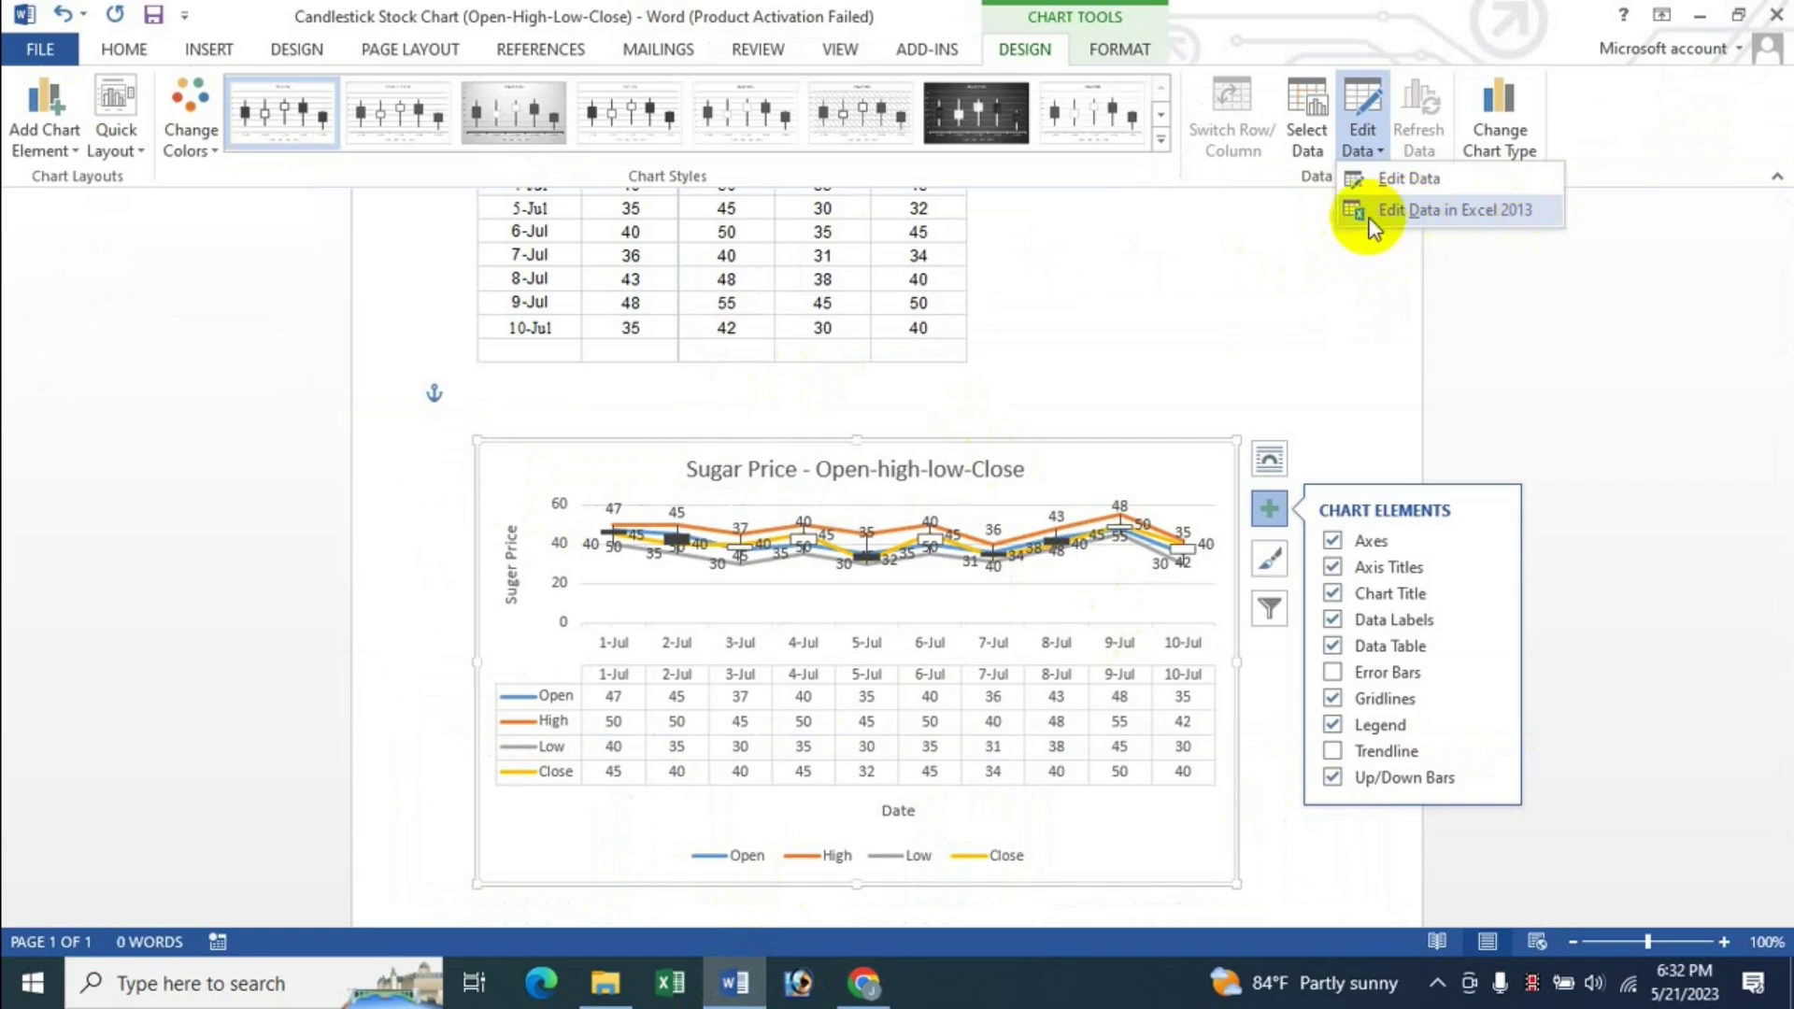
pyautogui.click(1399, 180)
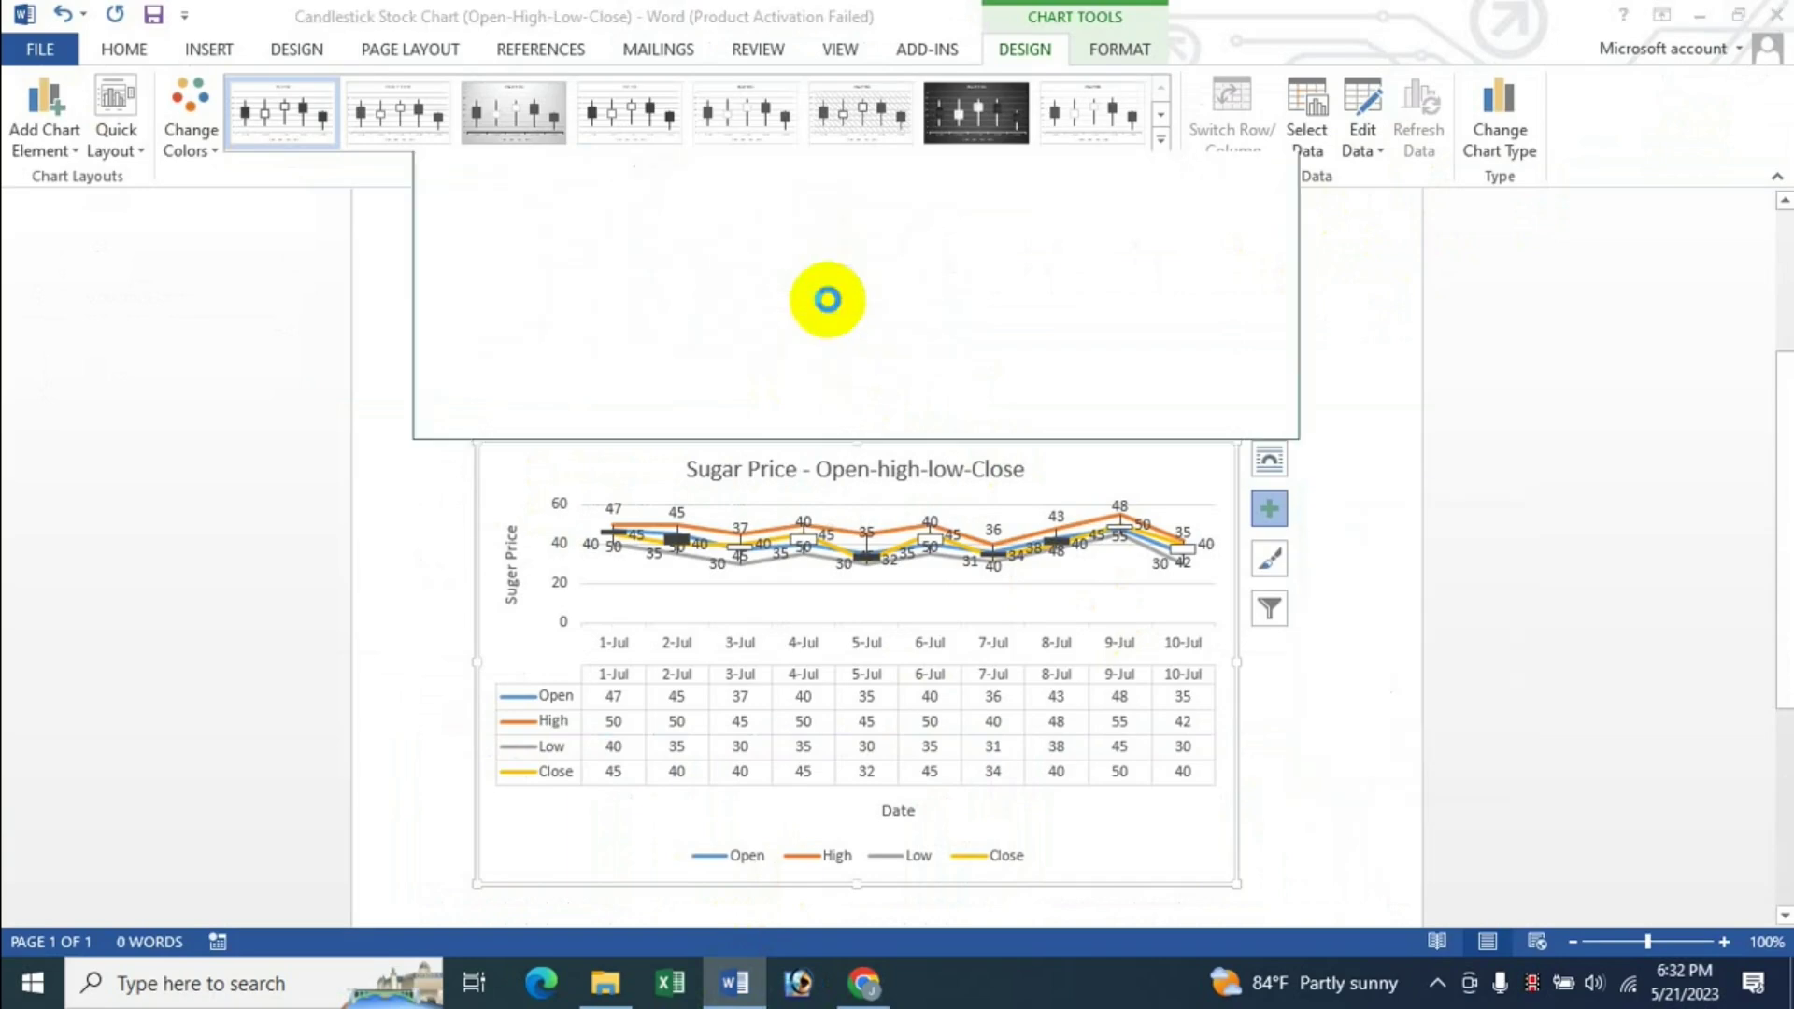
pyautogui.click(1153, 567)
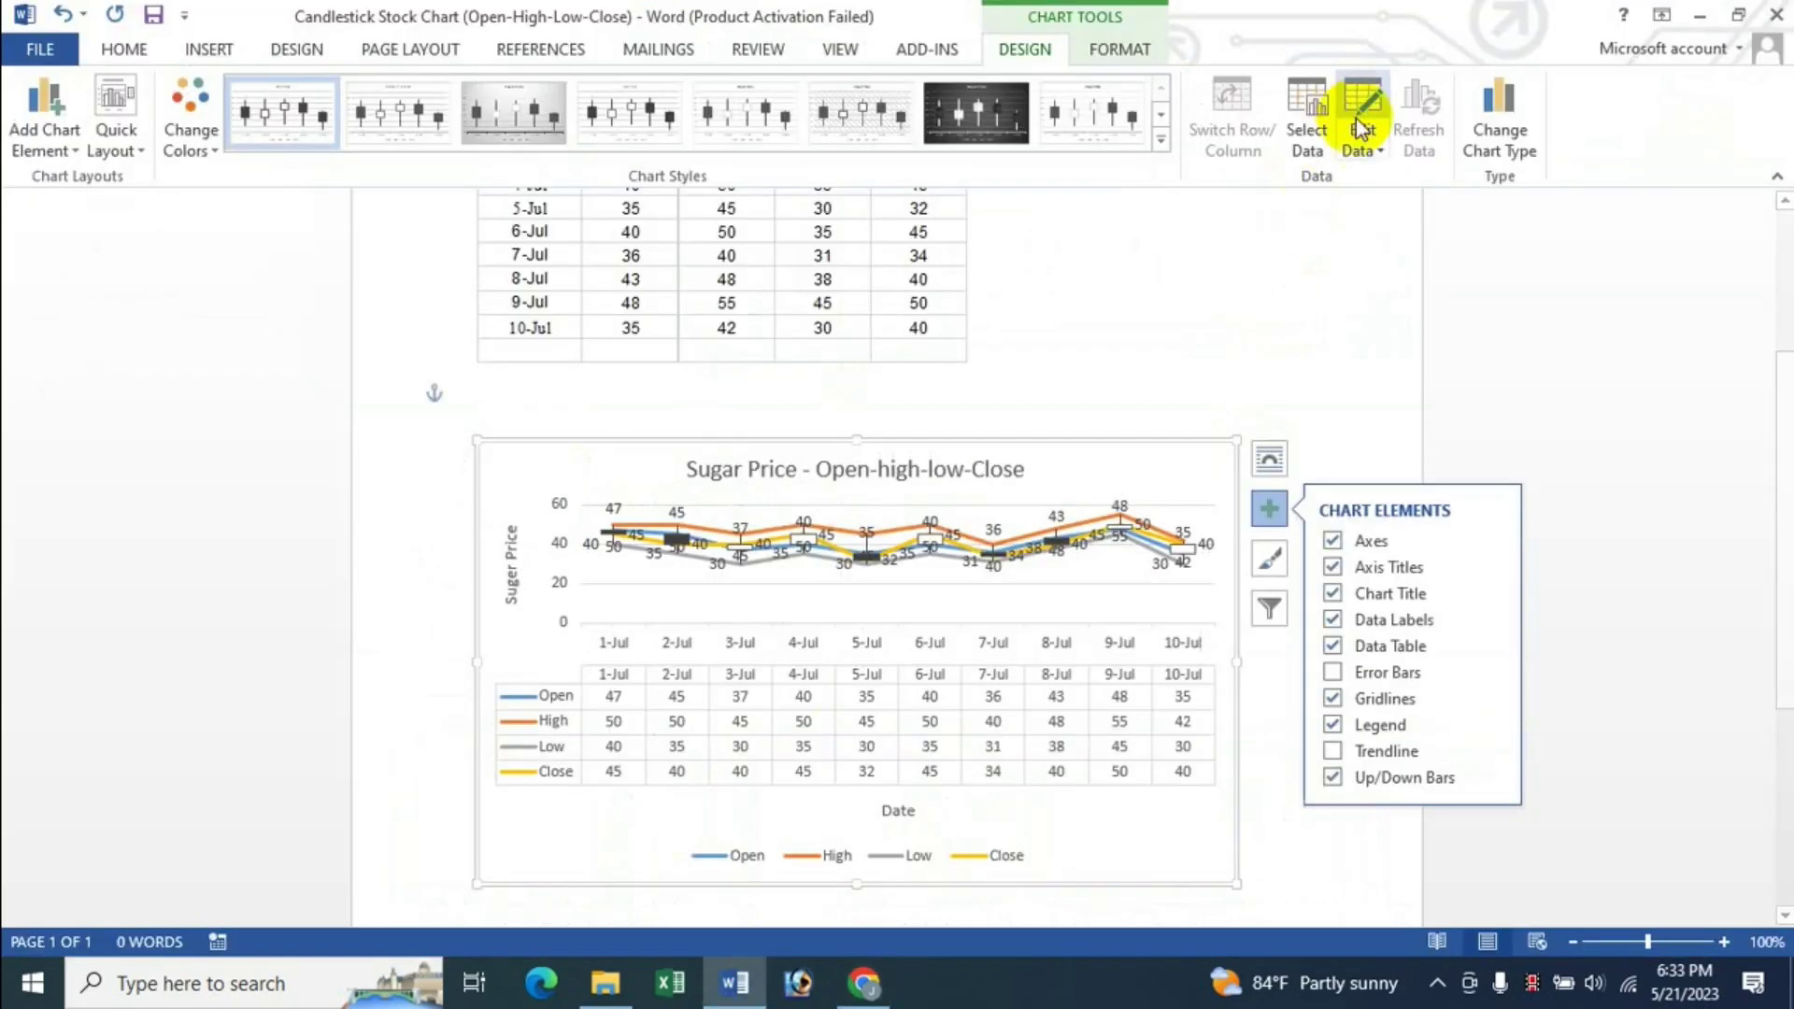
pyautogui.click(1374, 150)
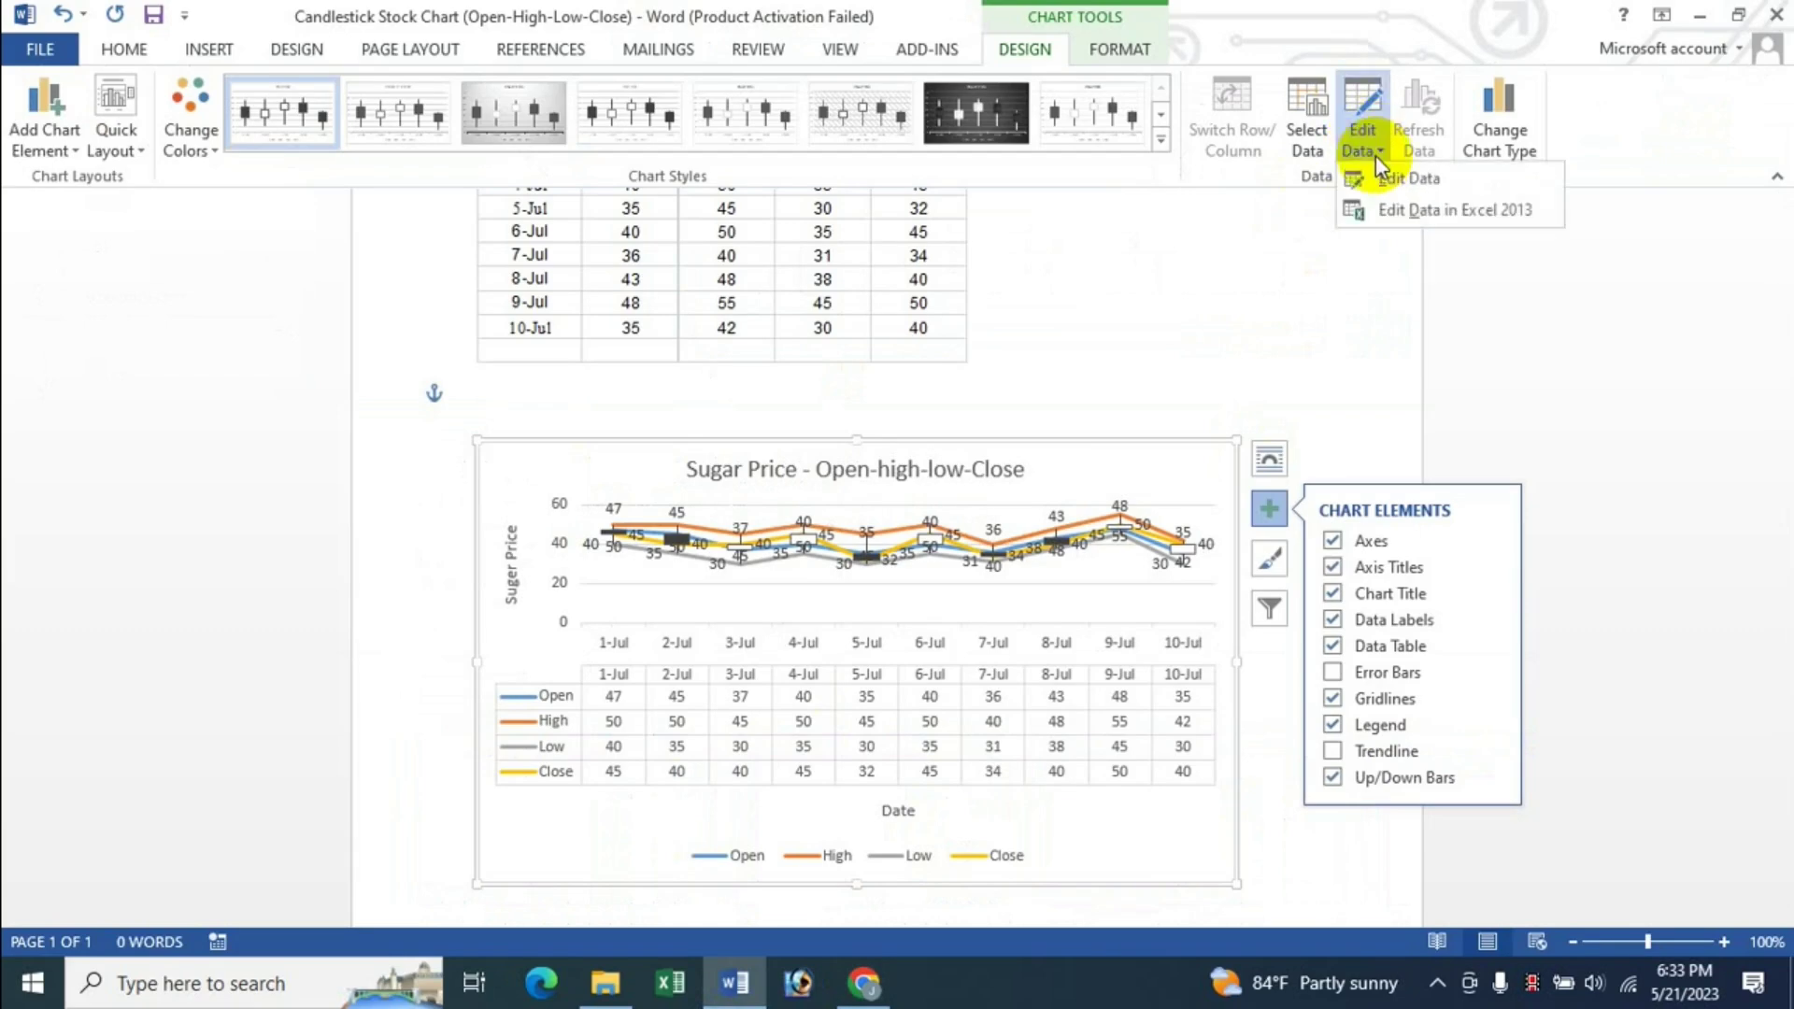
pyautogui.click(1405, 211)
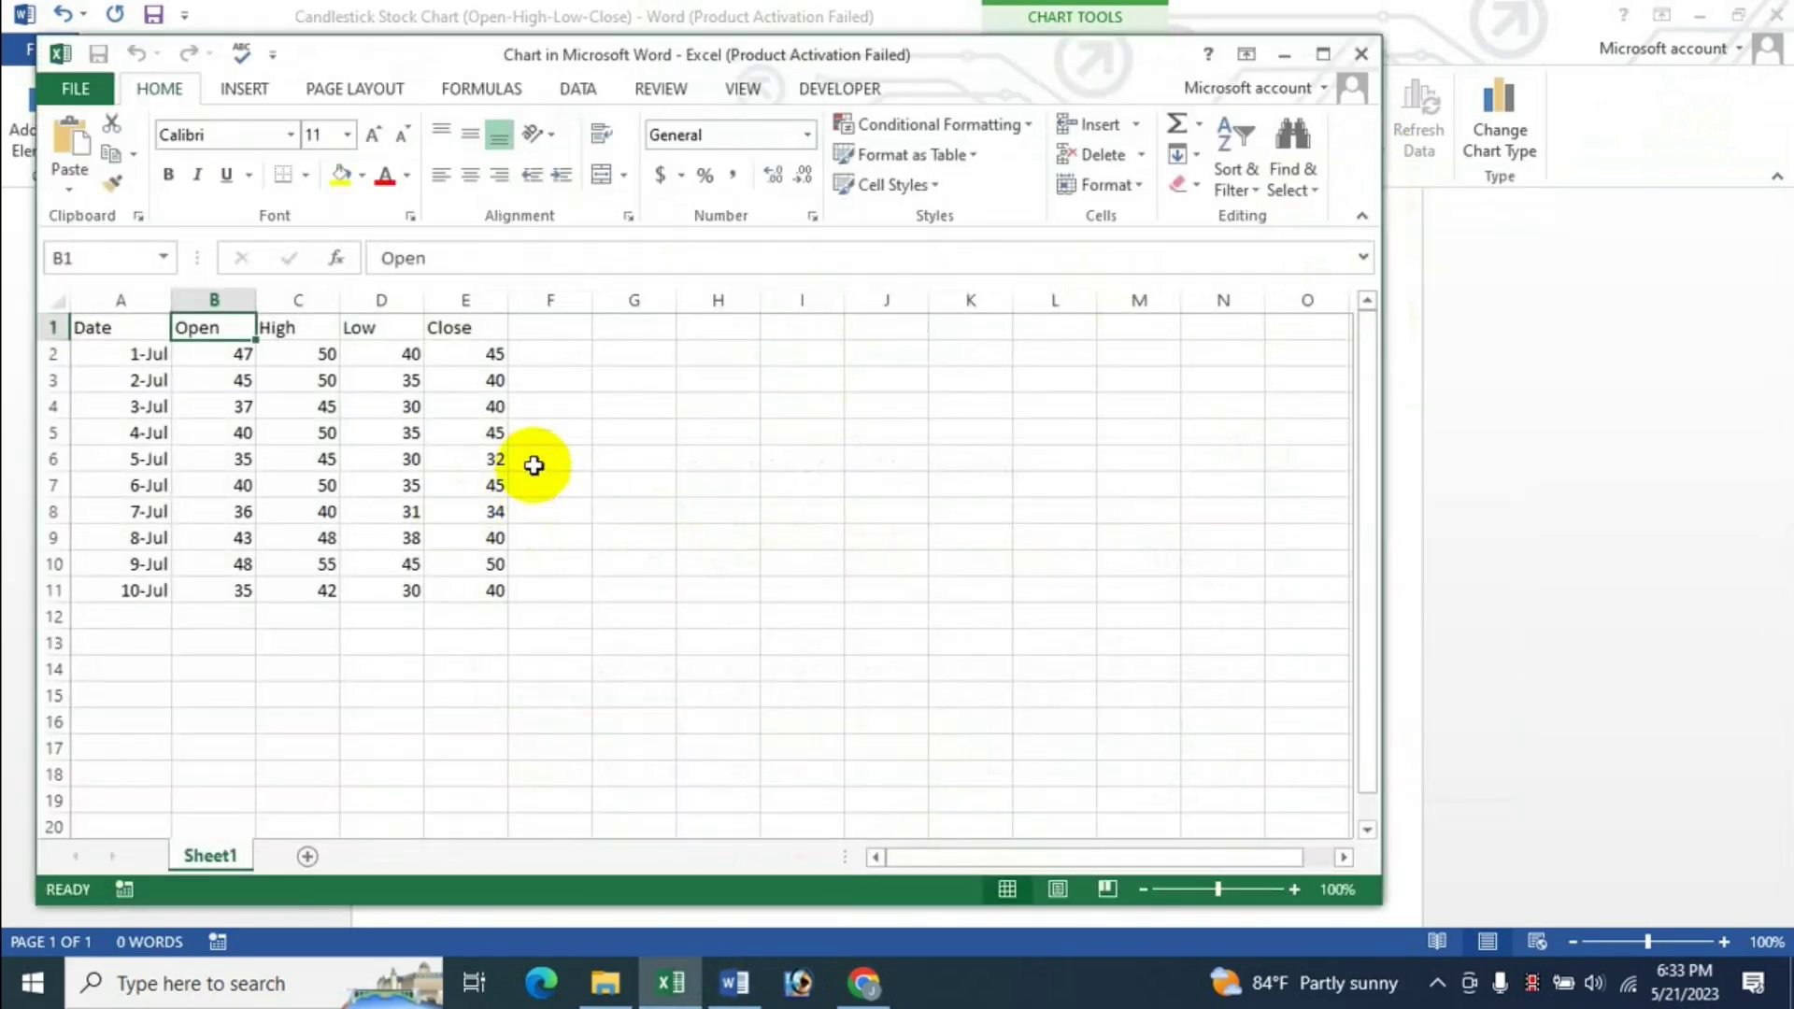
pyautogui.click(973, 730)
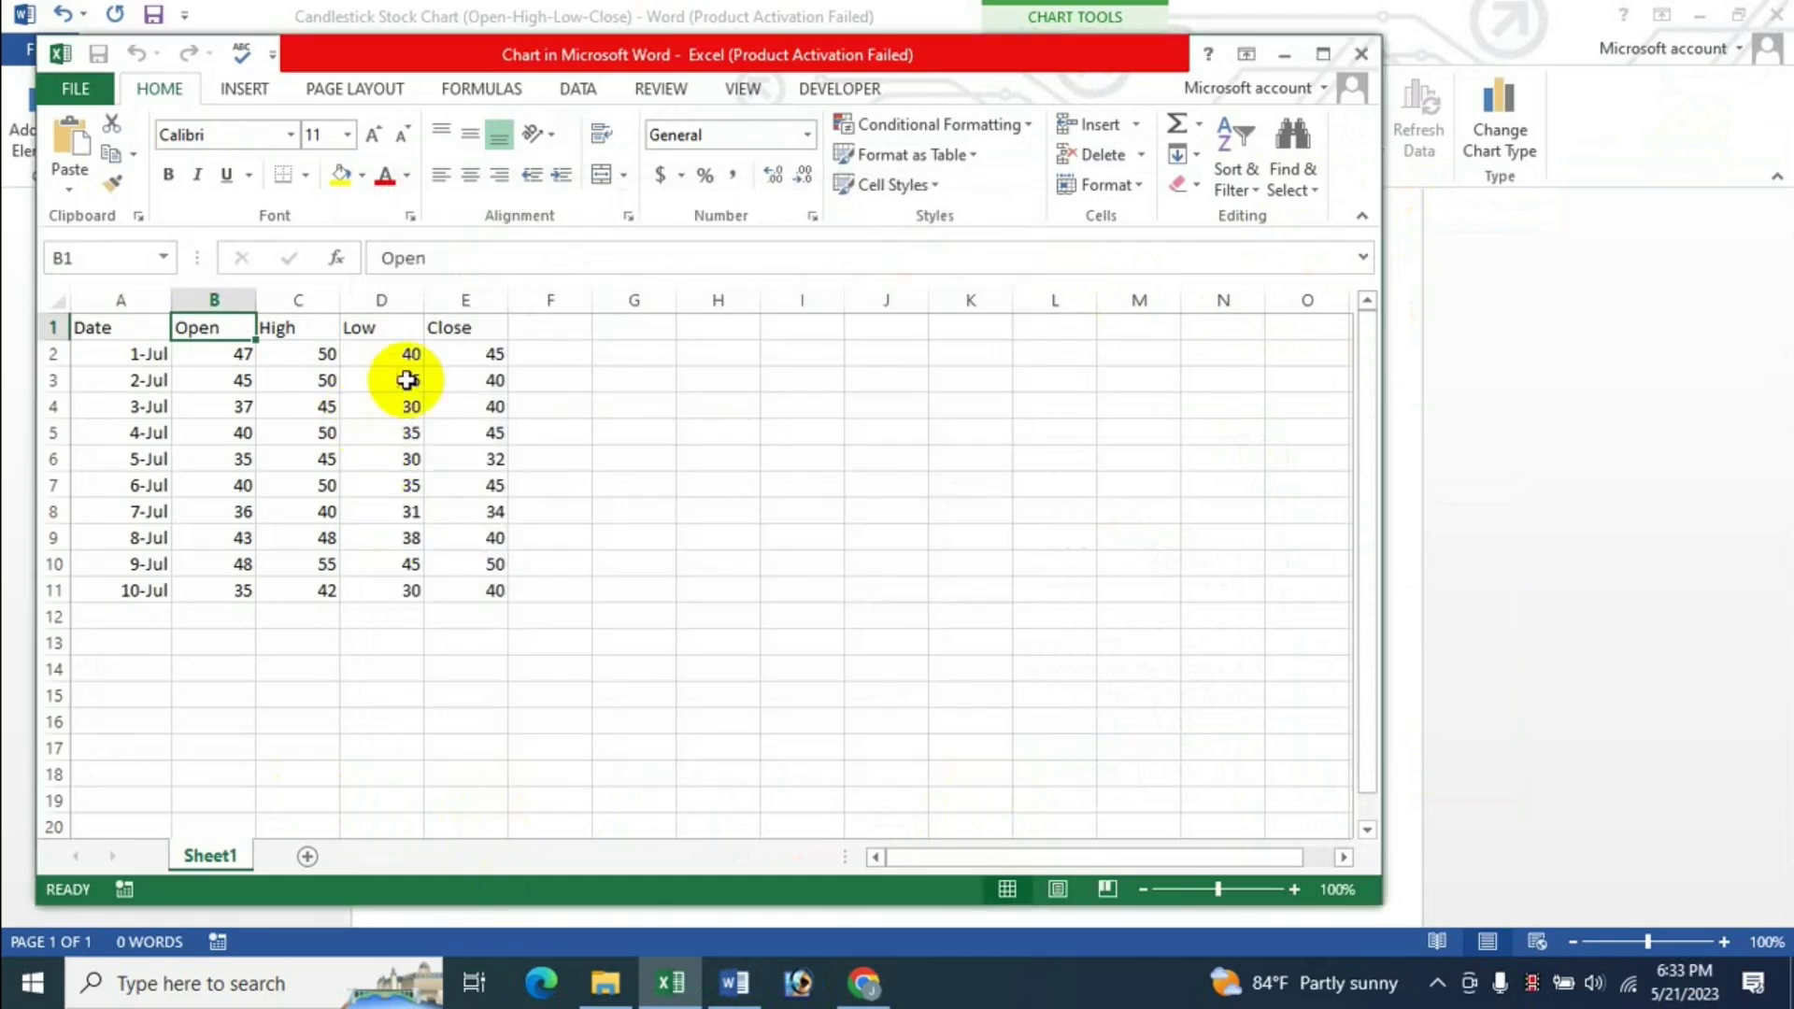
pyautogui.click(514, 334)
pyautogui.click(466, 617)
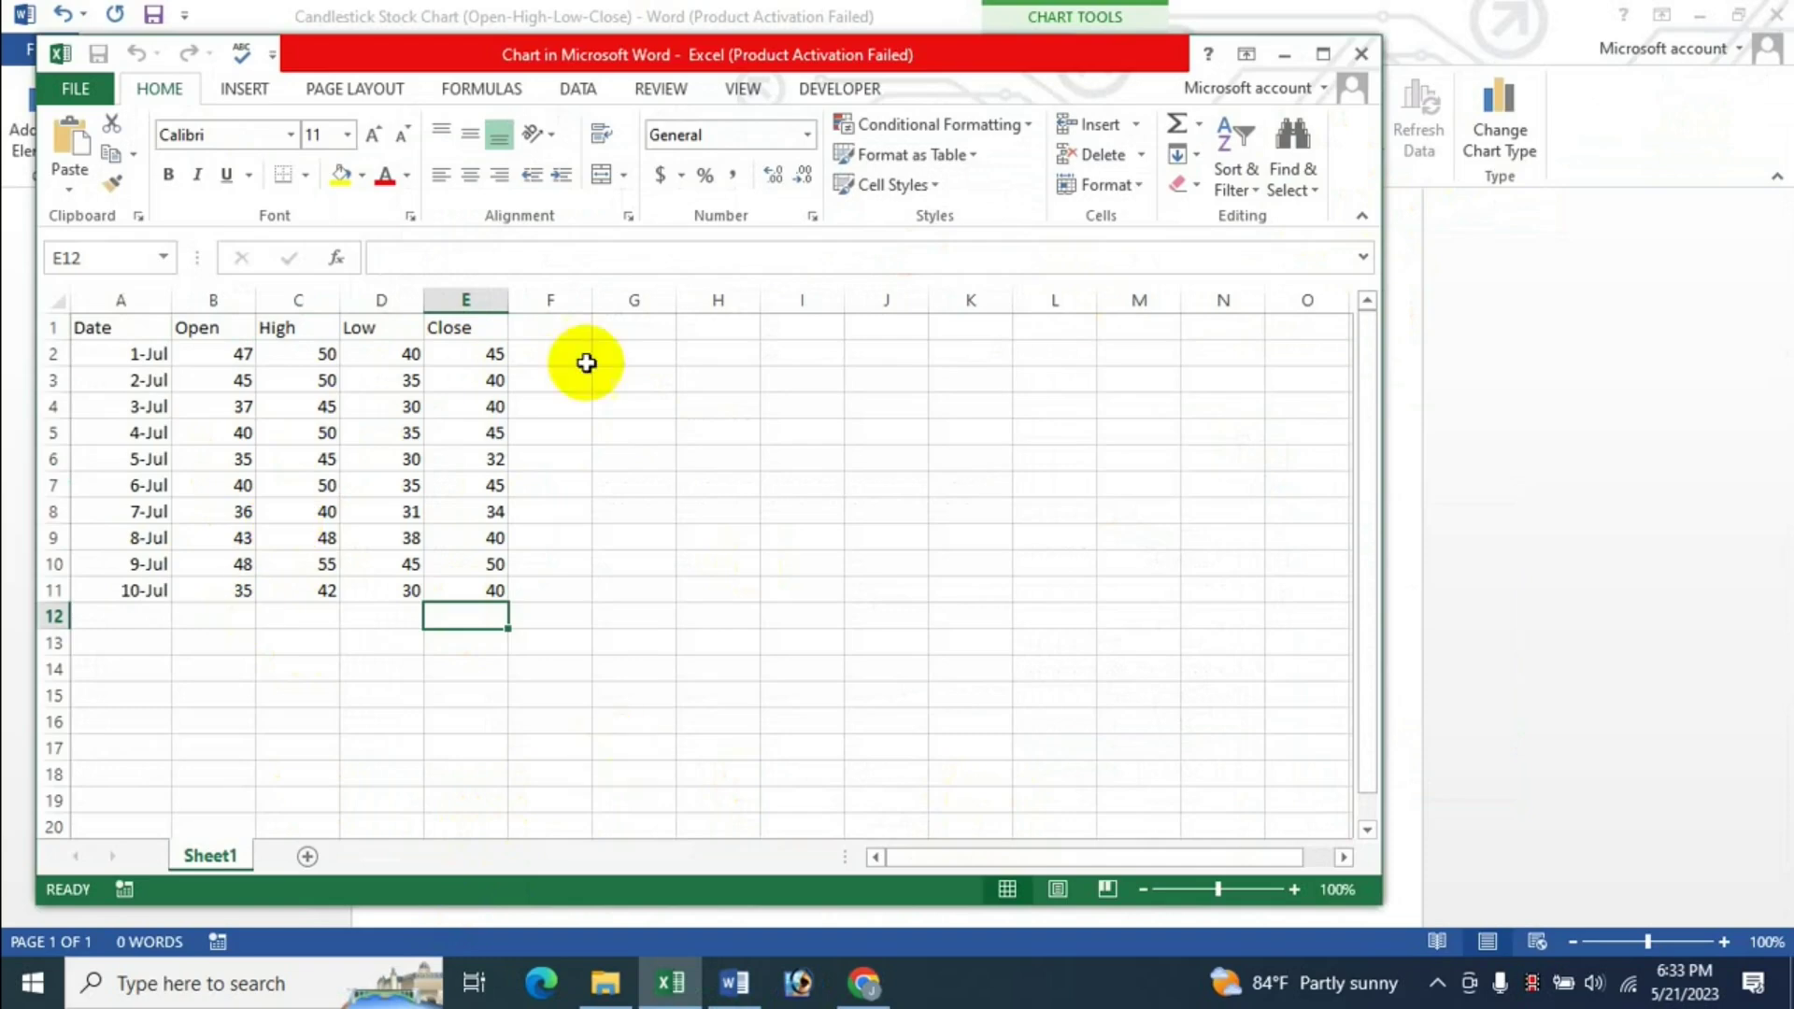
pyautogui.click(1360, 56)
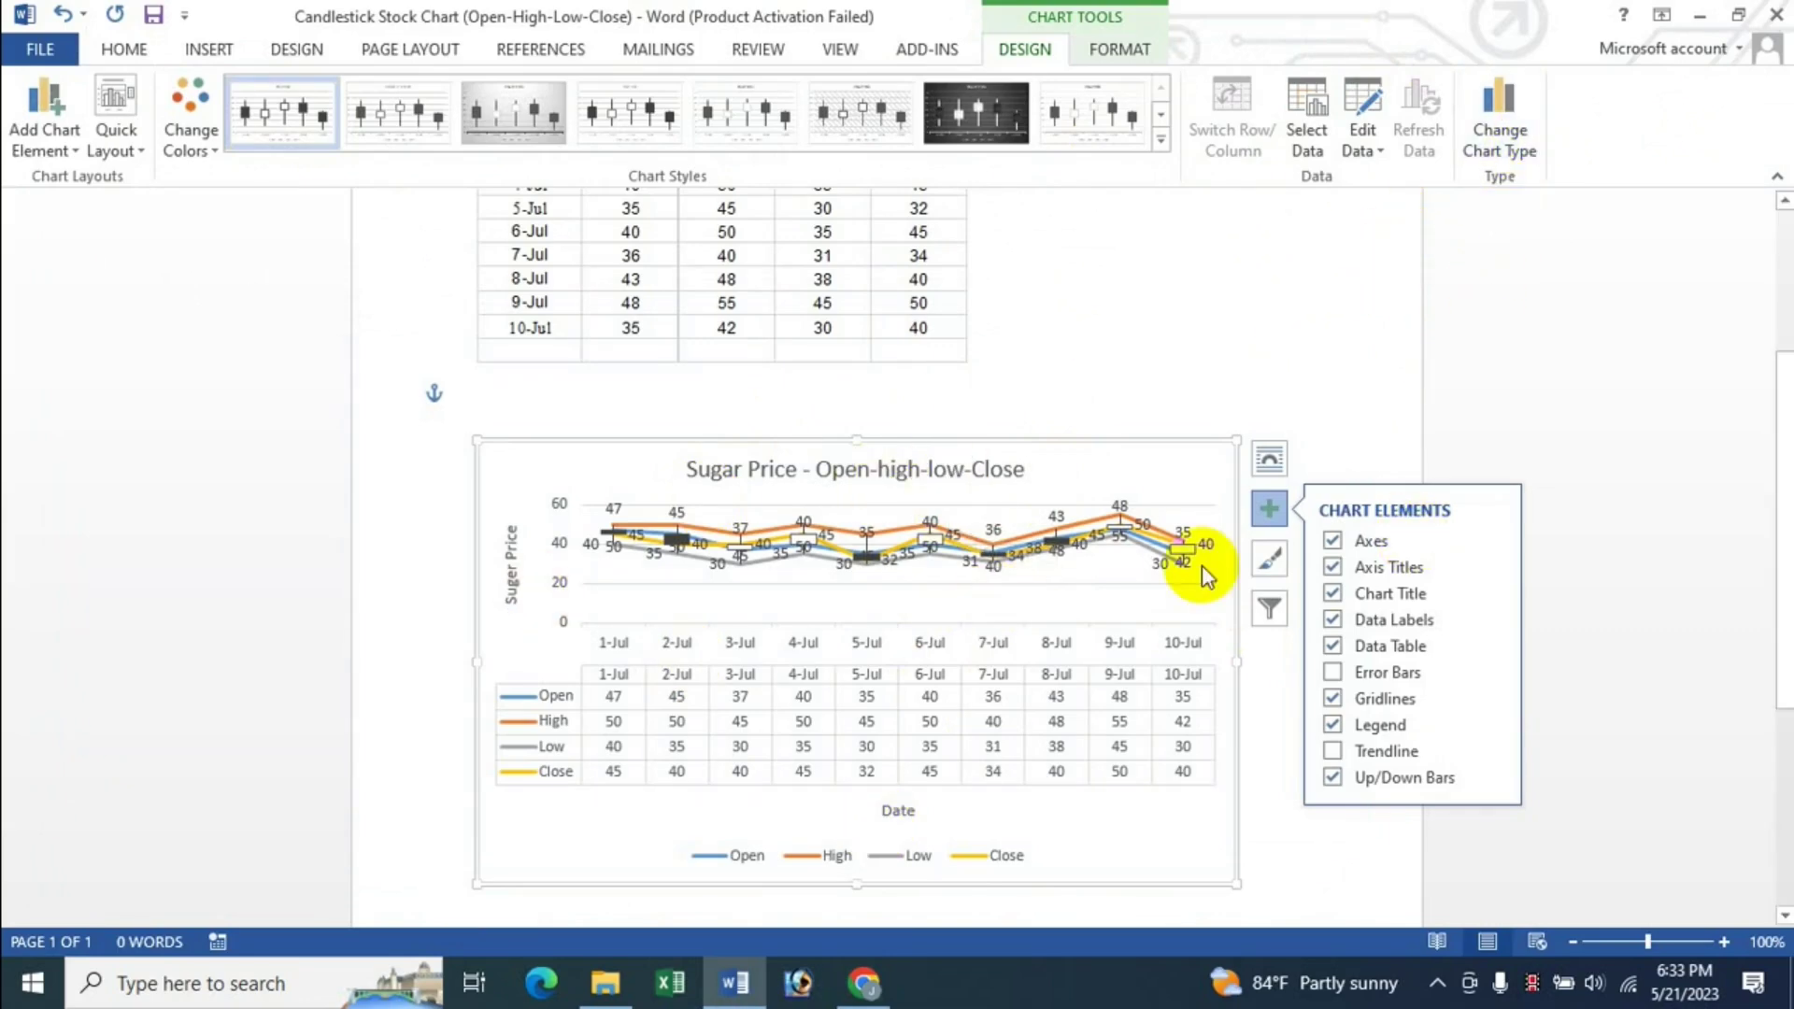
# Step: Convert the sugar price chart to a stock chart subtype
pyautogui.click(1499, 131)
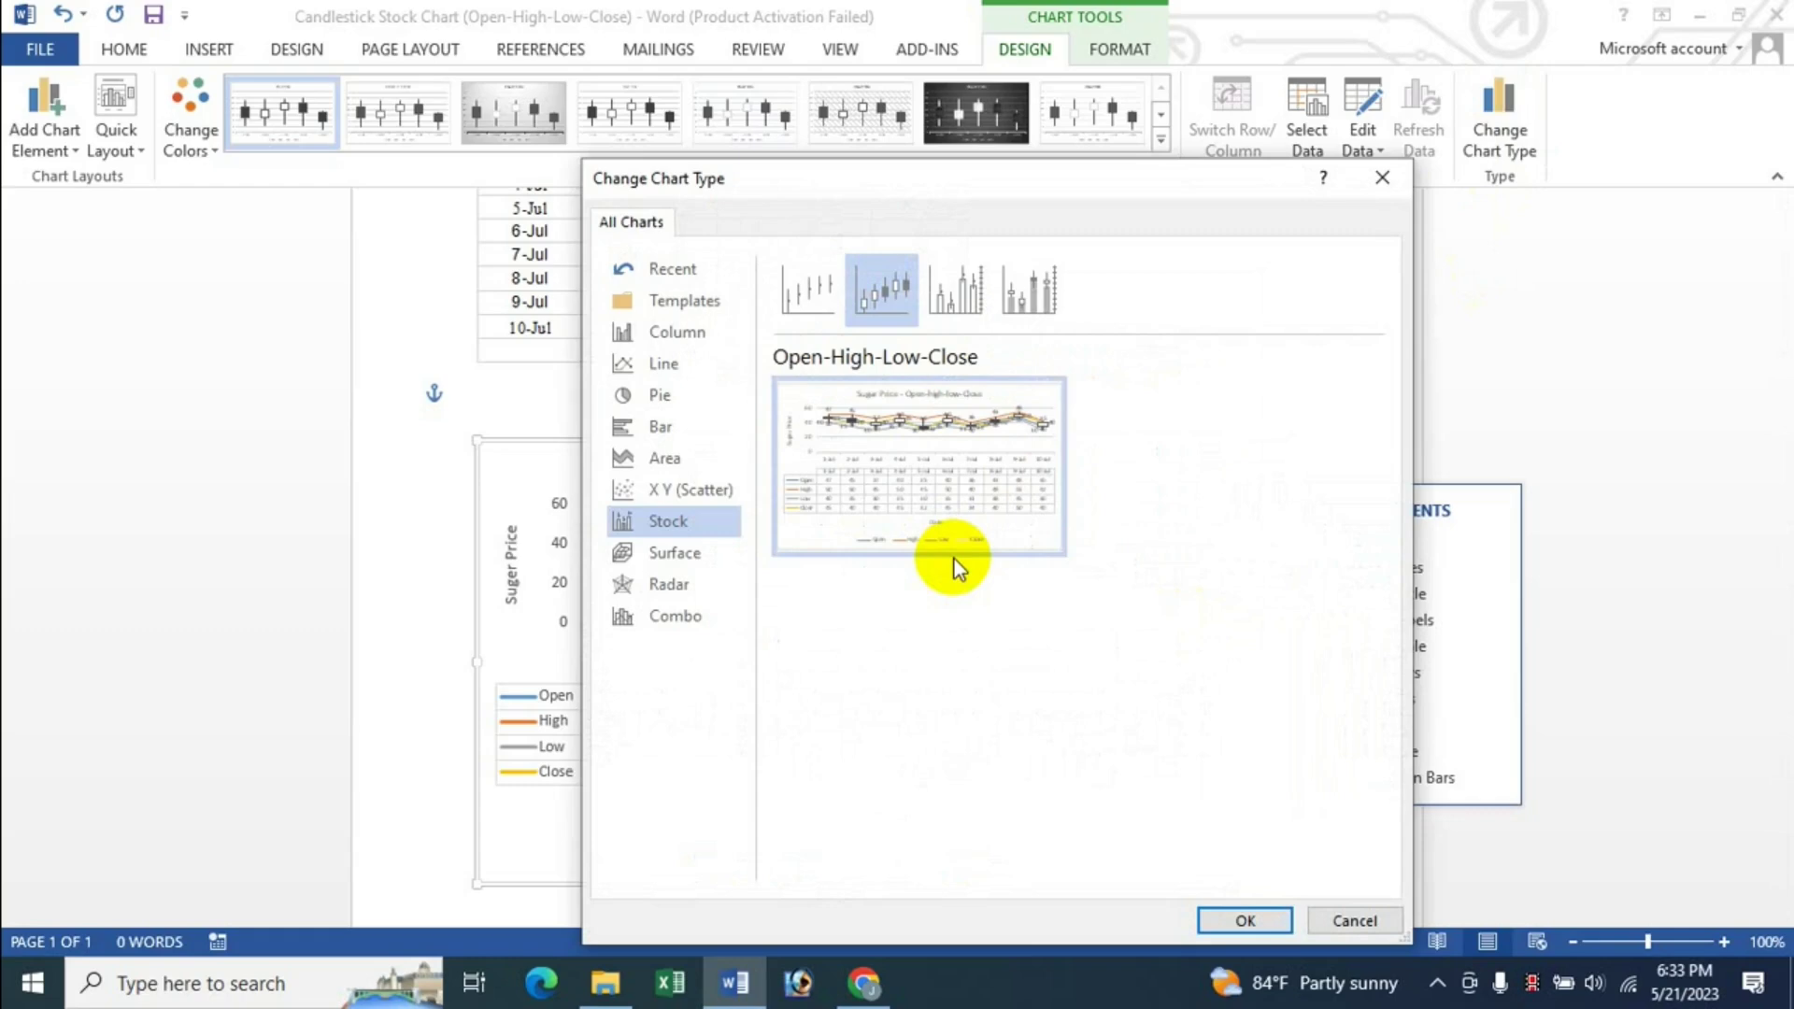
pyautogui.click(951, 295)
pyautogui.click(1251, 921)
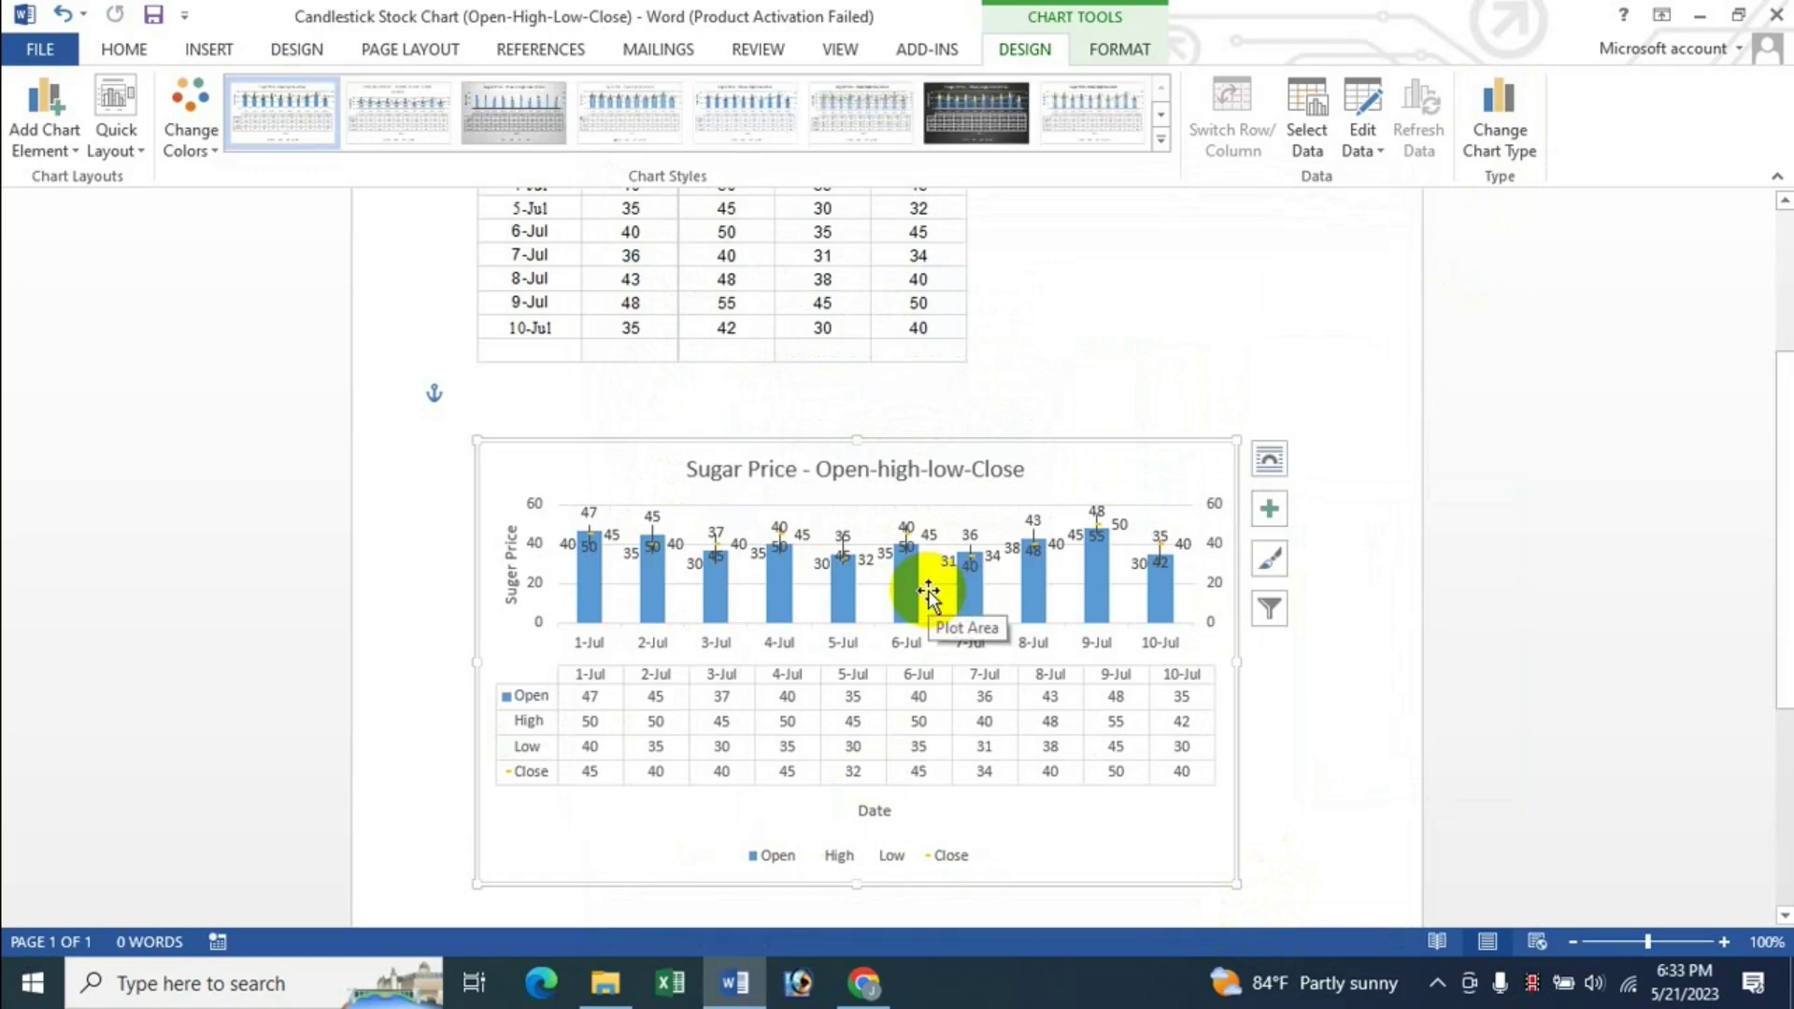
# Step: Apply a different chart style and make it an Open-High-Low-Close stock chart
pyautogui.click(745, 112)
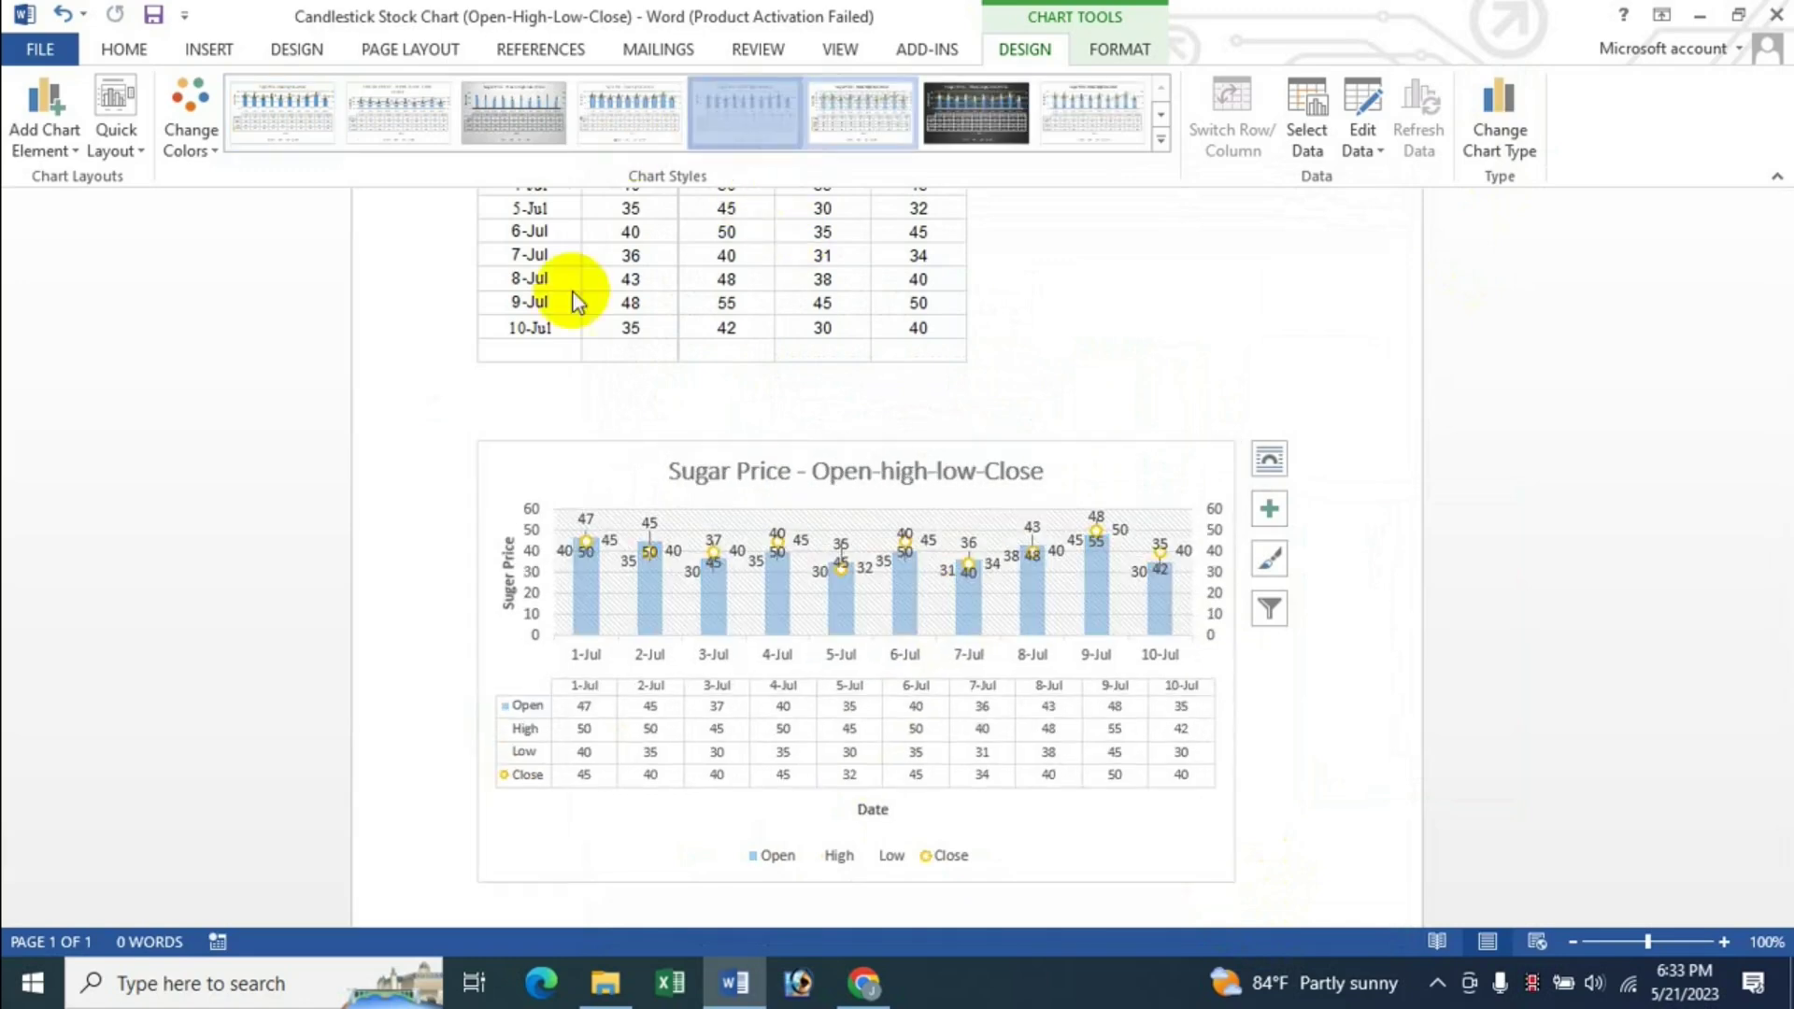
pyautogui.click(1499, 121)
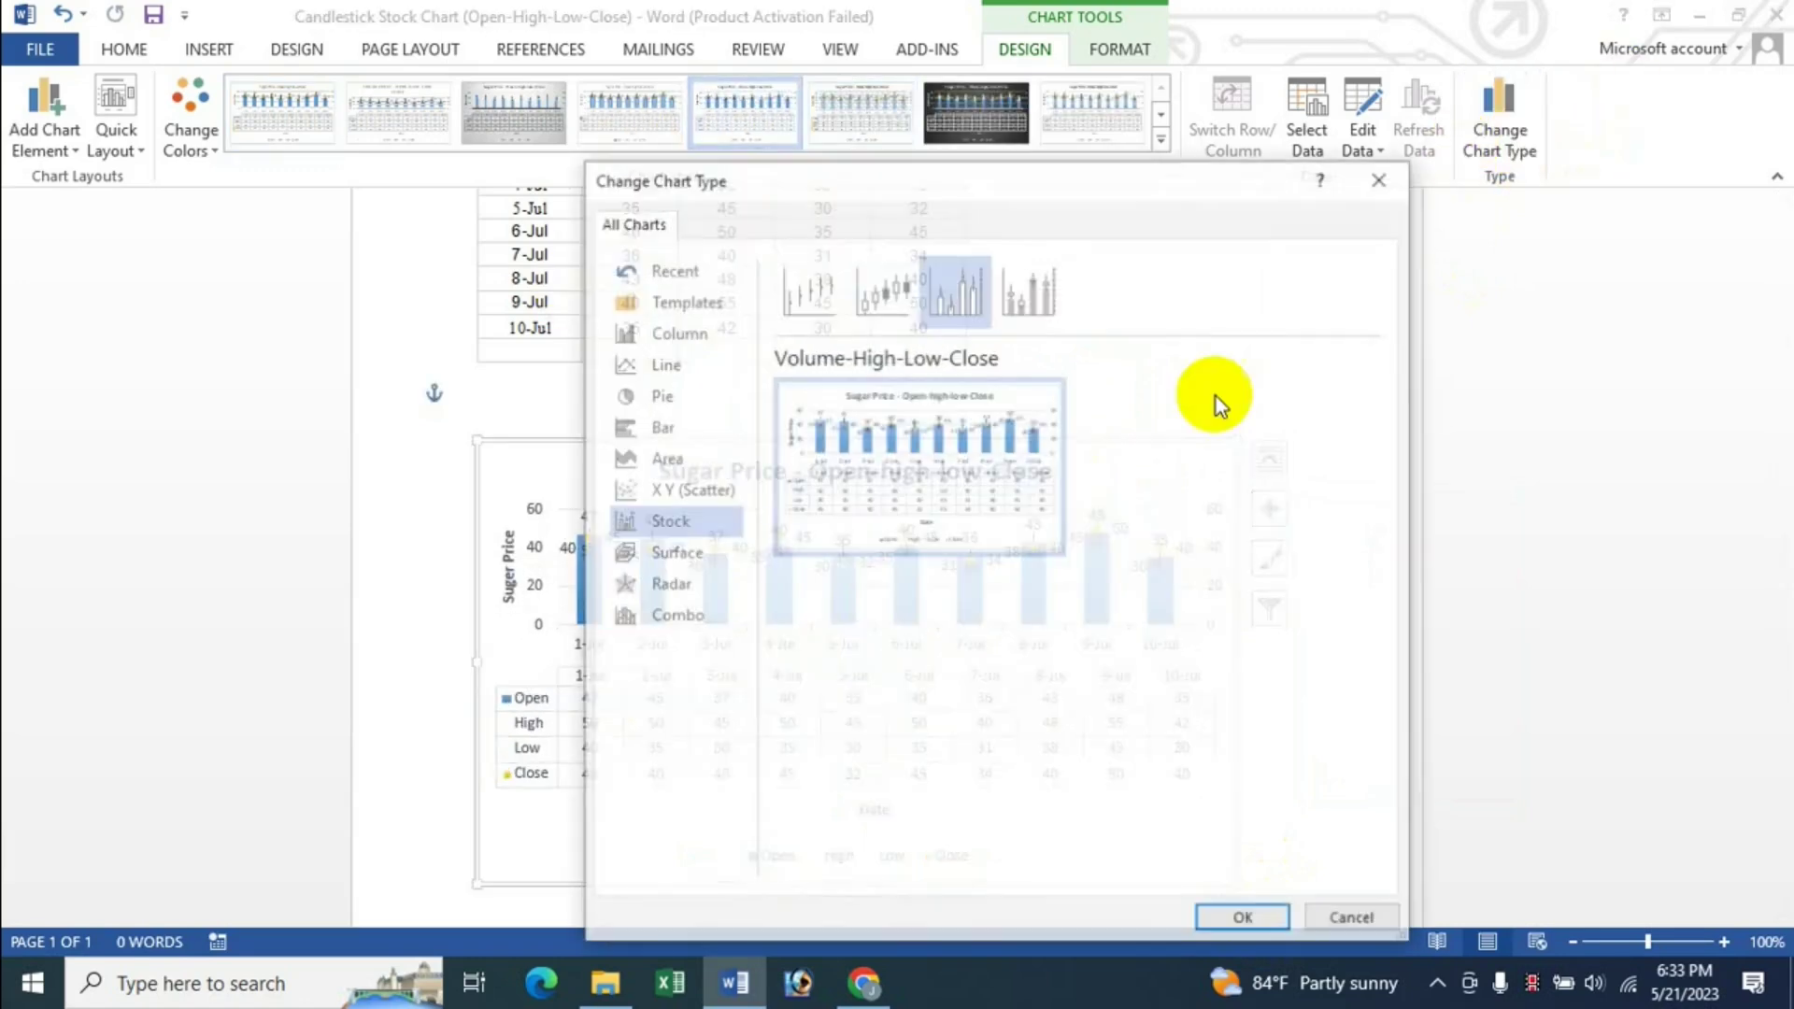
pyautogui.click(901, 294)
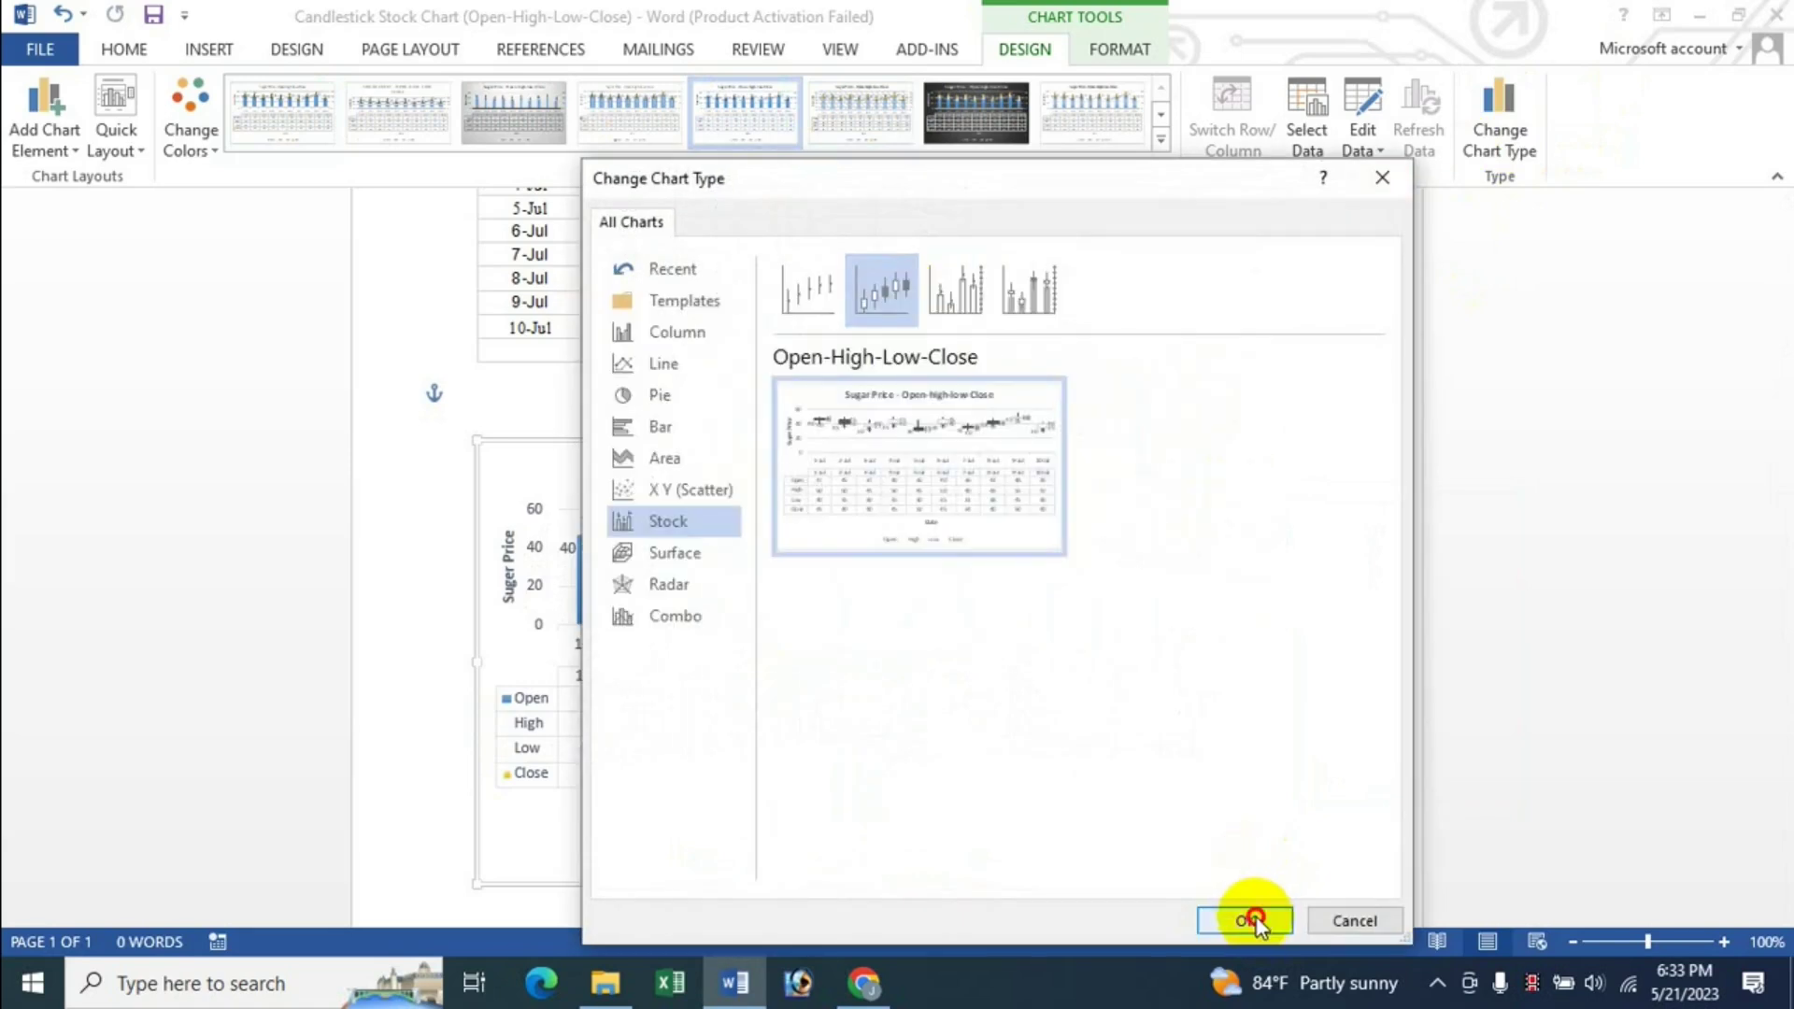
pyautogui.click(1252, 920)
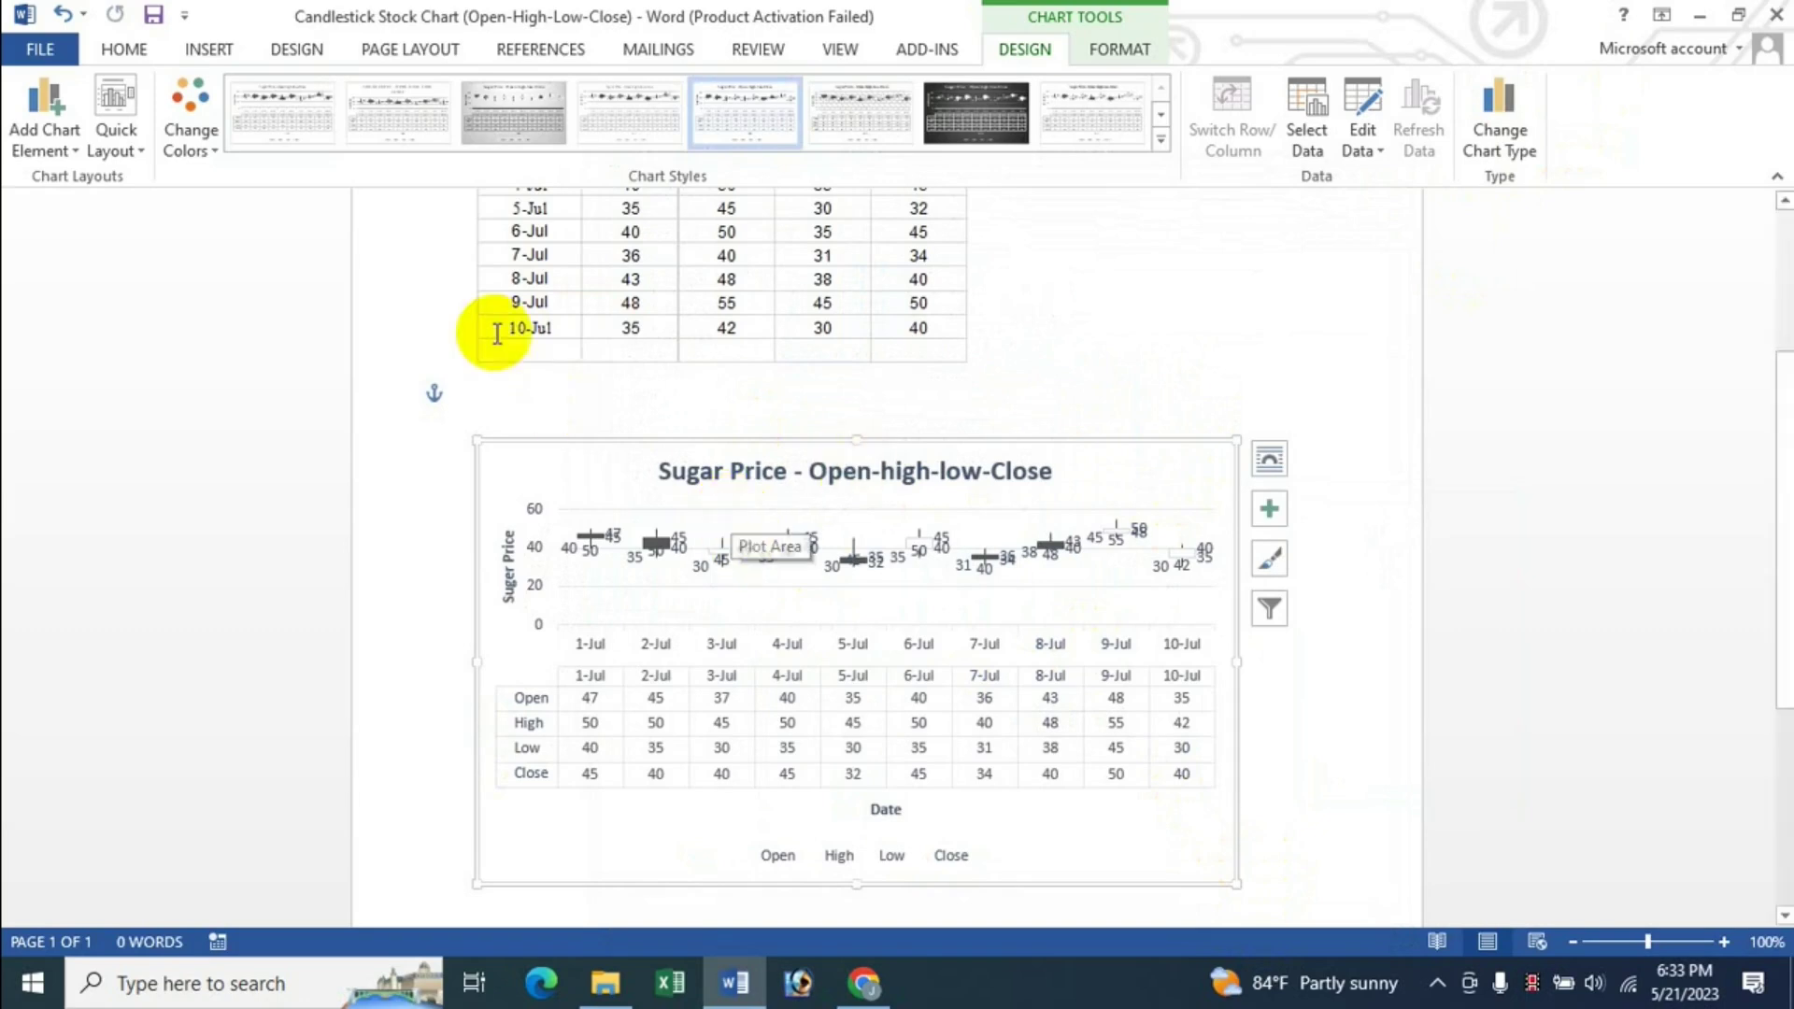
# Step: Give the chart area a blue filled shape style
pyautogui.click(1124, 48)
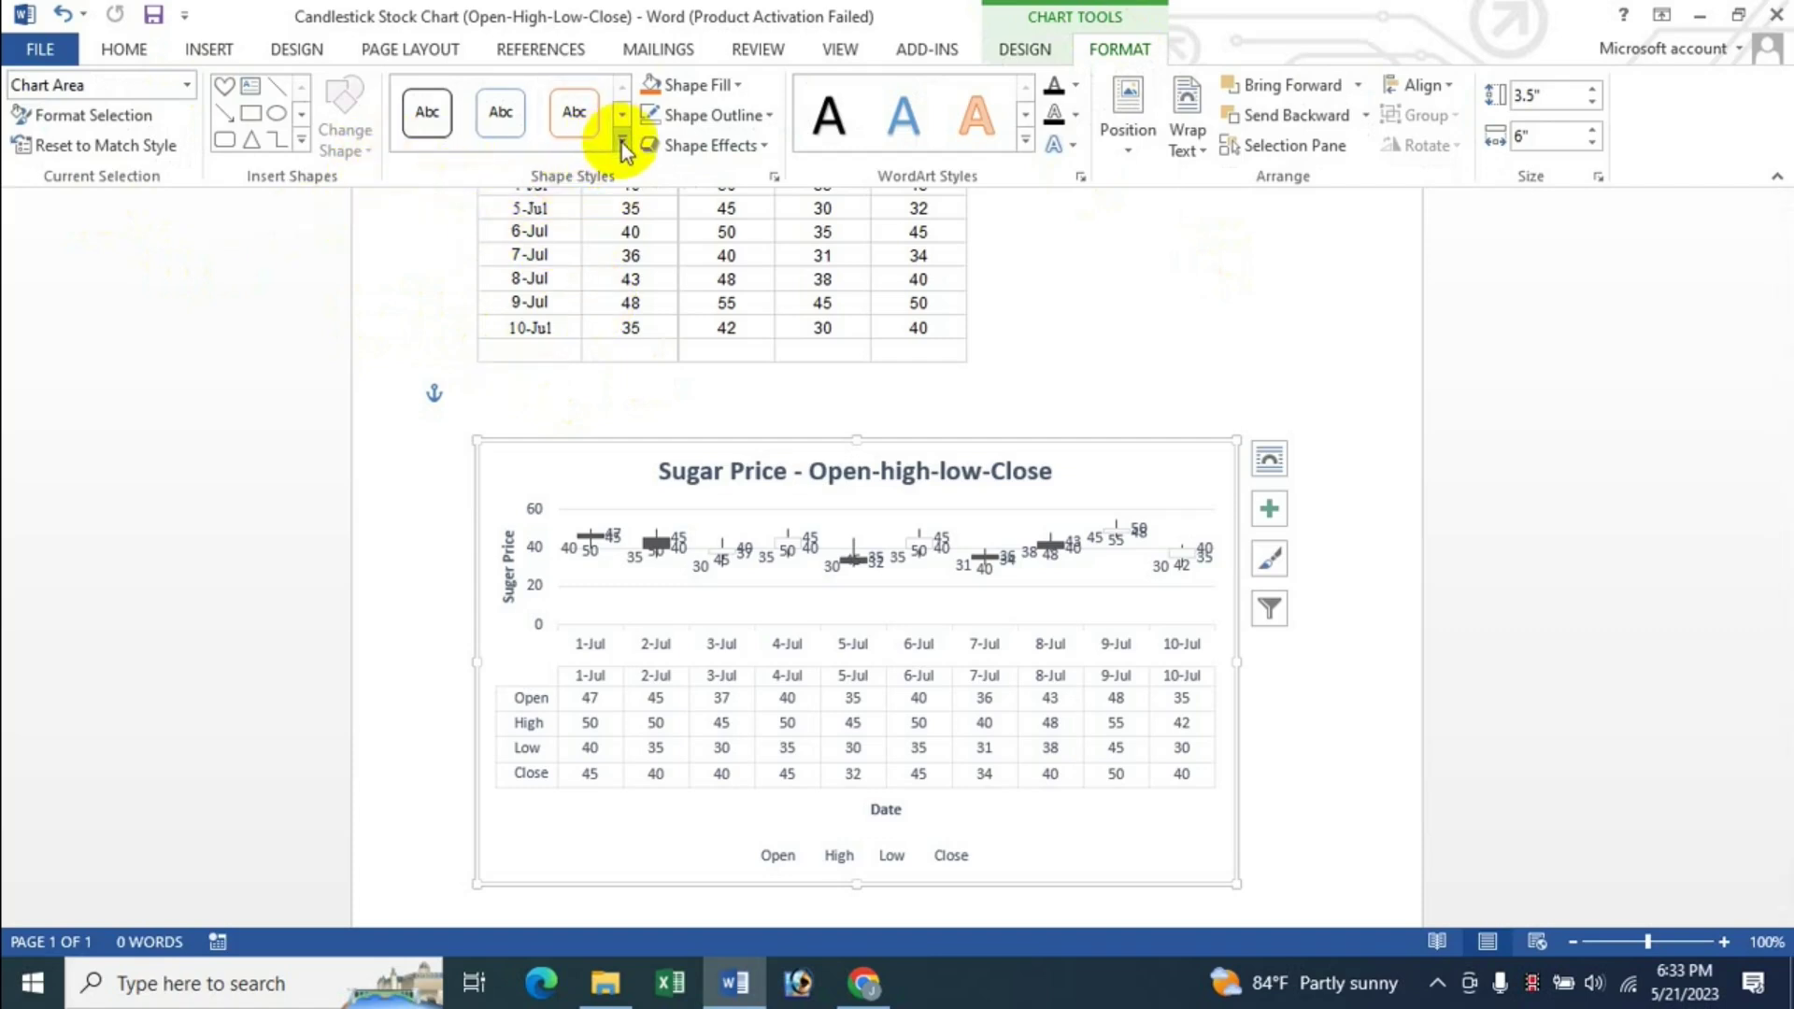
pyautogui.click(624, 145)
pyautogui.click(1150, 473)
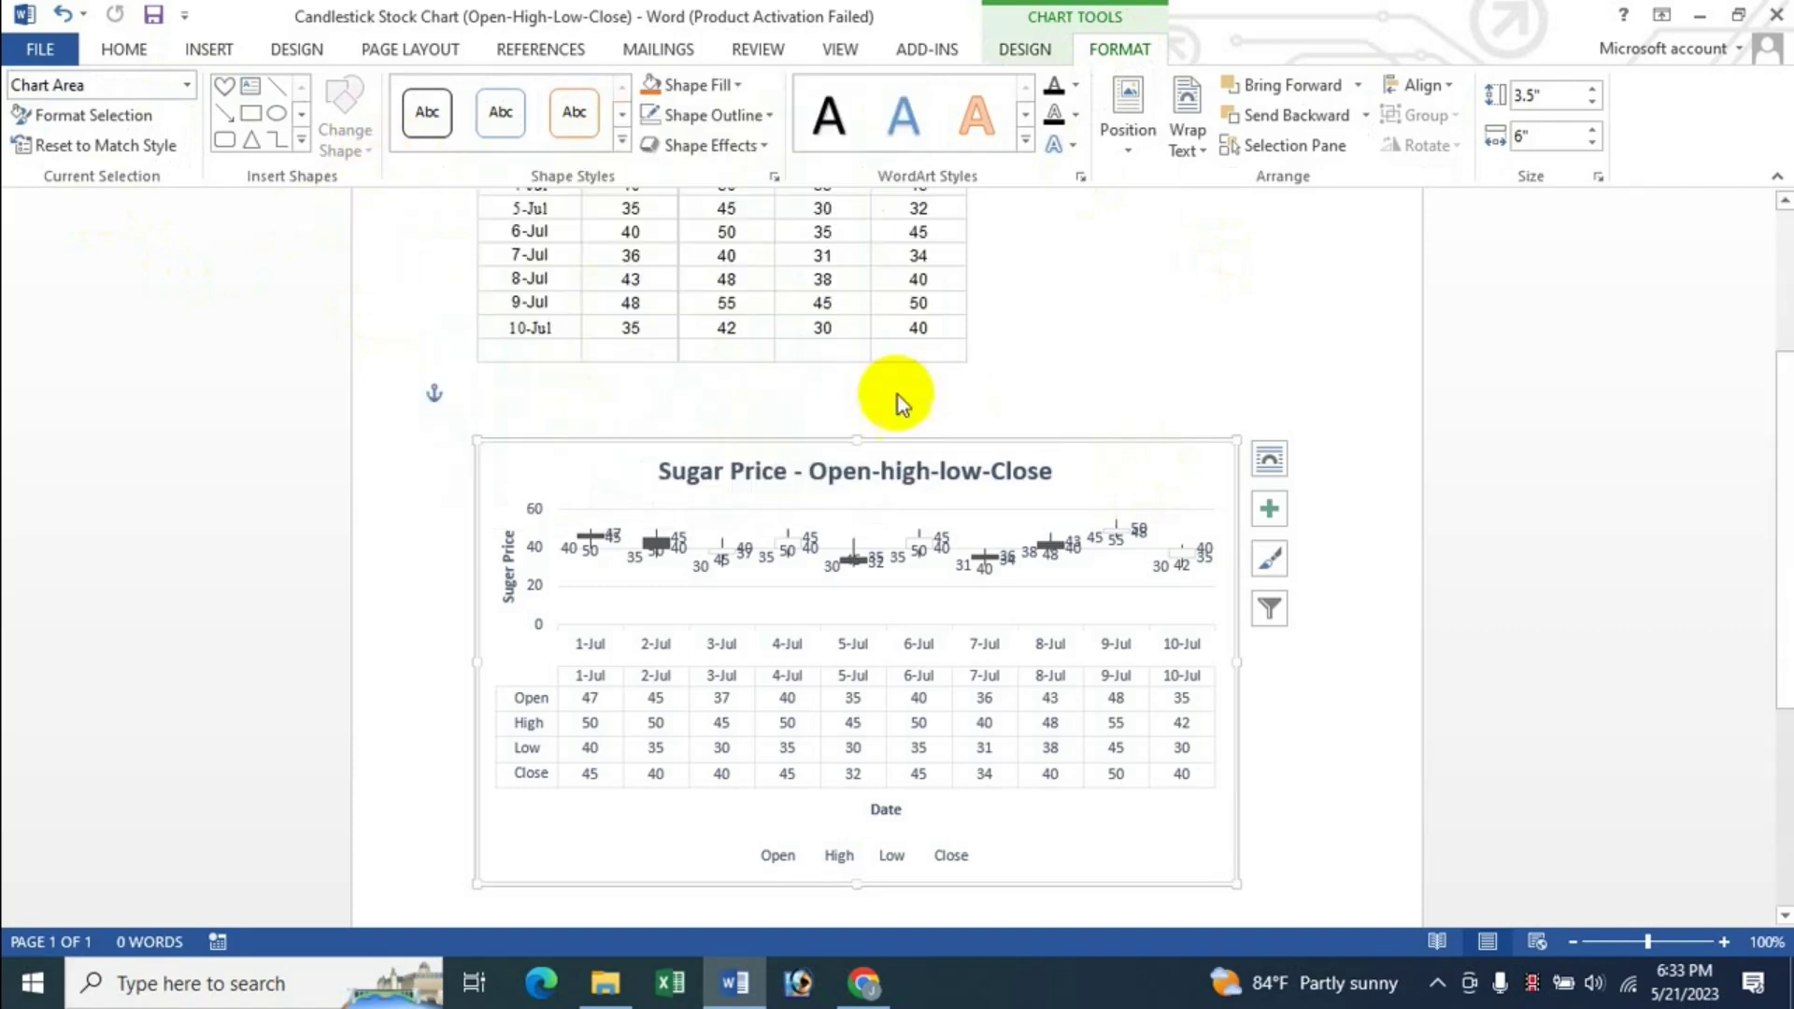
pyautogui.click(621, 140)
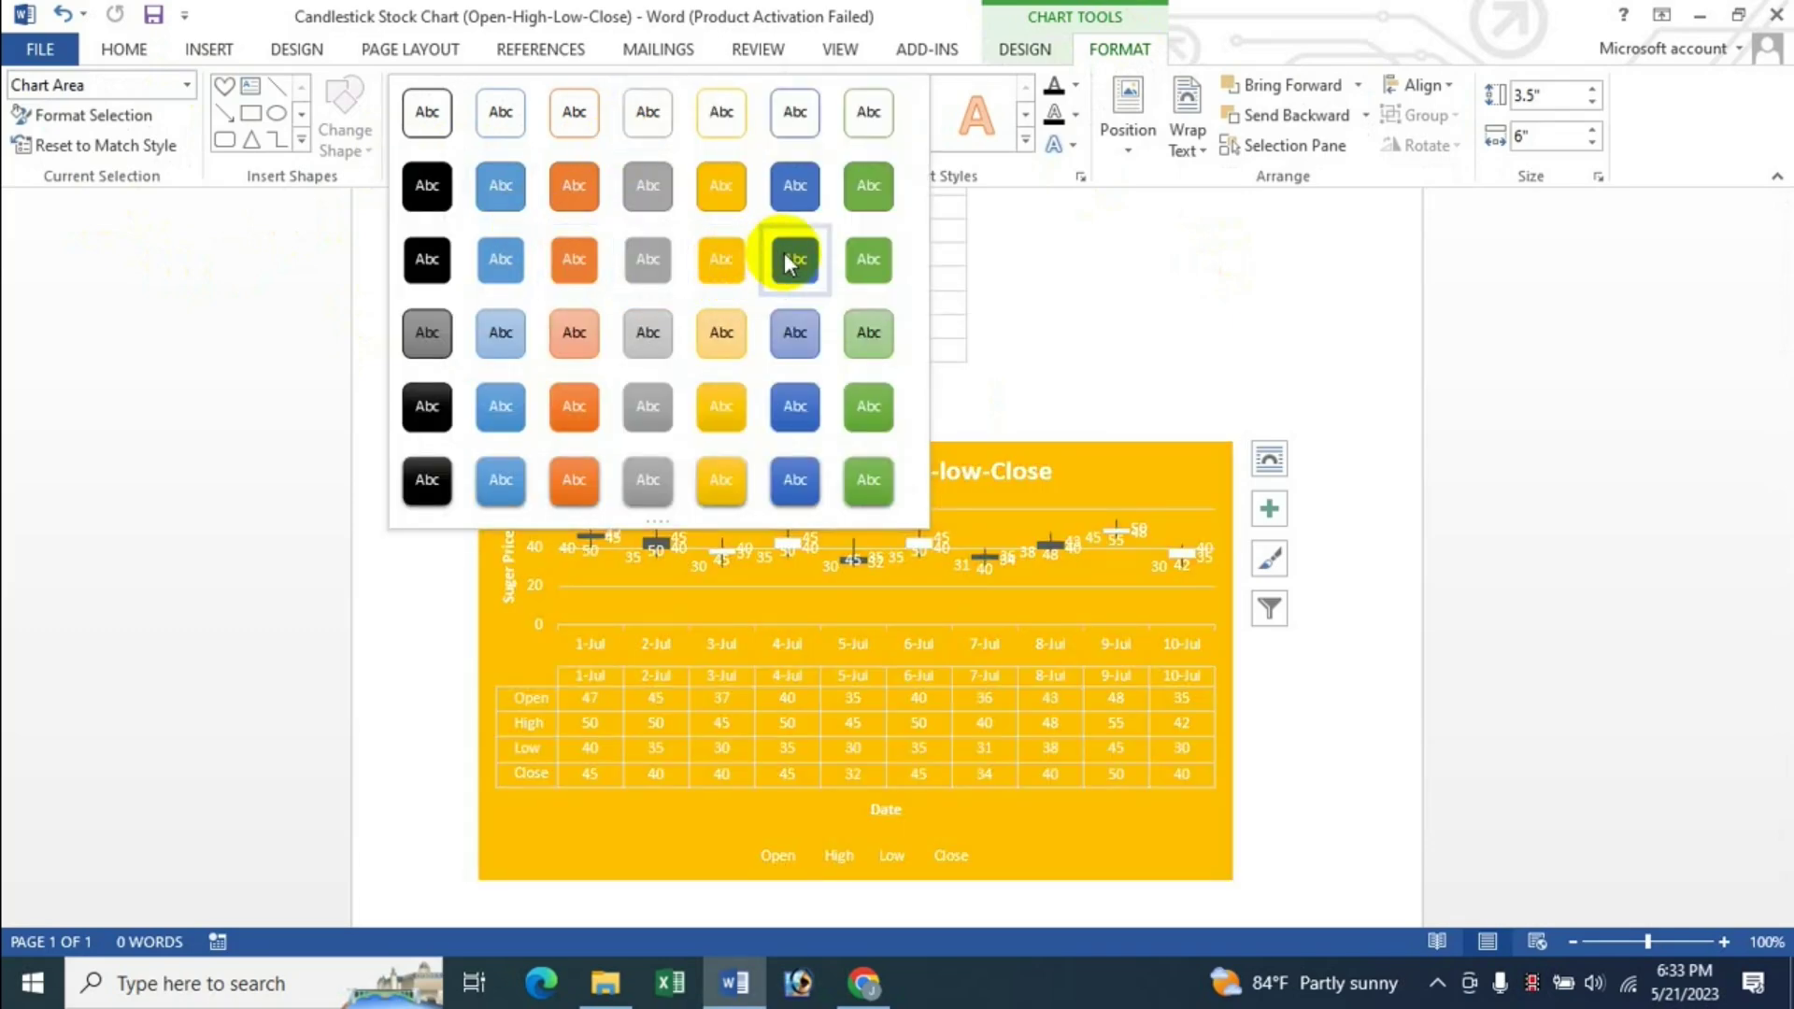
pyautogui.click(783, 255)
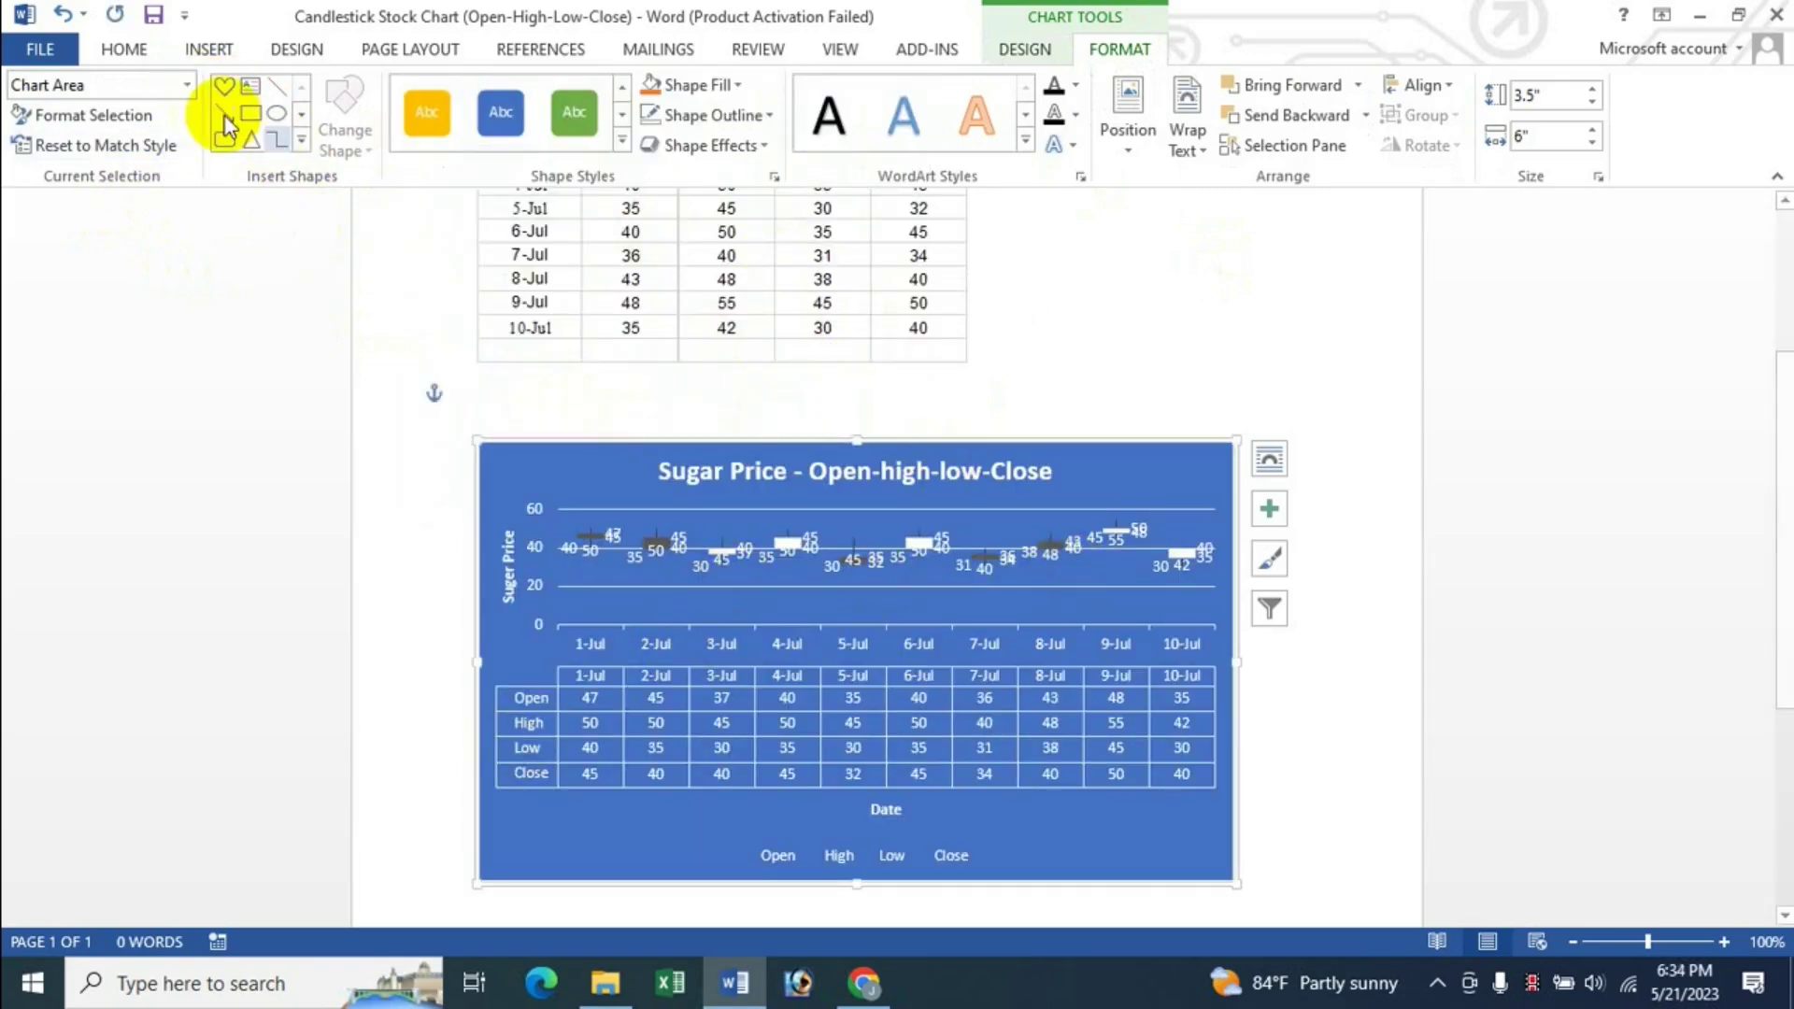
# Step: Apply a light orange shape style to the plot area
pyautogui.click(188, 88)
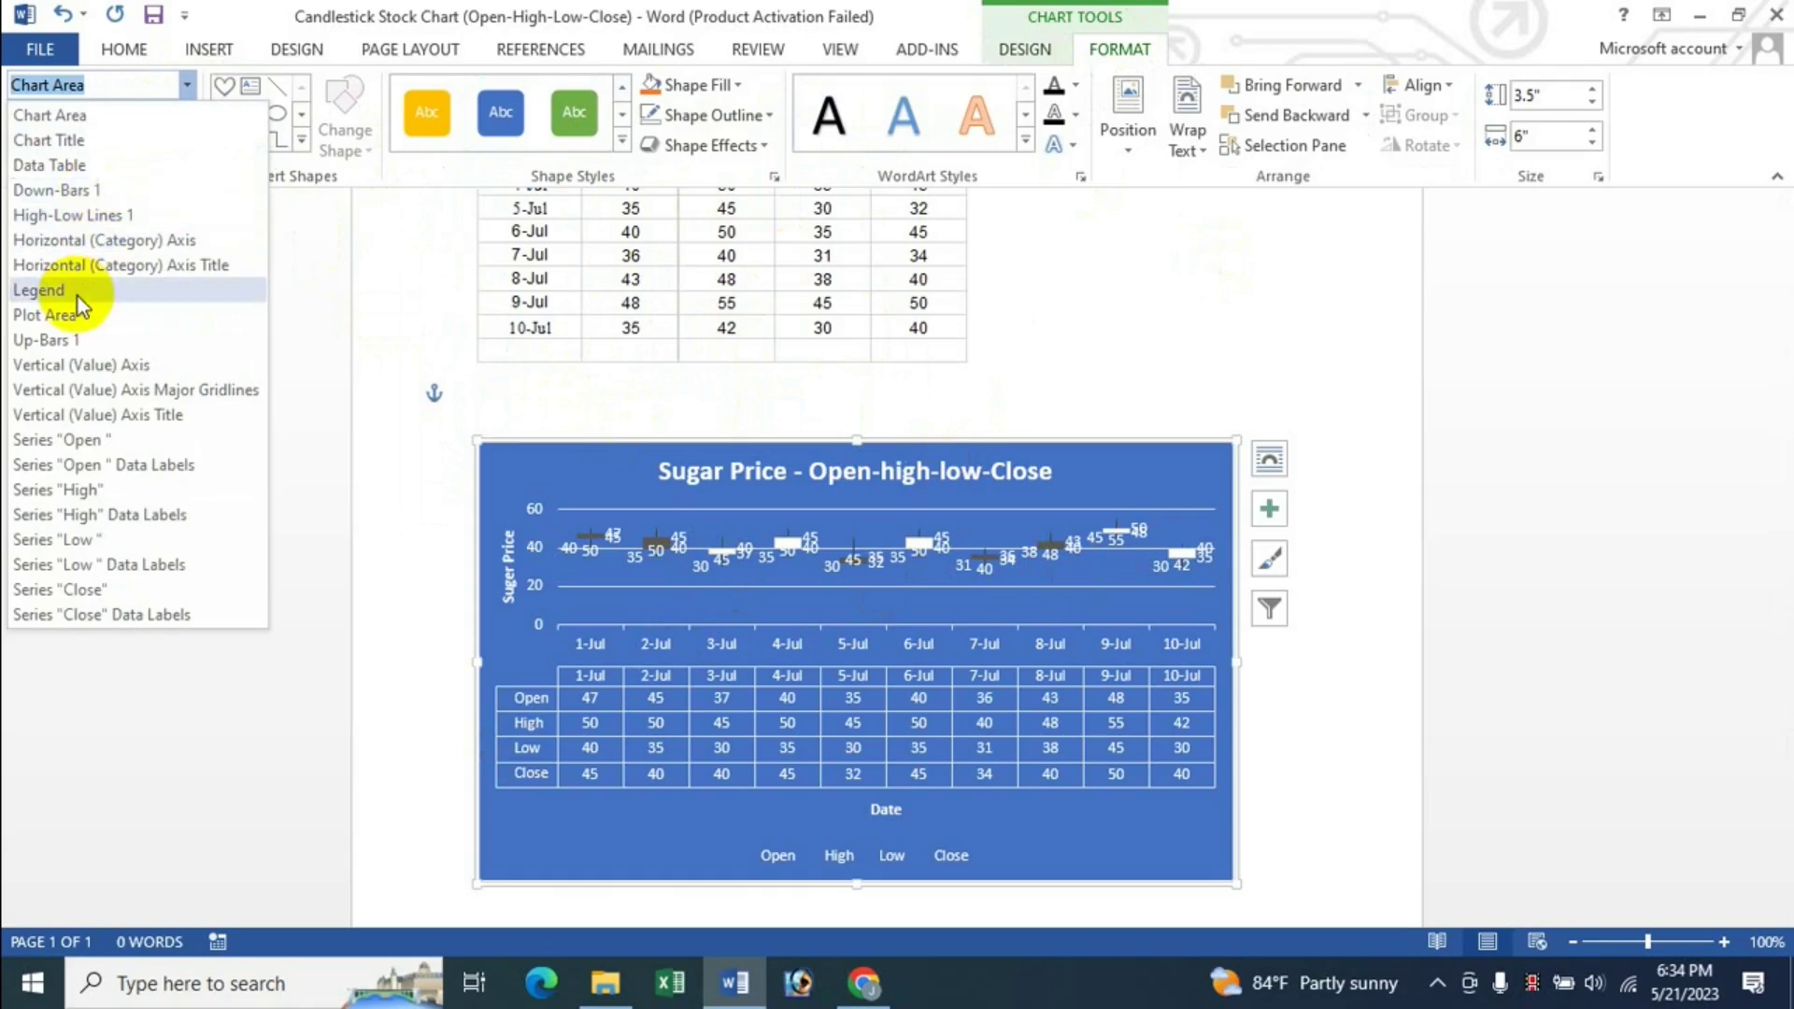
pyautogui.click(56, 315)
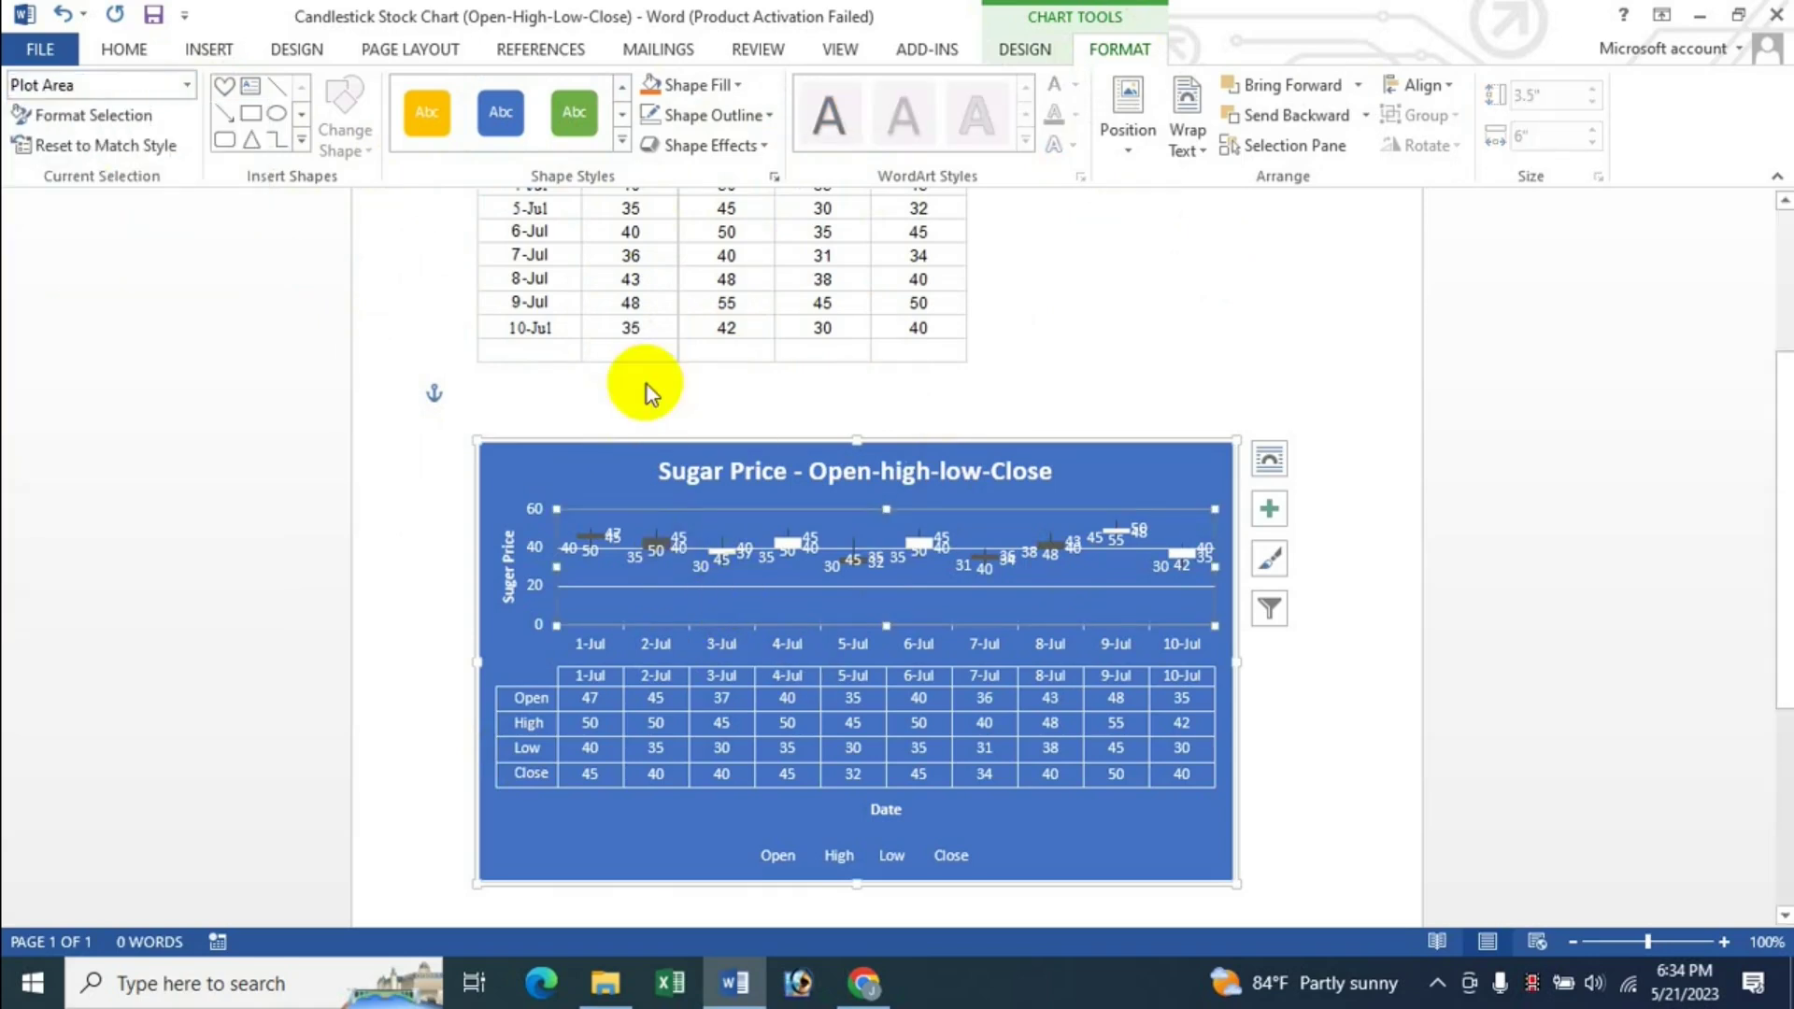
pyautogui.click(621, 141)
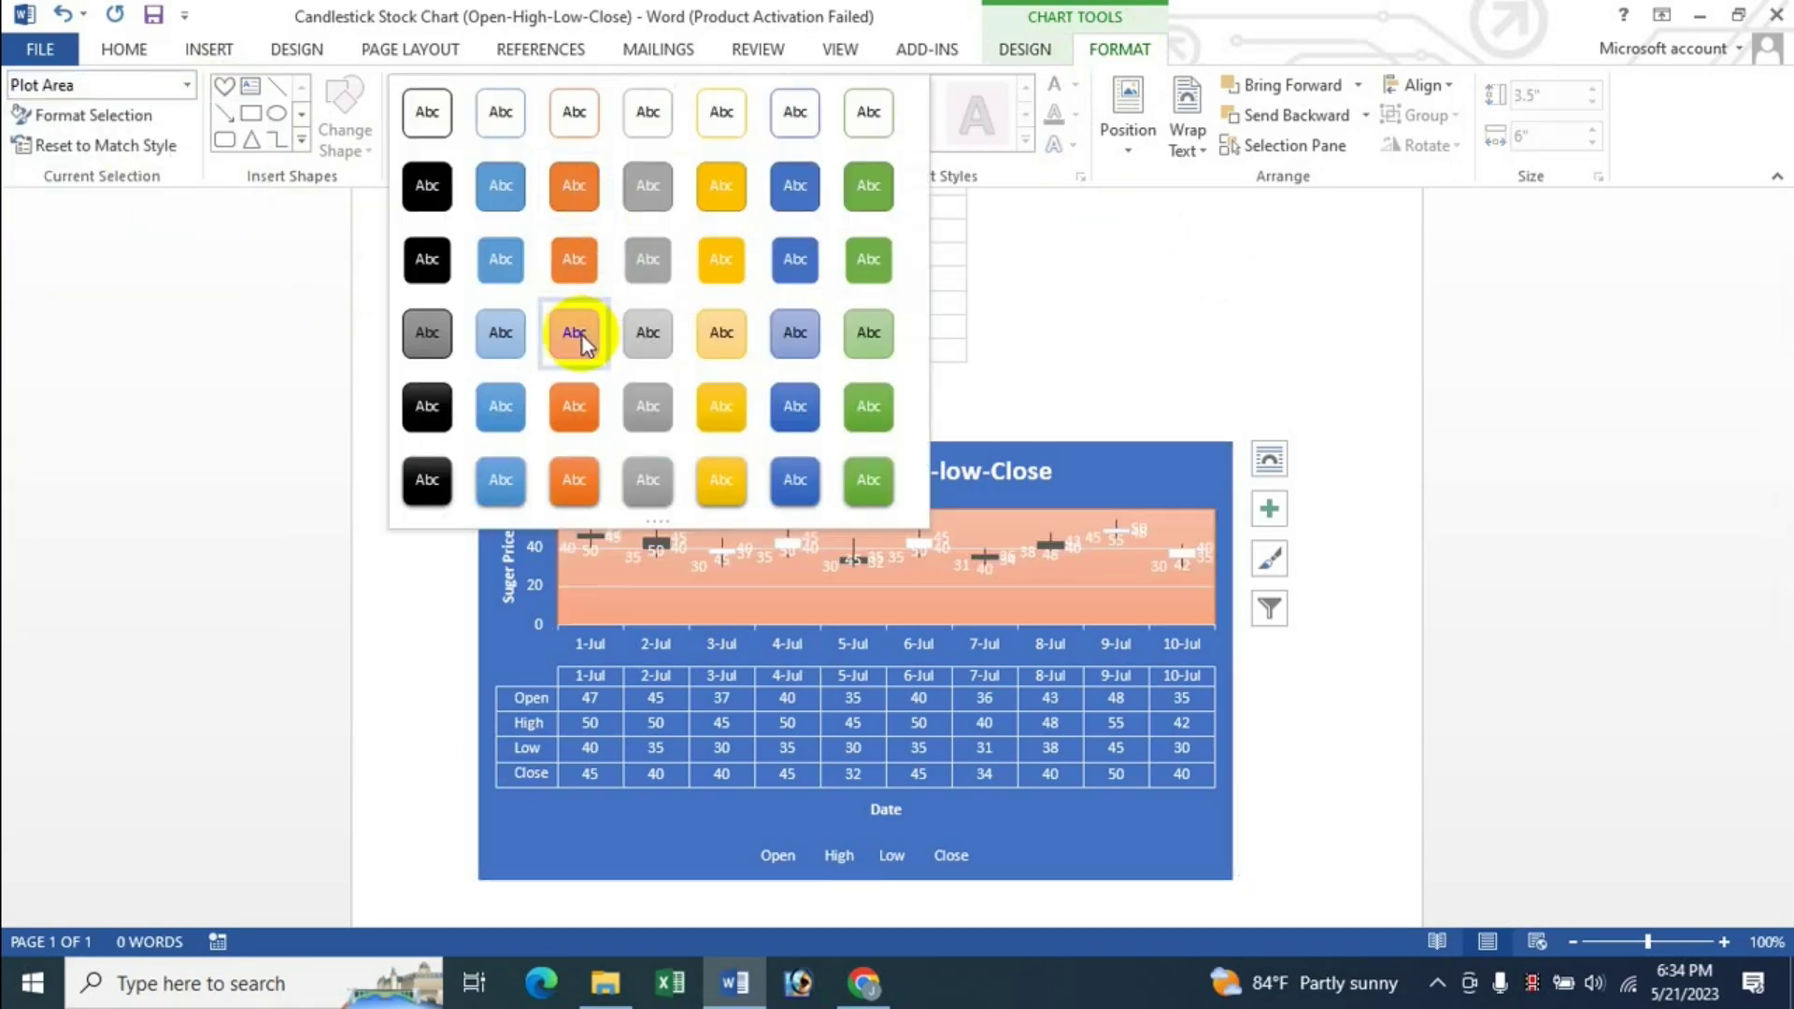
pyautogui.click(581, 335)
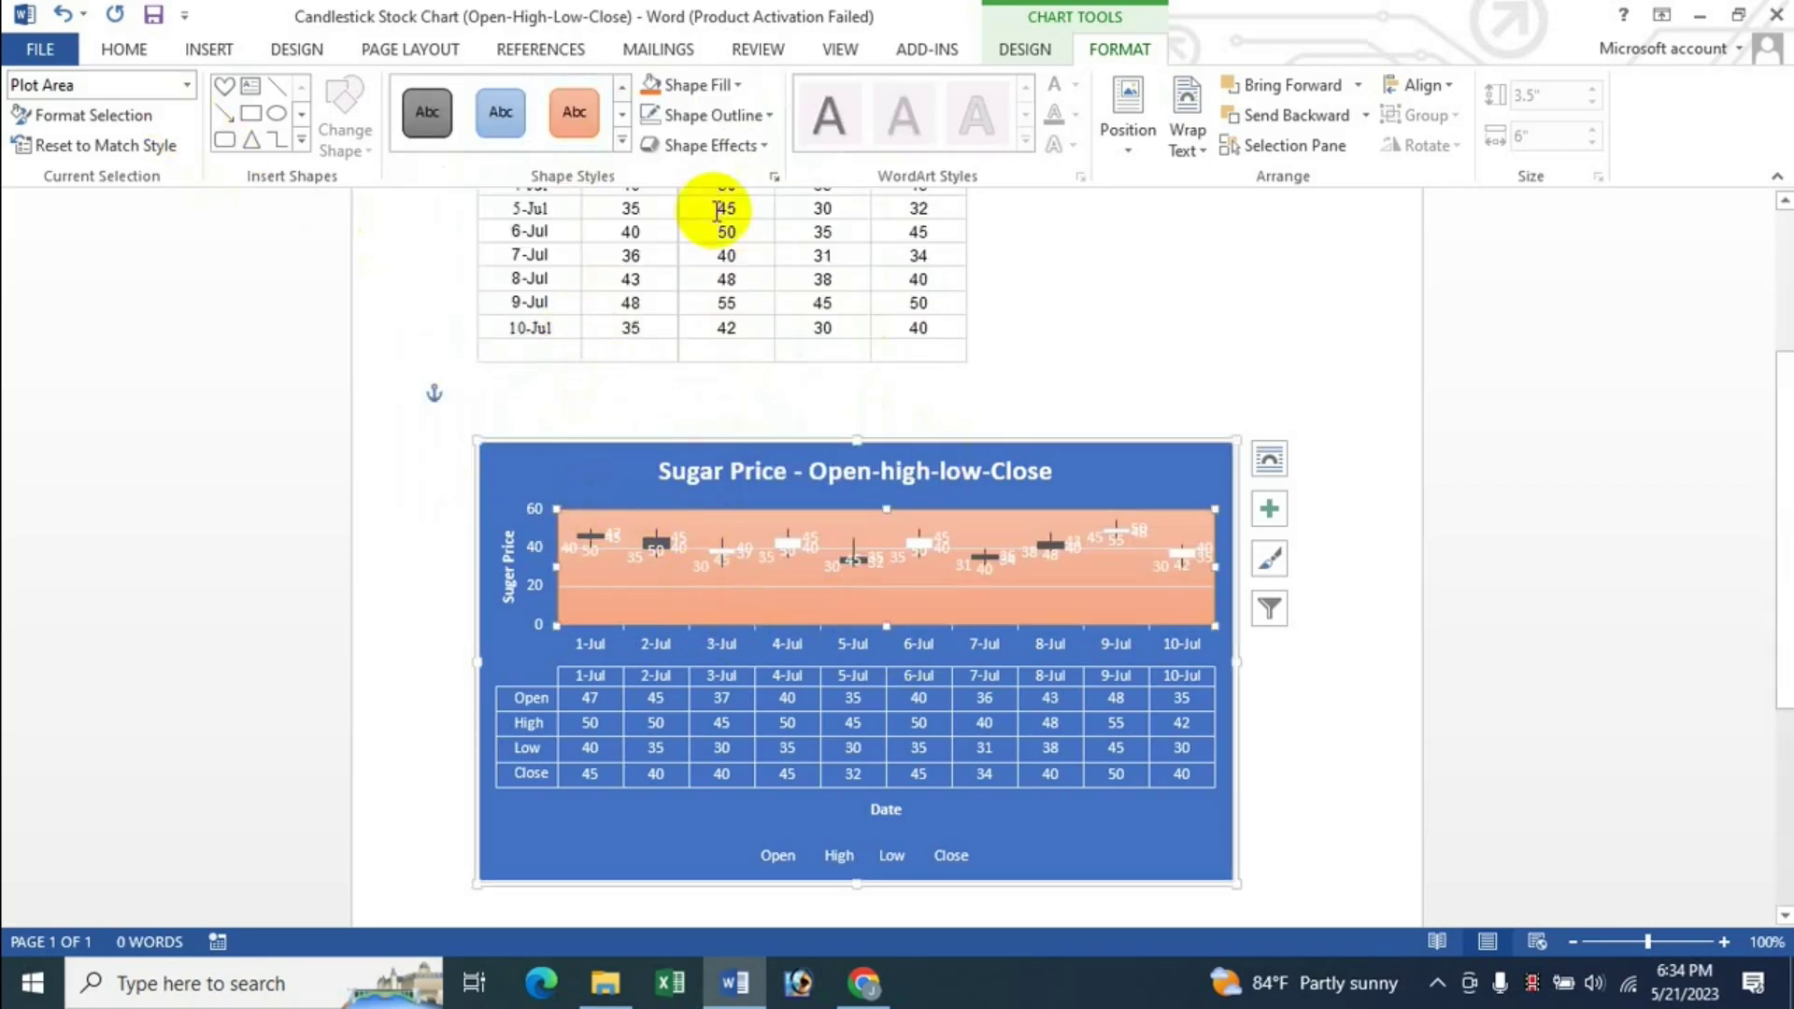
pyautogui.click(1112, 485)
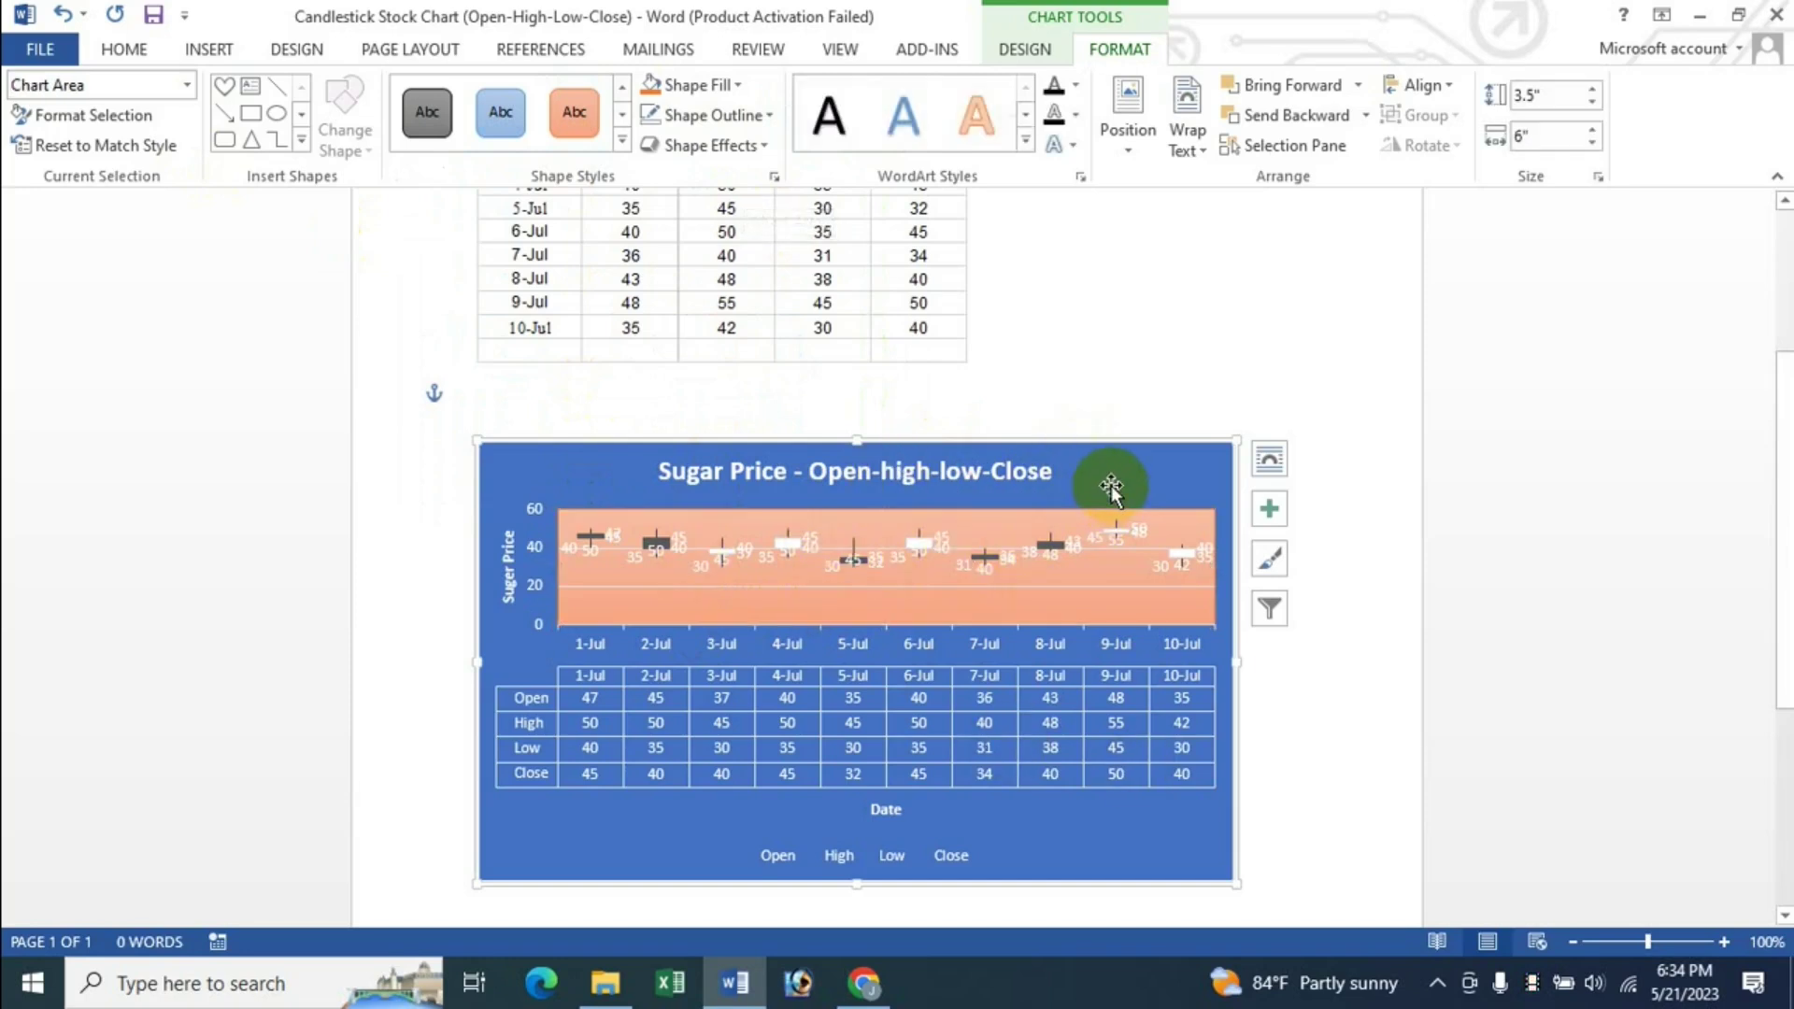
# Step: Fill the whole chart with light orange after briefly trying a texture
pyautogui.click(733, 91)
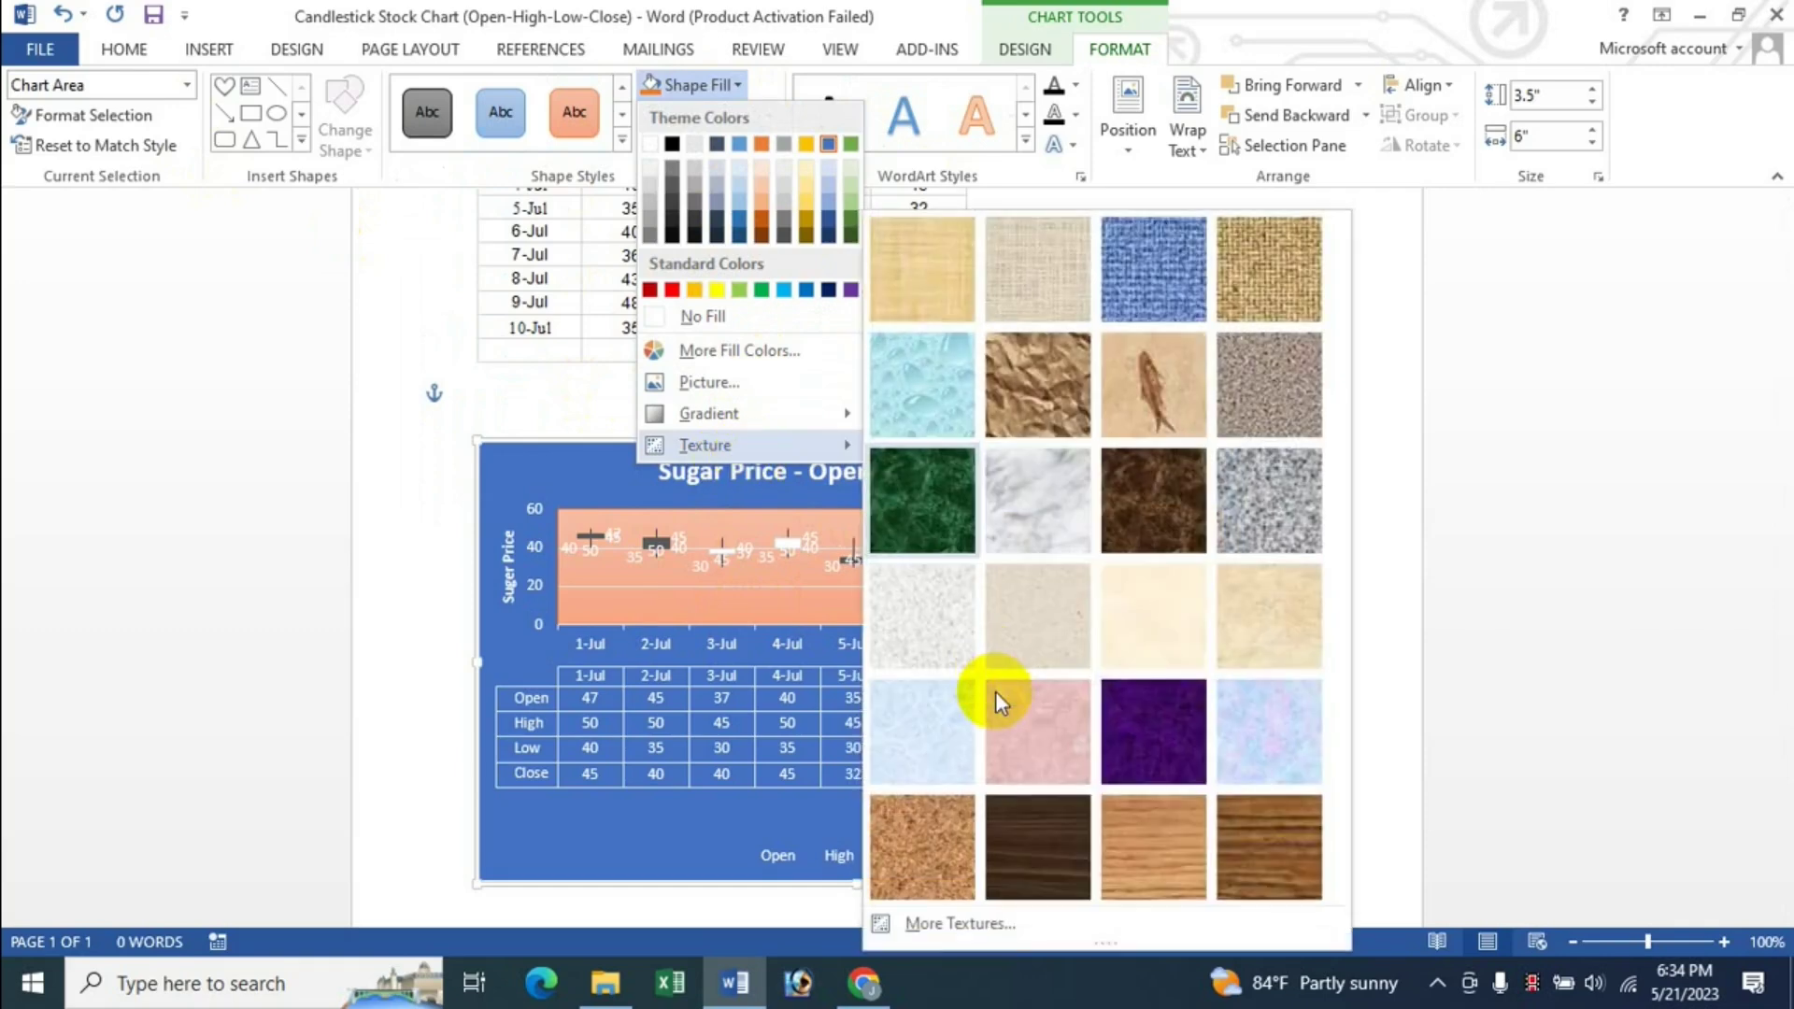
pyautogui.click(563, 686)
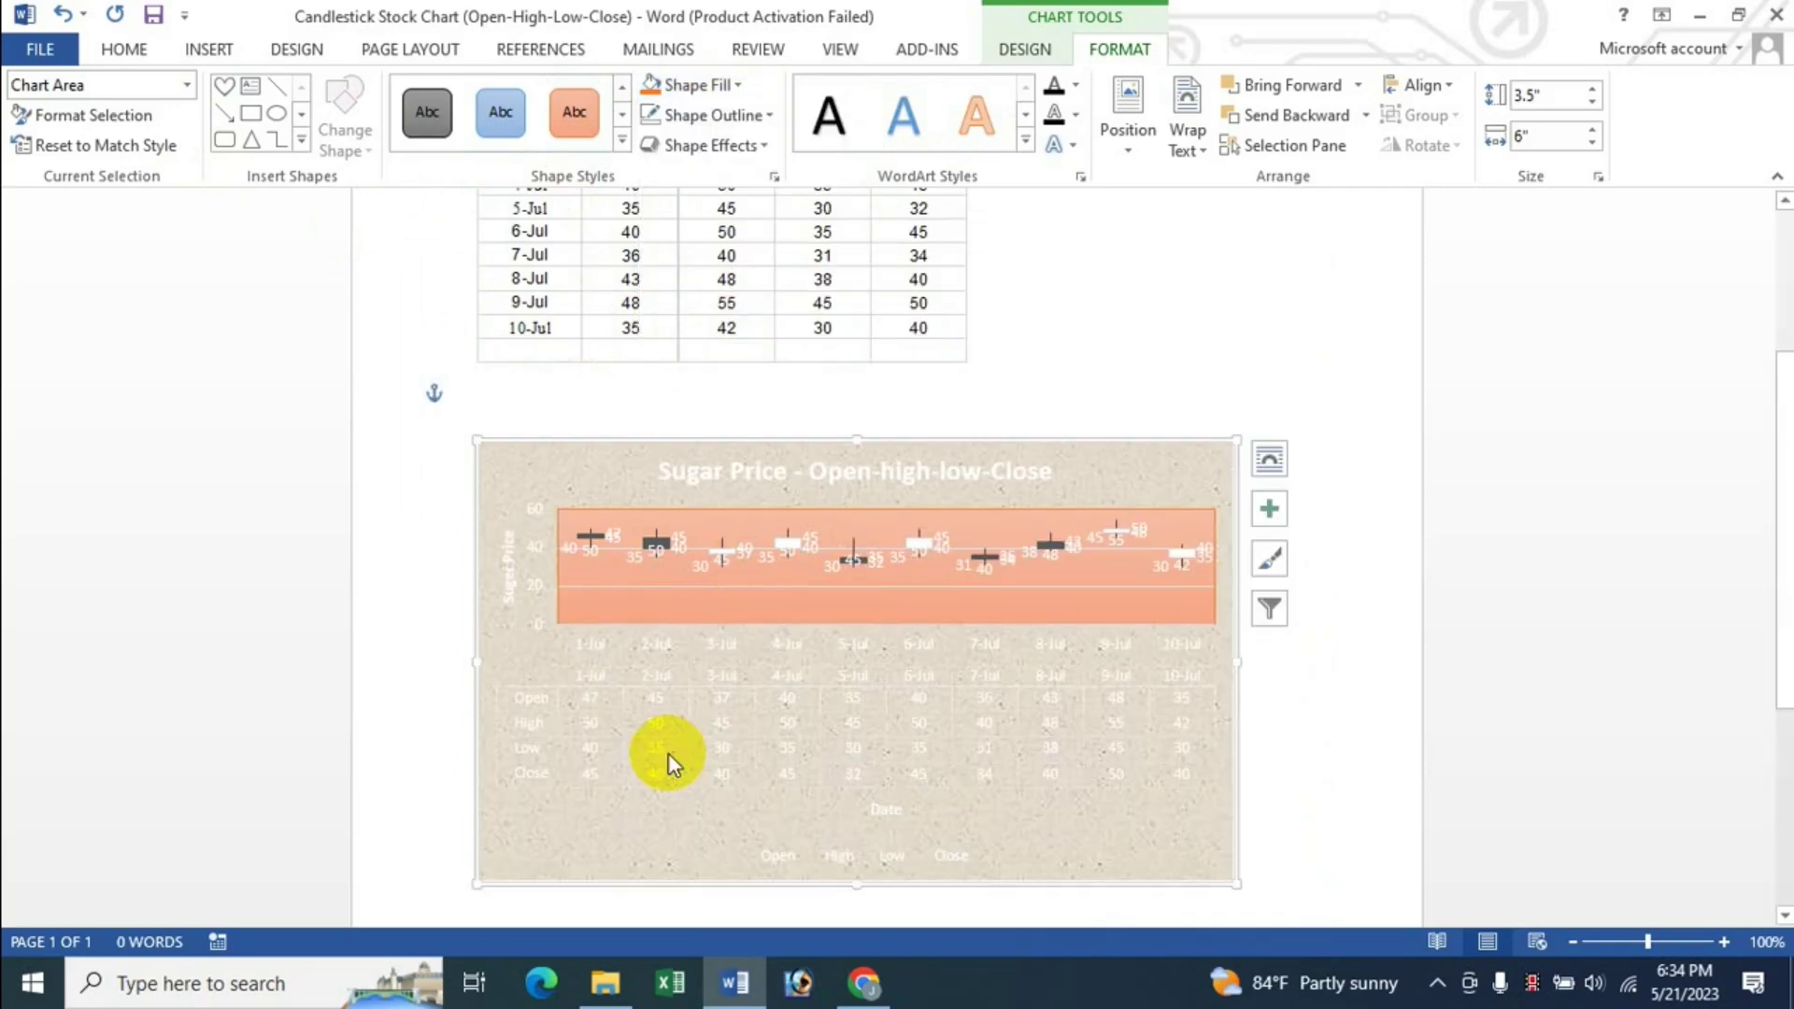
pyautogui.click(737, 85)
pyautogui.click(760, 213)
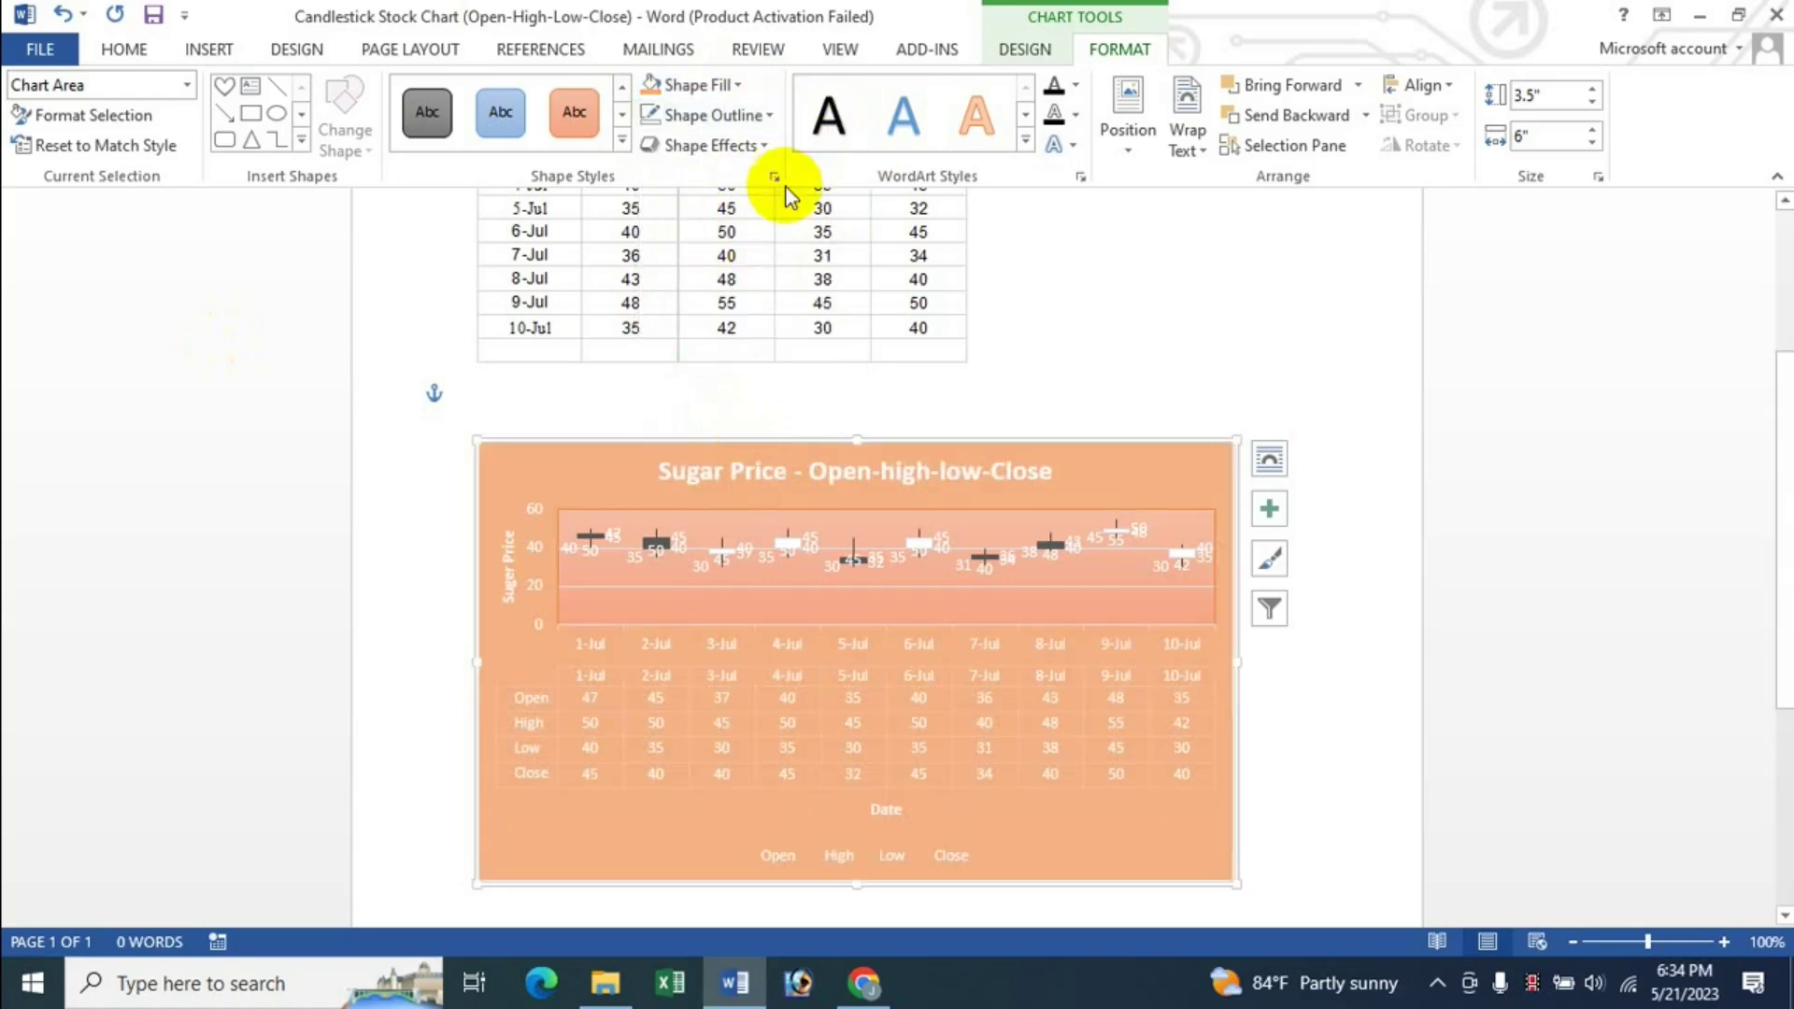
# Step: Give the chart a 6 pt dashed red border
pyautogui.click(766, 116)
pyautogui.moveTo(705, 412)
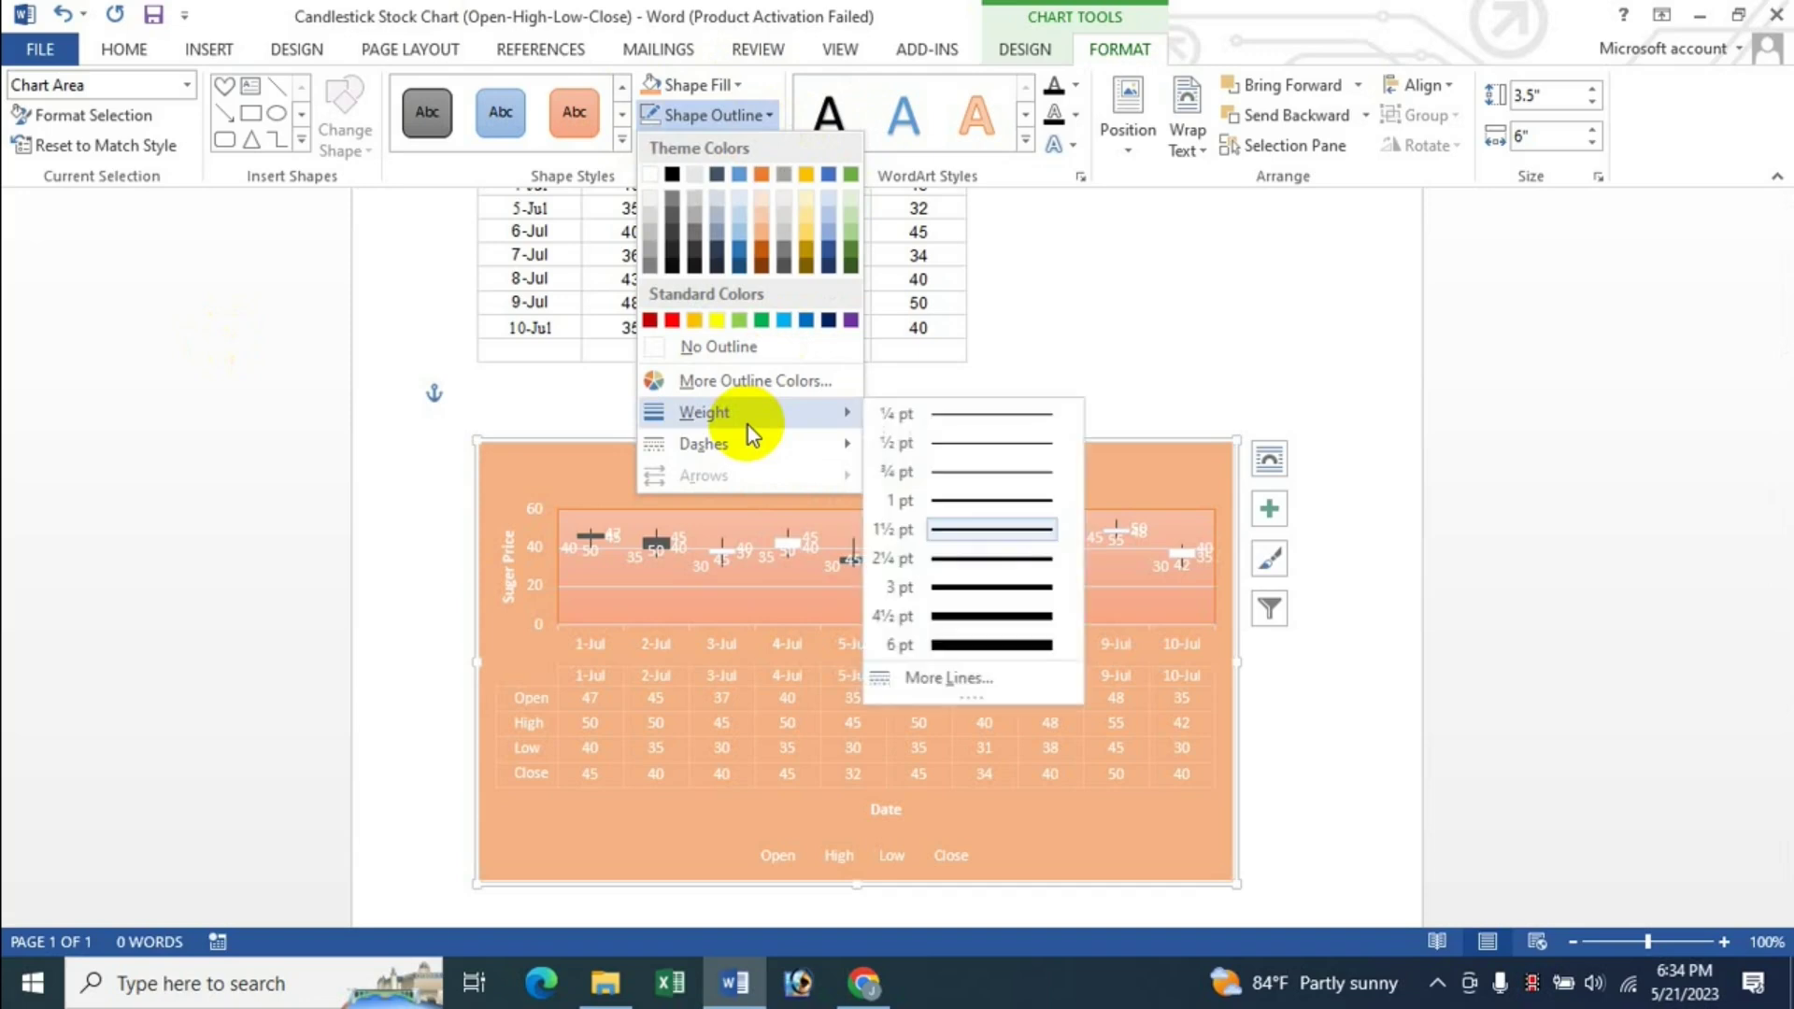
pyautogui.click(1007, 645)
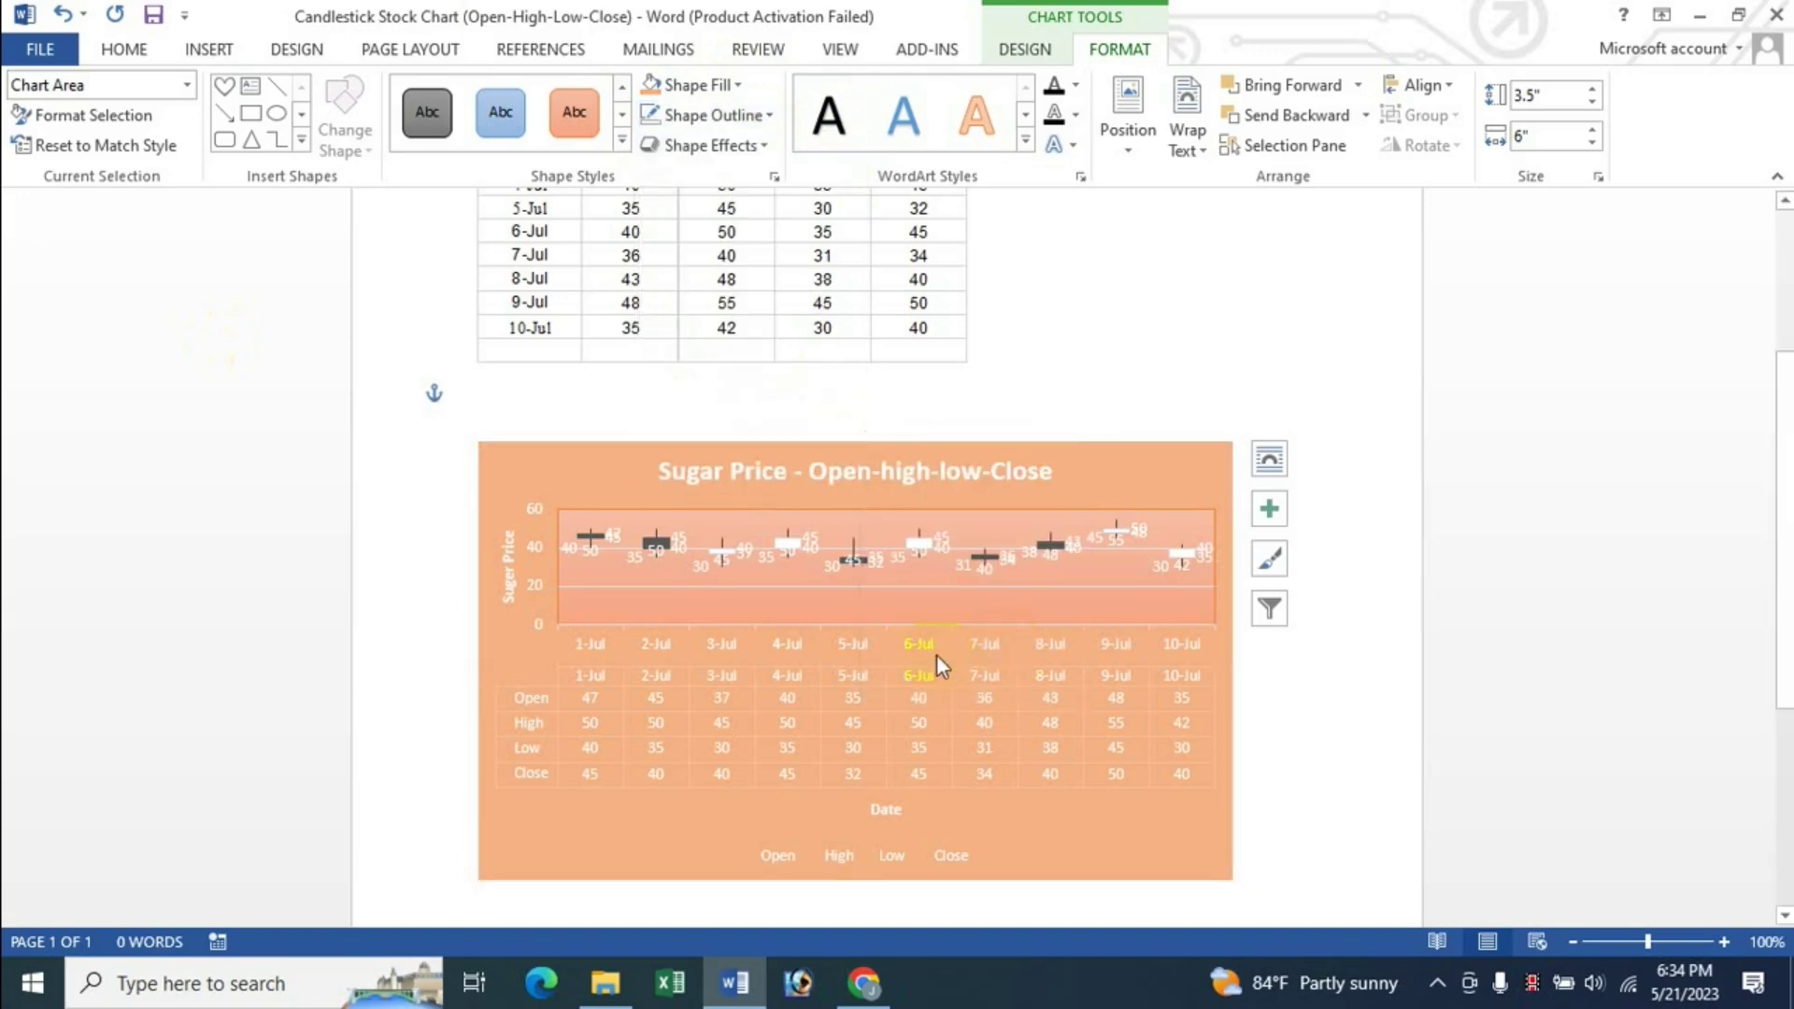
pyautogui.click(759, 118)
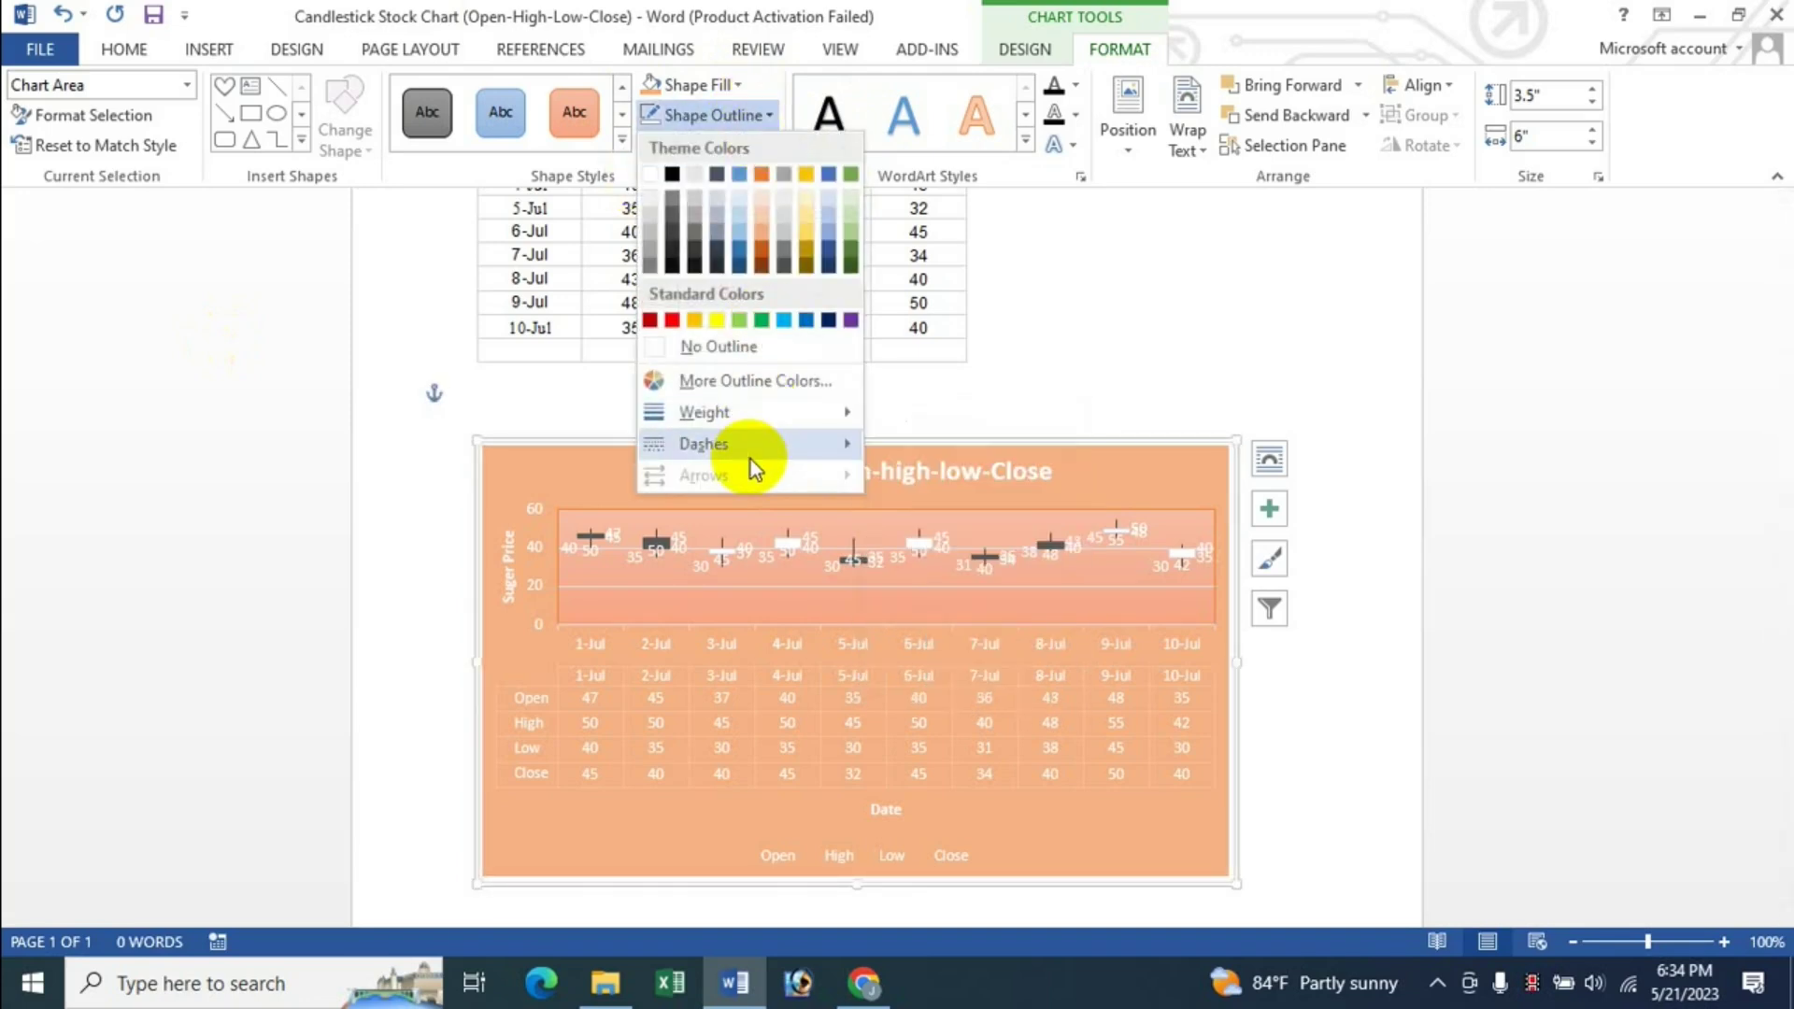
pyautogui.moveTo(743, 443)
pyautogui.click(967, 523)
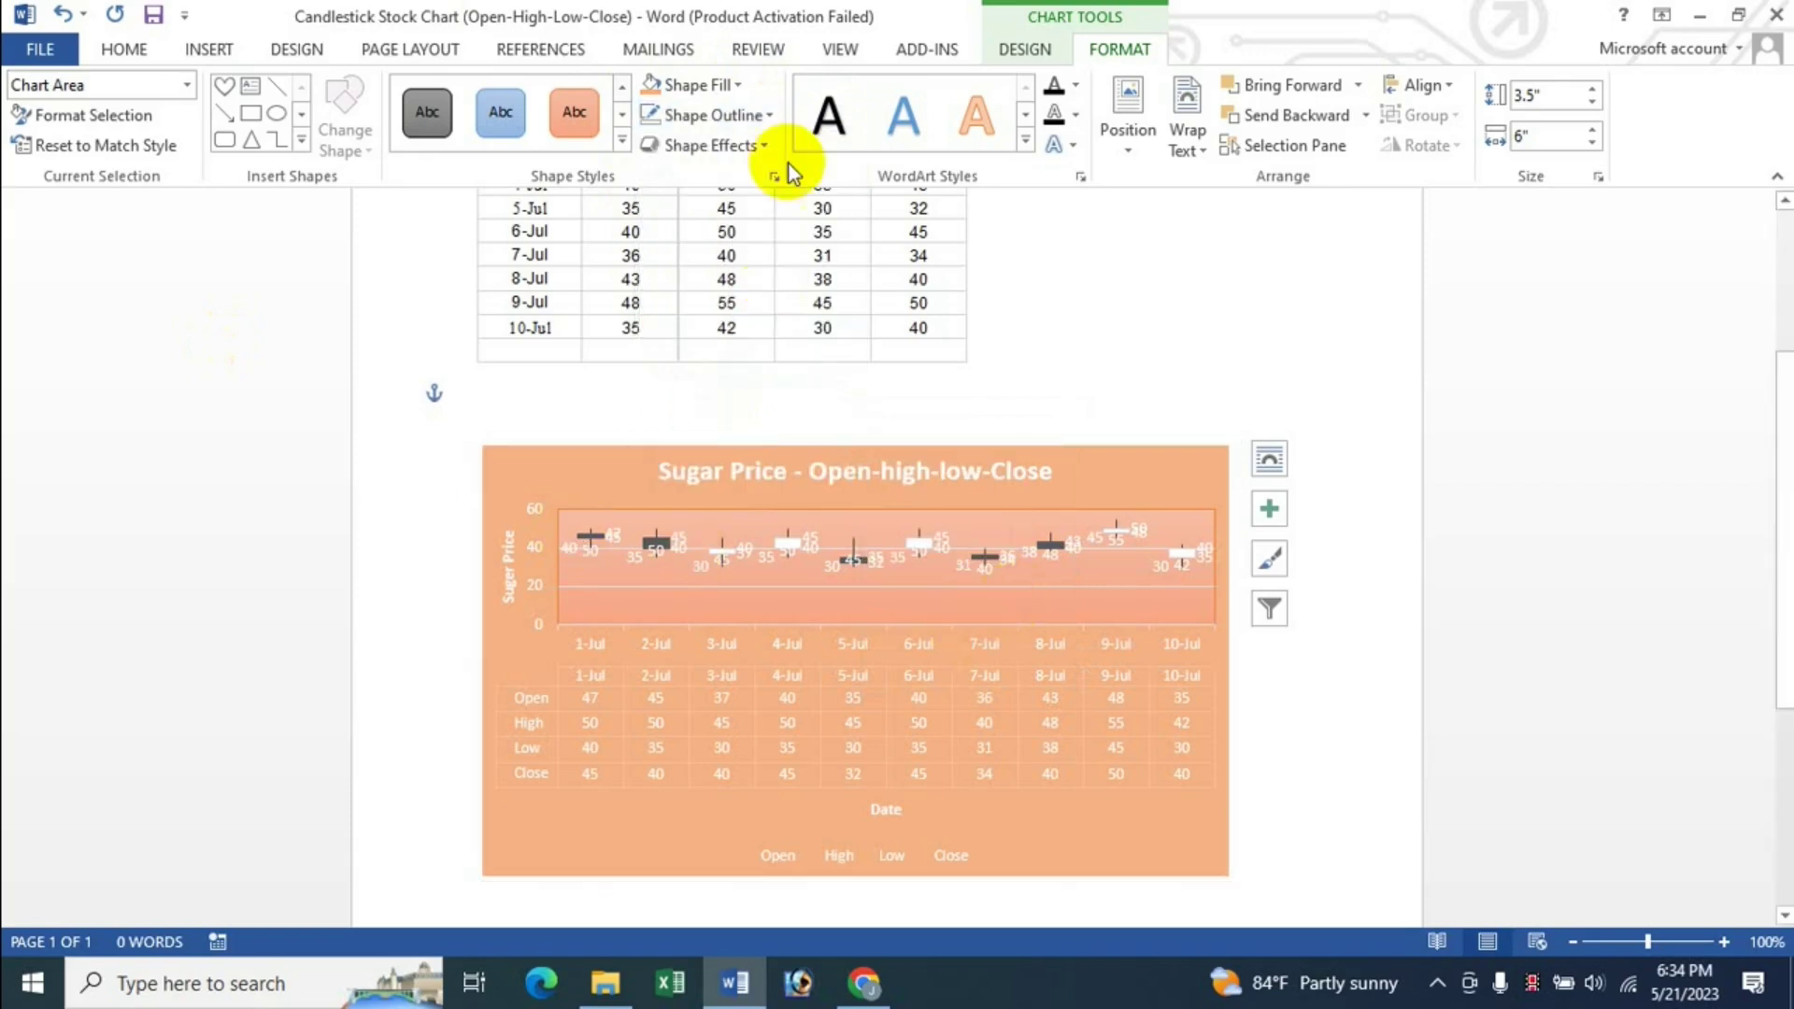
pyautogui.click(748, 115)
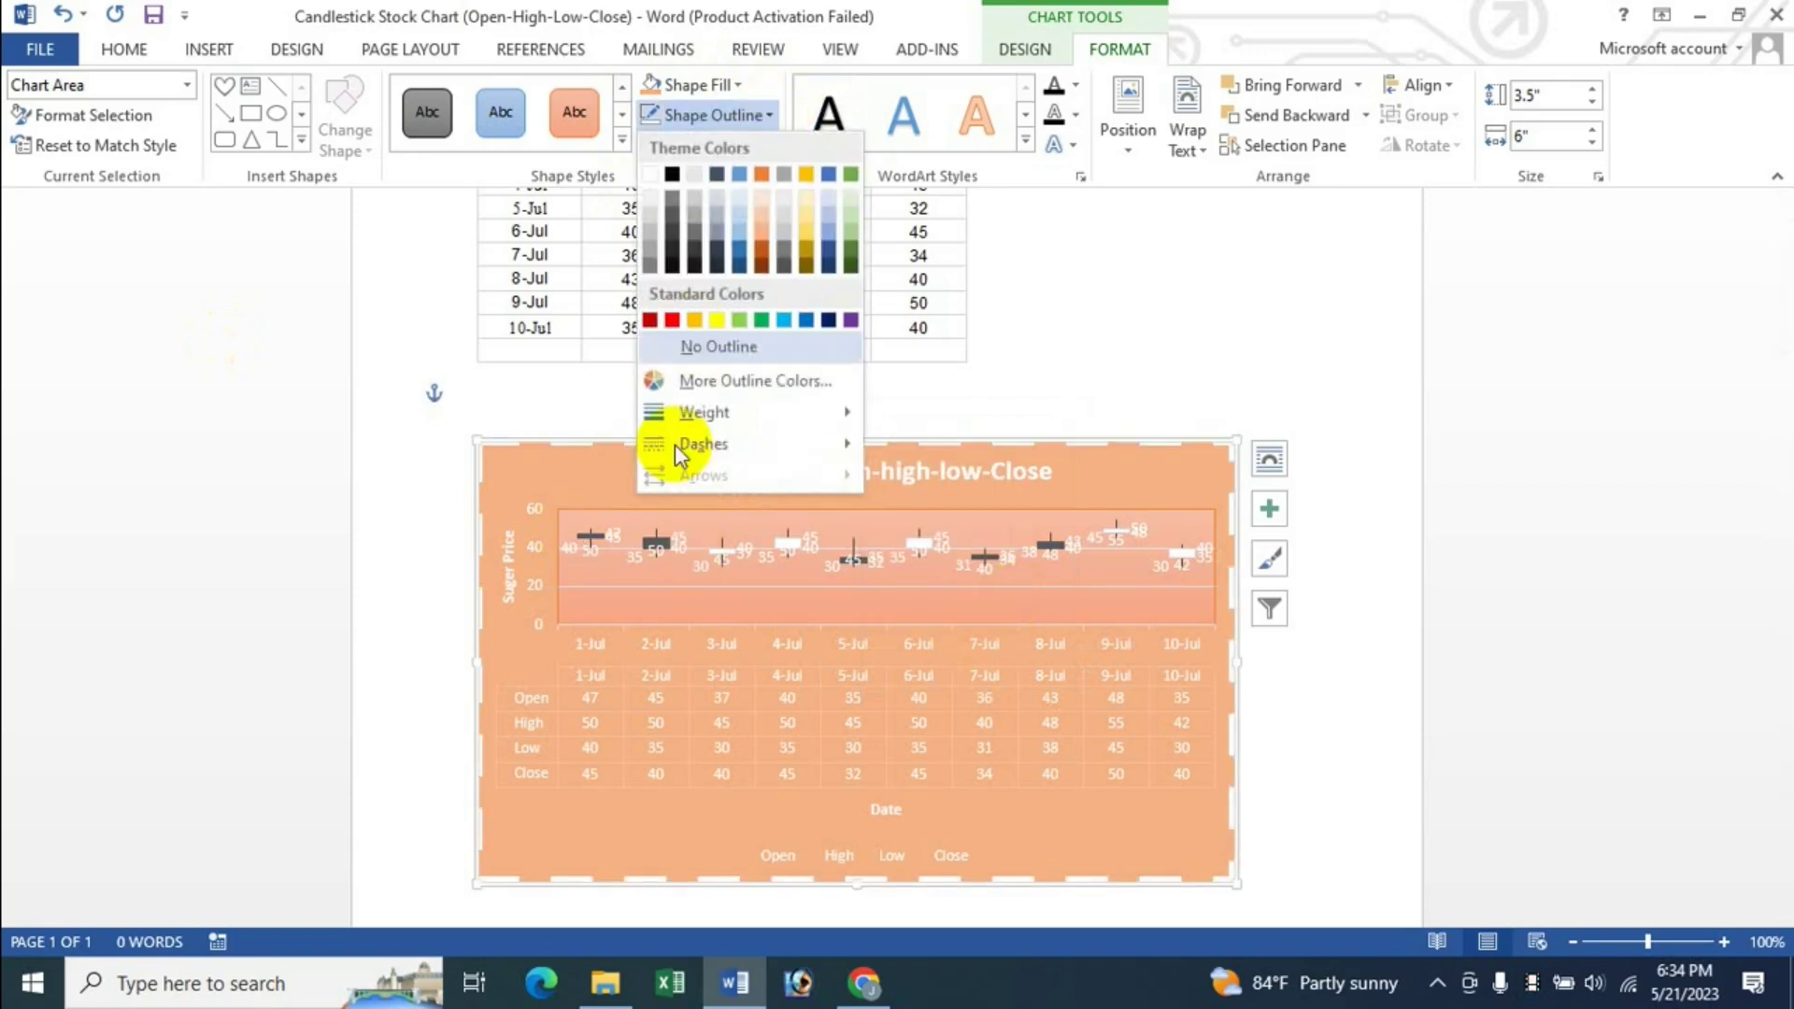
pyautogui.click(672, 320)
pyautogui.click(515, 458)
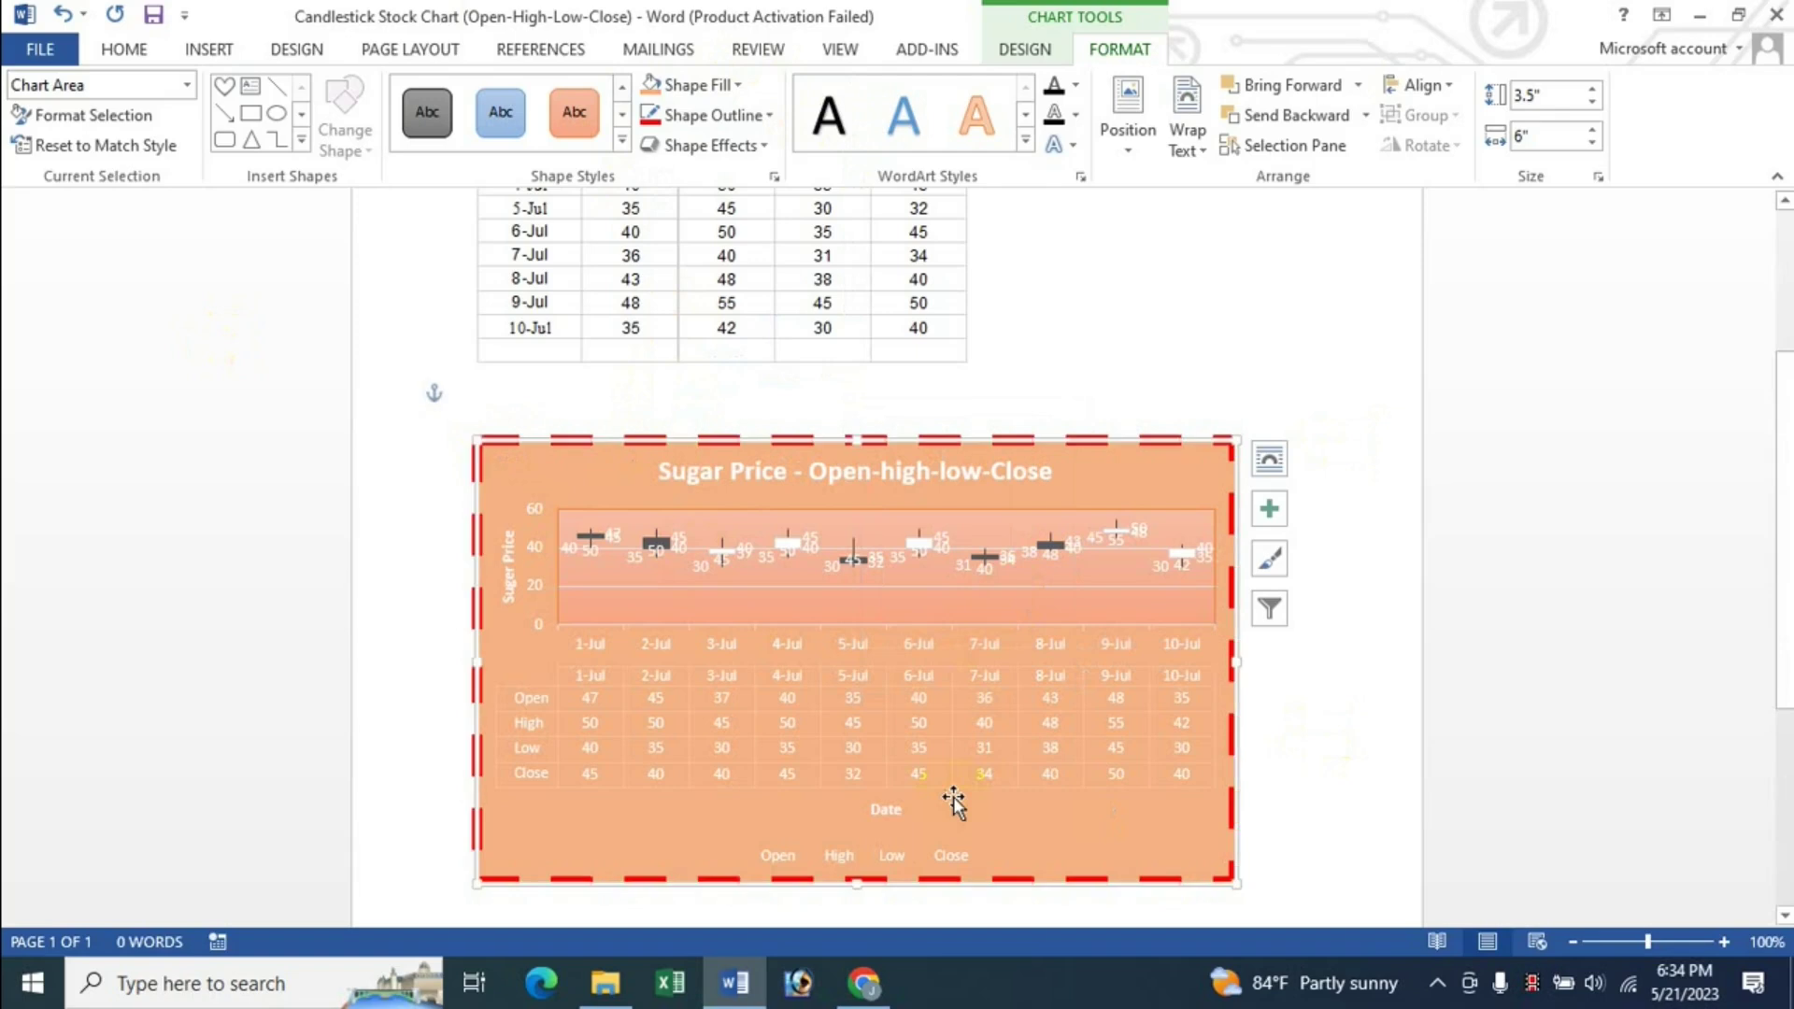
pyautogui.click(734, 146)
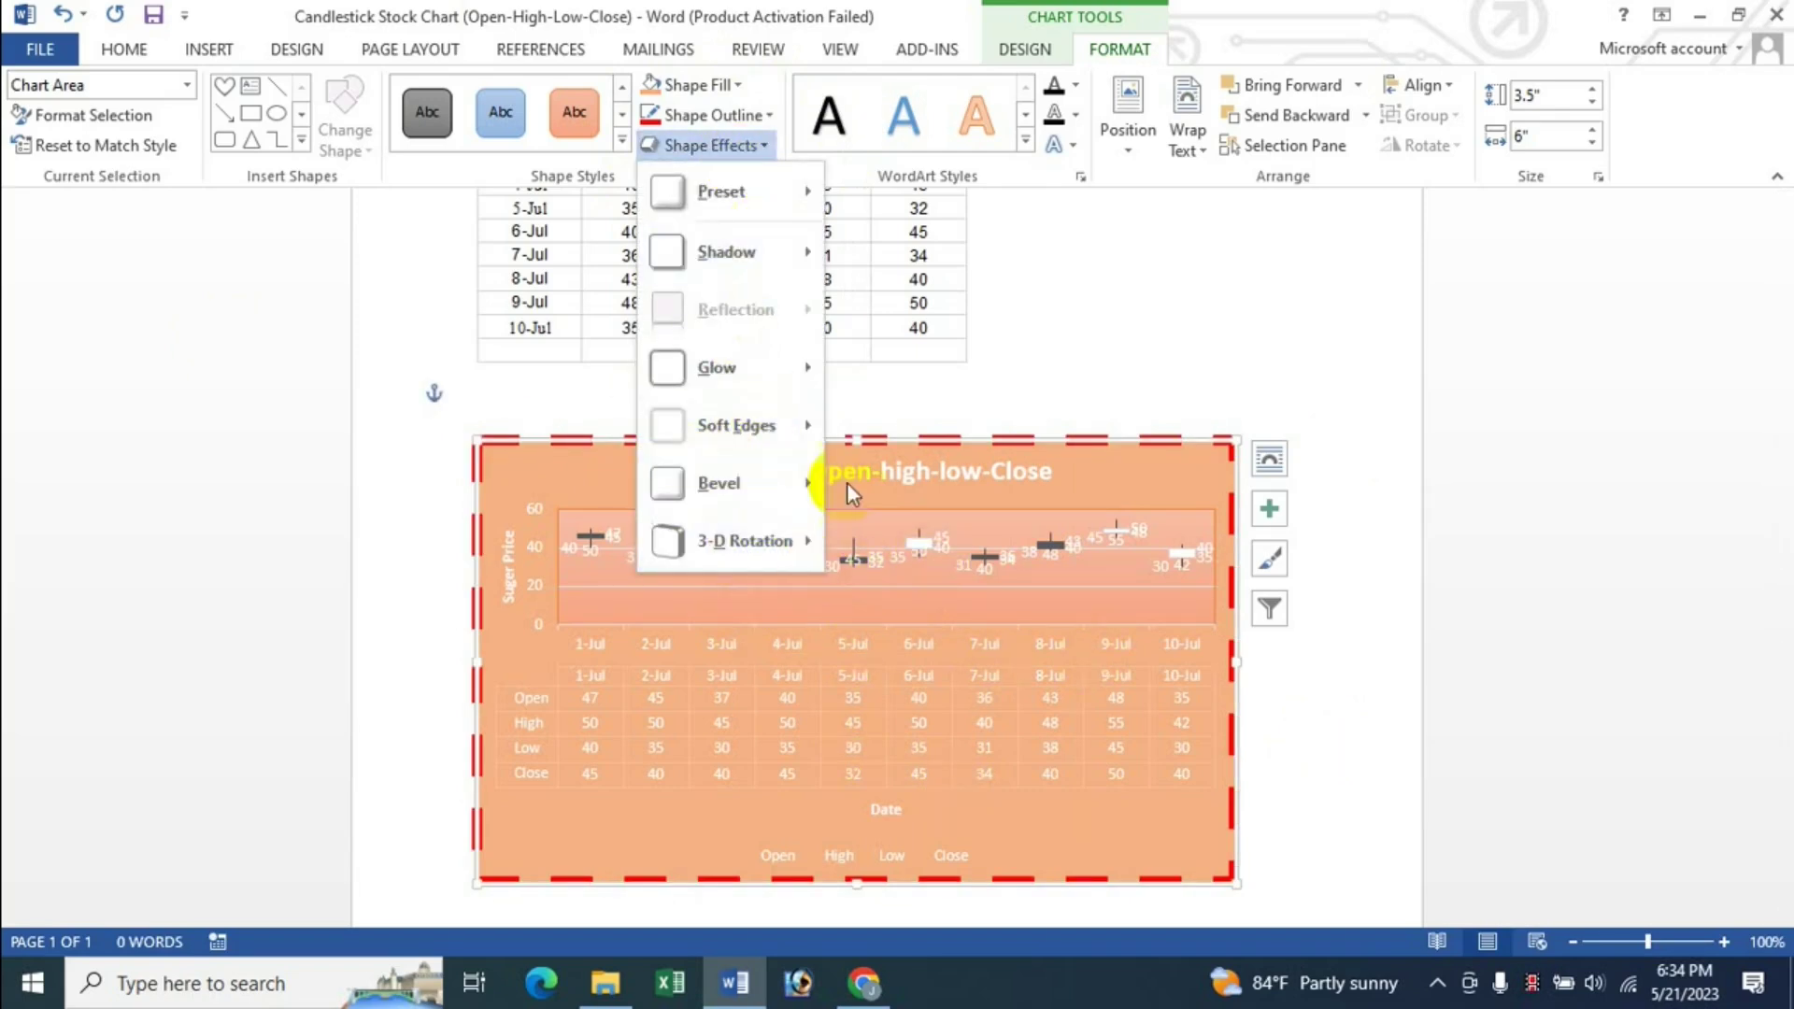
pyautogui.click(893, 191)
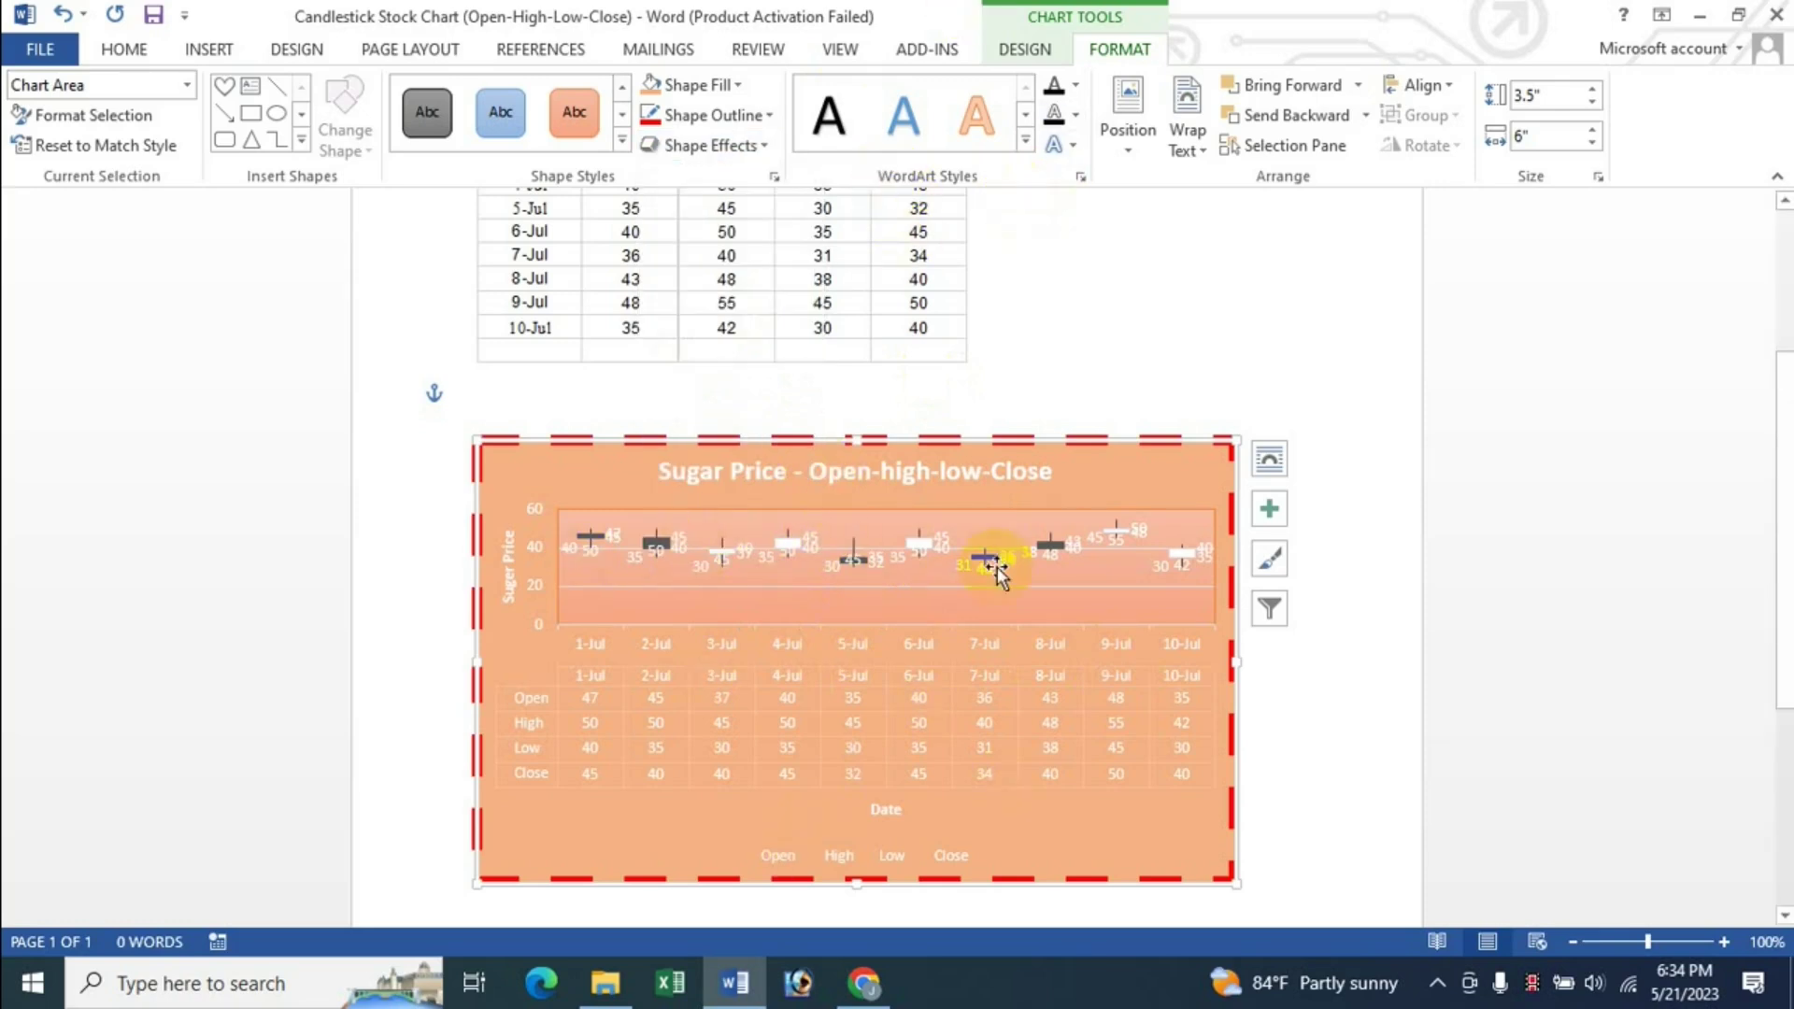
pyautogui.click(1025, 140)
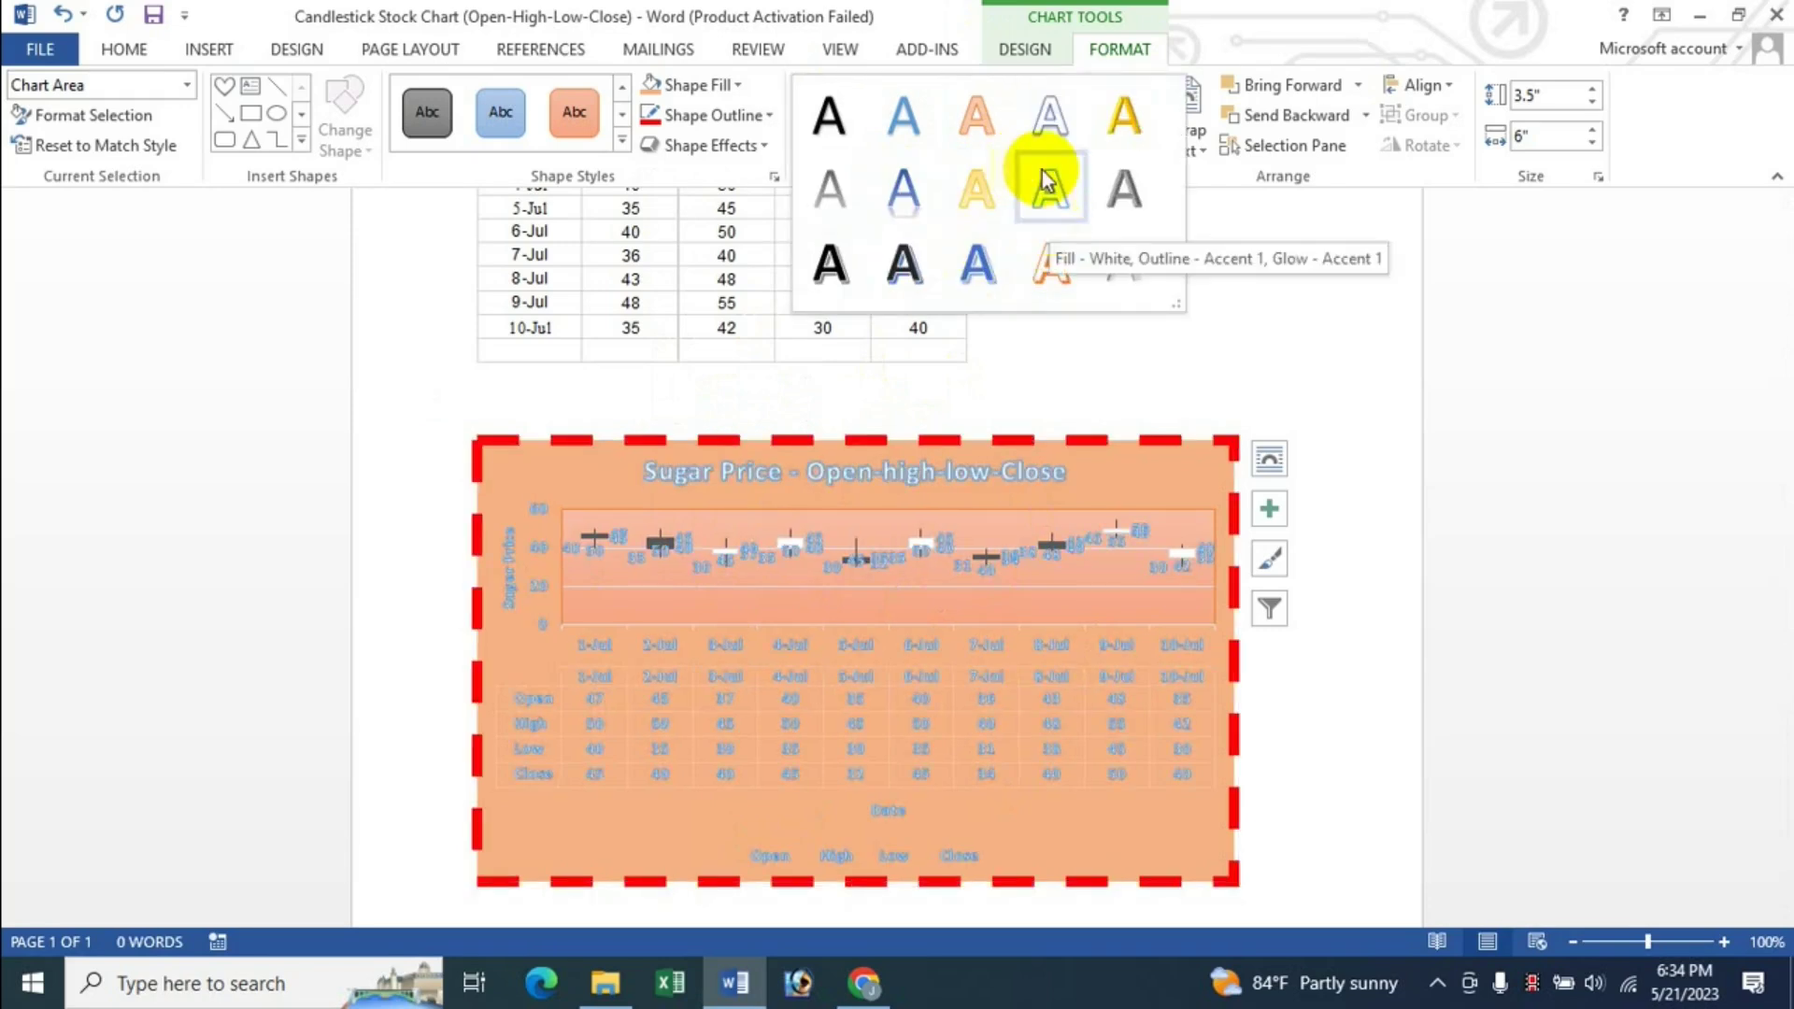
pyautogui.click(1234, 12)
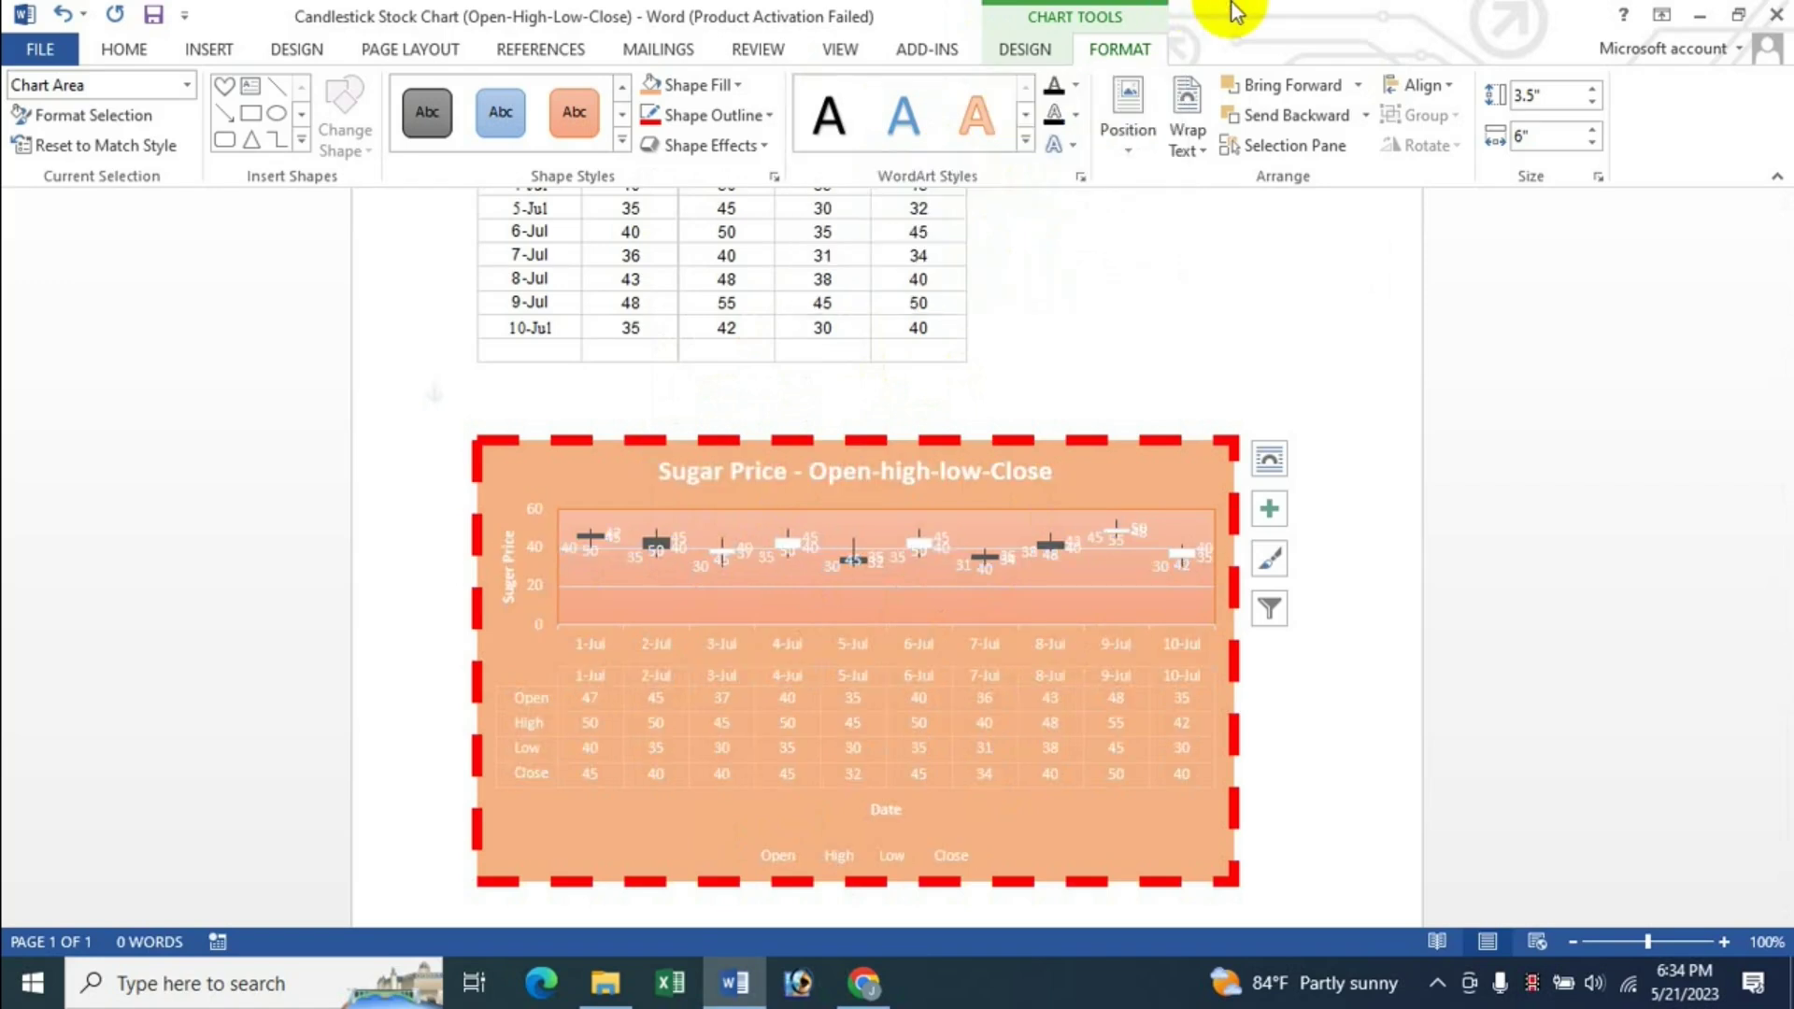
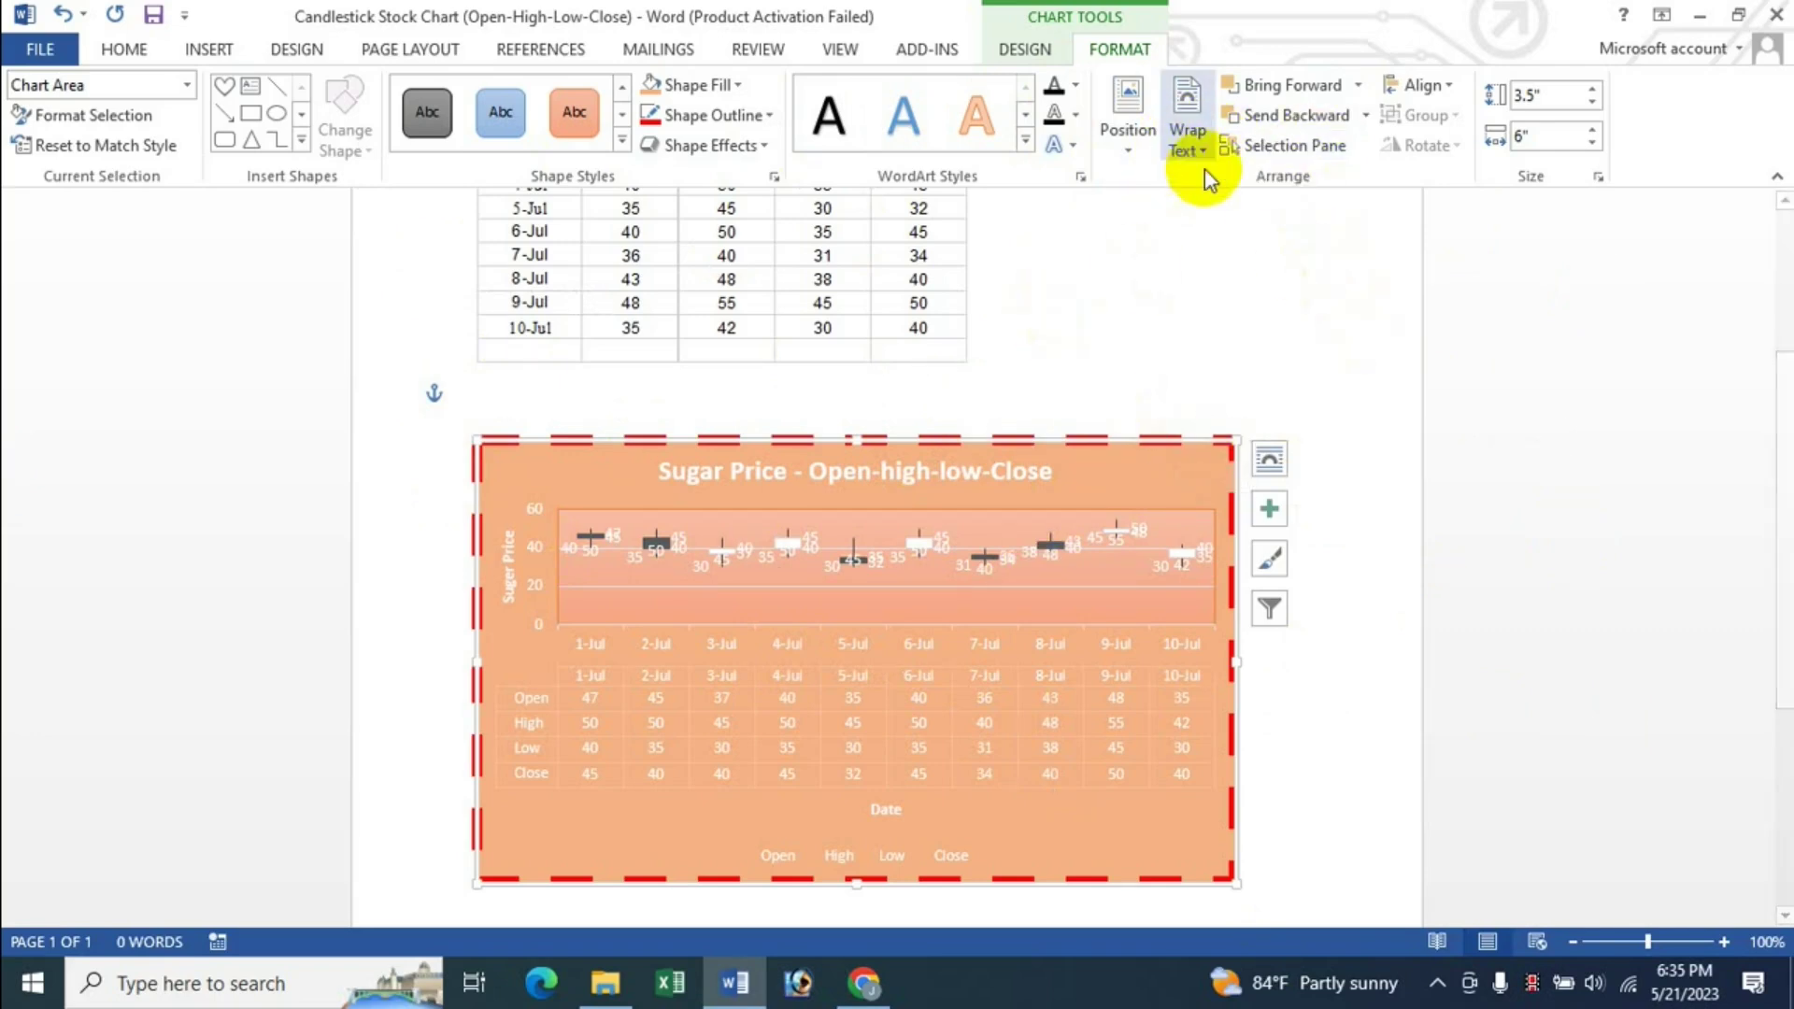
# Step: Set the Sugar Price chart's size spinners to height 3.7" and width 5.6"
pyautogui.click(1269, 459)
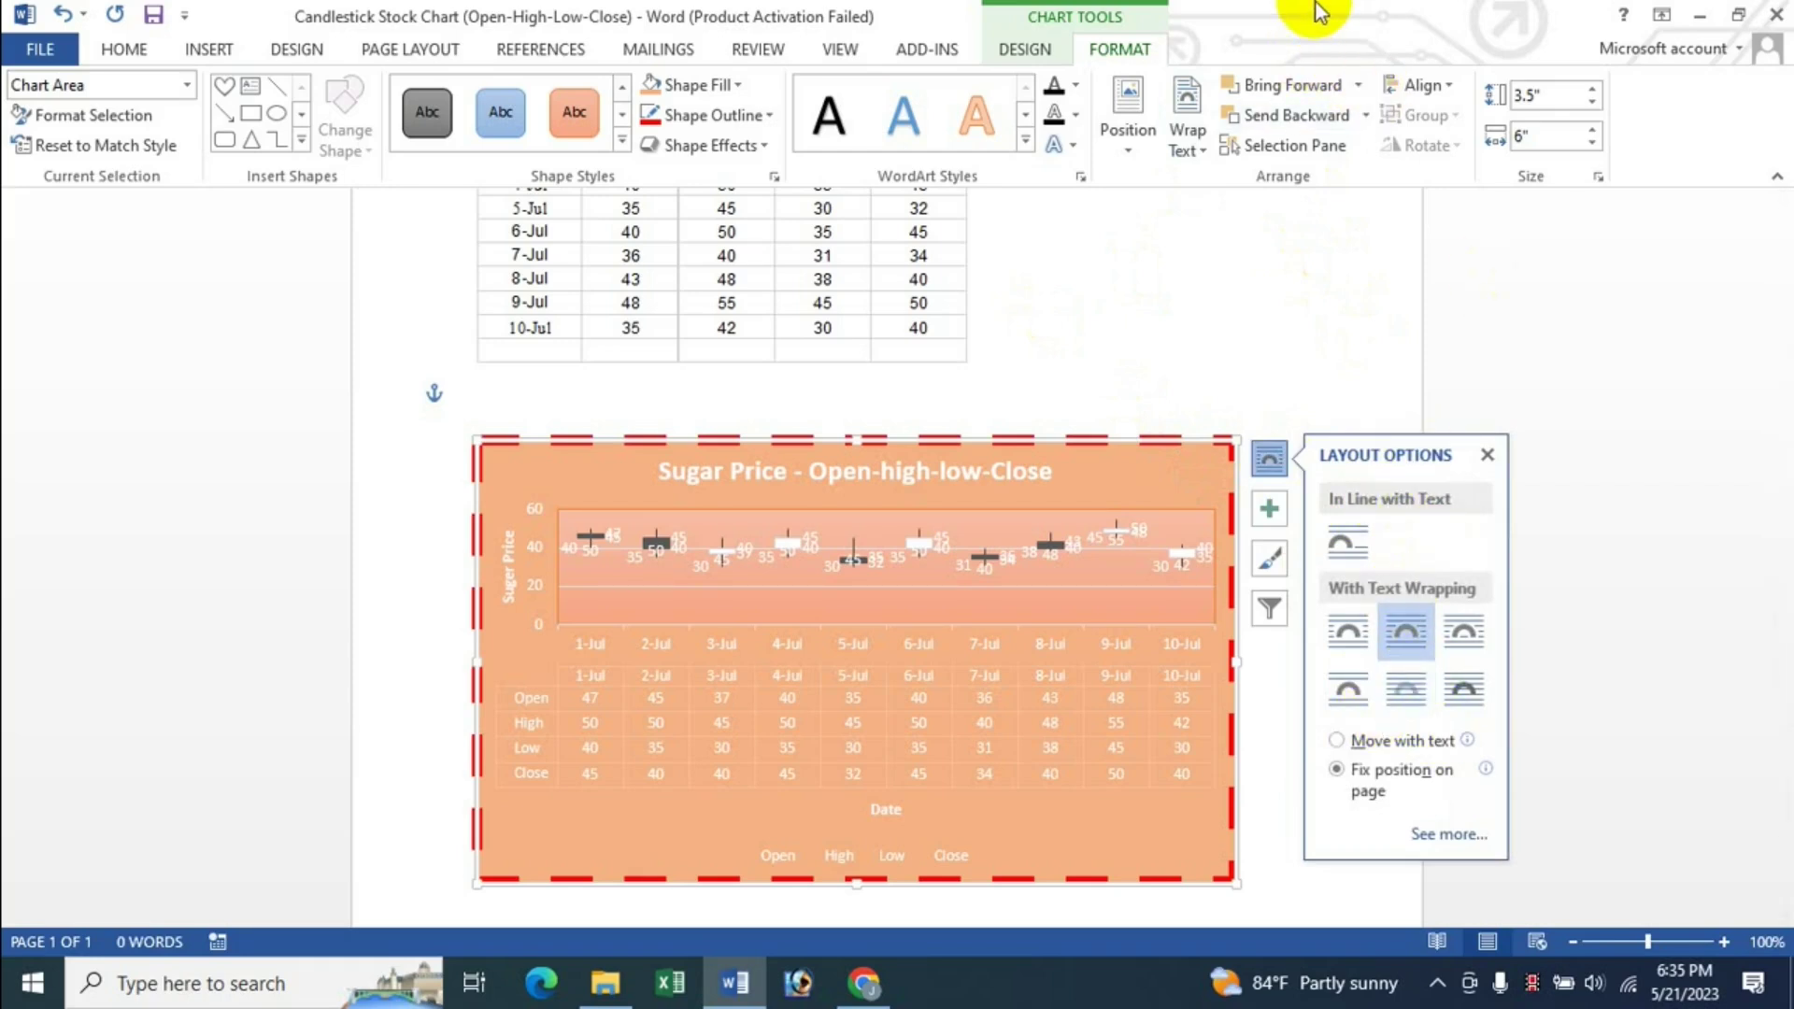
pyautogui.click(1486, 455)
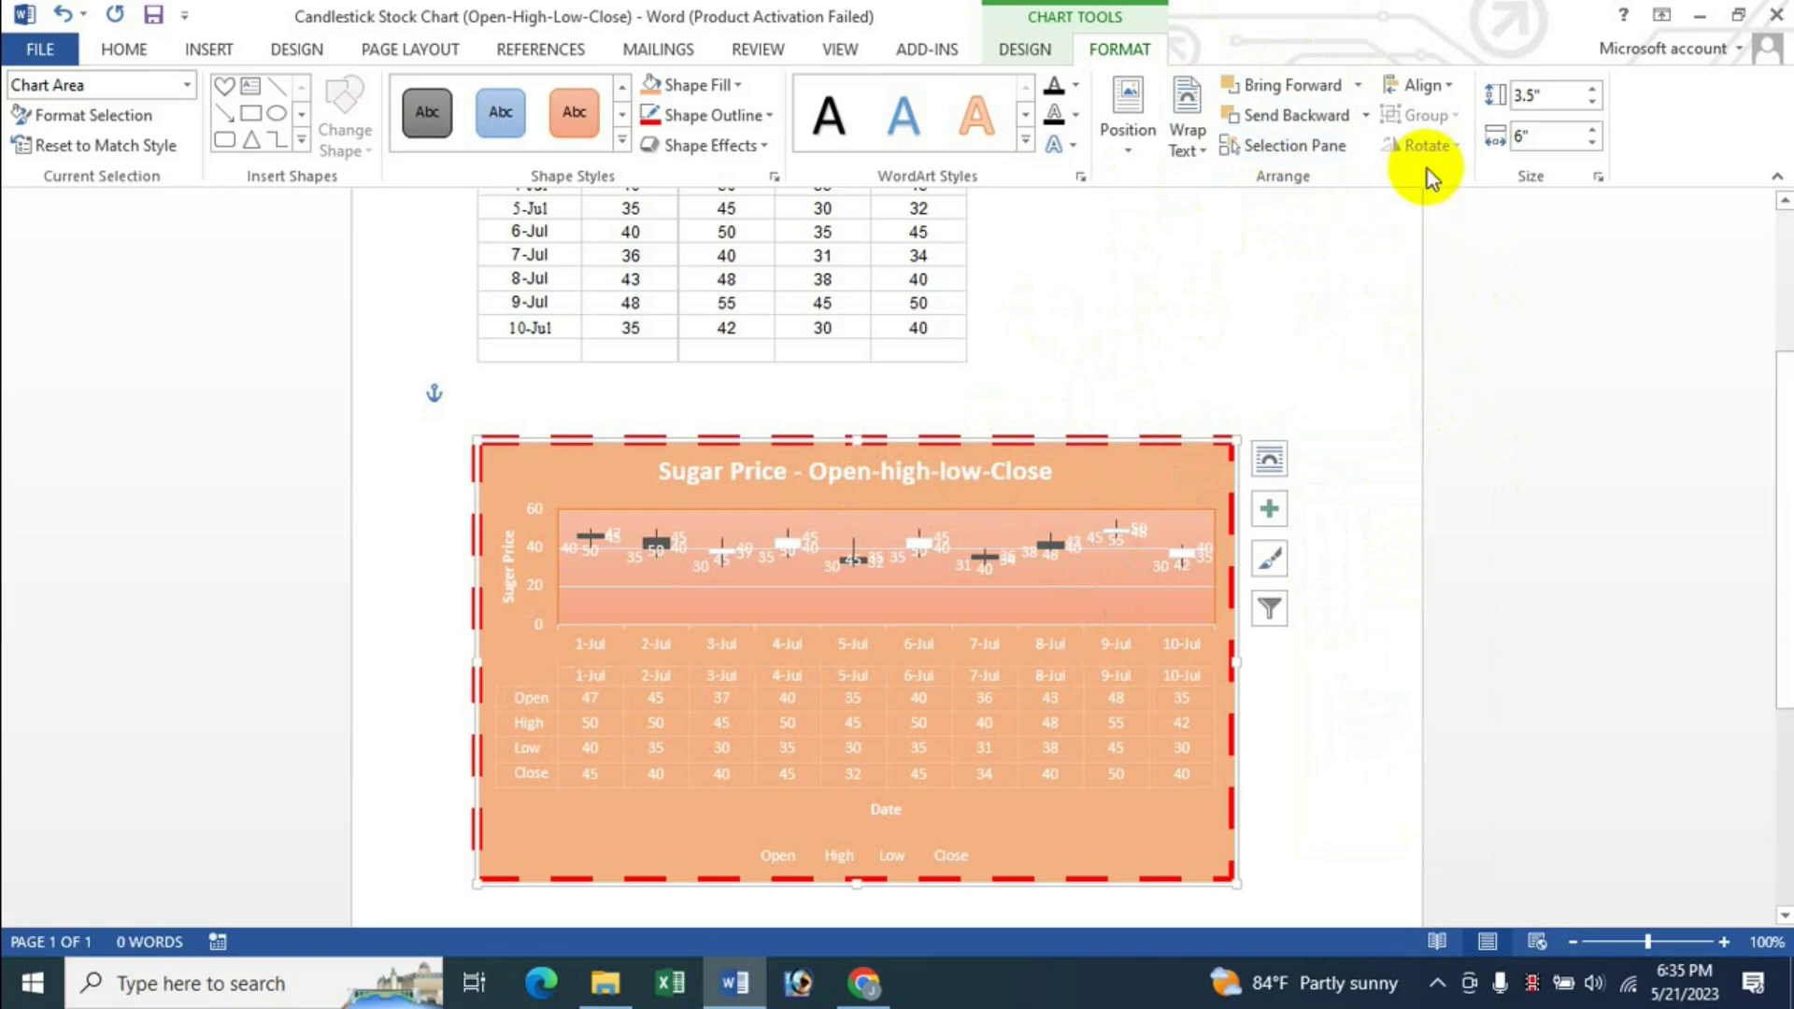
pyautogui.click(1591, 93)
pyautogui.click(1591, 94)
pyautogui.click(1591, 94)
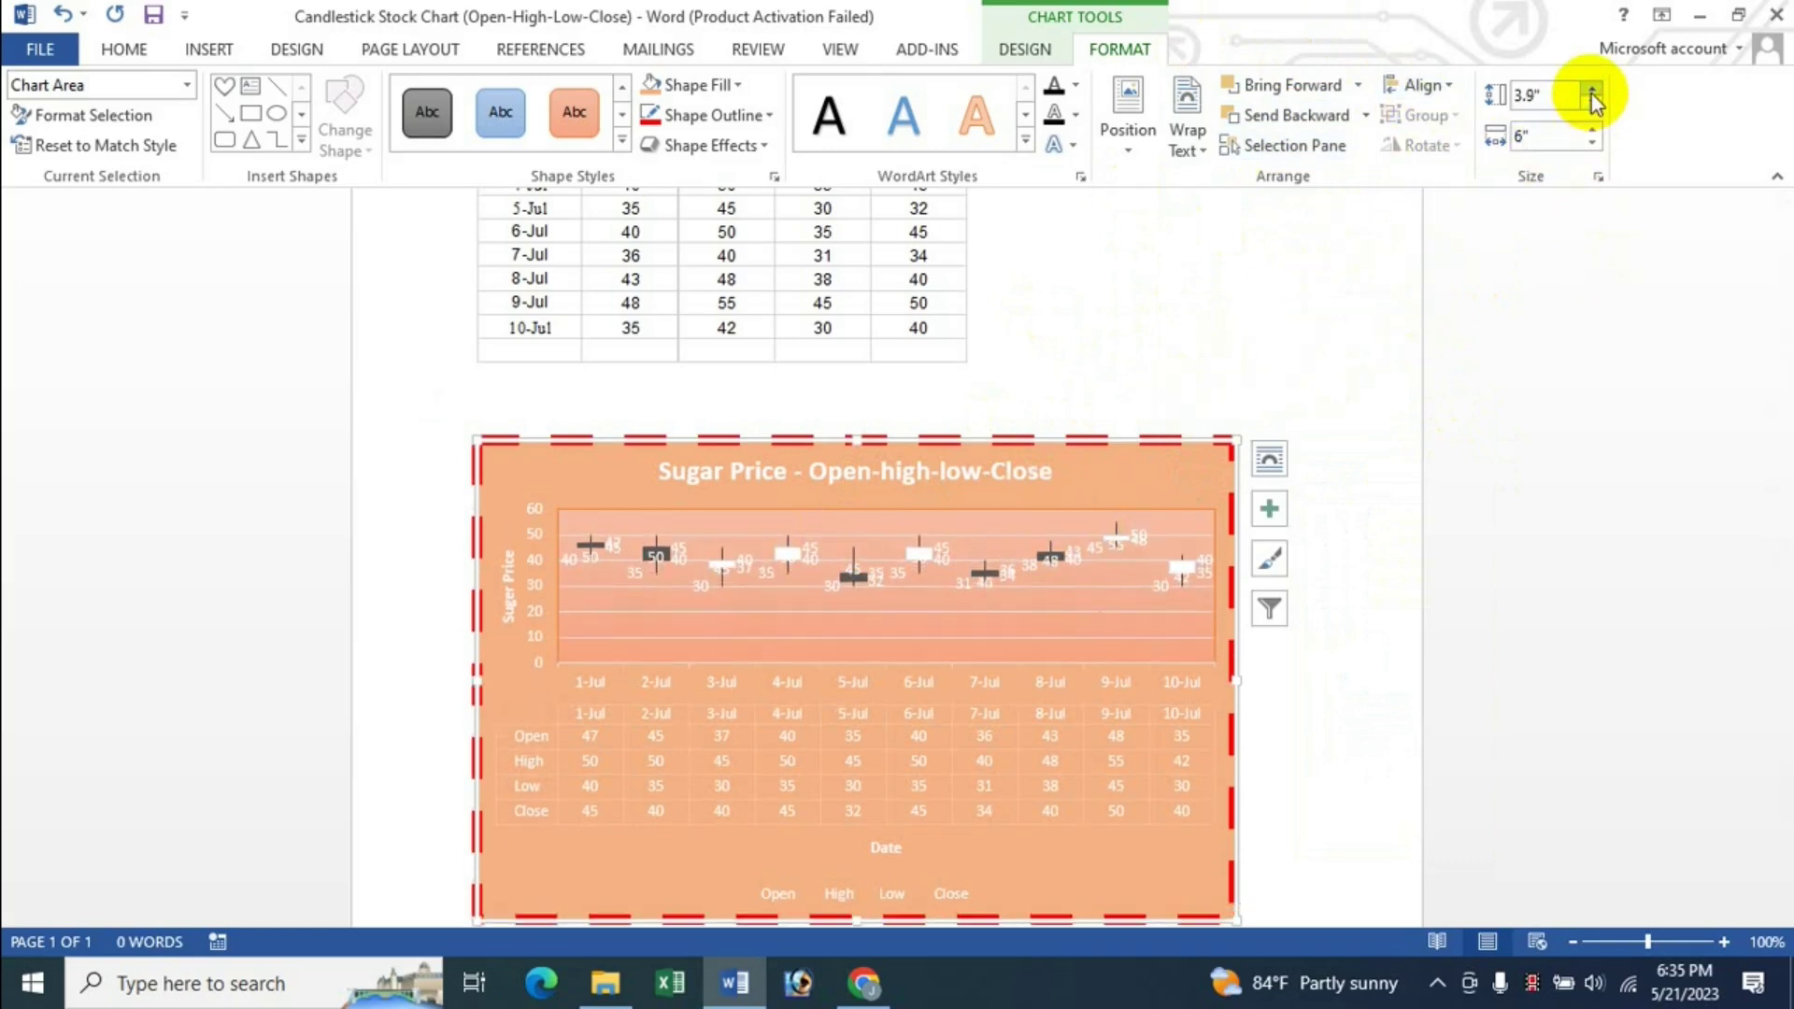
pyautogui.click(1590, 93)
pyautogui.click(1590, 105)
pyautogui.click(1591, 105)
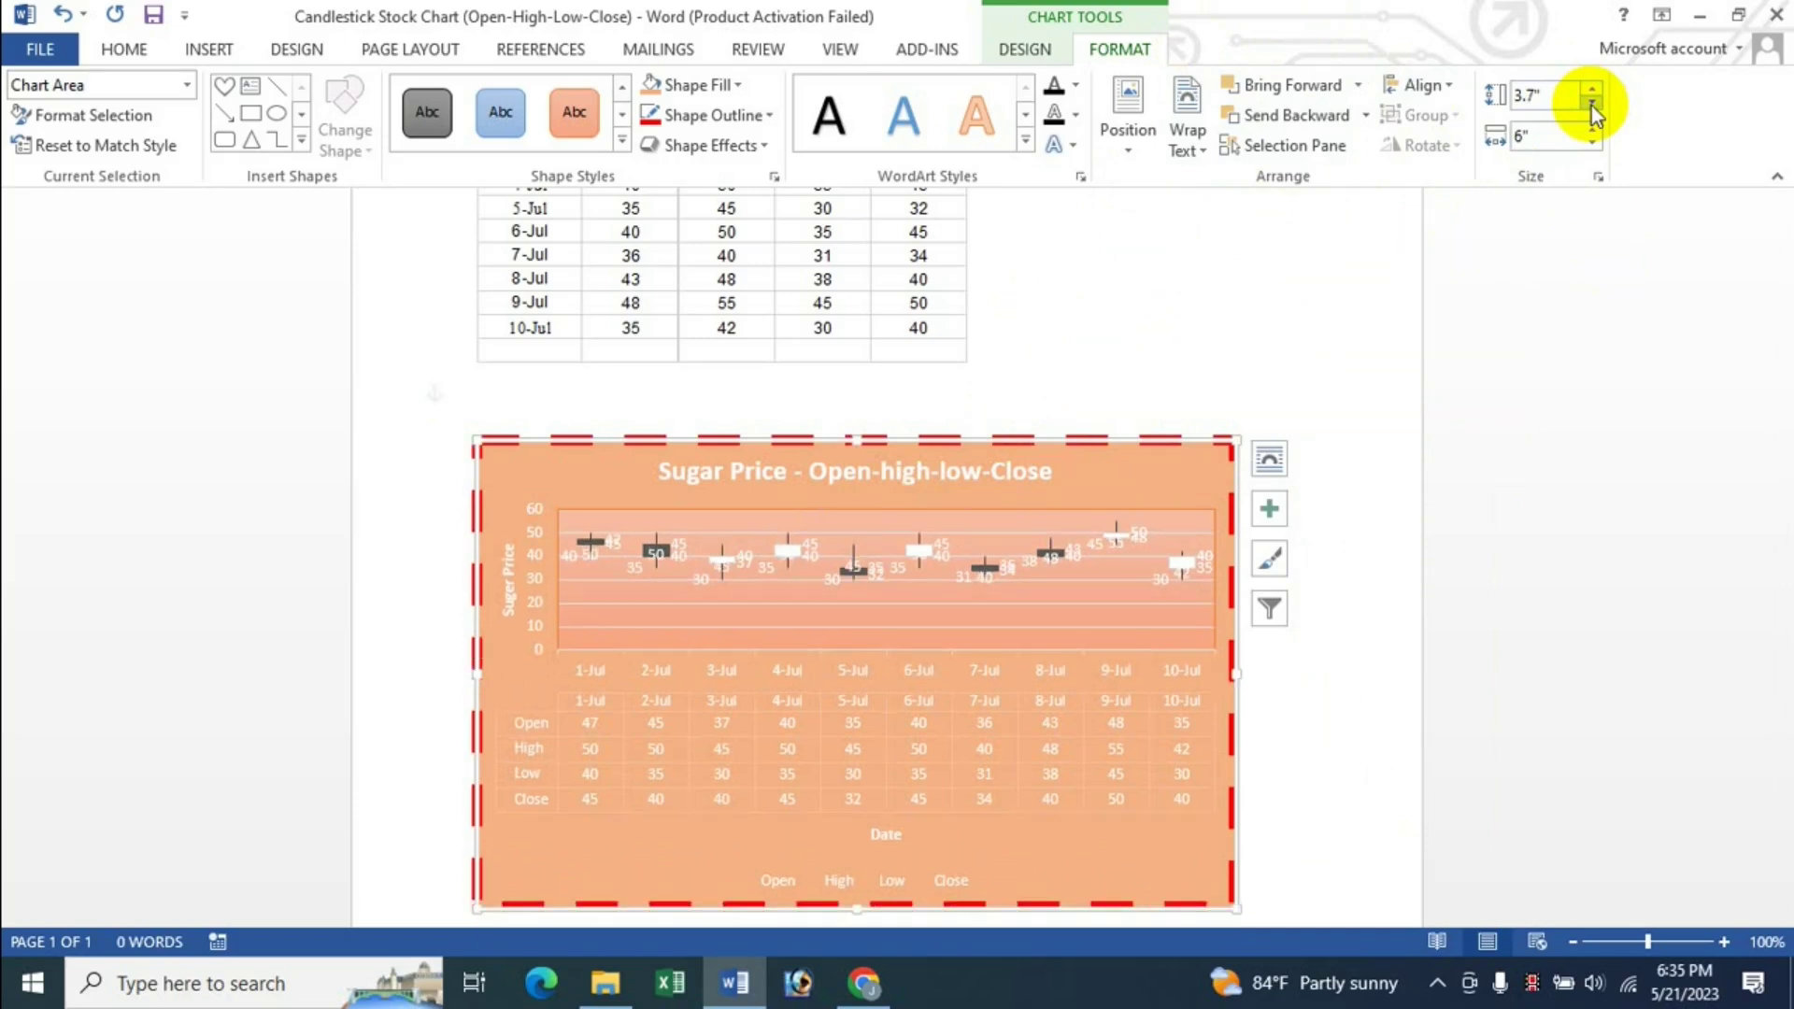
pyautogui.click(1591, 142)
pyautogui.click(1592, 142)
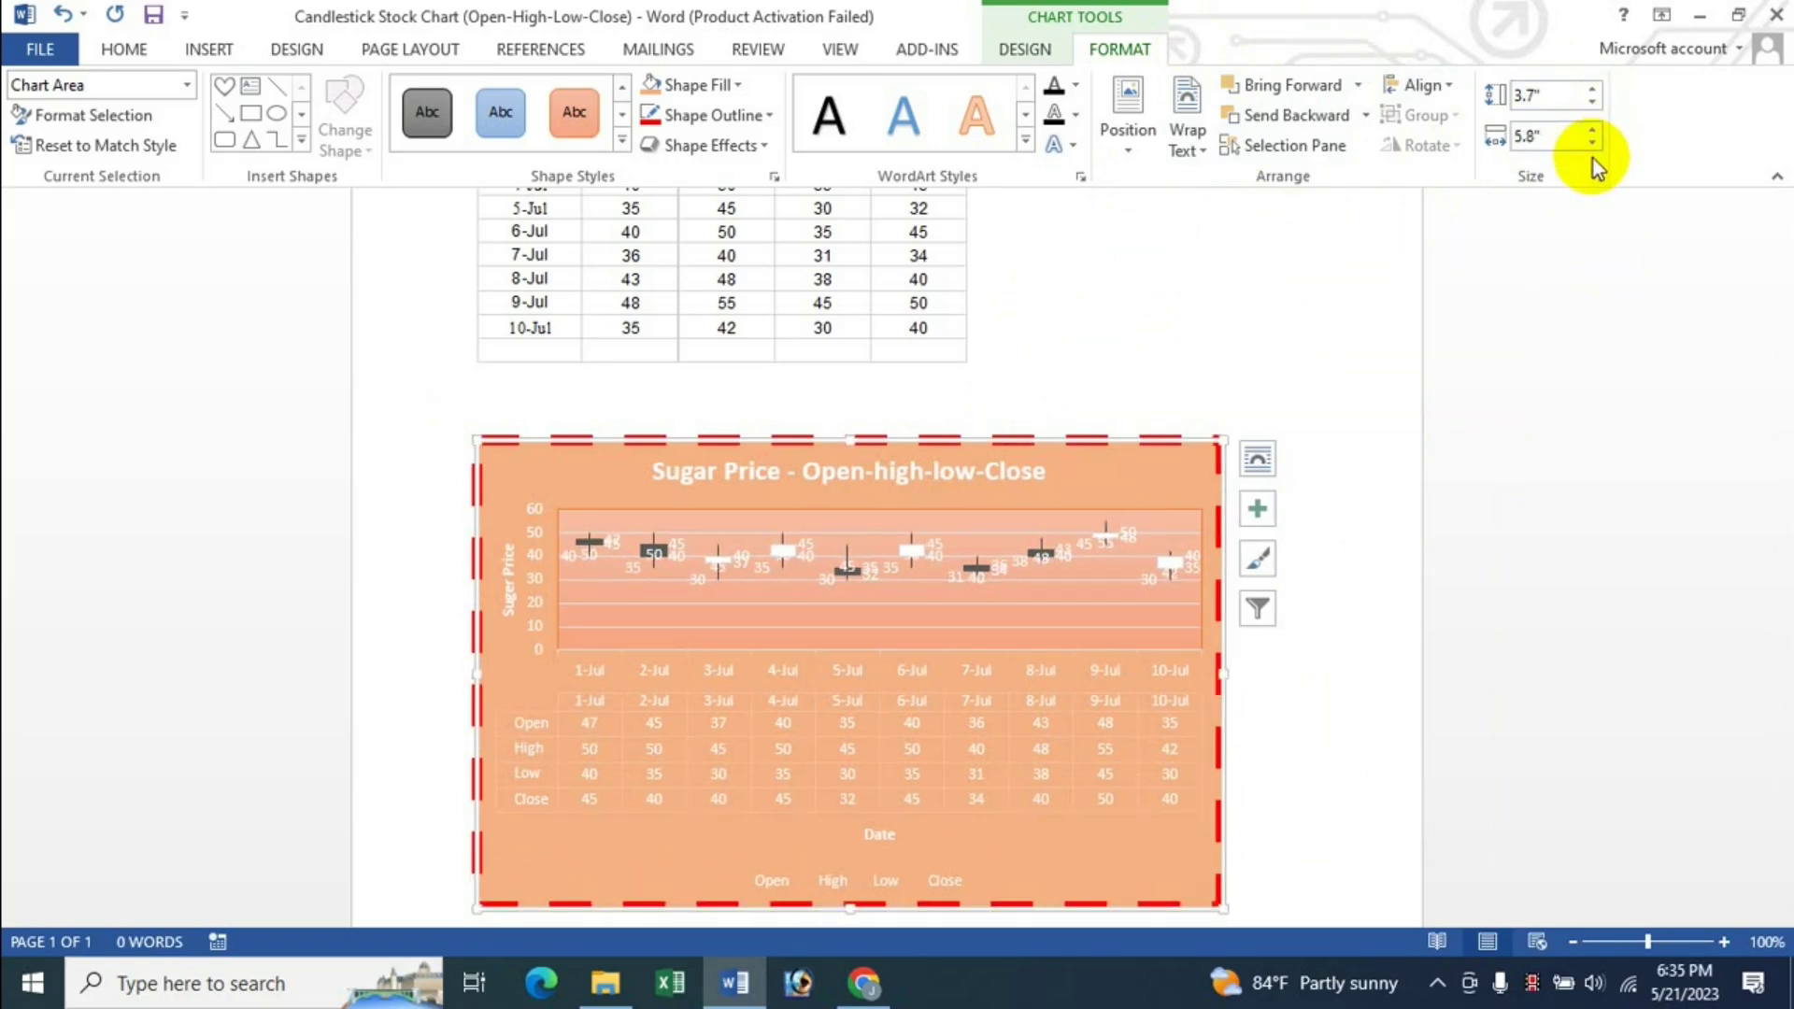
pyautogui.click(1592, 146)
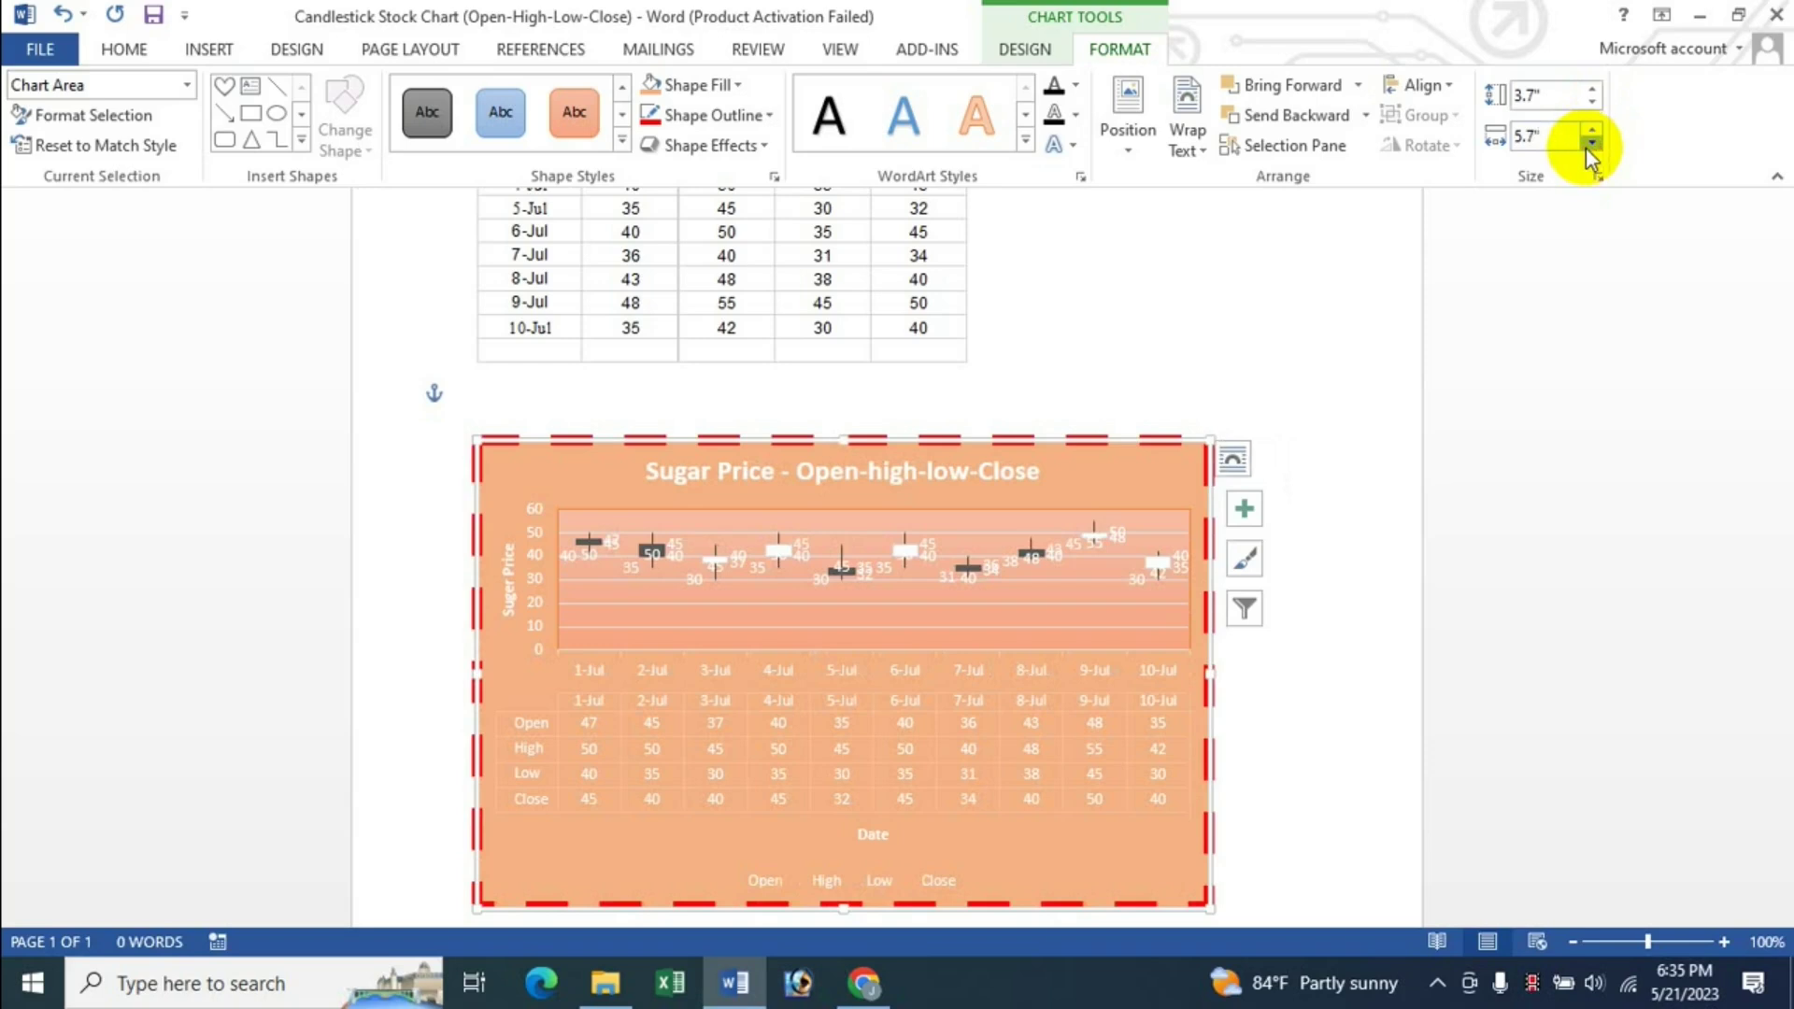
pyautogui.click(1591, 146)
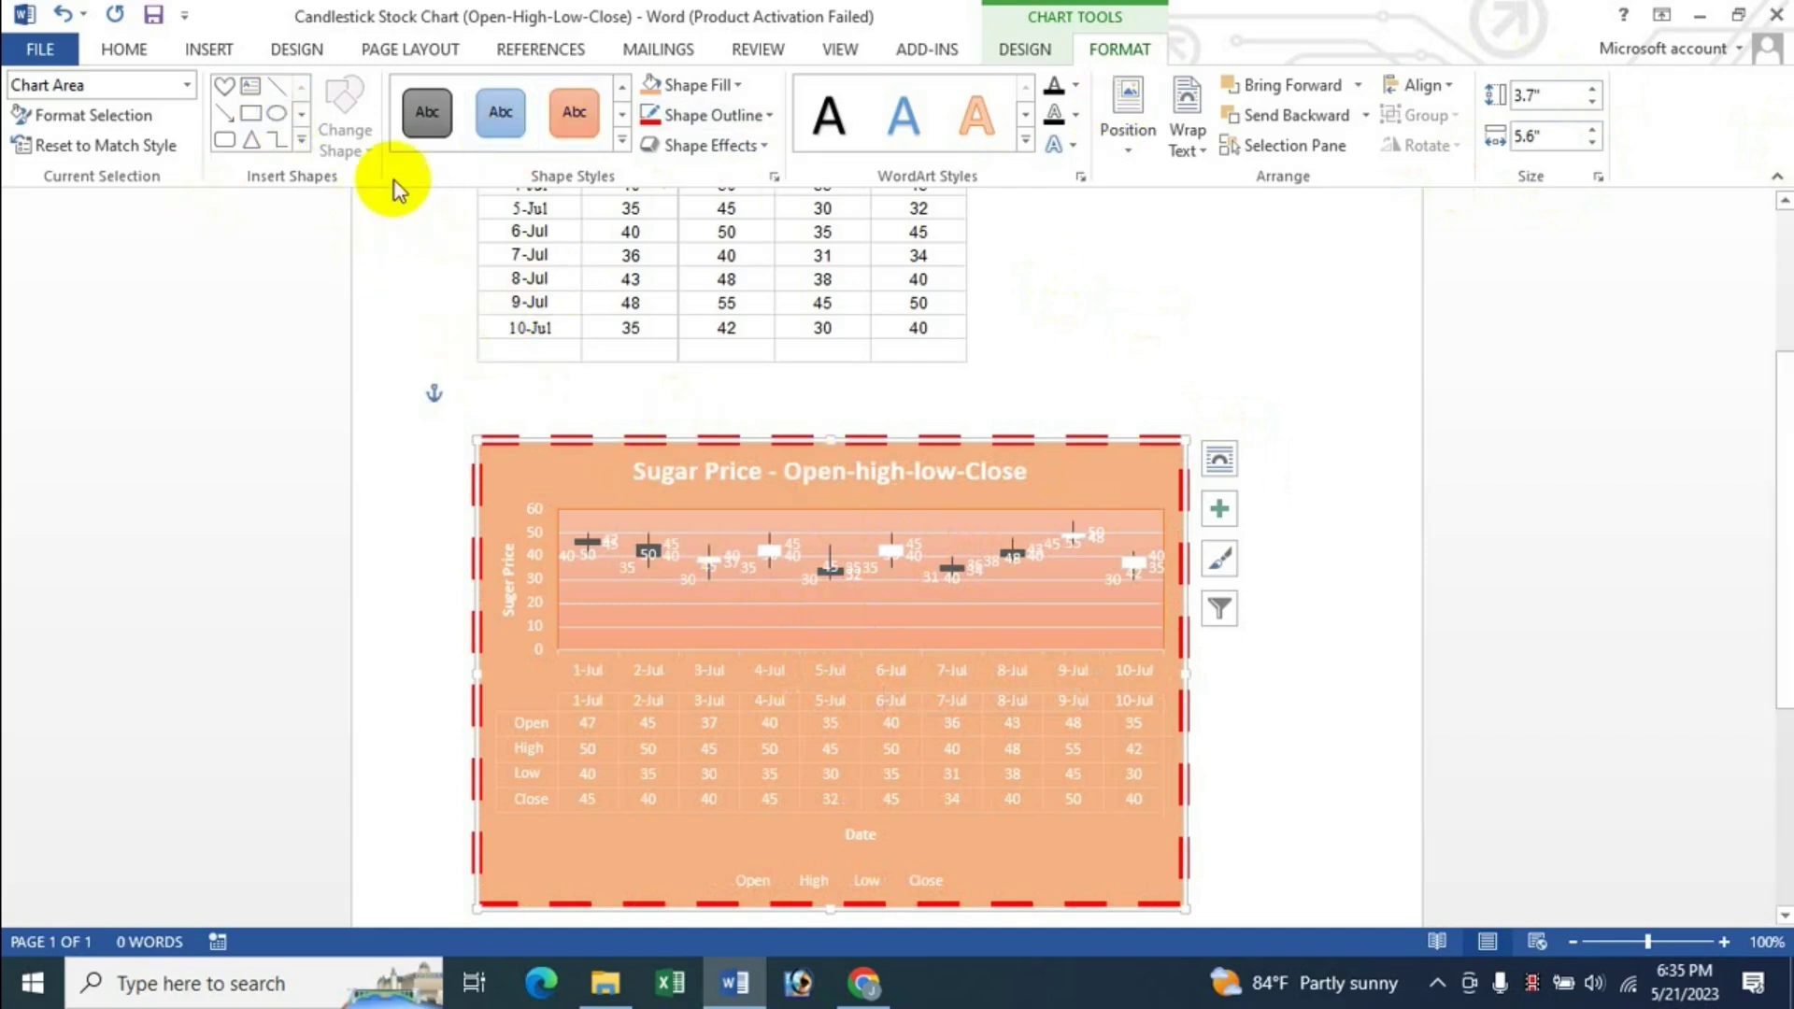
# Step: Draw a small pentagon at the chart's top-left corner
pyautogui.click(302, 140)
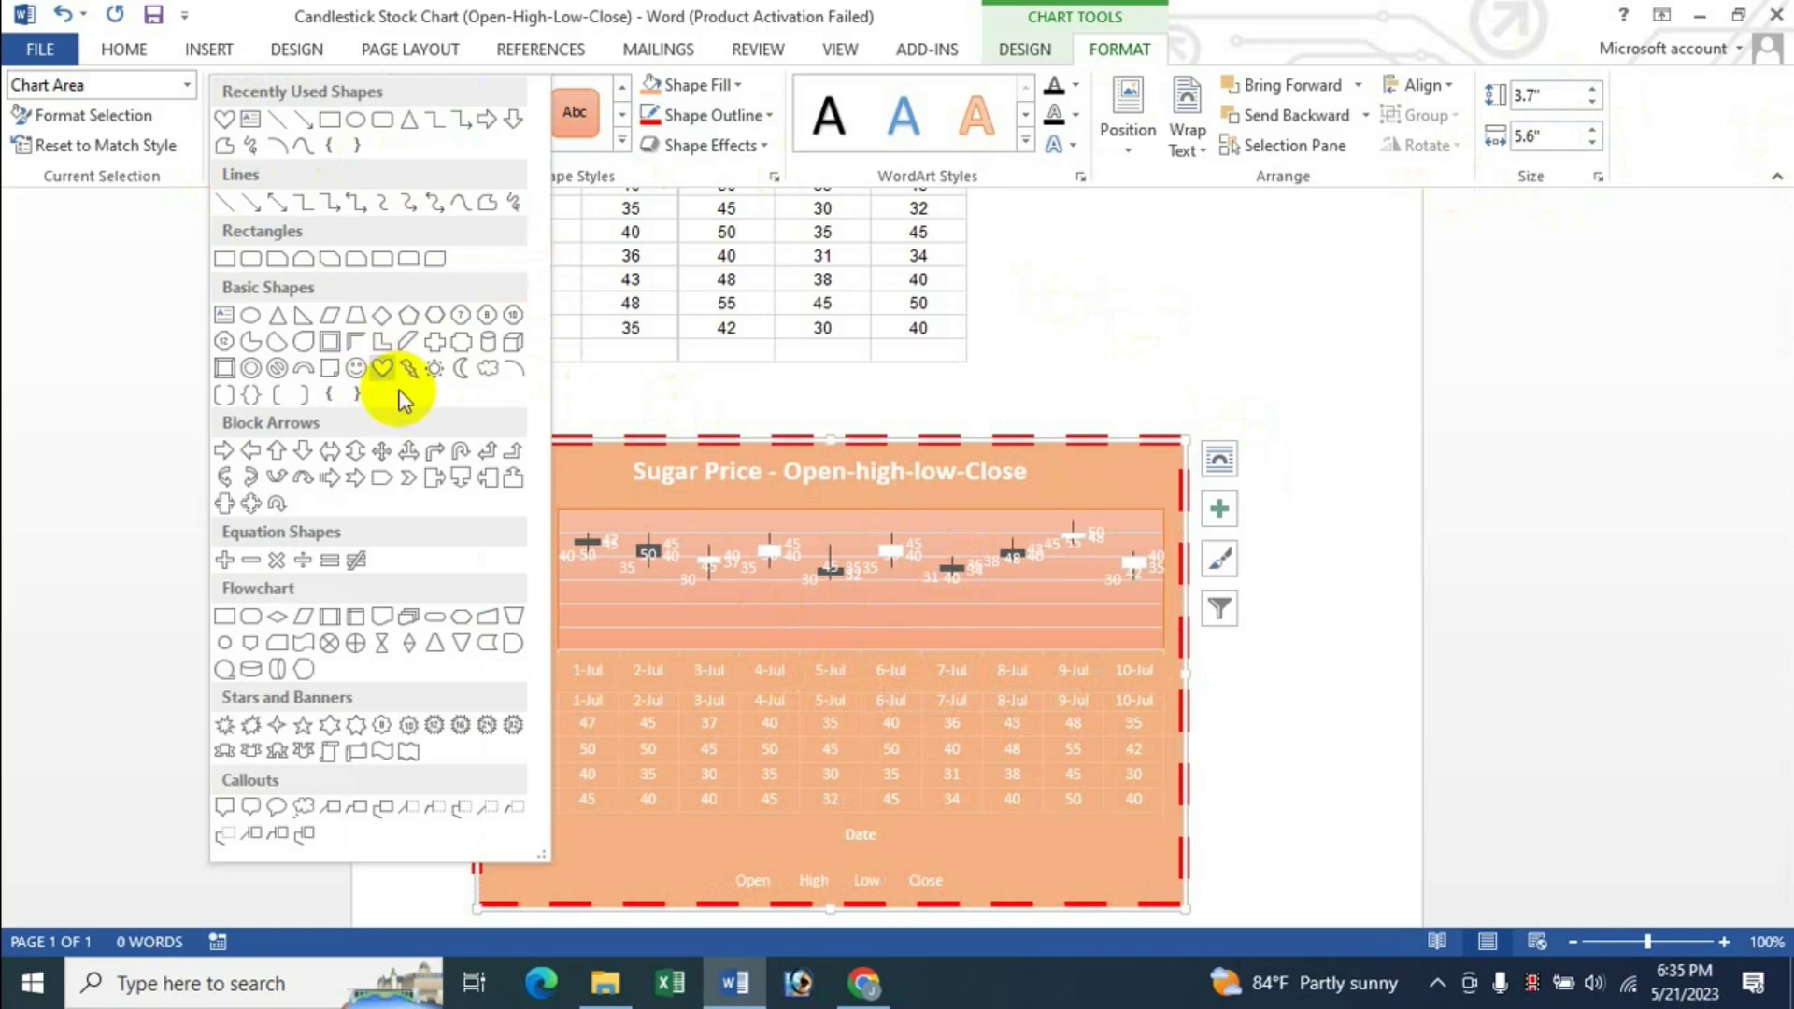
pyautogui.click(408, 315)
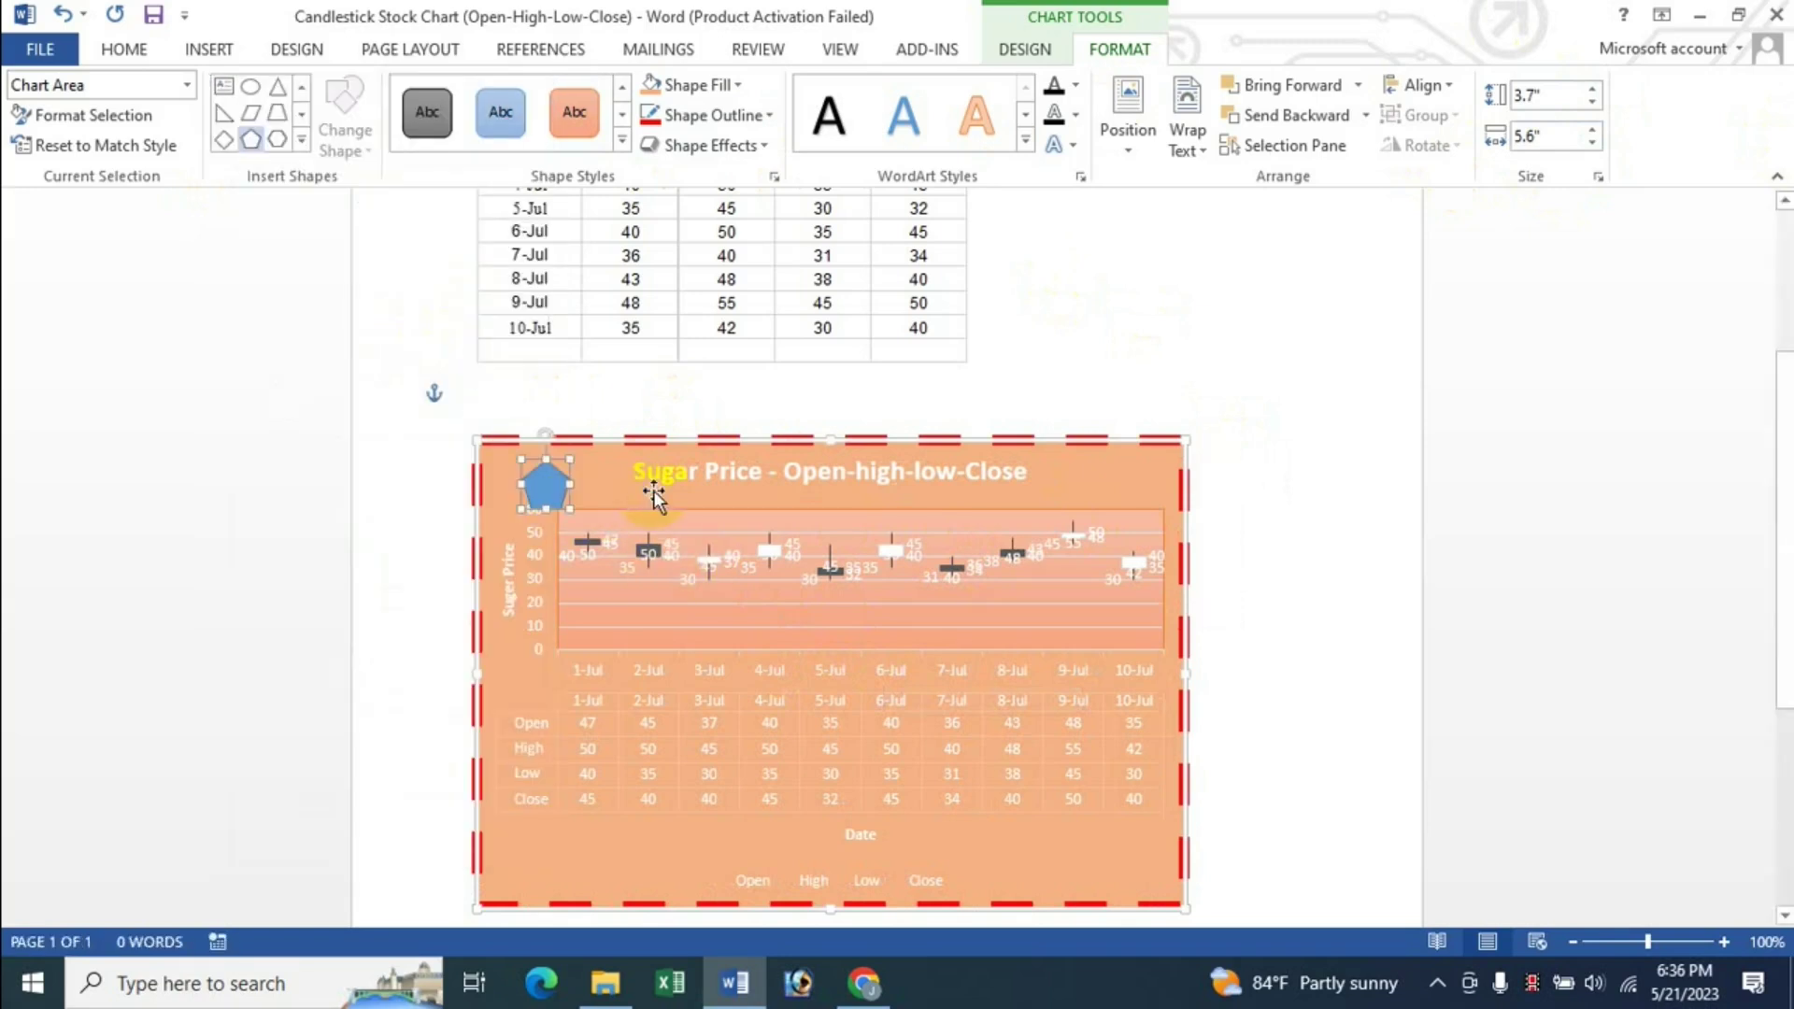
pyautogui.moveTo(520, 458); pyautogui.dragTo(570, 509)
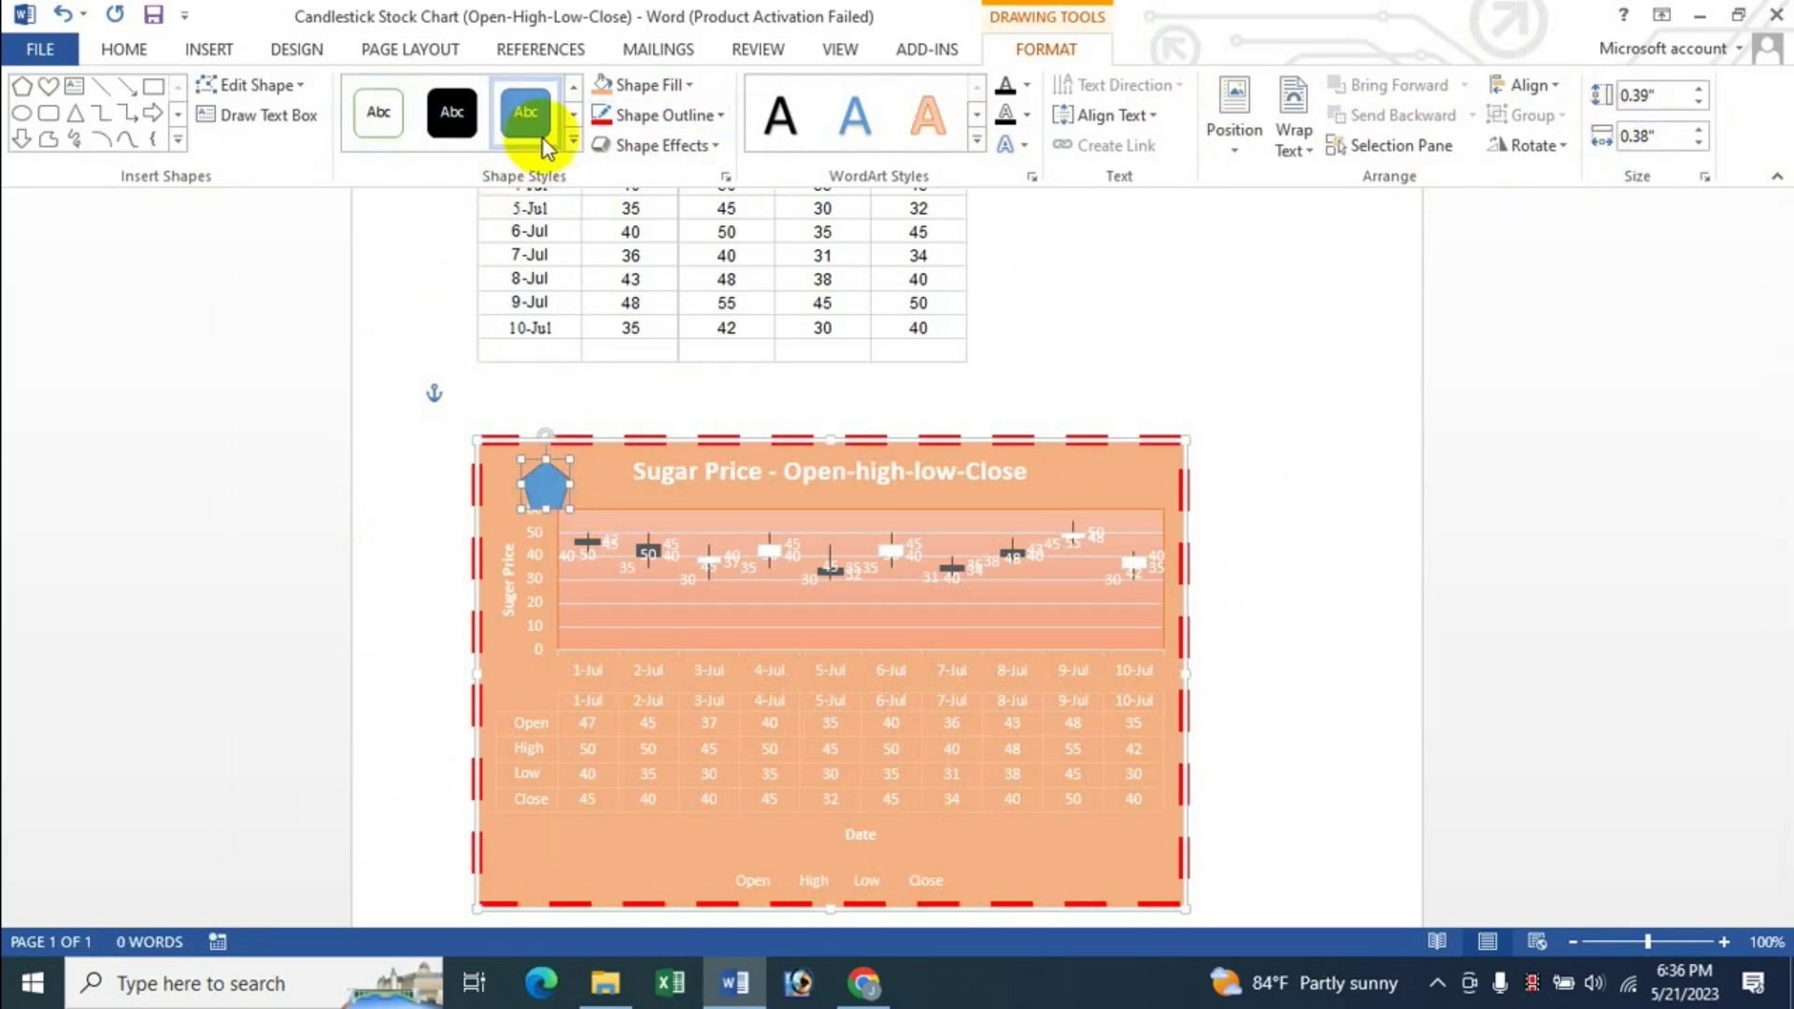
# Step: Give the pentagon a yellow shape style with gradient fill and label it 'c'
pyautogui.click(574, 140)
pyautogui.click(674, 270)
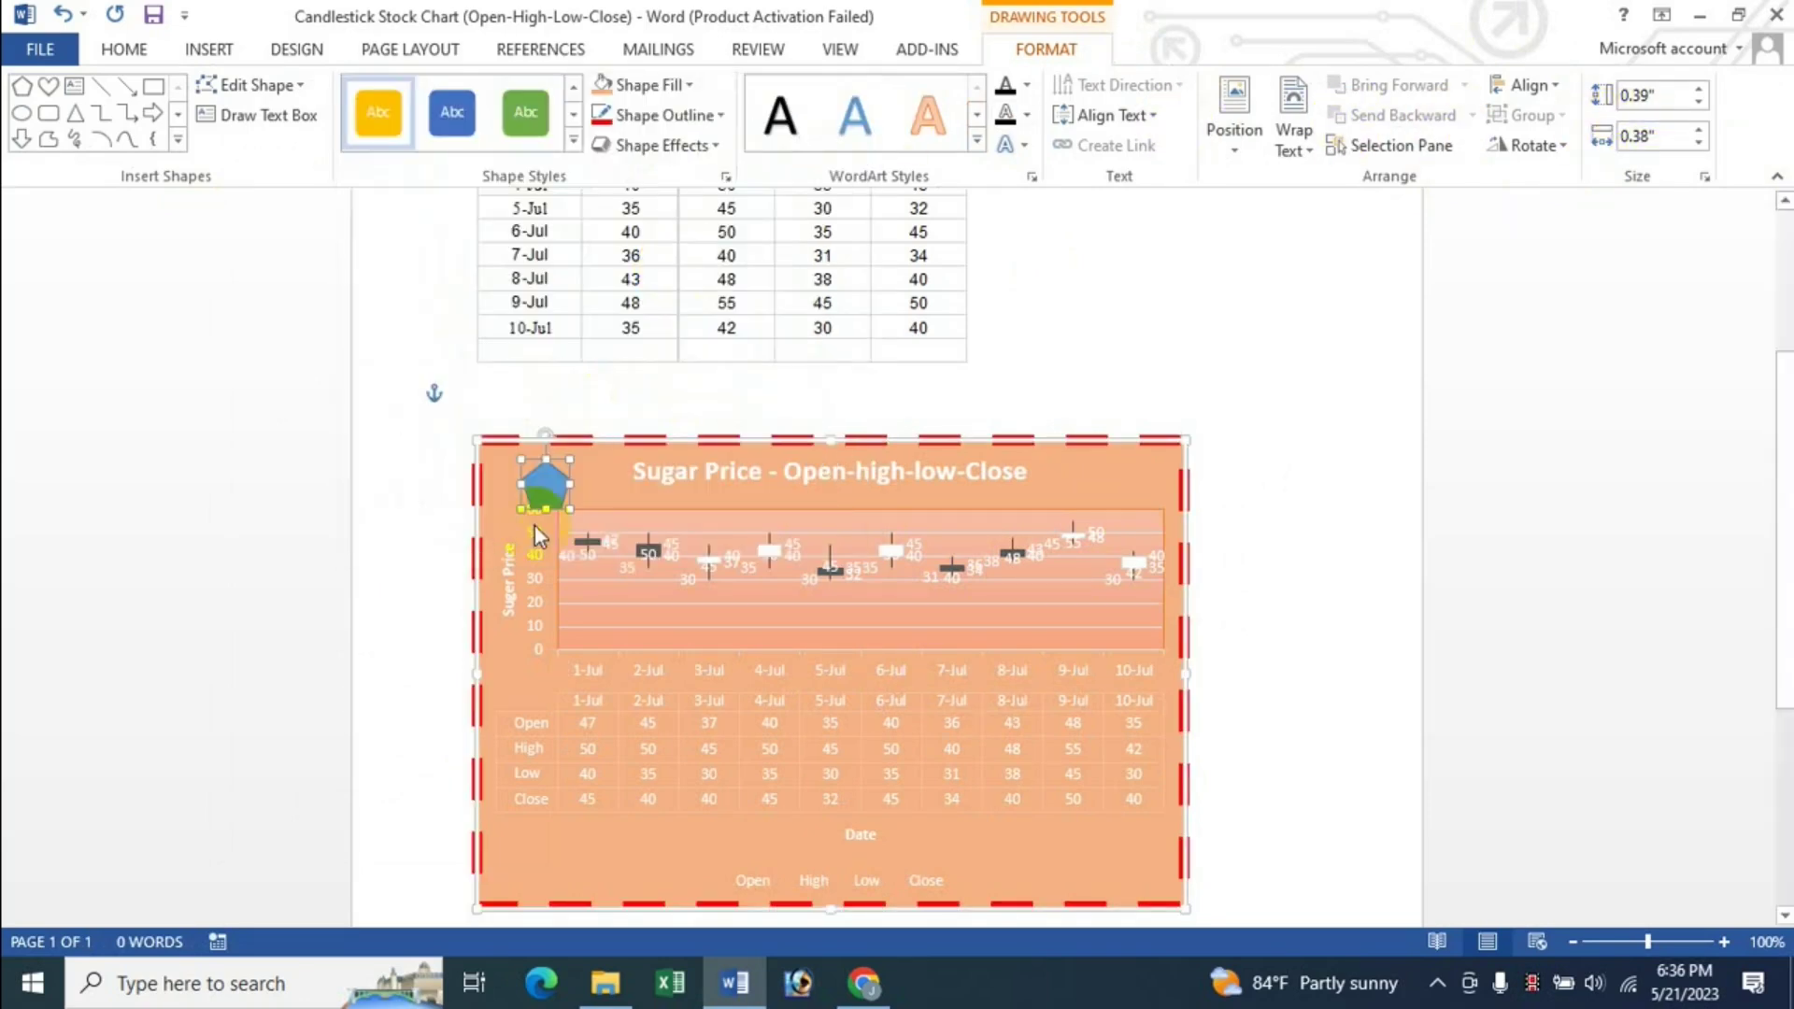
pyautogui.click(648, 85)
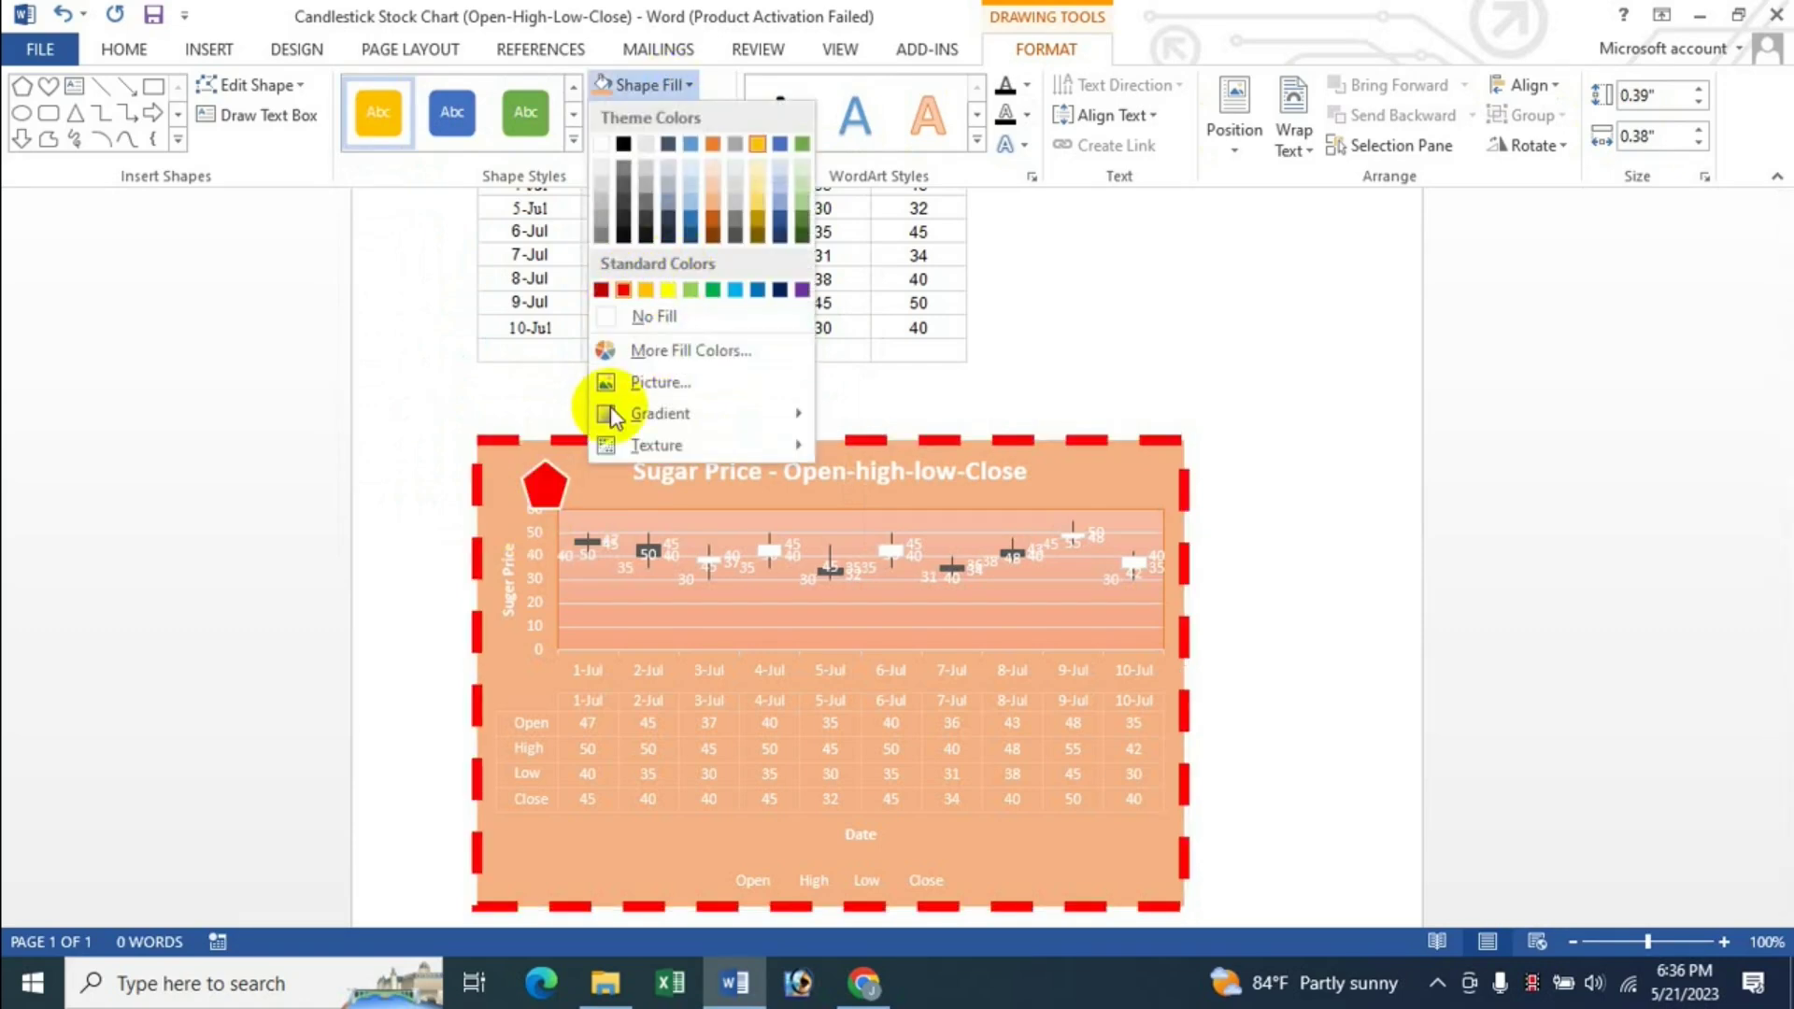
pyautogui.moveTo(697, 413)
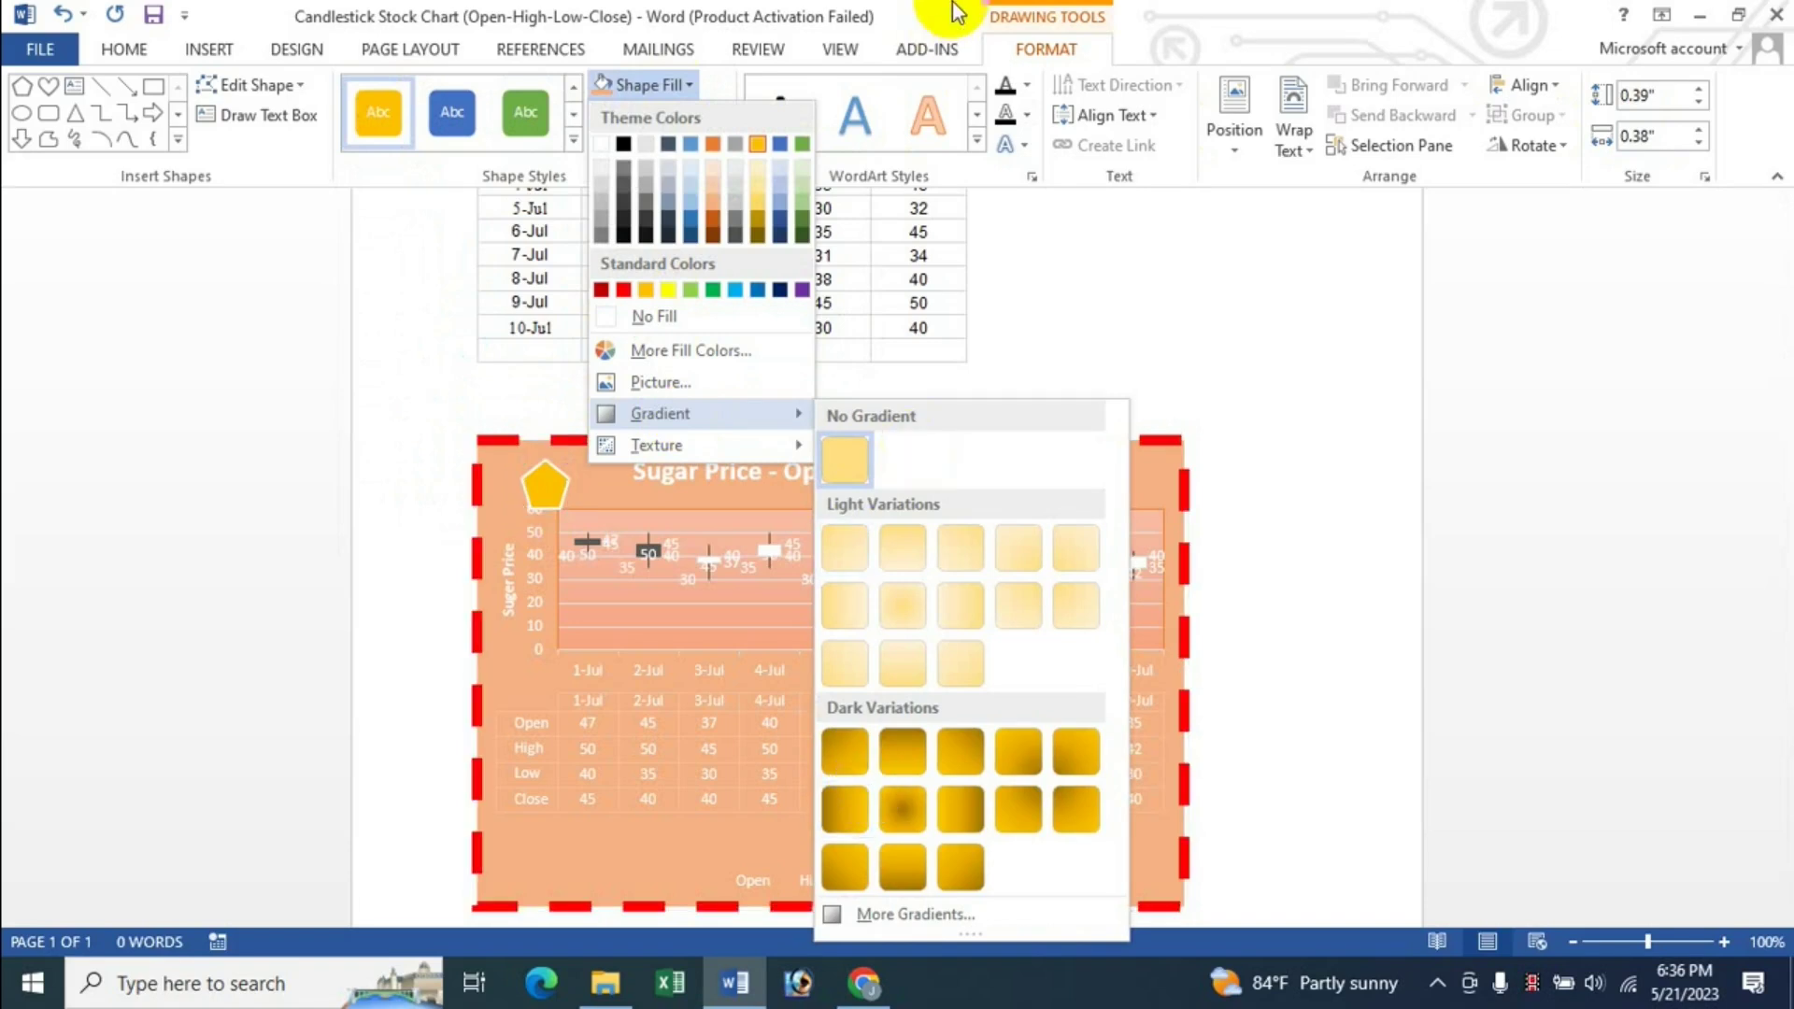
pyautogui.click(869, 797)
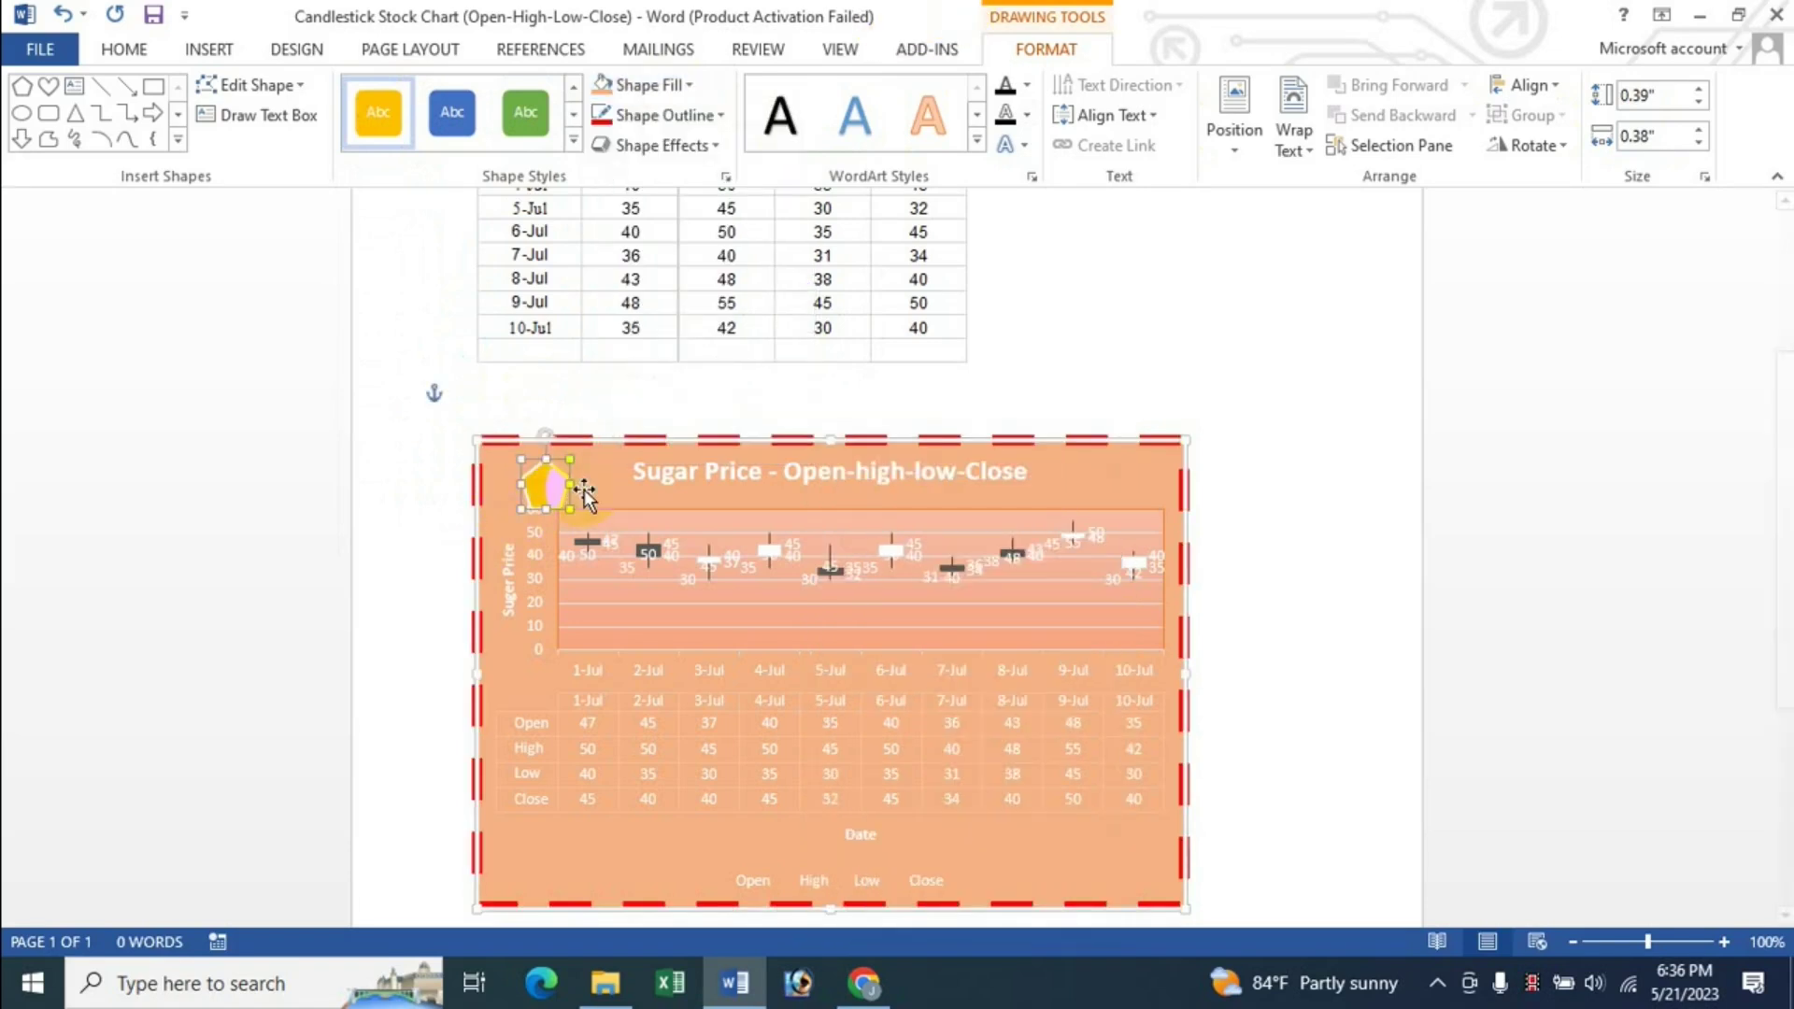
pyautogui.write('cv')
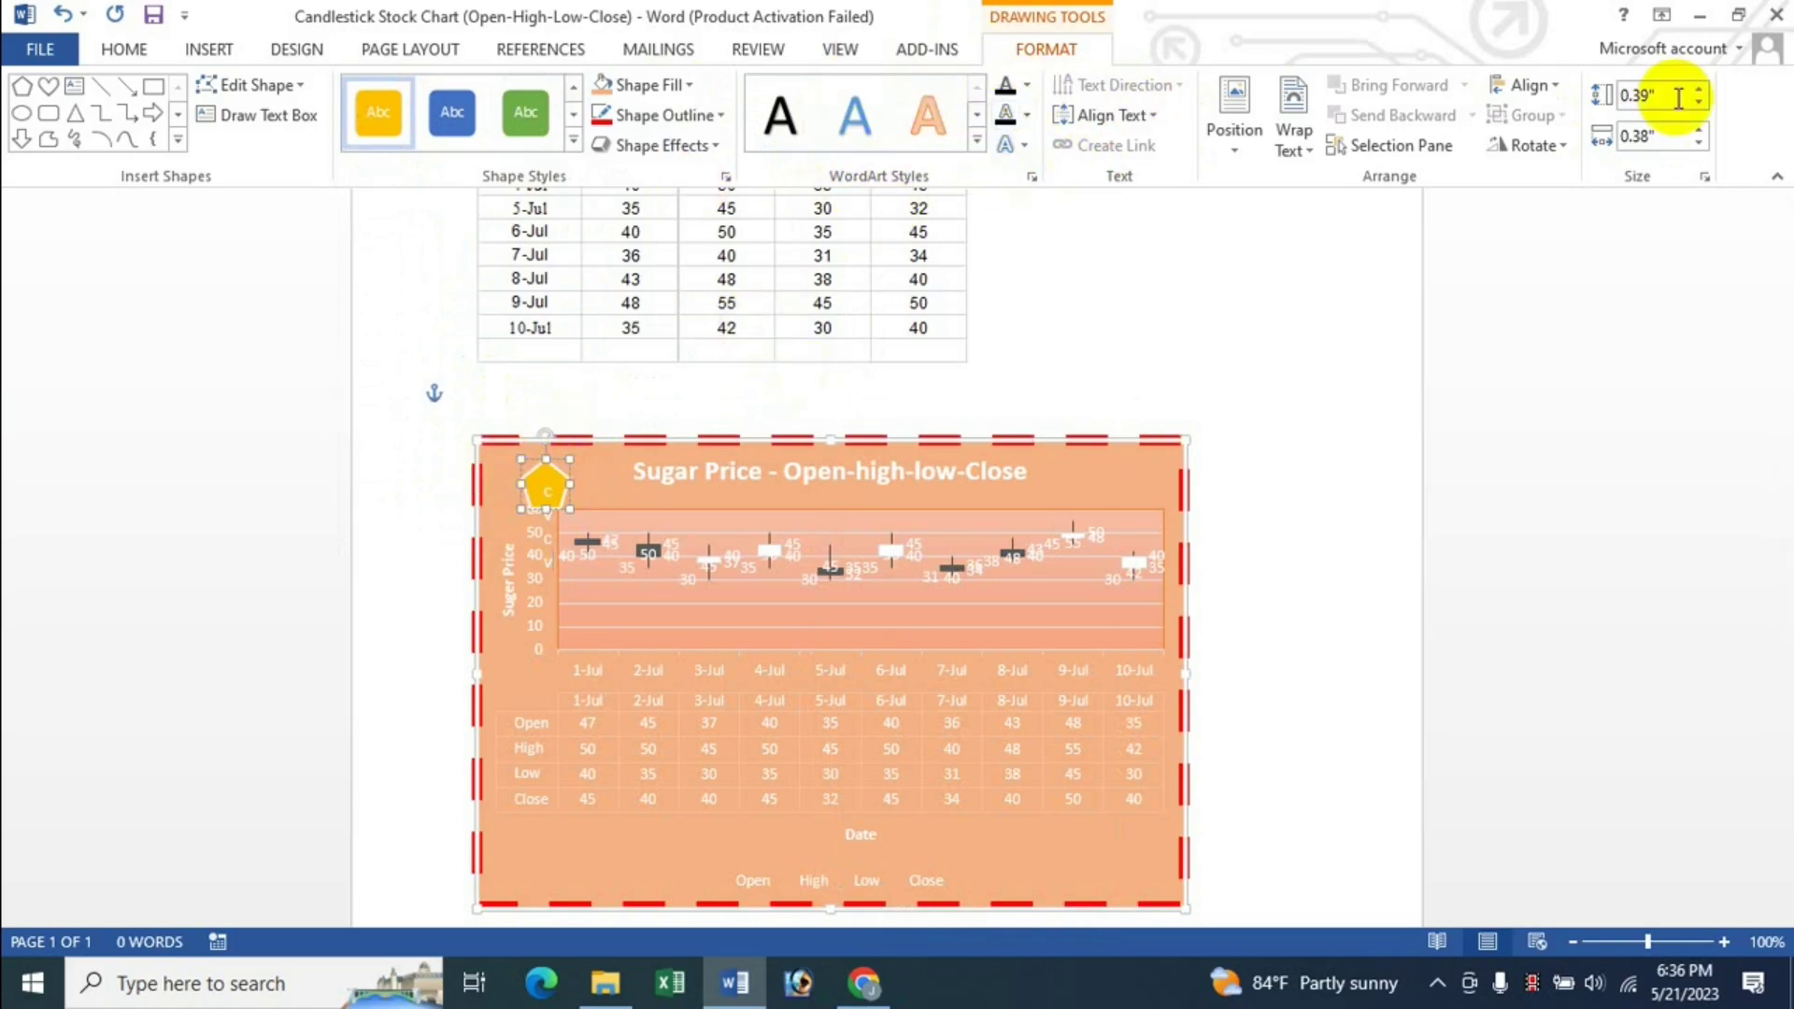
pyautogui.click(549, 483)
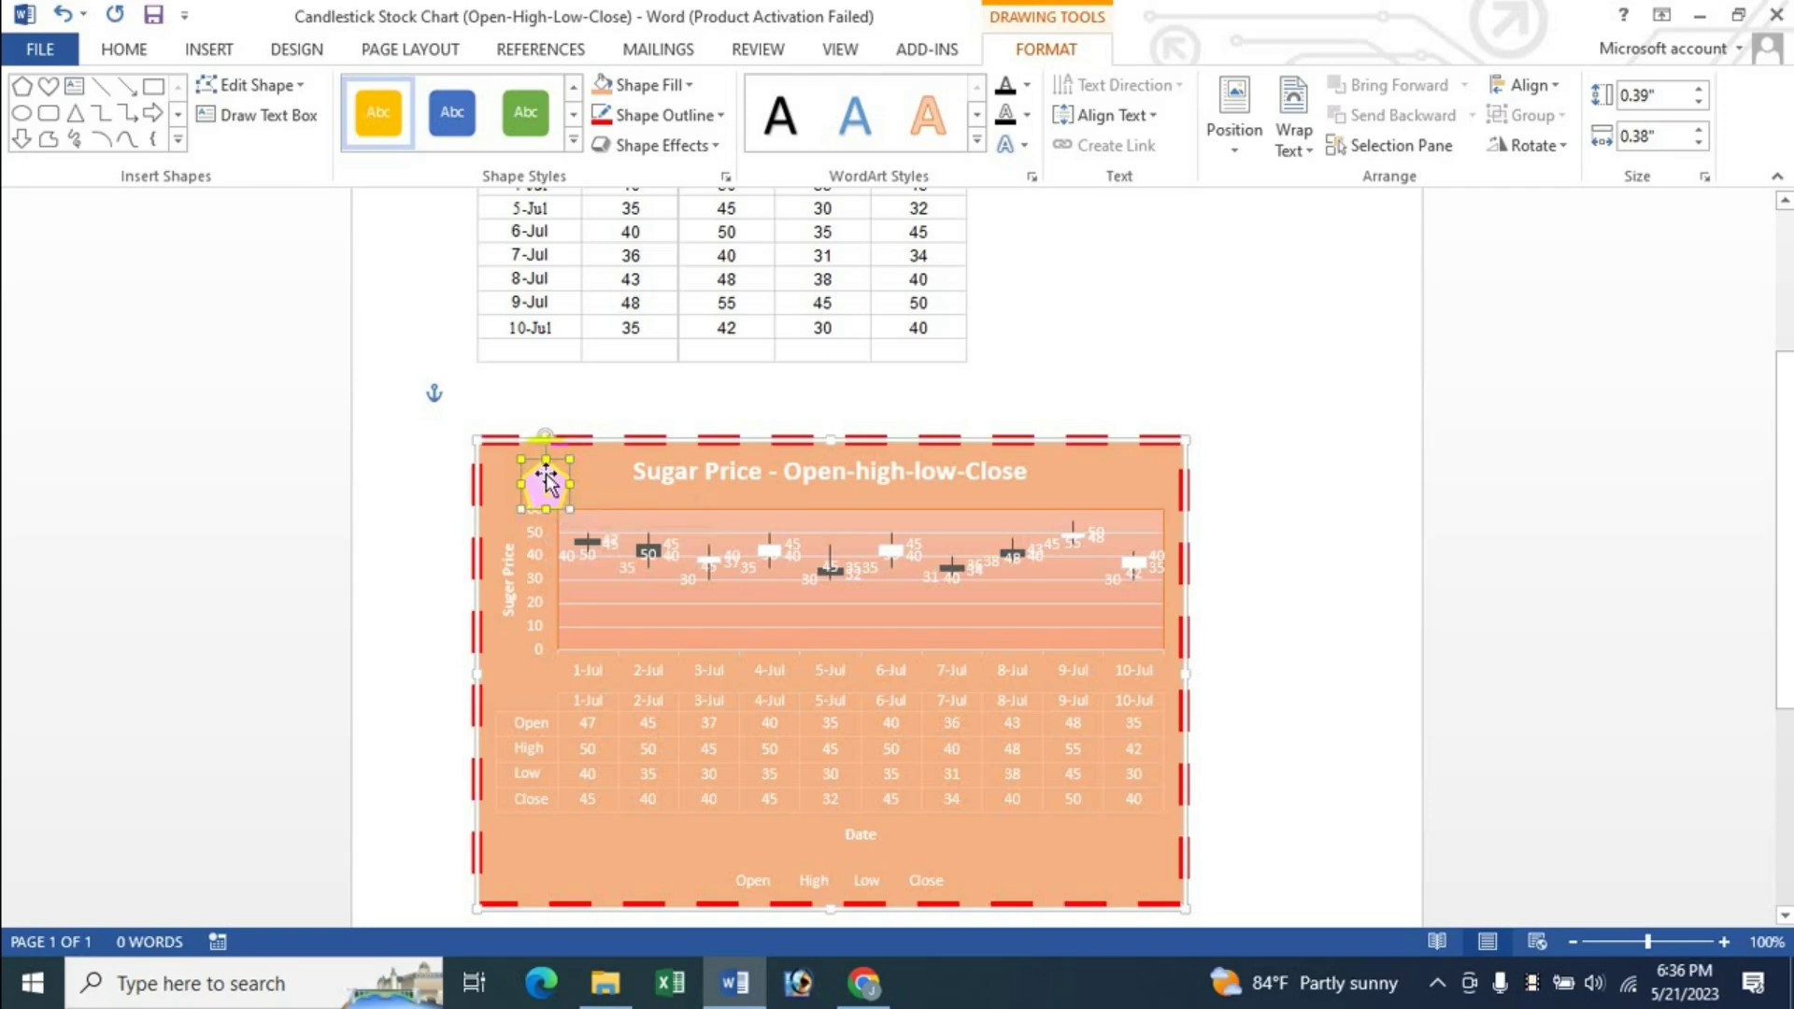
pyautogui.click(860, 988)
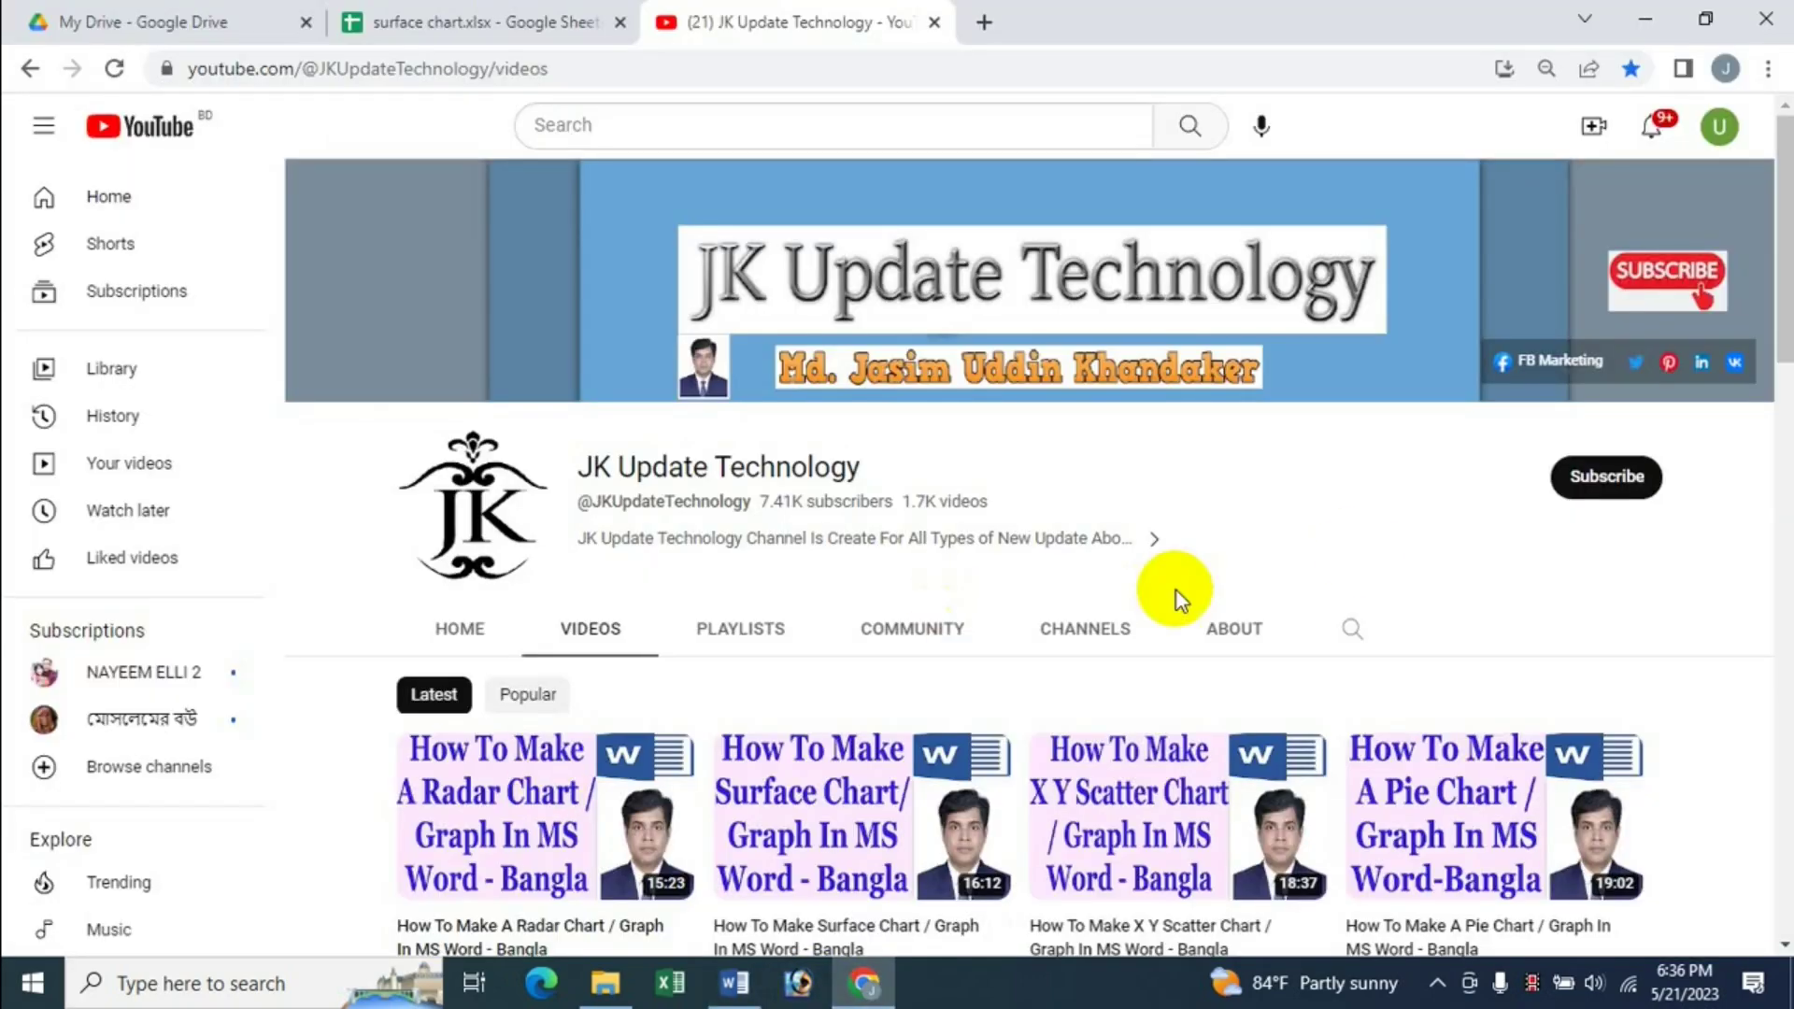
pyautogui.scroll(-3, 1176, 591)
pyautogui.scroll(-10, 1364, 567)
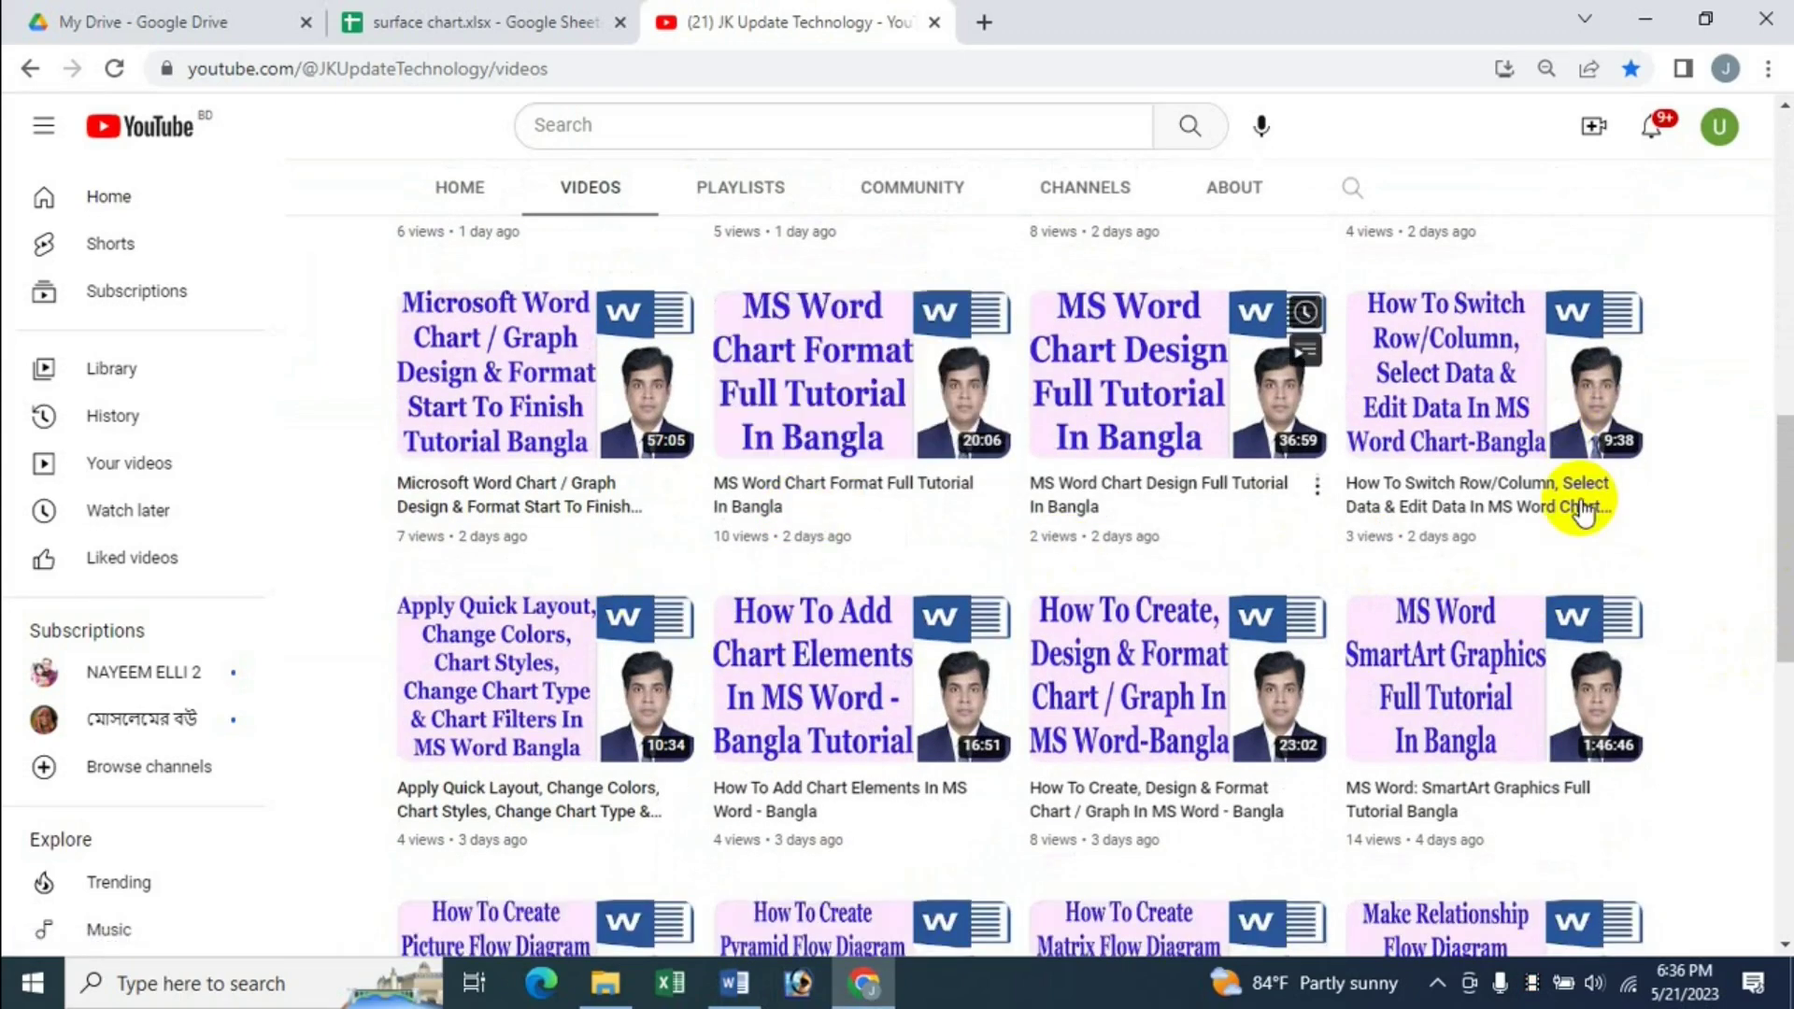
pyautogui.scroll(-3, 1742, 674)
pyautogui.scroll(15, 1742, 675)
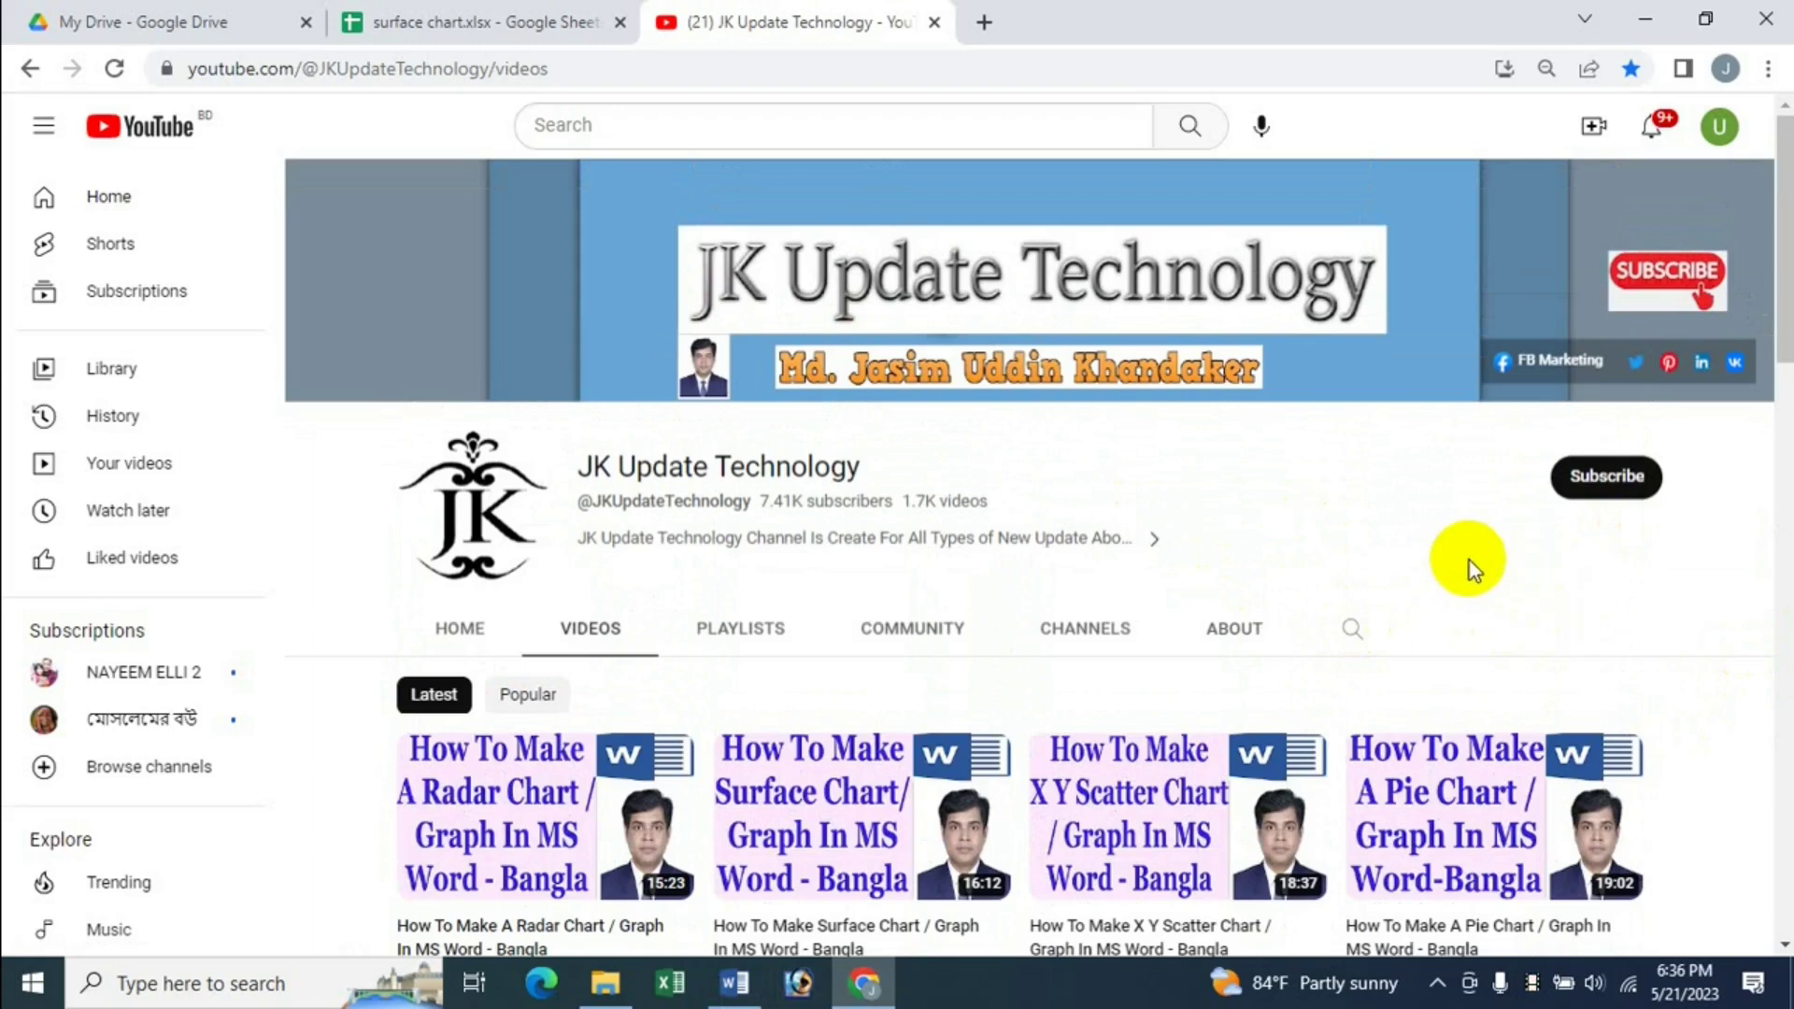
pyautogui.scroll(-5, 1469, 563)
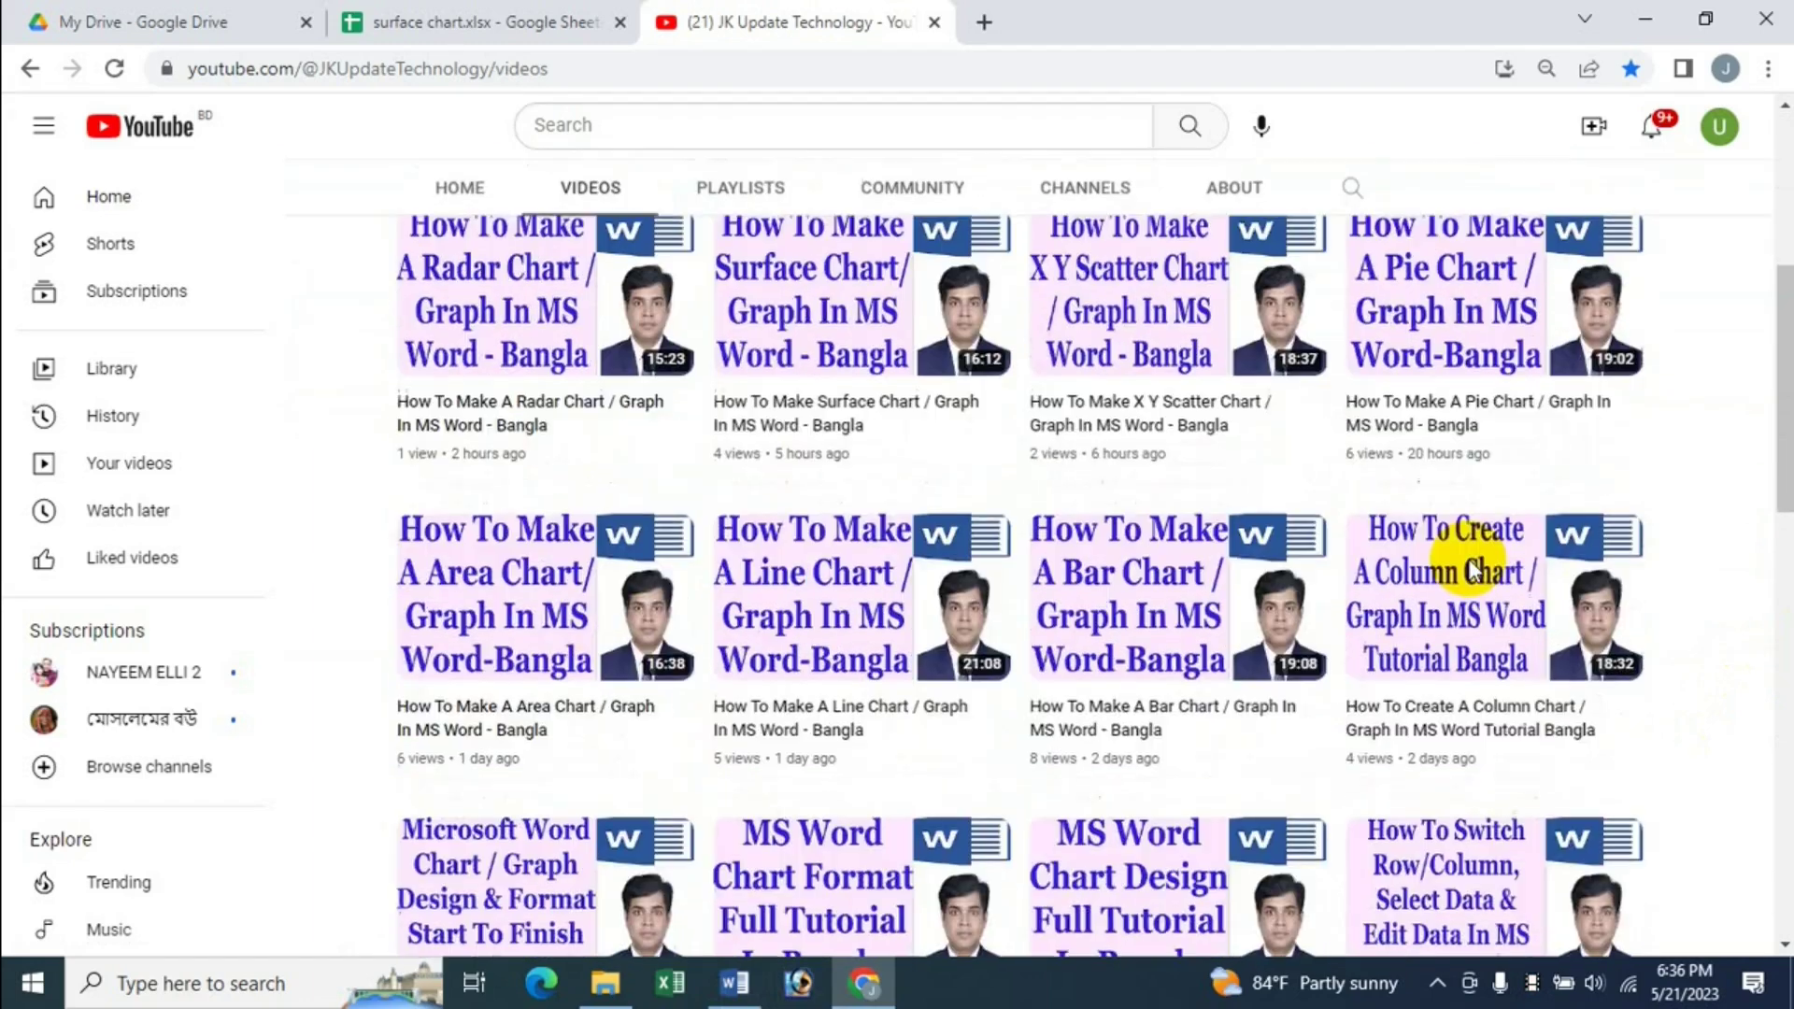
pyautogui.scroll(-2, 1446, 636)
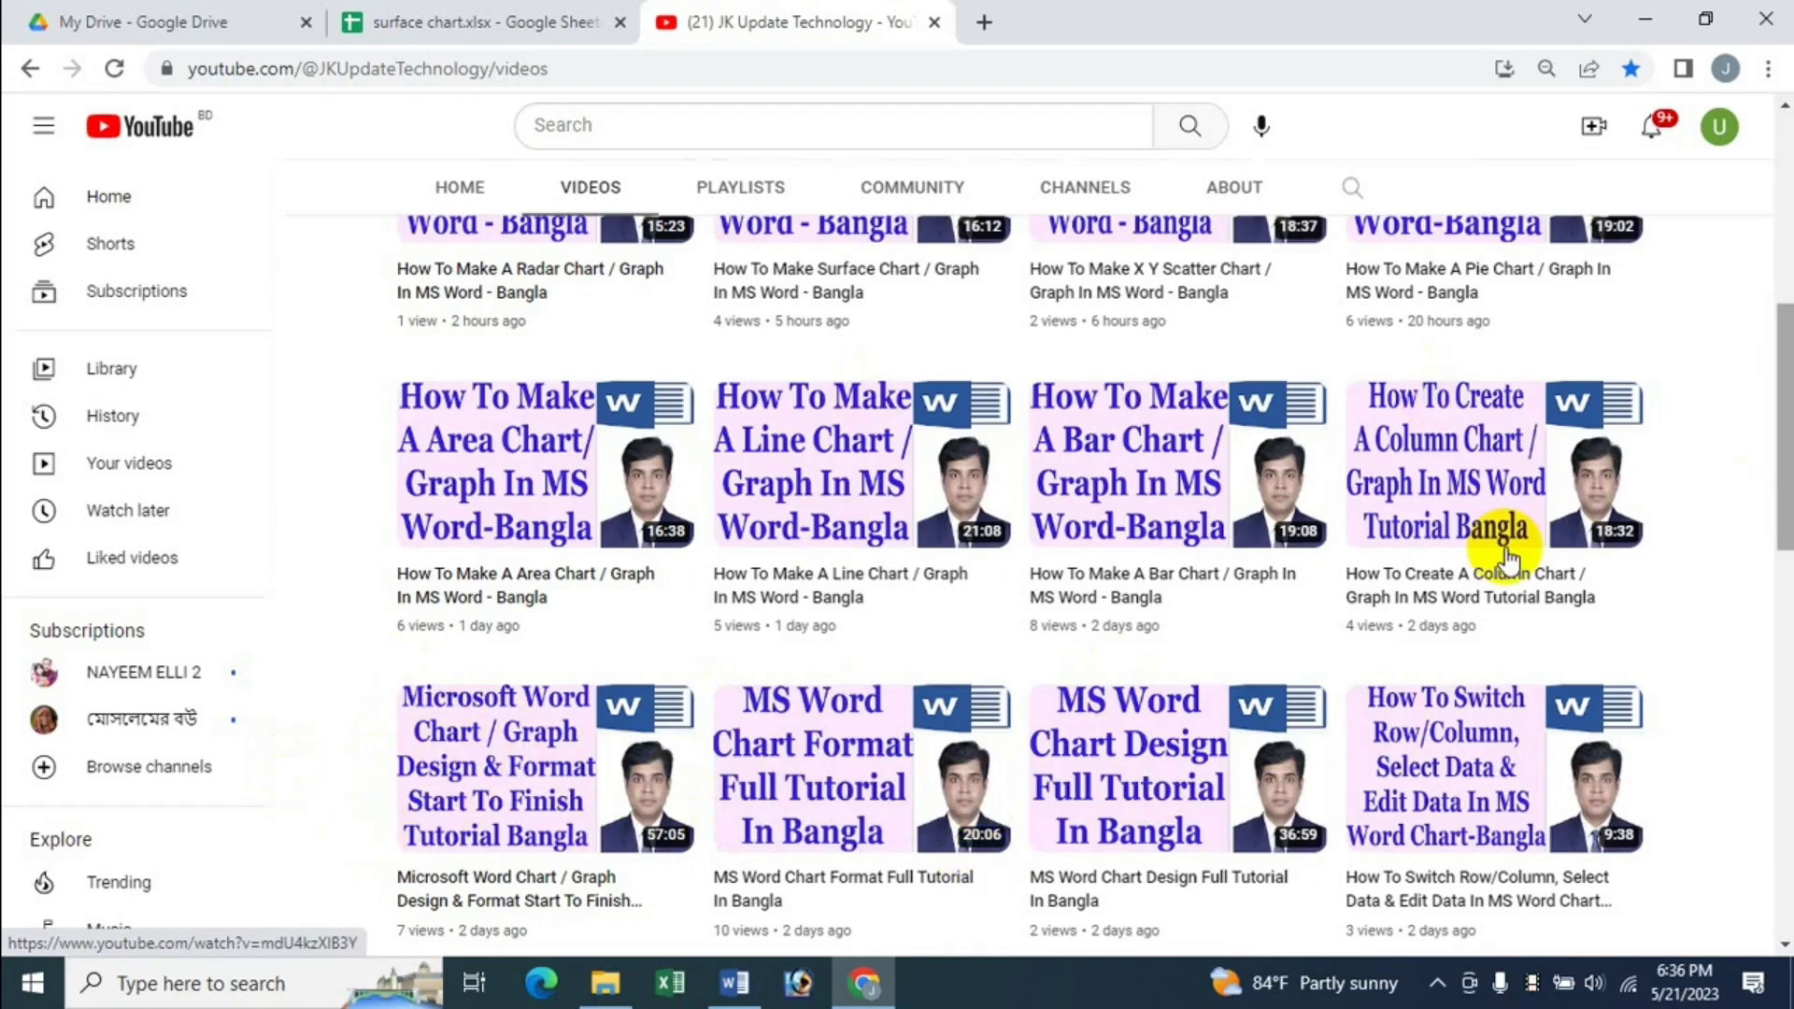
pyautogui.click(736, 983)
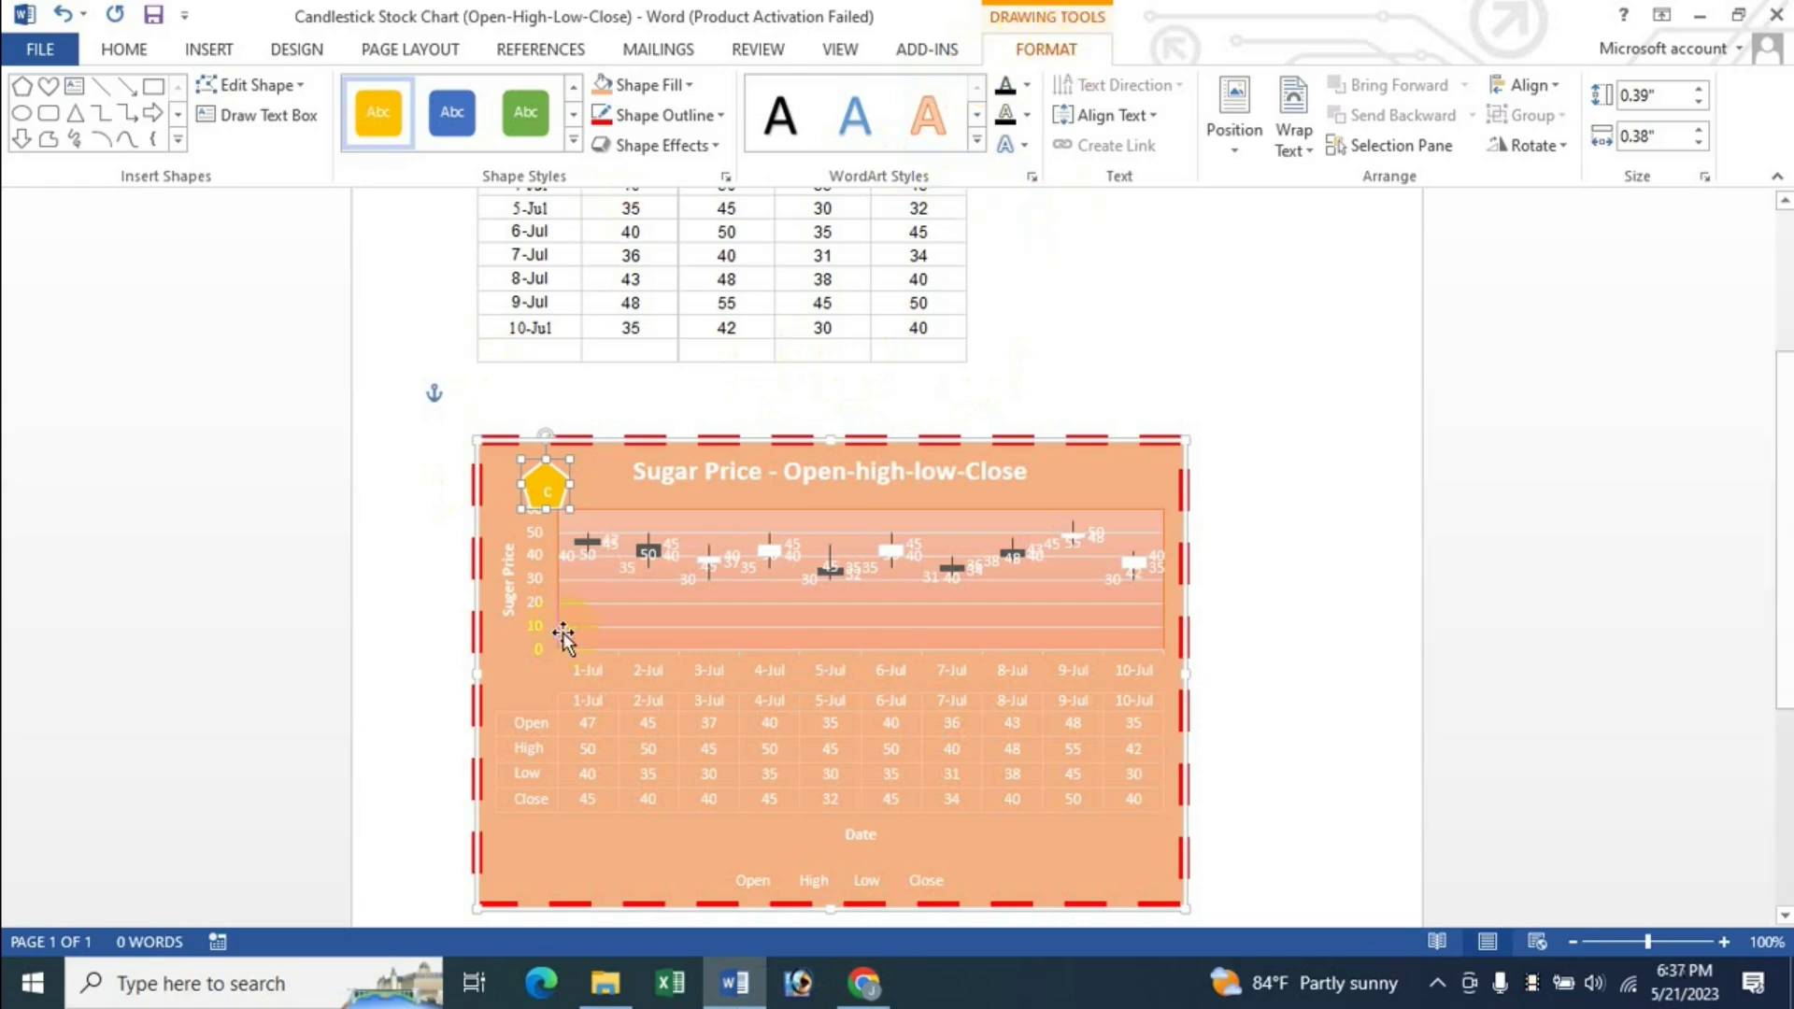
# Step: Select the chart title, review the chart Design and Format options, and scroll the document
pyautogui.click(892, 460)
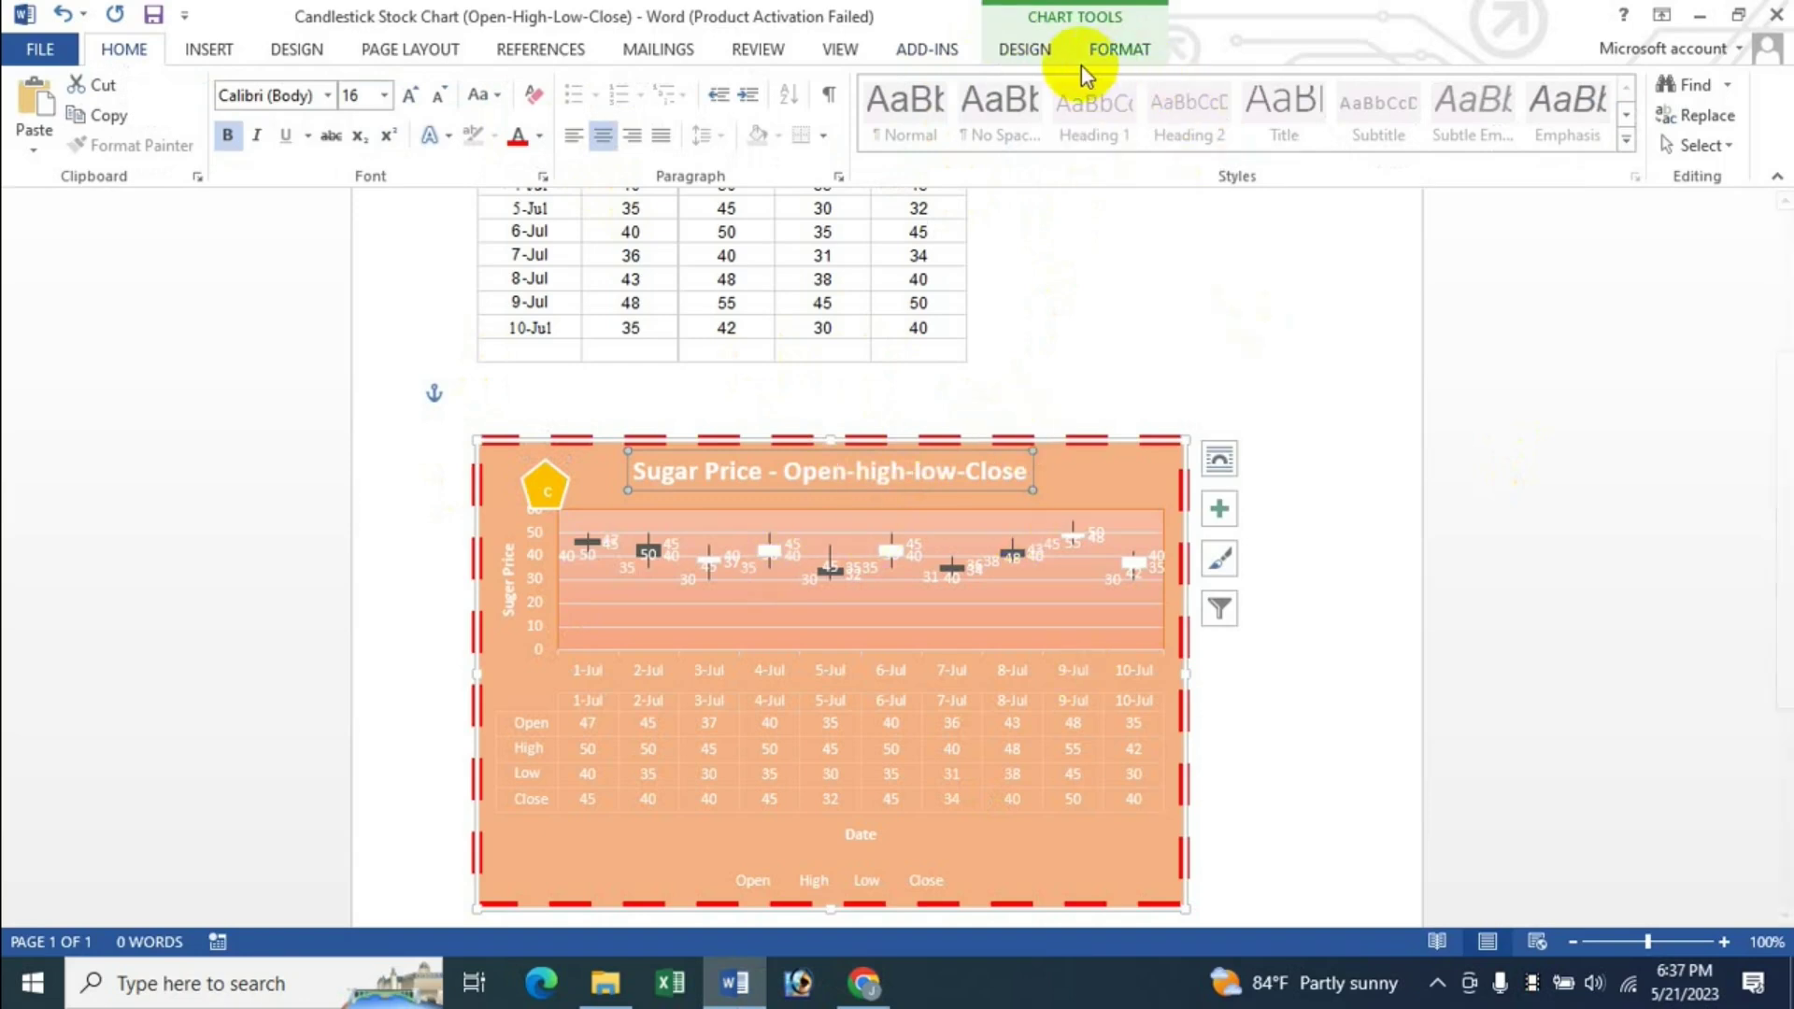
pyautogui.click(1009, 52)
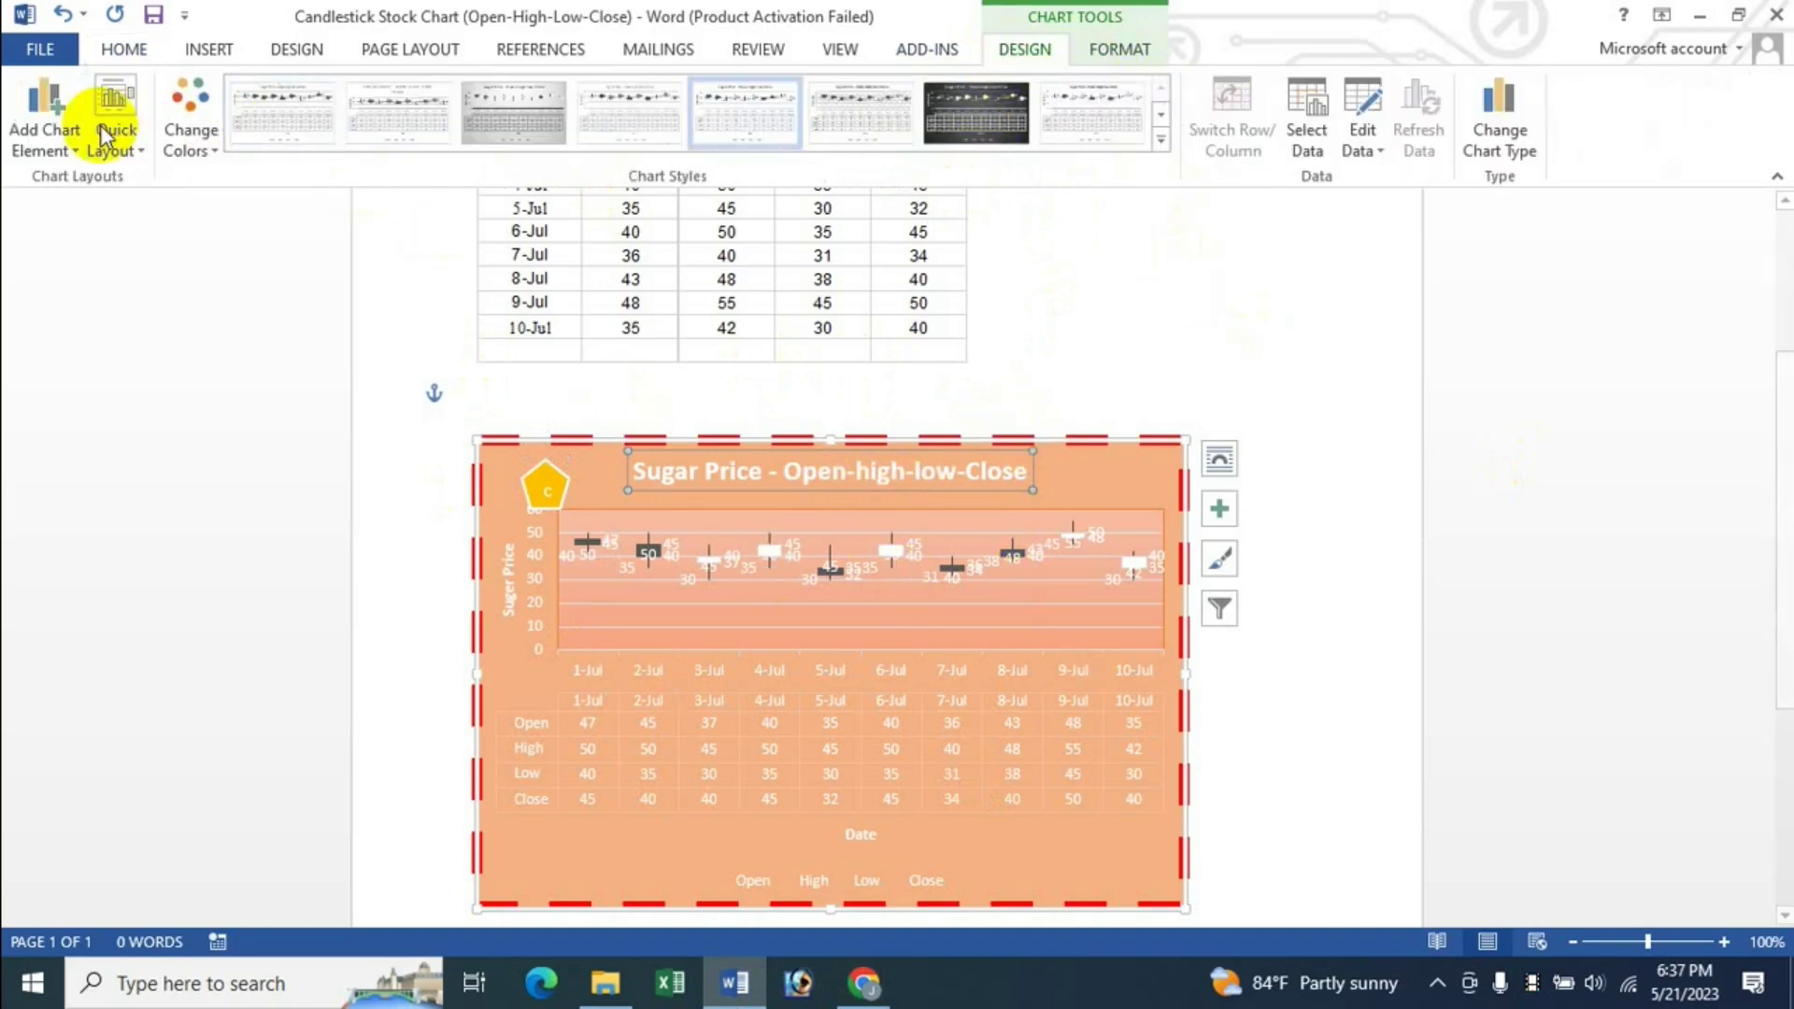
pyautogui.click(1122, 50)
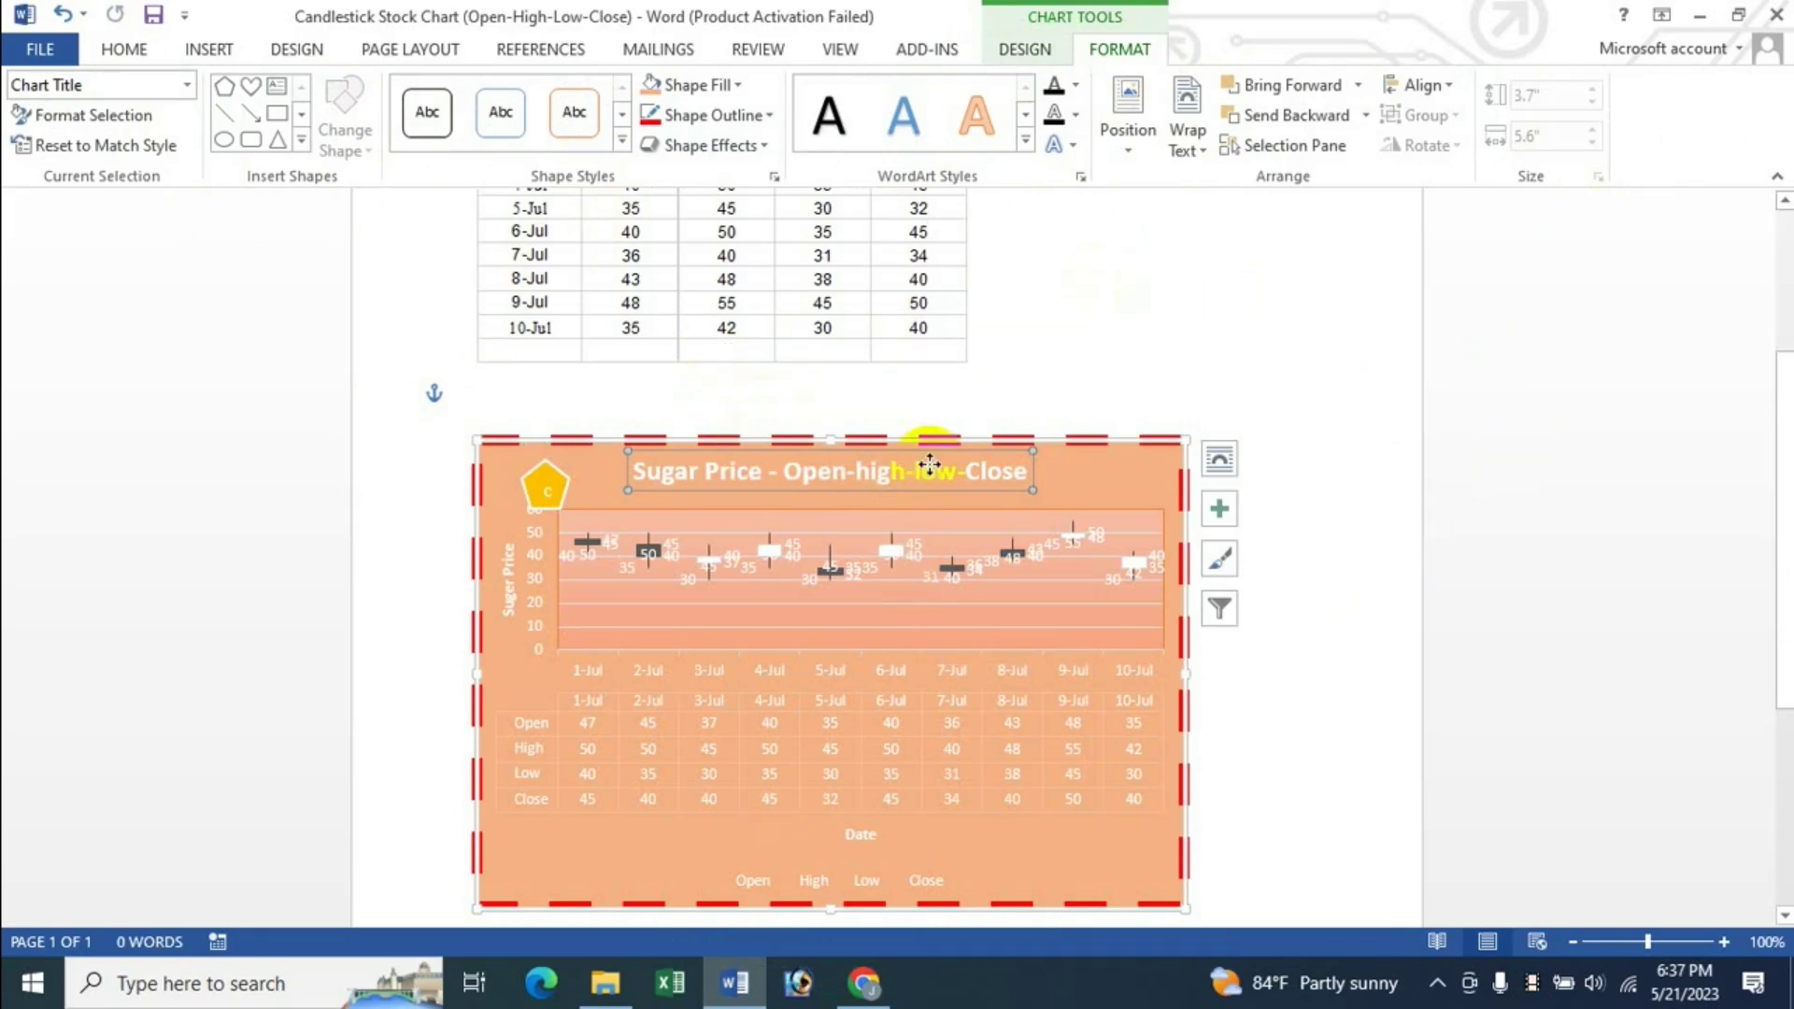
pyautogui.scroll(3, 1113, 489)
pyautogui.scroll(1, 1093, 374)
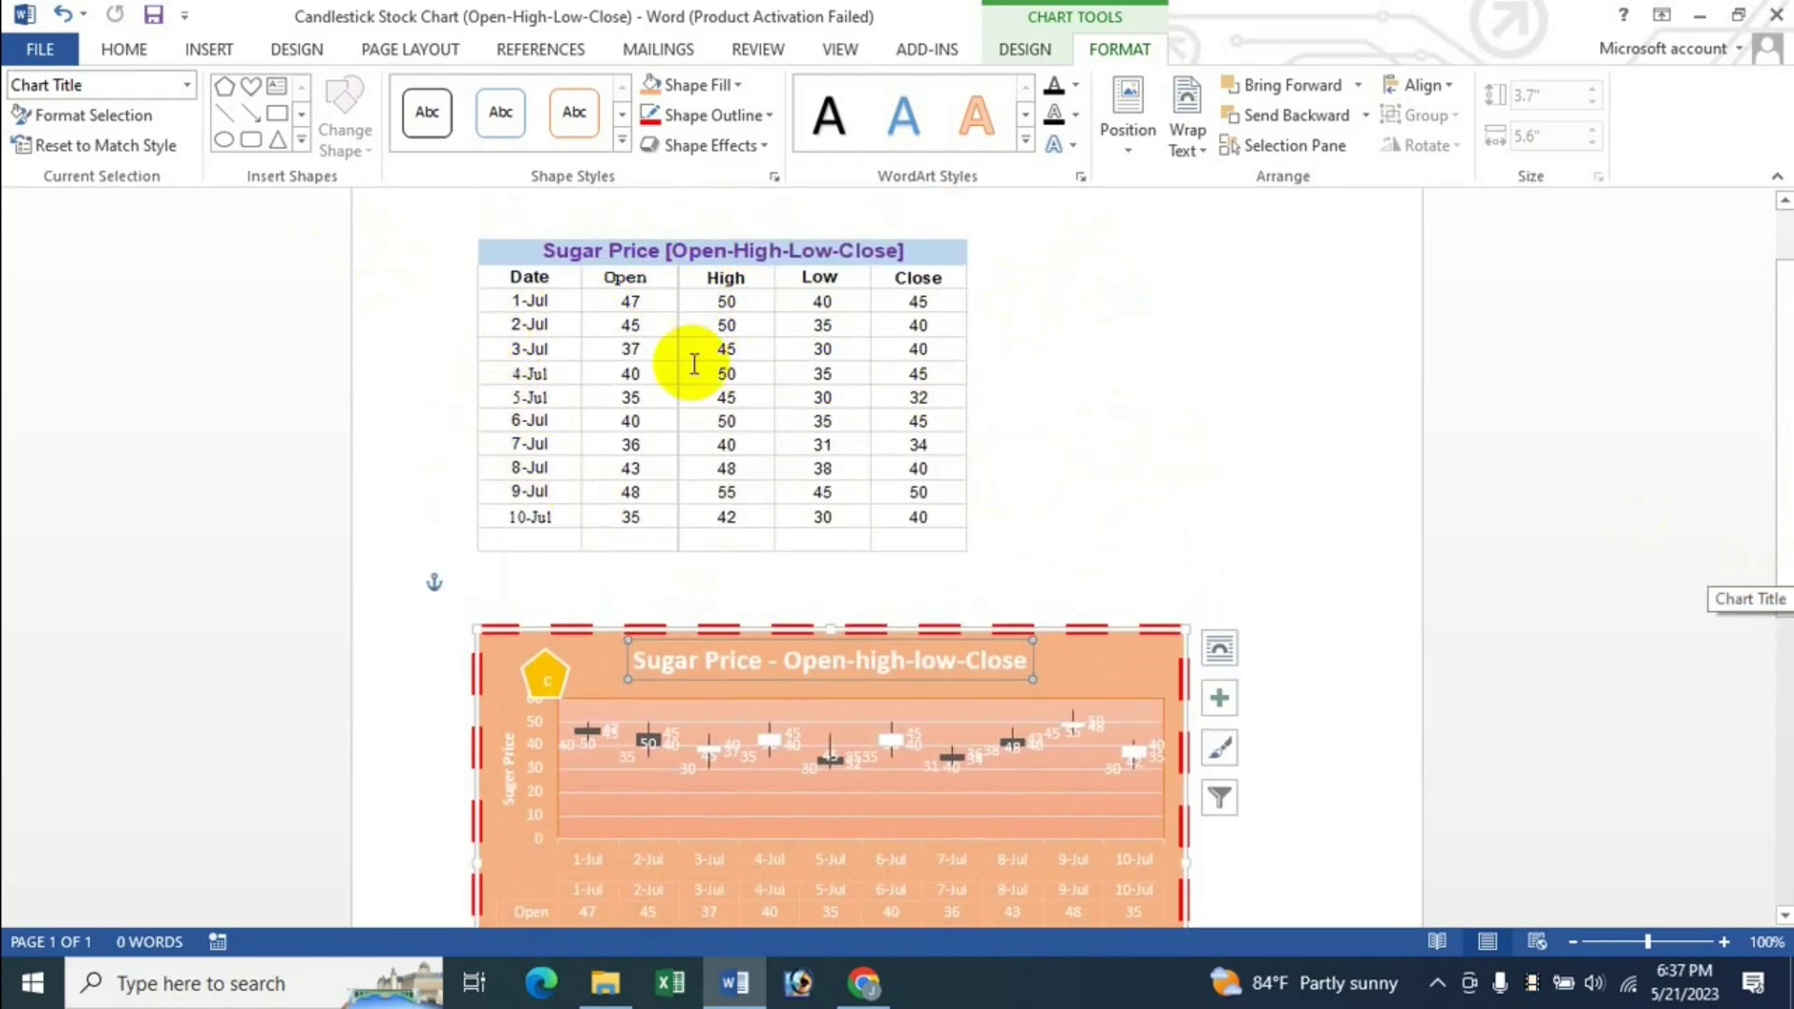
pyautogui.scroll(-1, 1067, 407)
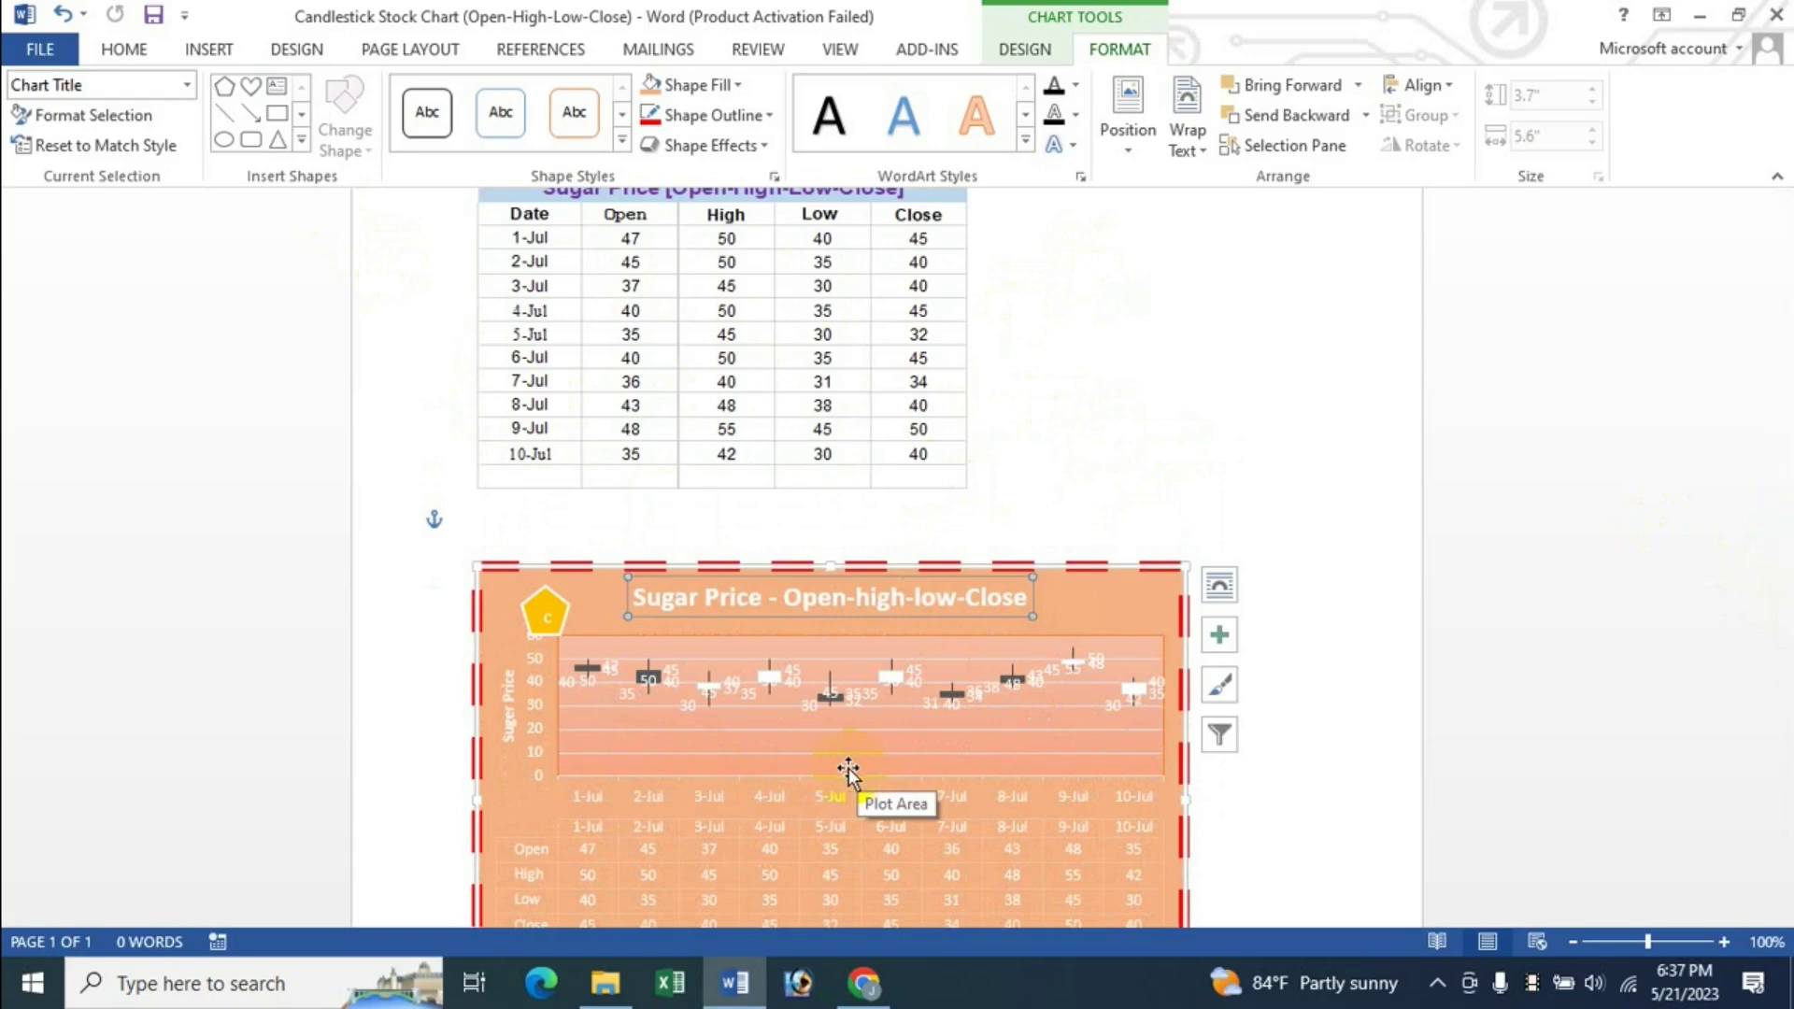
# Step: Bring the browser's YouTube channel videos page to the front and scroll to its top
pyautogui.click(863, 983)
pyautogui.scroll(4, 1084, 409)
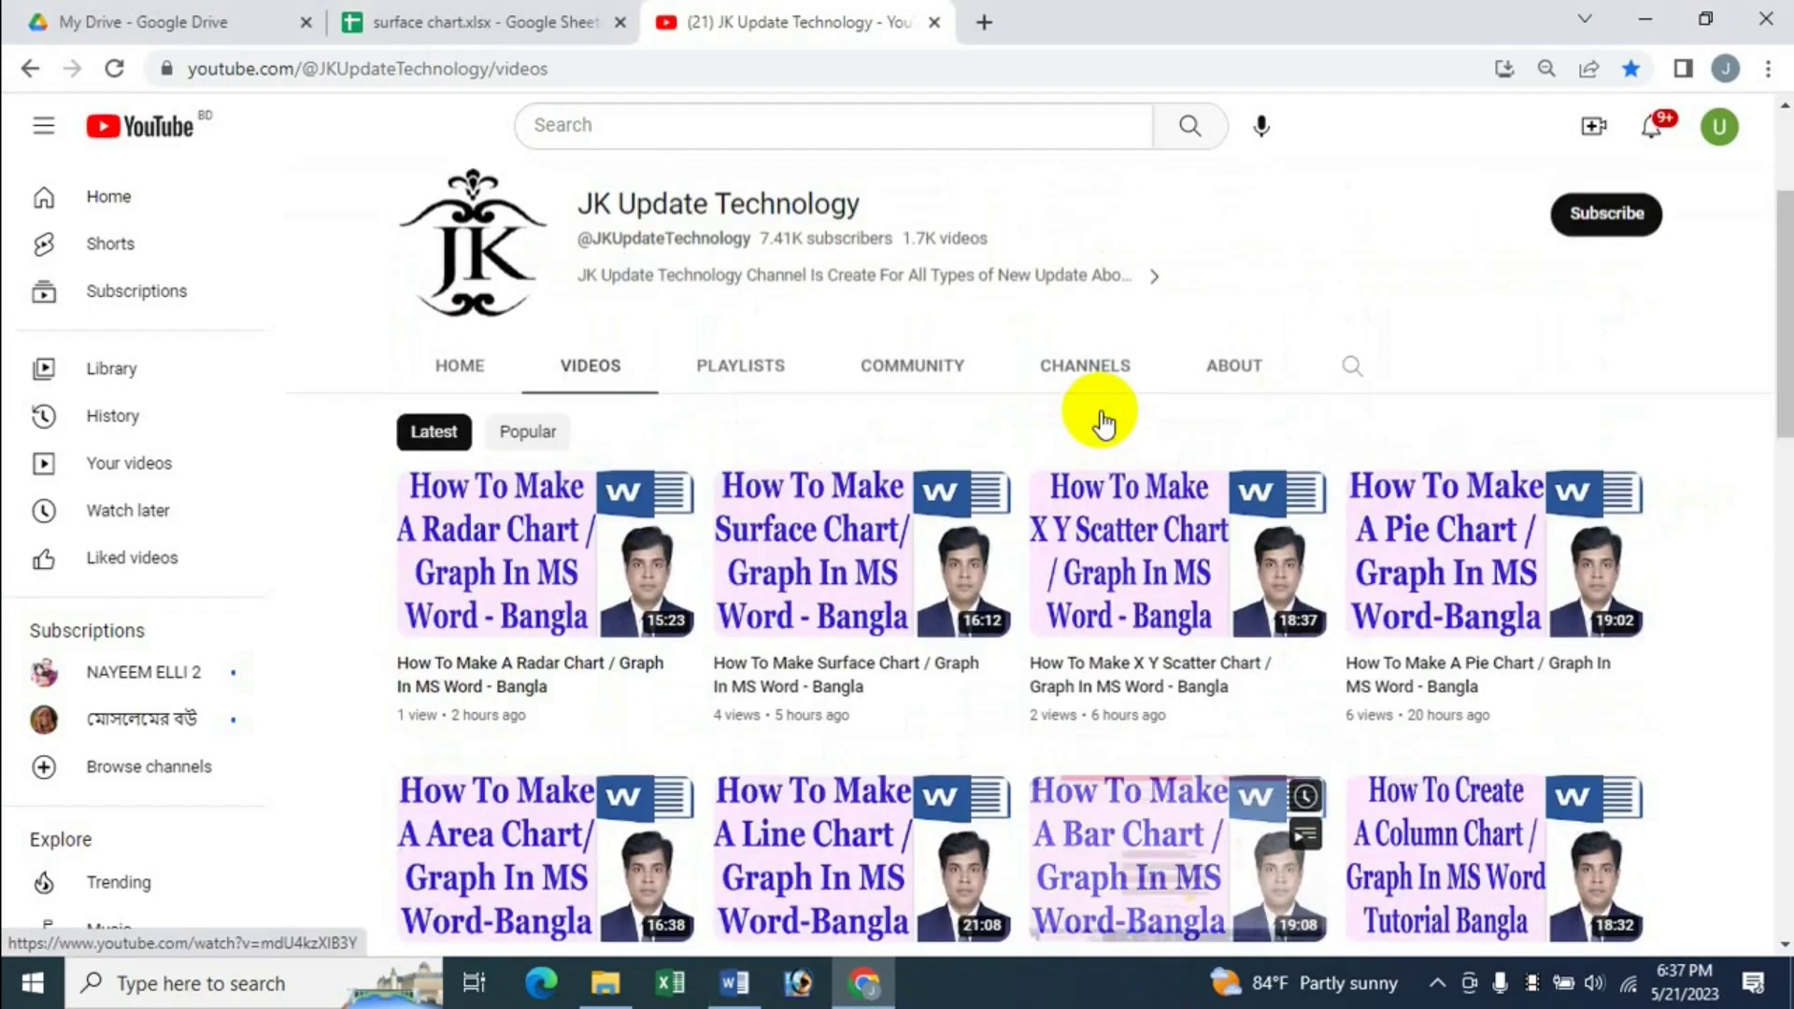
pyautogui.scroll(3, 1215, 280)
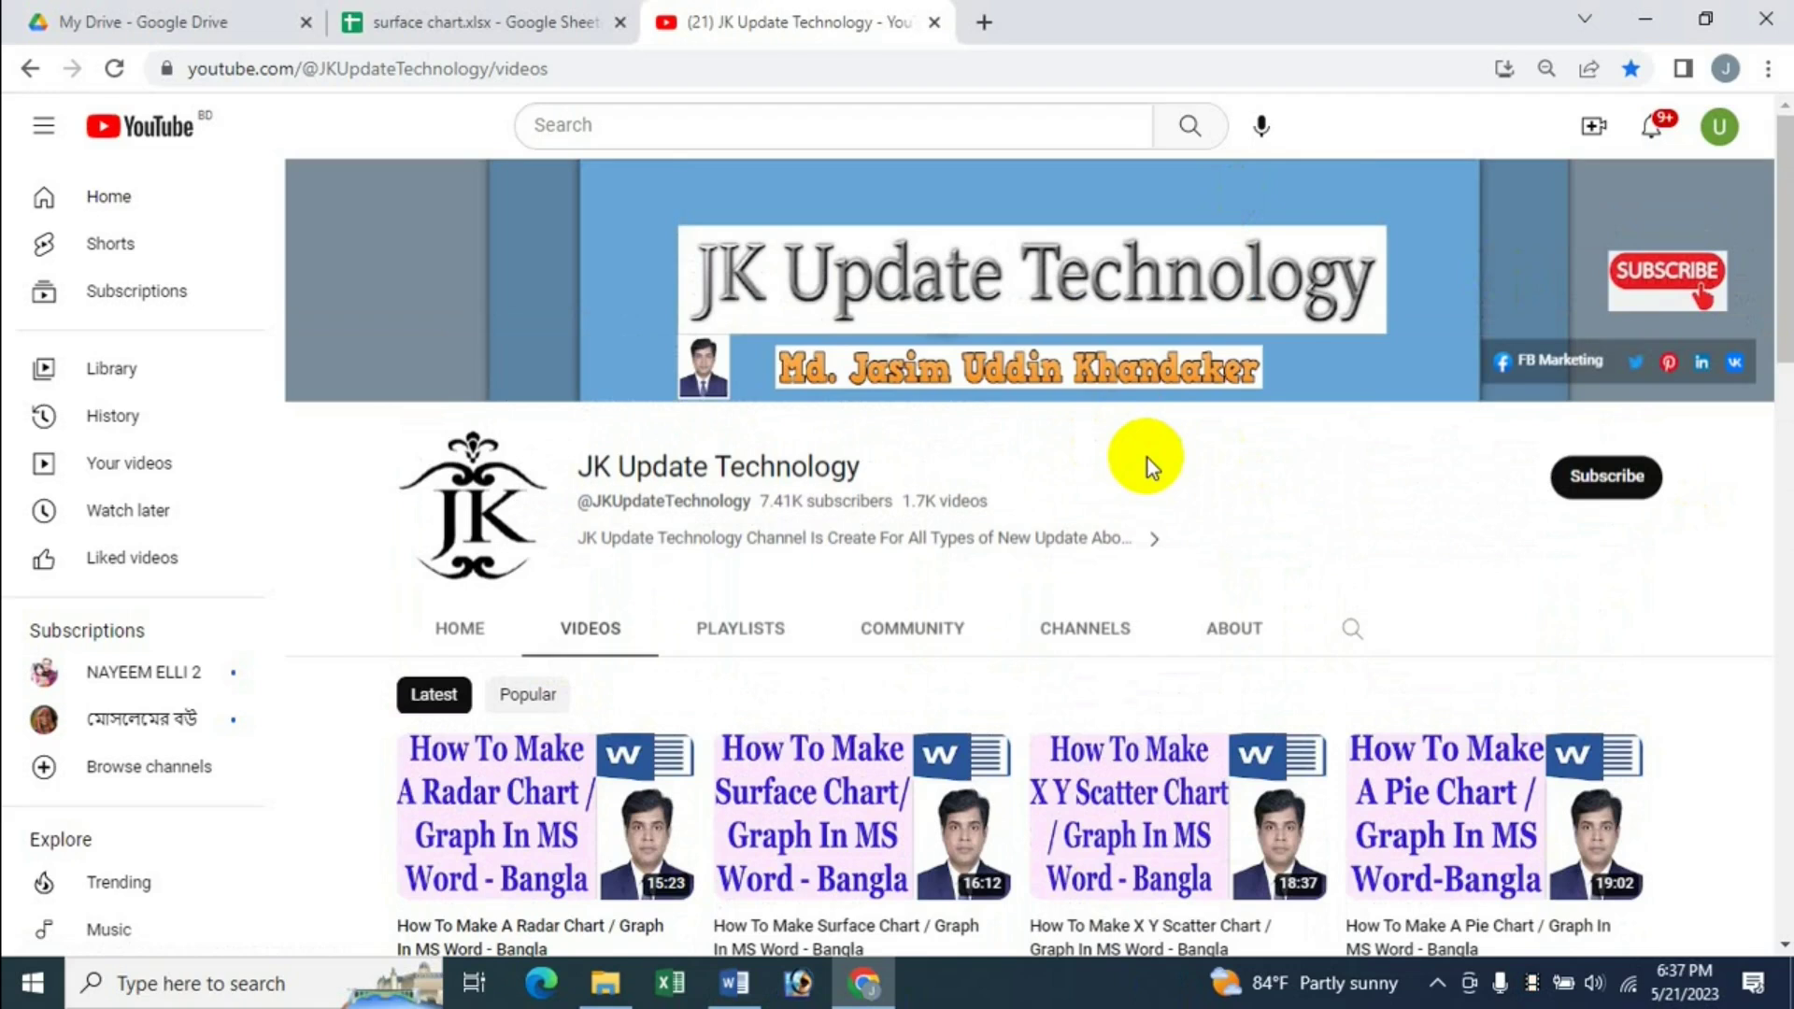